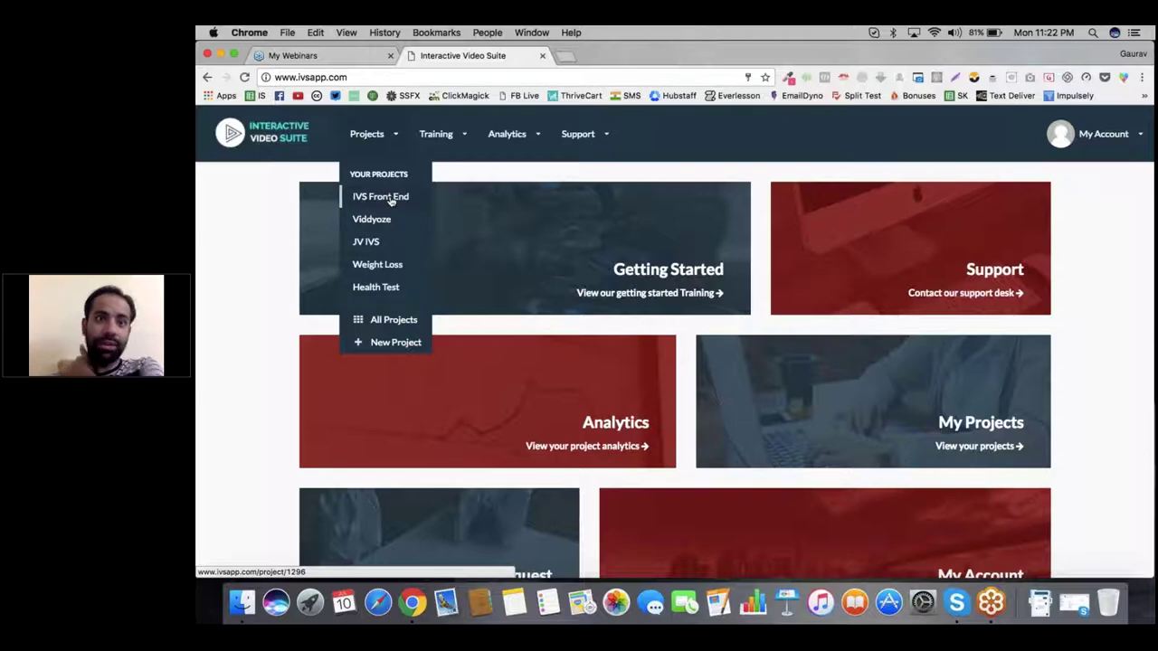
Show the IVS Front End analytics: 4130 views, 326 conversions, $15322 revenue
left_click(392, 198)
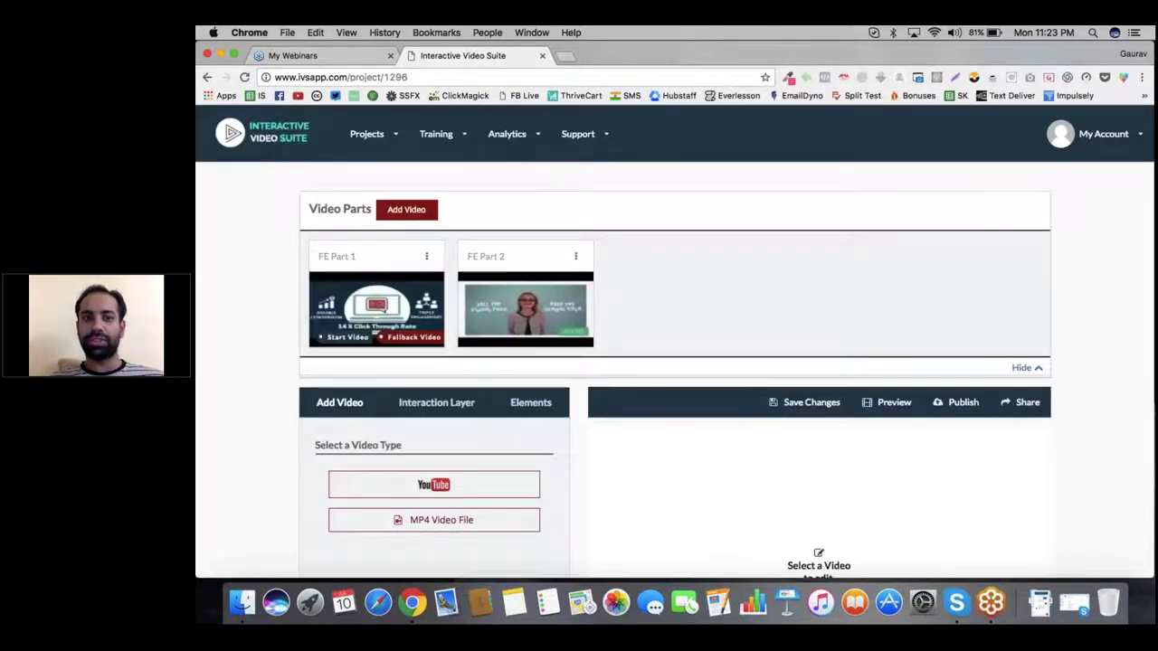
left_click(507, 134)
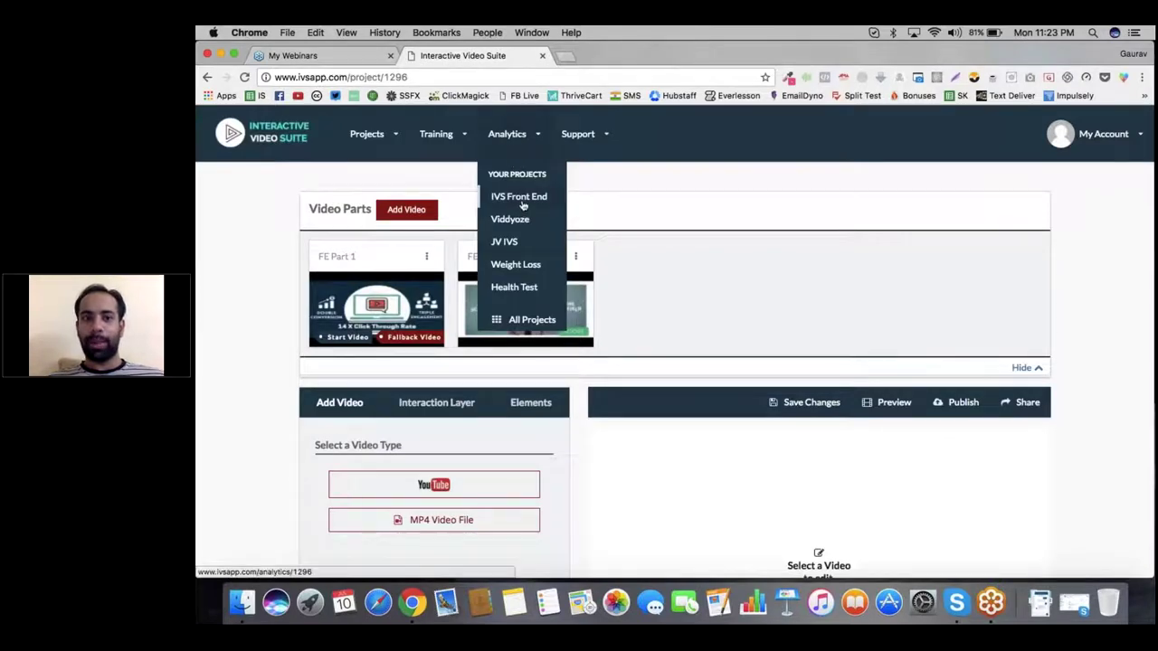
left_click(523, 203)
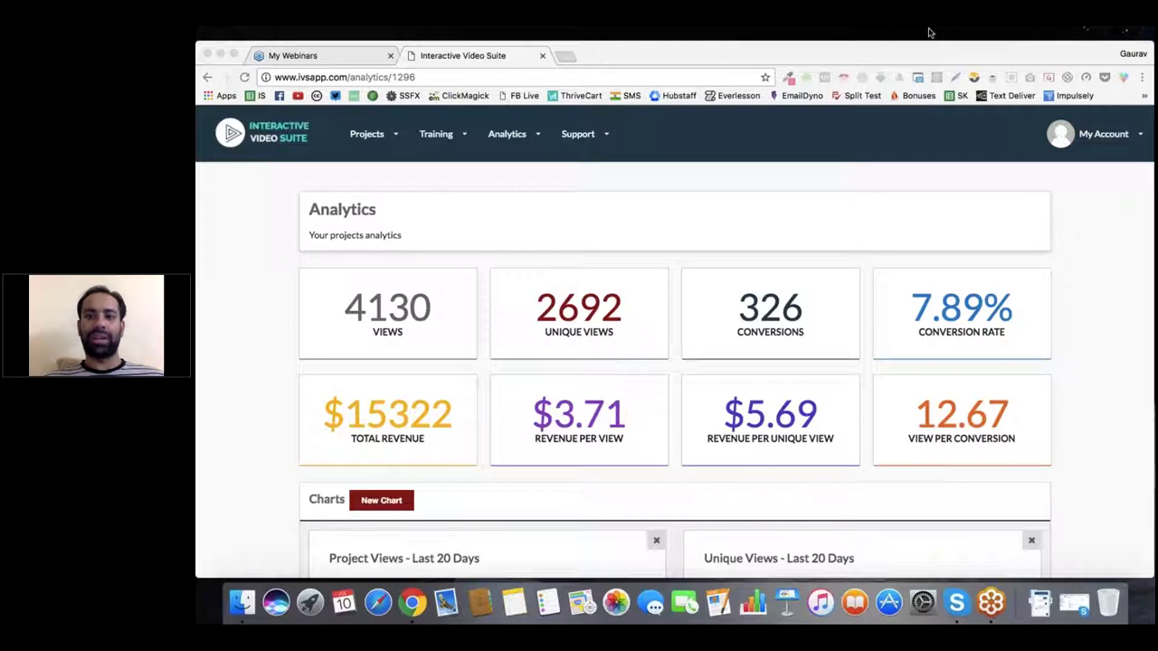
From the Projects menu, go to the New Project page listing existing projects
left_click(627, 226)
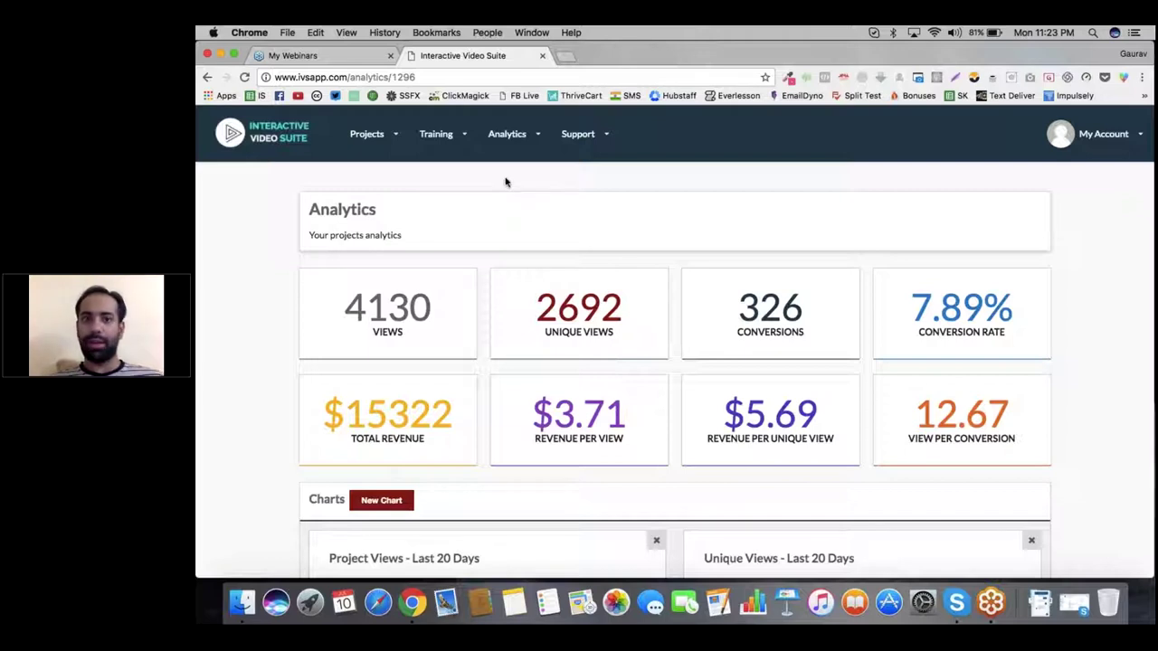
left_click(368, 141)
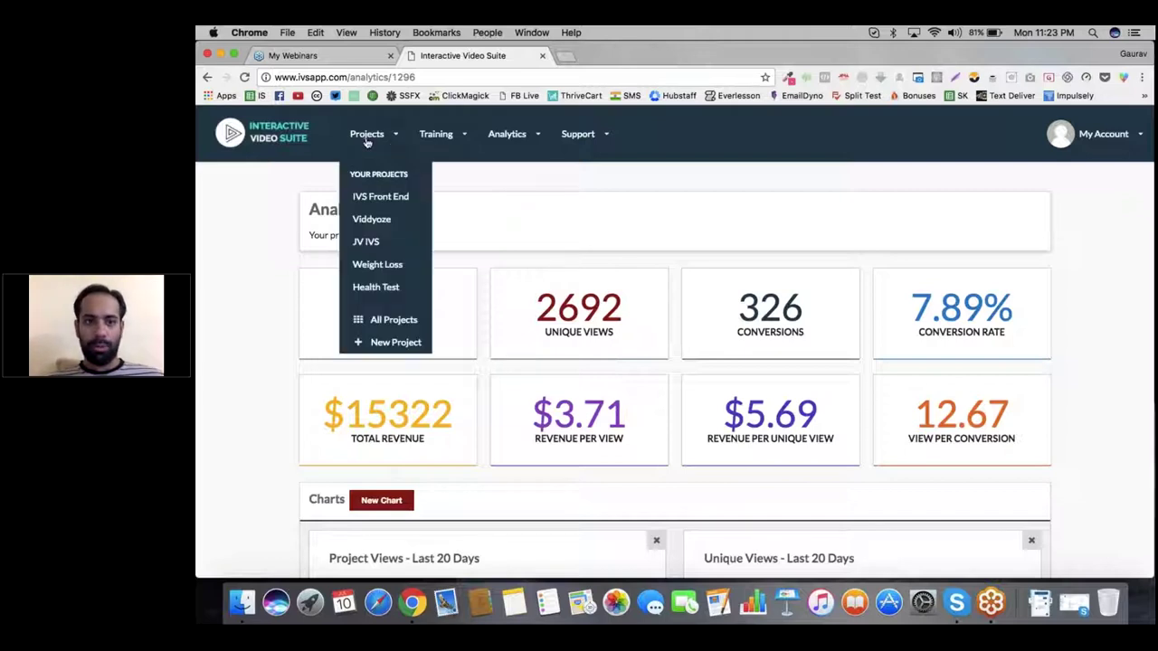
left_click(403, 344)
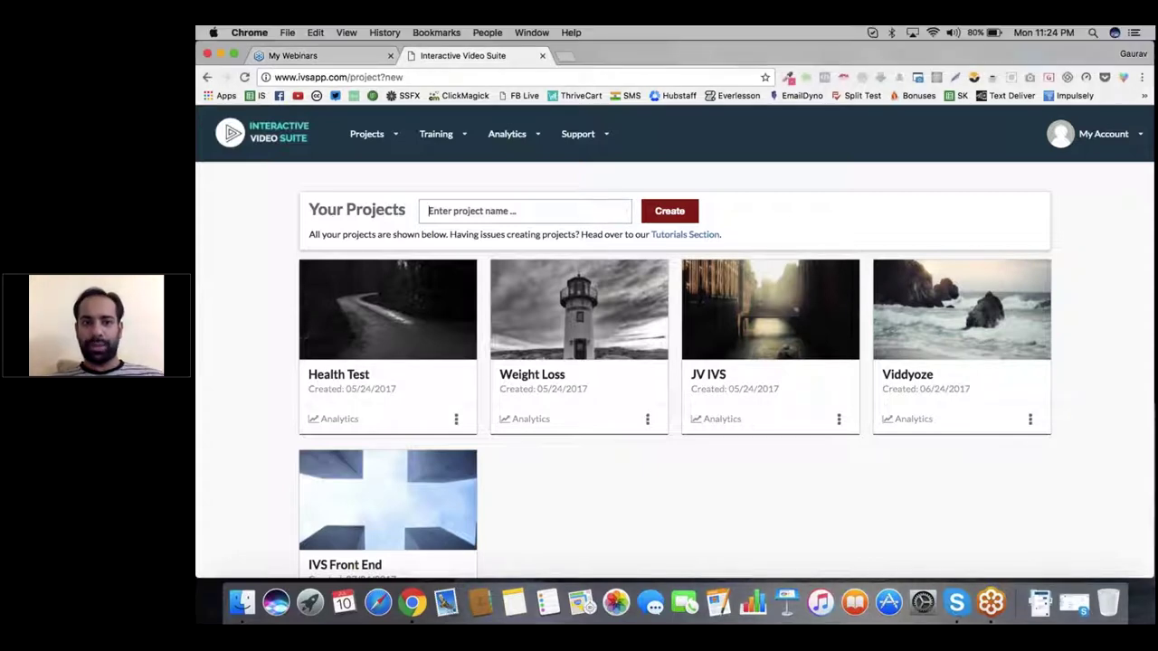
Enter 'Linkedin Masterclass' in the project name field, then discard it as a mistake
left_click(367, 134)
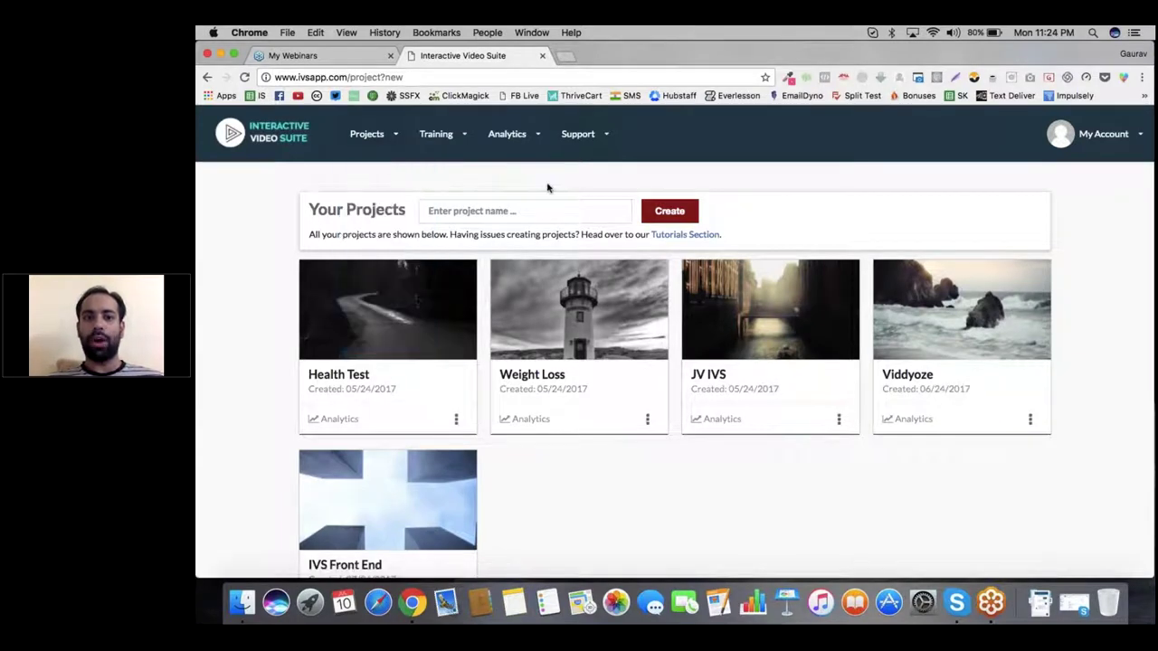
mouse_move(380, 140)
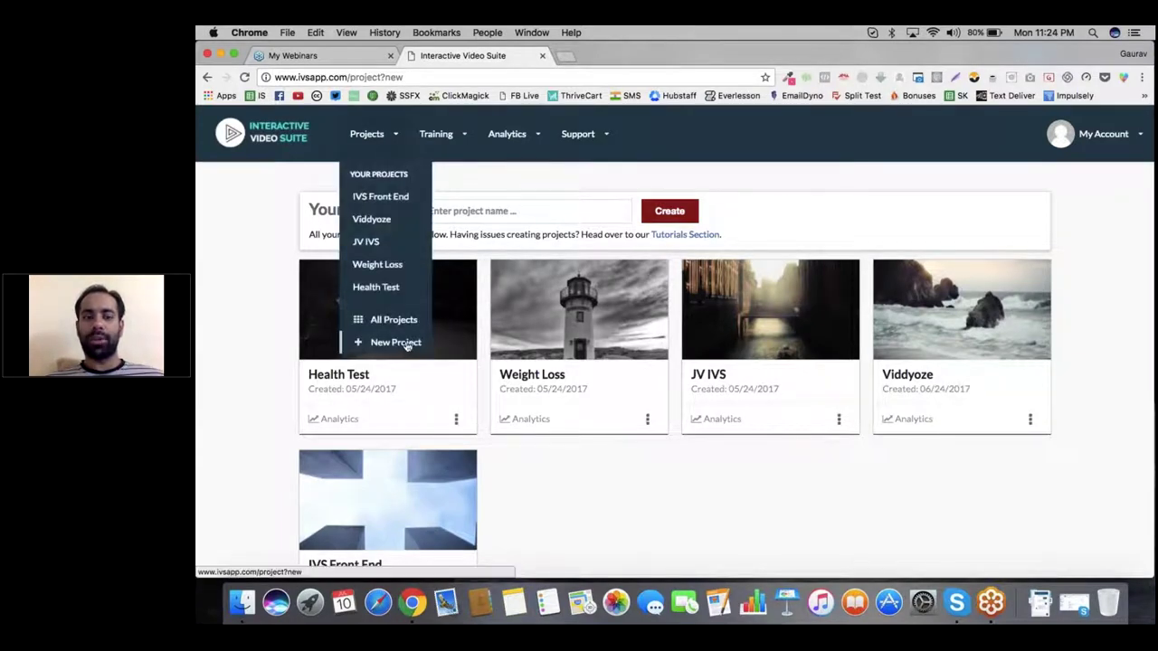
left_click(479, 210)
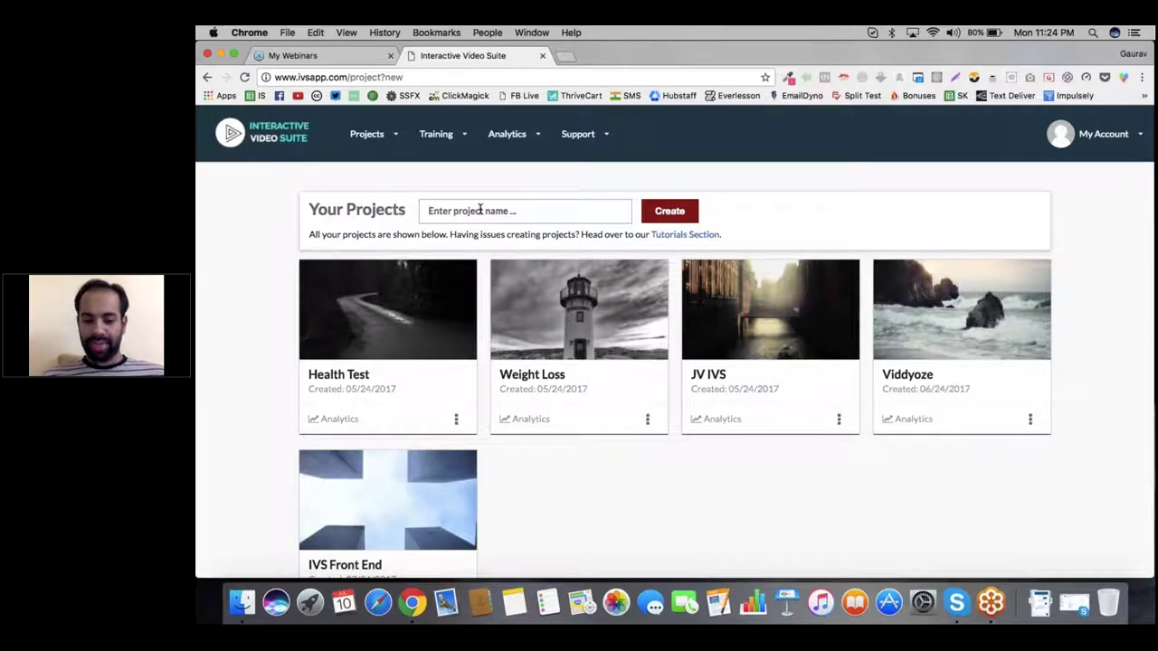
type("Li")
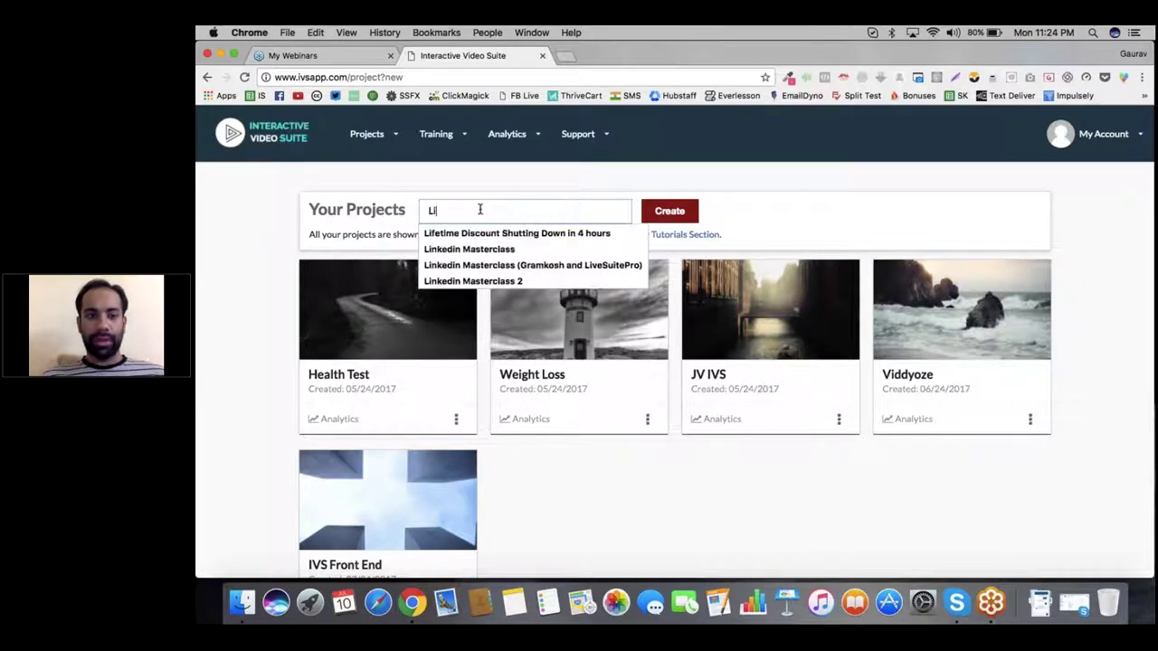
type("nkedin Masterclass")
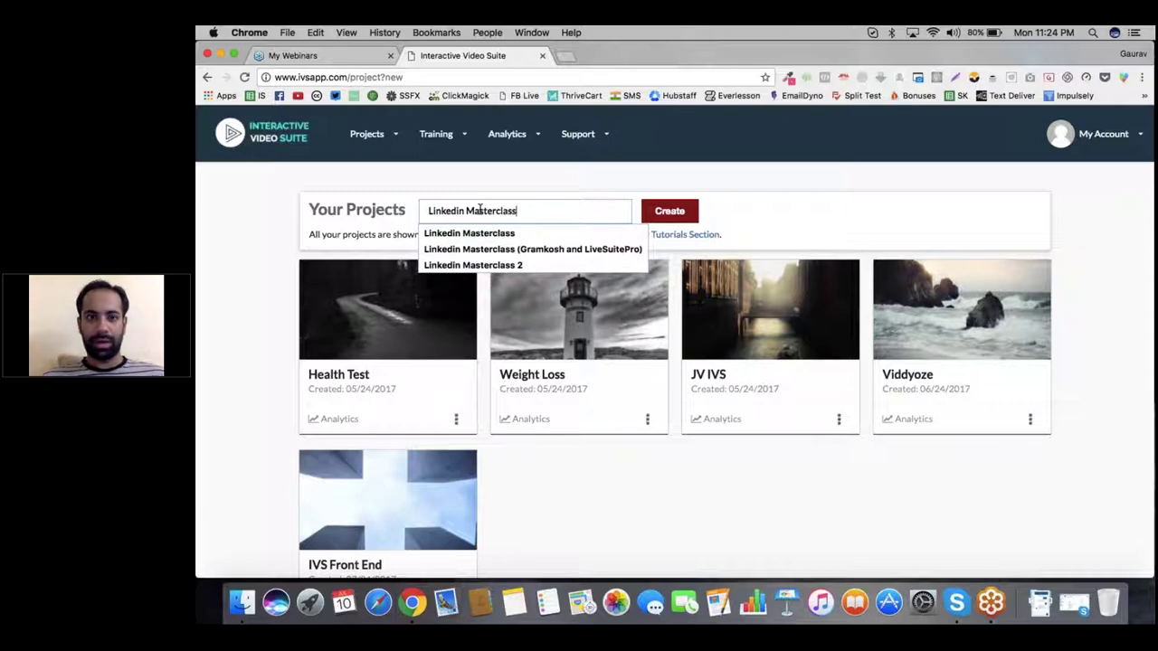
key("Return")
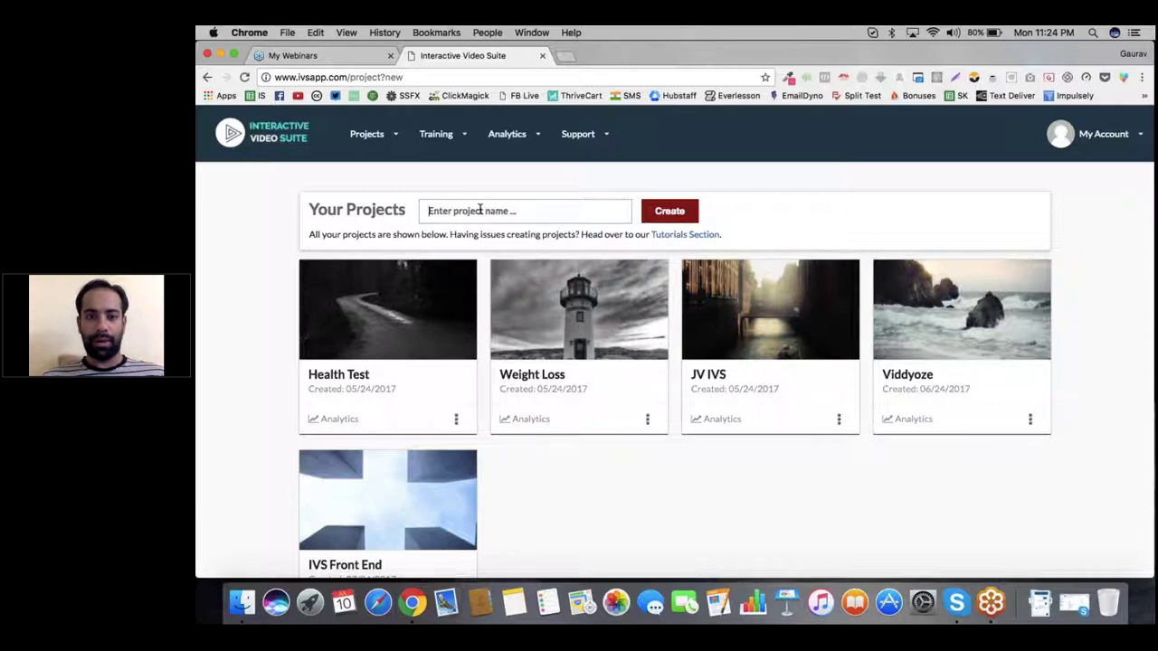
Name the new project 'Viddyoze' and create it
type("Viddy")
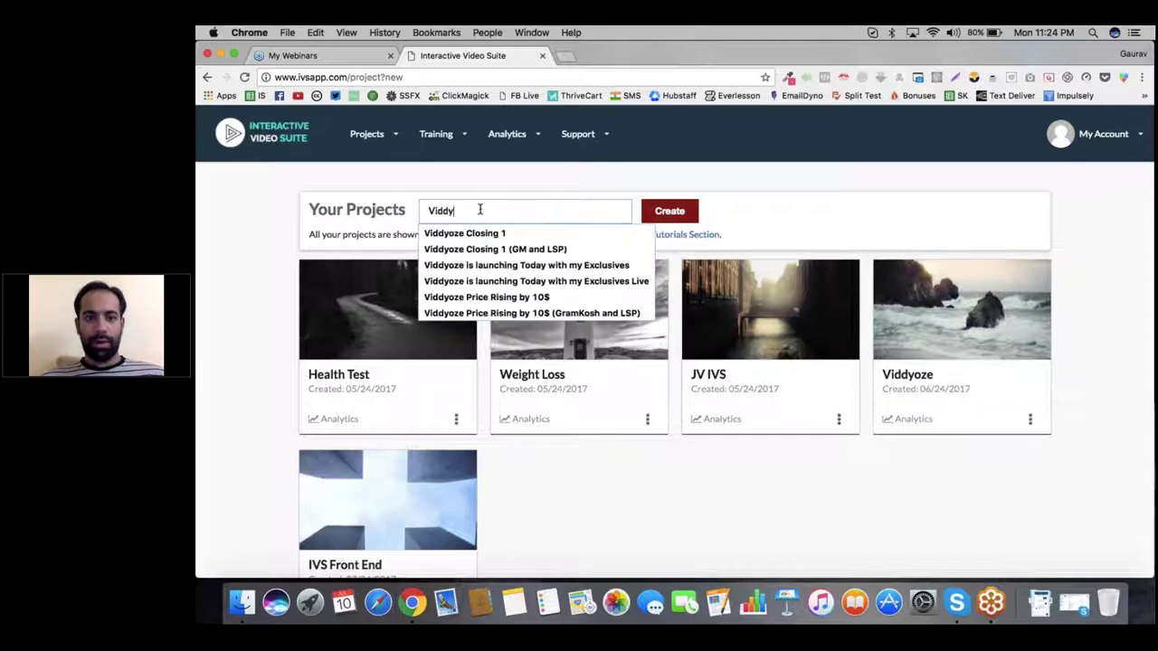
key("Down")
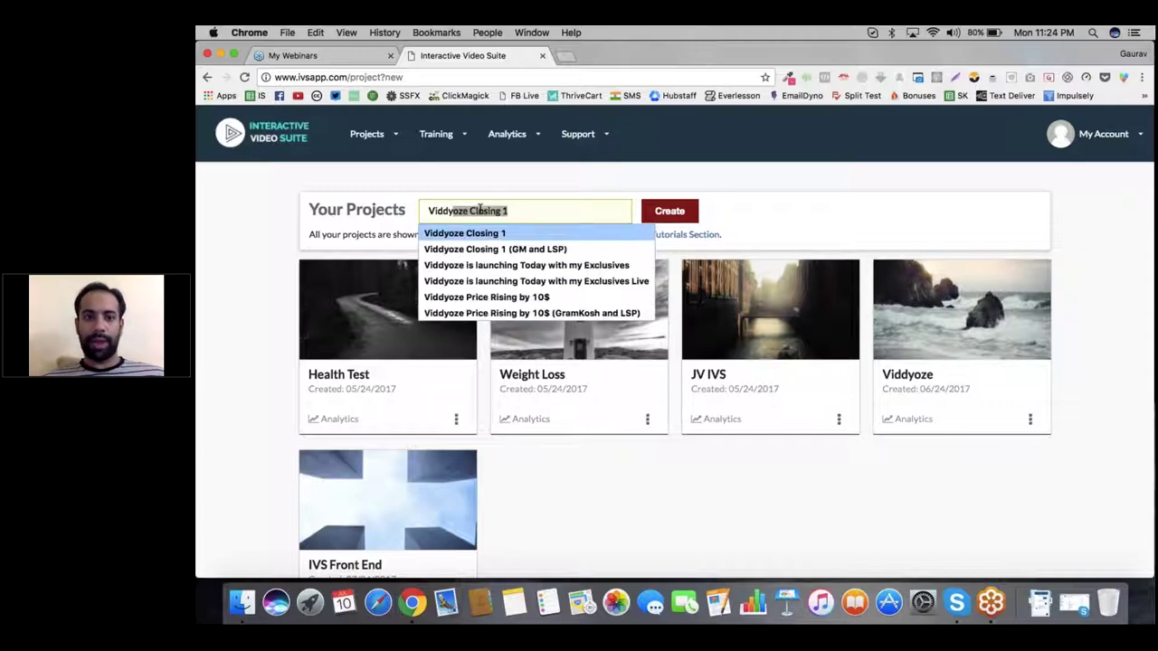
key("BackSpace")
key("BackSpace")
key("BackSpace")
key("BackSpace")
key("BackSpace")
key("BackSpace")
key("BackSpace")
key("BackSpace")
key("BackSpace")
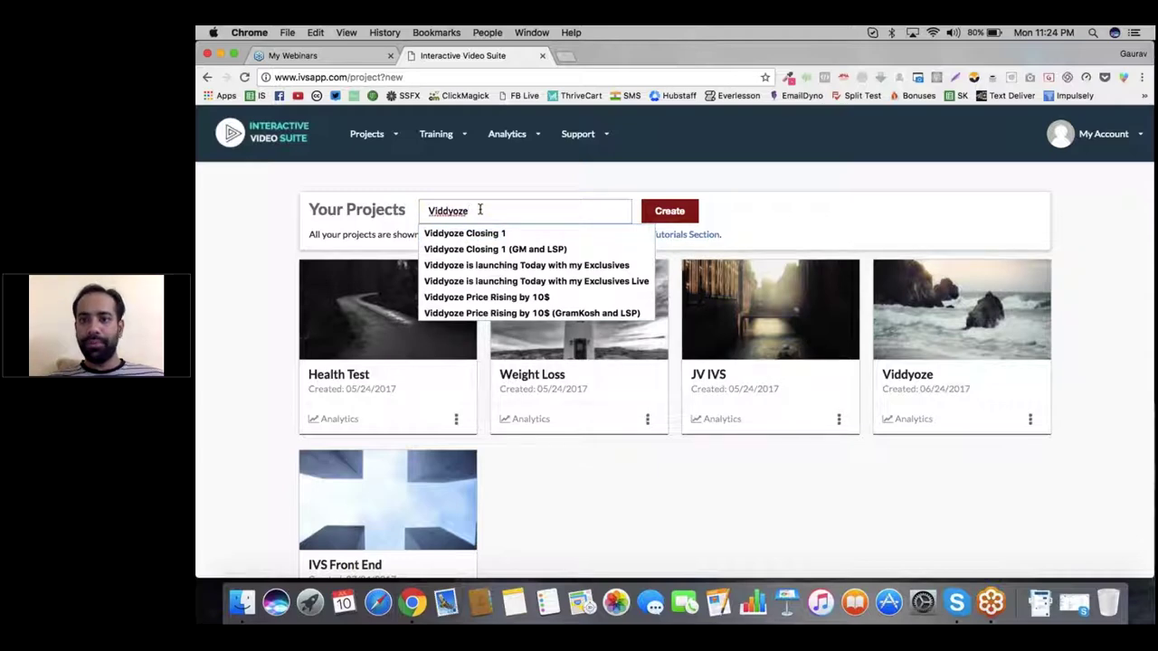
left_click(670, 214)
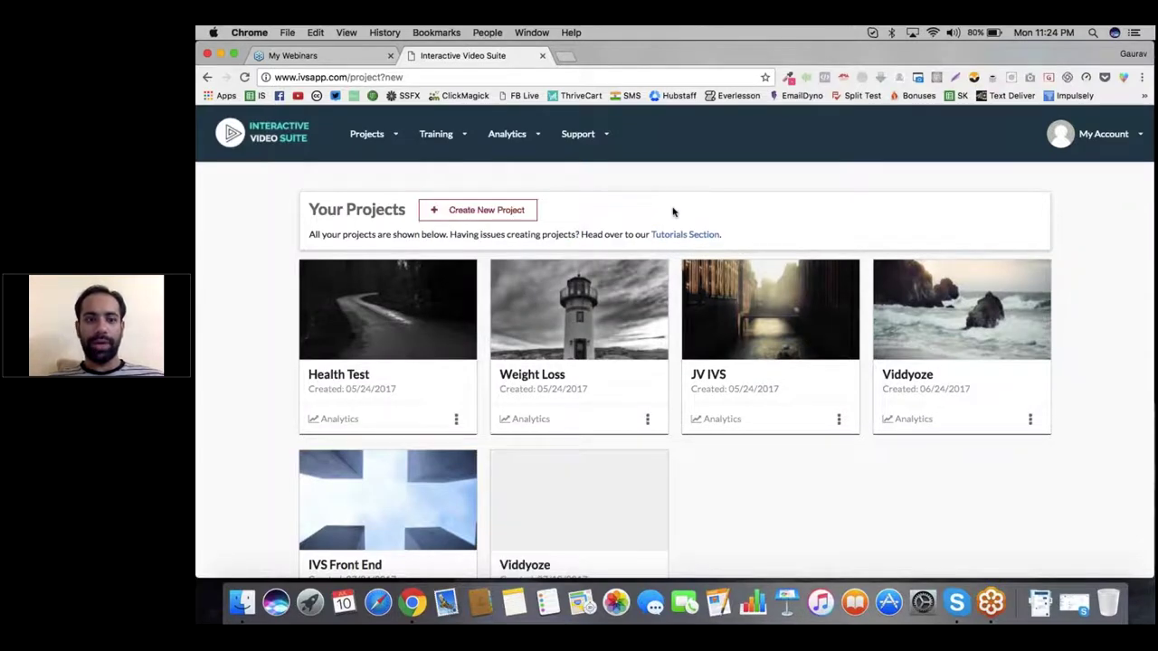
Open the Viddyoze project card in the editor, which has no video parts yet
scroll(673, 211, "down", 3)
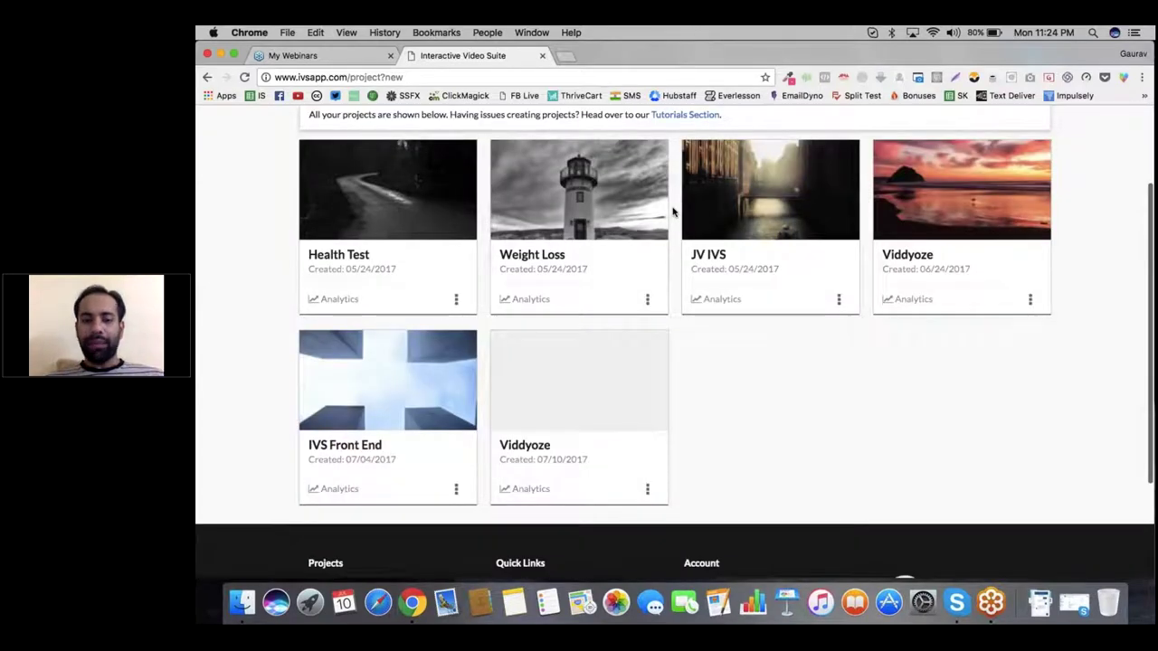
scroll(674, 212, "down", 1)
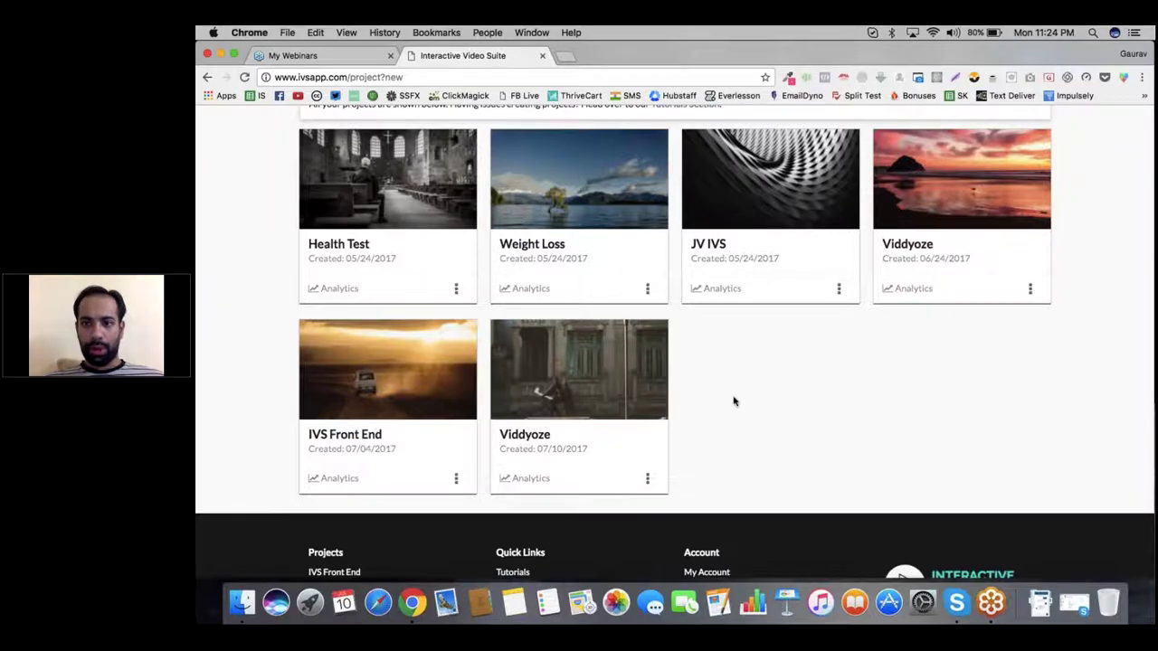
mouse_move(956, 195)
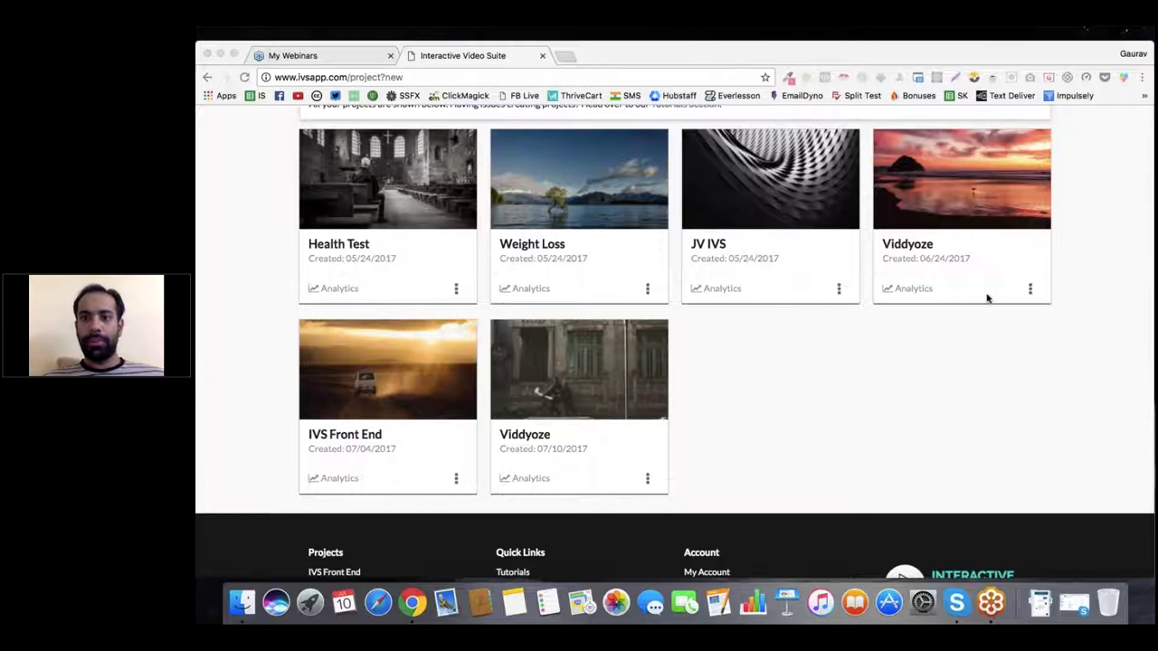
left_click(738, 355)
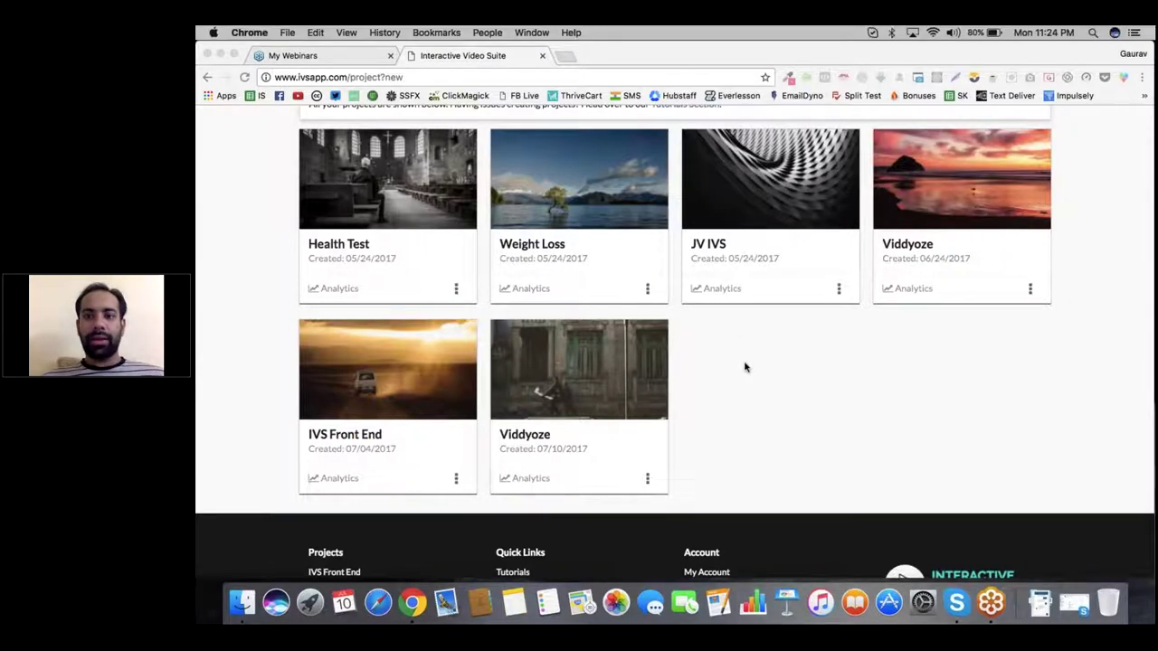
left_click(587, 369)
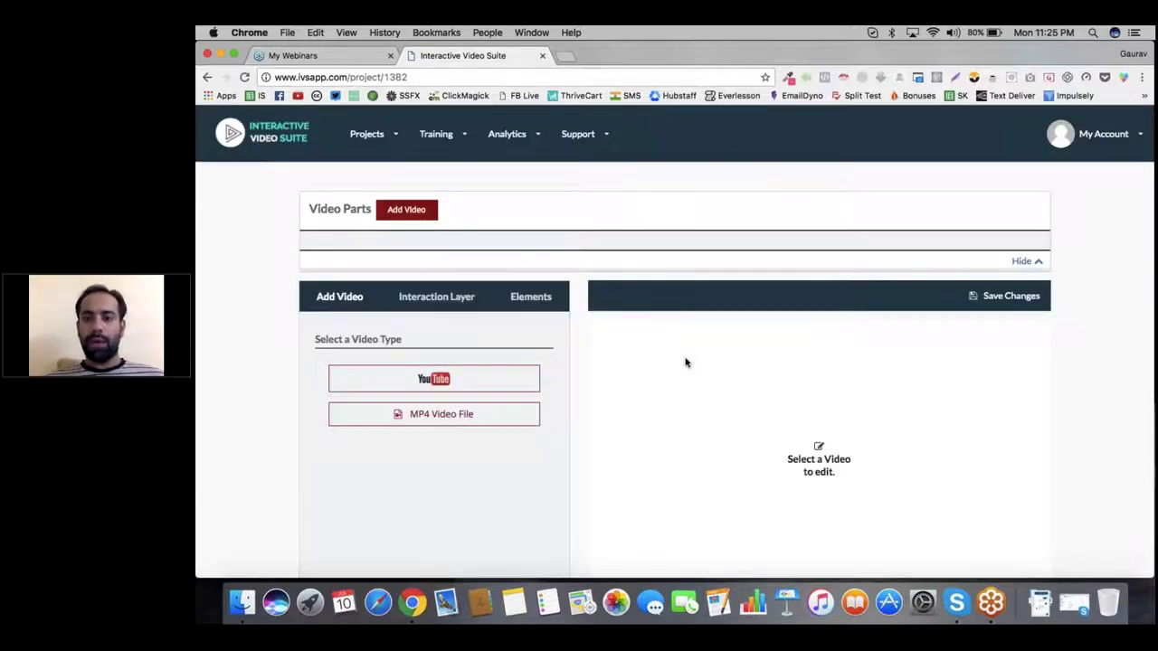
Scroll to Viddyoze's Project Settings: Open Sans font, responsive on, autoplay and HTTPS off
scroll(685, 362, "down", 1)
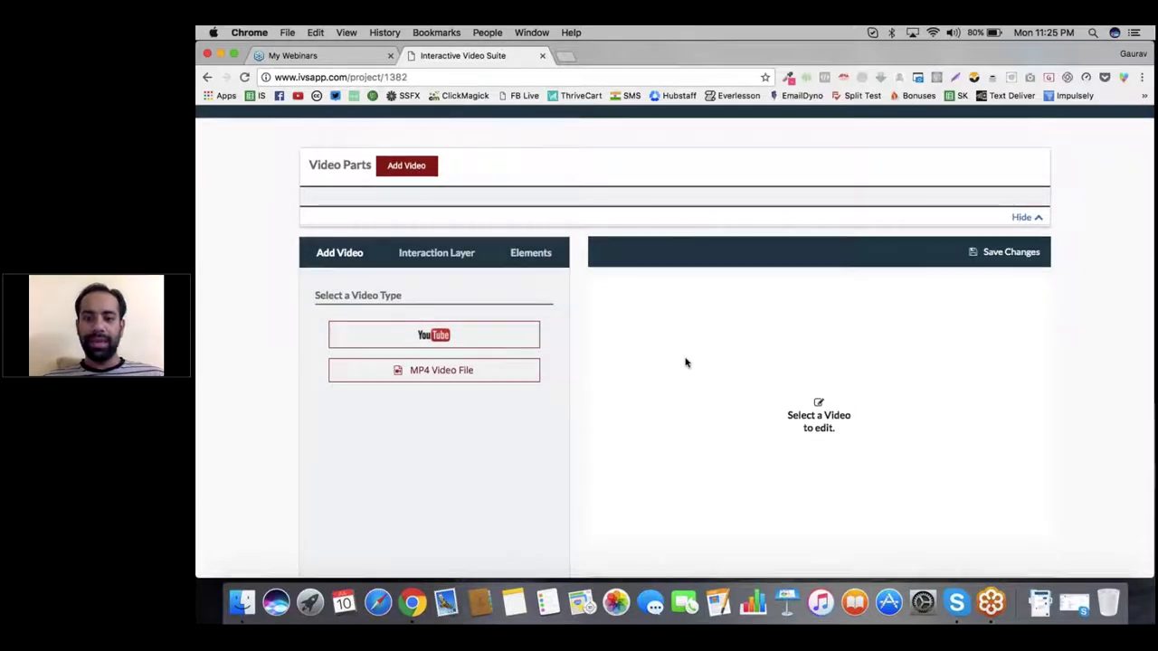
scroll(685, 362, "down", 10)
scroll(685, 362, "up", 15)
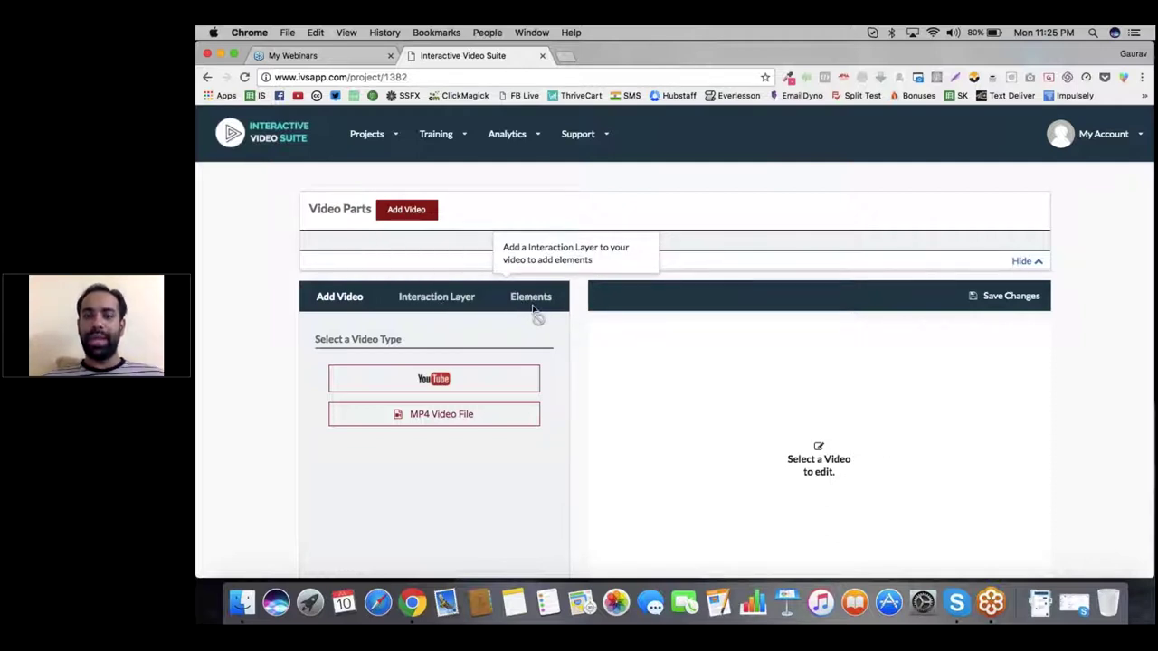
scroll(597, 370, "down", 1)
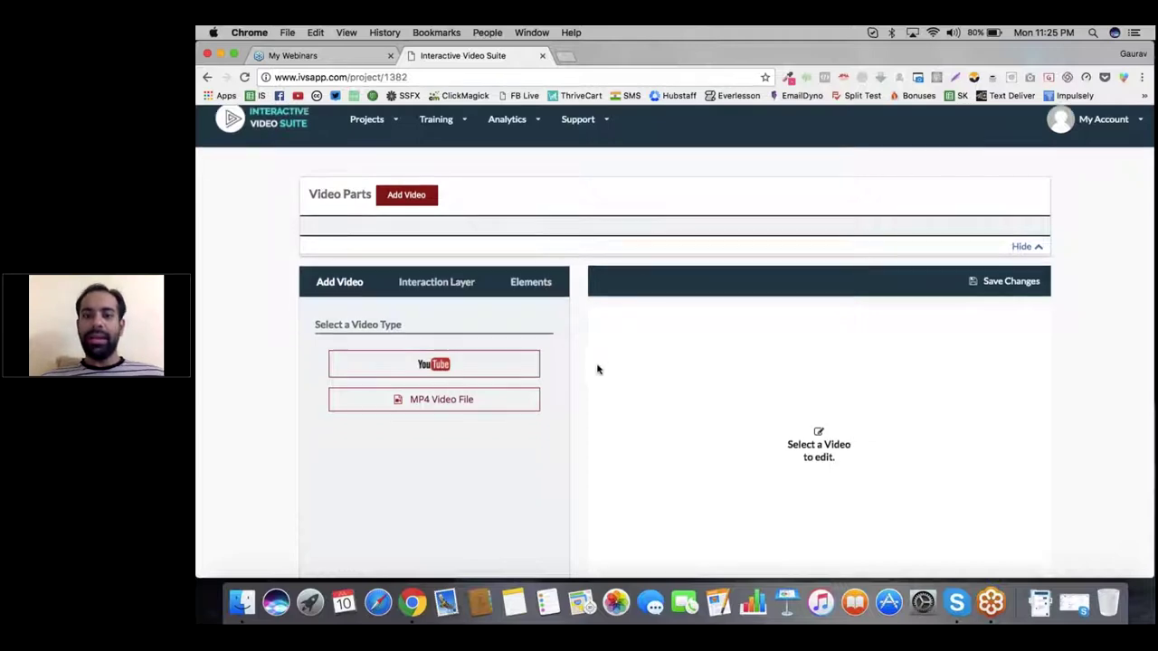
scroll(597, 369, "down", 5)
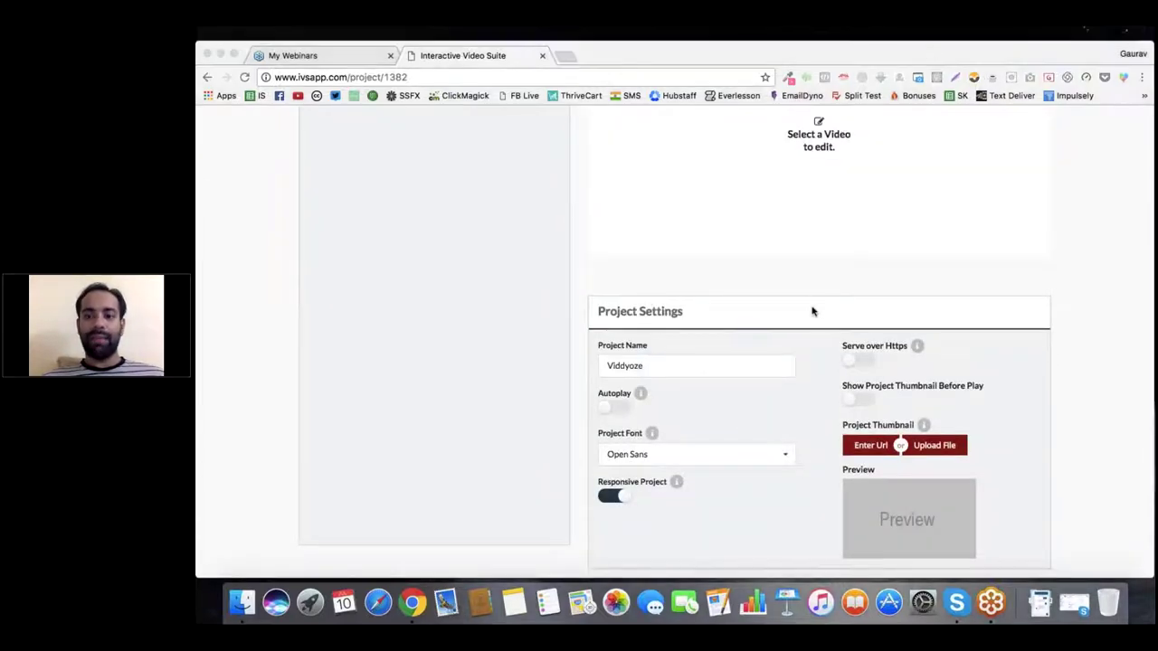
left_click(667, 365)
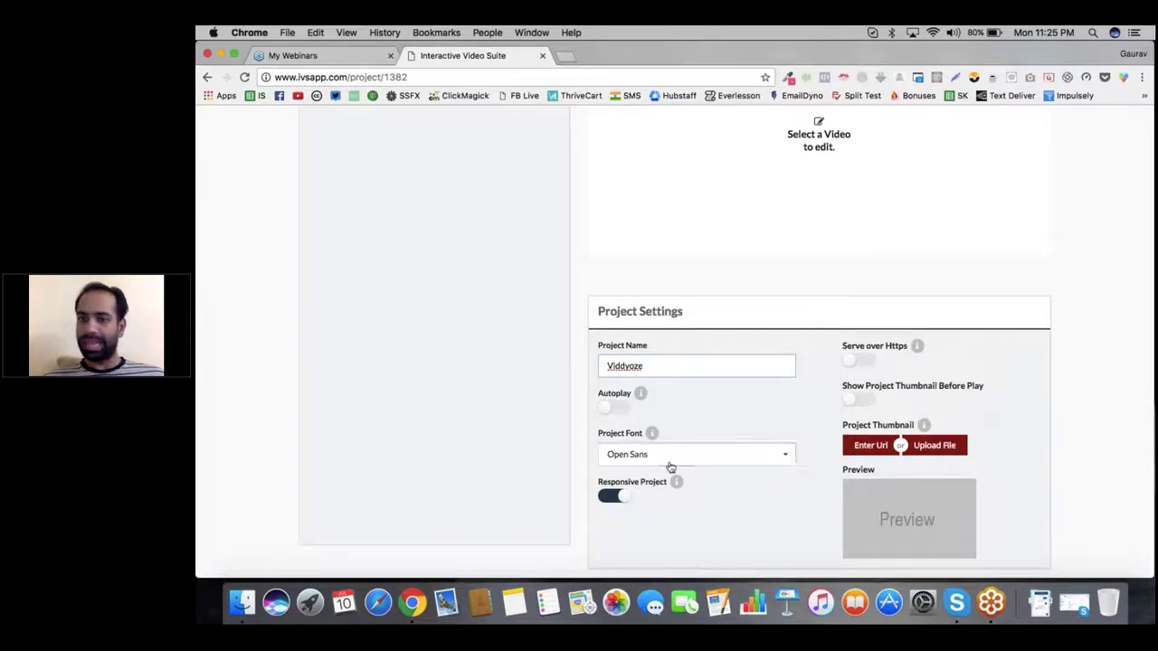
scroll(714, 396, "up", 5)
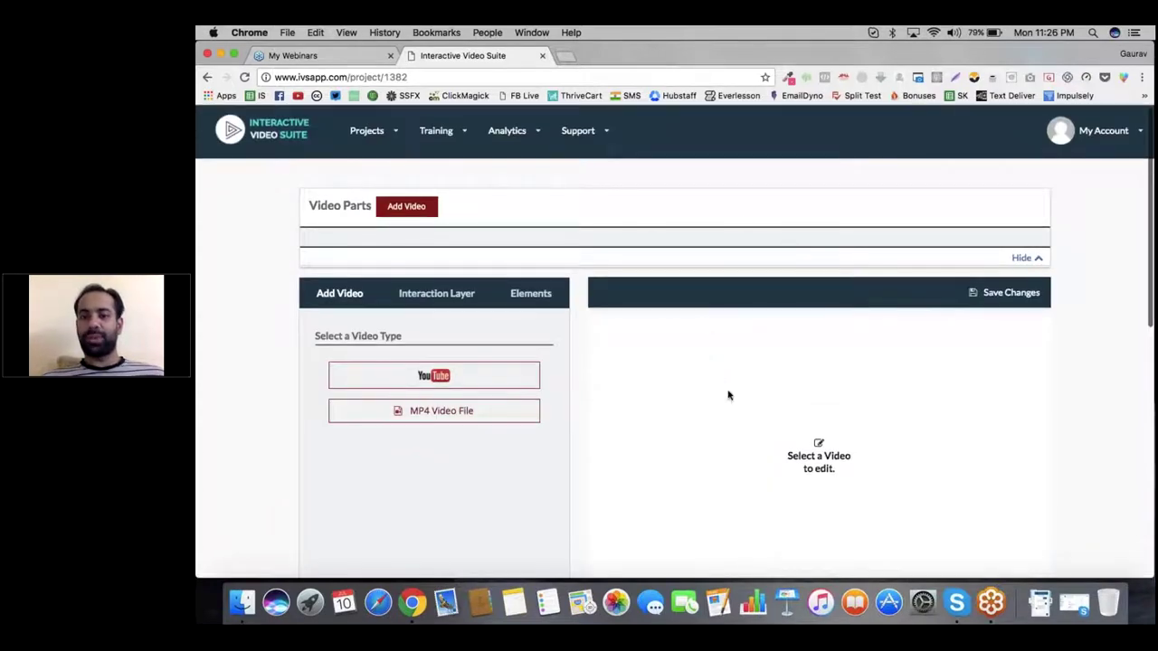
scroll(728, 395, "down", 1)
scroll(728, 396, "up", 1)
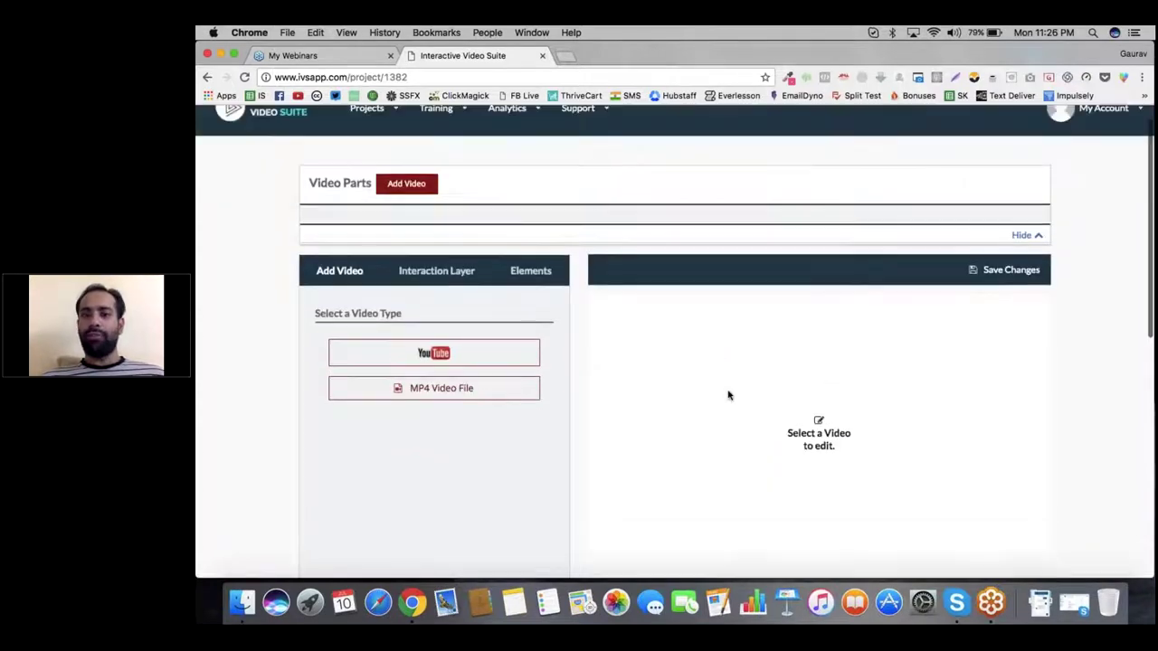
scroll(728, 395, "up", 1)
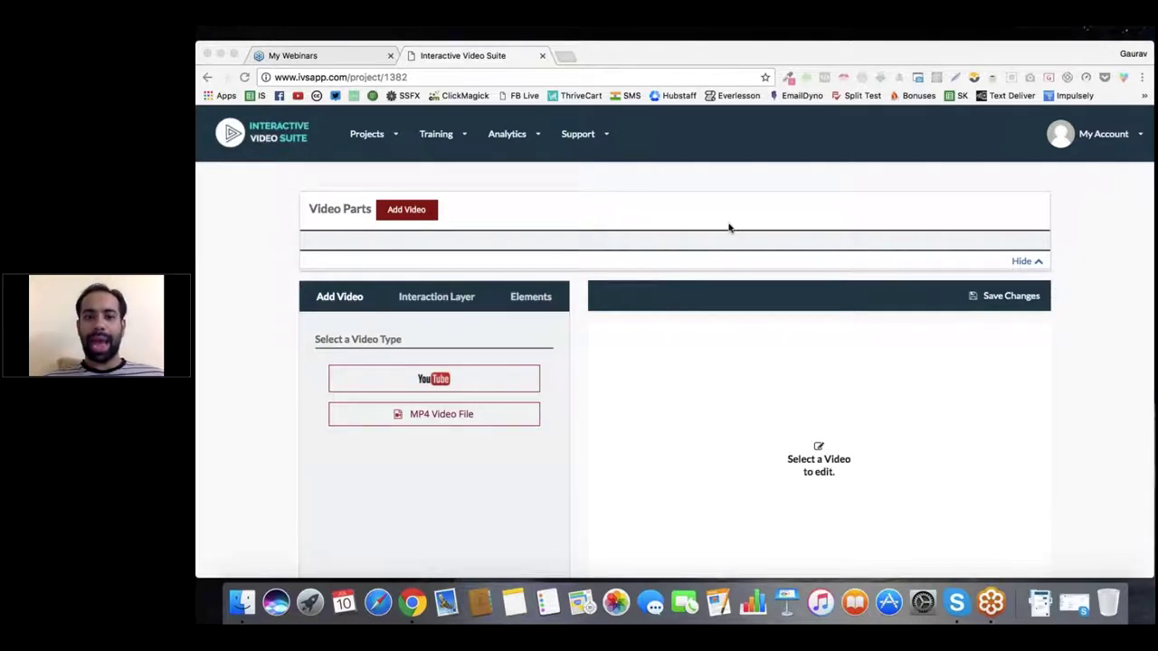
left_click(621, 230)
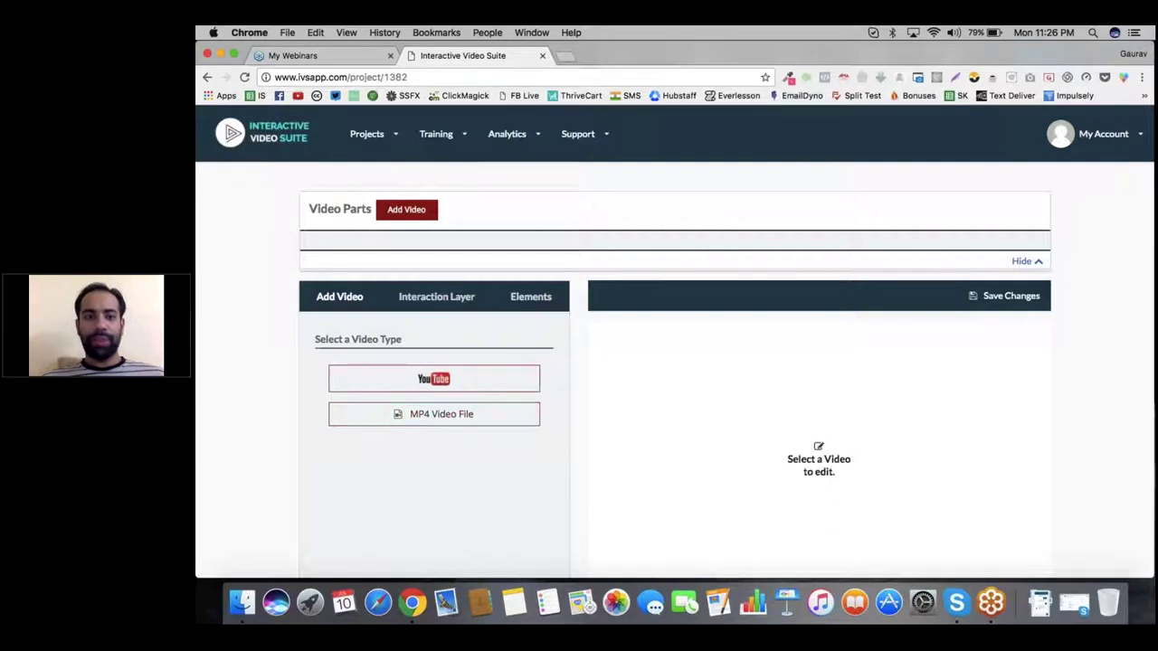
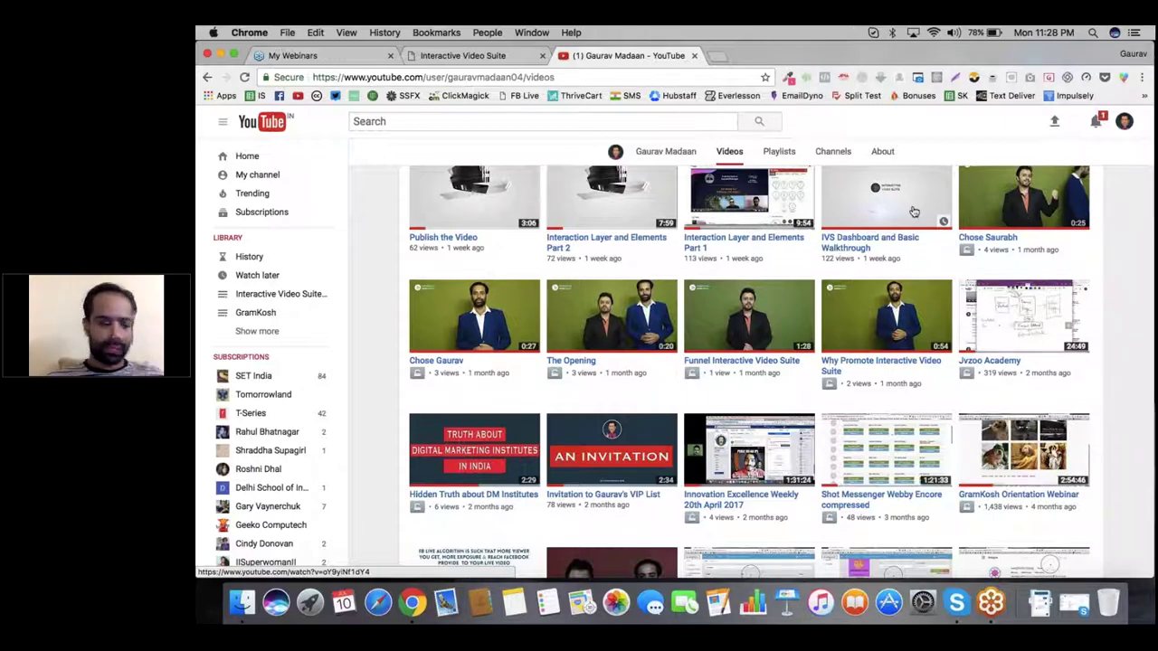
Name the new video part 'Tutorials Intro' in Interactive Video Suite
scroll(914, 212, "down", 1)
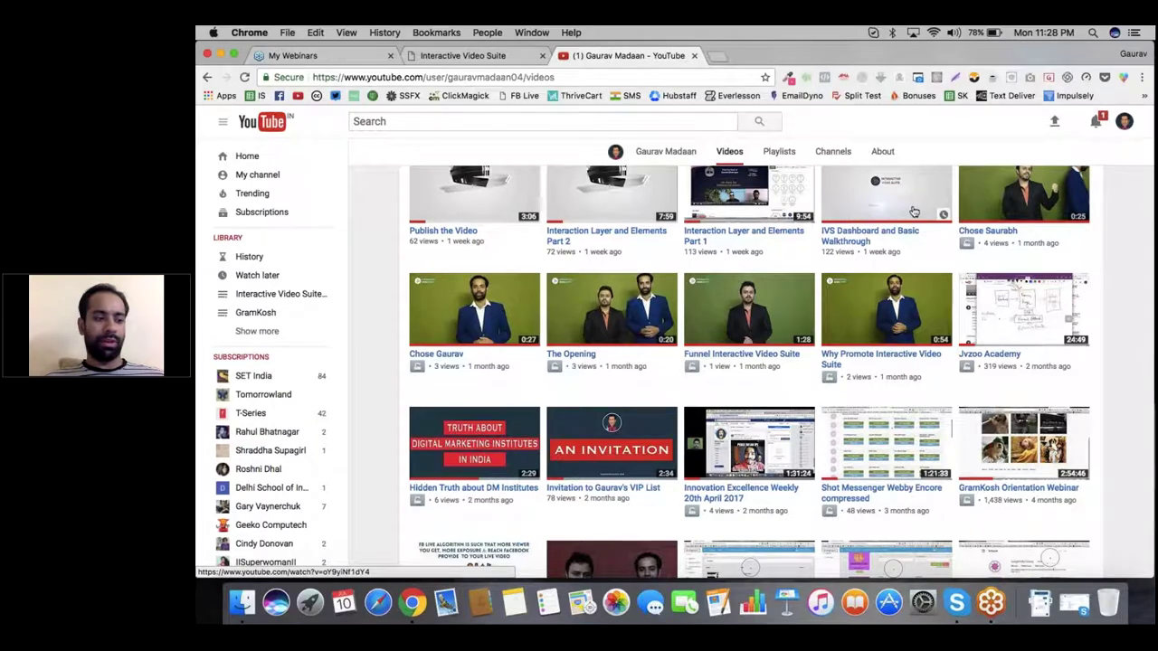
scroll(914, 212, "down", 4)
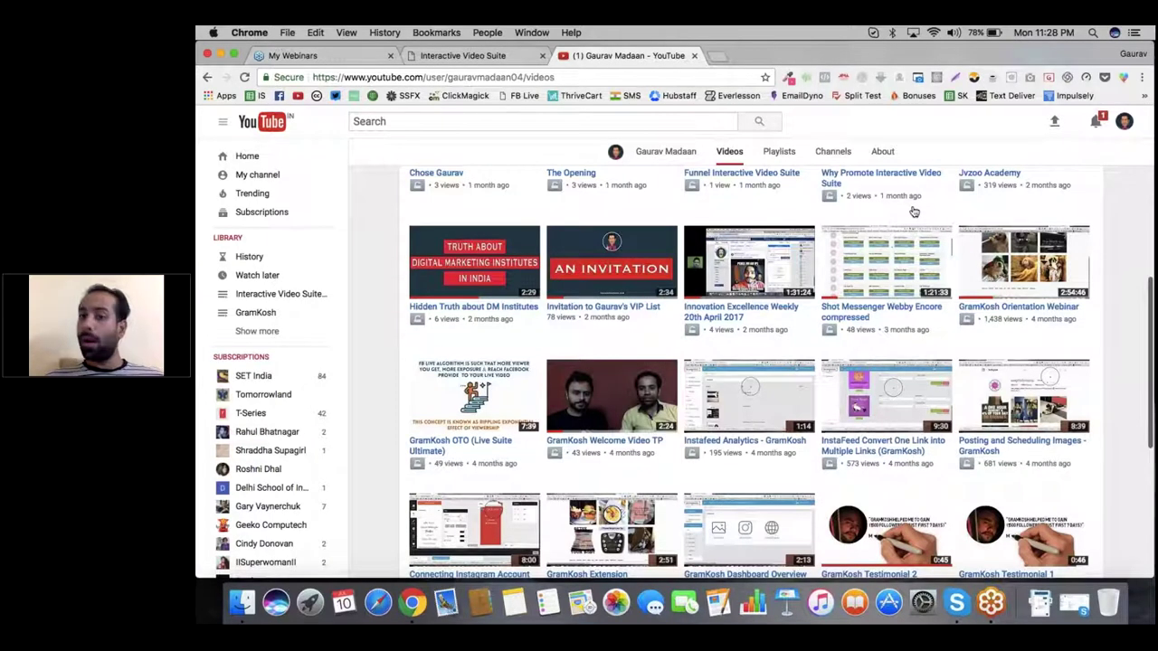
scroll(914, 211, "up", 1)
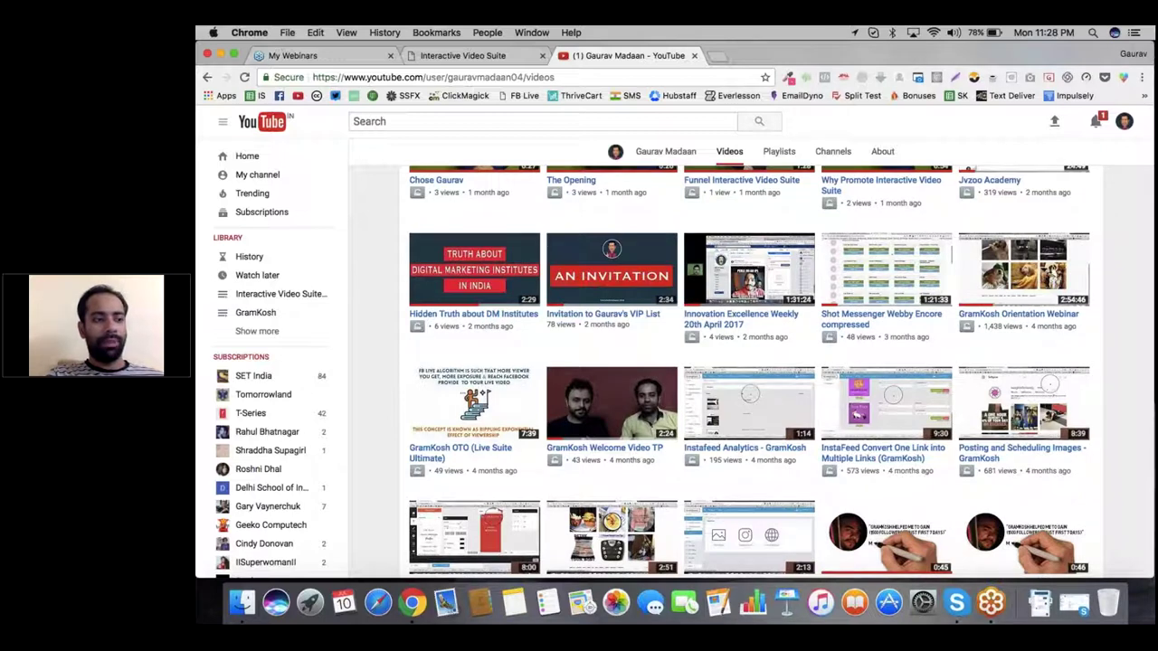
scroll(749, 371, "up", 3)
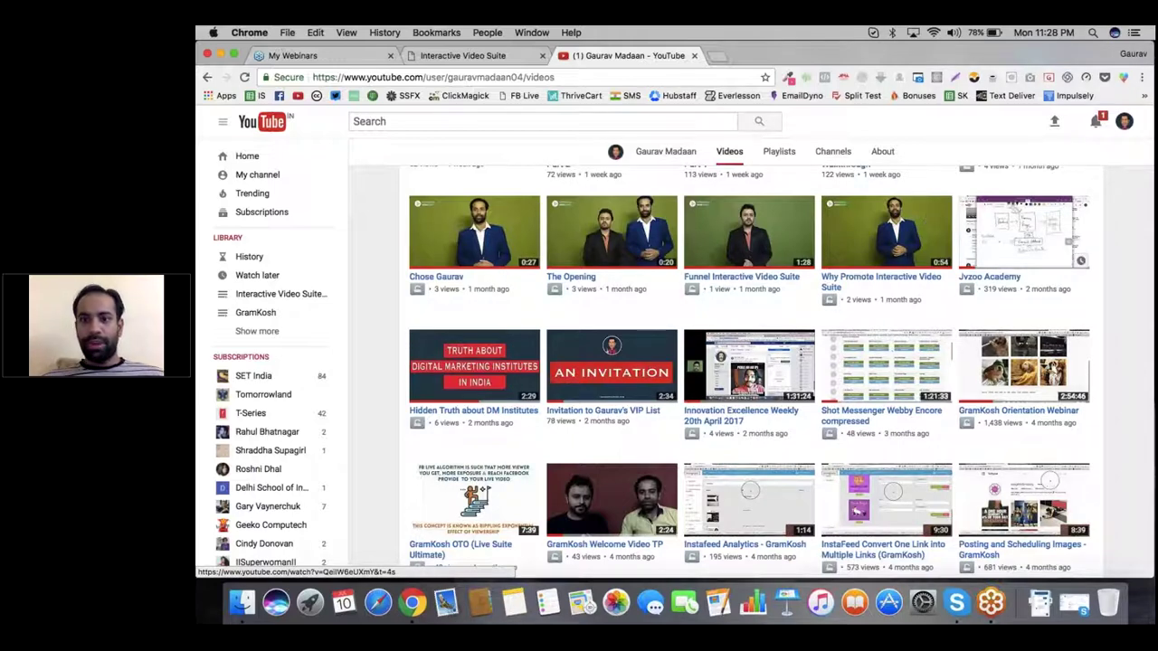
scroll(1022, 230, "down", 1)
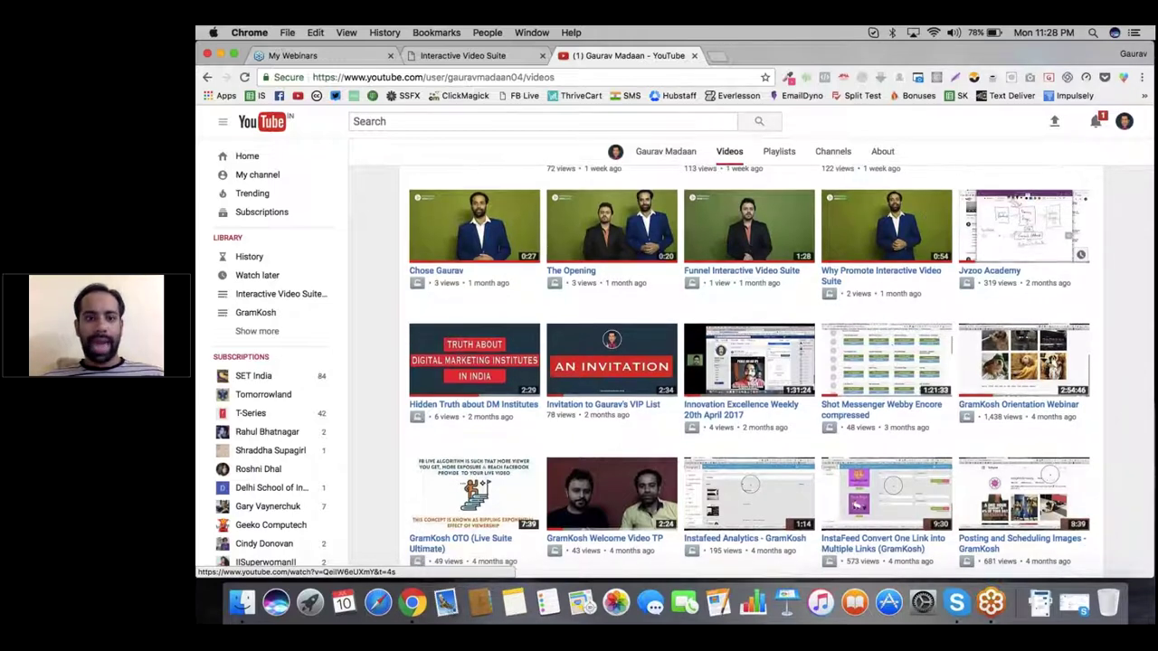
scroll(905, 226, "up", 2)
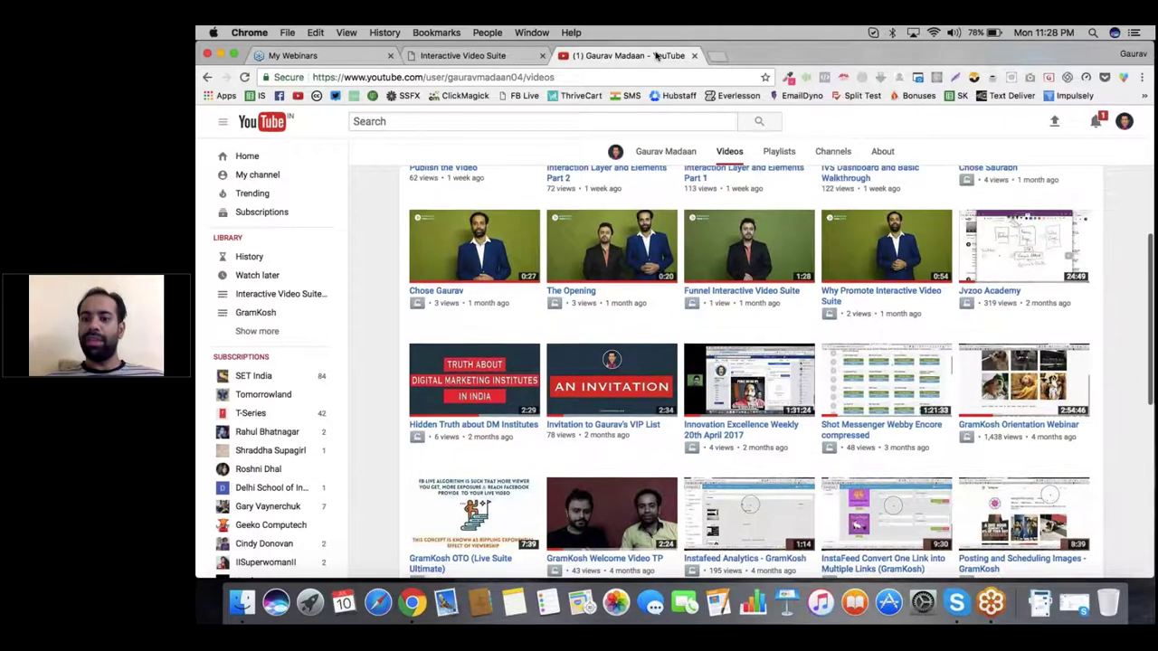
key("ctrl+shift+Tab")
type("Tuto")
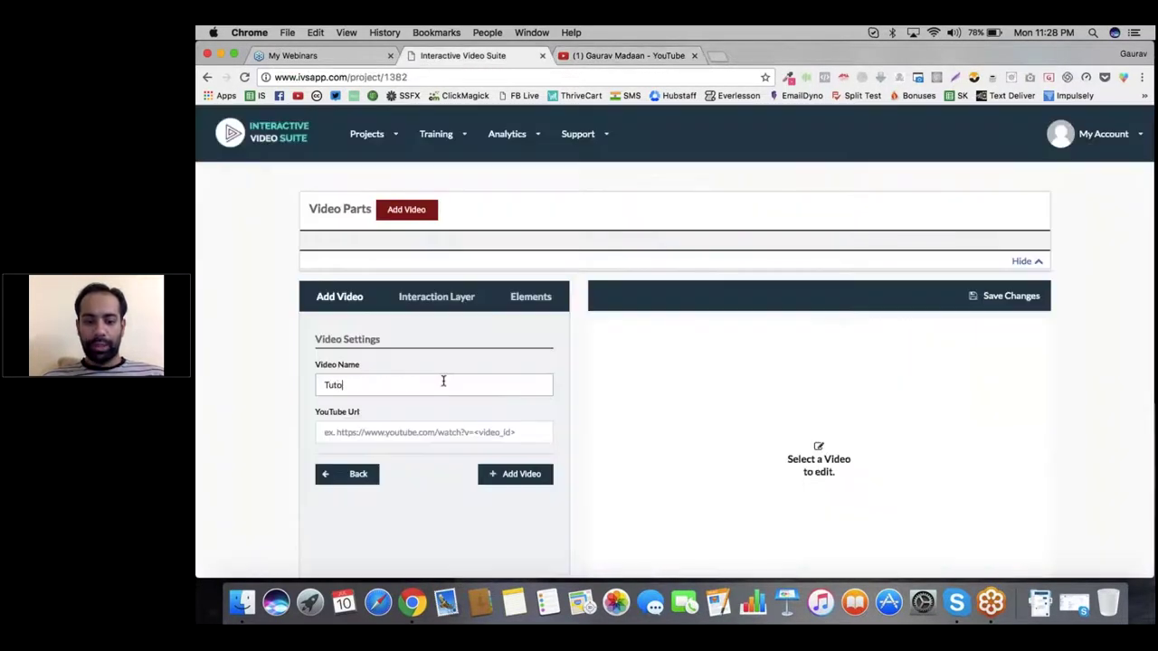
type("torial")
key("BackSpace")
key("BackSpace")
key("BackSpace")
key("BackSpace")
key("BackSpace")
key("BackSpace")
key("BackSpace")
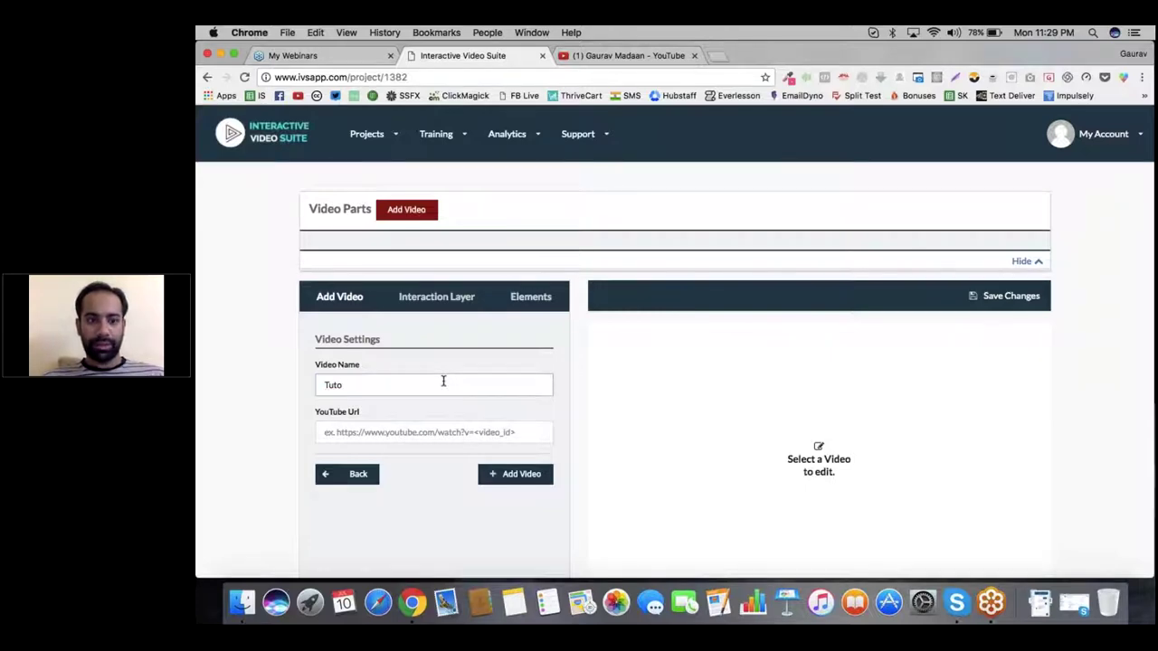
type("orials Intro")
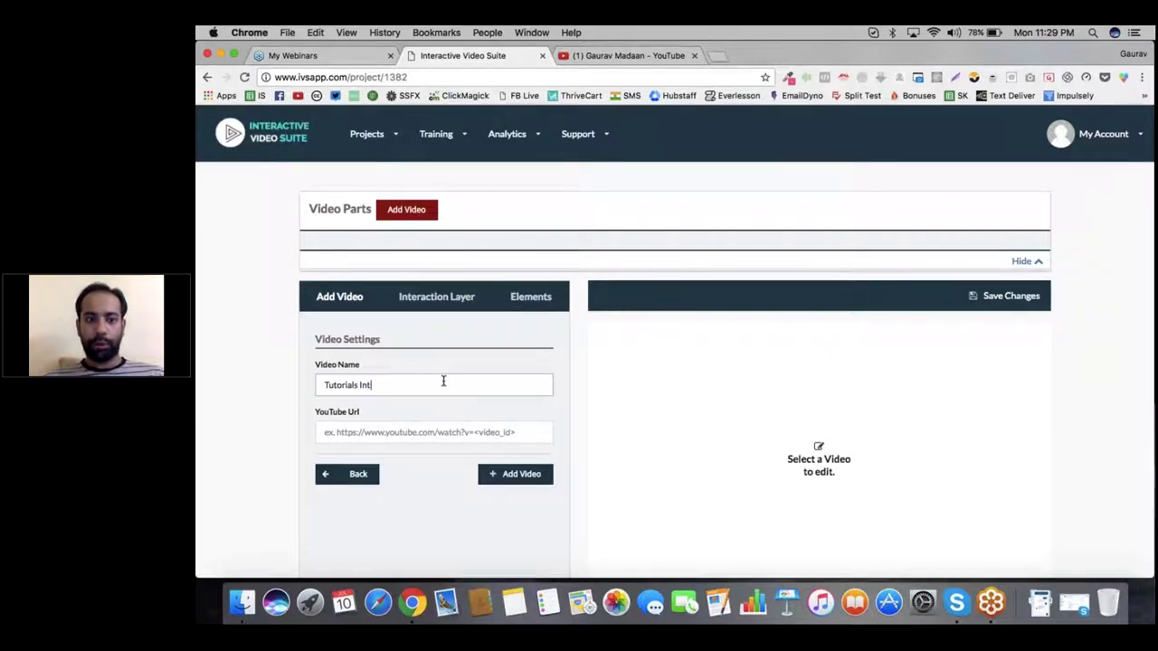
Leave the YouTube Url empty for now and return to the channel's video list
left_click(440, 428)
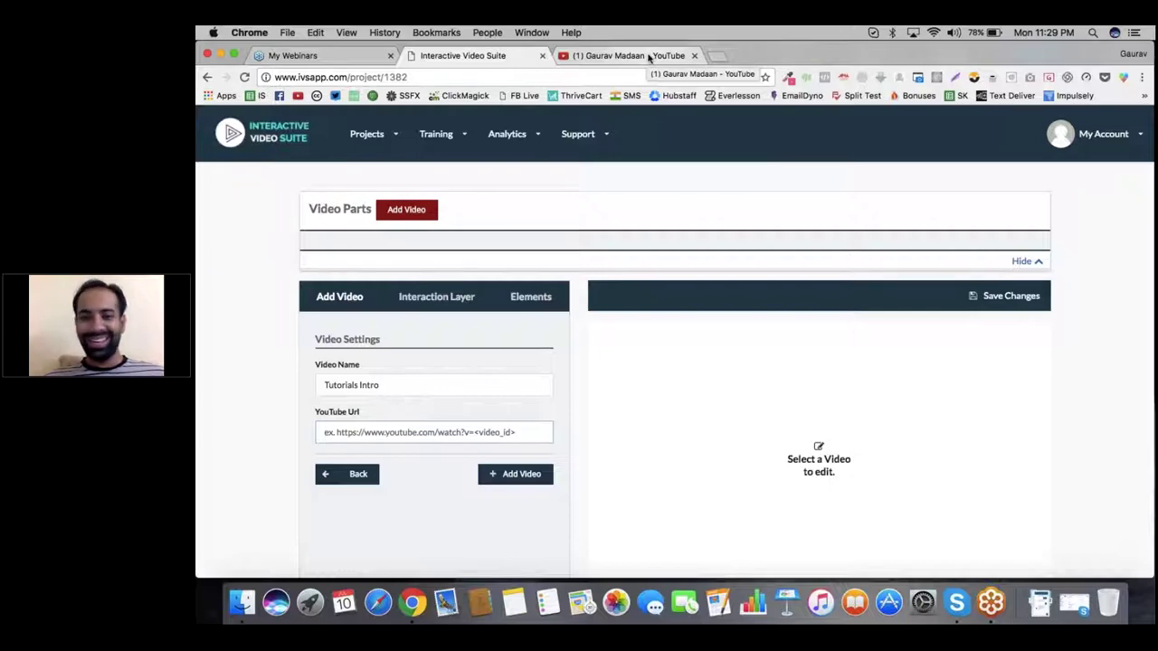
left_click(432, 134)
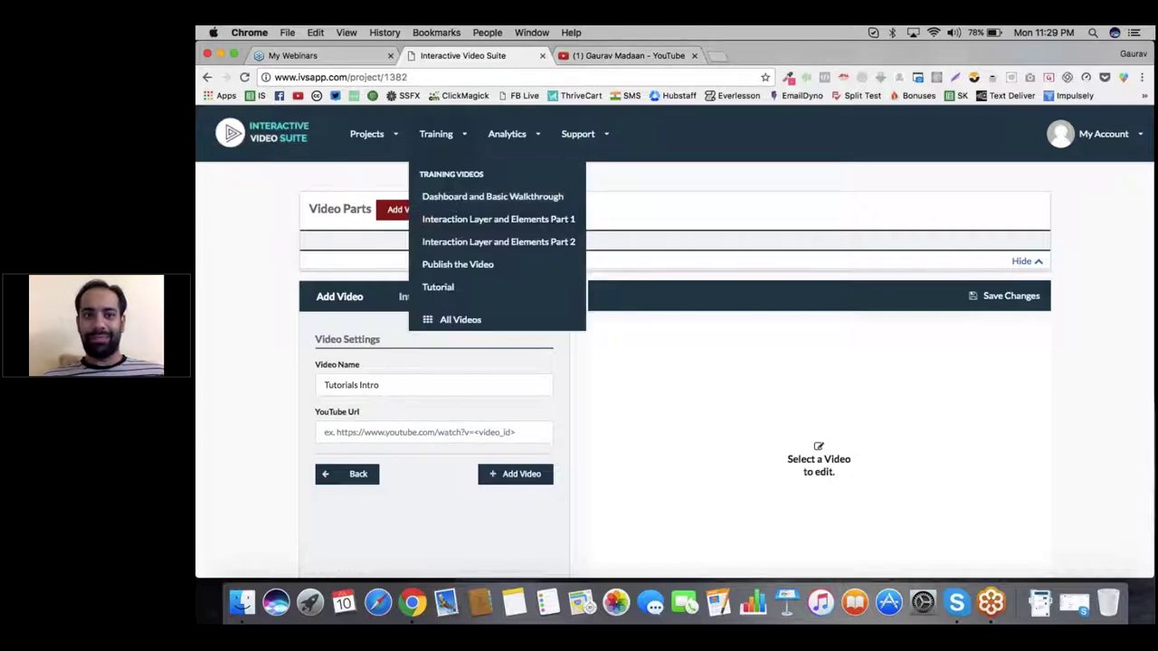
left_click(631, 56)
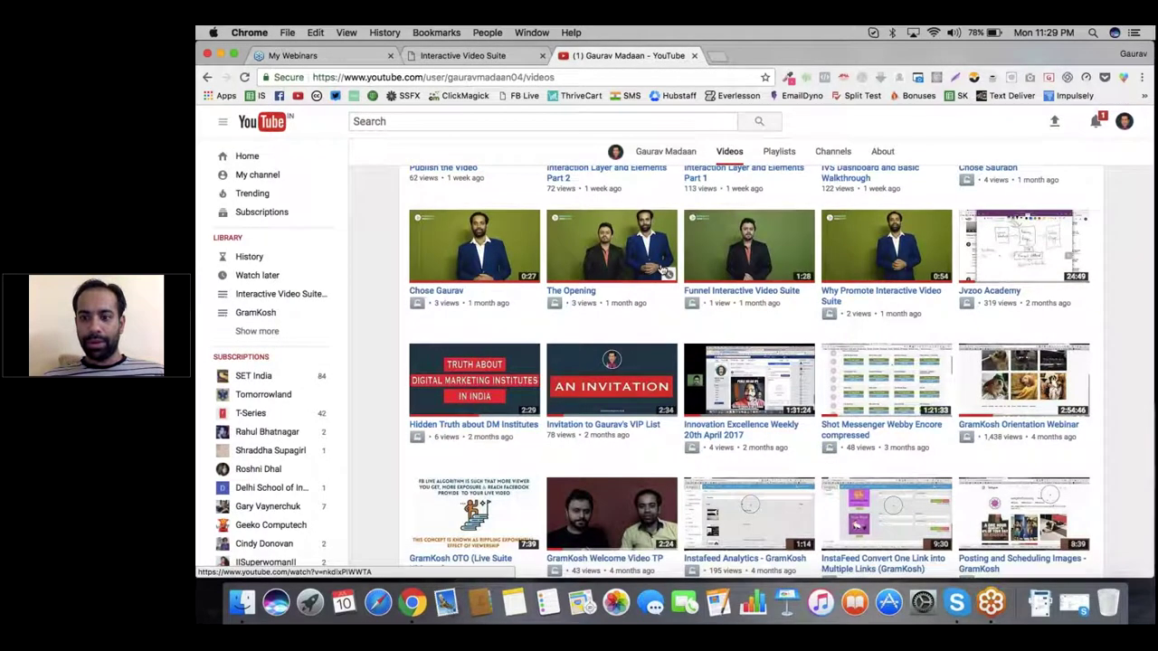
Open 'IVS Dashboard and Basic Walkthrough' on YouTube and copy its web address
scroll(663, 271, "up", 2)
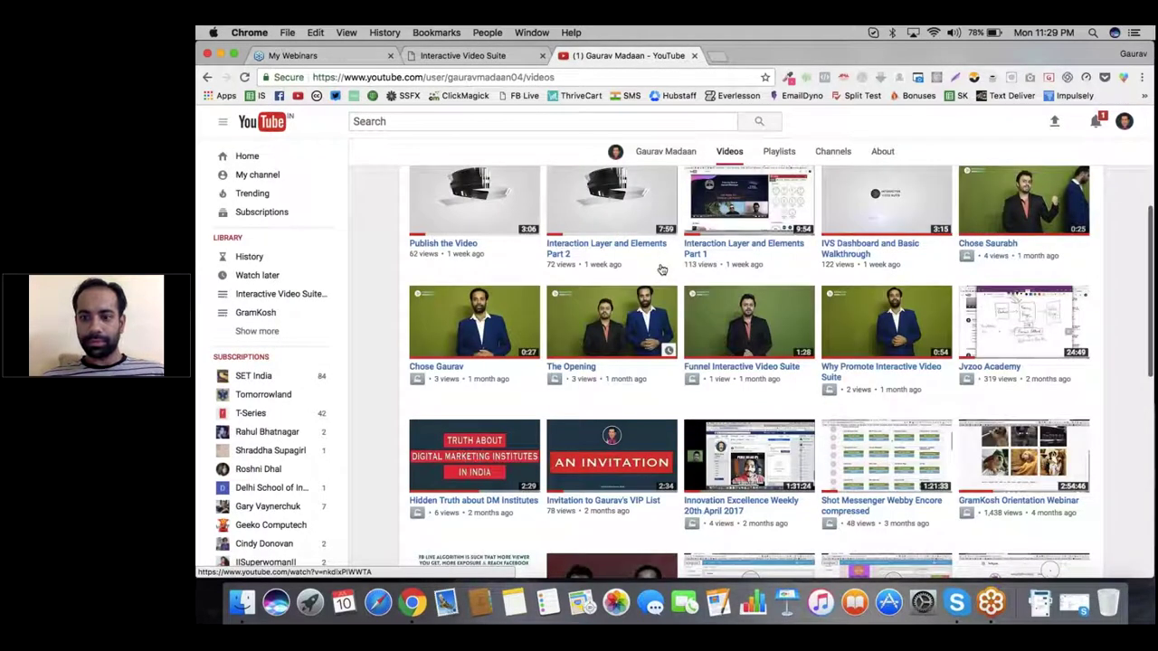
scroll(661, 269, "up", 2)
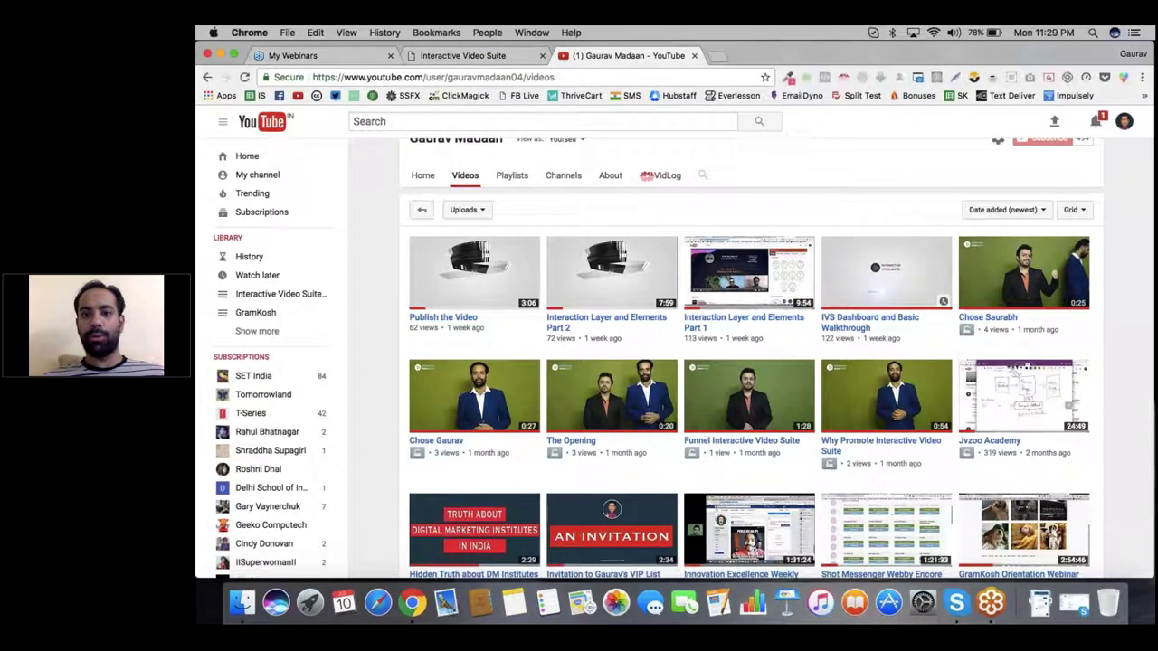
left_click(837, 321)
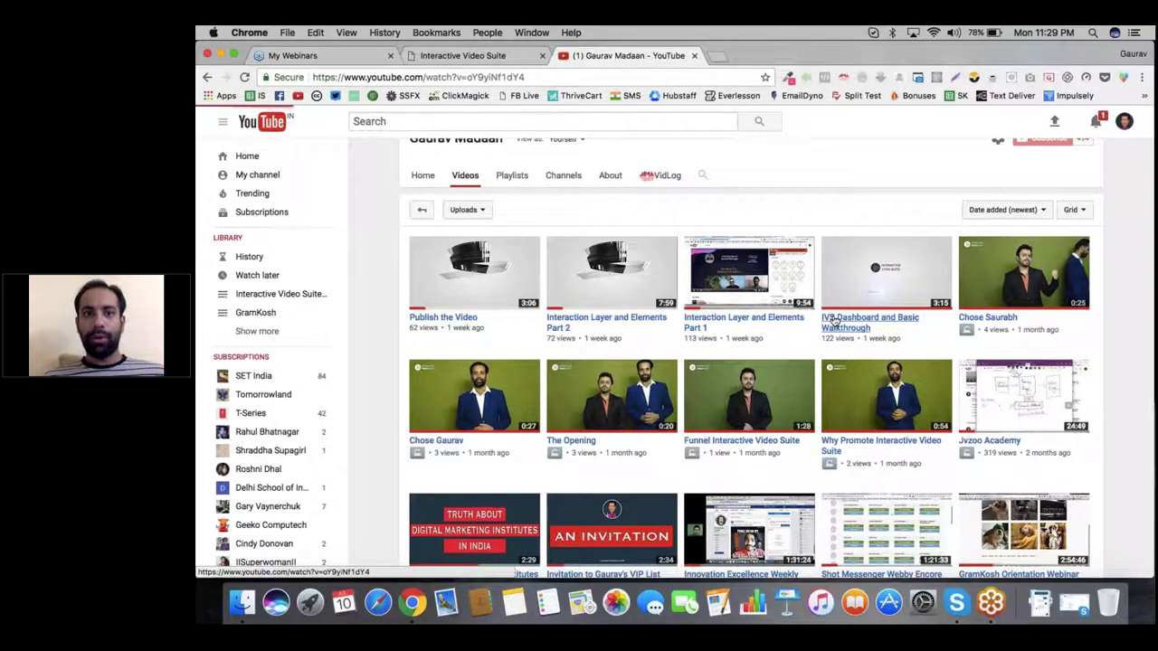
key("super+l")
key("super+c")
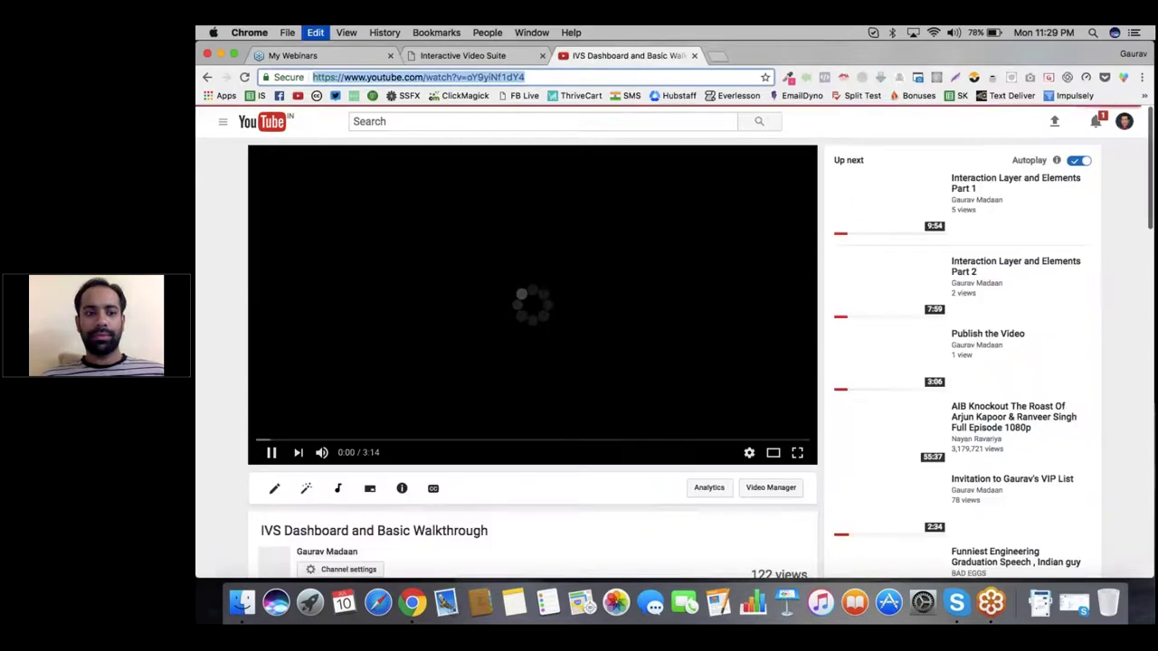
Pause the walkthrough video, go back to the channel's videos, then return to Interactive Video Suite
left_click(445, 366)
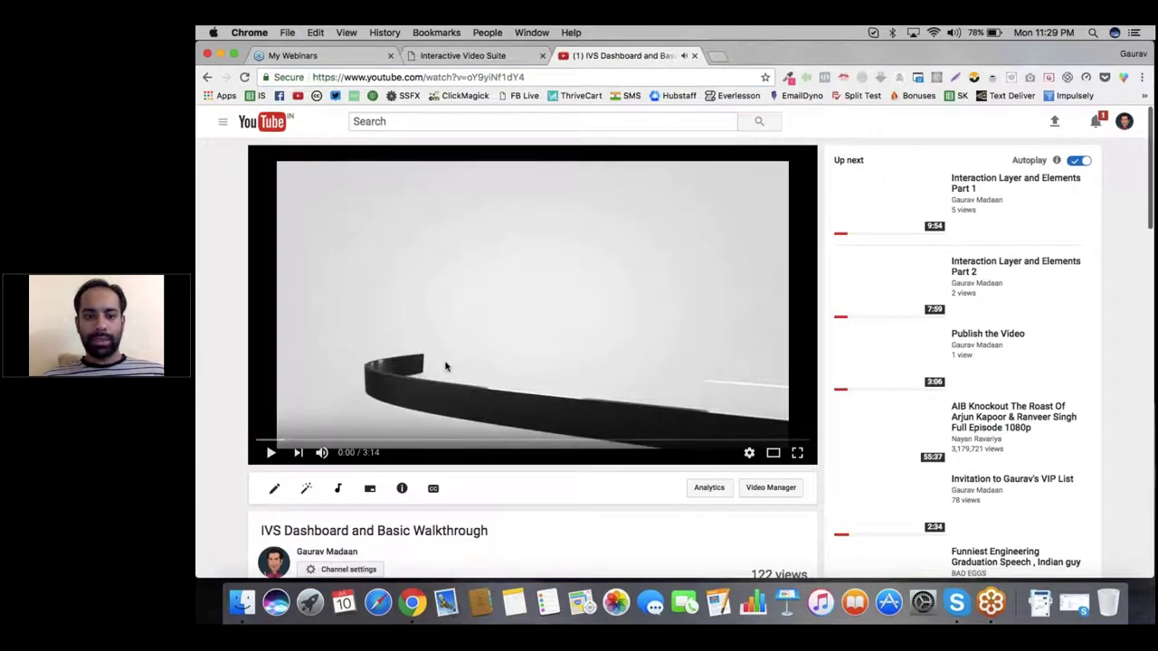
scroll(445, 366, "down", 3)
scroll(445, 366, "down", 1)
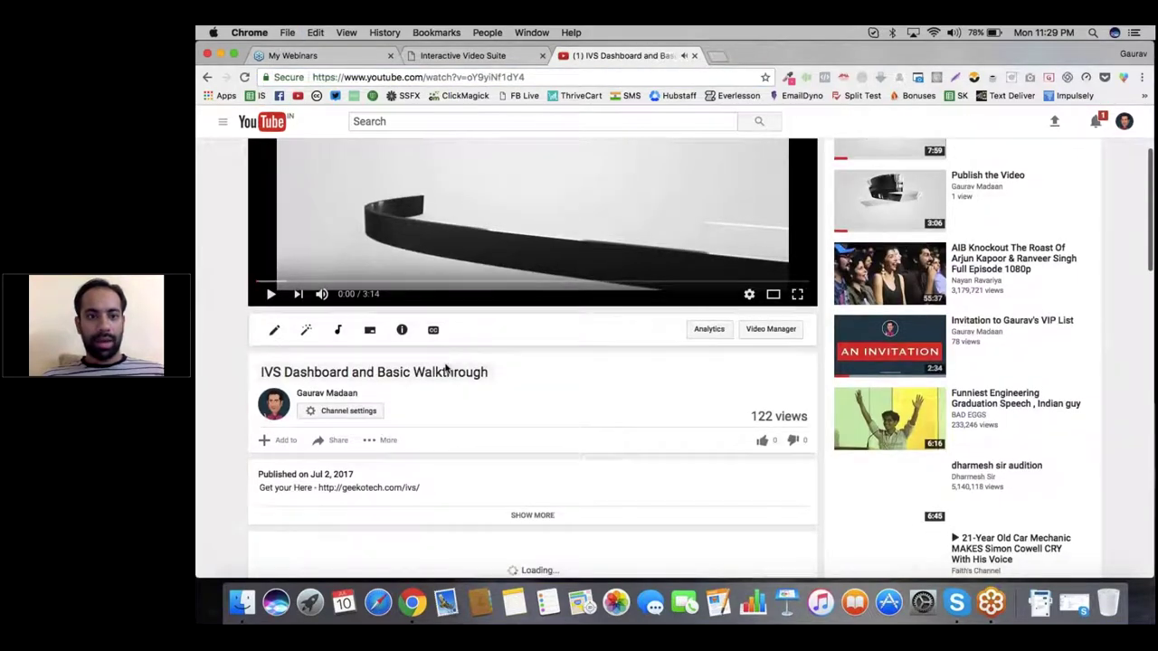
scroll(445, 366, "up", 1)
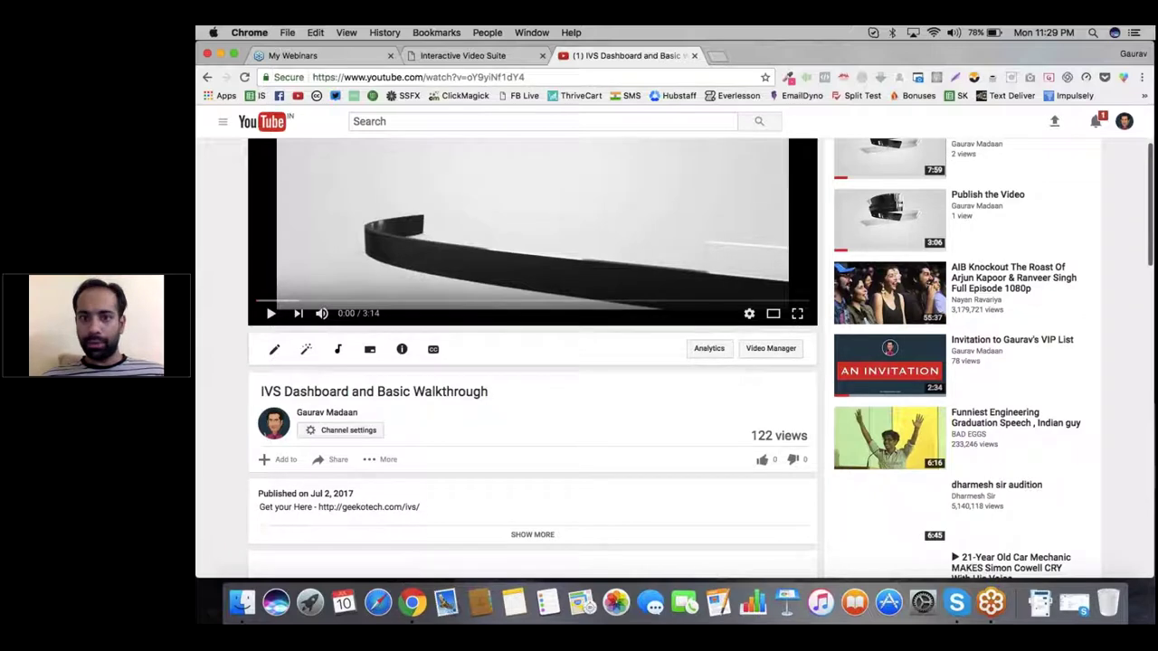
scroll(414, 296, "up", 3)
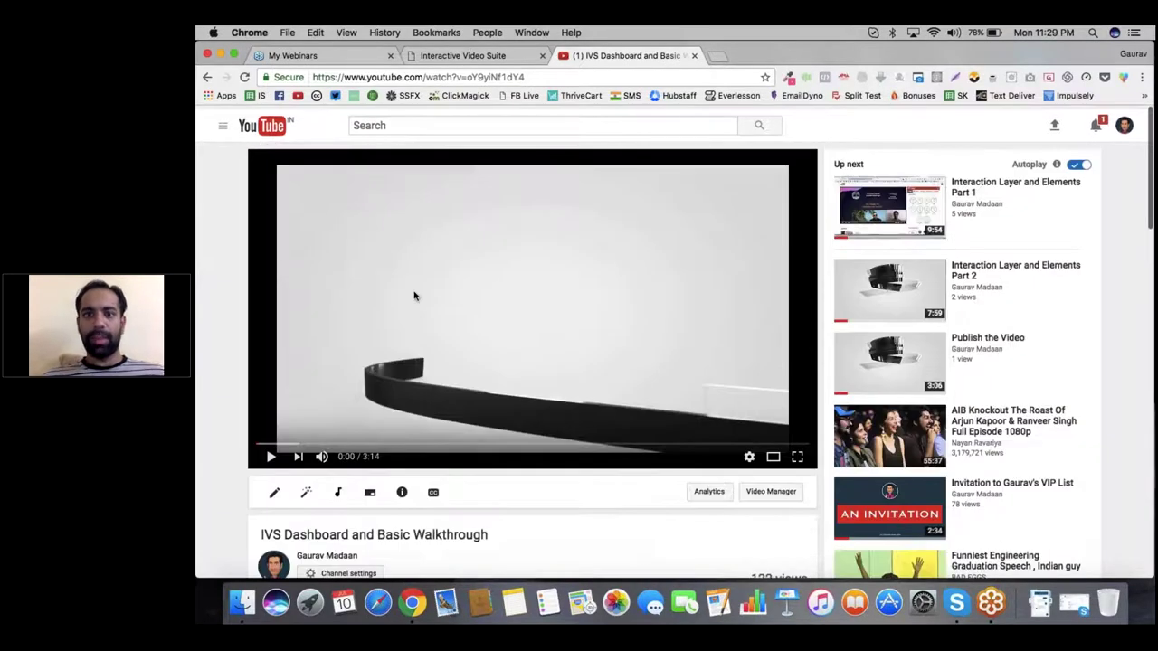
key("super+bracketleft")
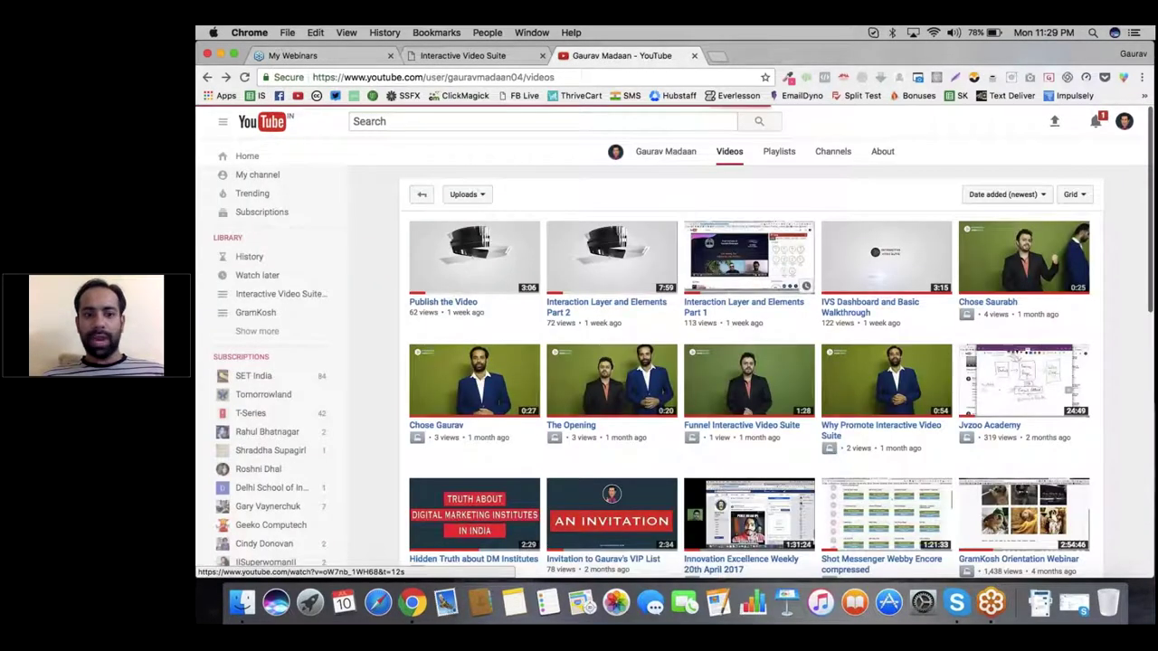
scroll(750, 389, "down", 2)
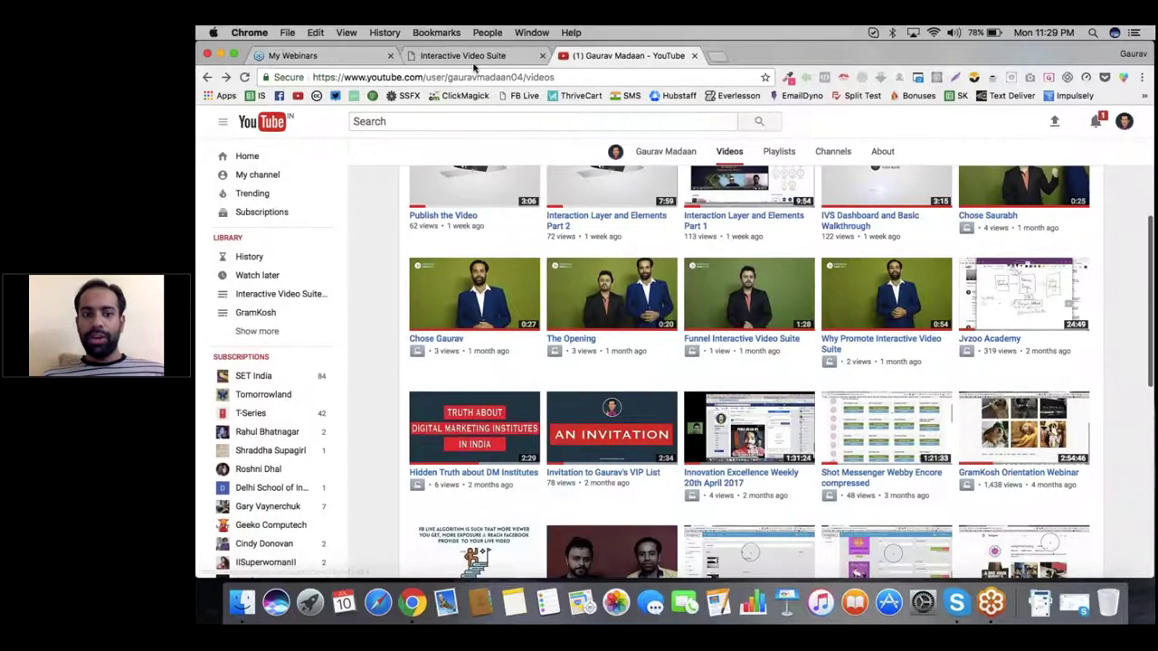
key("ctrl+shift+Tab")
Add Tutorials Intro with the walkthrough's link to Video Parts, then return to the YouTube channel
left_click(512, 474)
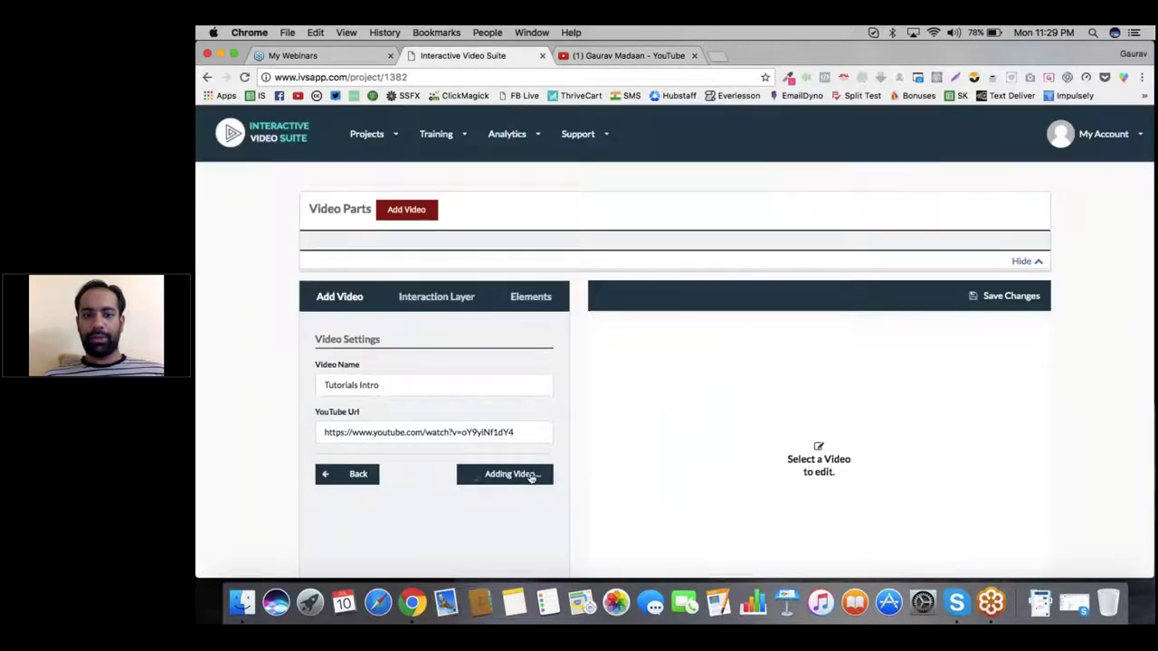
scroll(555, 179, "down", 2)
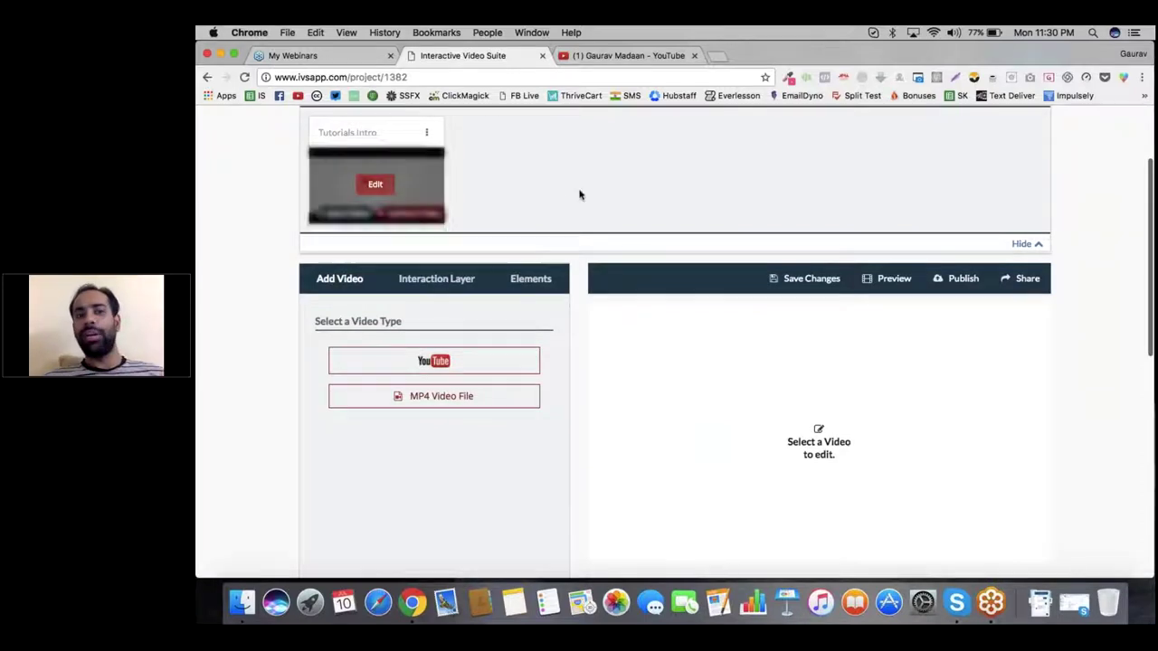
left_click(426, 133)
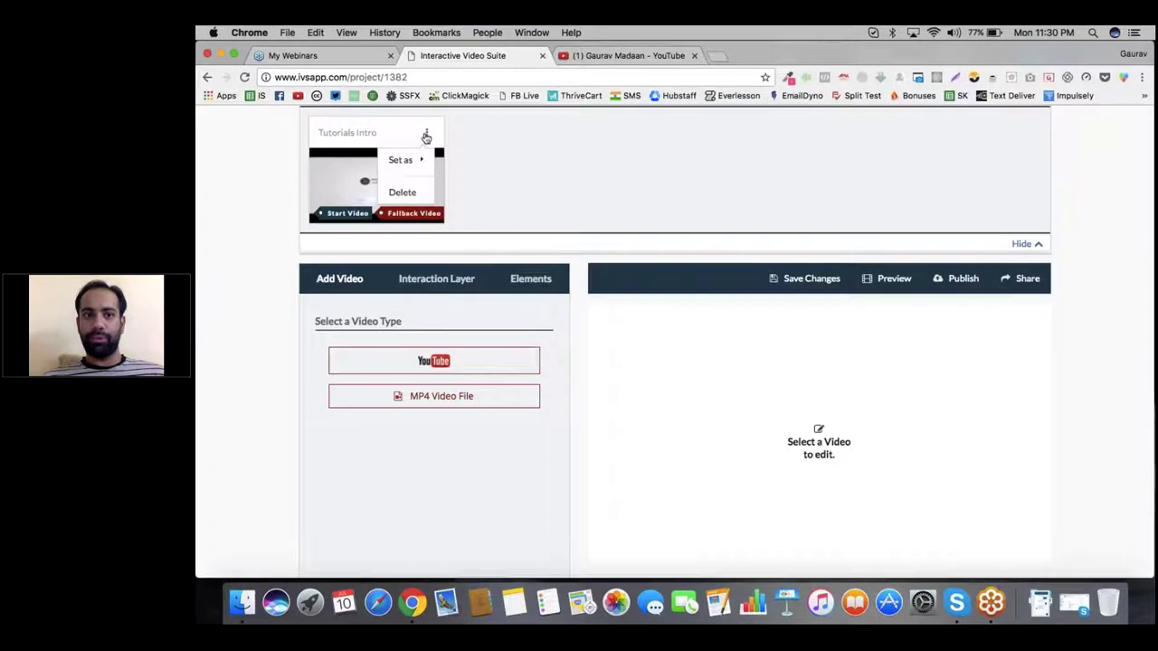
left_click(515, 174)
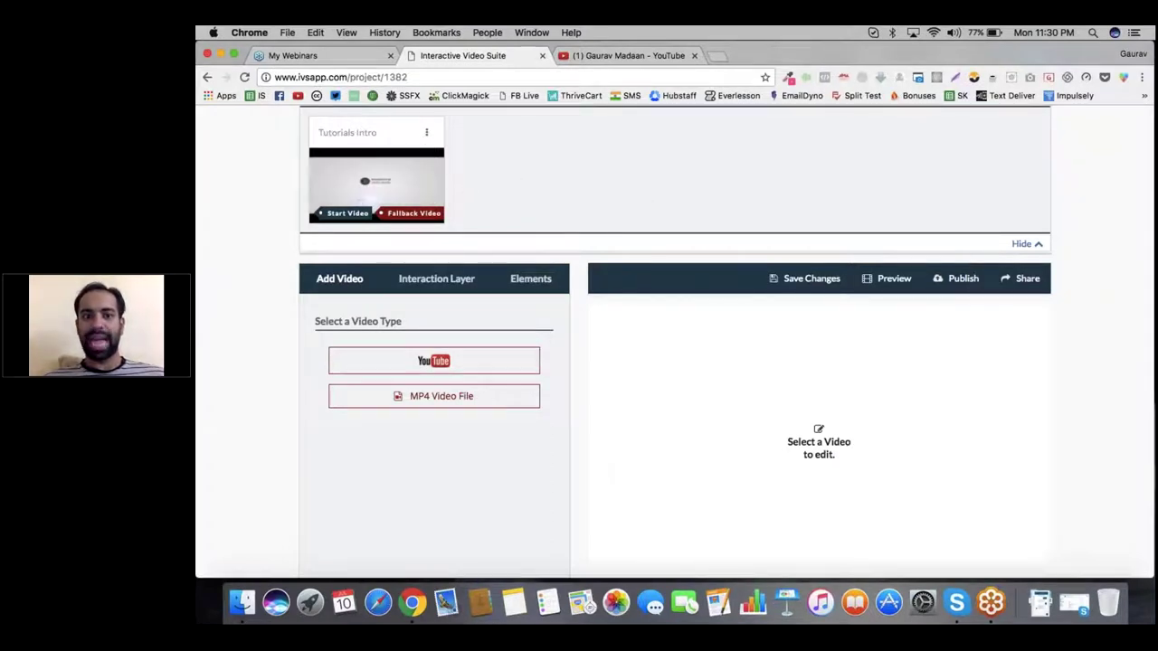
scroll(674, 344, "up", 2)
scroll(987, 287, "up", 2)
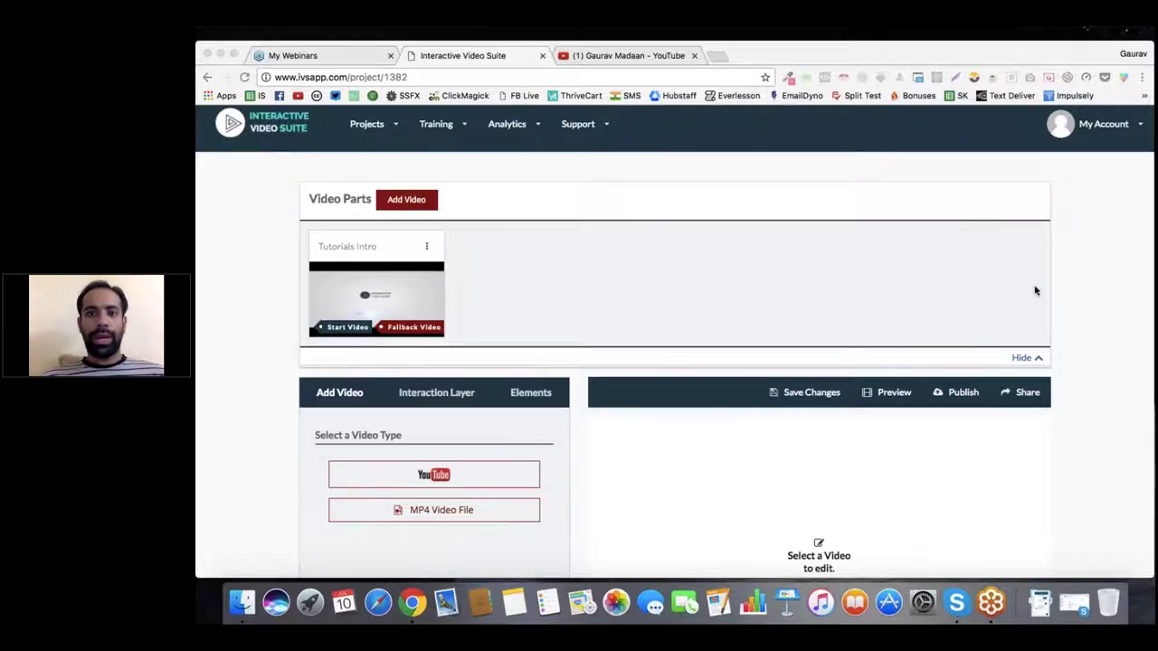
left_click(628, 55)
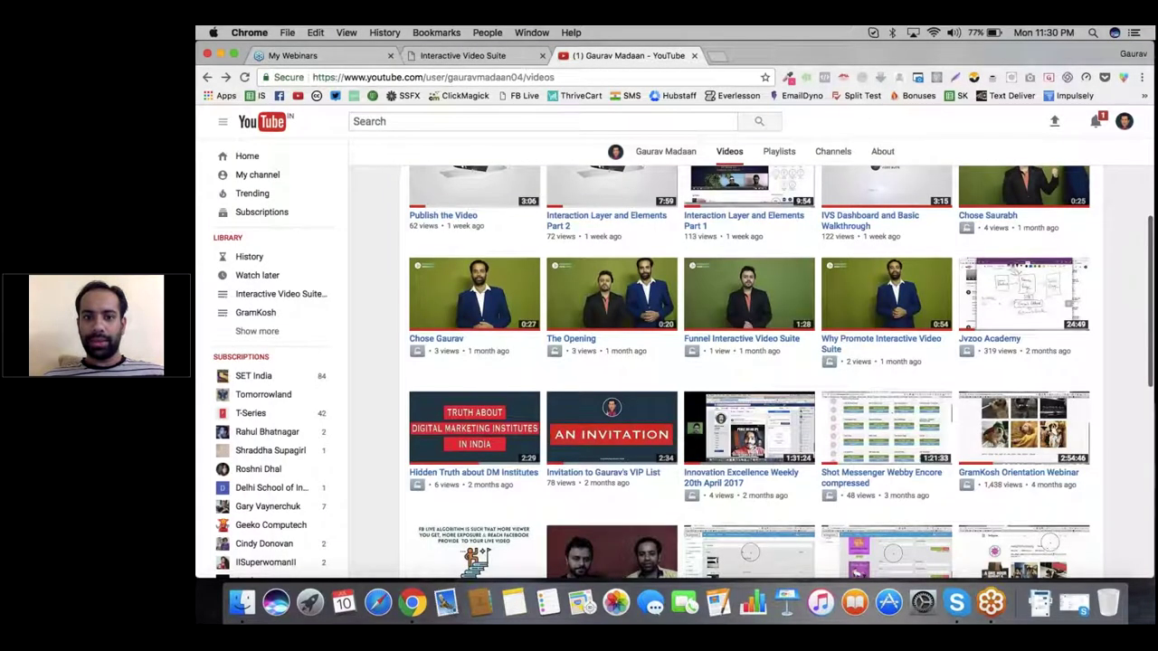
Browse uploads like 'Publish the Video' and 'Interaction Layer and Elements Part 2', then return to the editor
scroll(749, 427, "up", 1)
scroll(778, 220, "up", 2)
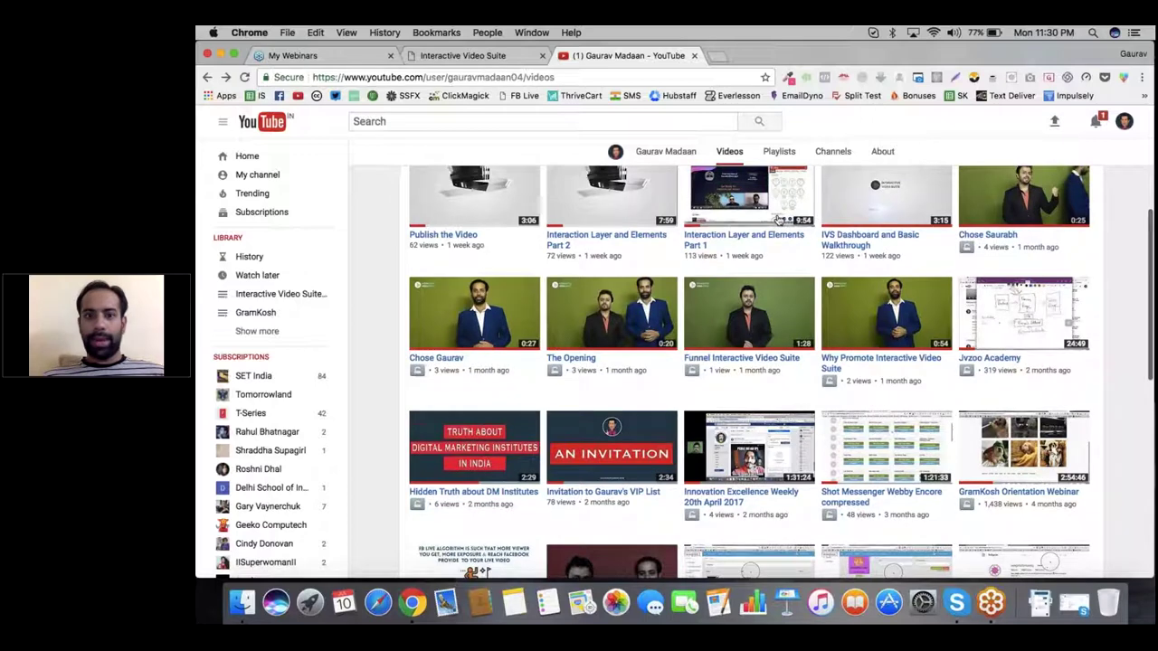
scroll(778, 220, "down", 3)
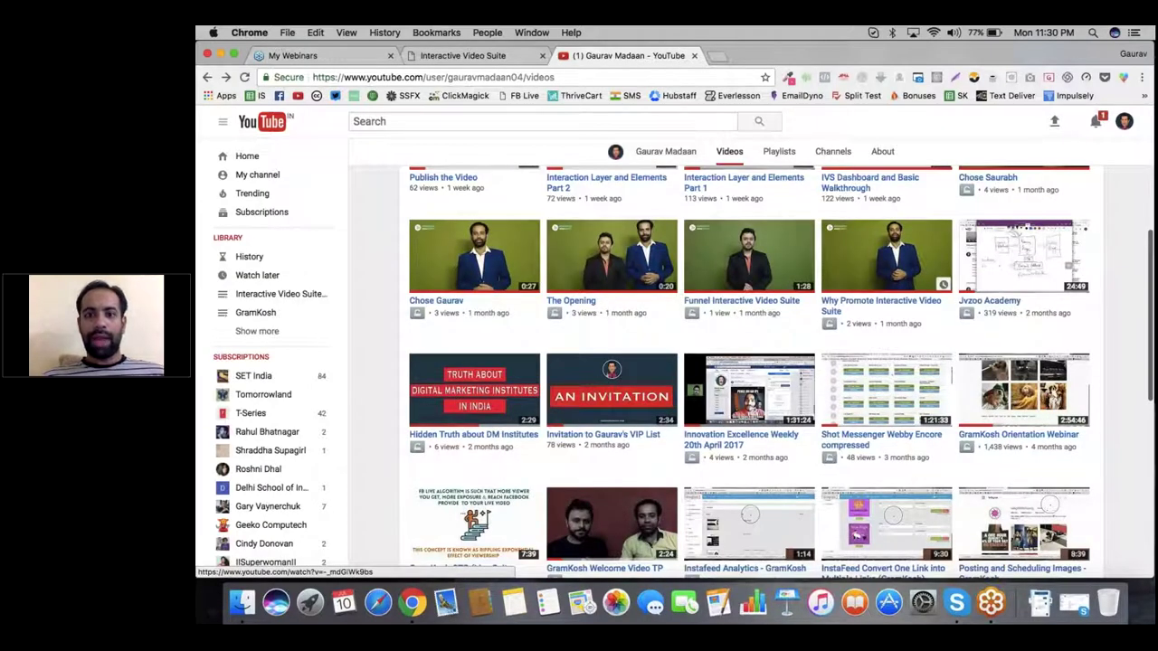
scroll(778, 220, "up", 3)
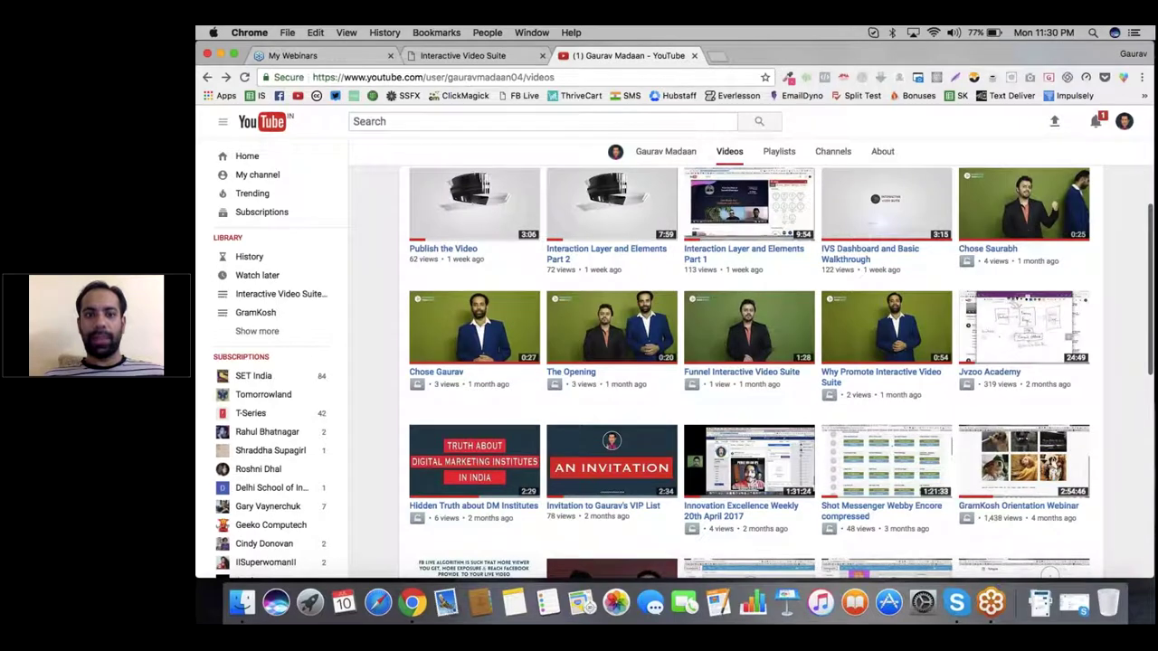
scroll(778, 208, "down", 1)
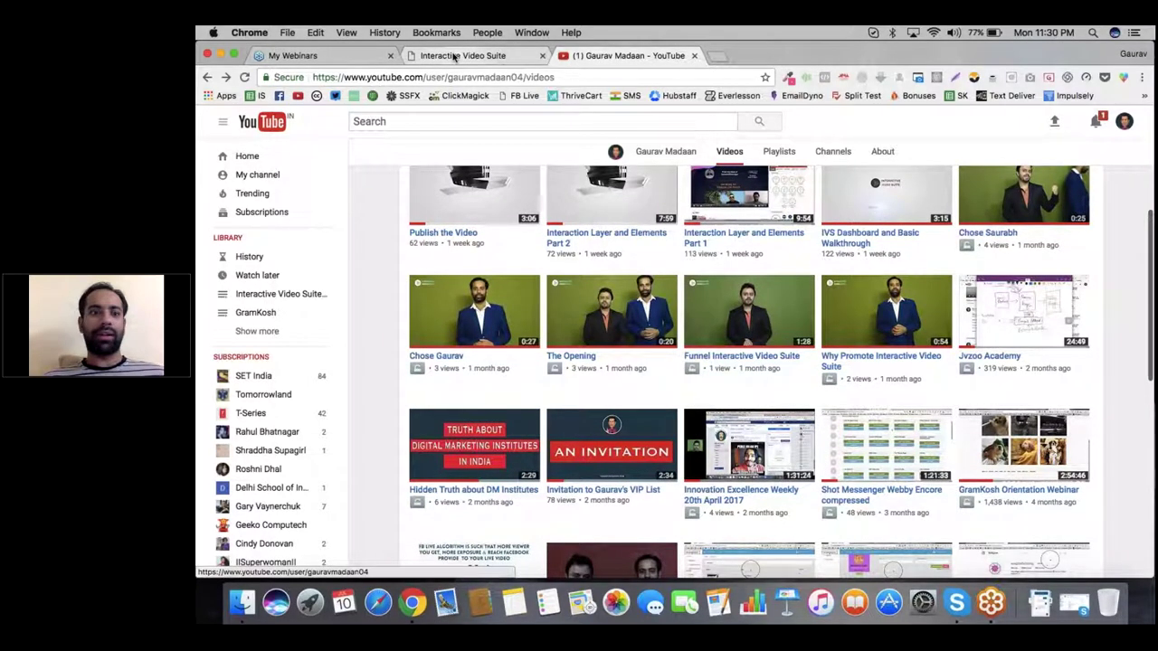
left_click(455, 56)
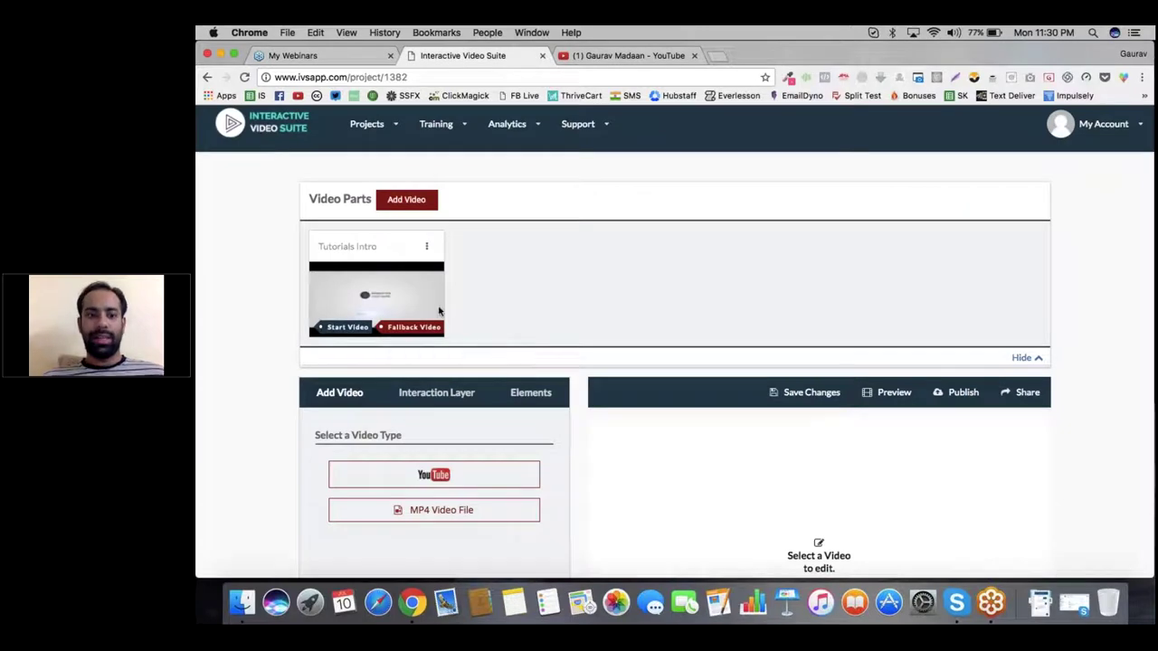
Choose YouTube as the new part's source and name it 'Interactive Layer and Elelments'
scroll(440, 311, "down", 1)
scroll(434, 378, "down", 3)
left_click(433, 375)
type("Interactive")
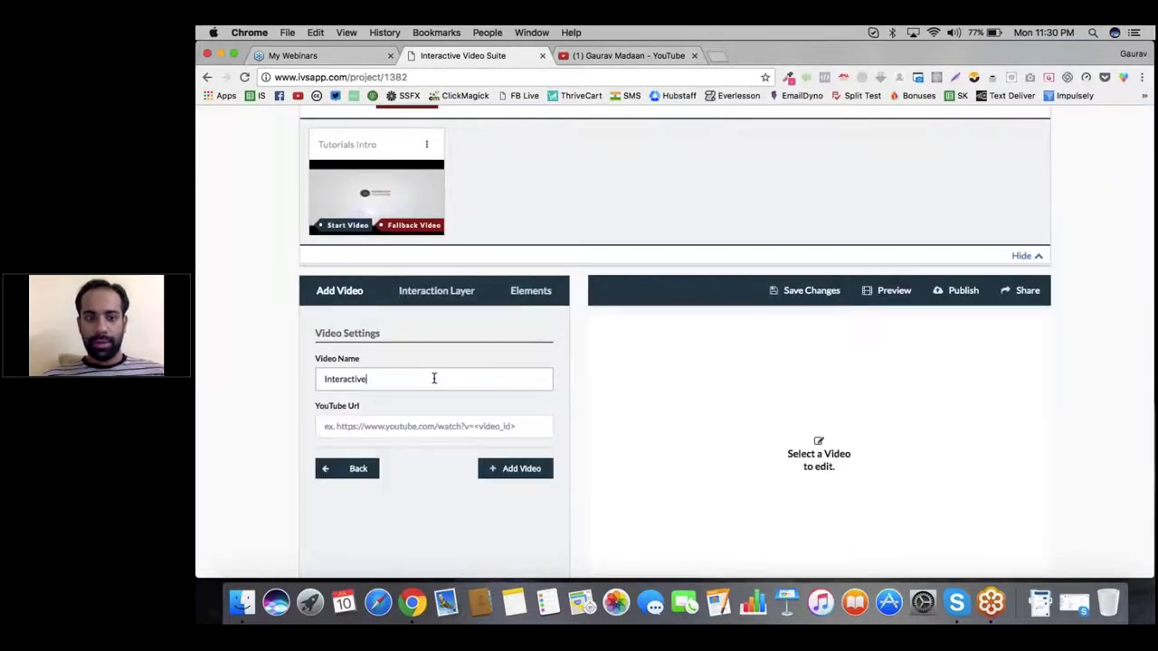
type(" Layer and")
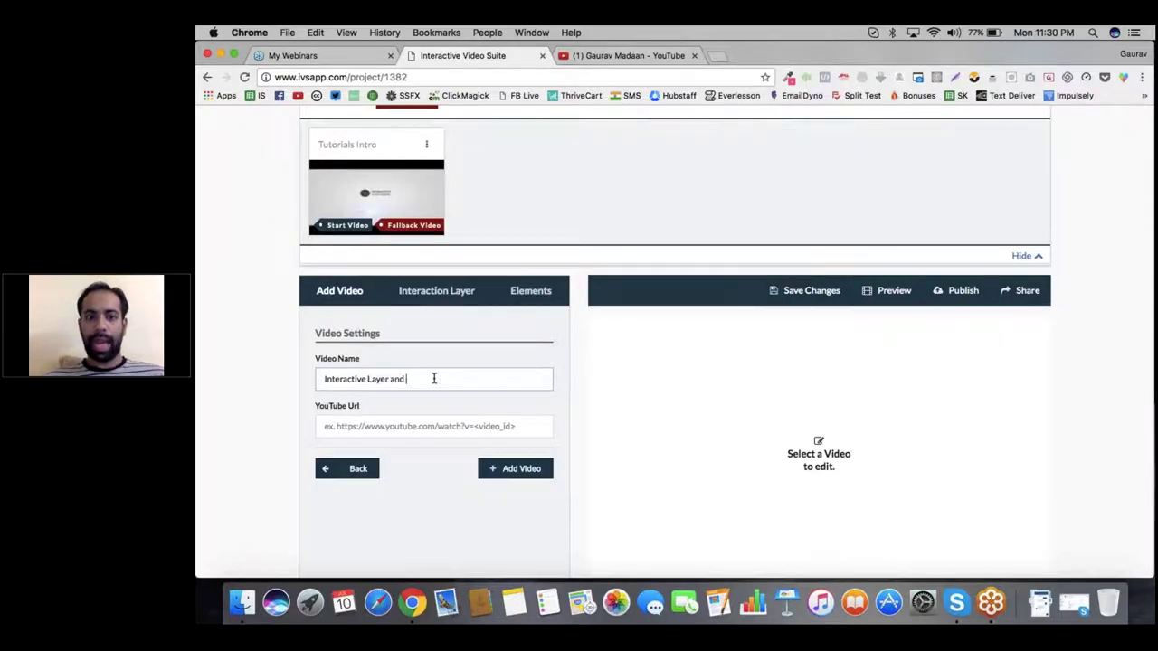
left_click(645, 60)
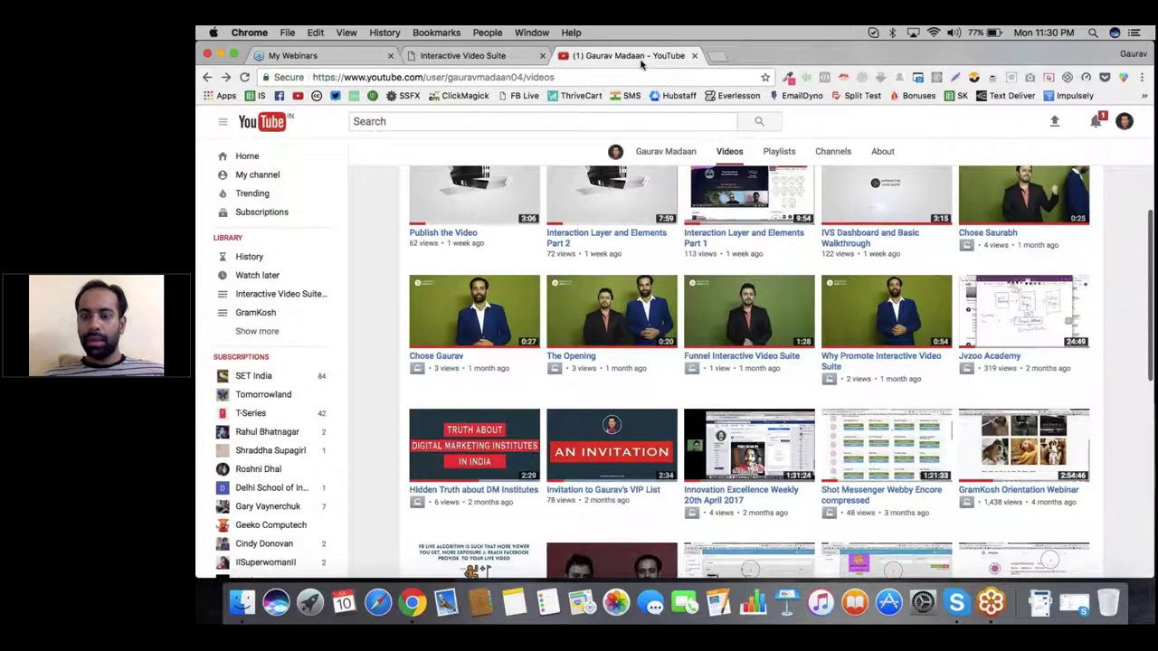
left_click(474, 57)
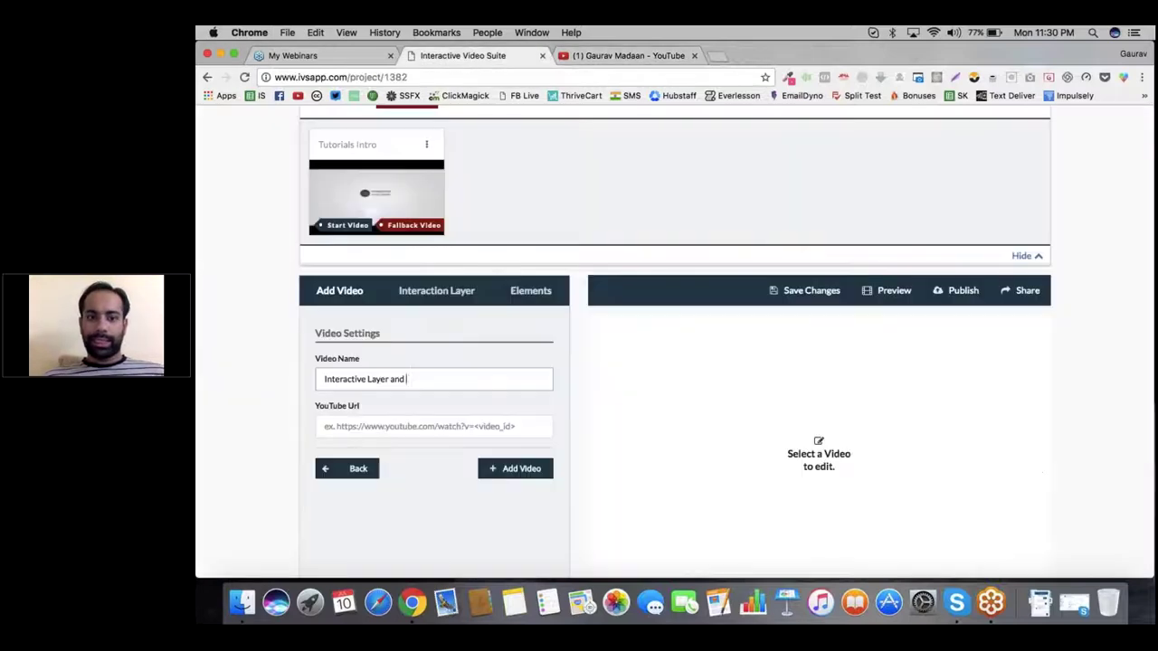
type("Elelments")
key("BackSpace")
key("BackSpace")
type("ts")
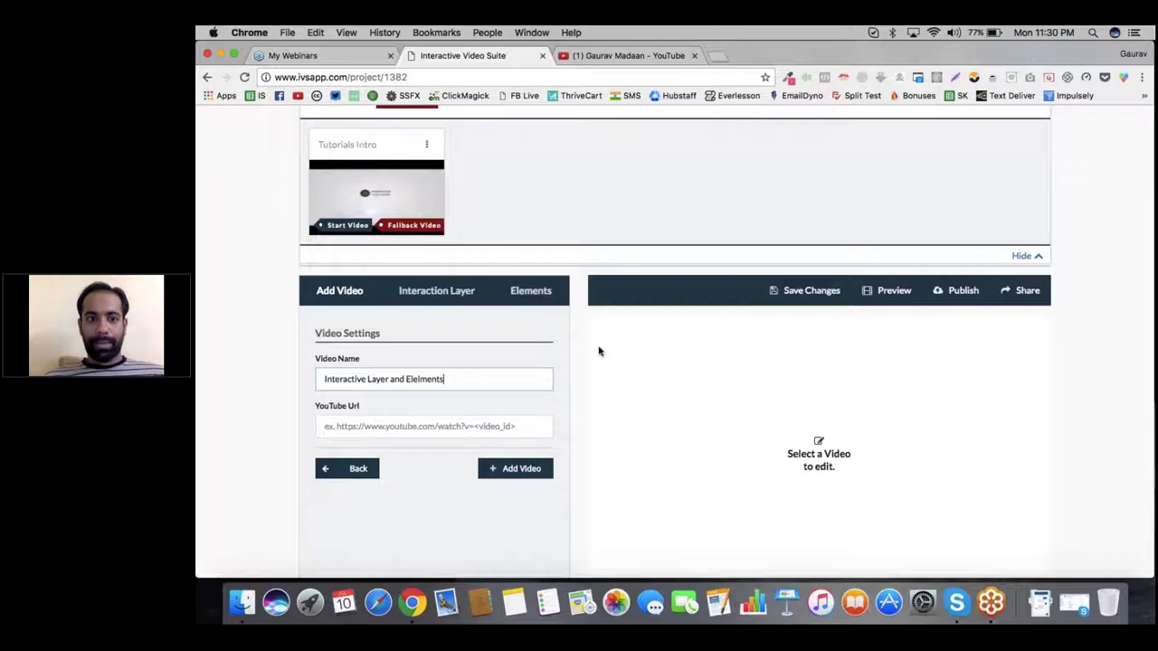
left_click(624, 57)
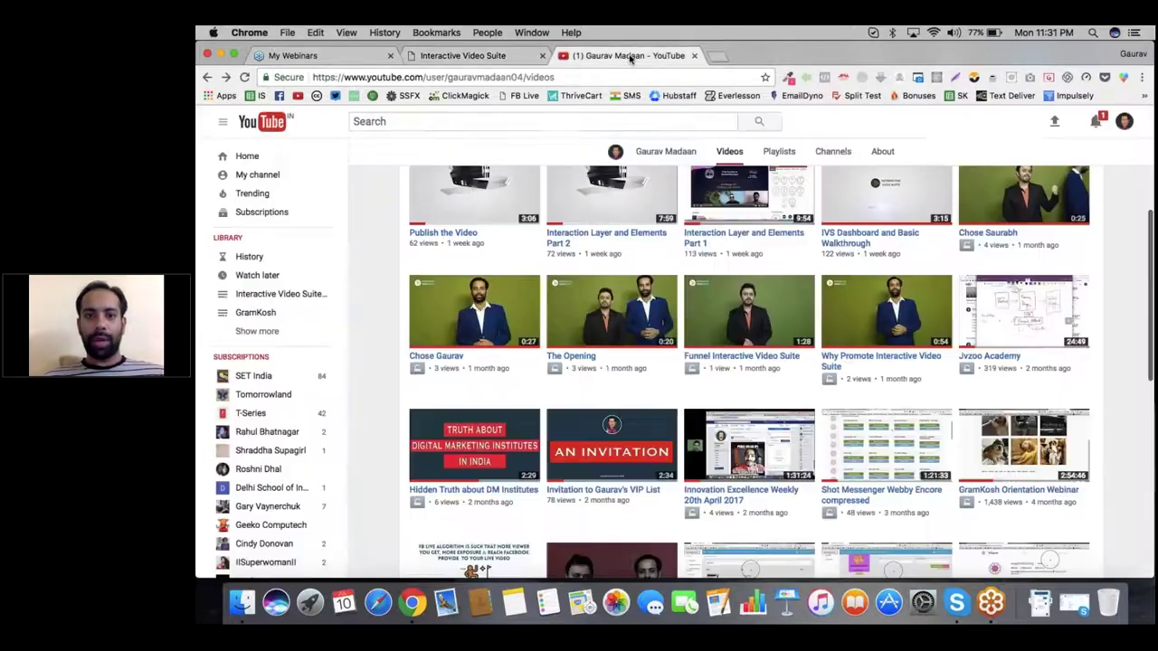
Open the 'Interaction Layer and Elements Part 1' video on YouTube, then return to the video settings form
left_click(633, 183)
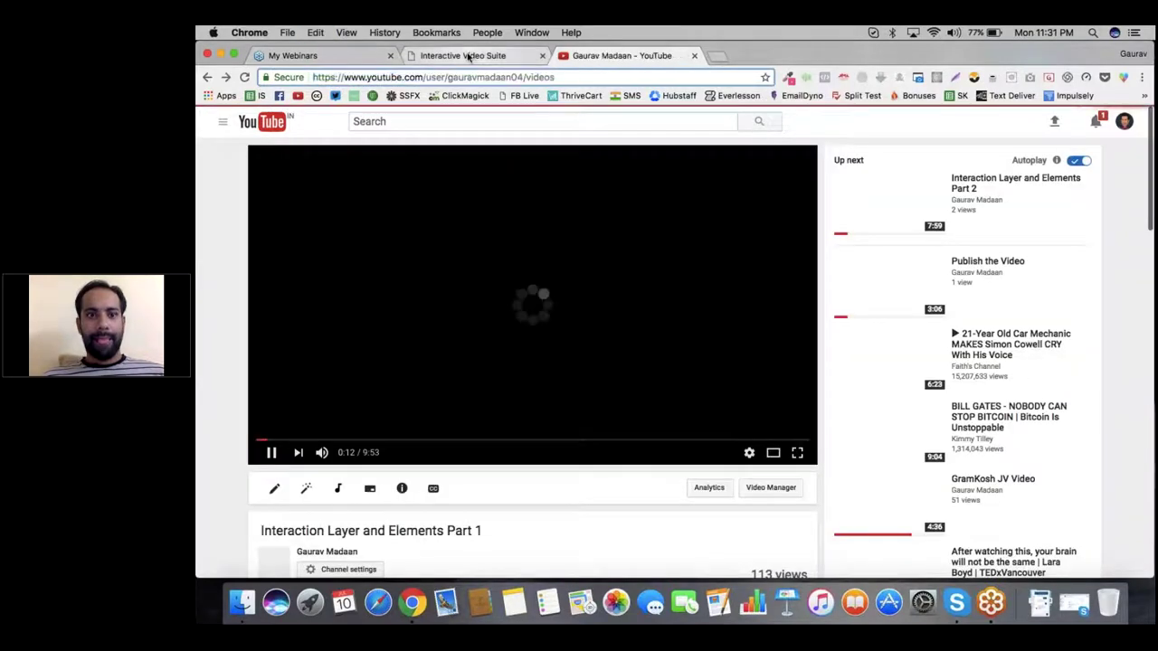
left_click(468, 56)
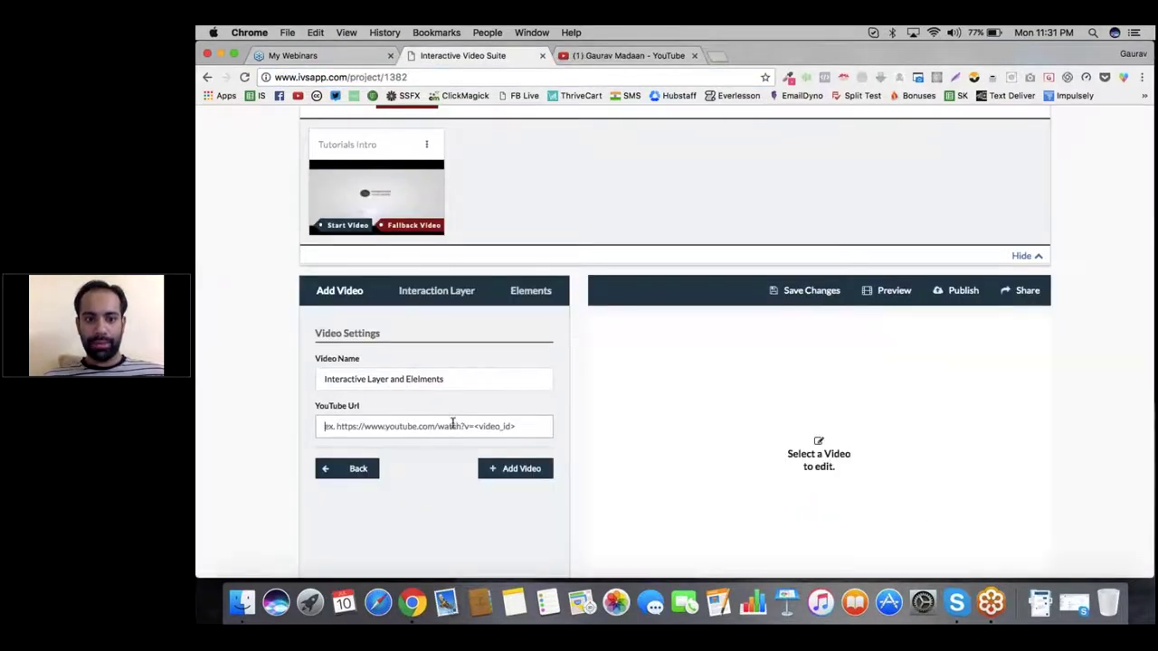
Paste the Part 1 video's link into YouTube Url and trim off its trailing timestamp
left_click(452, 422)
key("super+v")
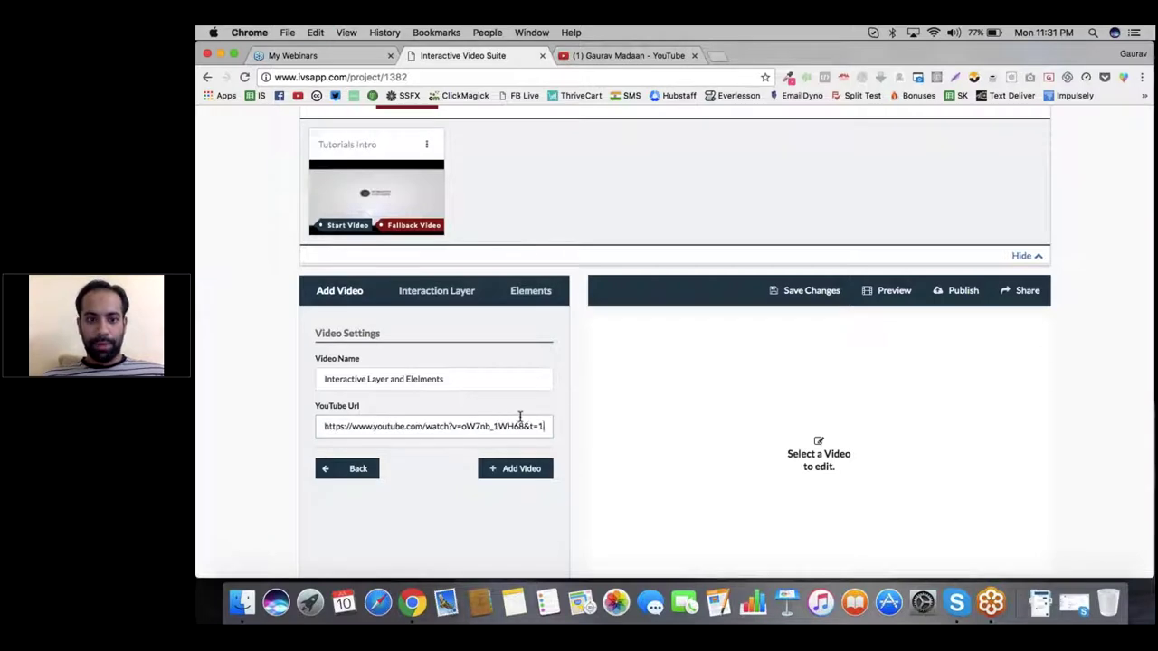
key("BackSpace")
key("BackSpace")
key("BackSpace")
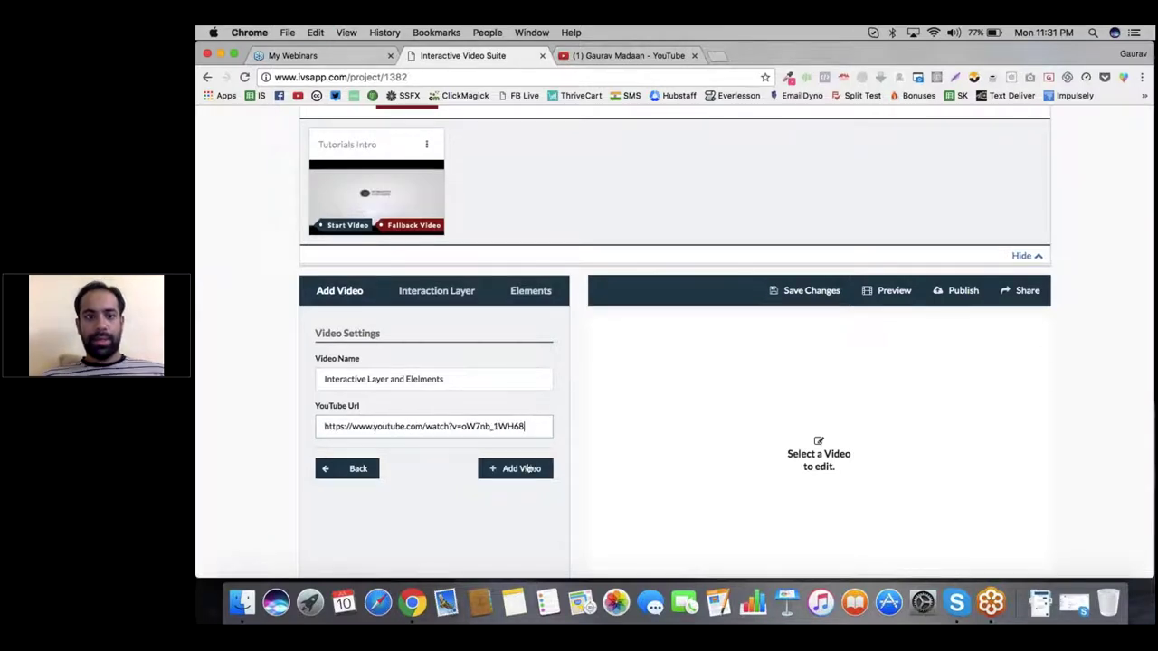
left_click_drag(538, 427, 217, 422)
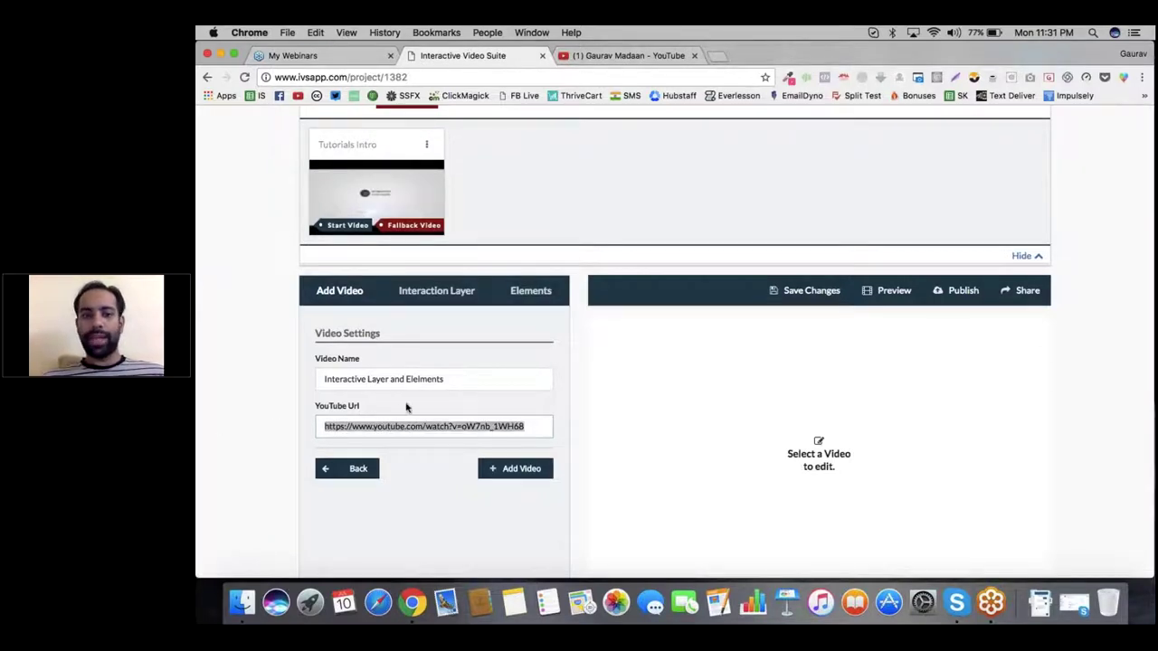
left_click(543, 426)
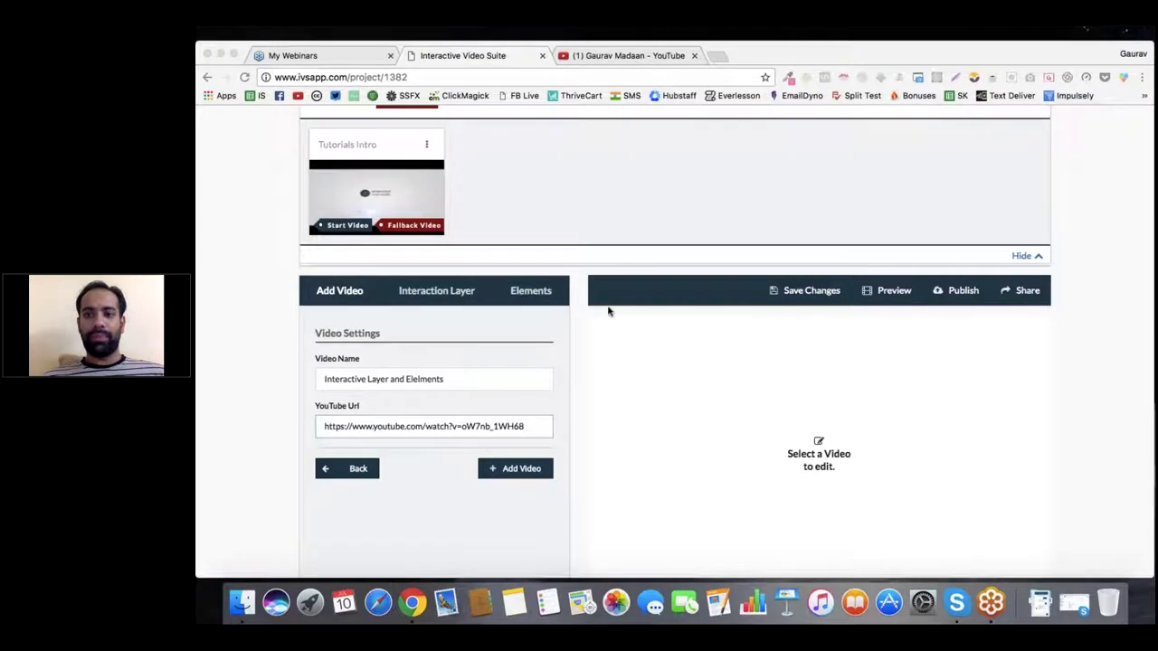
left_click_drag(543, 426, 327, 418)
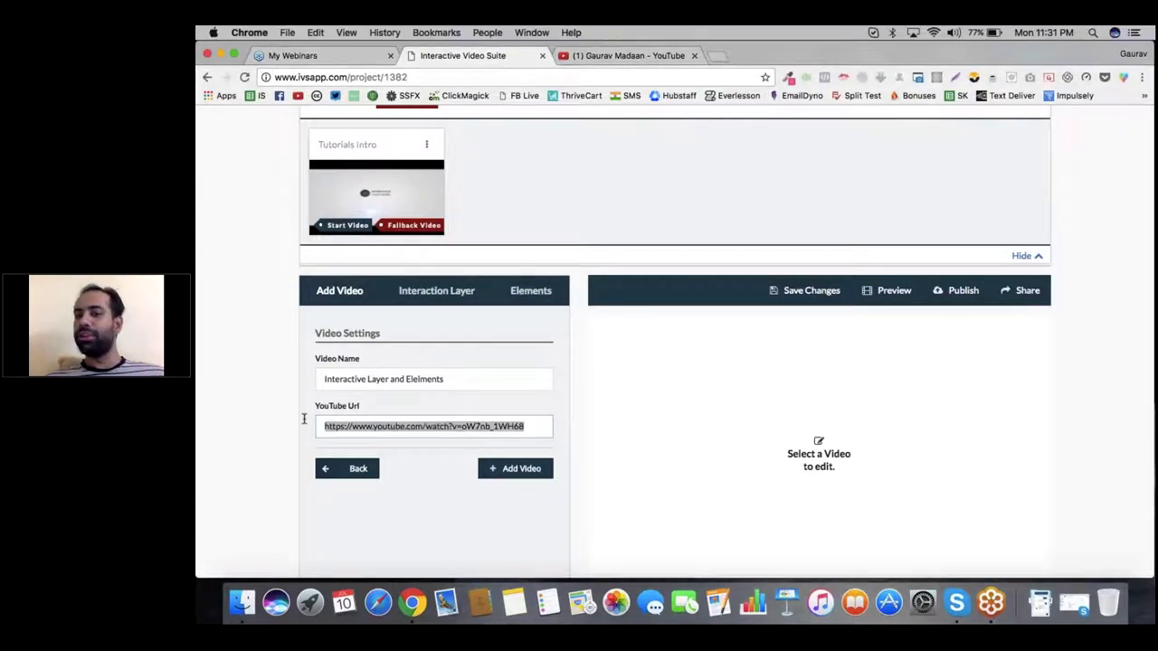
left_click(326, 425)
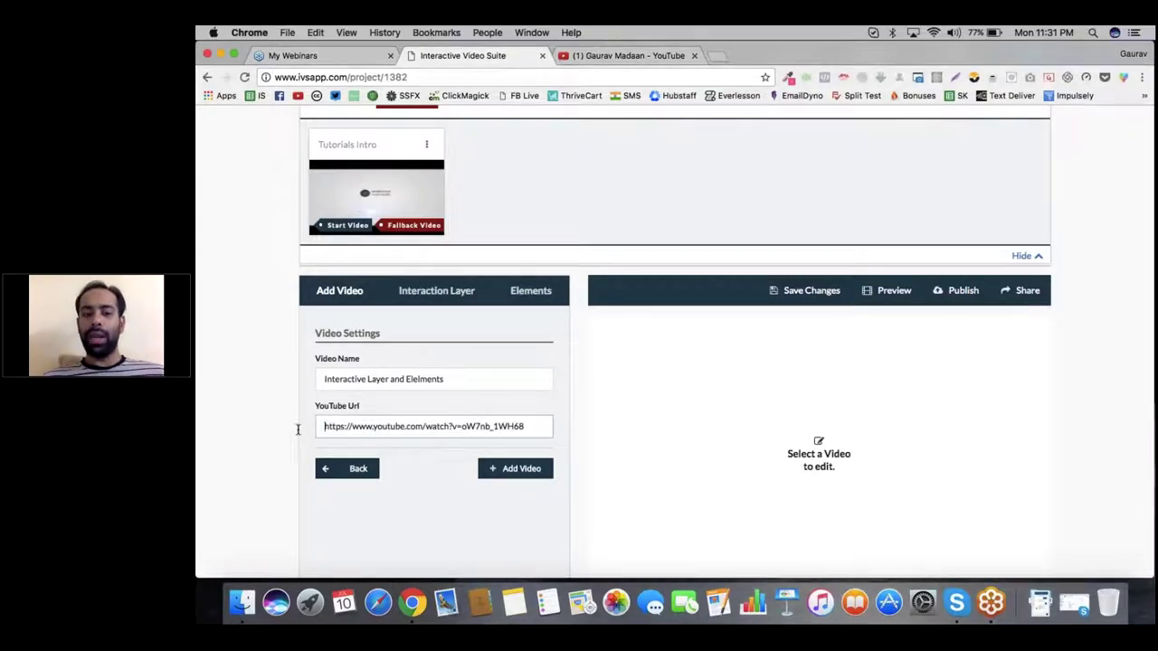
left_click_drag(530, 425, 304, 424)
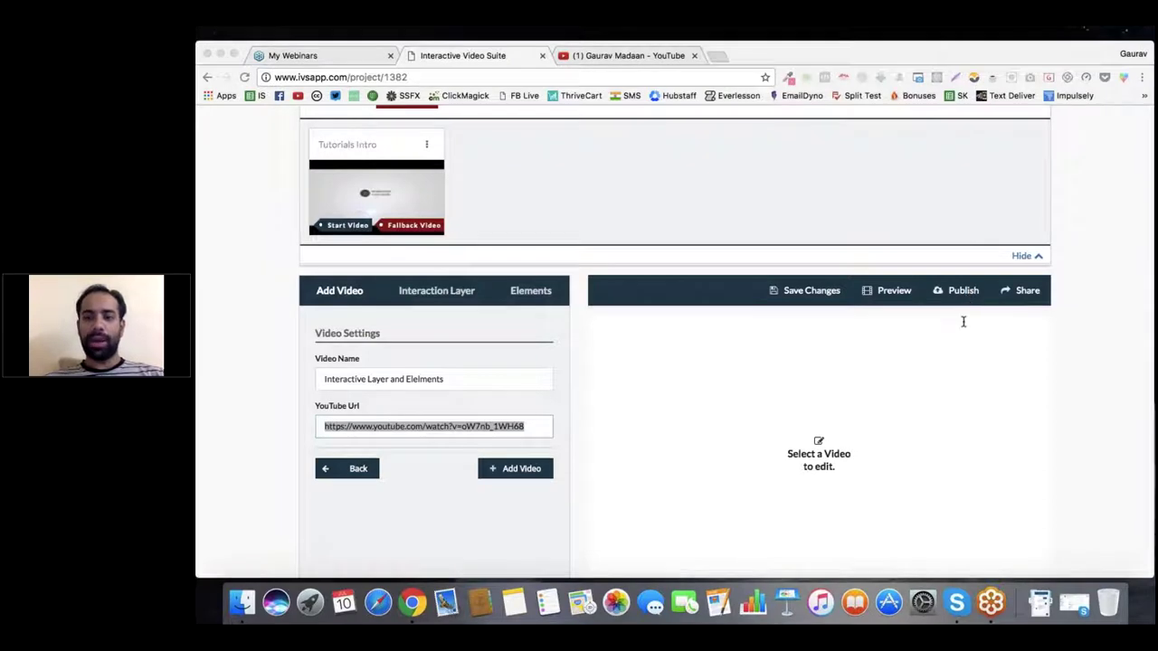
Add the 'Interactive Layer and Elelments' part to the project
left_click(720, 260)
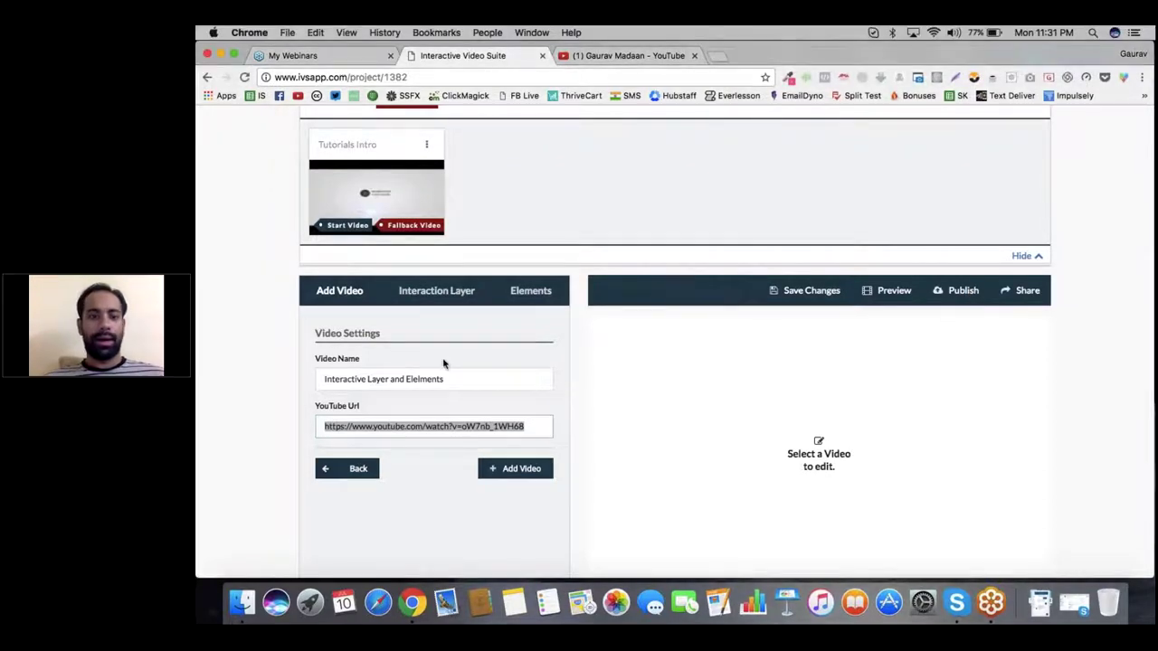
left_click(480, 419)
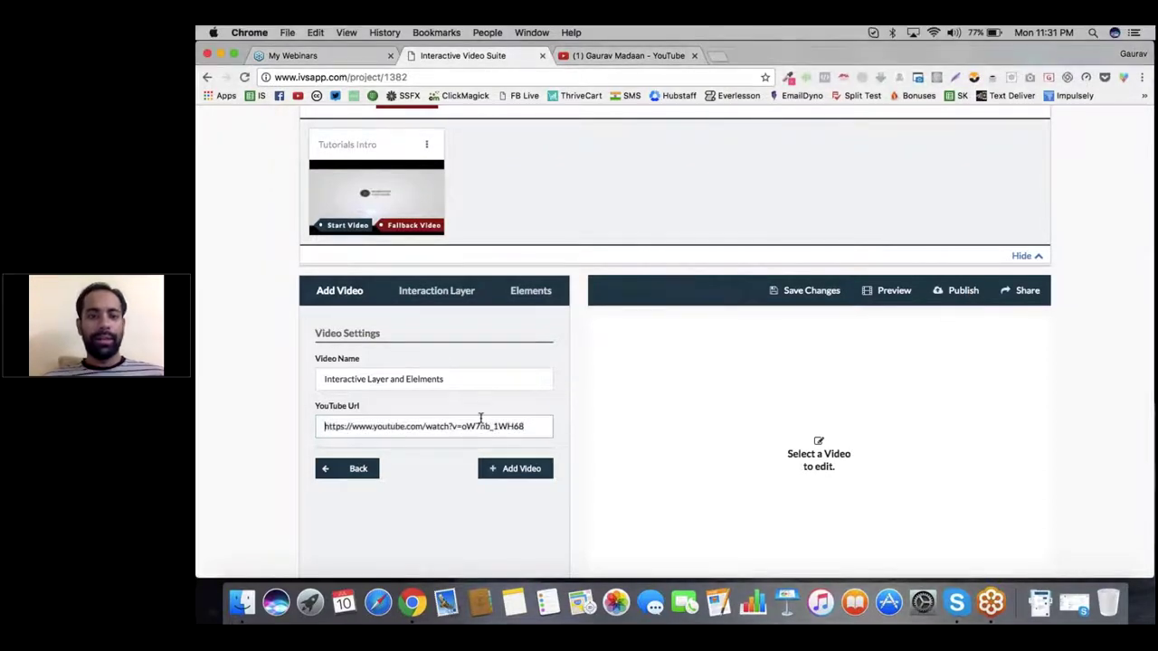
left_click(526, 473)
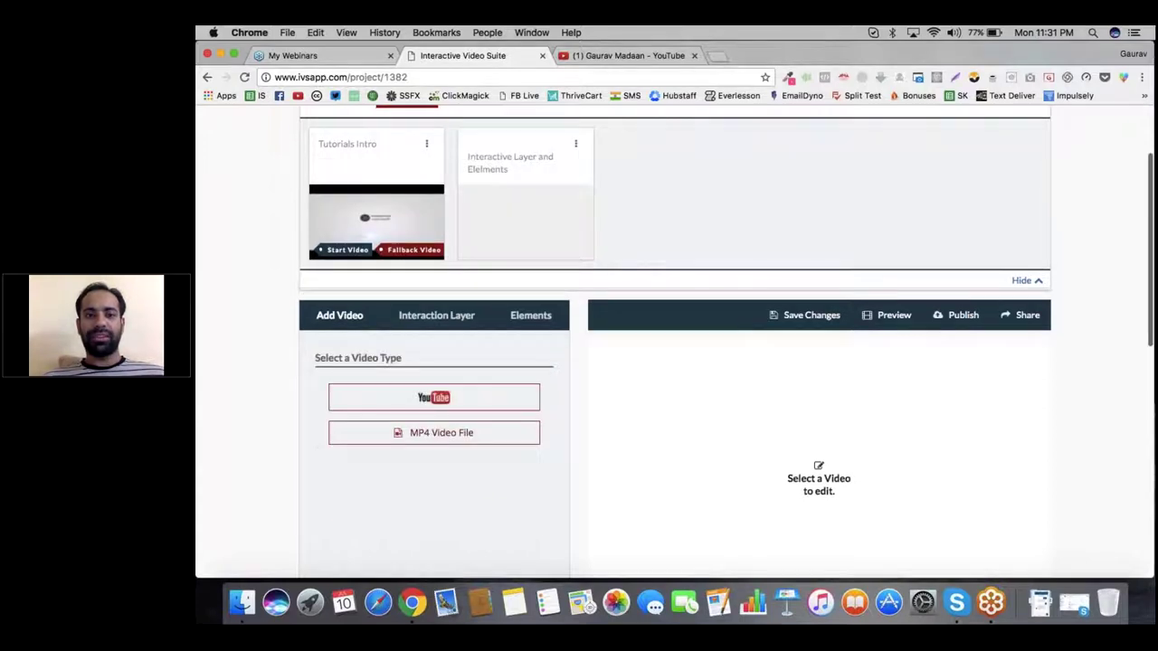
Copy the web address of the 'Interaction Layer and Elements Part 2' YouTube video
scroll(576, 367, "down", 1)
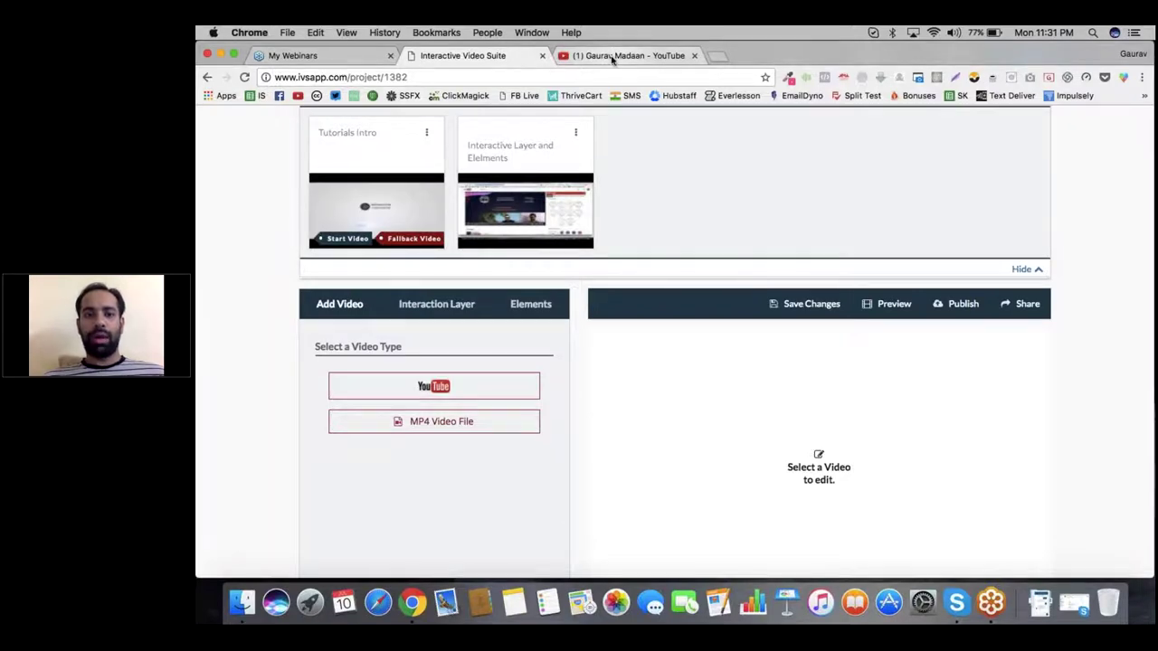
left_click(612, 56)
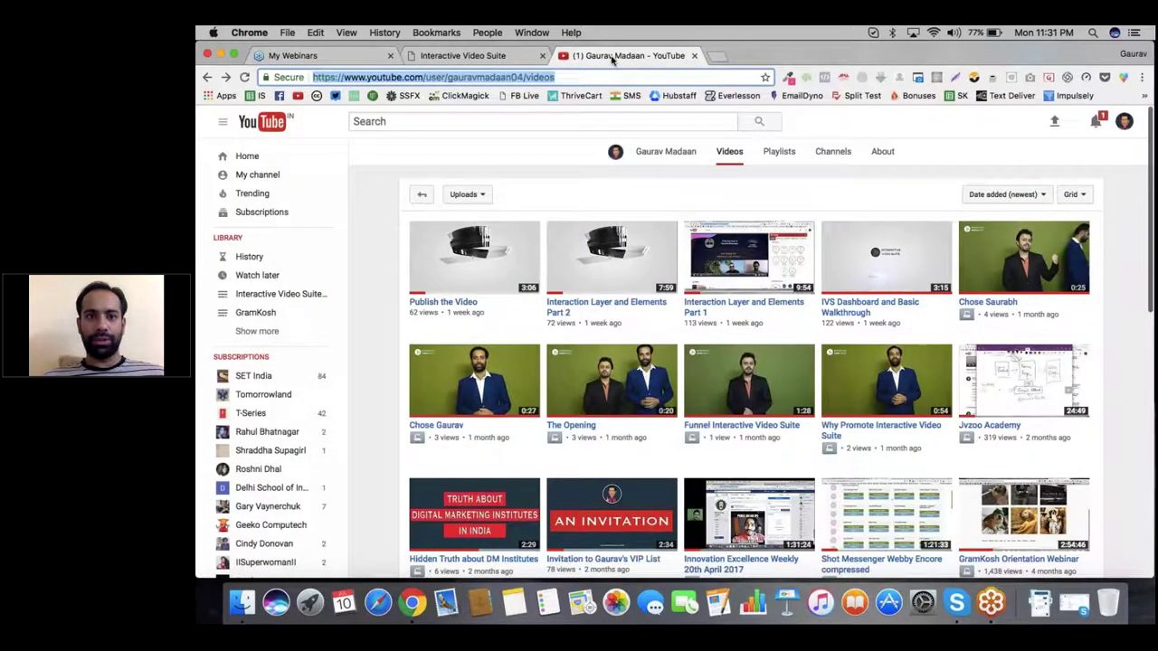
type("https://www.youtube.com/watch?v=UlJ6dpfVTJ4&t=34s")
key("Return")
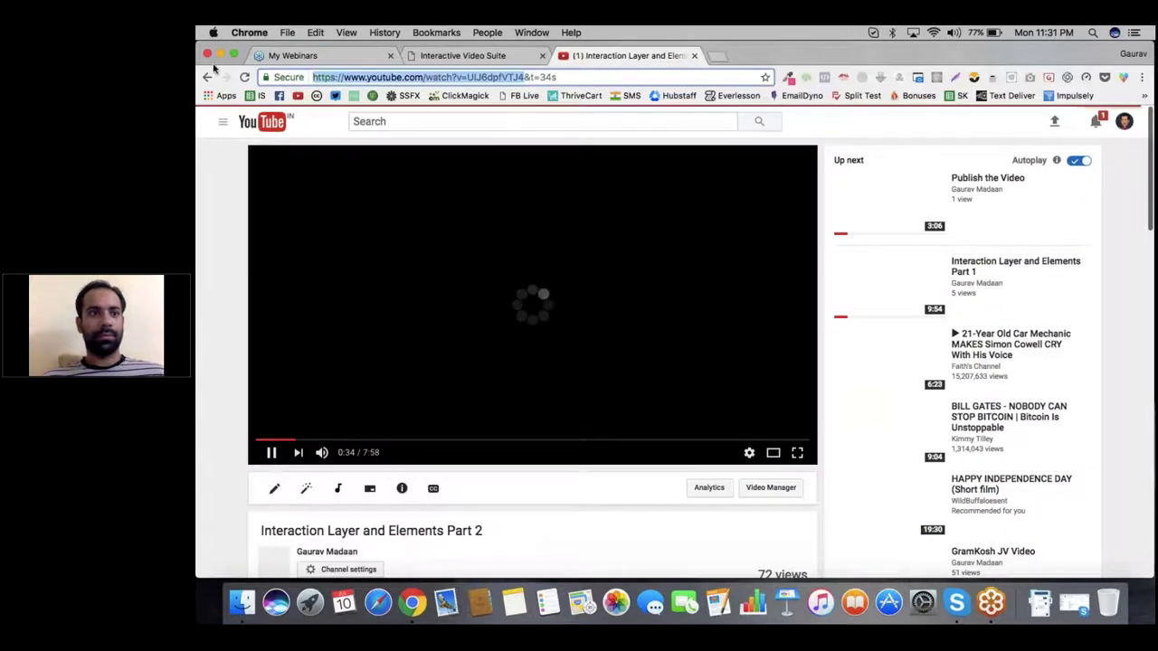
left_click(479, 57)
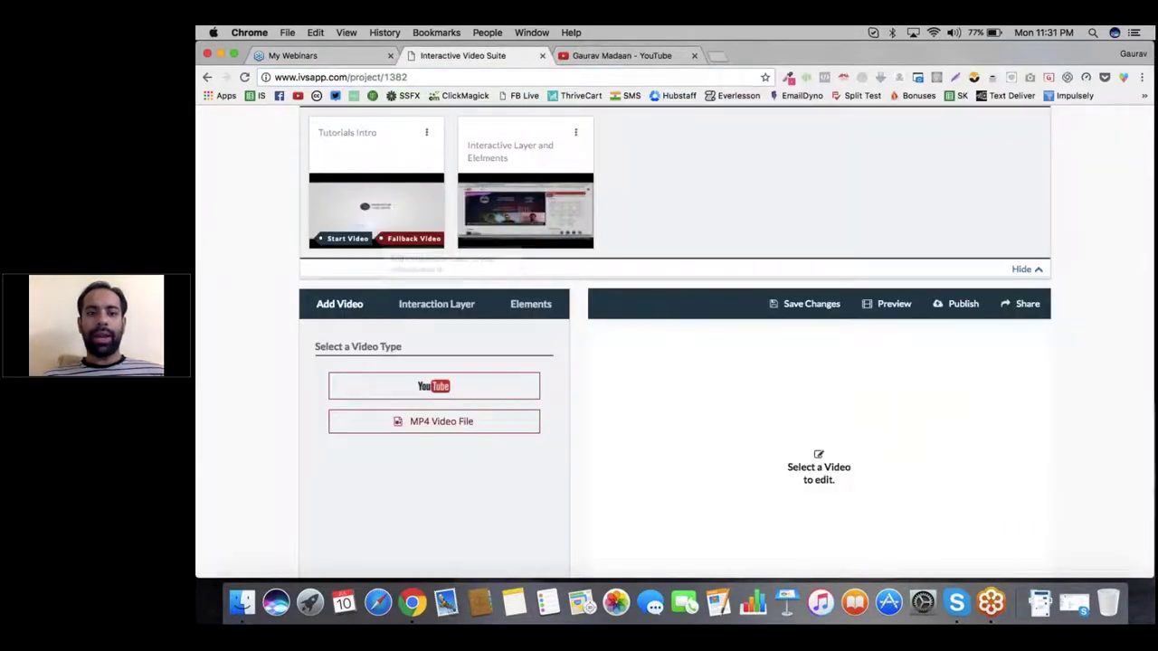
Add a YouTube part named 'Interactive Layer Part 2' with the Part 2 link
left_click(453, 389)
left_click(439, 440)
type("https://www.youtube.com/watch?v=UIJ6dpfVTJ4")
left_click(416, 391)
type("In")
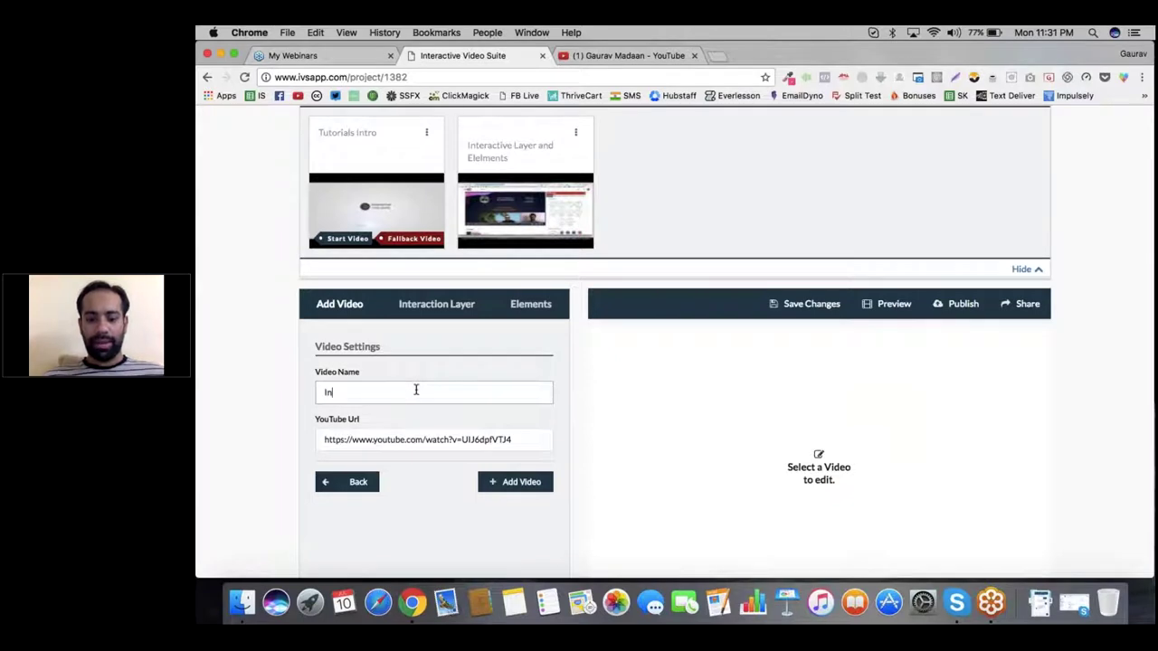
type("teractive Lay")
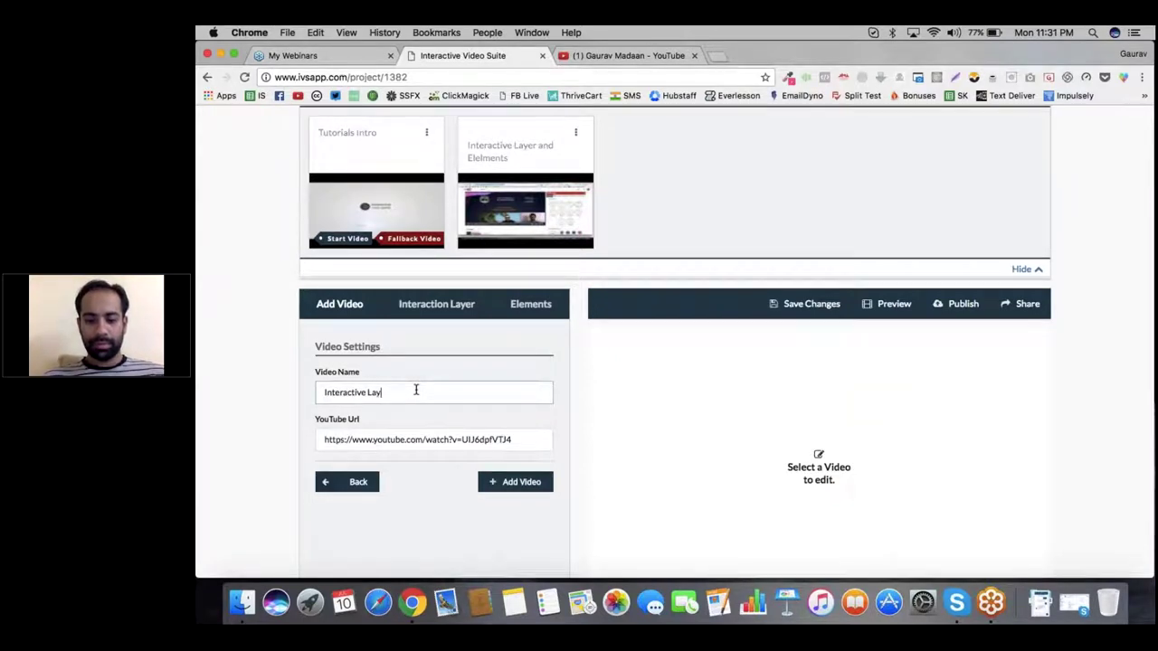
type("er Part 2")
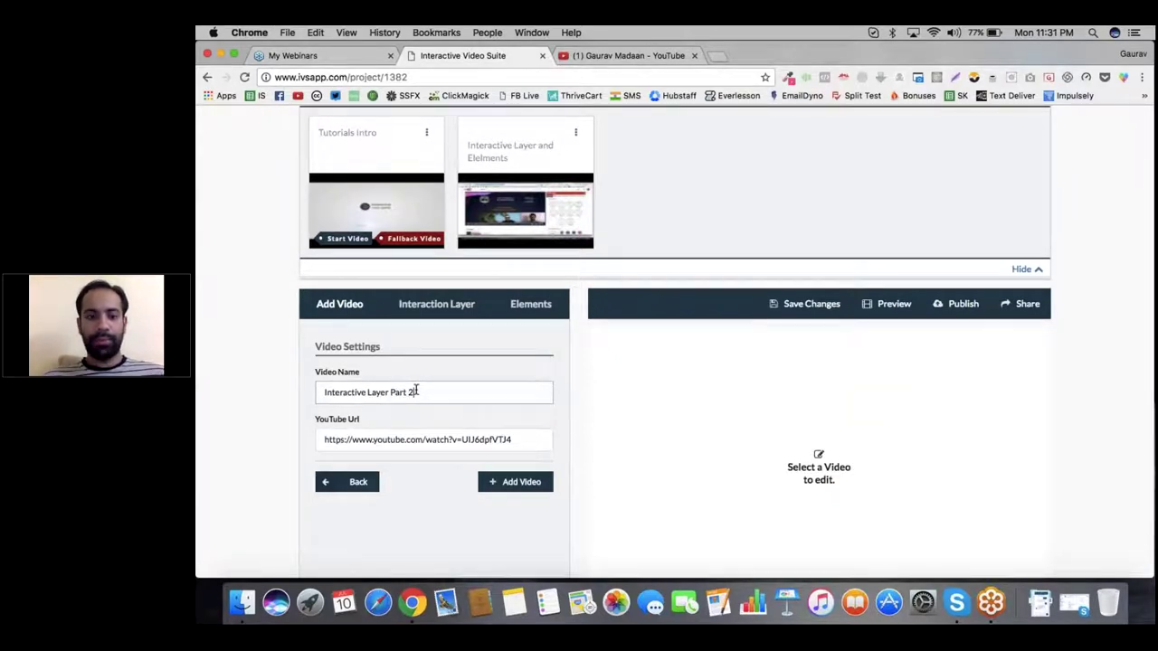
left_click(506, 480)
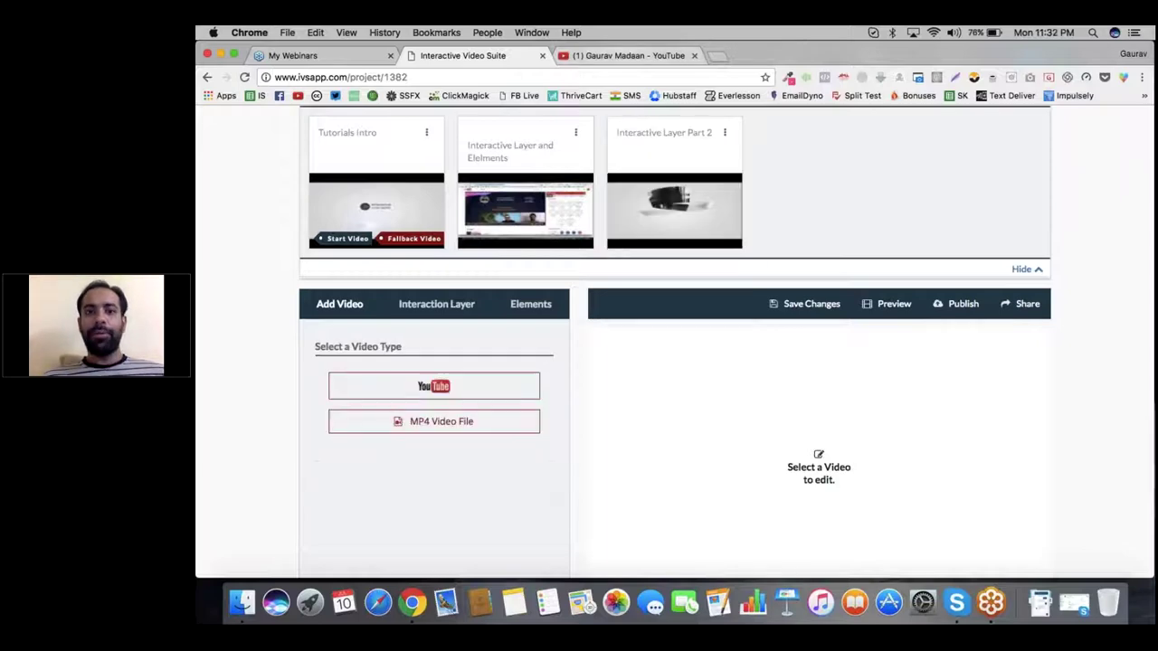
Open the 'Publish the Video' watch page on YouTube, then close that tab
left_click(627, 55)
key("Return")
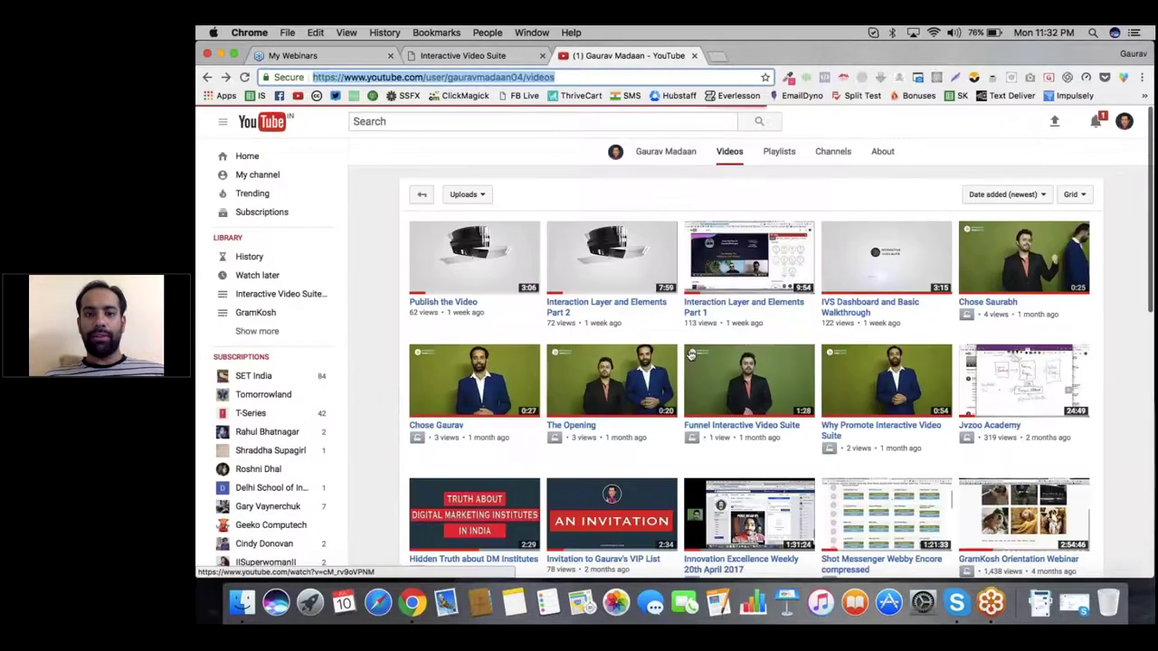
scroll(446, 240, "down", 2)
left_click(446, 240)
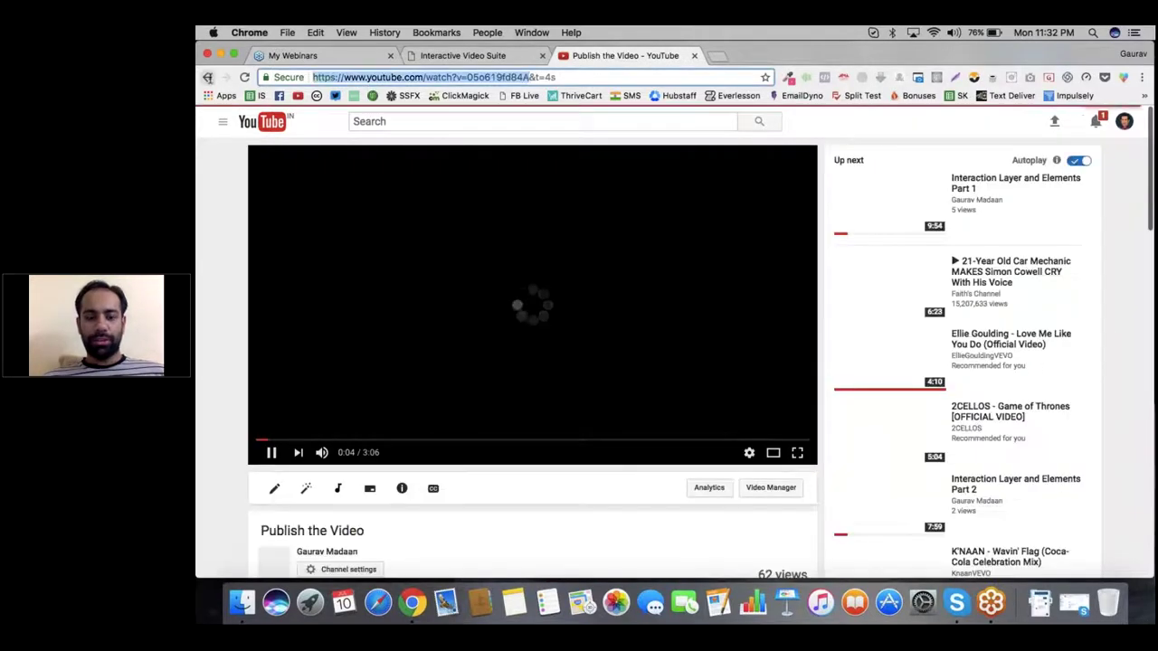
key("super+w")
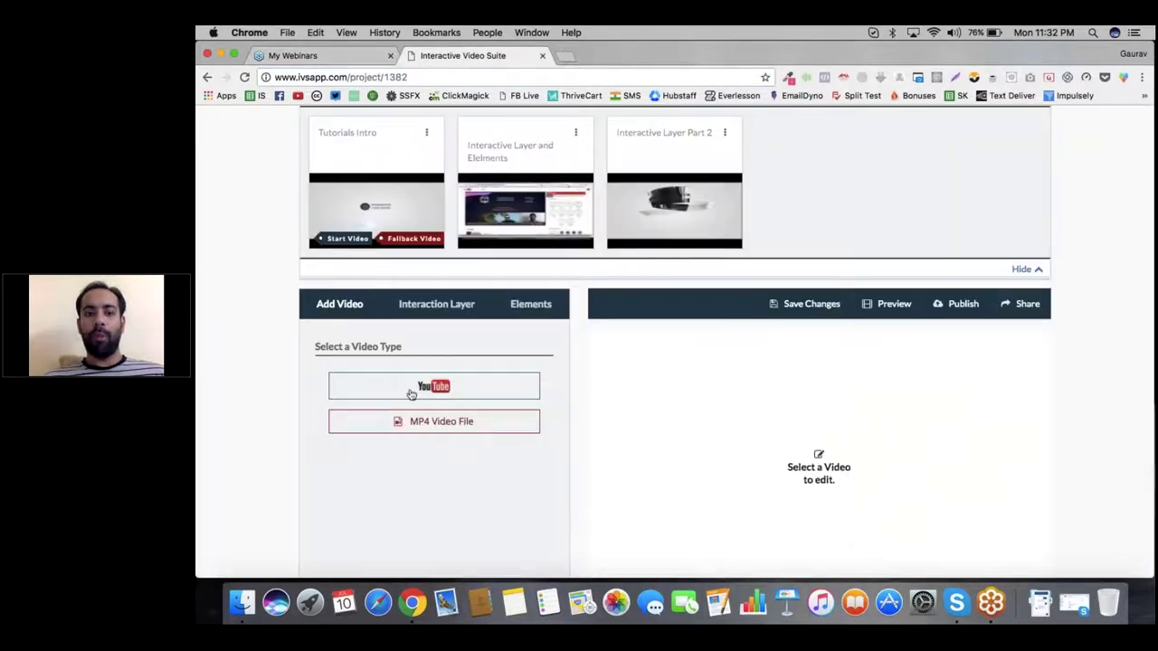
Add a YouTube part named 'Publish' with the copied link pasted in
left_click(508, 391)
left_click(434, 440)
type("https://www.youtube.com/watch?v=05o619fd84A")
left_click(444, 388)
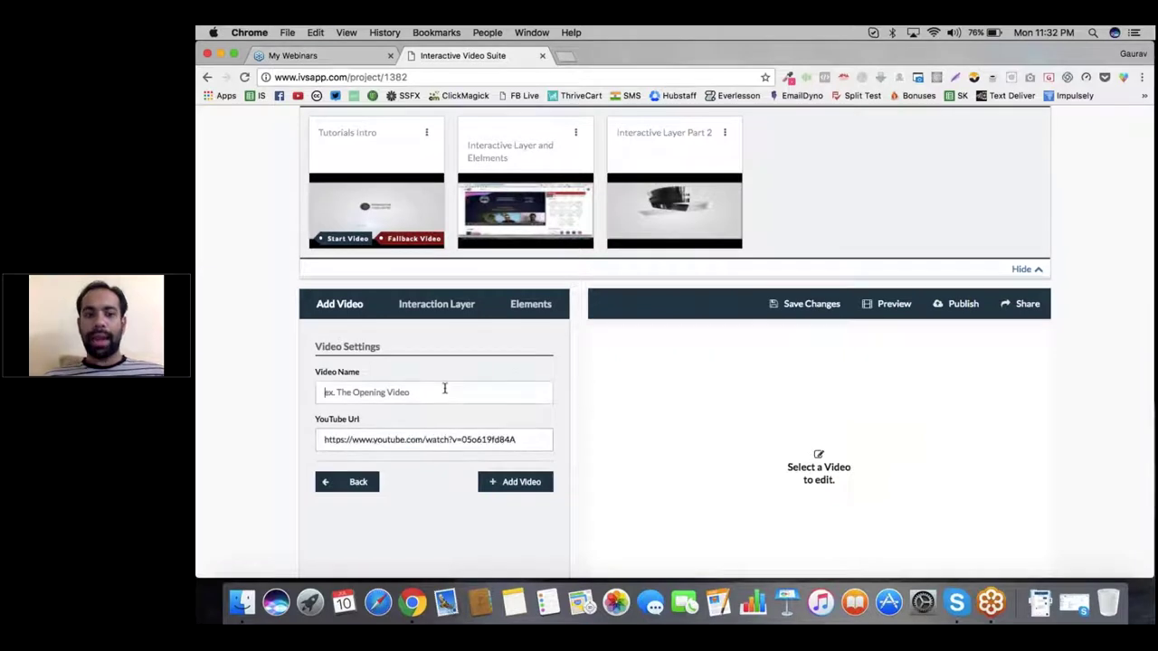
type("Publ")
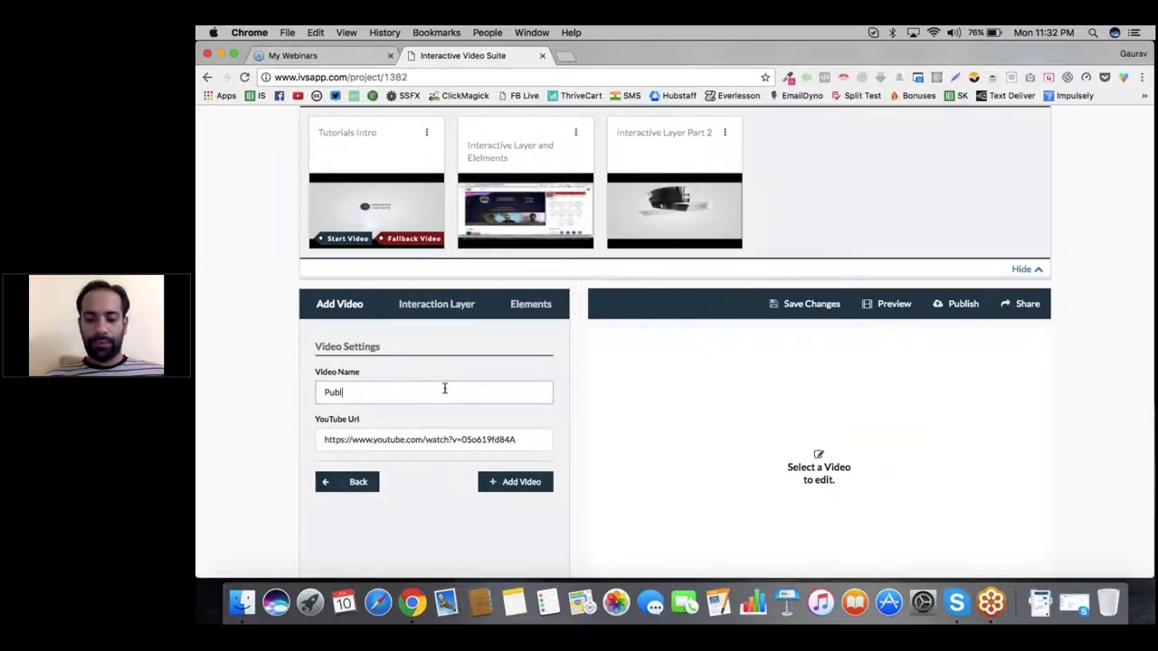
type("ish")
key("BackSpace")
key("BackSpace")
key("BackSpace")
key("BackSpace")
key("BackSpace")
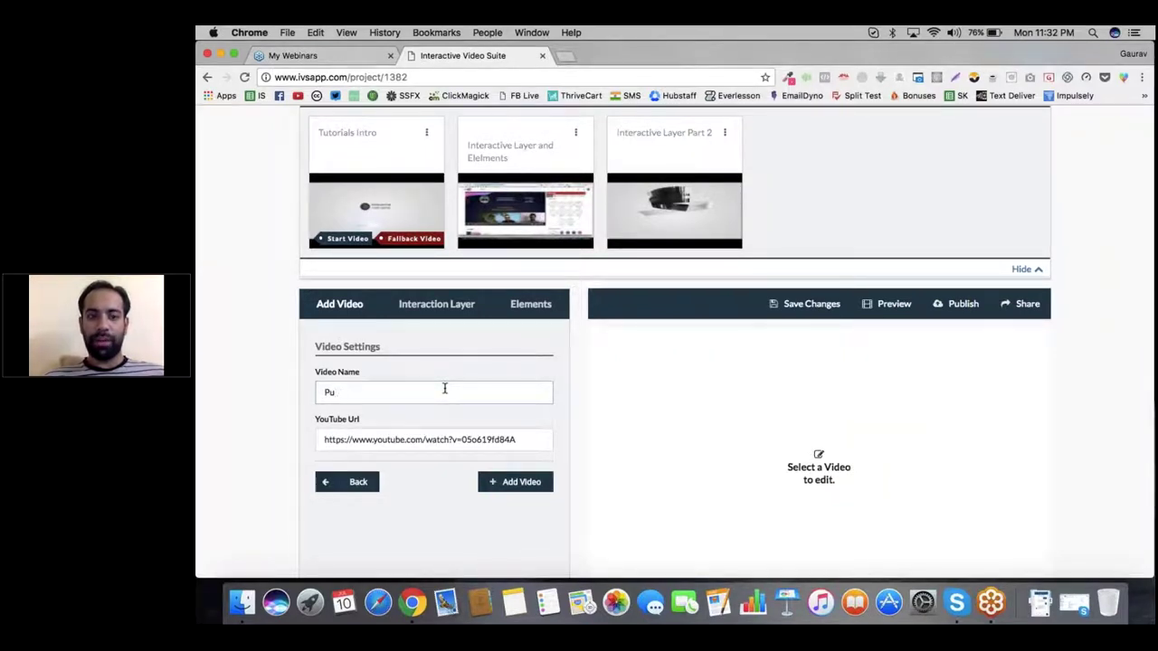
type("blish")
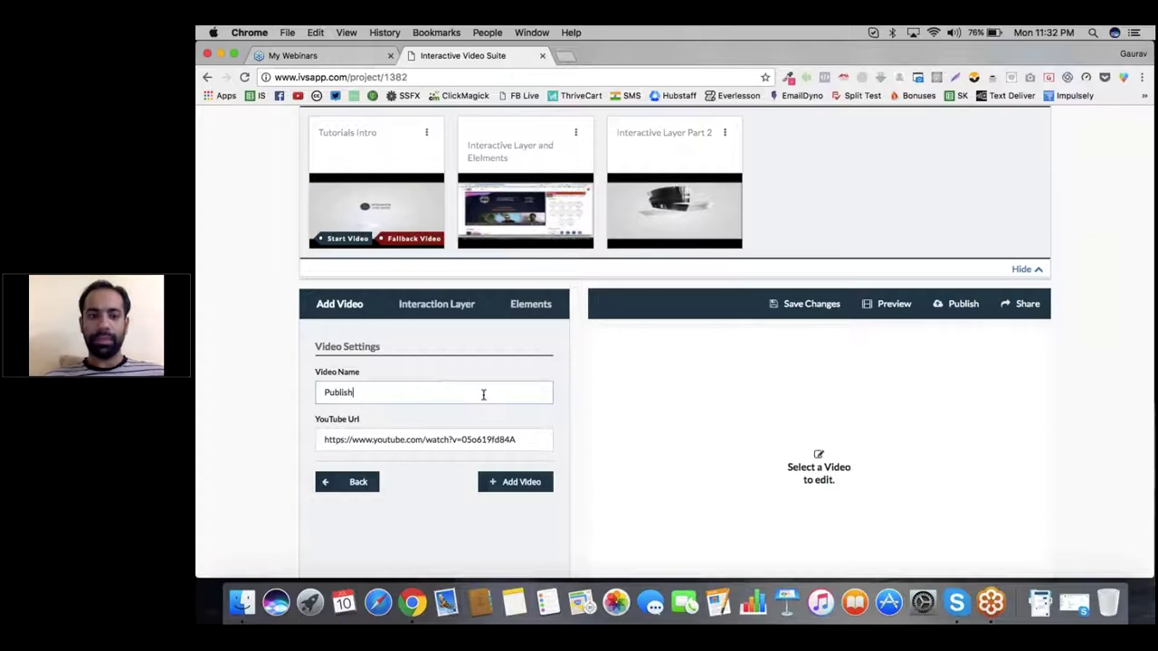
left_click(496, 483)
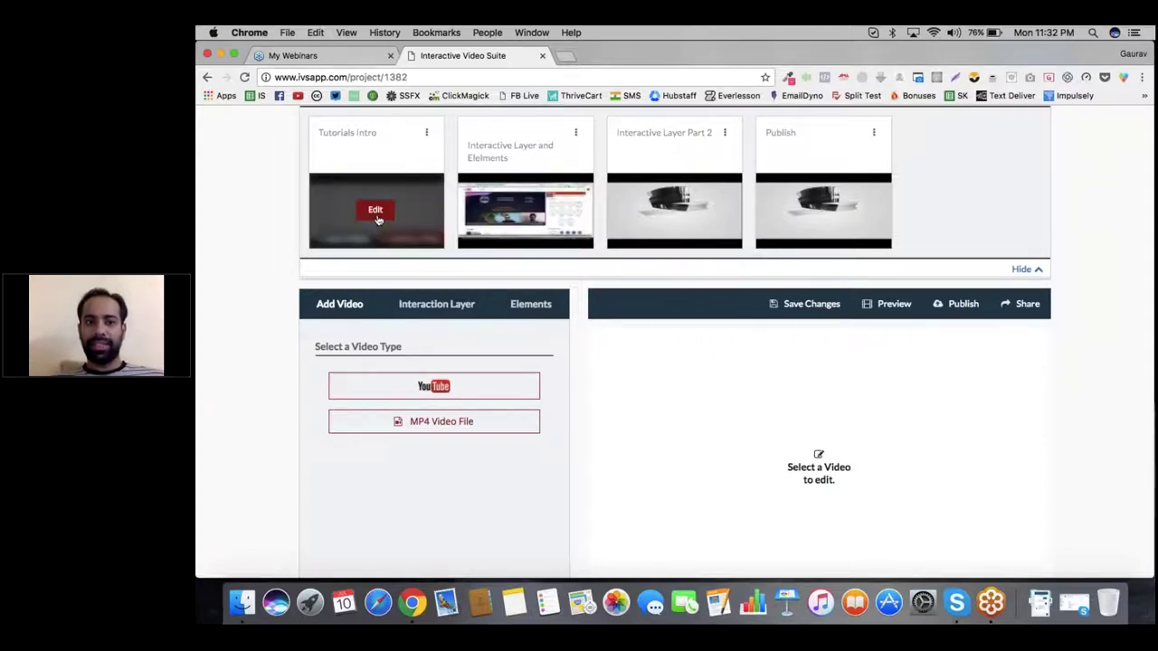
Open the Tutorials Intro part's settings and expand the Link Interaction Layer dropdown
left_click(377, 217)
scroll(378, 220, "down", 2)
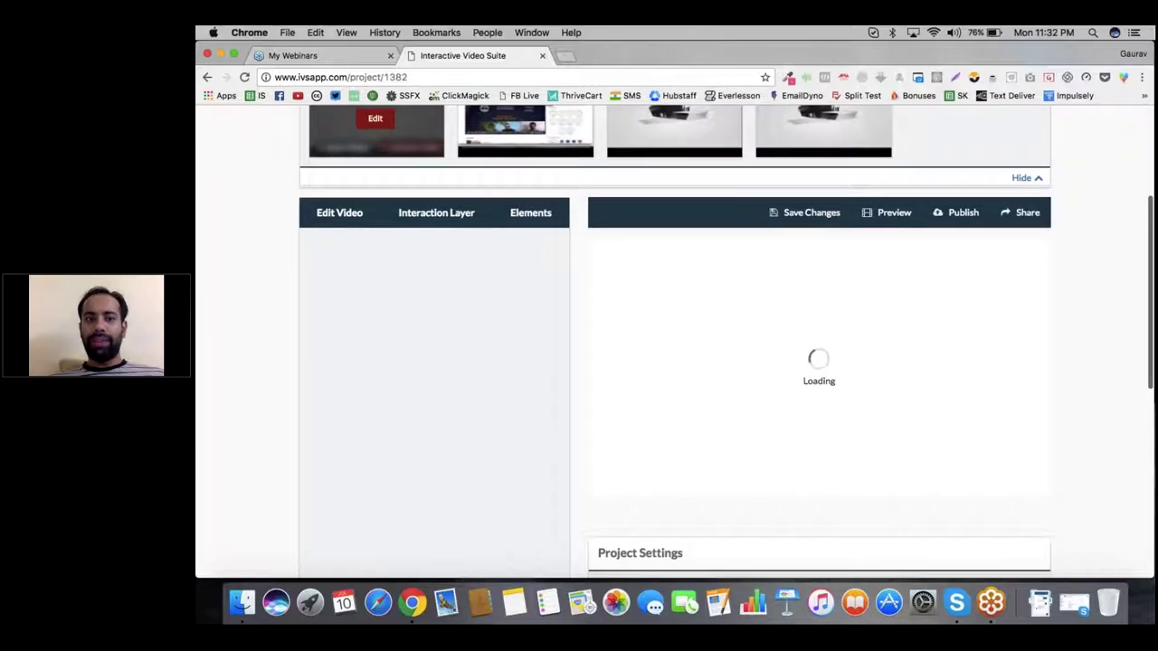
scroll(674, 343, "down", 2)
scroll(389, 236, "up", 4)
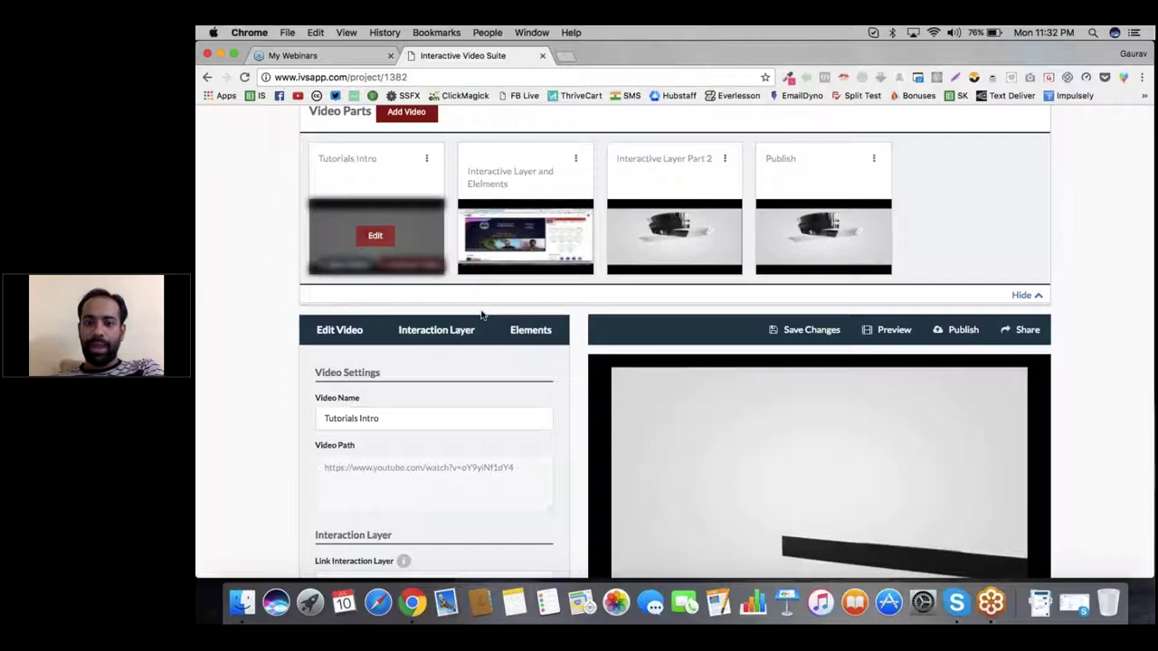
scroll(483, 314, "down", 3)
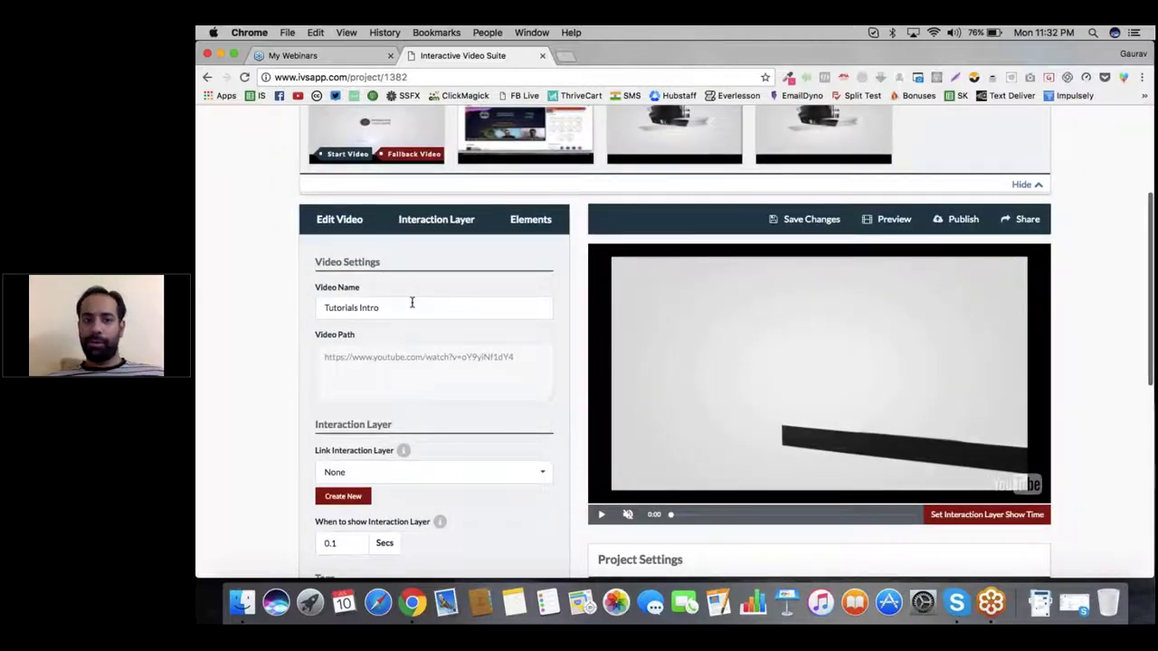
scroll(412, 303, "up", 2)
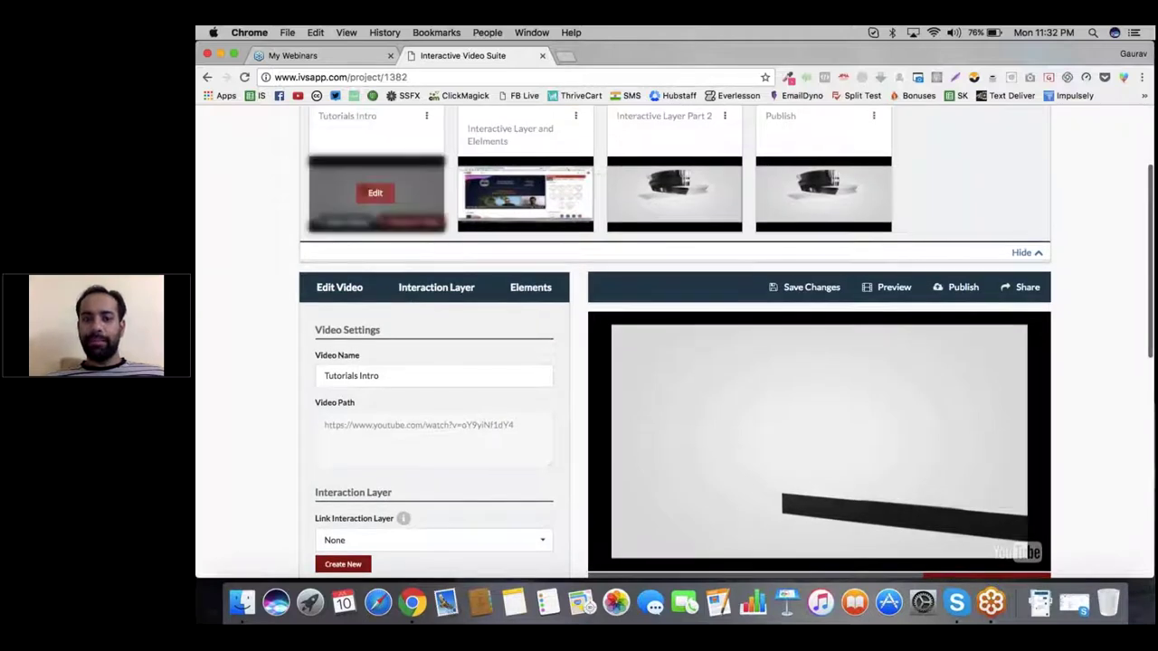
scroll(245, 316, "down", 2)
scroll(245, 316, "down", 1)
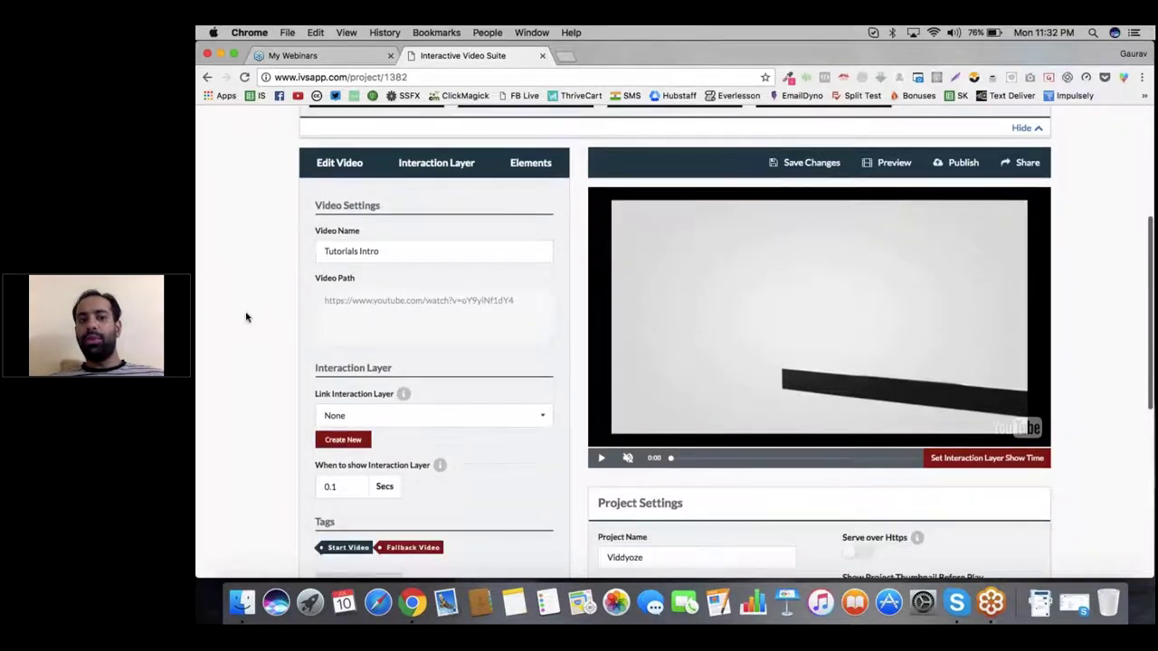
scroll(245, 316, "down", 2)
left_click(436, 342)
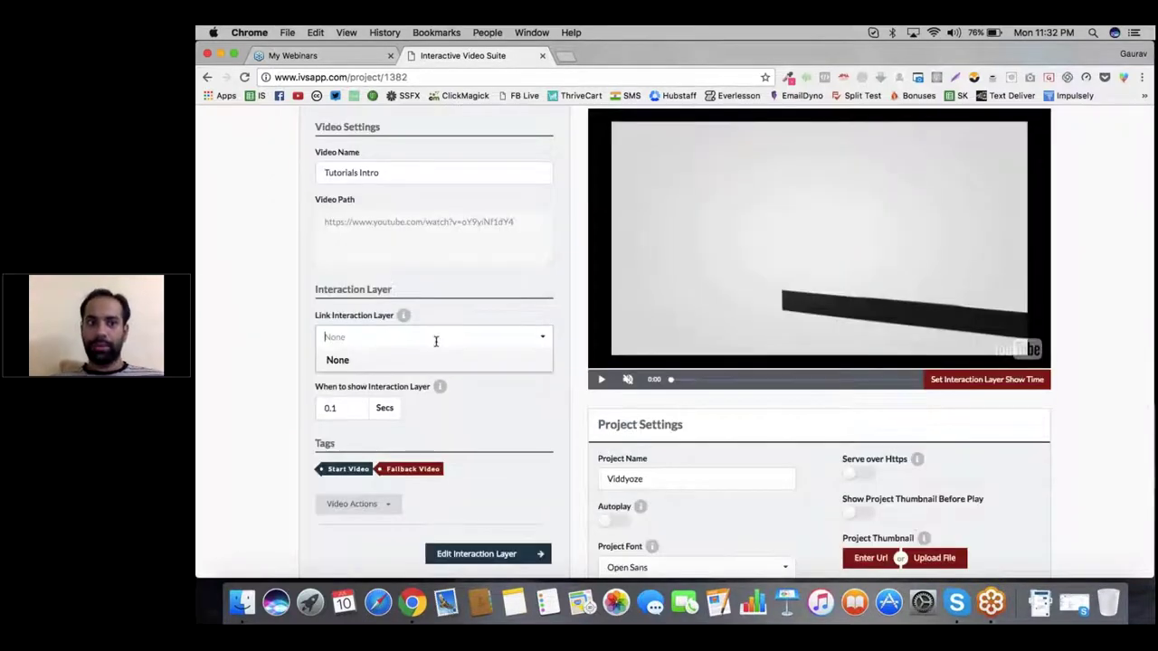
Review the settings: no interaction layer linked and a 0.1 s show time
scroll(435, 342, "up", 3)
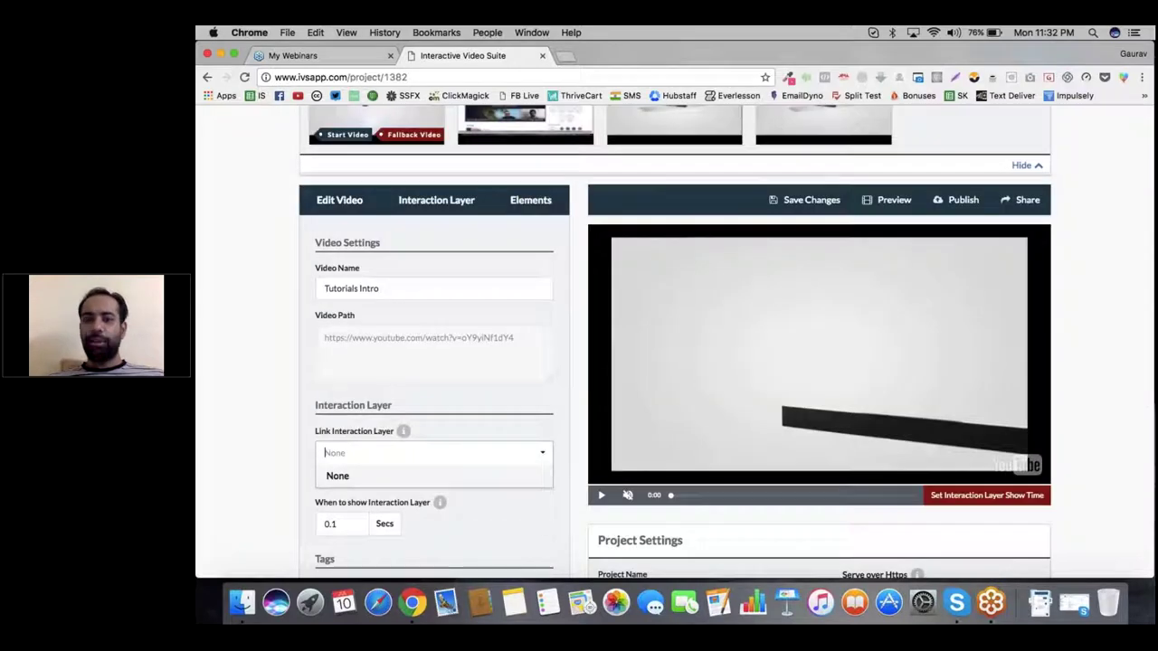
scroll(432, 267, "up", 2)
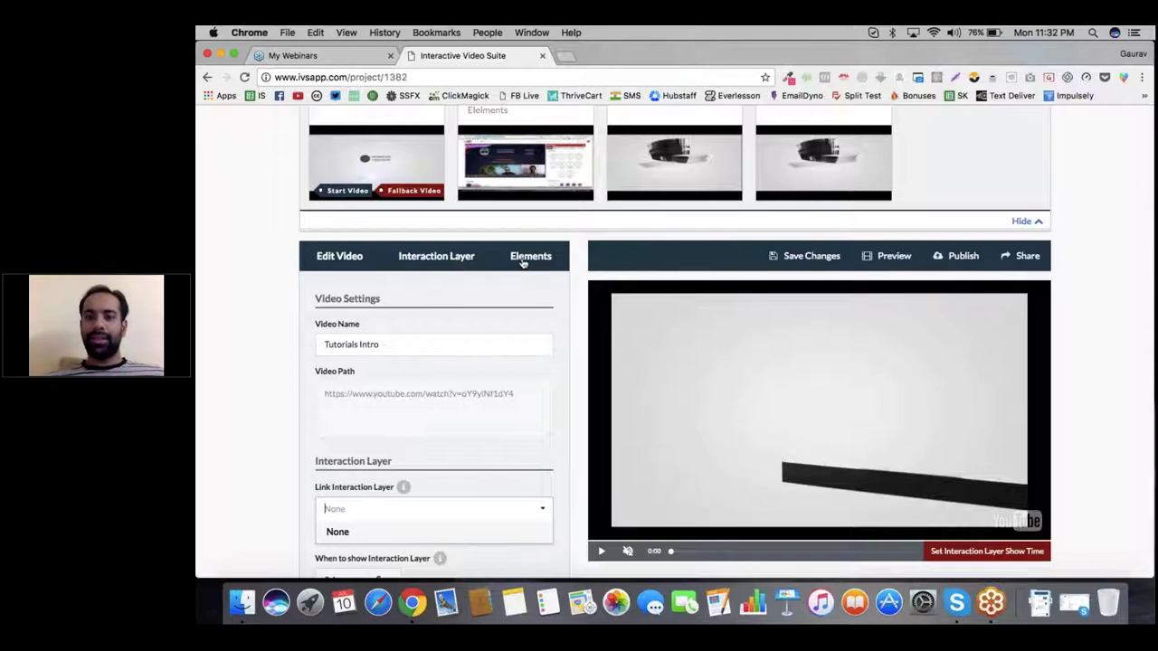
scroll(522, 262, "down", 1)
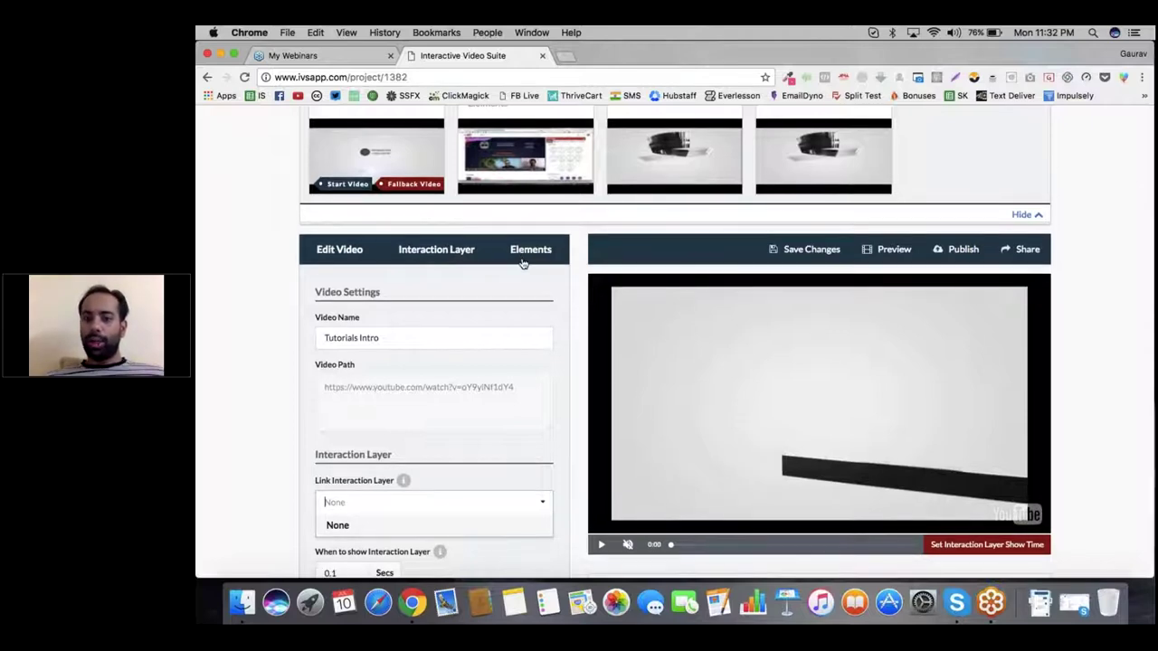
scroll(522, 263, "down", 5)
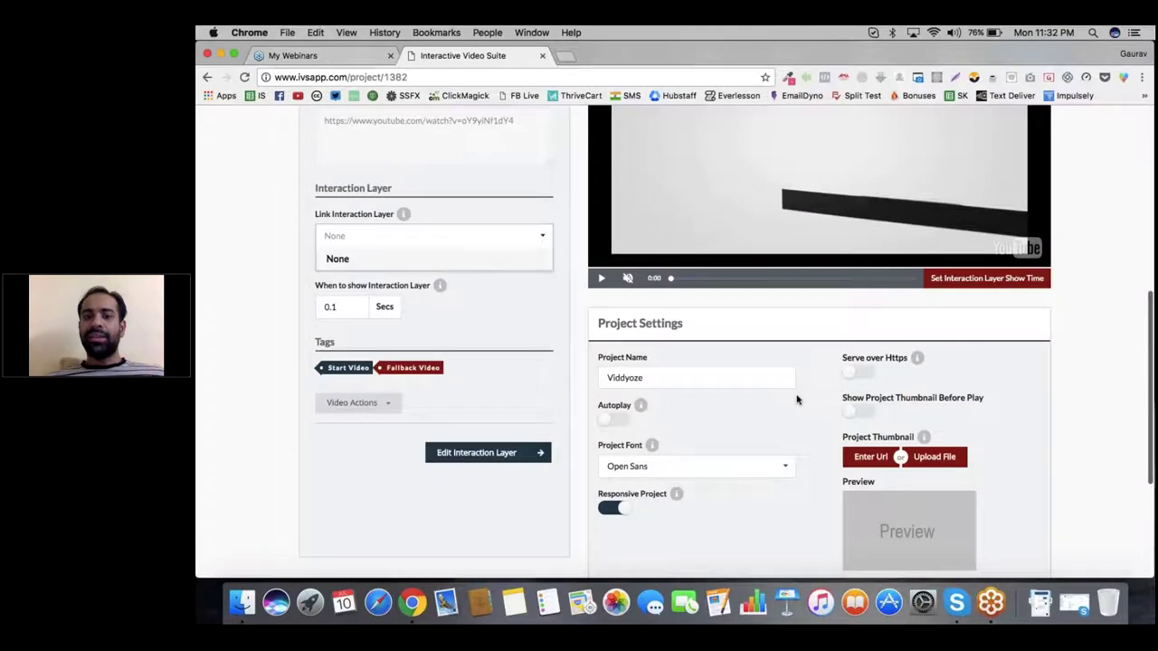
scroll(798, 399, "up", 1)
scroll(794, 362, "up", 5)
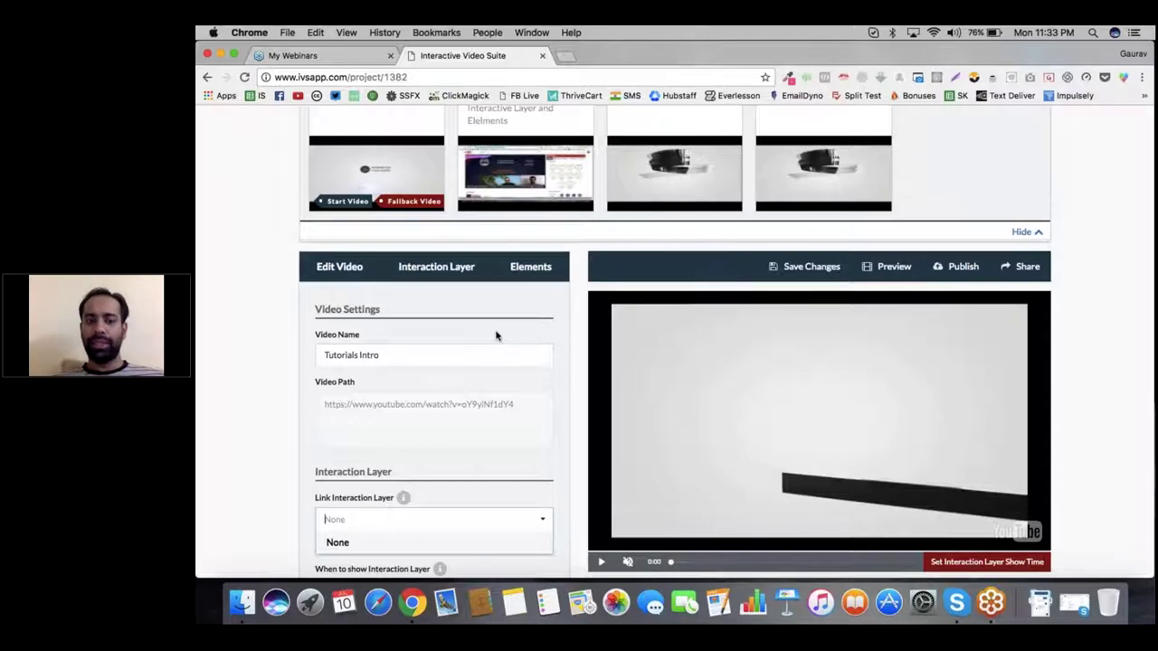
scroll(495, 336, "down", 2)
scroll(674, 344, "down", 2)
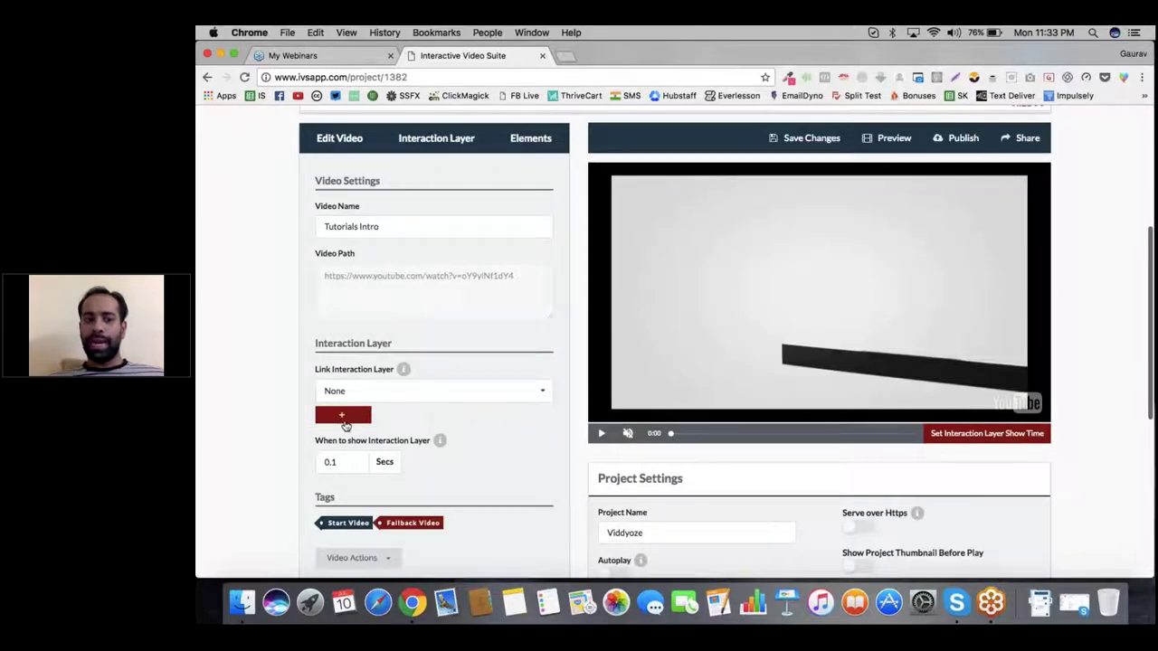
Create a new interaction layer named 'Intro Interaction Layer'
left_click(352, 419)
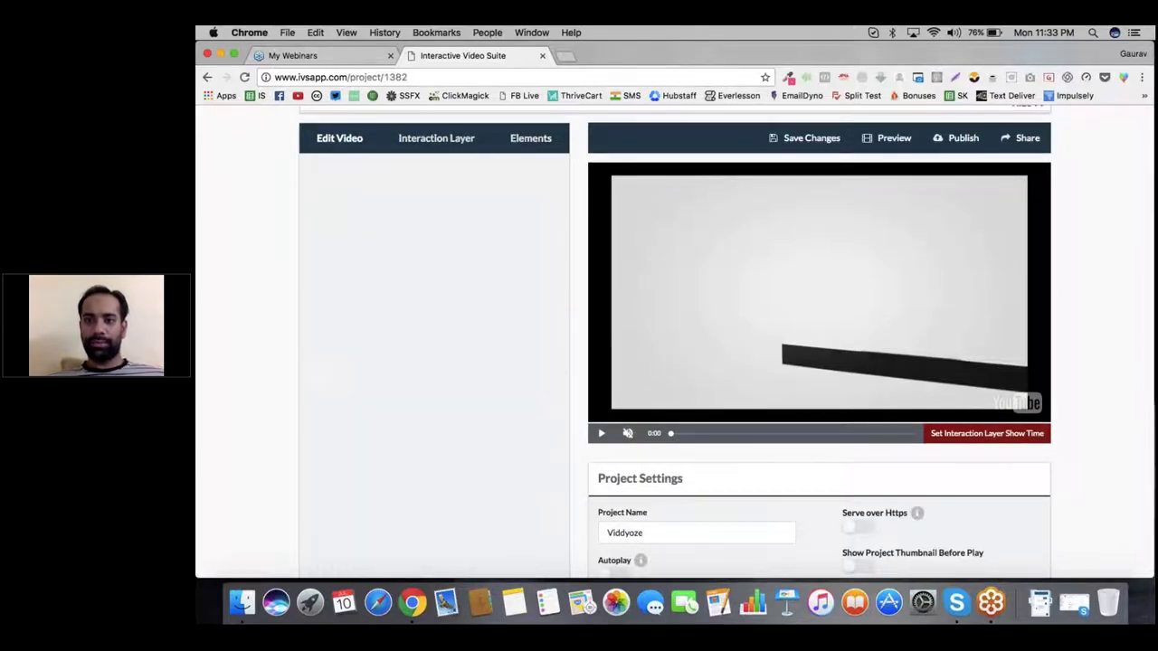
key("Tab")
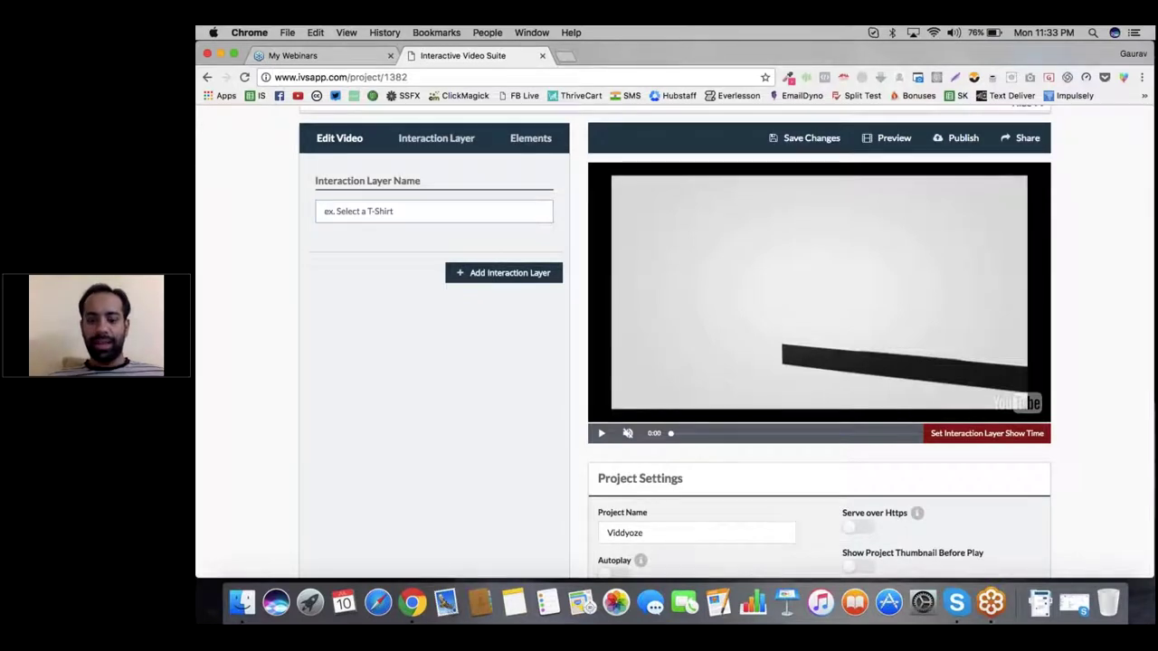
type("Intro I")
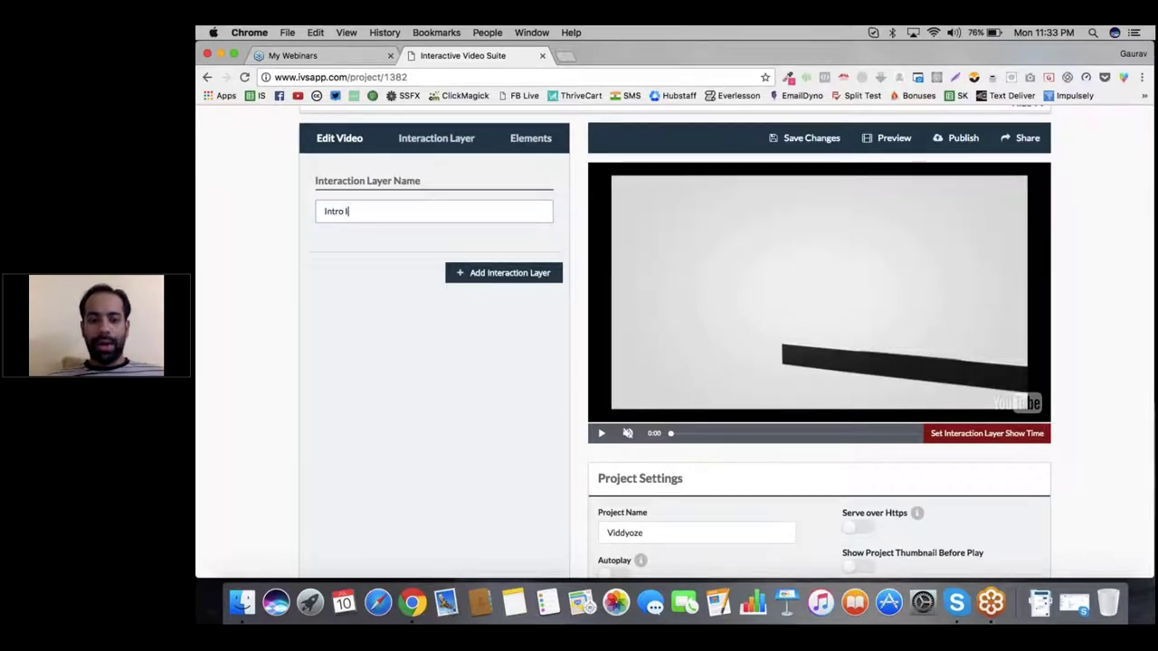
type("nteraction")
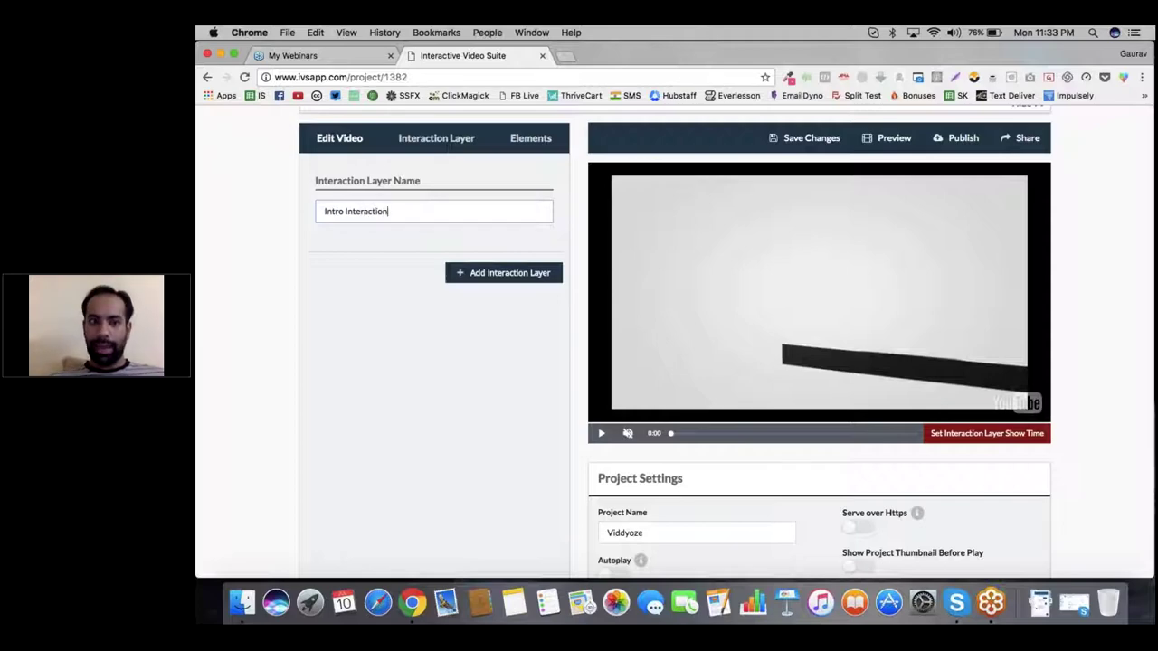
type(" Layer")
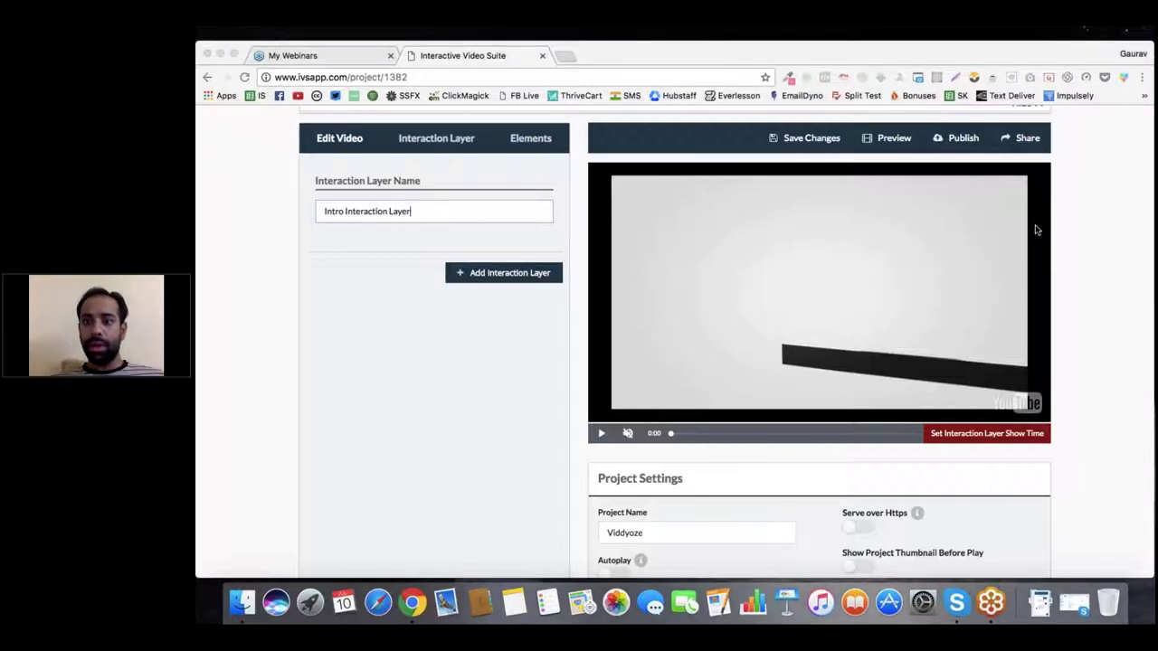
key("super+Tab")
key("Tab")
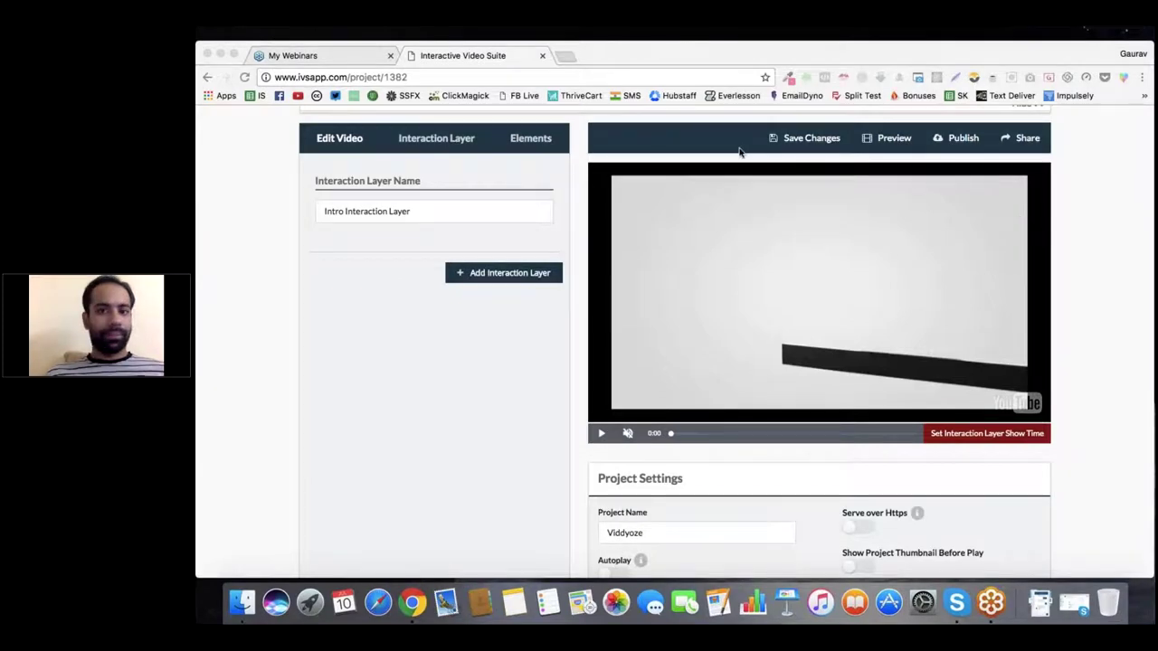
left_click(449, 213)
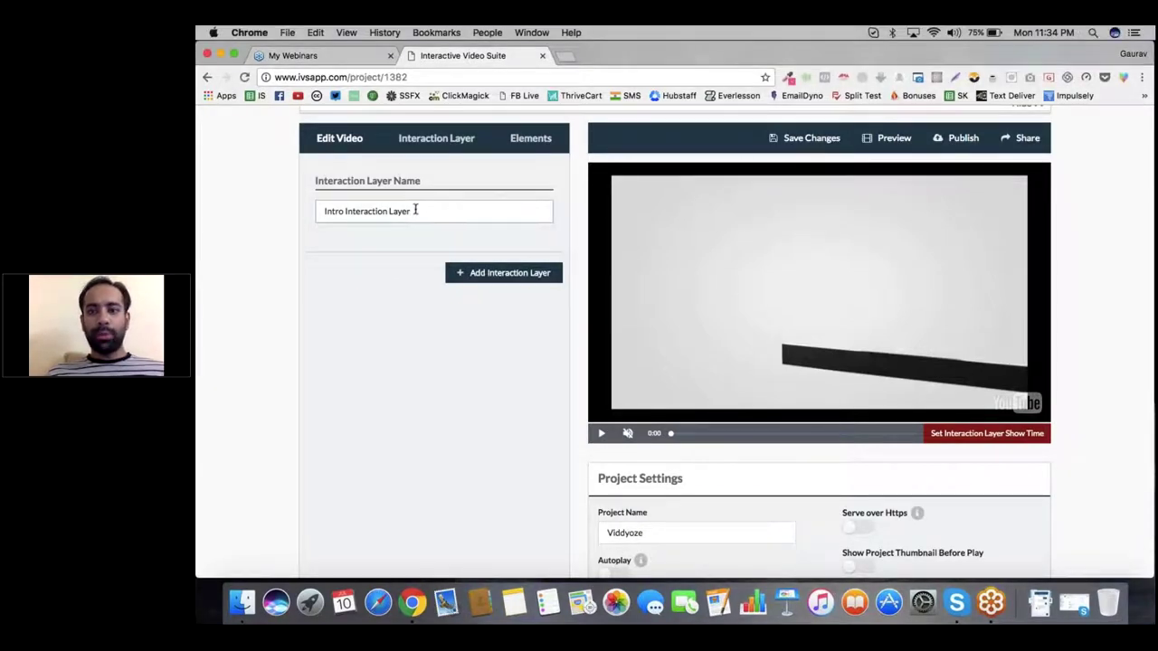
left_click(383, 280)
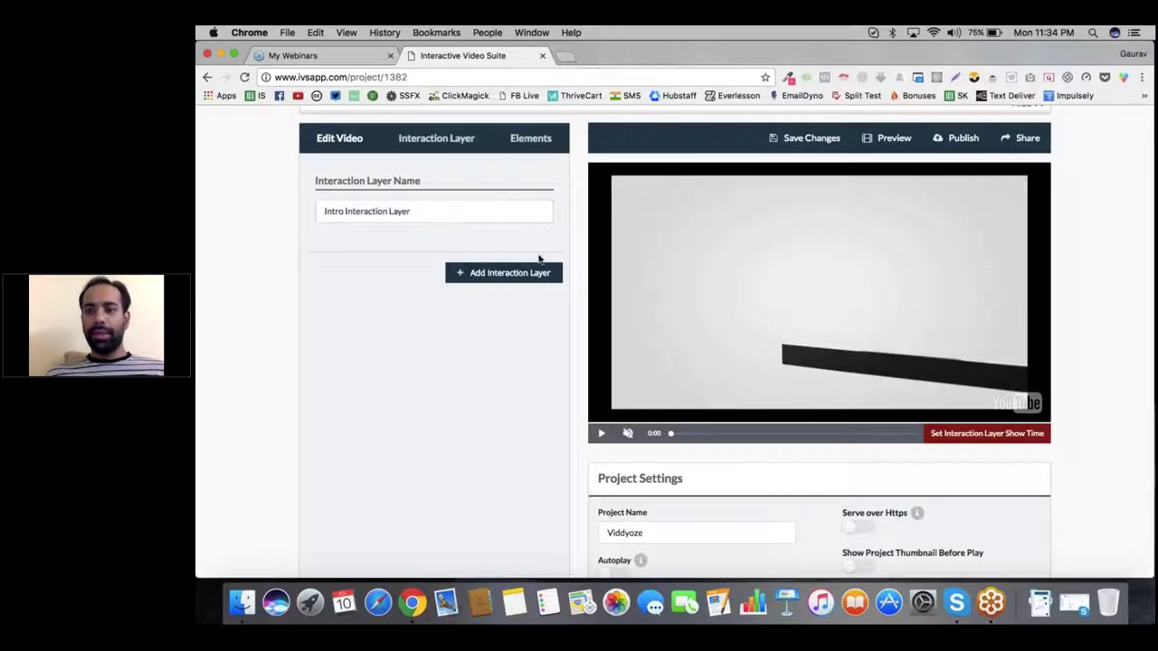
left_click(539, 273)
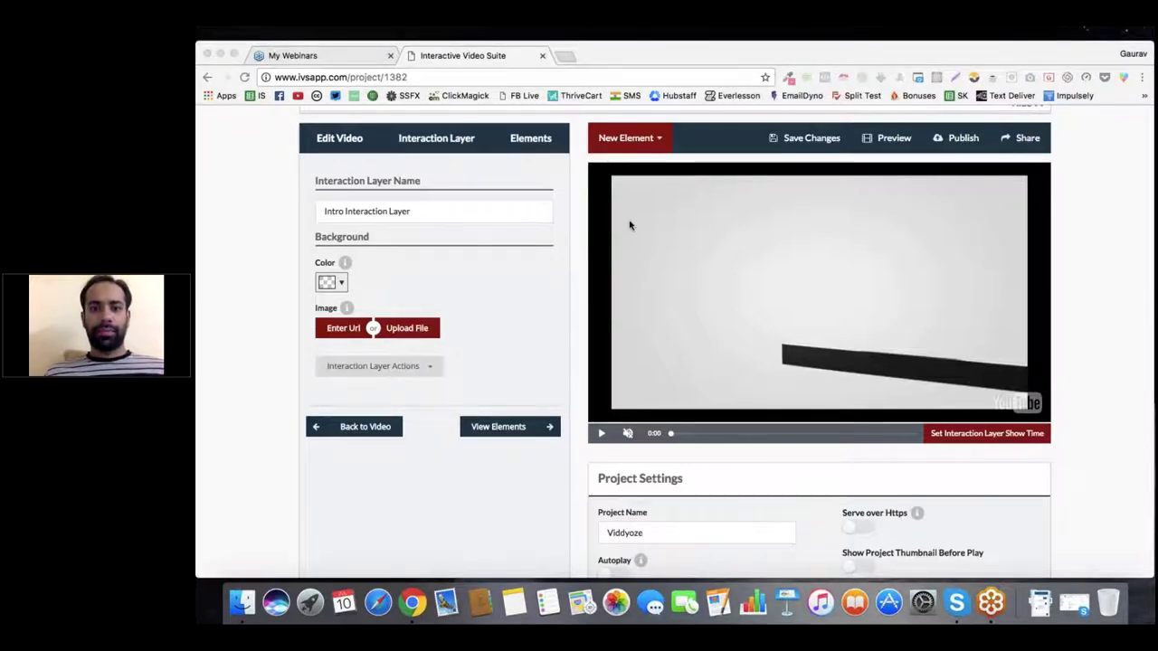
Set the layer's background colour to a nearly opaque dark blue
key("XF86AudioLowerVolume")
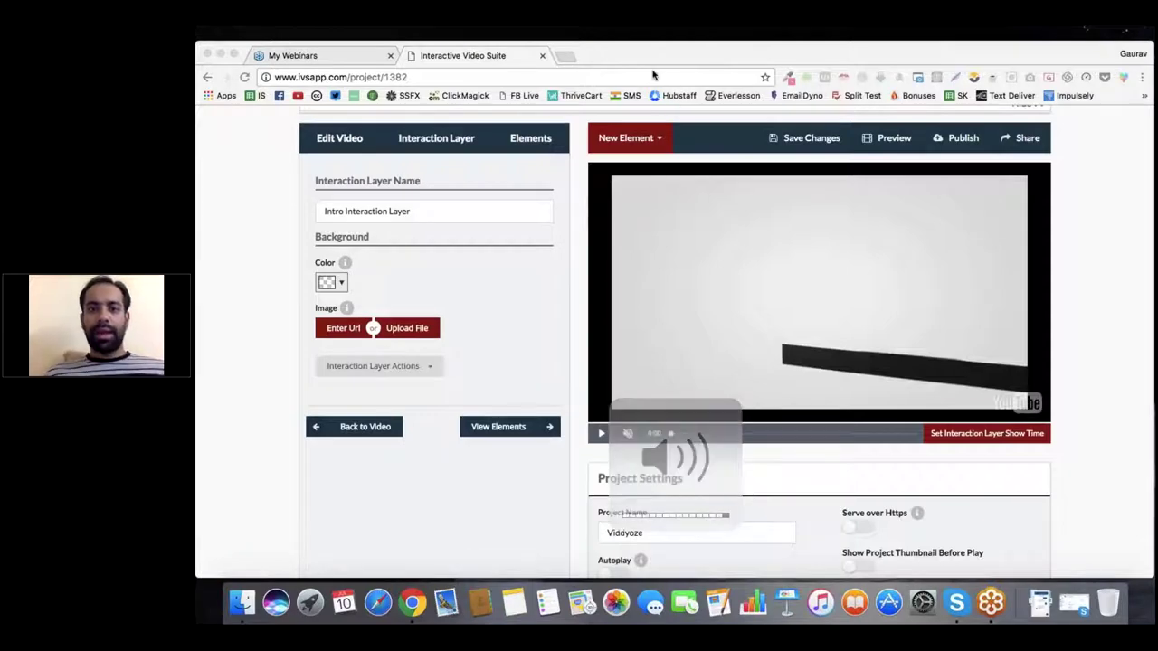
left_click(583, 284)
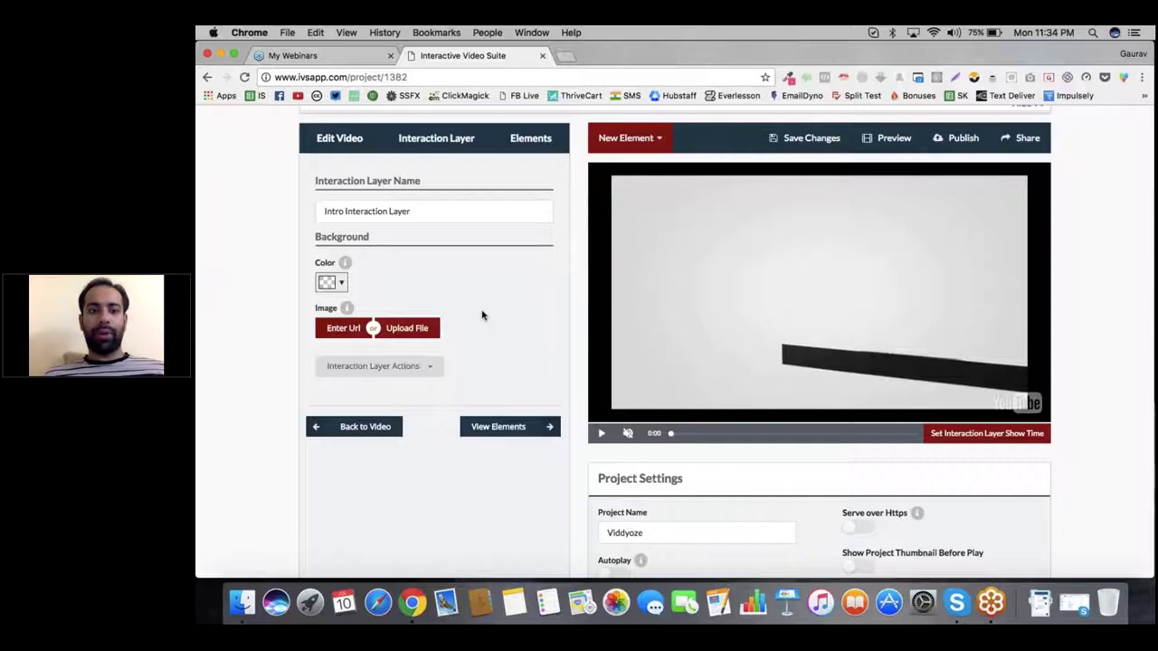
scroll(482, 315, "down", 2)
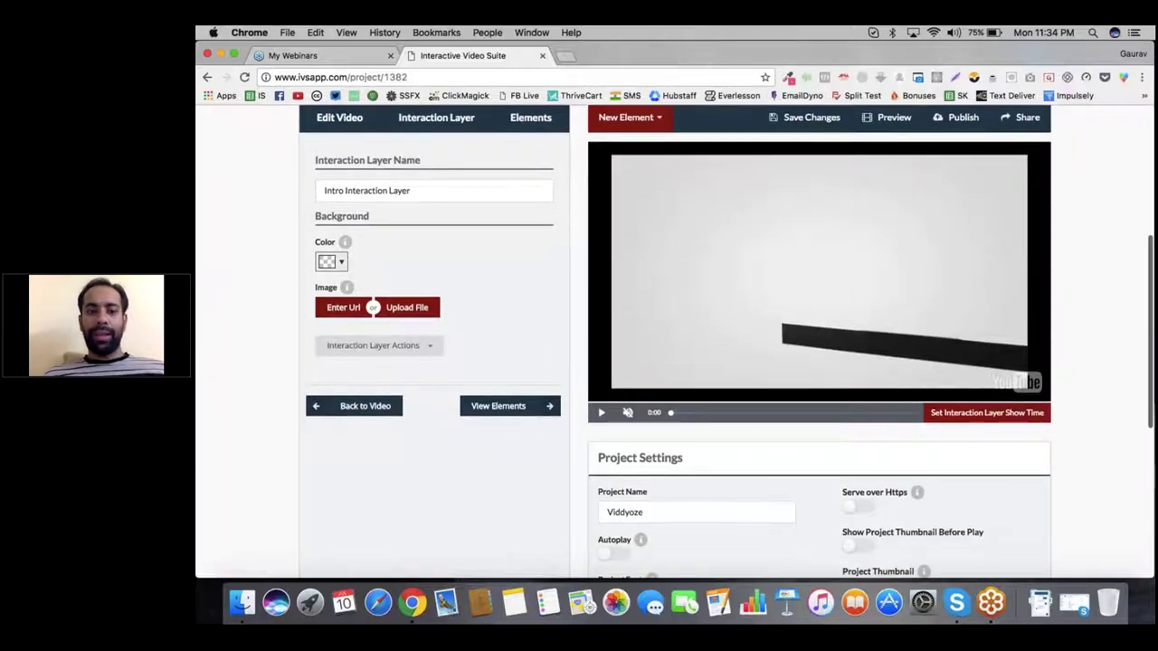
left_click(331, 262)
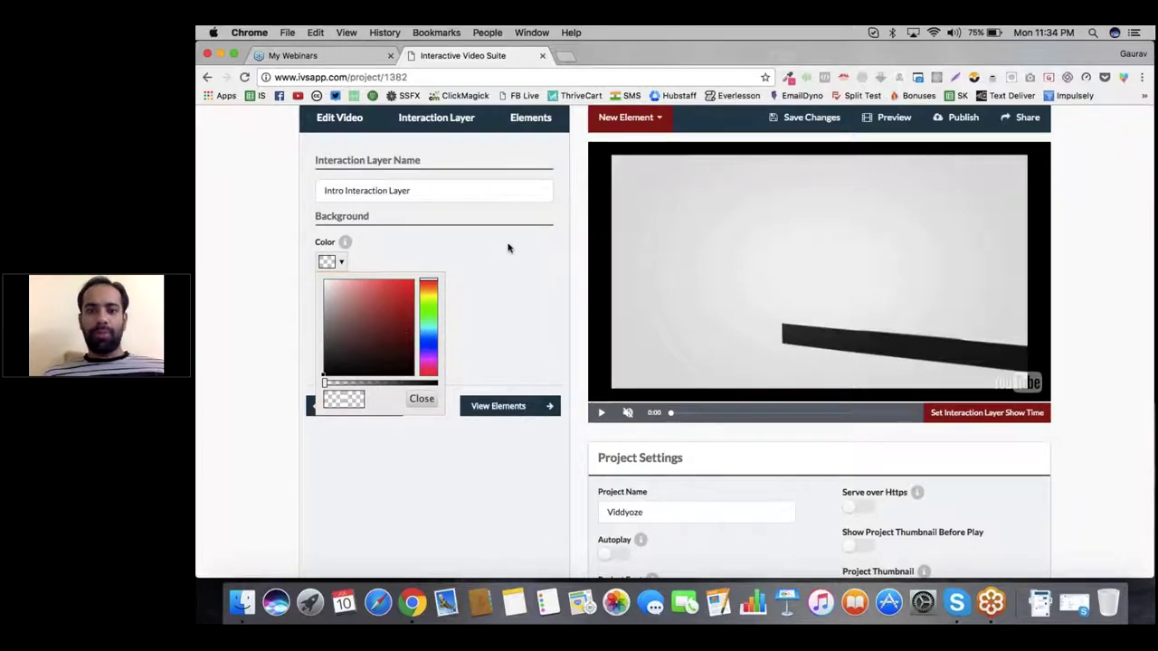
left_click_drag(428, 341, 428, 334)
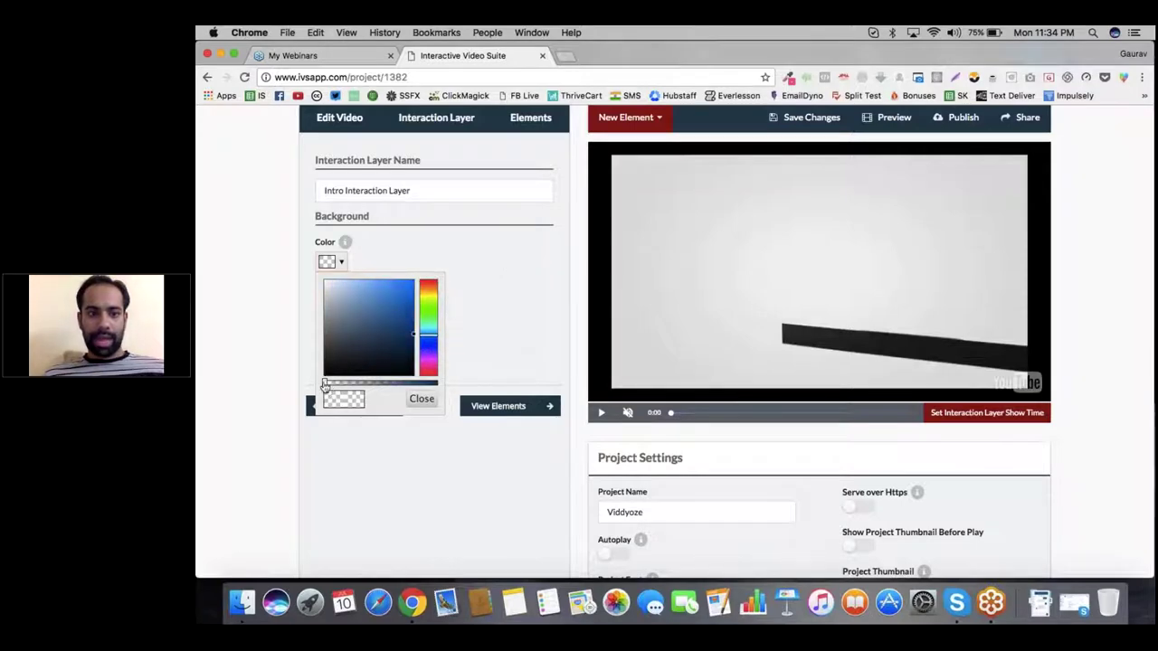
left_click_drag(325, 384, 395, 388)
left_click_drag(396, 387, 406, 387)
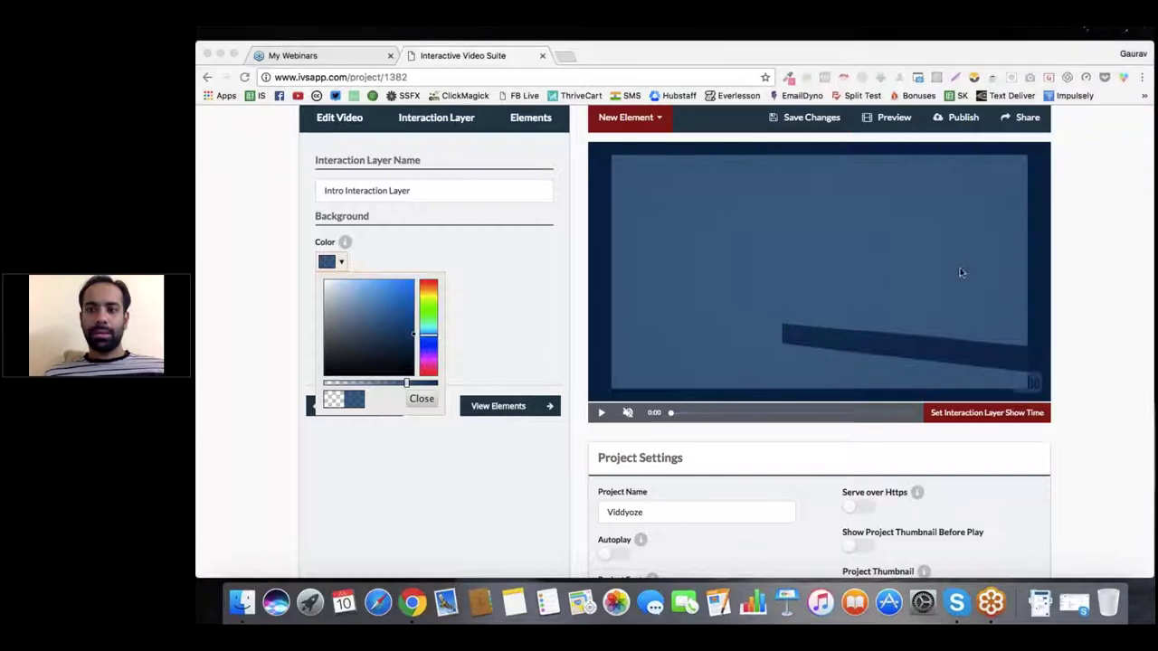
left_click(546, 243)
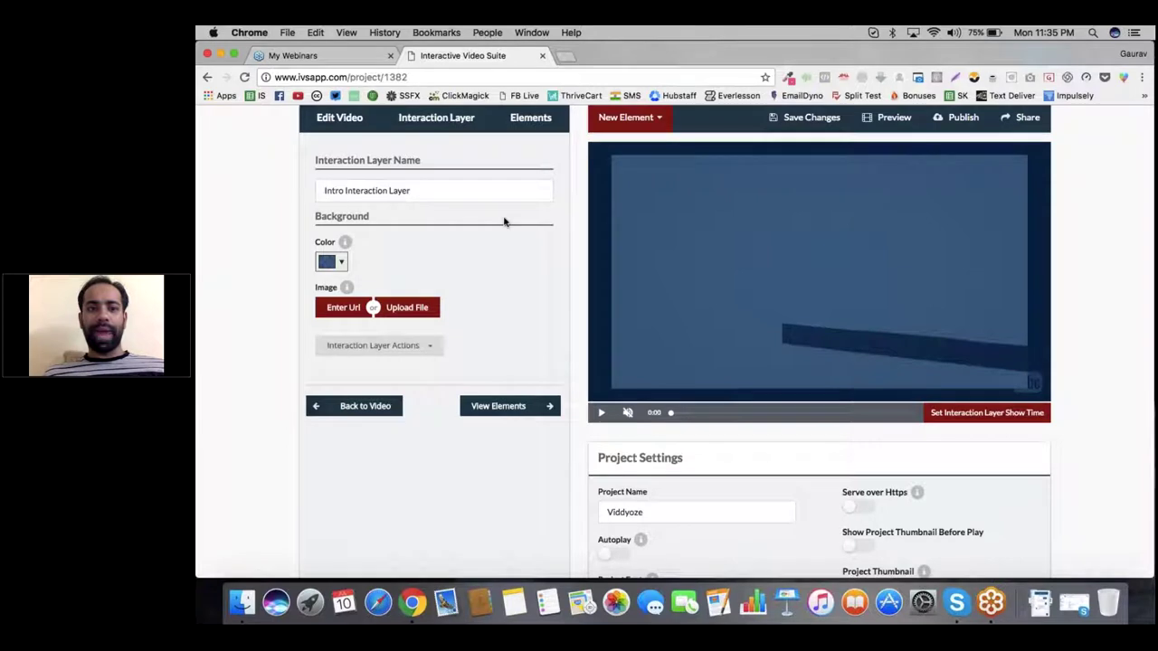
Scrub the preview to 3:04 and set the layer show time to 184.55 seconds
scroll(505, 221, "up", 2)
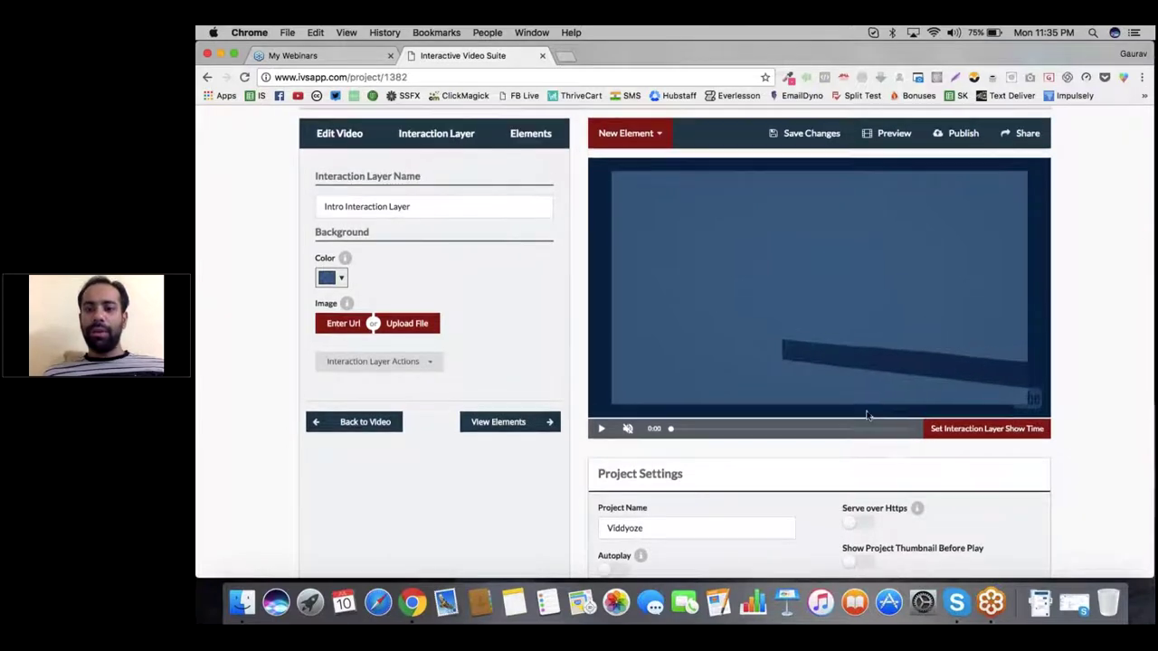
scroll(866, 415, "down", 2)
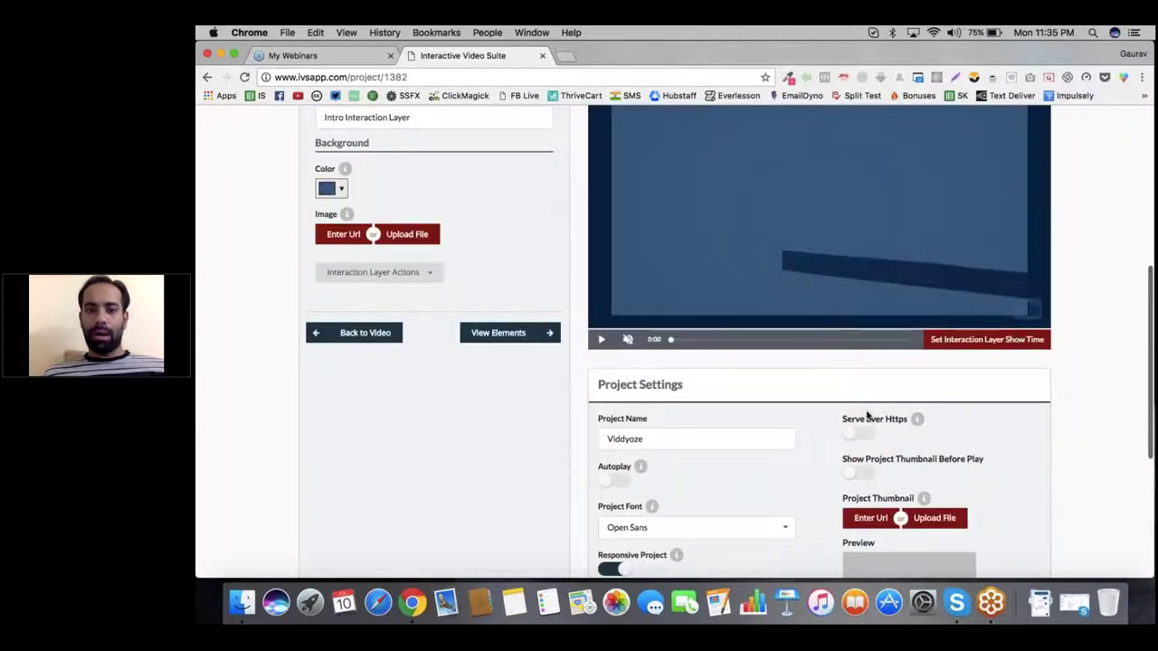
scroll(866, 415, "up", 1)
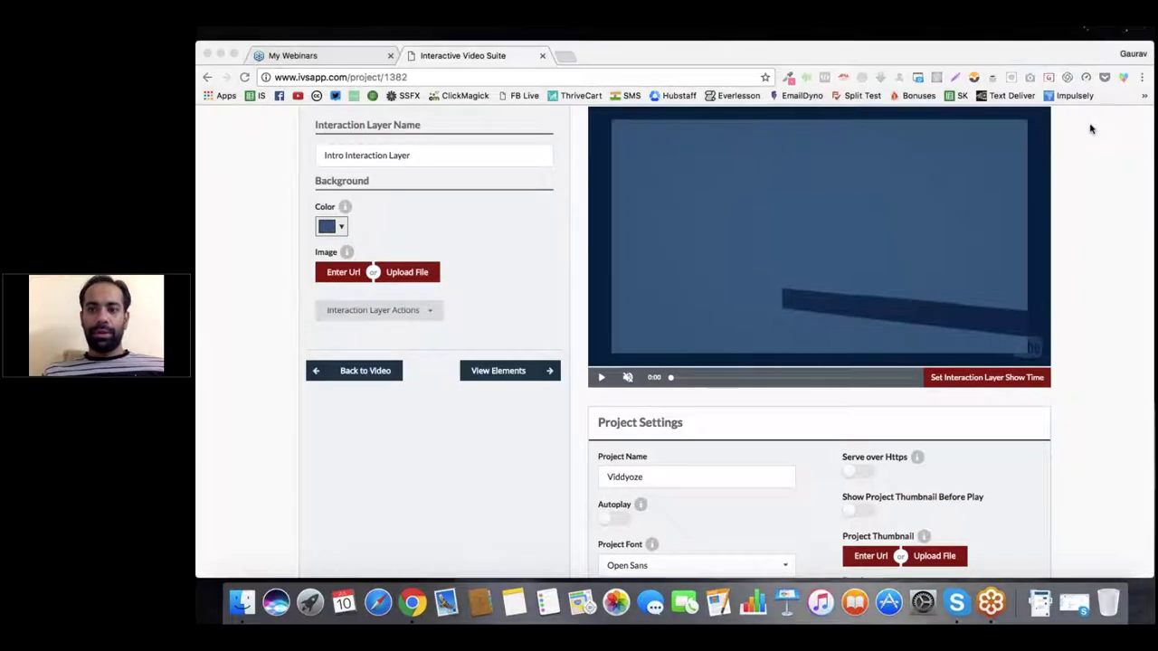
left_click(866, 412)
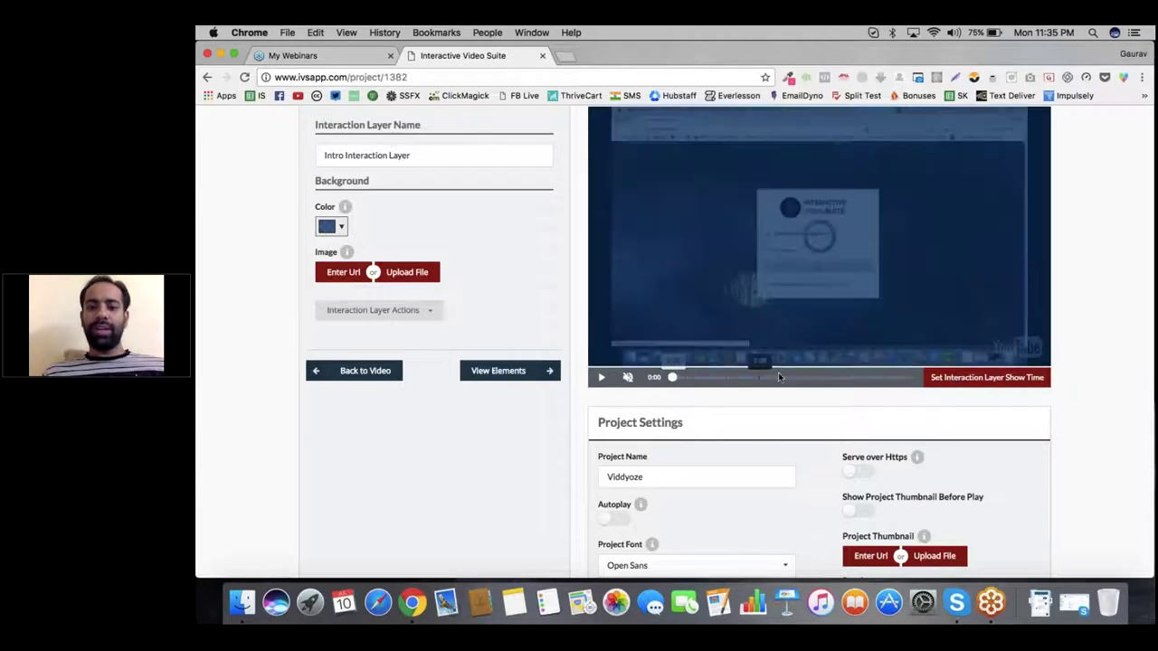
left_click(780, 377)
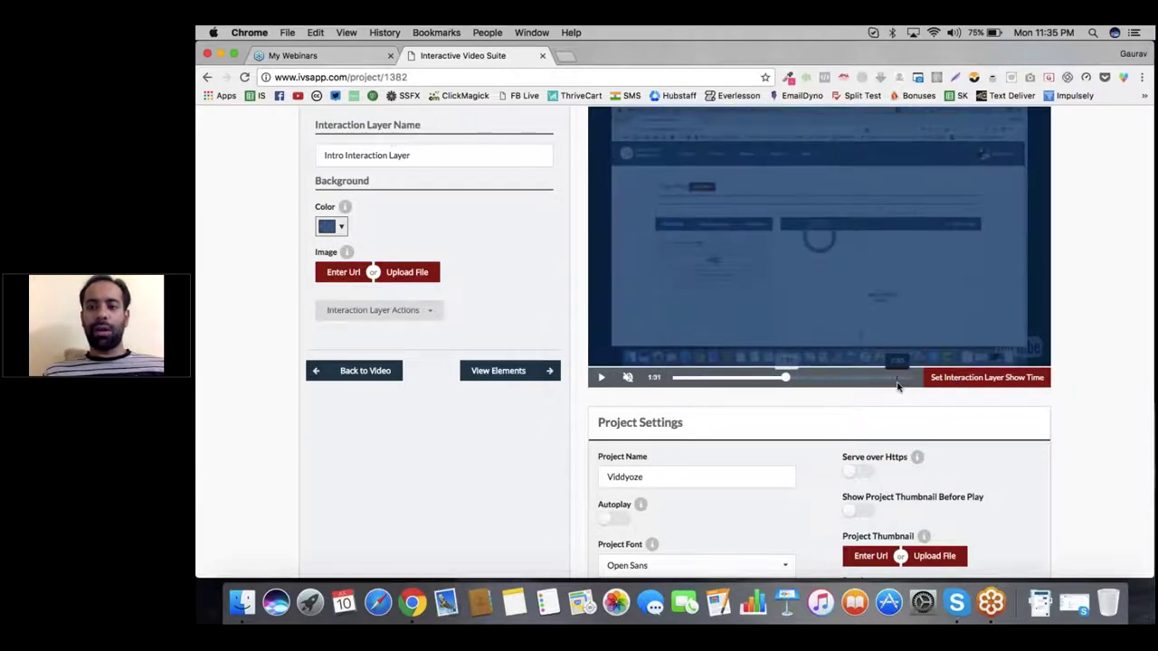
left_click(899, 380)
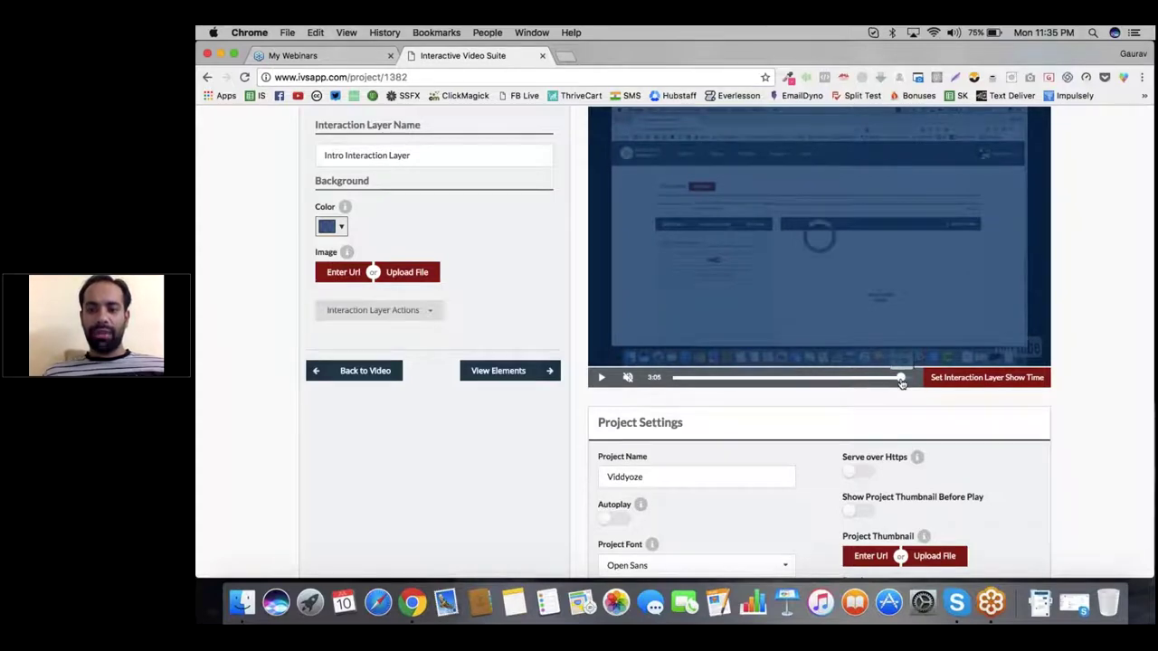
left_click(905, 380)
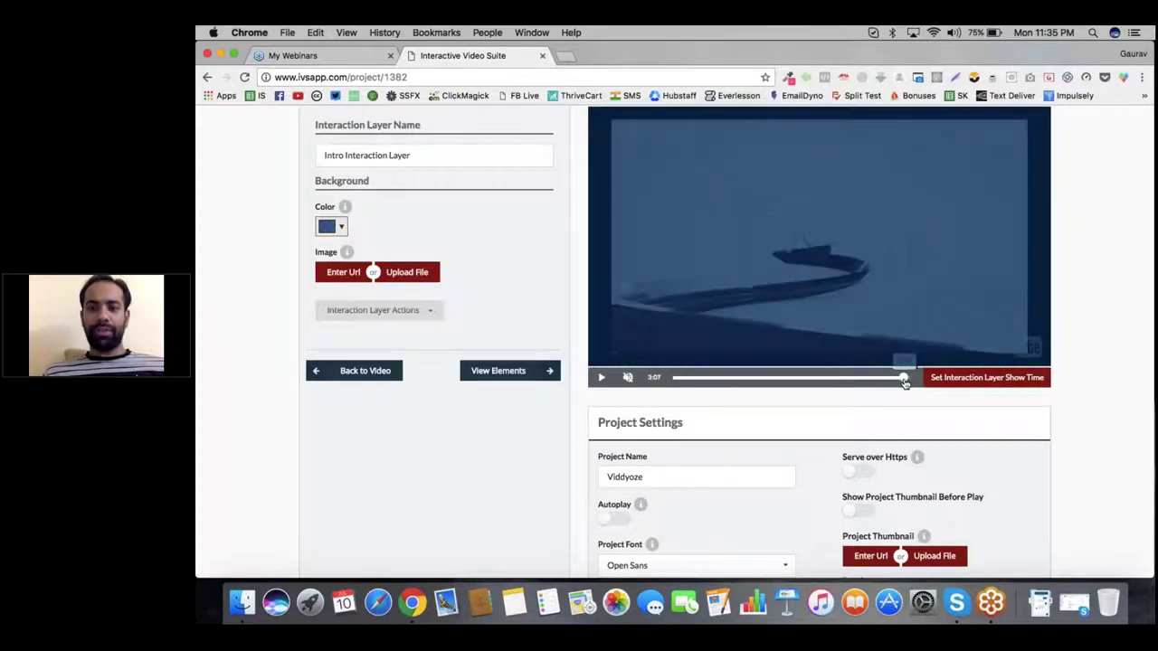
left_click(905, 380)
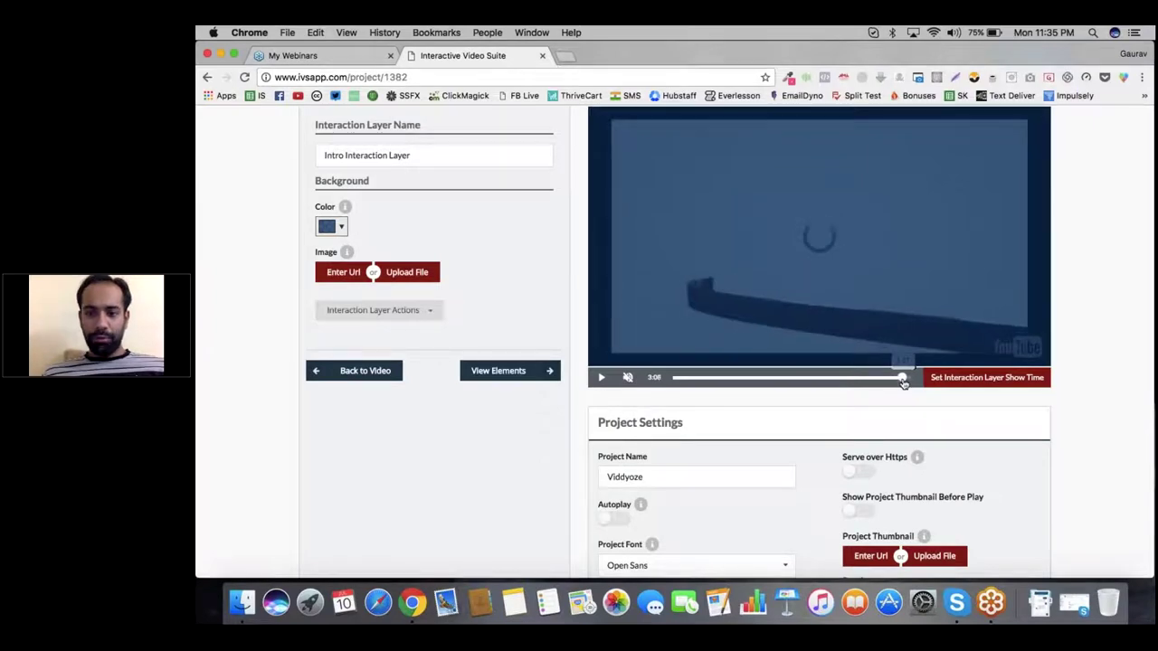
left_click(902, 381)
left_click(902, 381)
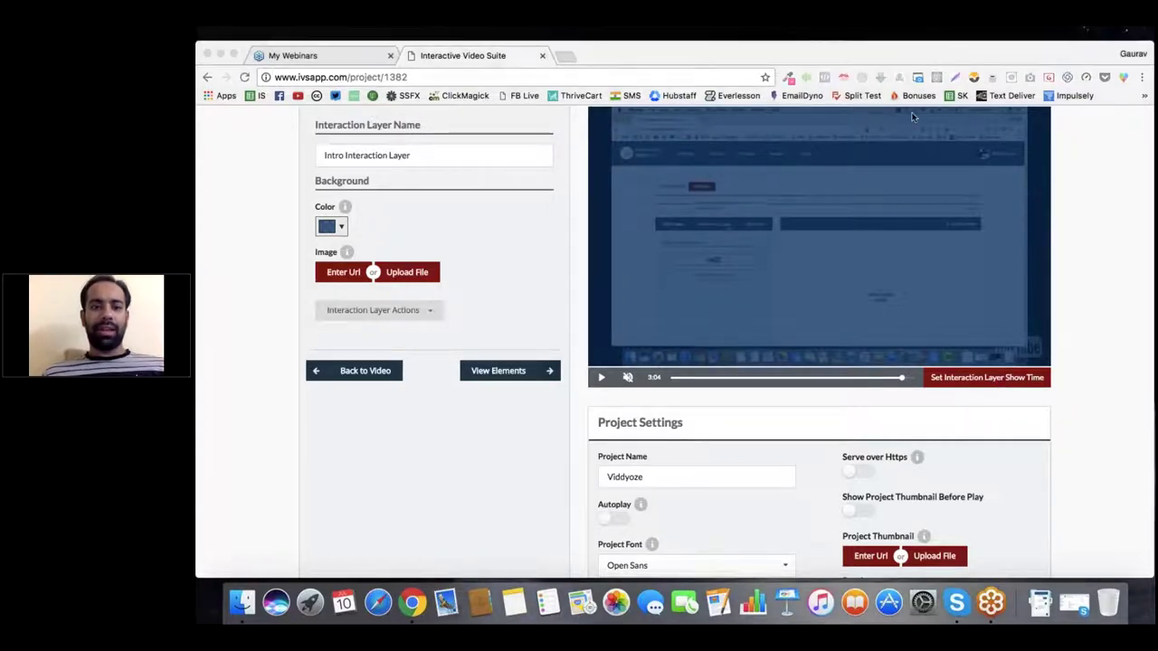
Return to the video's settings
scroll(386, 455, "up", 1)
scroll(386, 455, "up", 1)
left_click(384, 441)
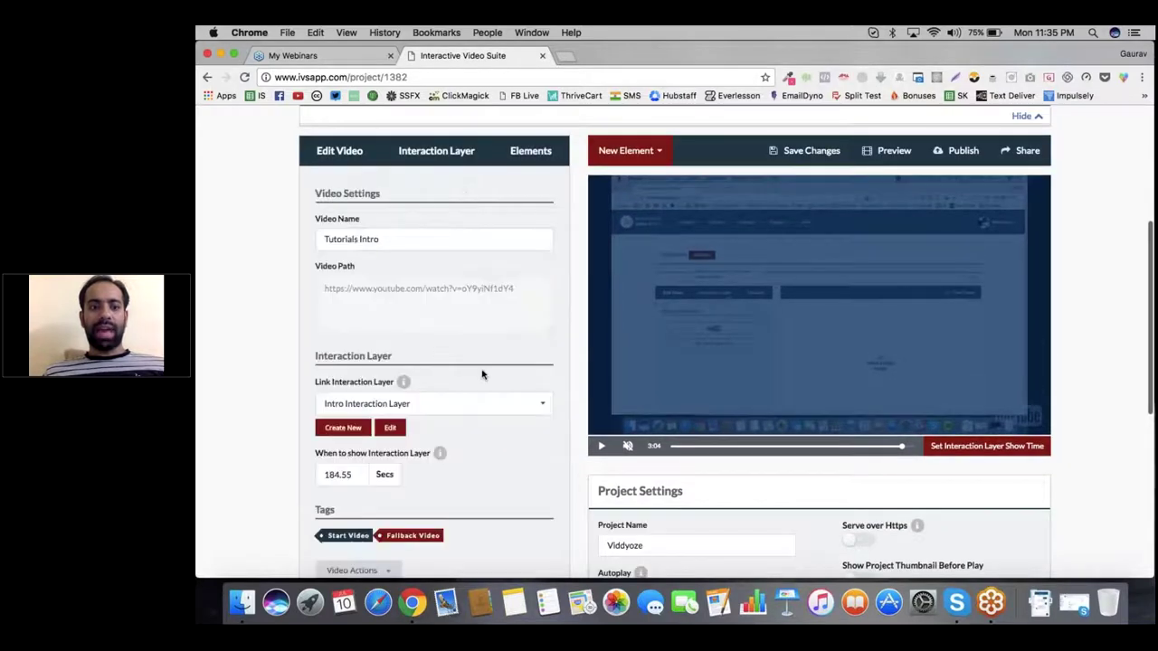
Confirm Intro Interaction Layer is linked at 184.55 seconds and review the video's actions list
scroll(482, 374, "down", 1)
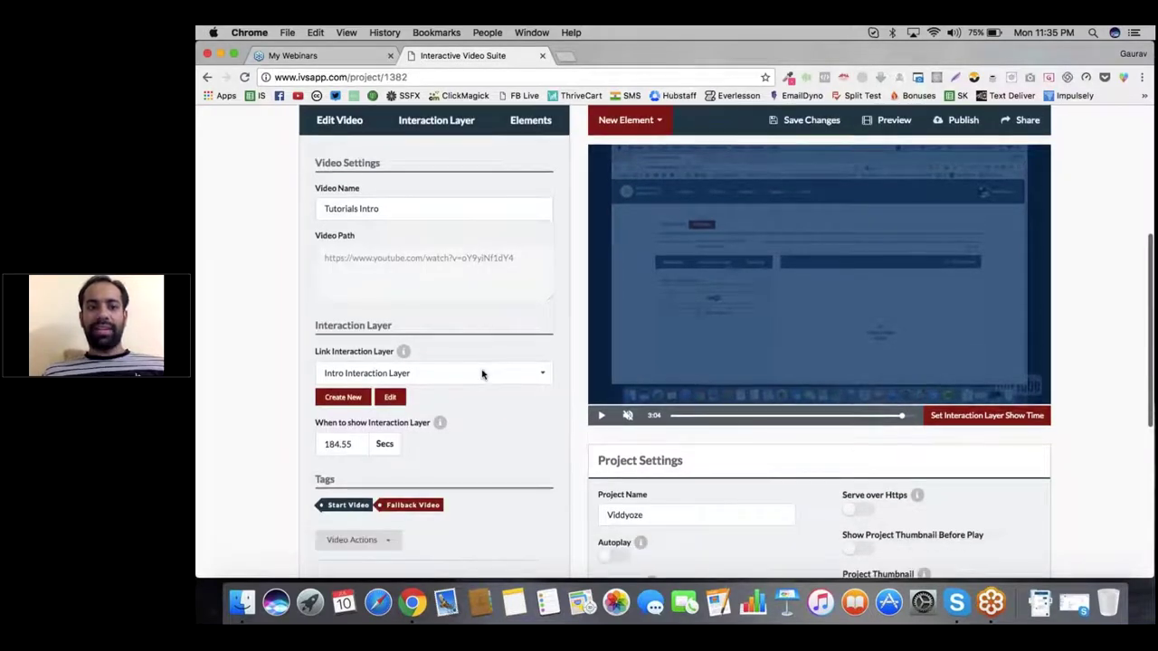
scroll(482, 374, "down", 3)
left_click(434, 265)
left_click(436, 317)
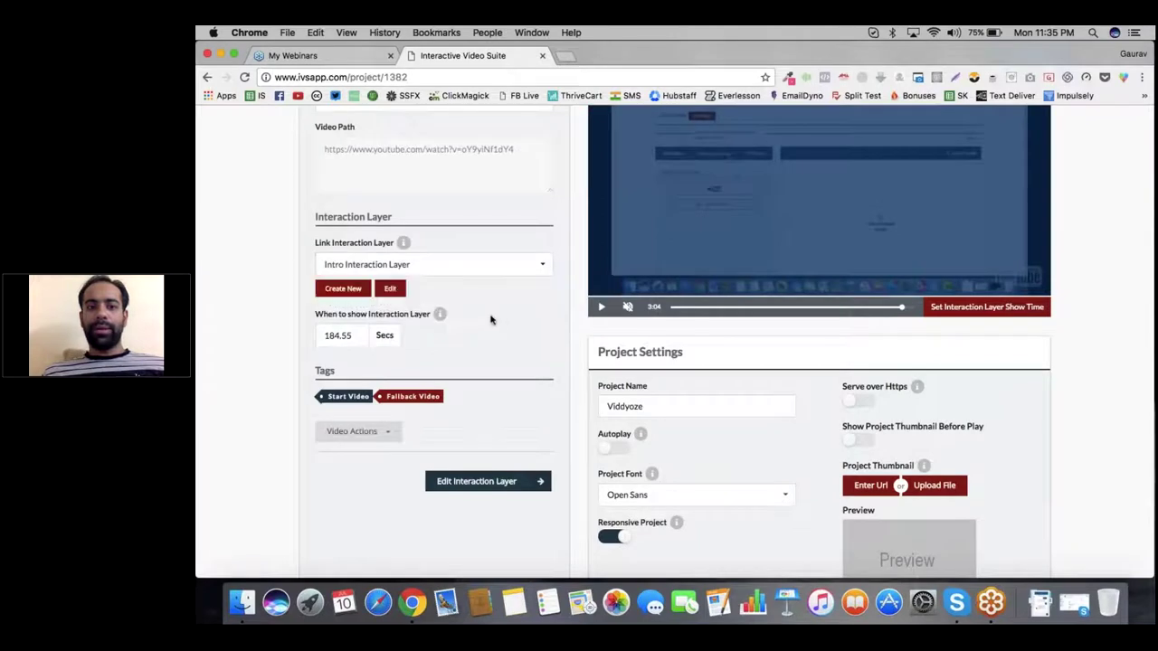
left_click_drag(346, 335, 308, 335)
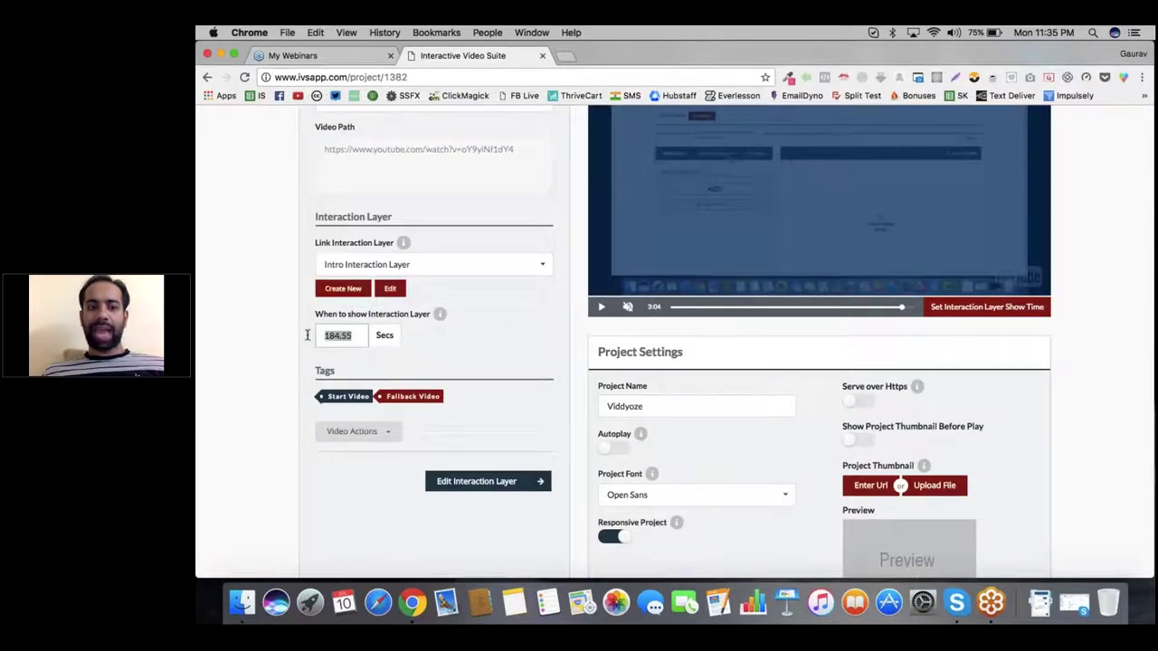
left_click(520, 324)
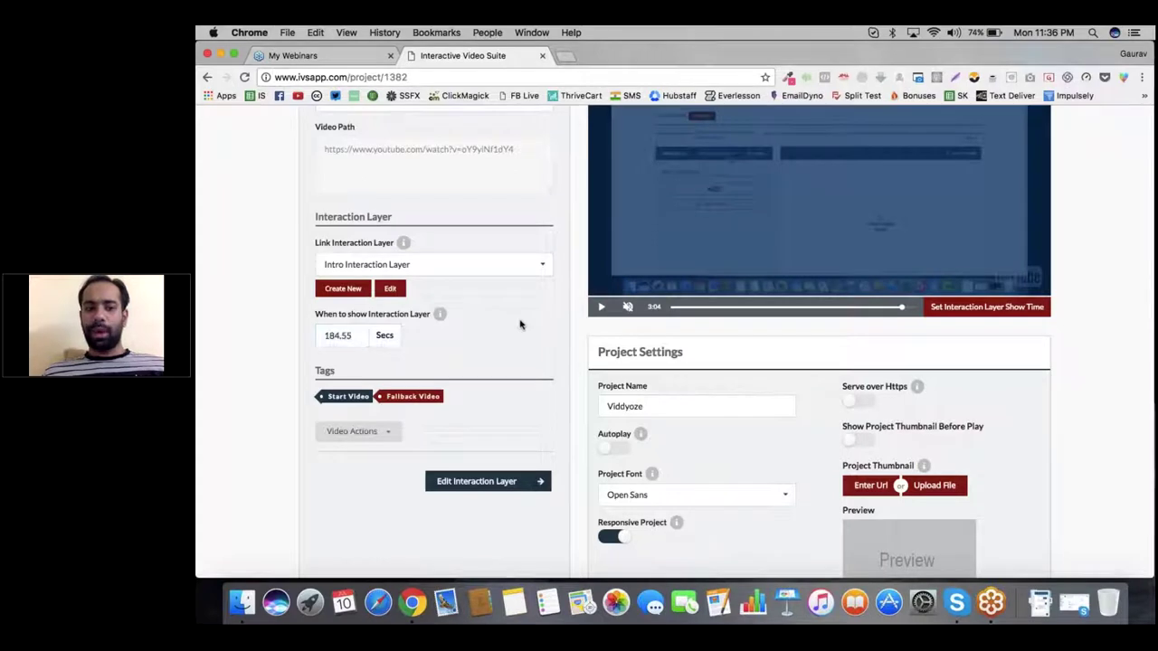
left_click(370, 432)
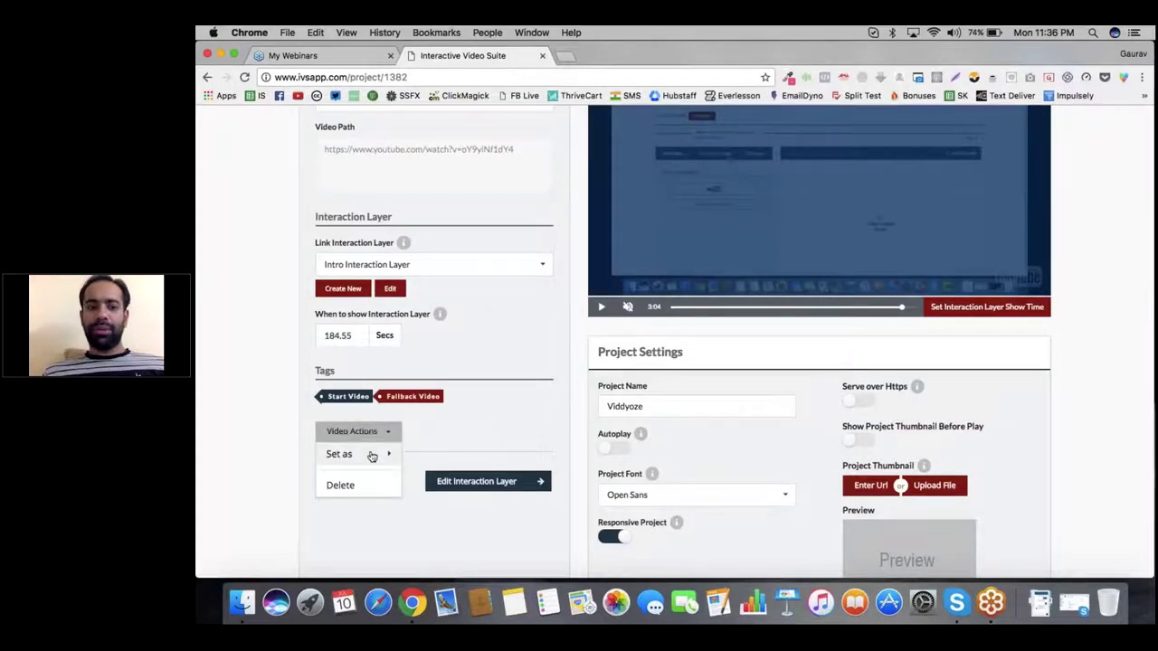
mouse_move(375, 457)
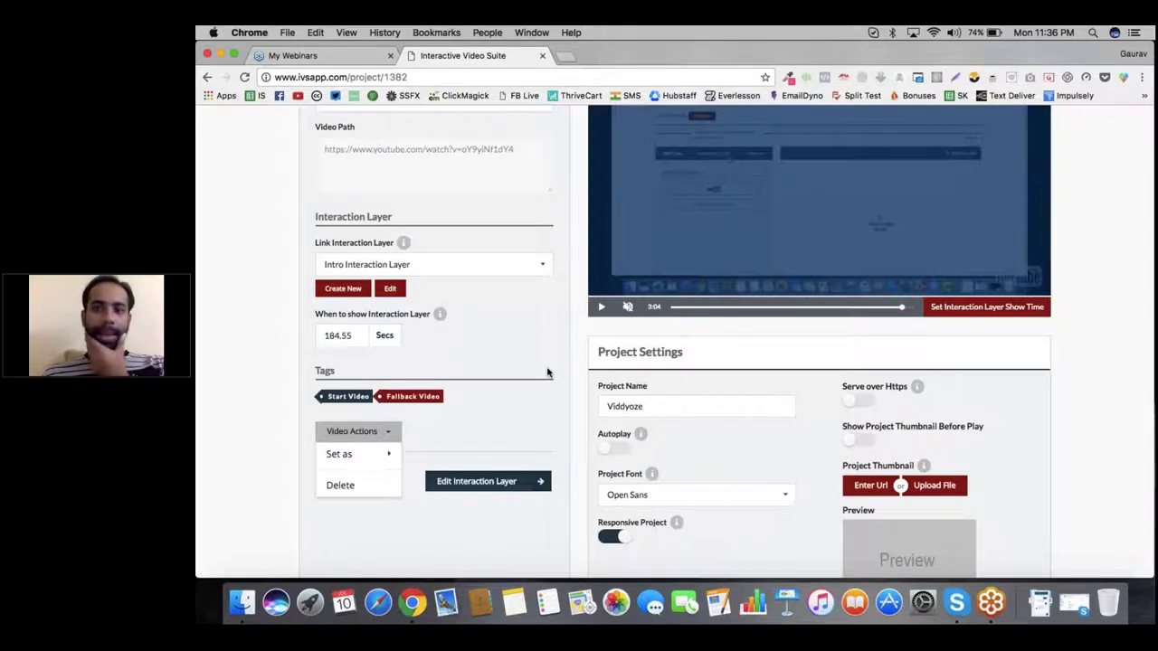
Switch to the interaction layer's Elements panel
scroll(548, 372, "down", 1)
scroll(547, 372, "down", 2)
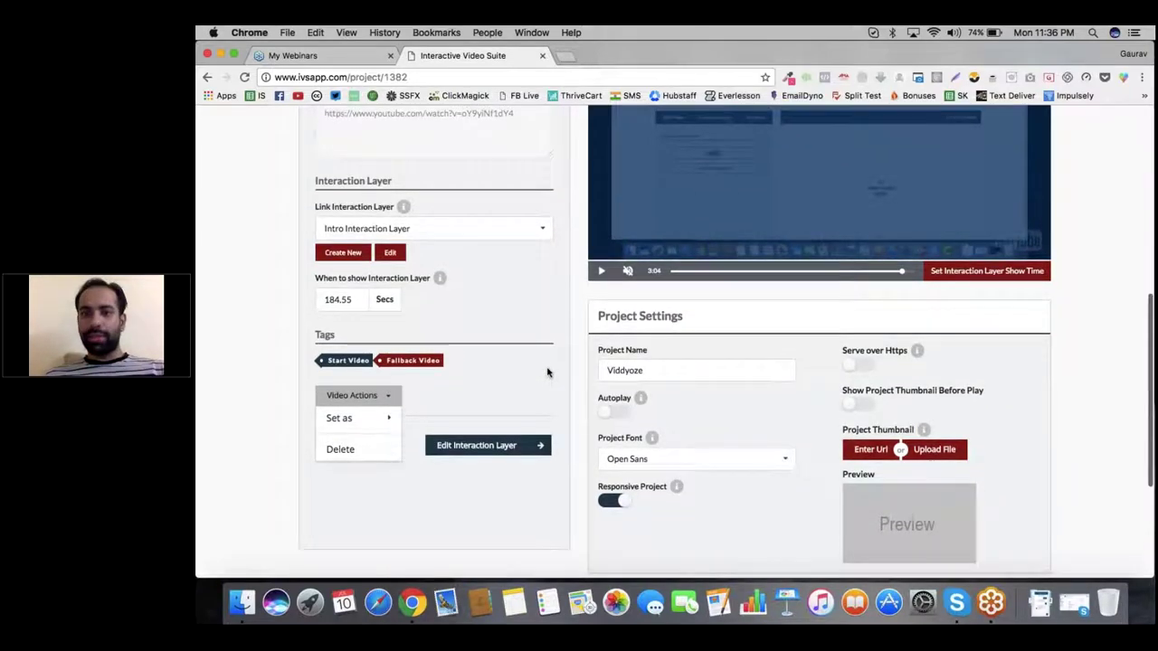
scroll(534, 362, "up", 2)
scroll(524, 354, "up", 1)
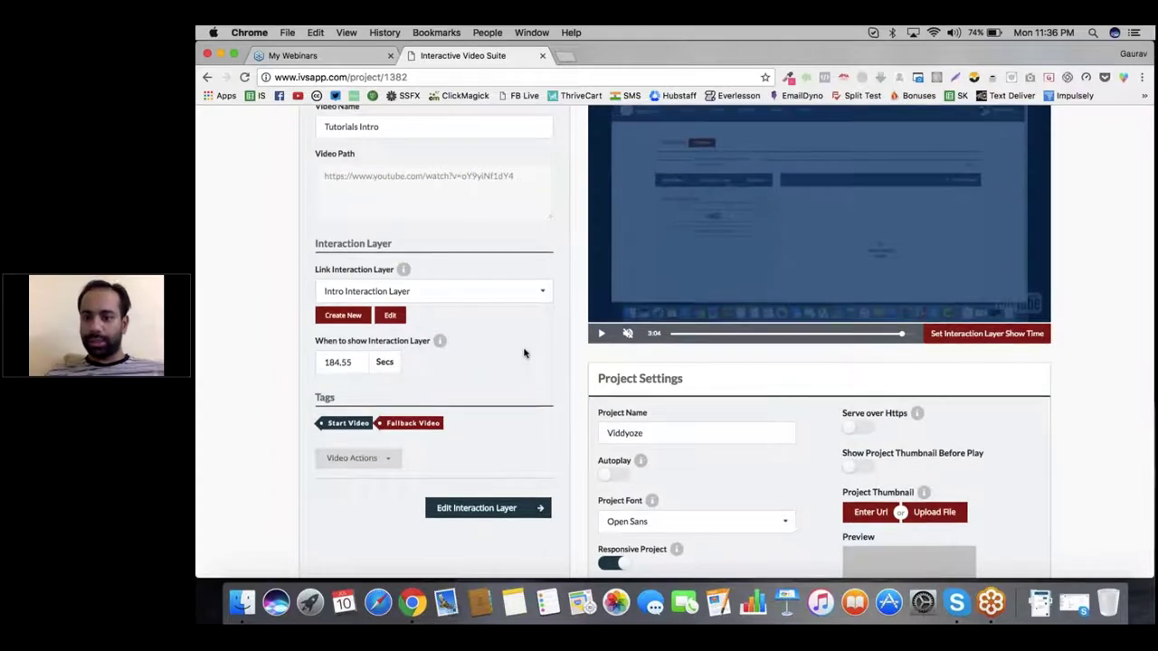
scroll(507, 348, "up", 3)
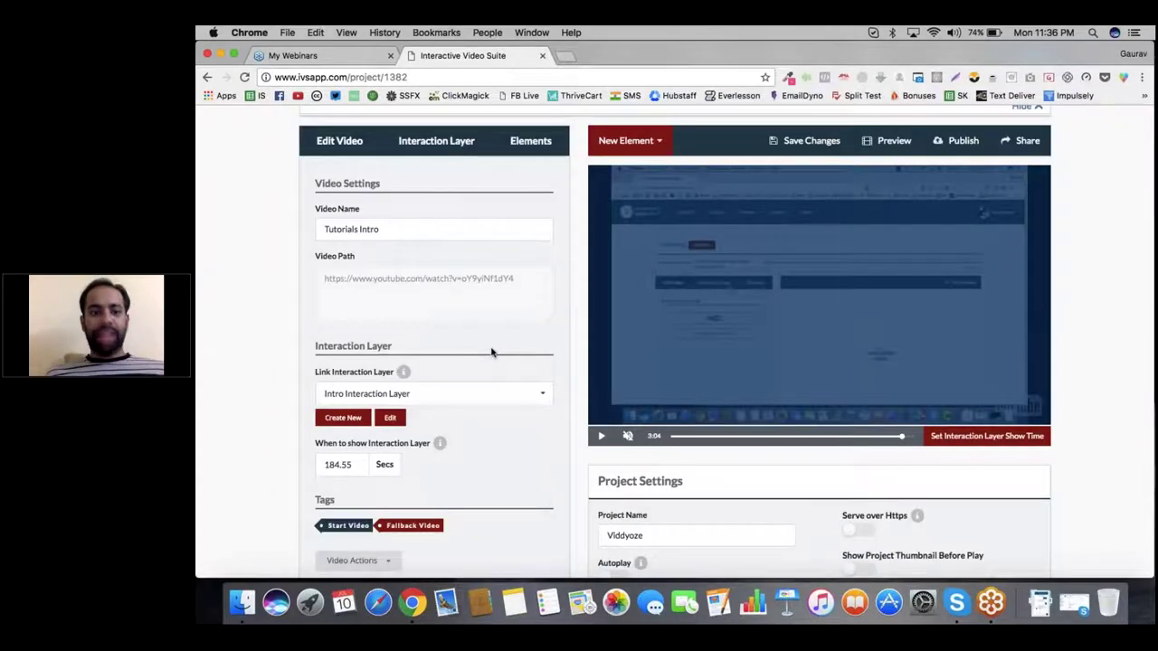
scroll(491, 353, "down", 2)
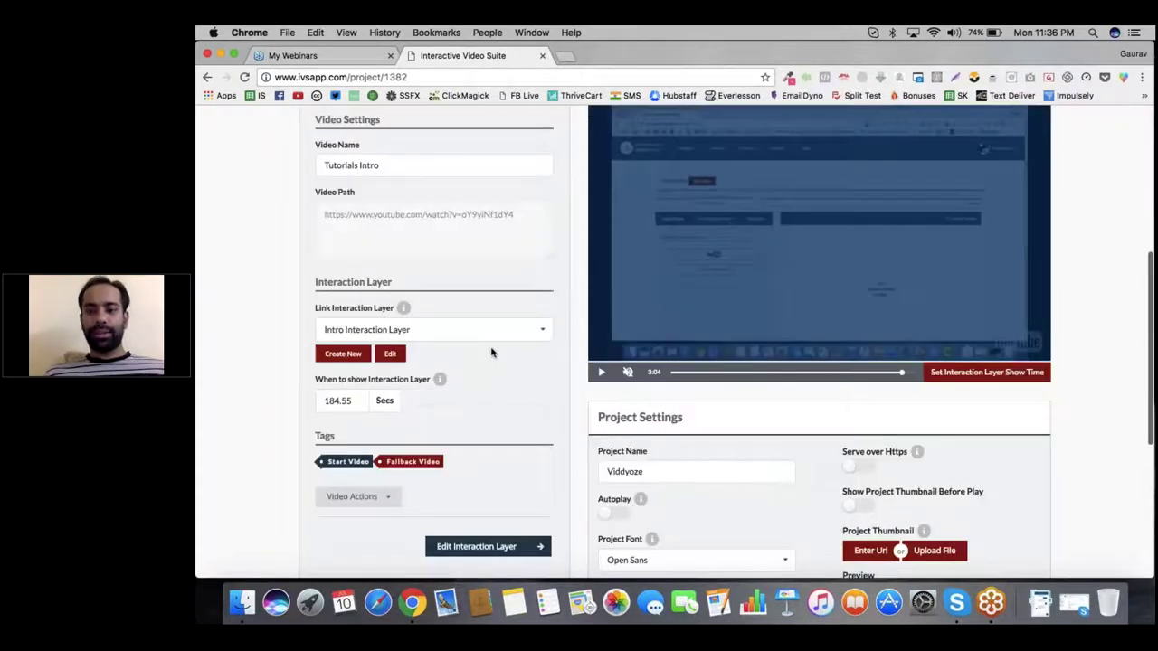
scroll(491, 353, "down", 1)
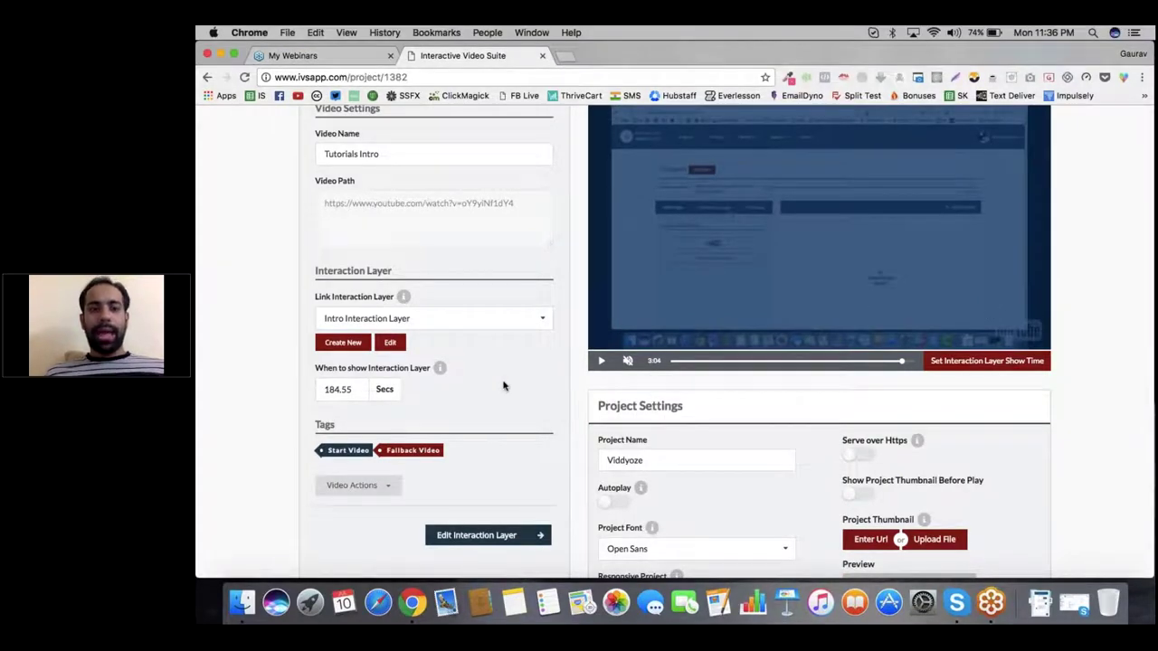
scroll(504, 387, "up", 1)
scroll(504, 386, "up", 3)
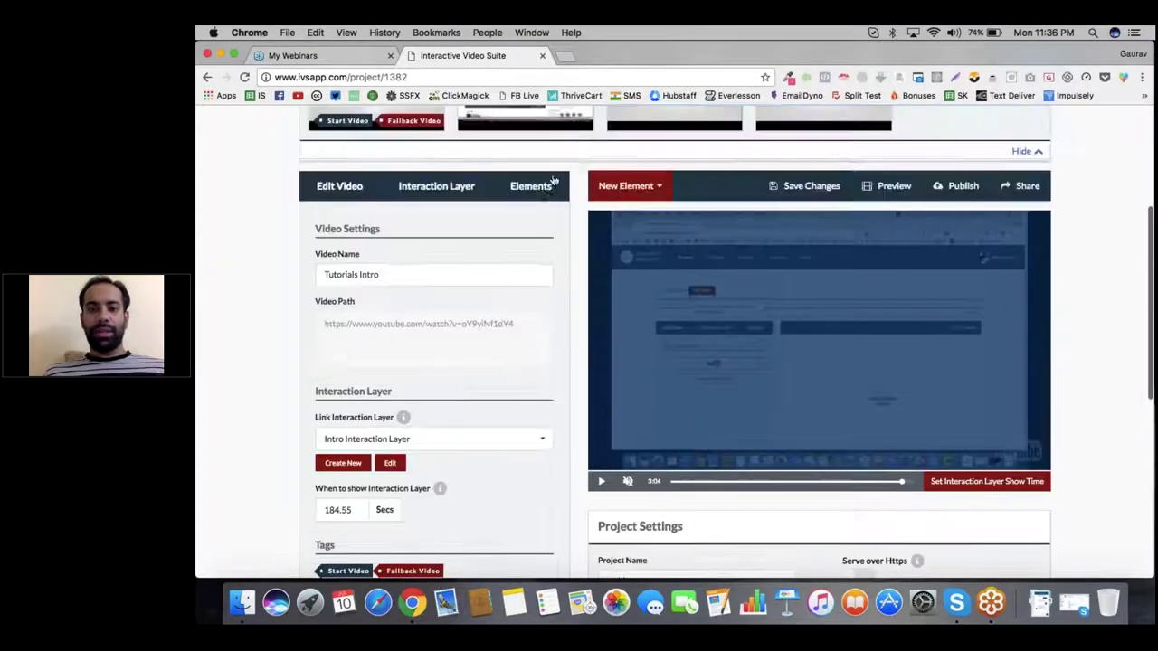
left_click(543, 188)
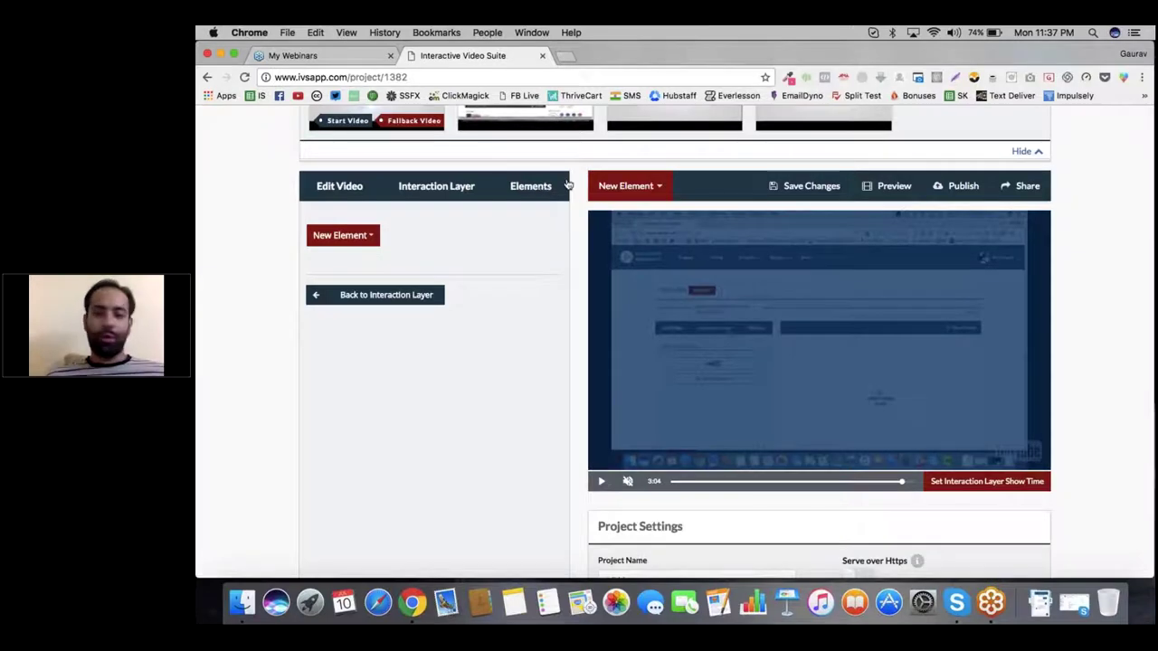
Show the New Element types: Button, Text, Clickable Image, Static Image and HotSpot
left_click(656, 191)
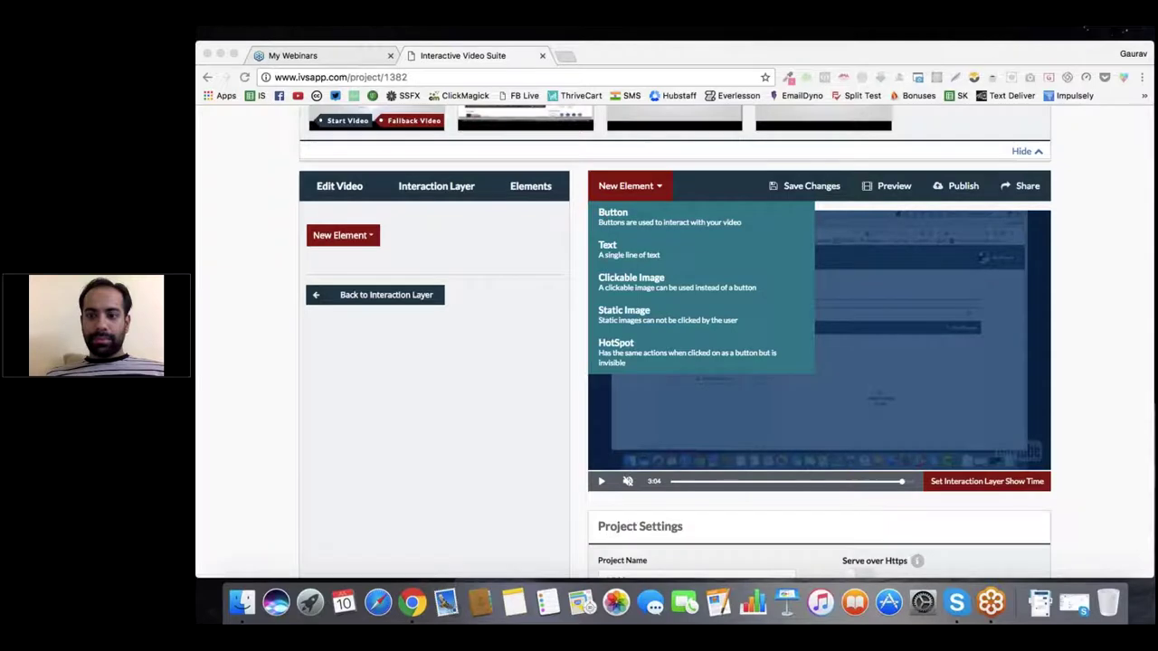
Add a Text element and move it to the top centre of the video
left_click(536, 300)
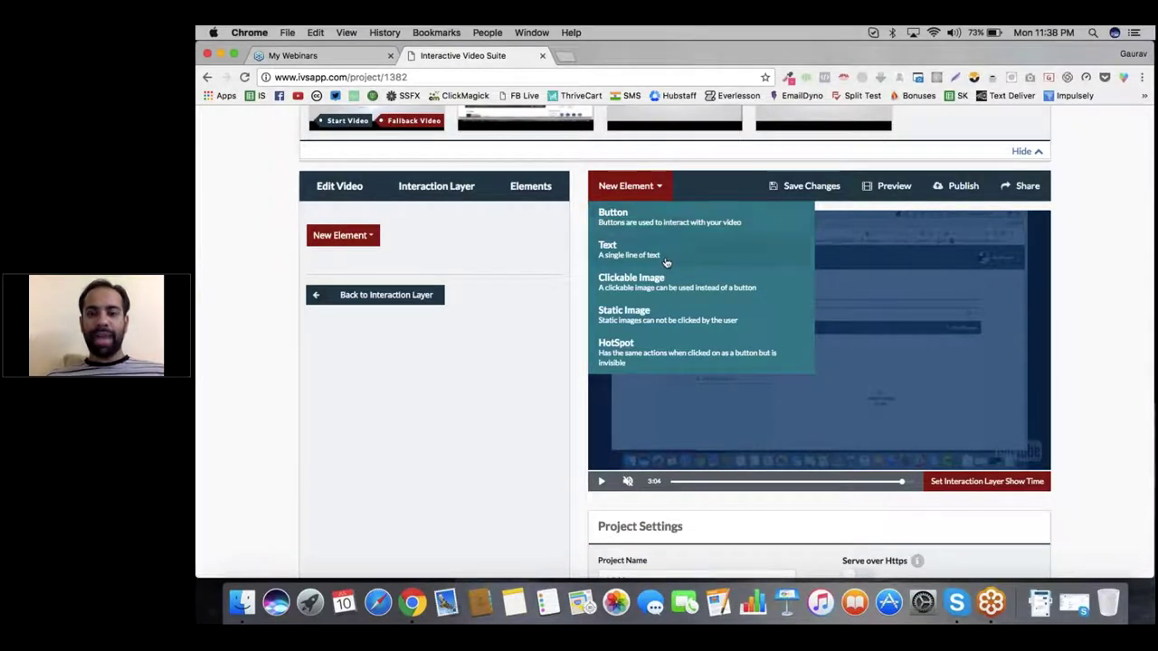
left_click(667, 258)
left_click_drag(700, 246, 852, 288)
Rename the text element to 'Chose Next'
left_click(531, 275)
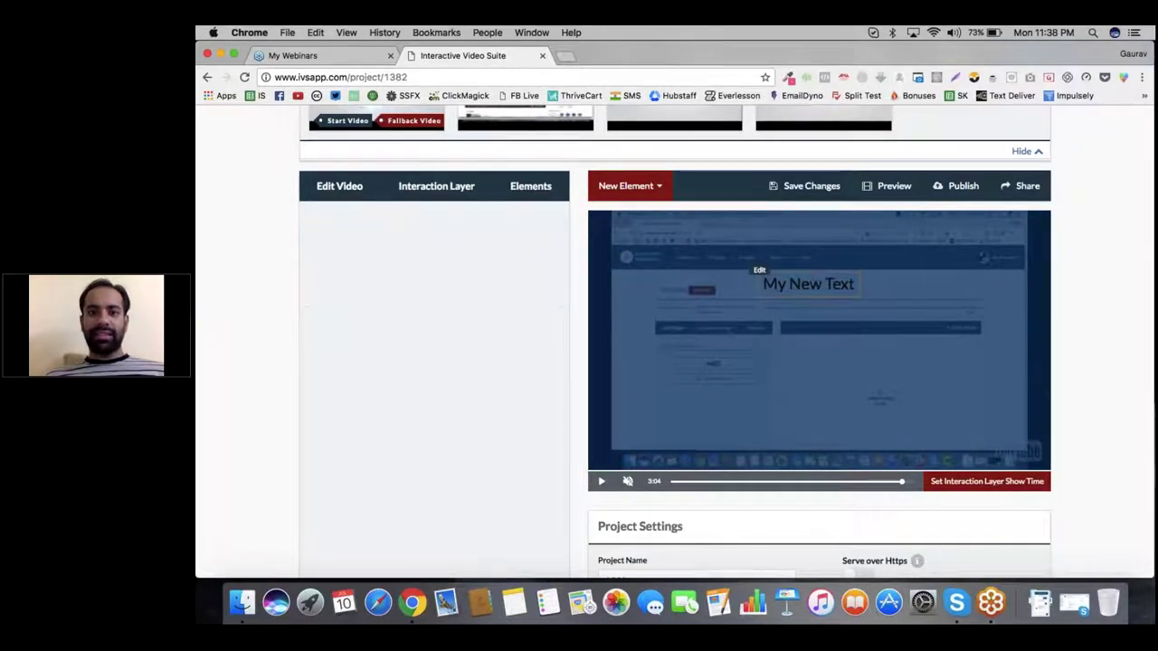
left_click_drag(416, 258, 311, 259)
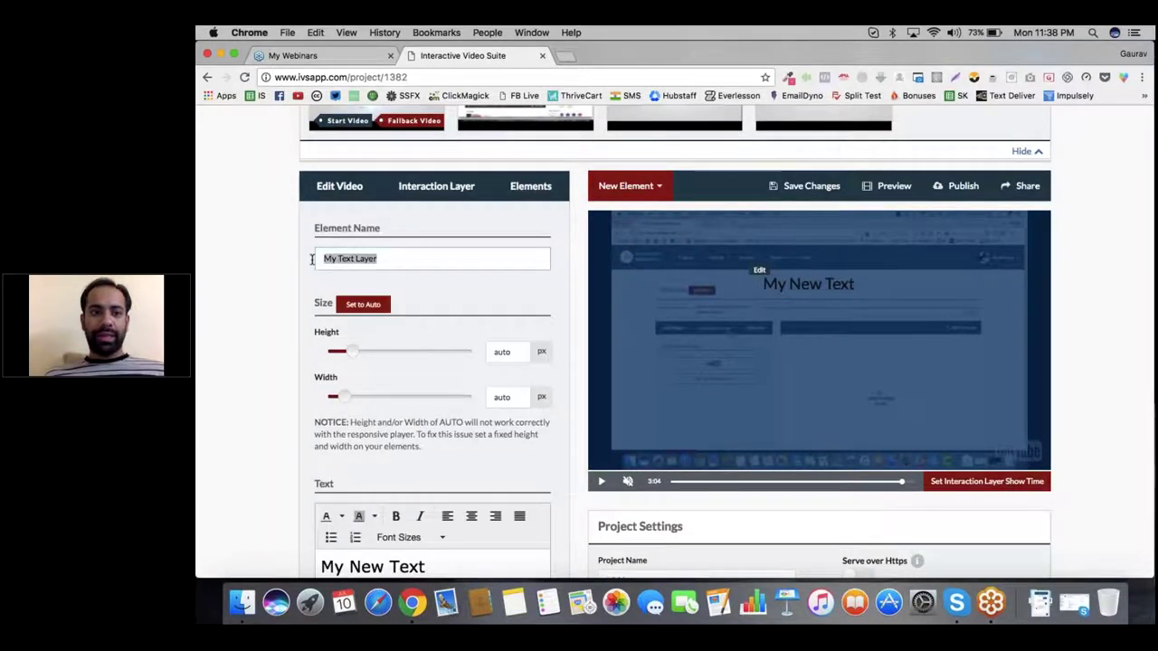
type("Chos")
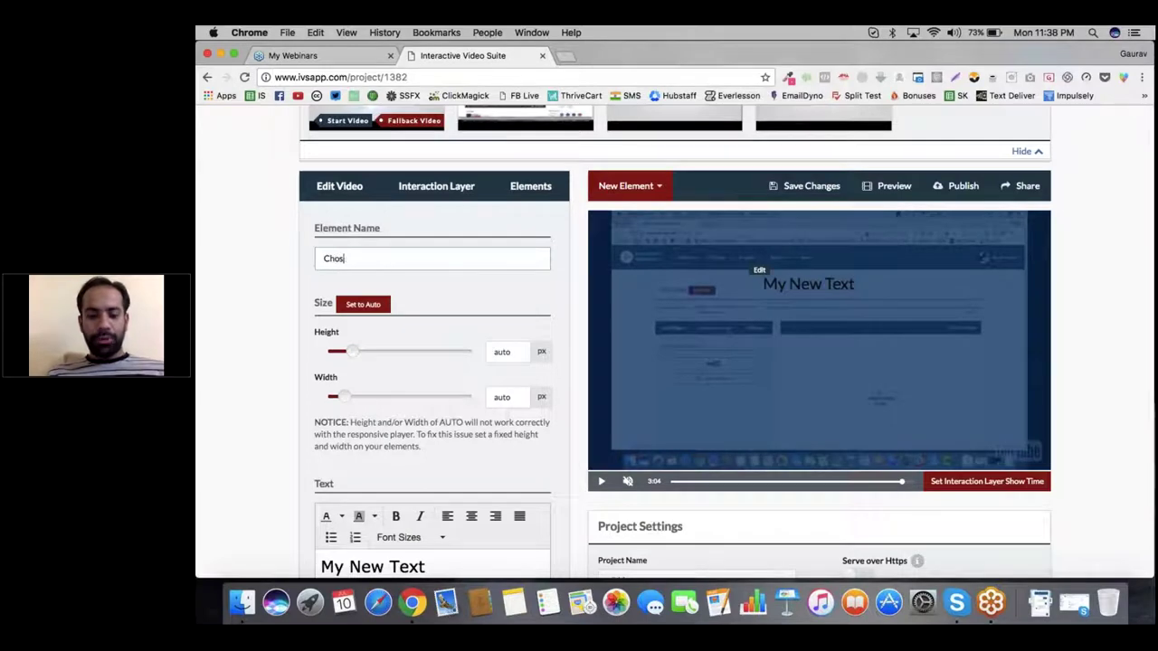
type("e Next")
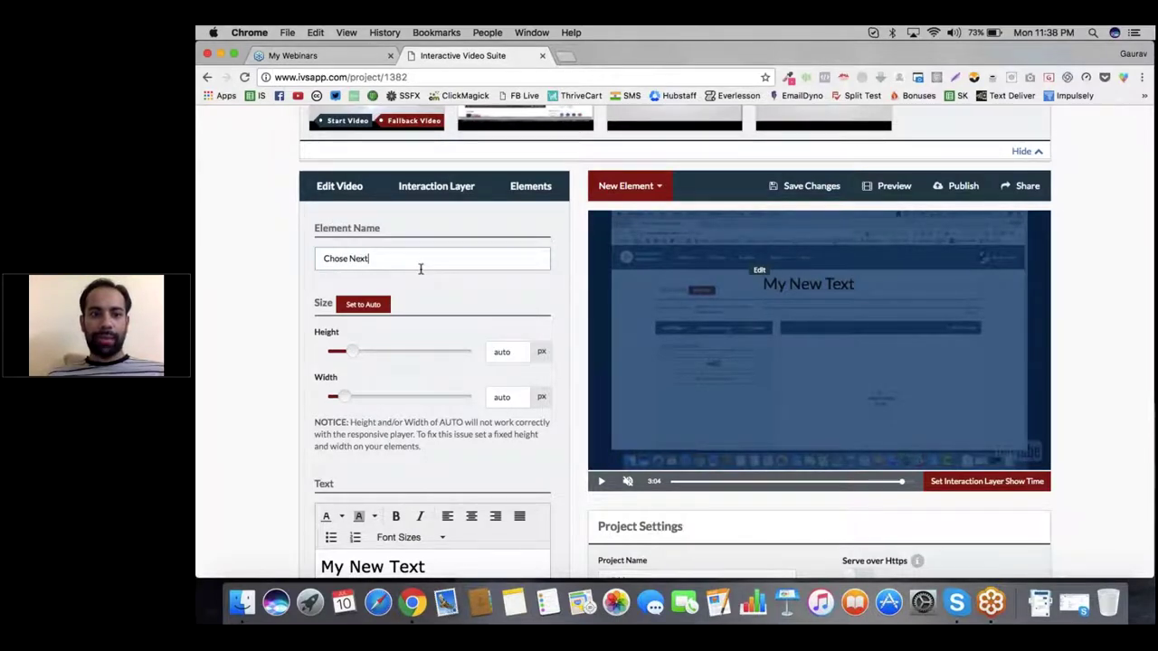
scroll(421, 269, "down", 3)
scroll(674, 344, "down", 1)
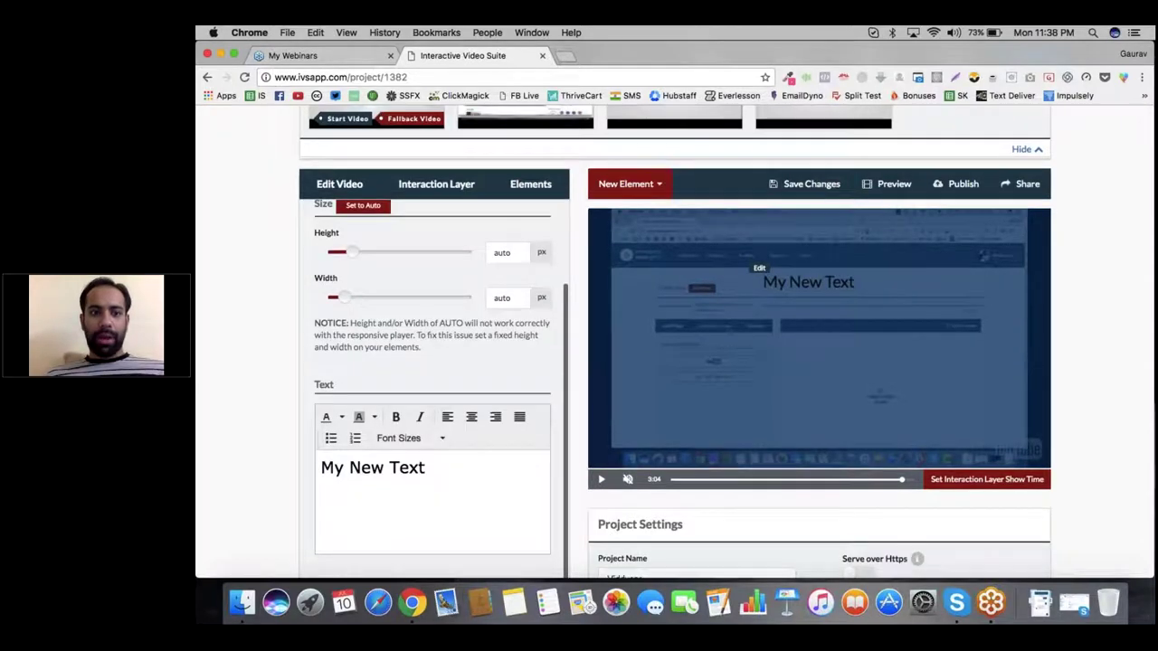
Change the caption to 'Chose what you want to do now?' and reposition it higher and left
scroll(674, 362, "down", 5)
key("ctrl+a")
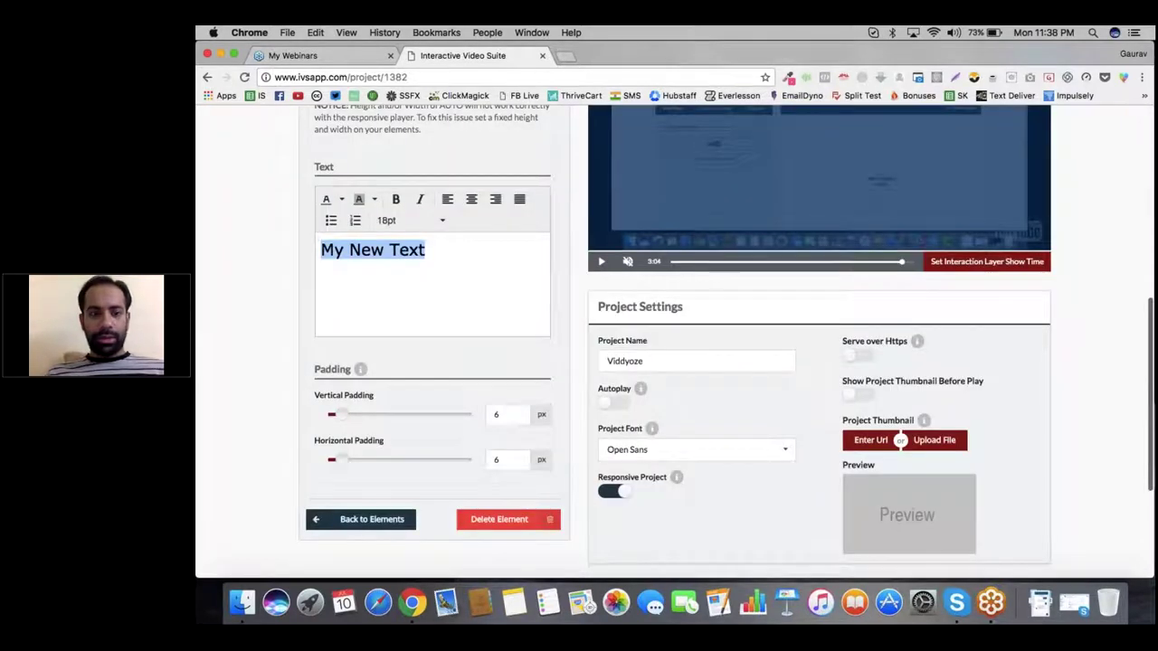
type("Chose what you ")
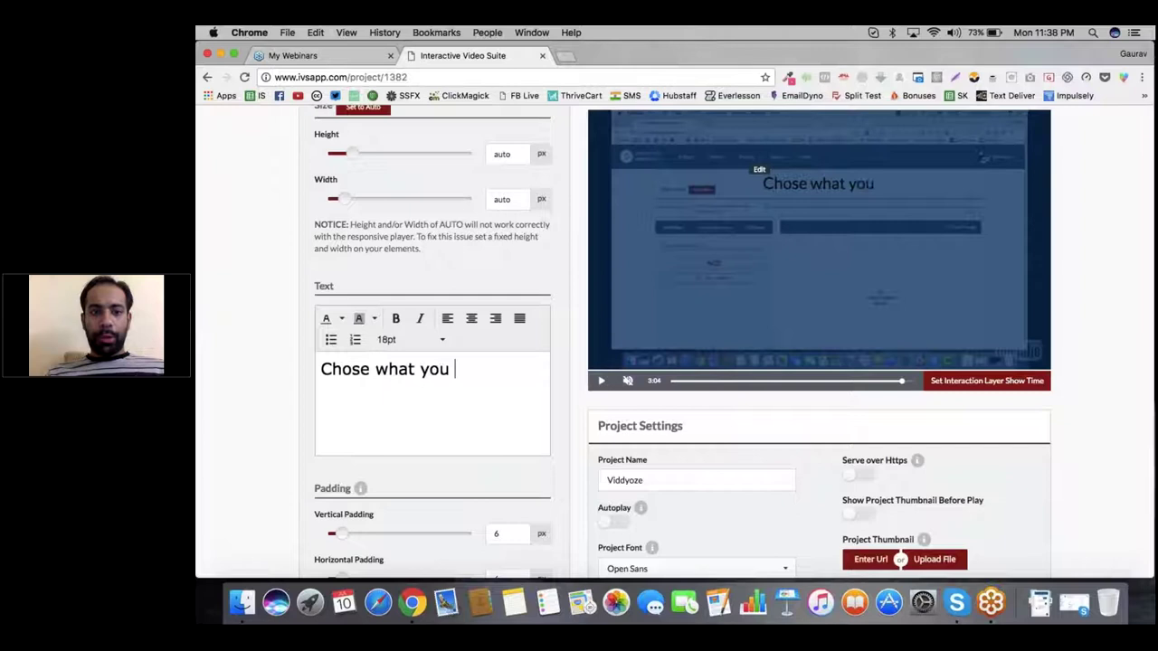
type("want to do n")
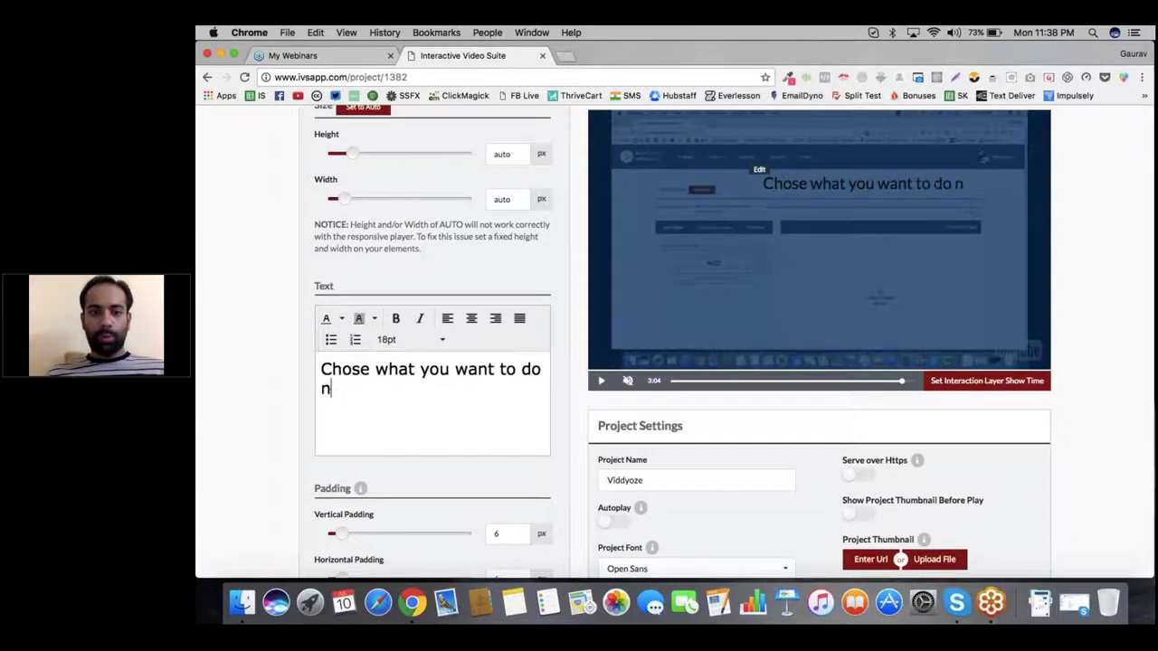
type("ow?")
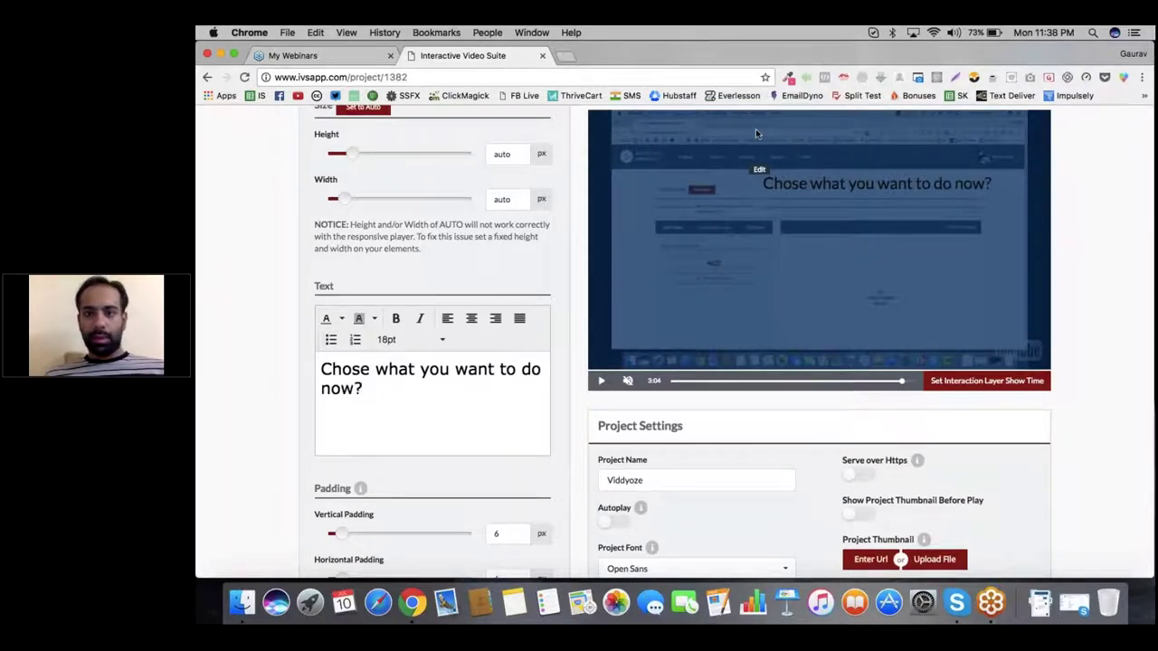
left_click_drag(793, 187, 734, 184)
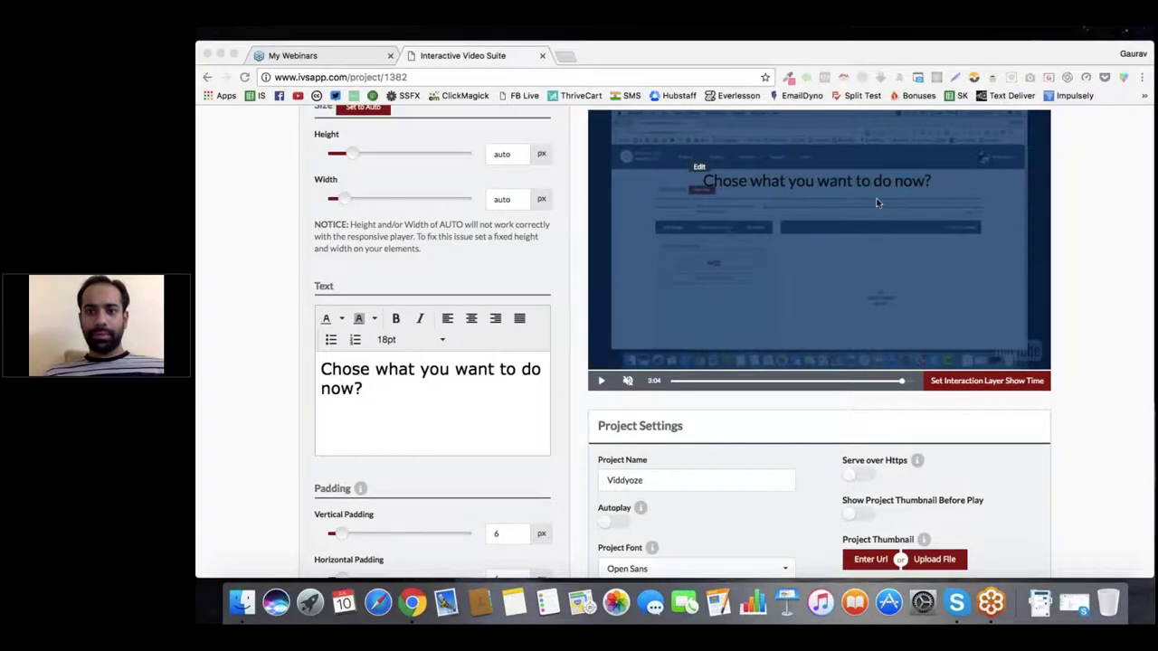
left_click_drag(843, 181, 839, 156)
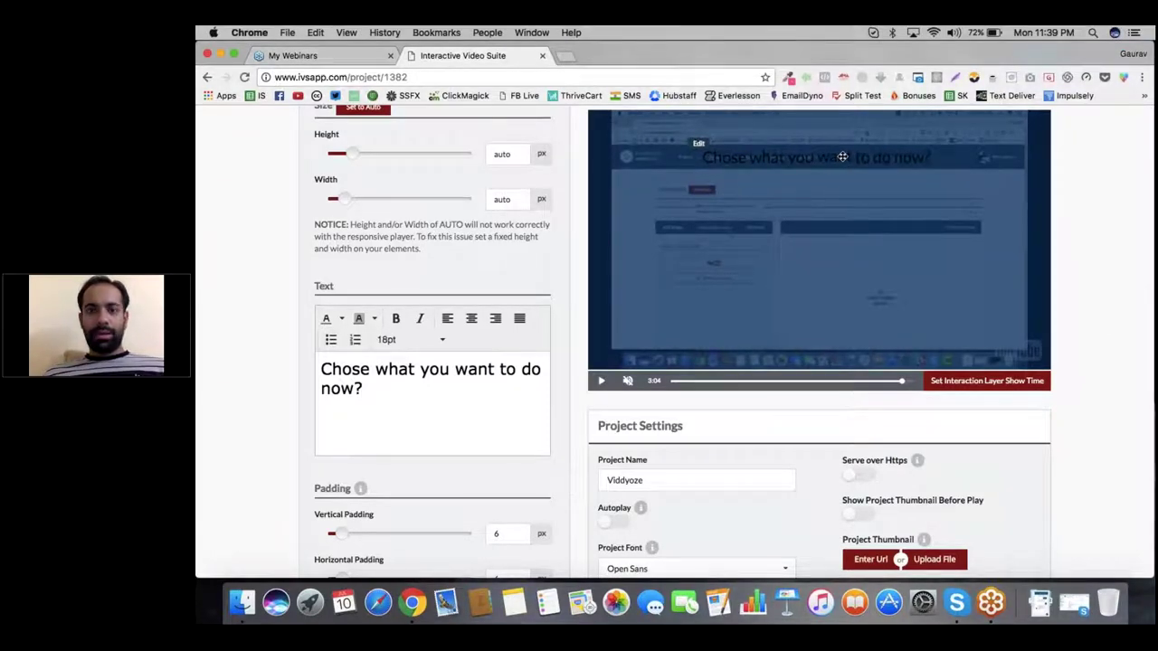
Set the caption's font colour to white via the custom colour picker
triple_click(413, 383)
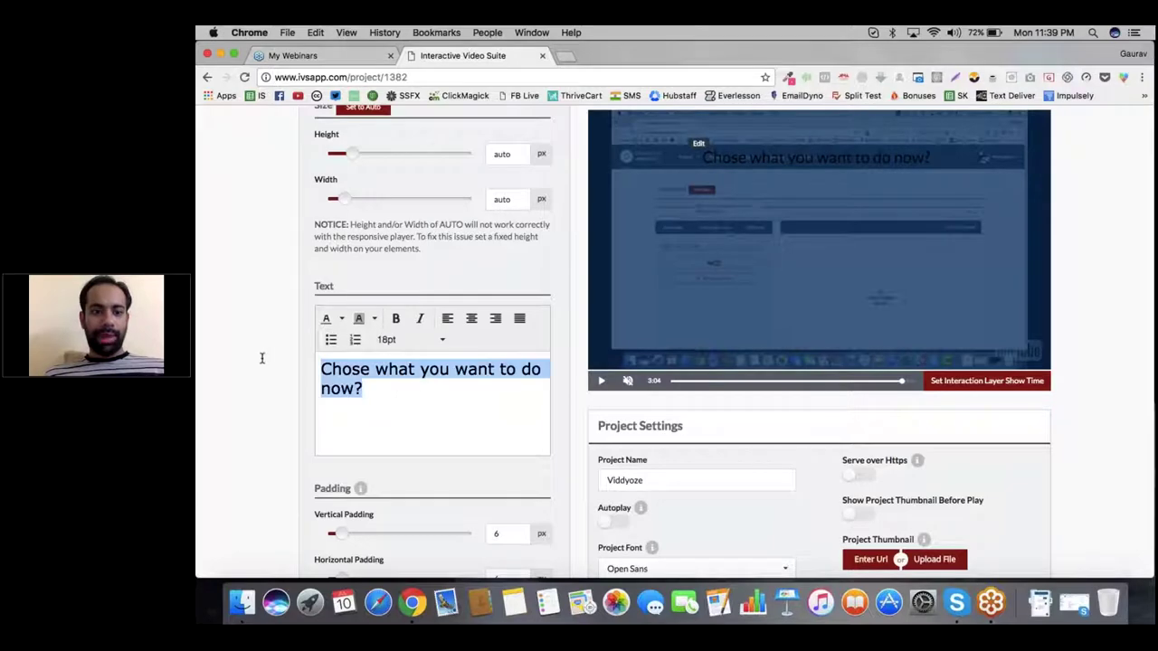
left_click(342, 318)
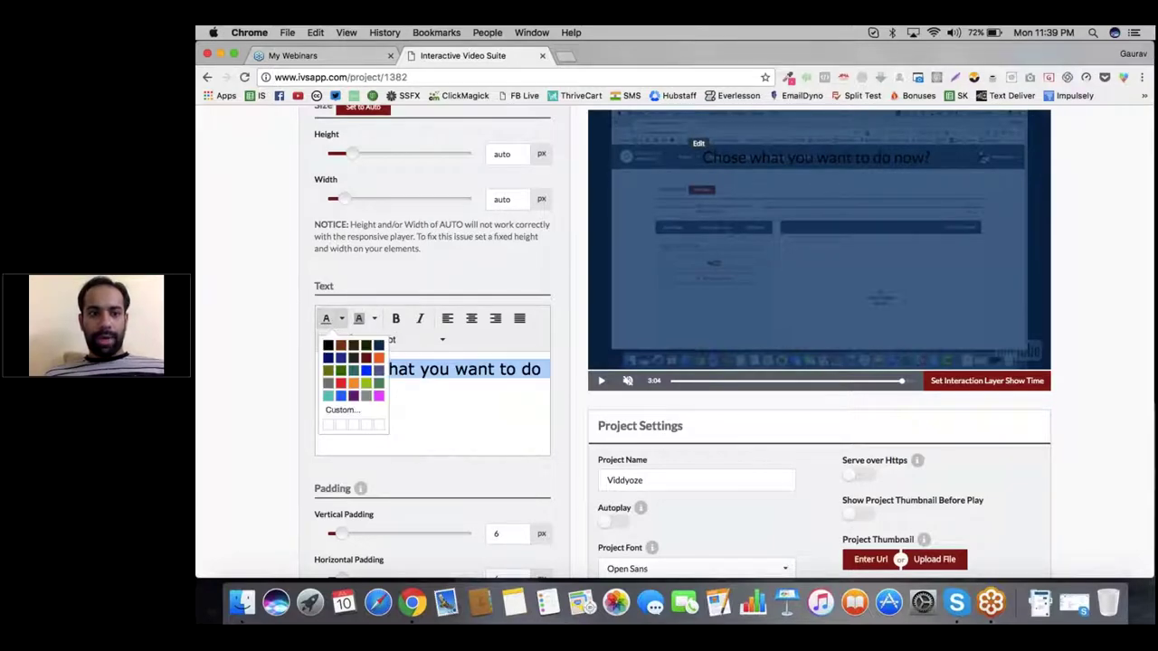
left_click(354, 383)
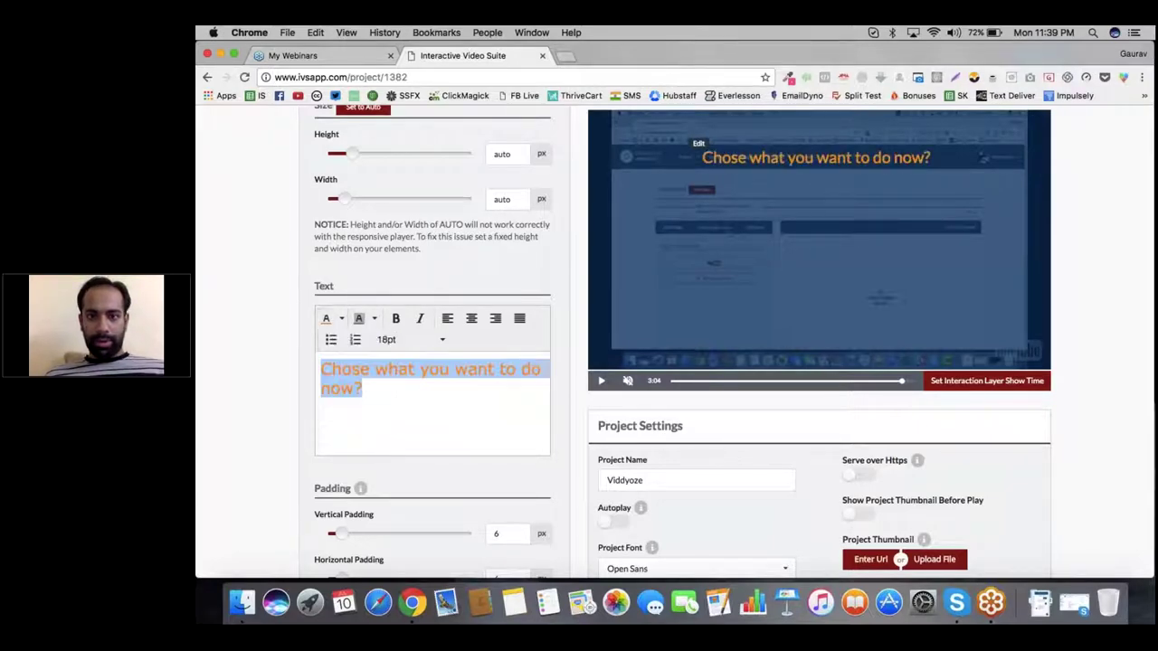
left_click(341, 323)
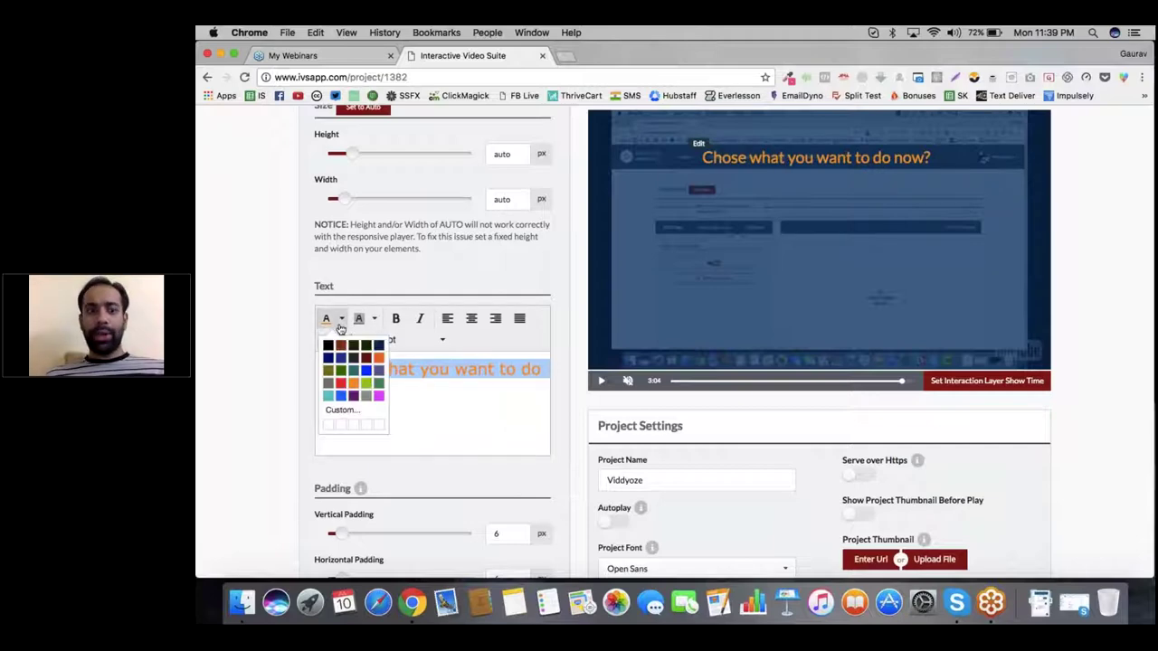
left_click(367, 383)
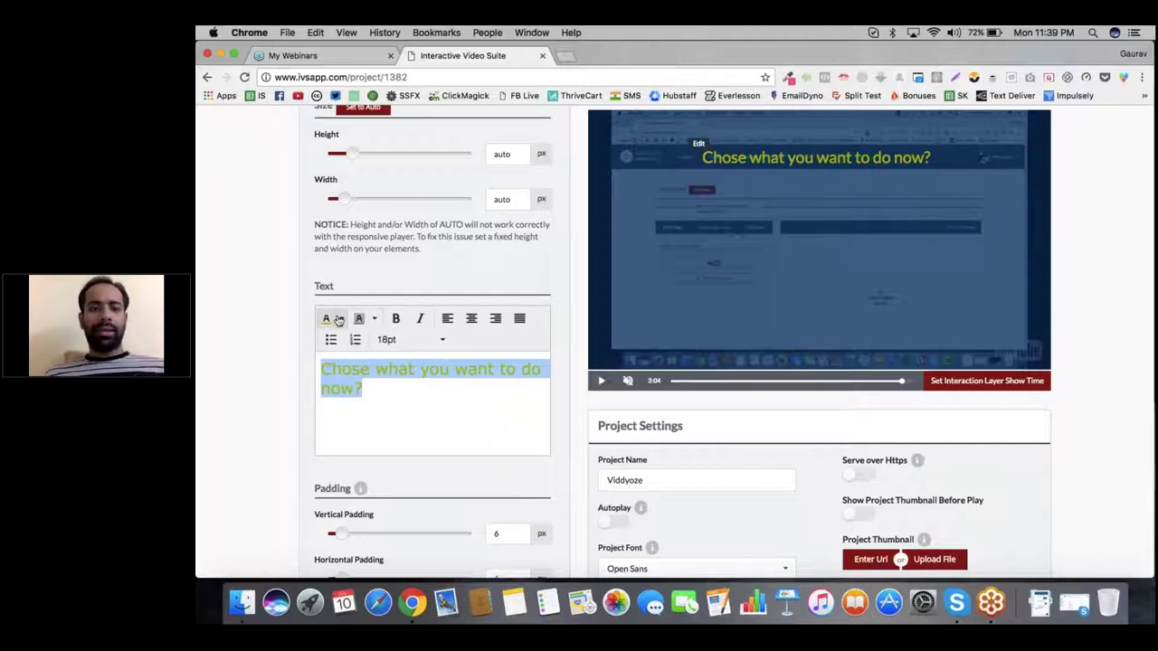
left_click(341, 319)
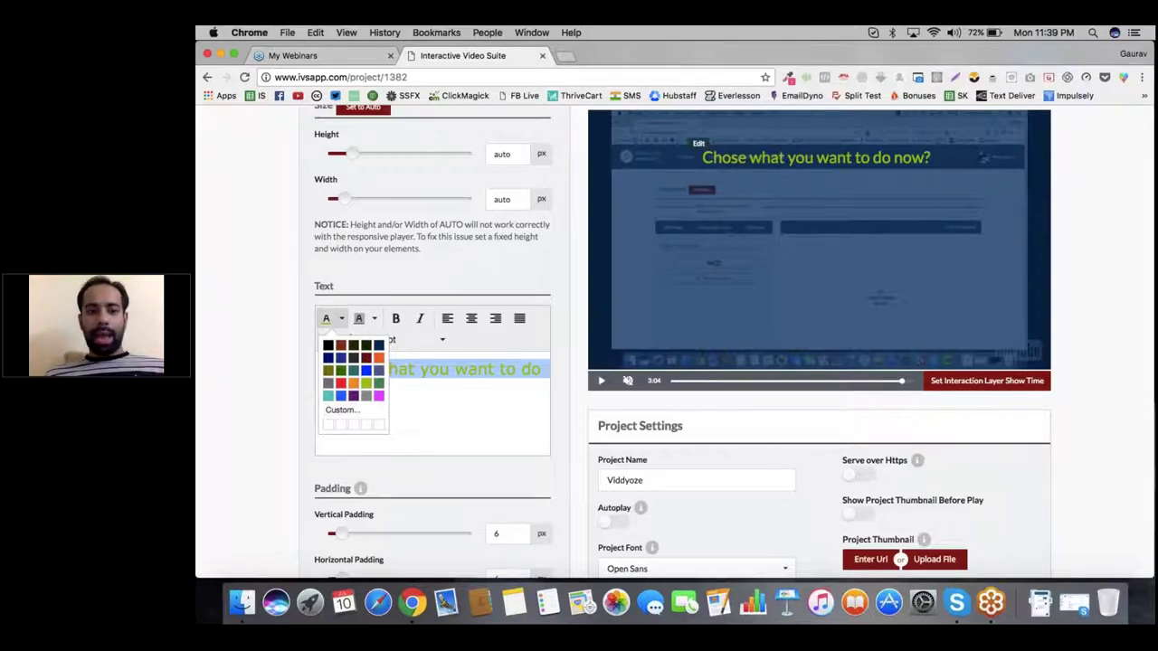
left_click(344, 410)
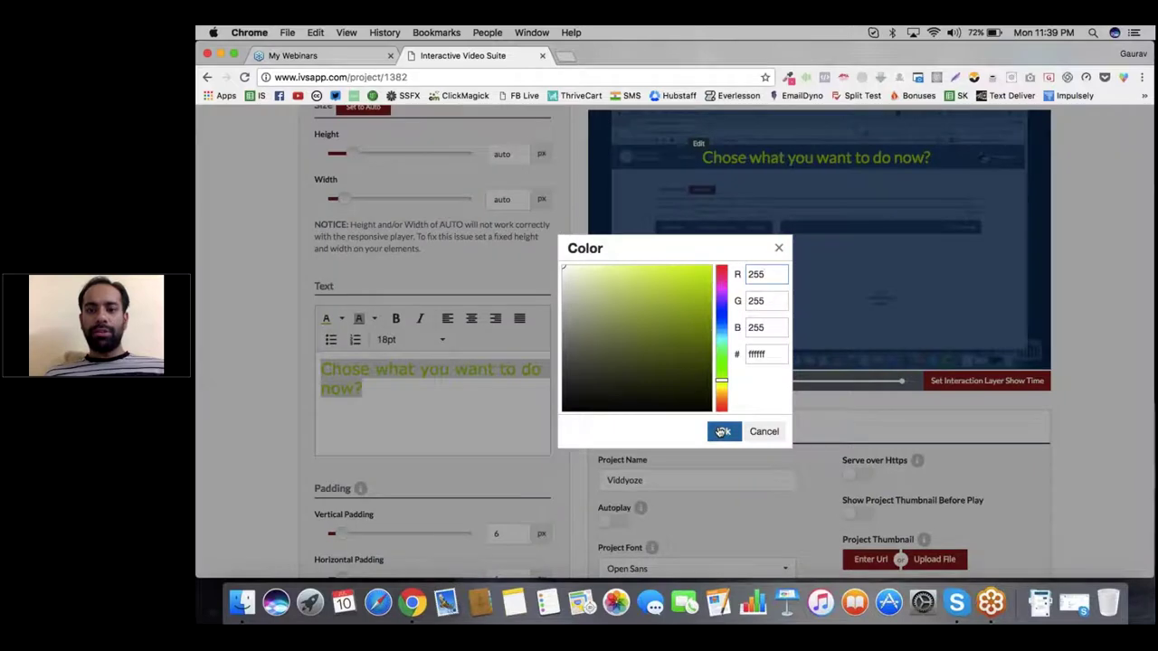
left_click(722, 432)
Keep the caption font size at 18pt
left_click(482, 407)
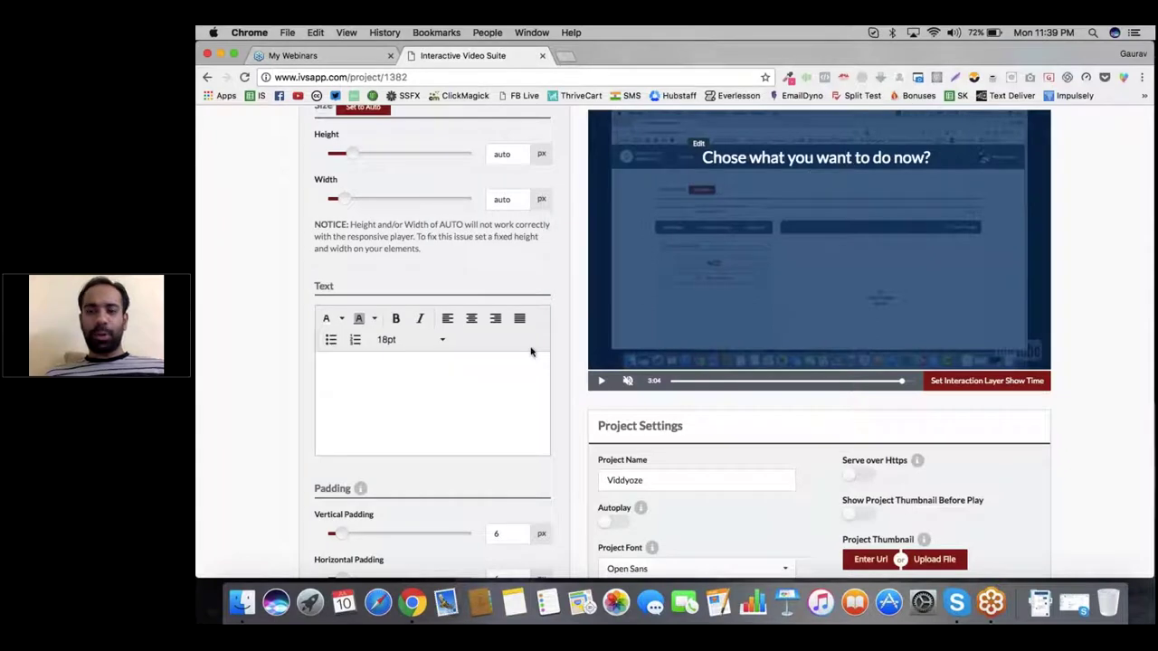
left_click_drag(426, 395, 298, 329)
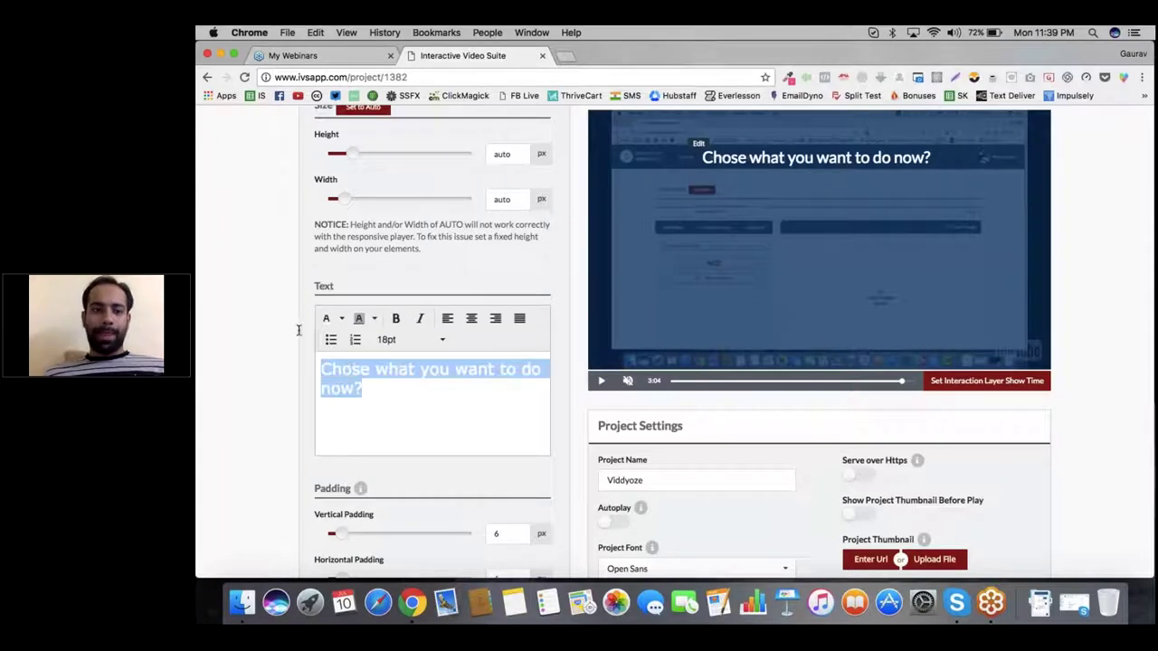
left_click(412, 342)
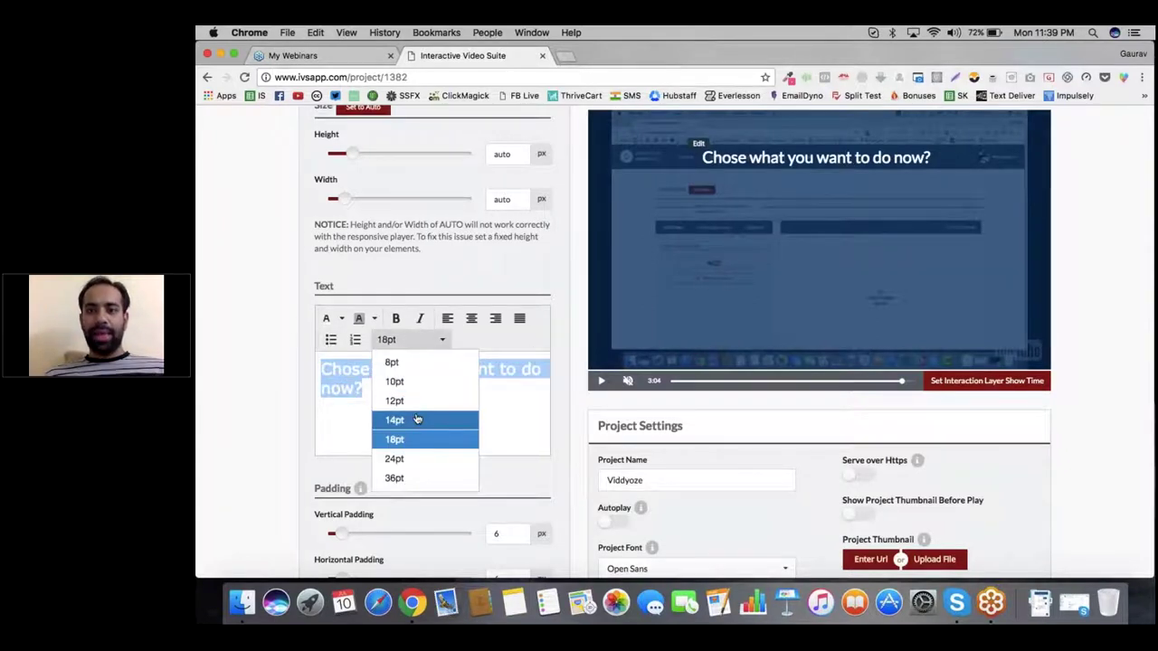
left_click(398, 439)
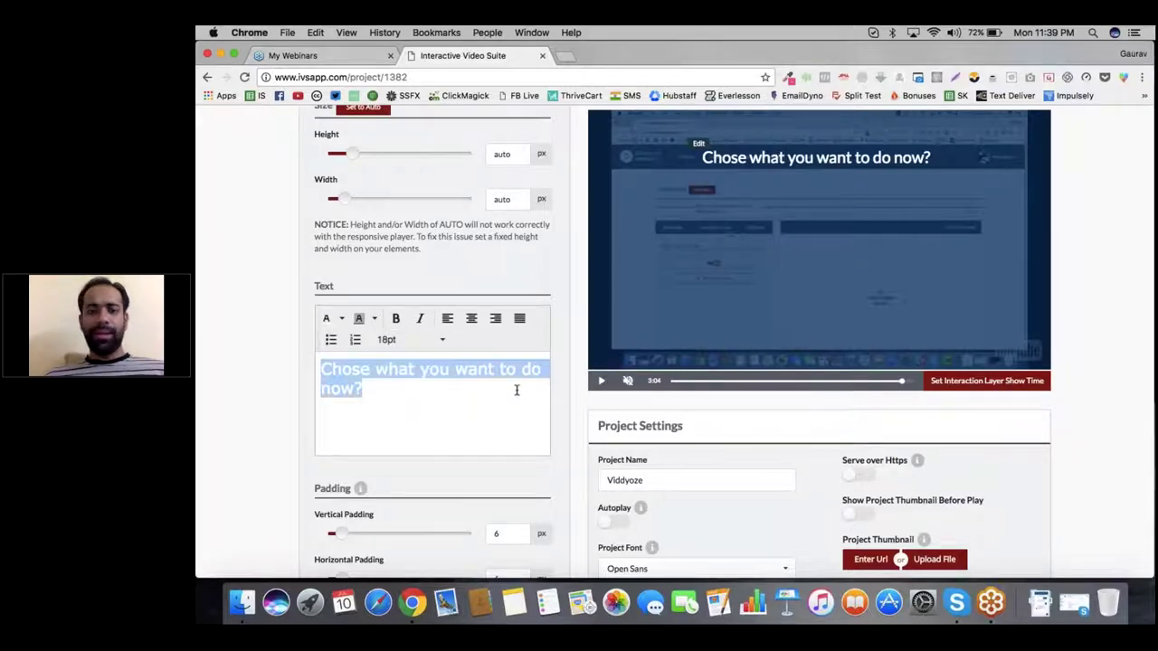
key("BackSpace")
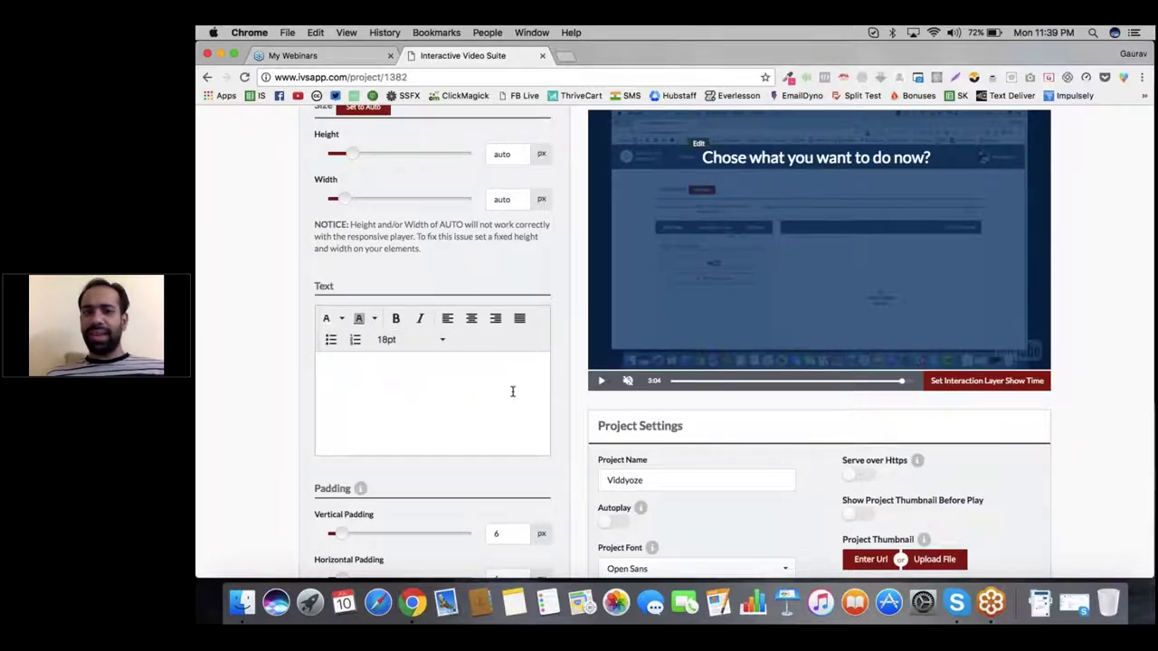
Add a Clickable Image element to the interaction layer
scroll(513, 390, "down", 4)
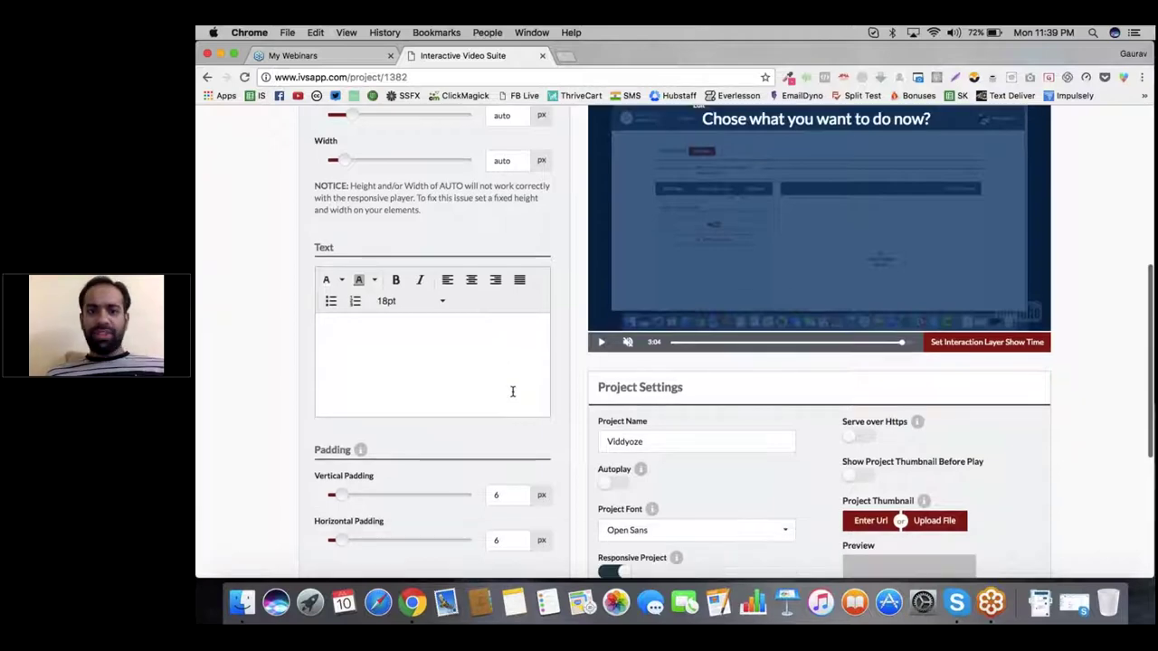
scroll(675, 341, "up", 5)
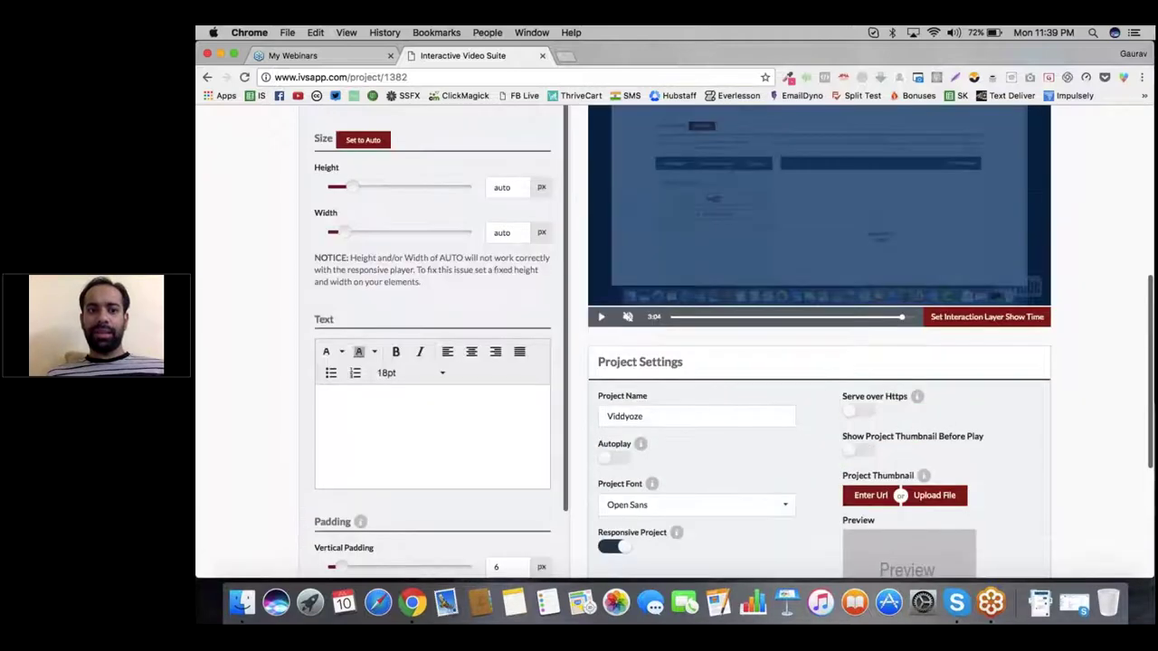
scroll(442, 244, "up", 4)
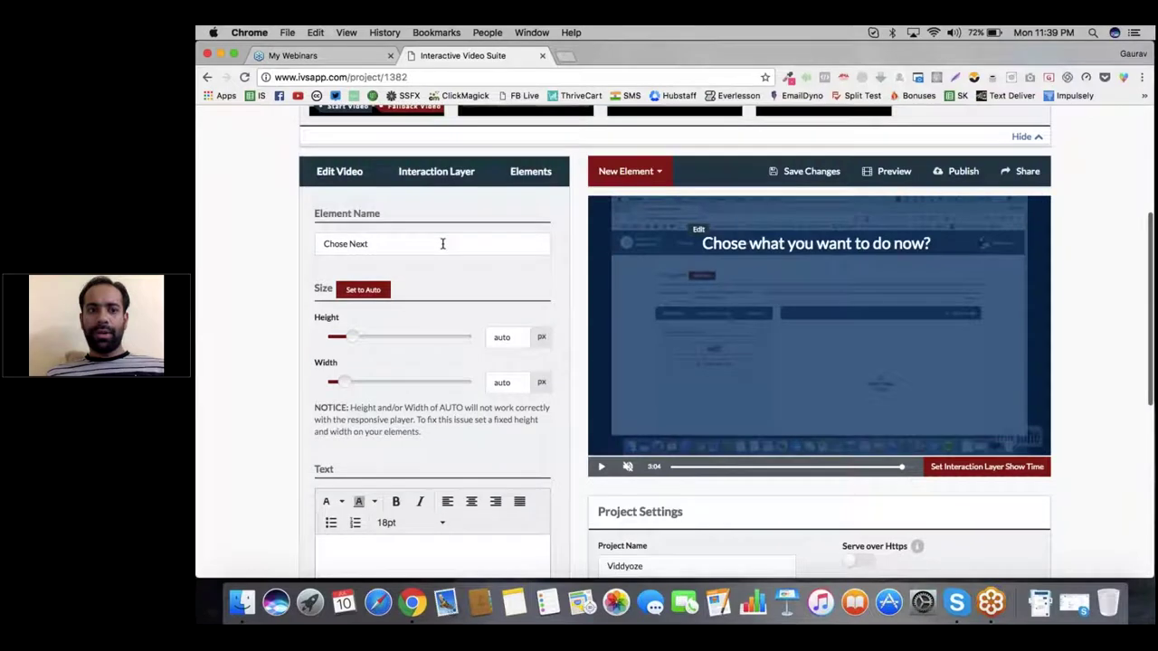
scroll(443, 244, "down", 3)
scroll(442, 243, "down", 3)
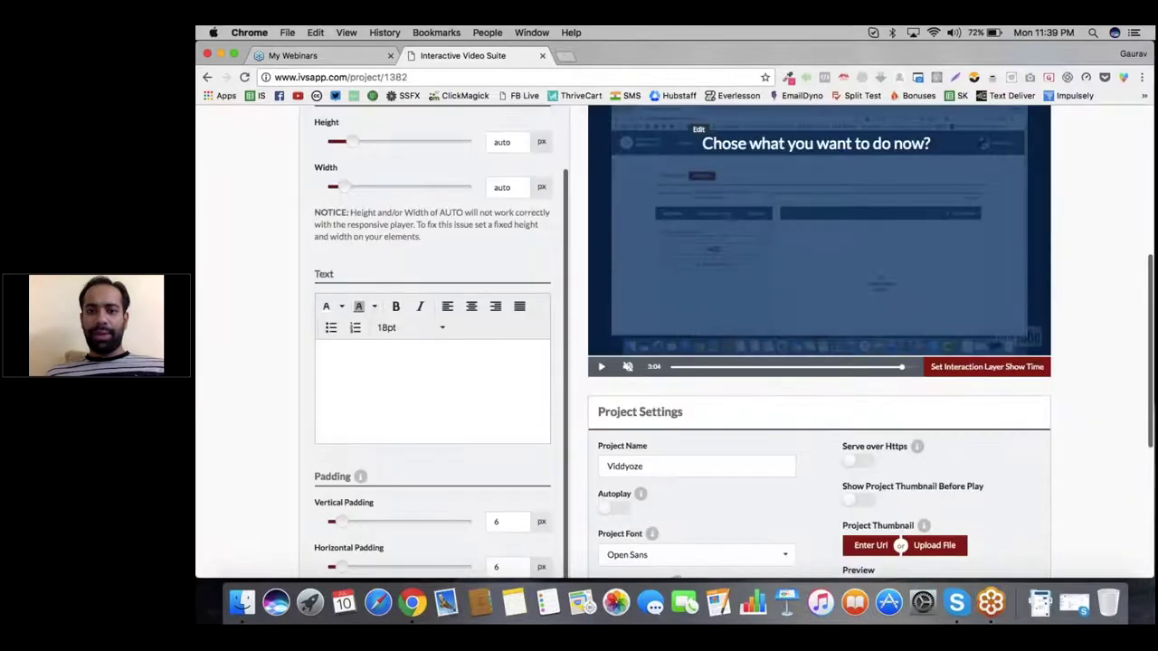
scroll(453, 299, "down", 4)
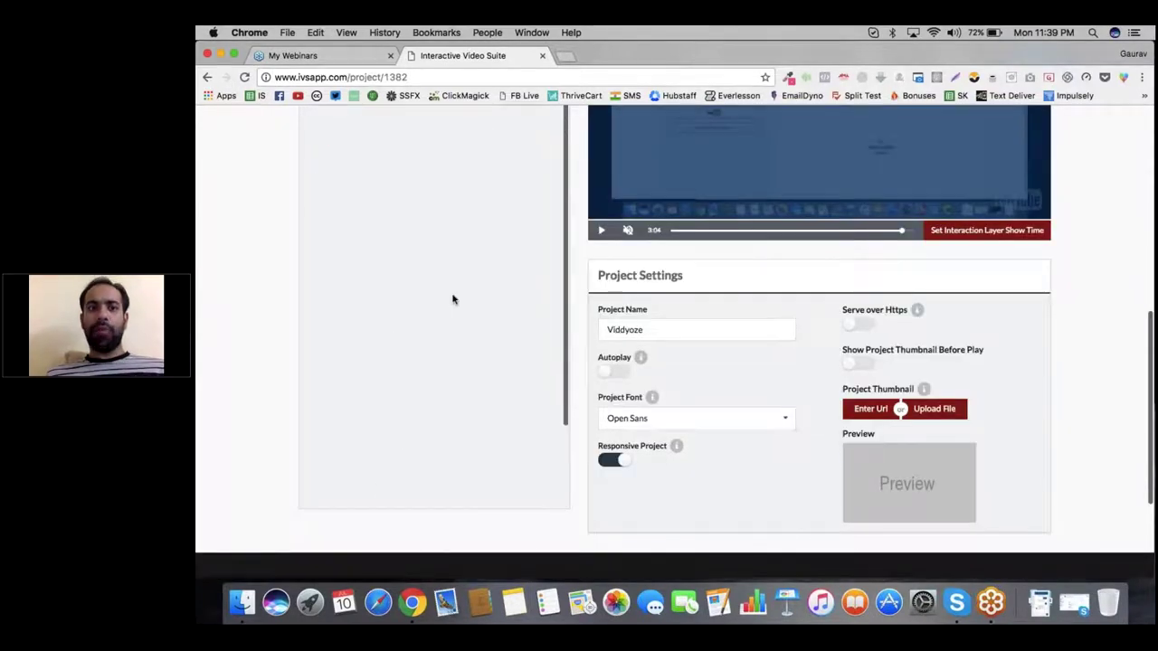
scroll(453, 300, "up", 3)
scroll(453, 300, "up", 3)
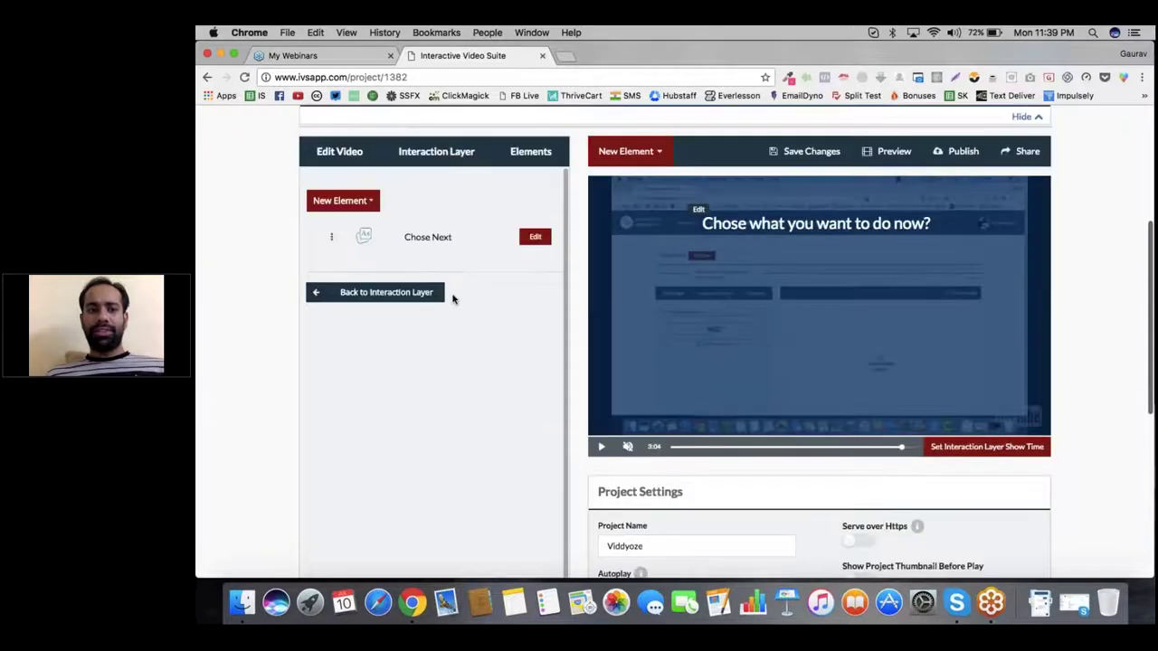
left_click(343, 202)
left_click(371, 291)
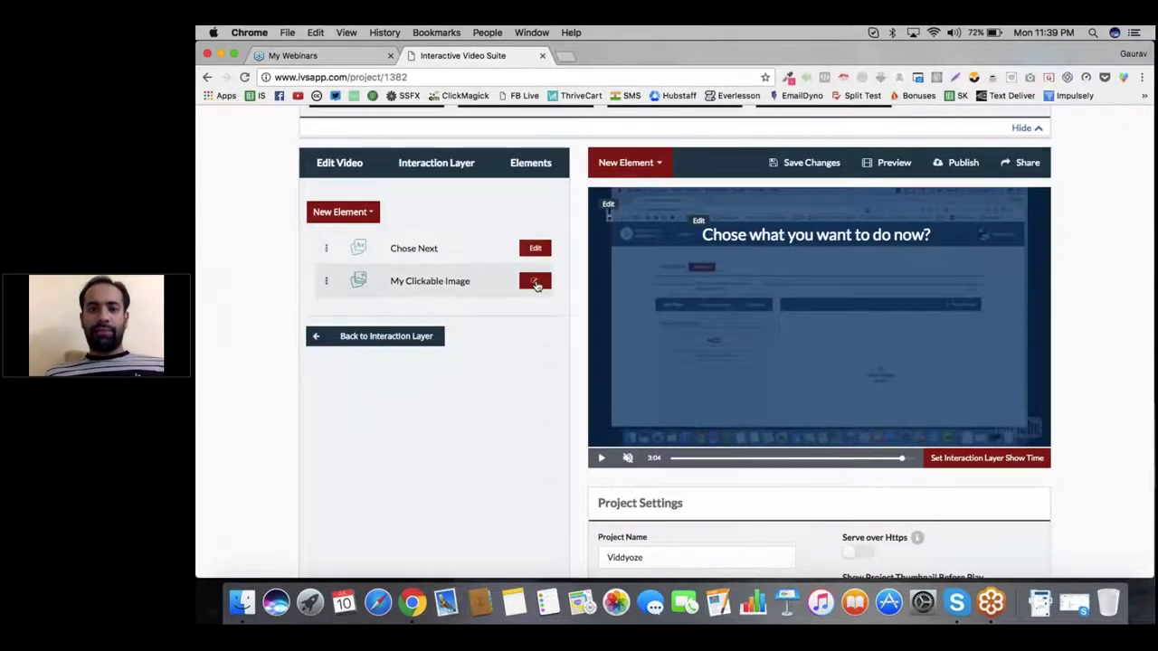
Rename the clickable image to 'Interactive Layer' and open a new browser tab
left_click(536, 280)
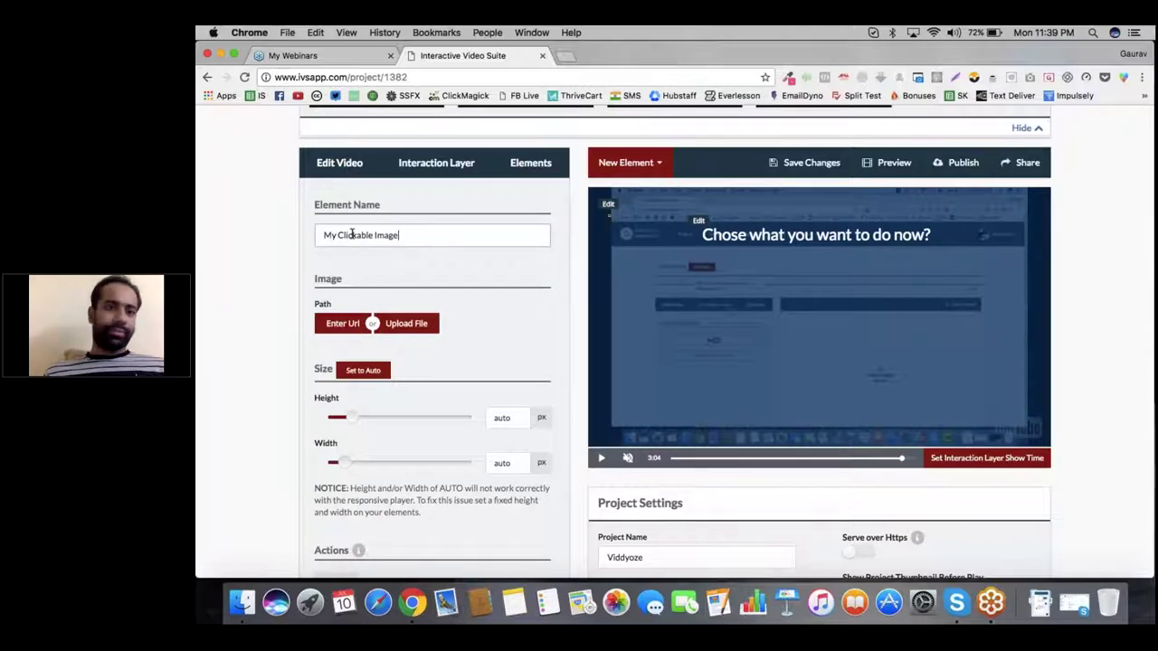
triple_click(352, 234)
type("Interactive Layer")
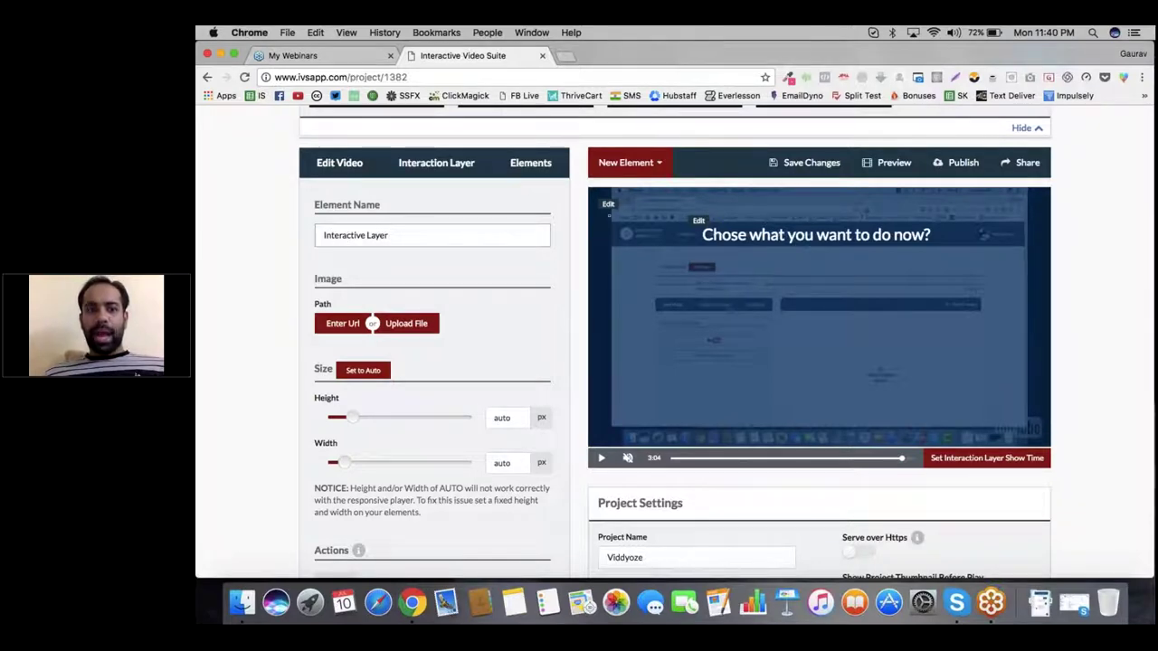
scroll(675, 341, "down", 1)
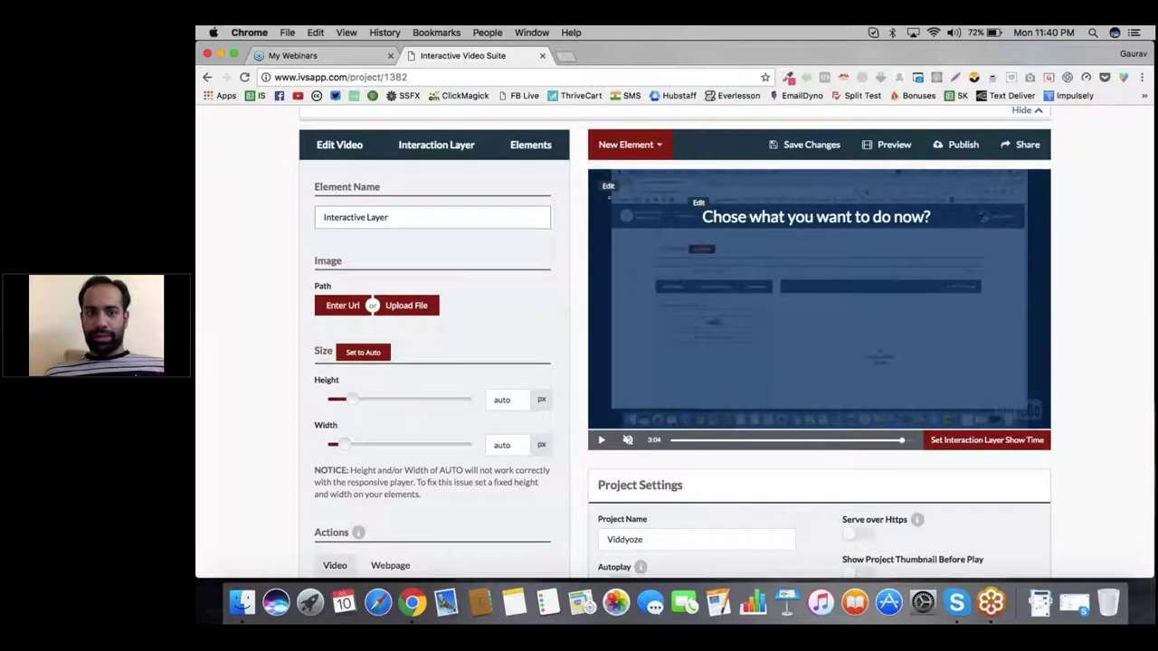
scroll(401, 225, "up", 1)
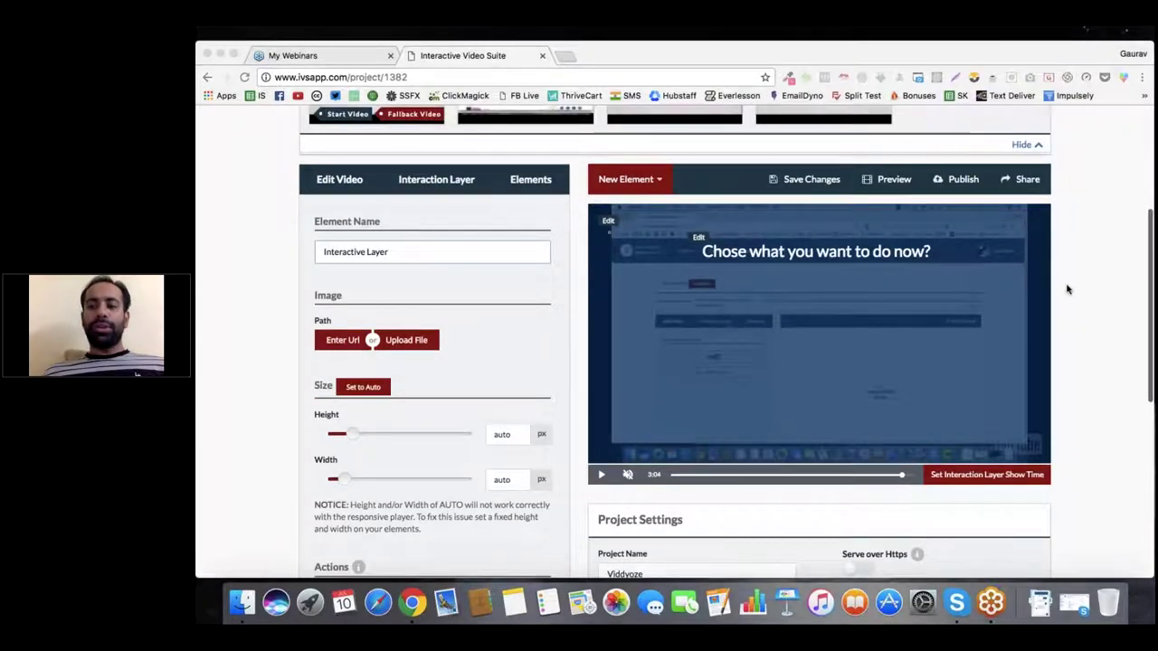
left_click(701, 149)
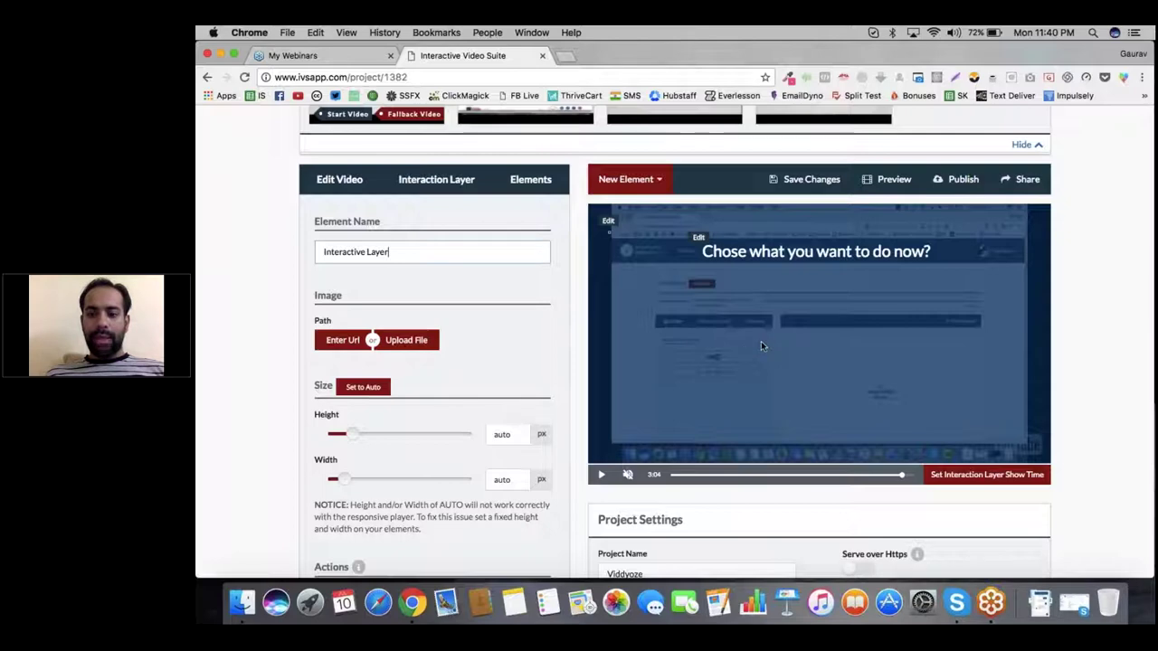
left_click(567, 56)
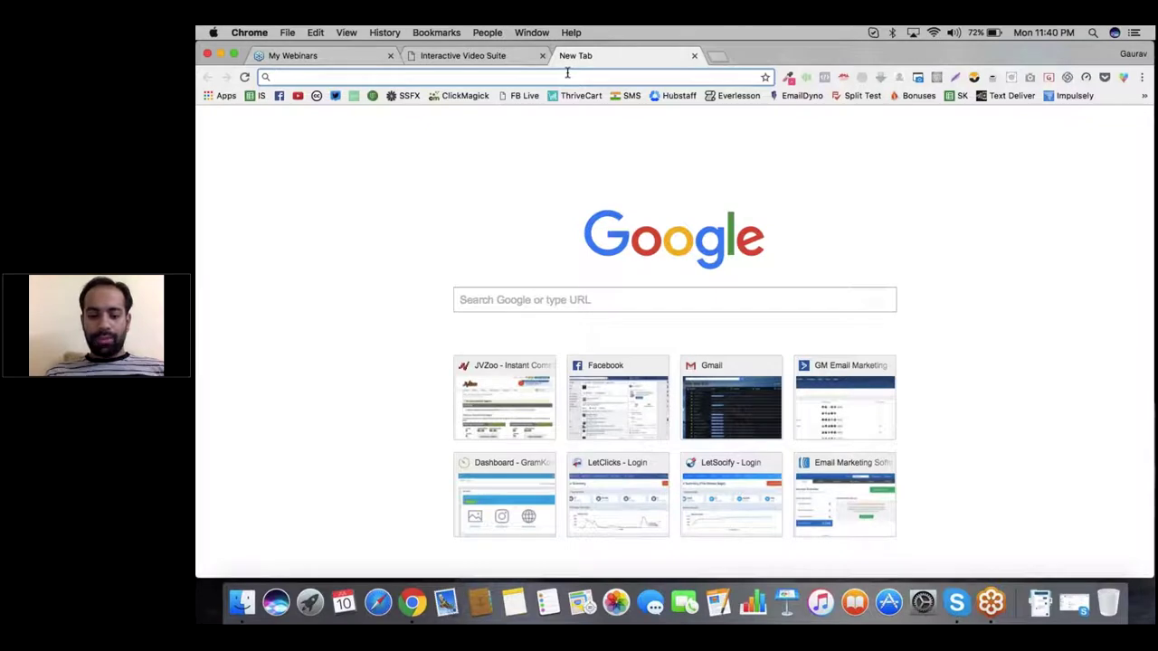
Search Google Images for 'layers png', browse the results, then launch Photoshop
type("images.")
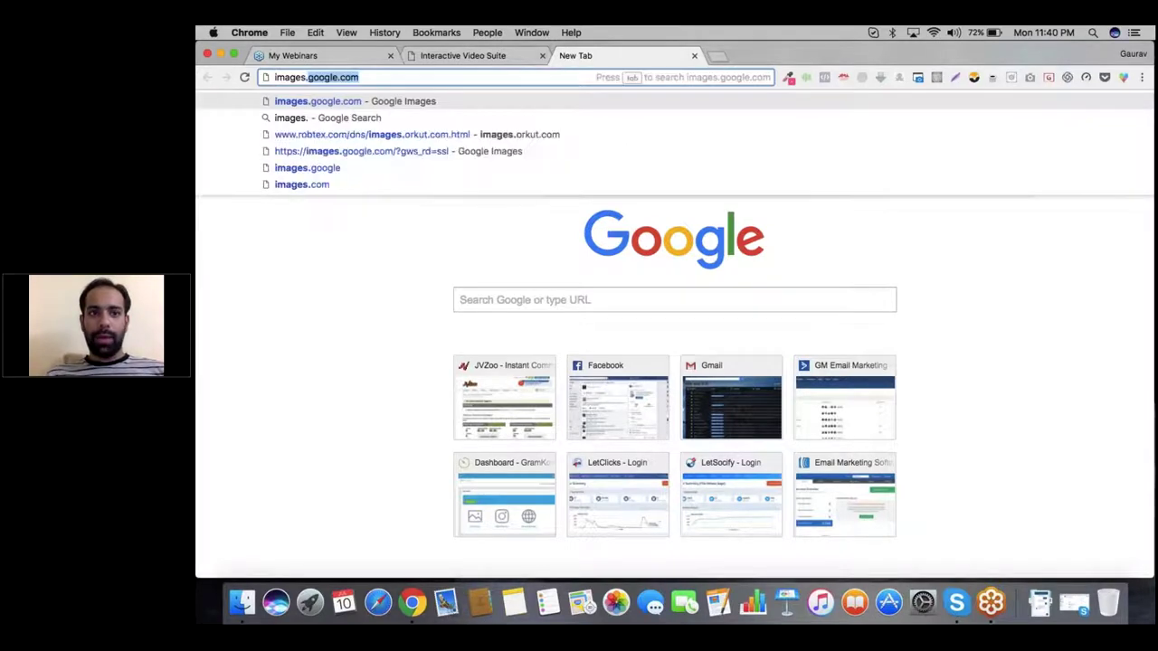
key("Return")
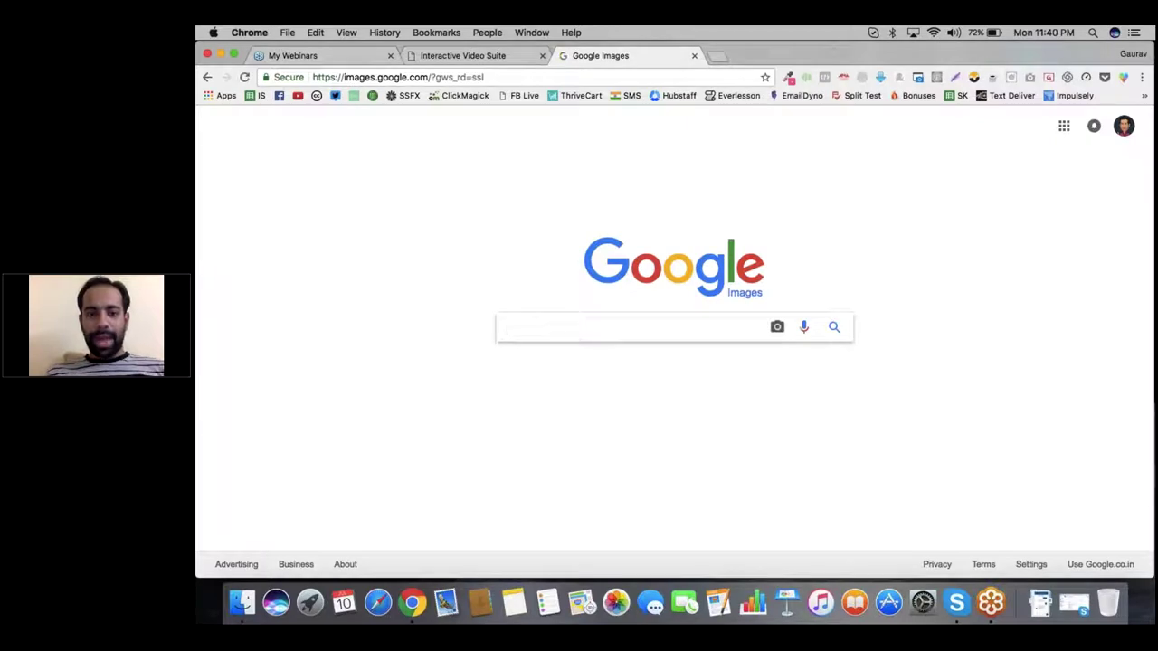
type("i")
key("BackSpace")
type("layers png")
key("Return")
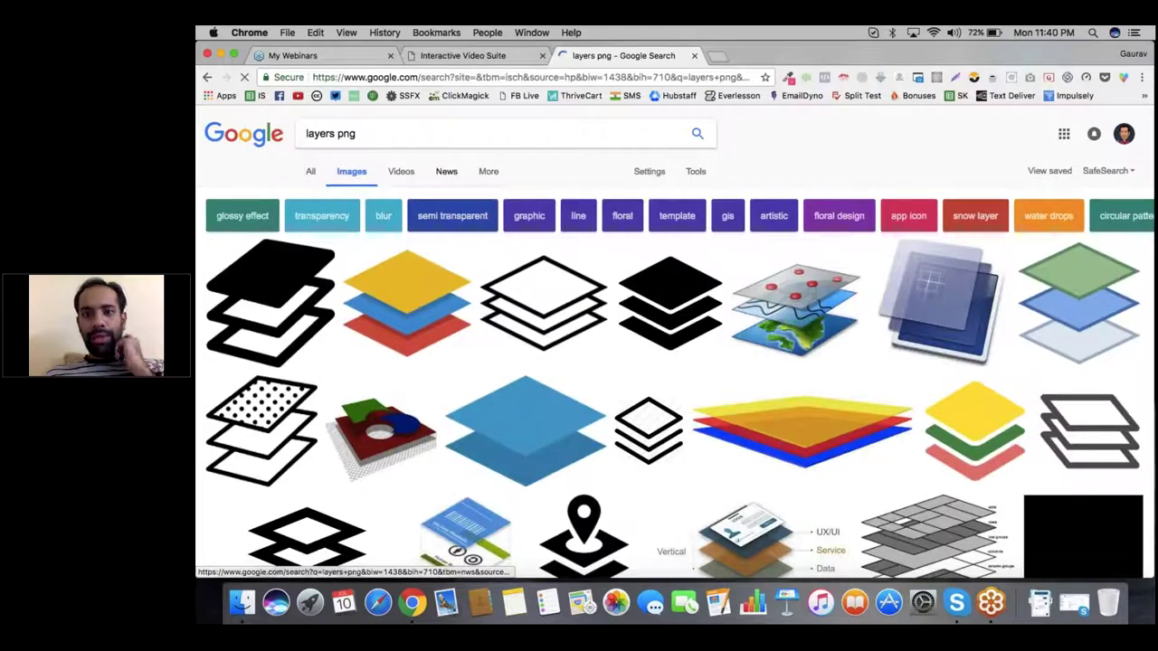
scroll(525, 271, "down", 3)
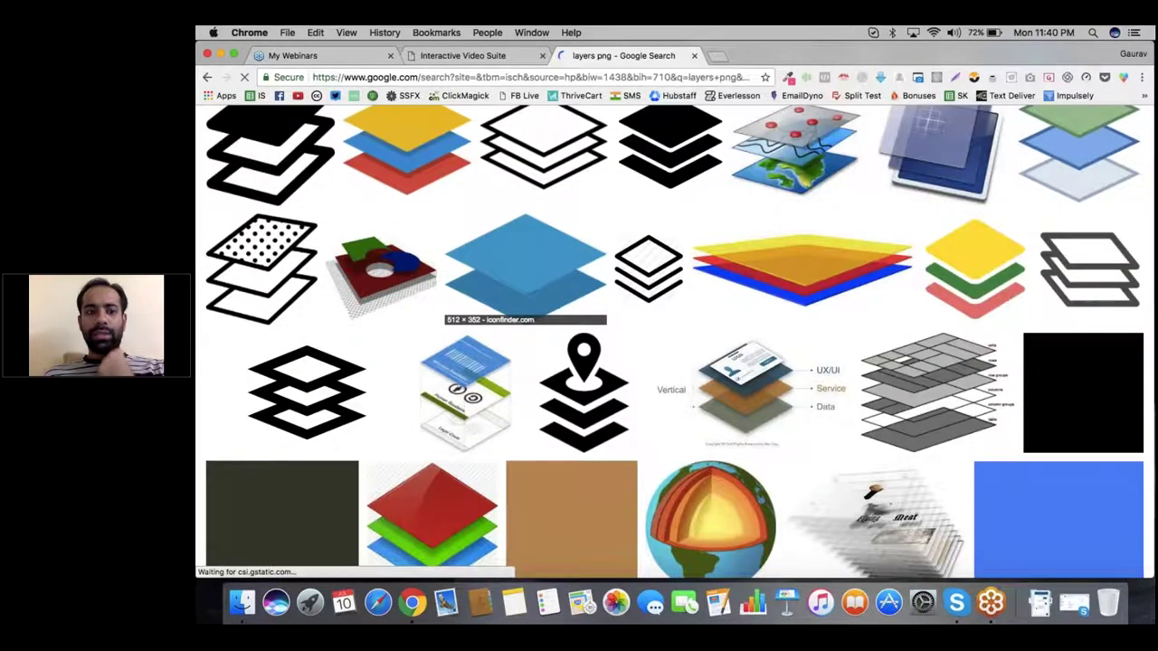
scroll(525, 271, "down", 3)
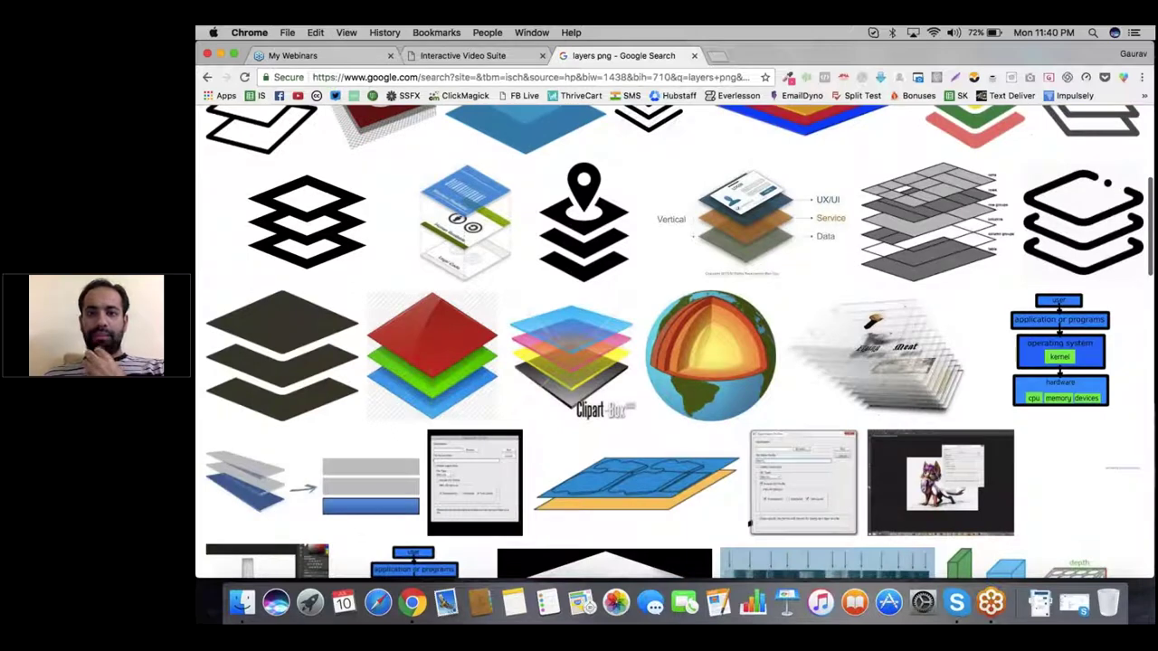
scroll(749, 523, "down", 10)
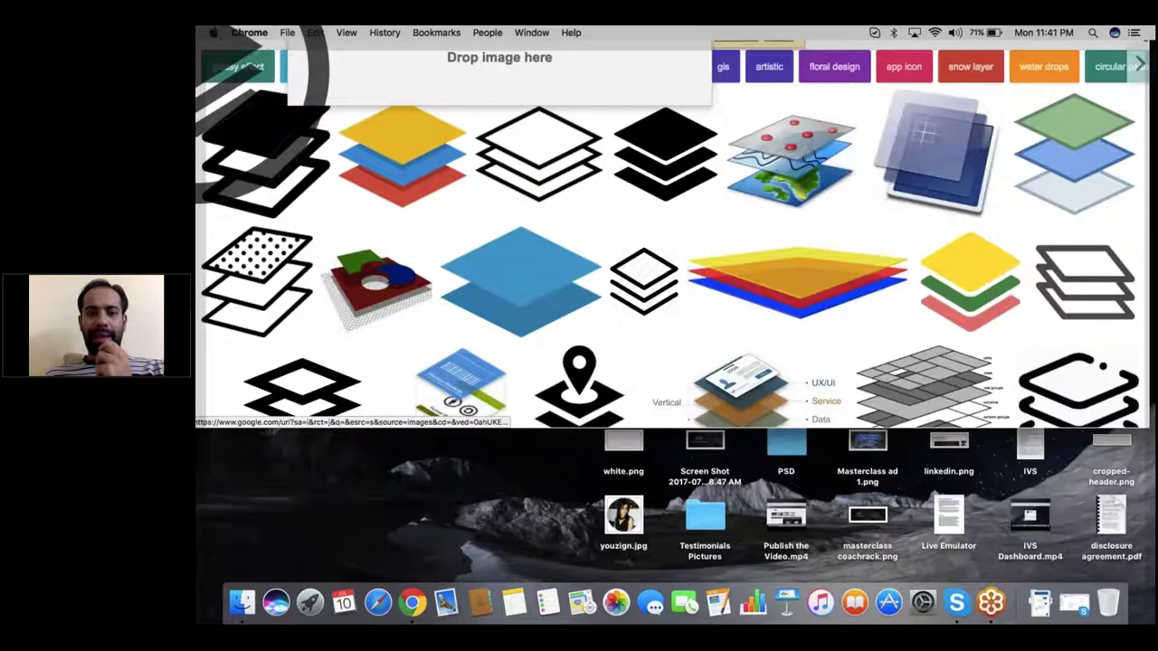
key("F4")
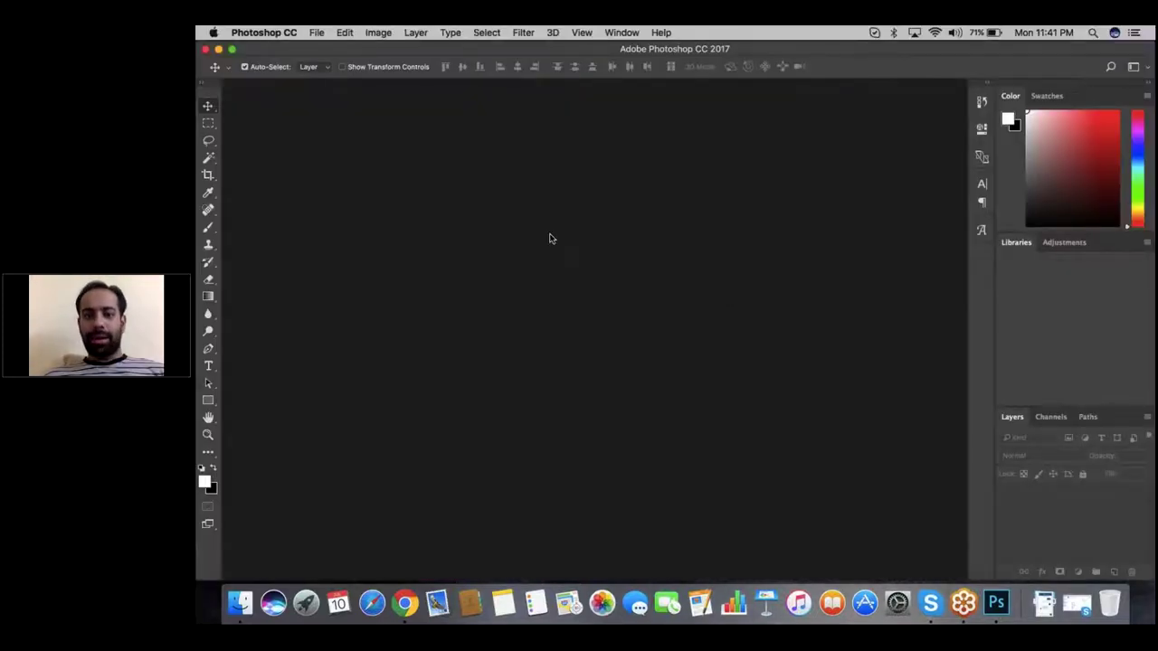
Select the icon's black shapes and fill them with white
key("F11")
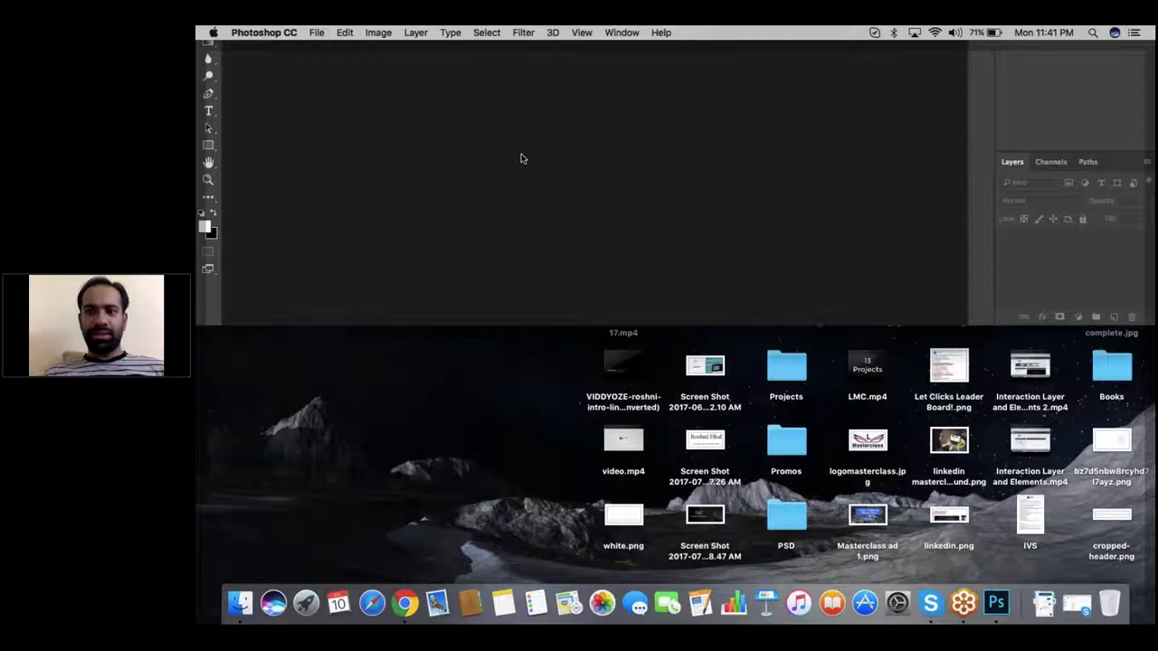
key("F11")
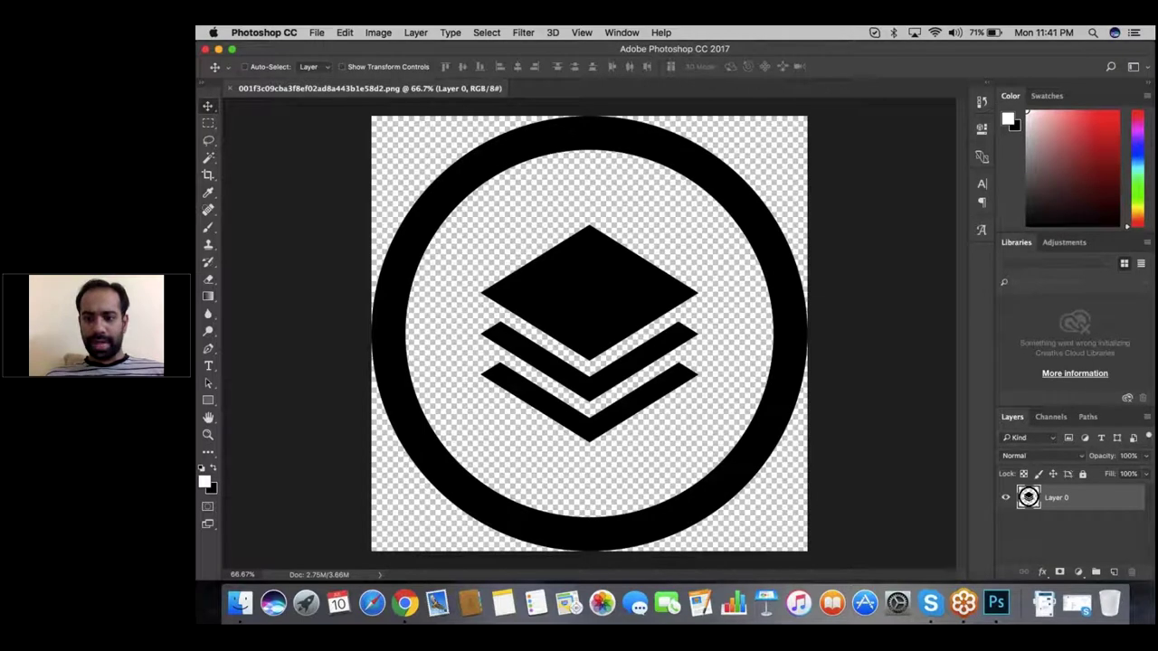
left_click(1029, 498, "super")
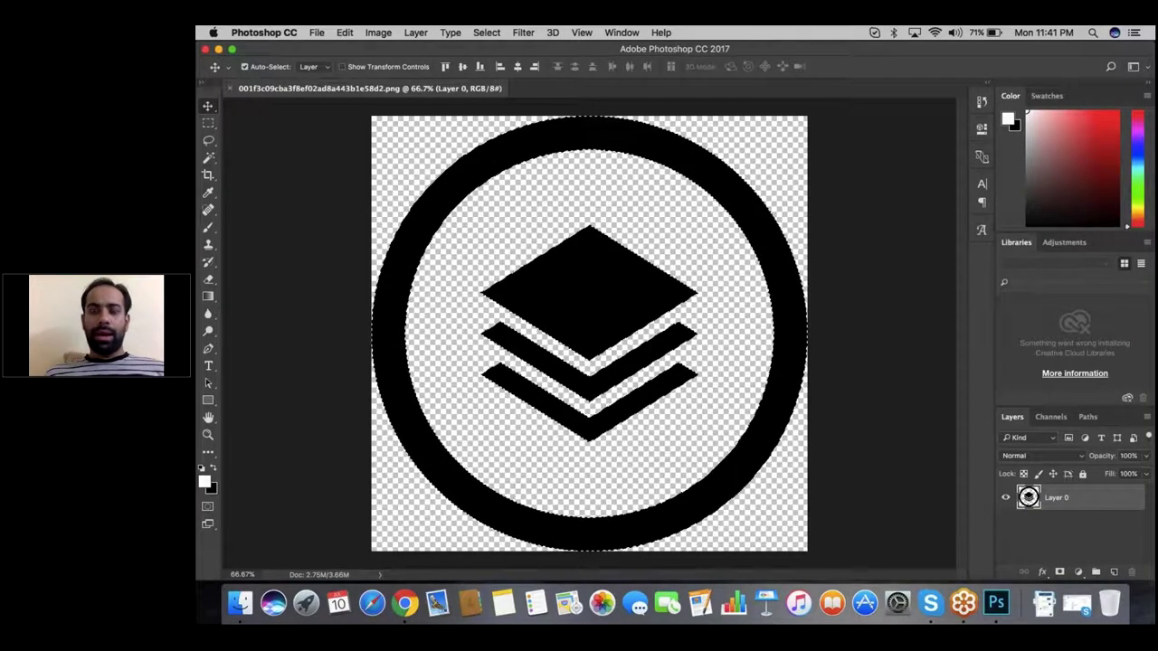
key("alt+BackSpace")
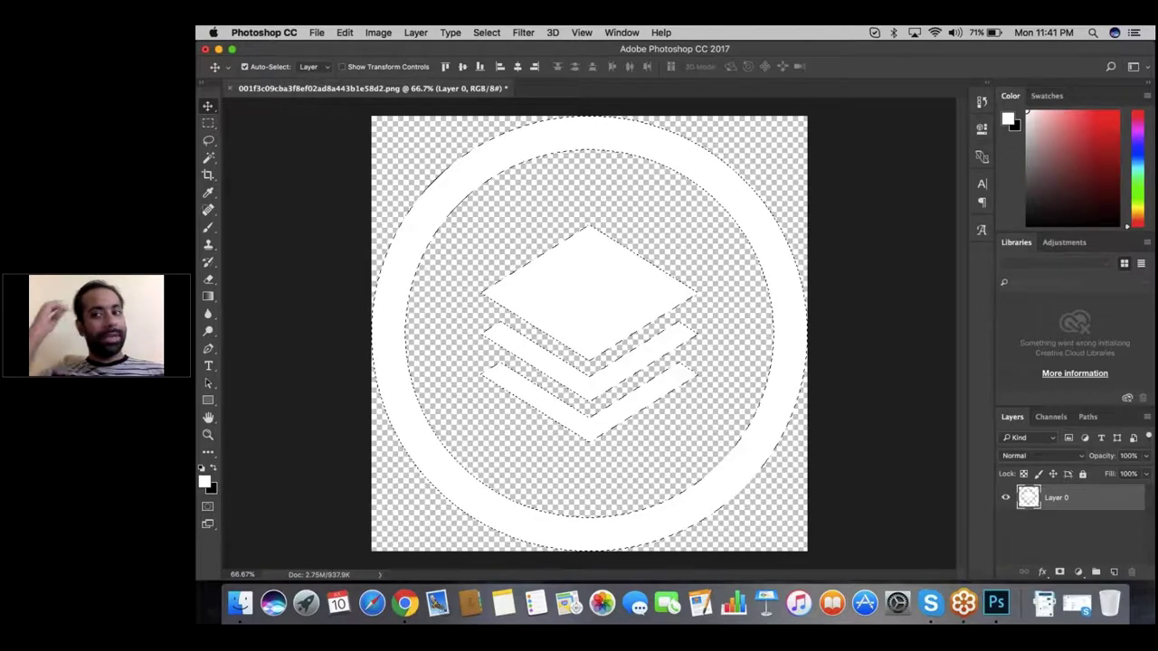
Try a red fill on the icon shapes, then refill them white
left_click(1114, 135)
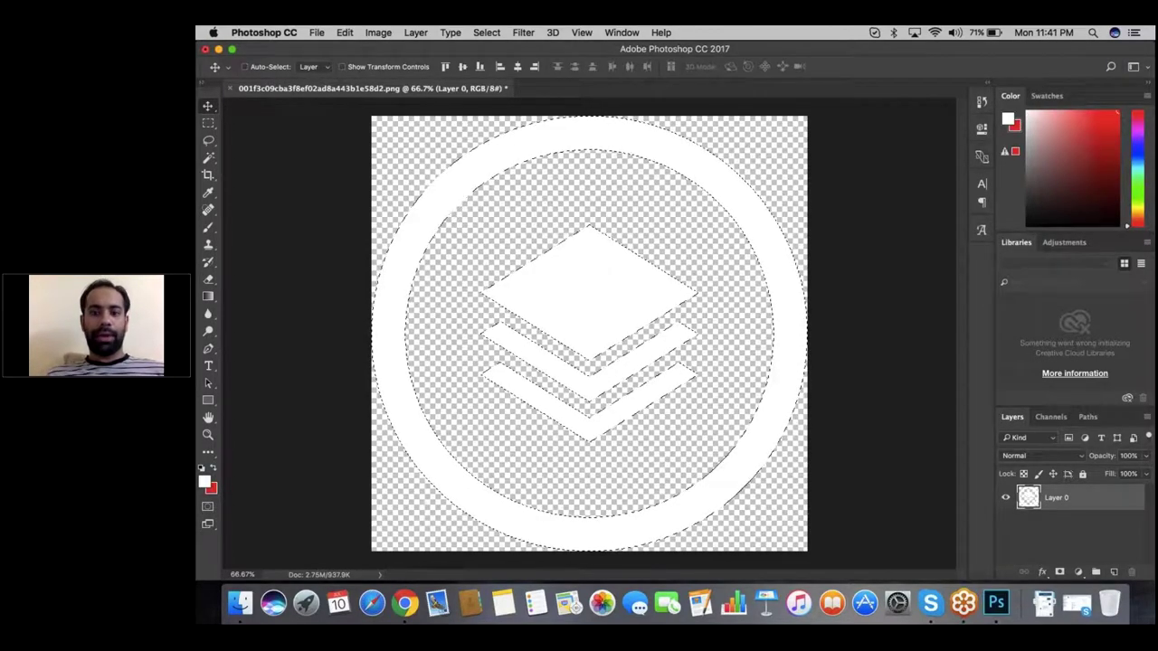
key("super+BackSpace")
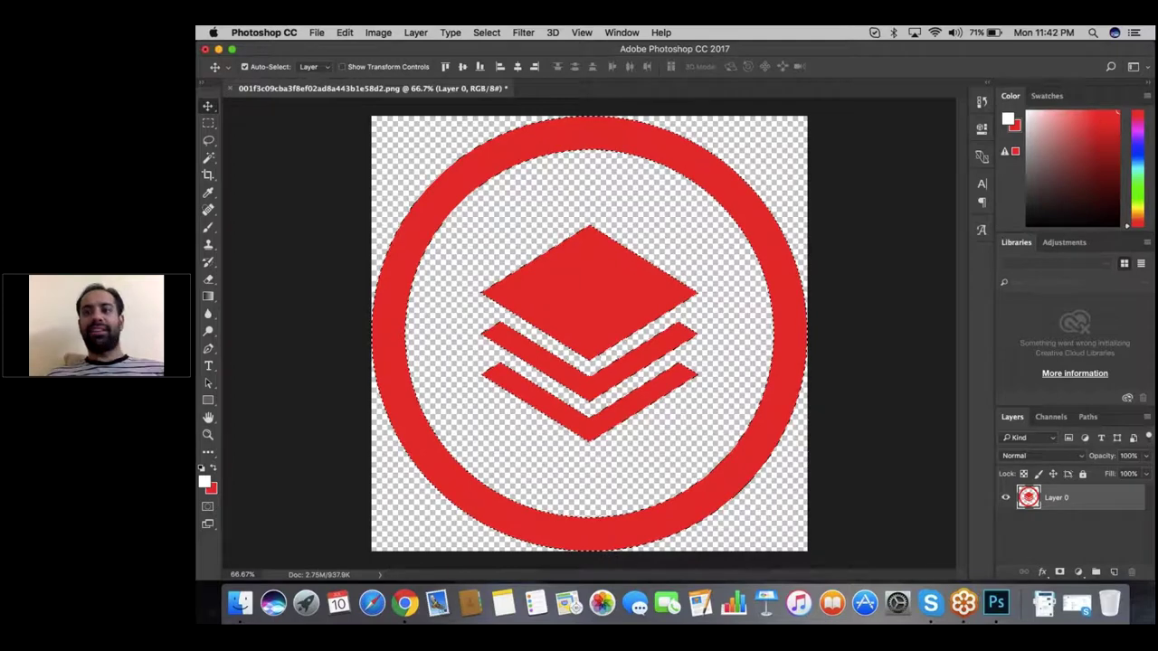
key("alt+BackSpace")
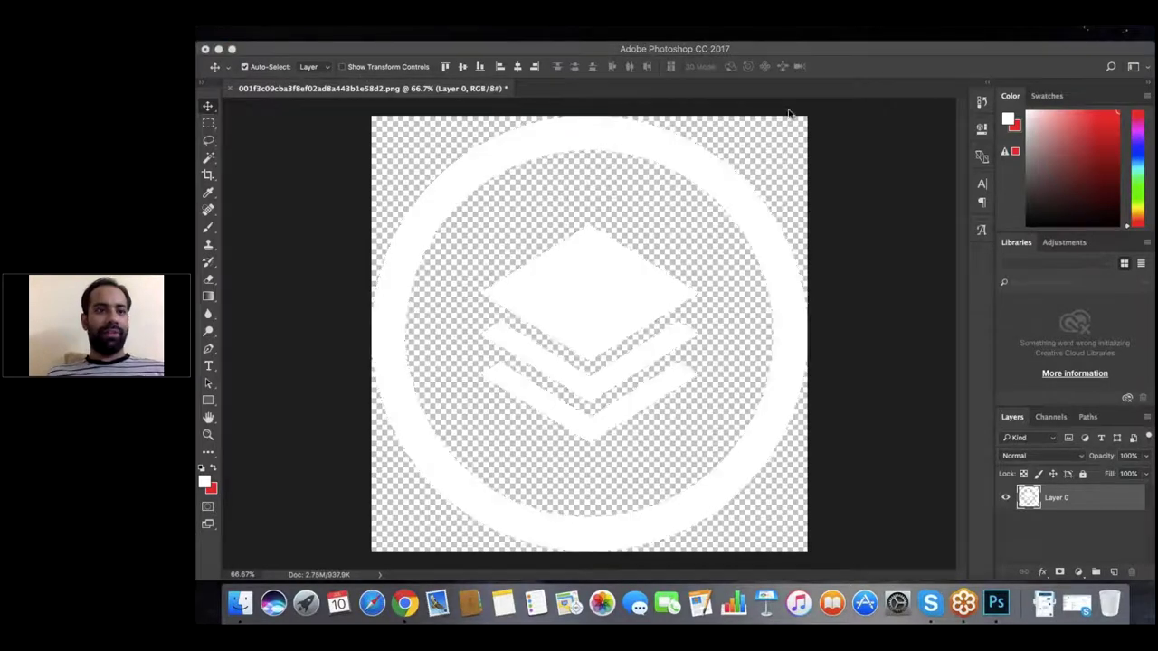
left_click(316, 33)
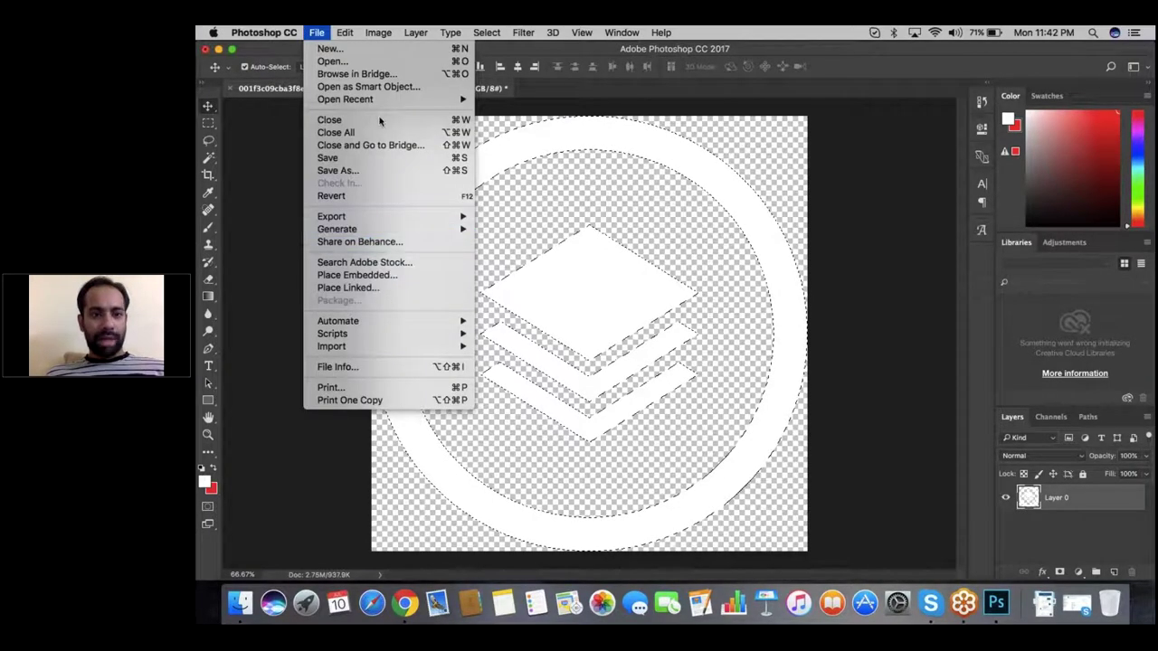
Save the cut-out icon as a PNG copy named layers.png on the Desktop
left_click(383, 176)
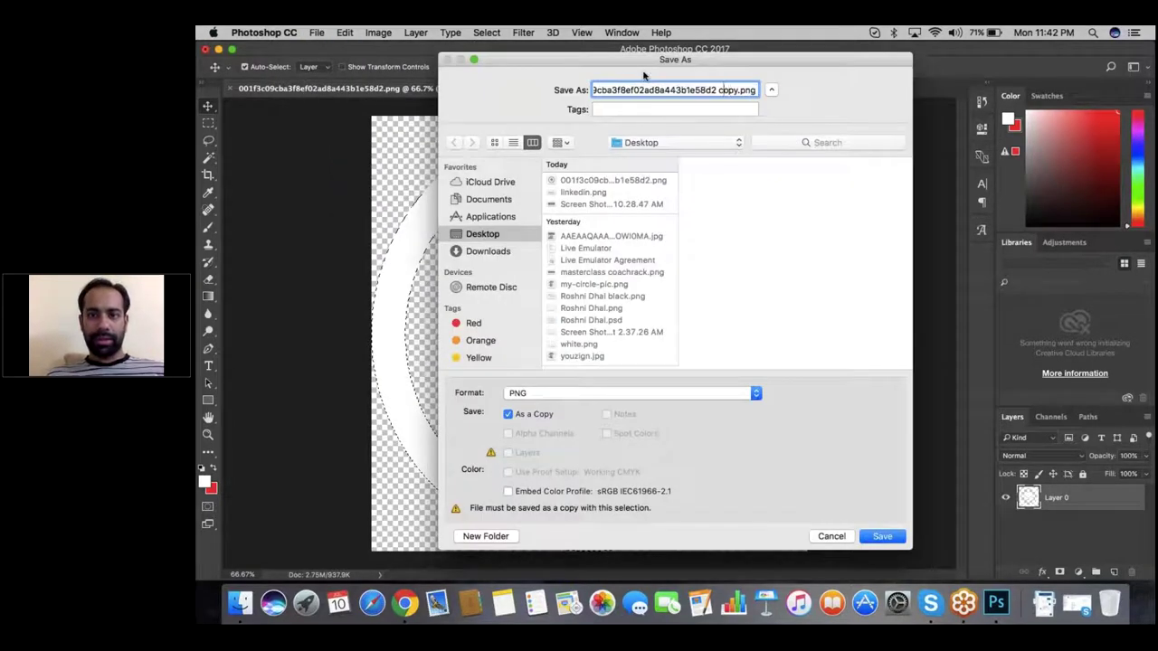
key("super+a")
type("layer")
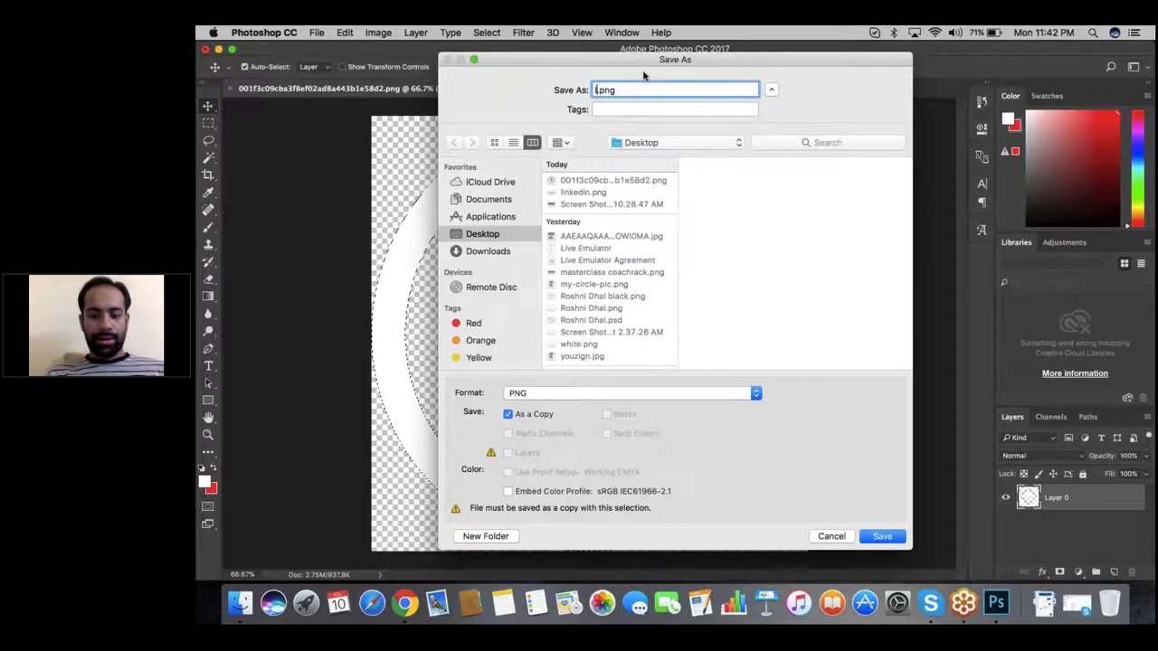
type("s")
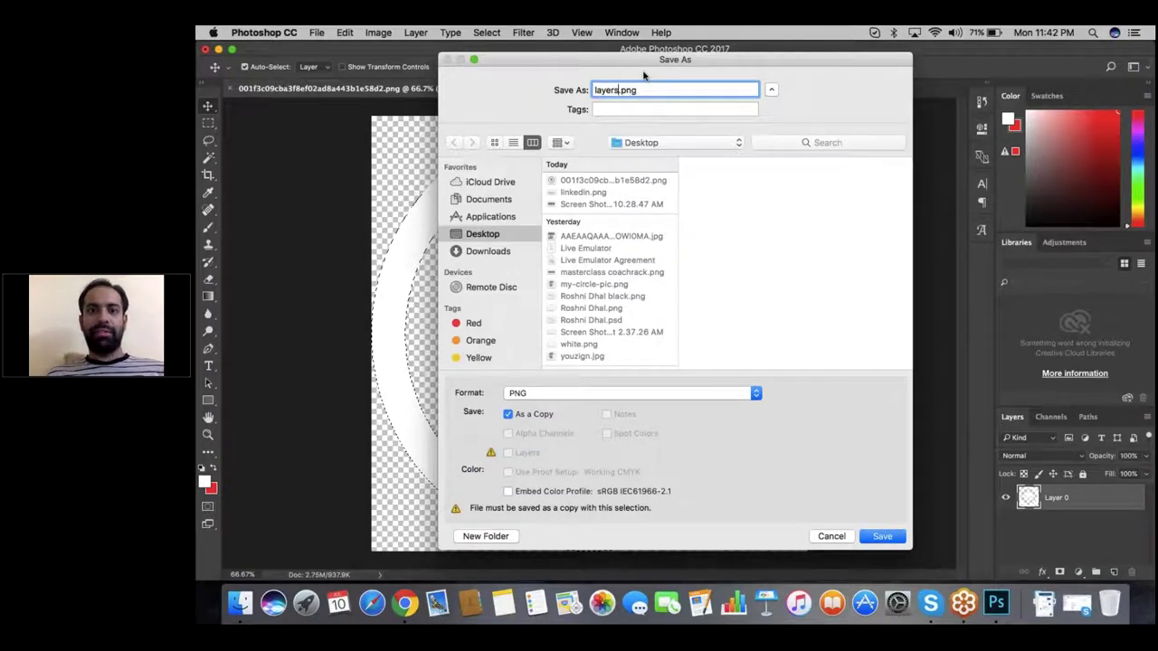
key("Return")
key("Return")
key("super+Tab")
key("super+Tab")
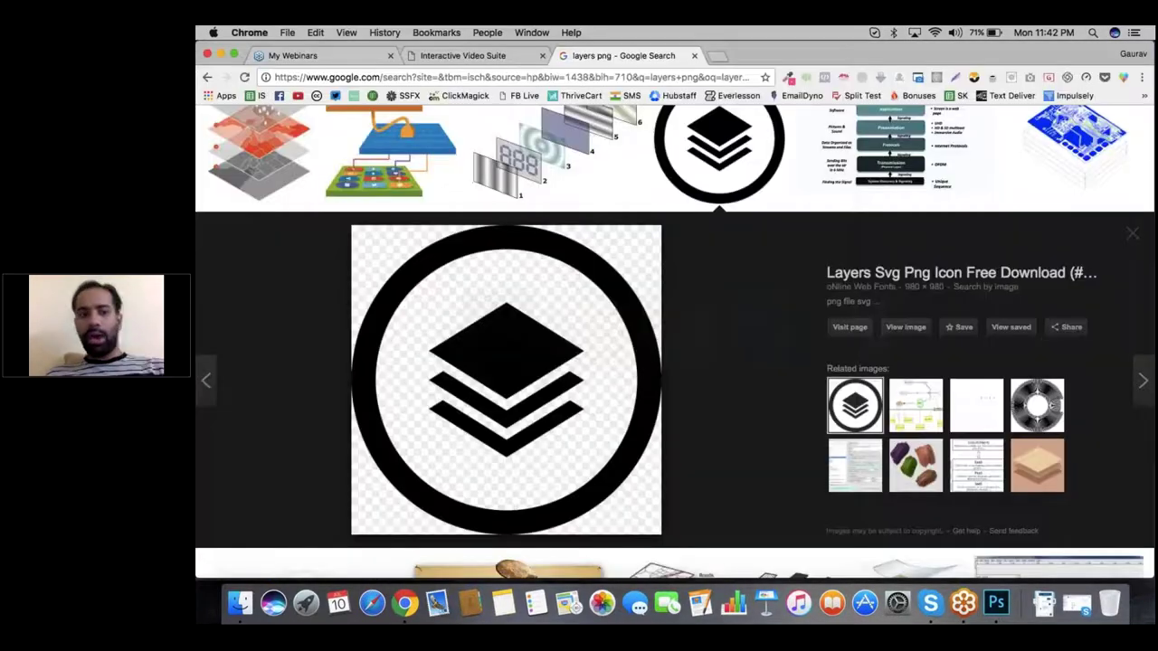
Upload layers.png from the Desktop as the Interactive Layer element's image
key("ctrl+shift+Tab")
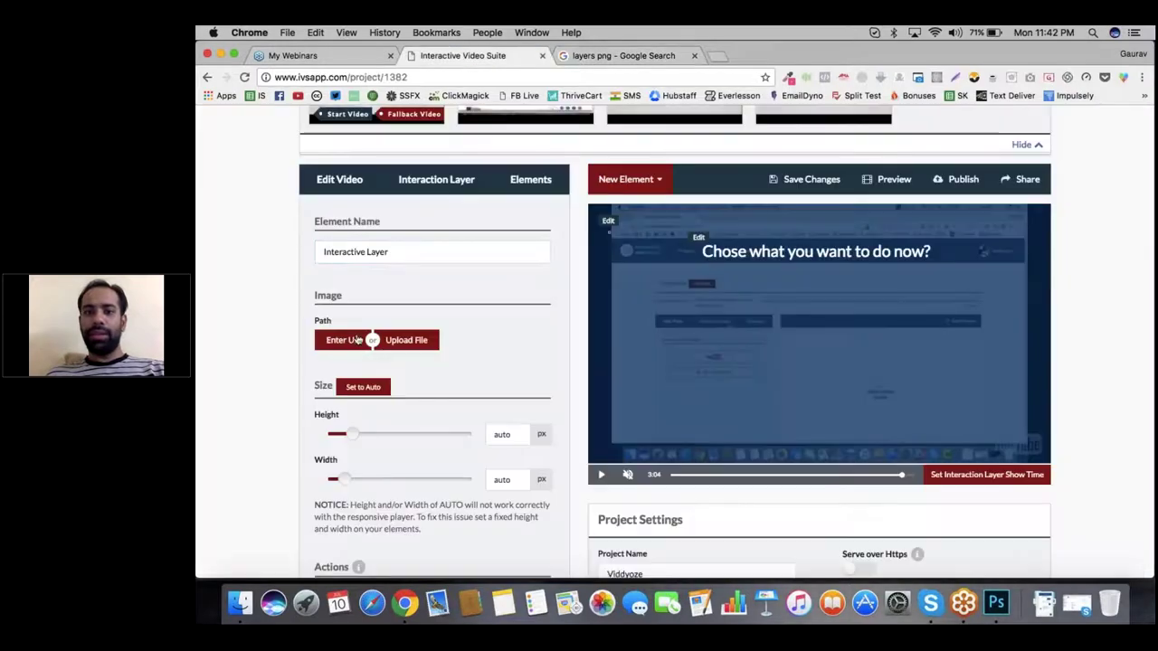
left_click(403, 339)
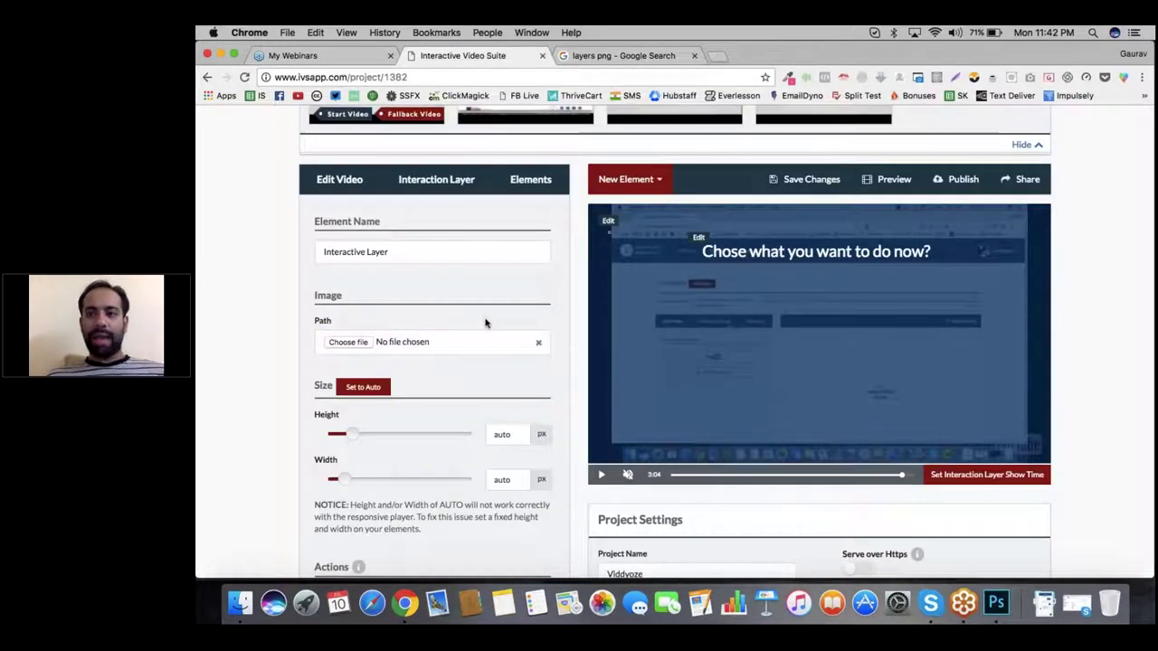
left_click(365, 343)
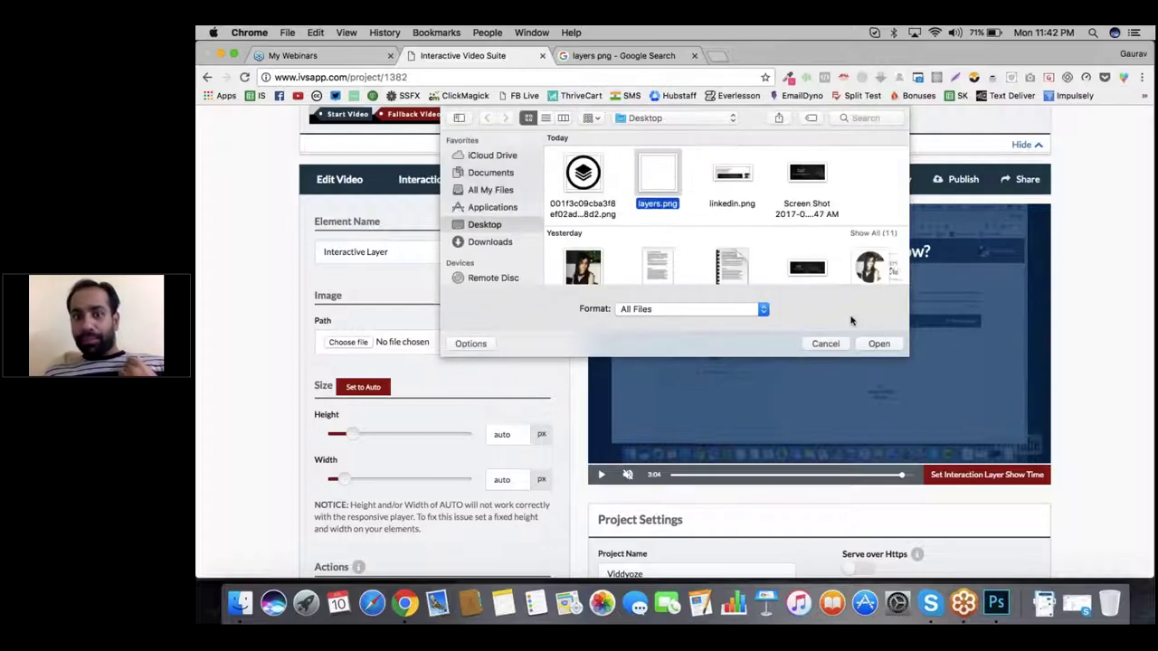
left_click(861, 339)
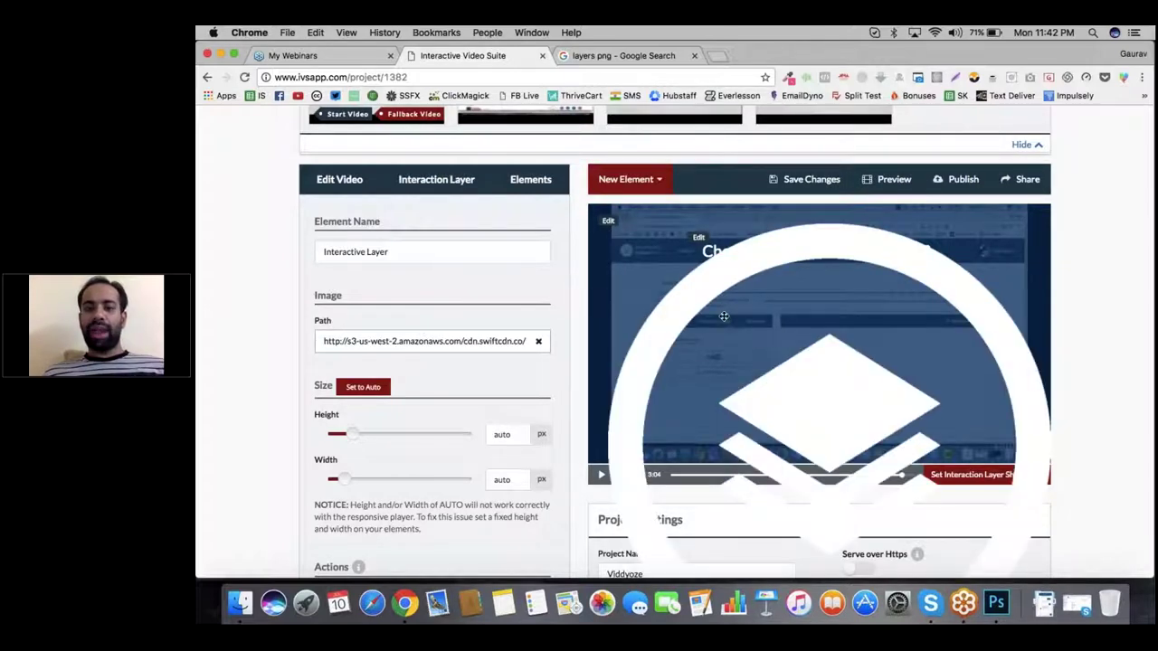
Resize the layers icon to 134 px high and 139 px wide
left_click_drag(760, 336, 777, 352)
left_click_drag(354, 438, 364, 435)
left_click(341, 482)
left_click_drag(341, 482, 363, 483)
left_click_drag(364, 440, 384, 442)
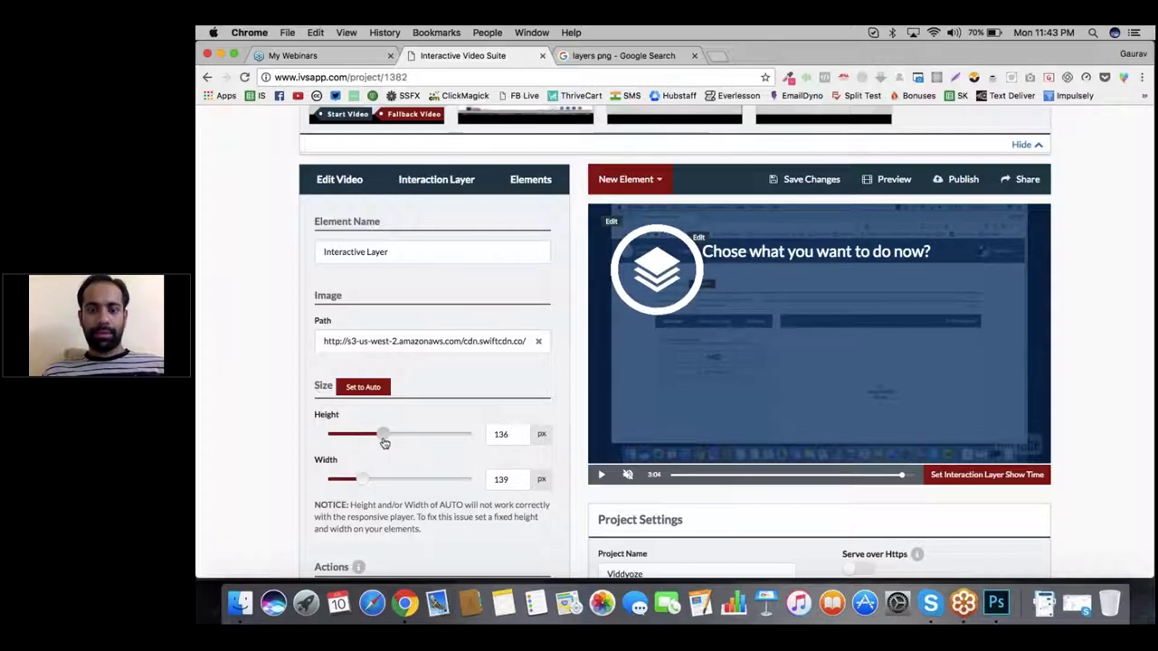
Centre the icon on the video and rename the element 'Interactive Layer Tutorial'
left_click_drag(670, 268, 731, 360)
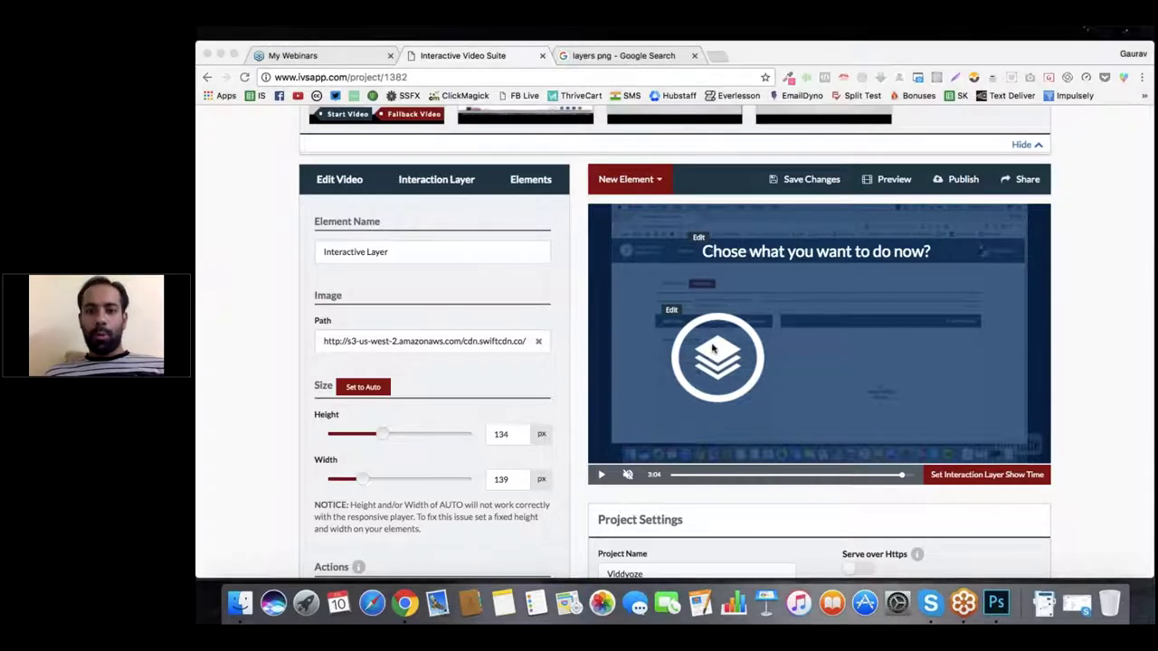
left_click_drag(711, 344, 706, 337)
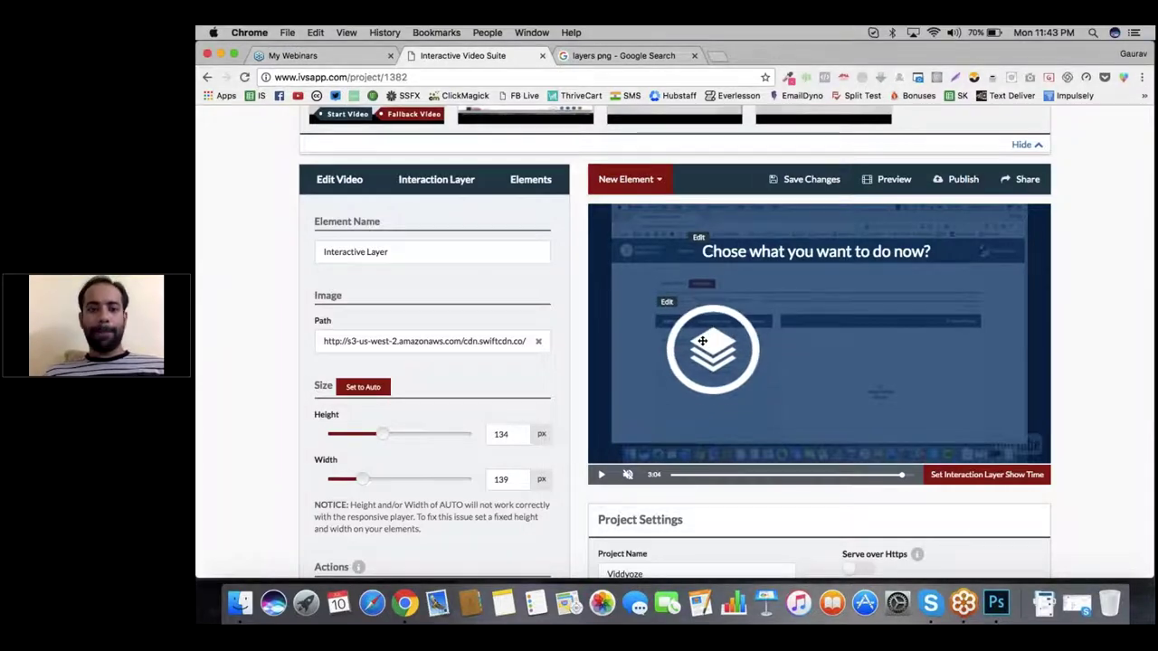
left_click(447, 253)
type("Tutorial")
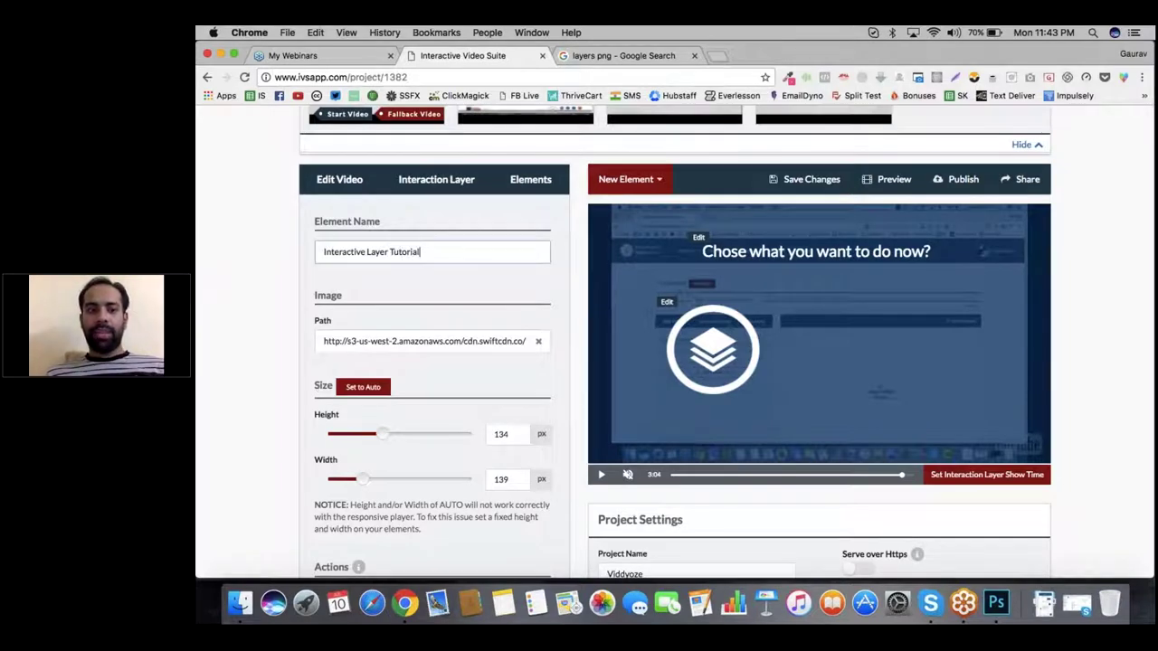
Choose 'Interactive Layer and Elements' as the video the layers icon plays
scroll(674, 343, "down", 2)
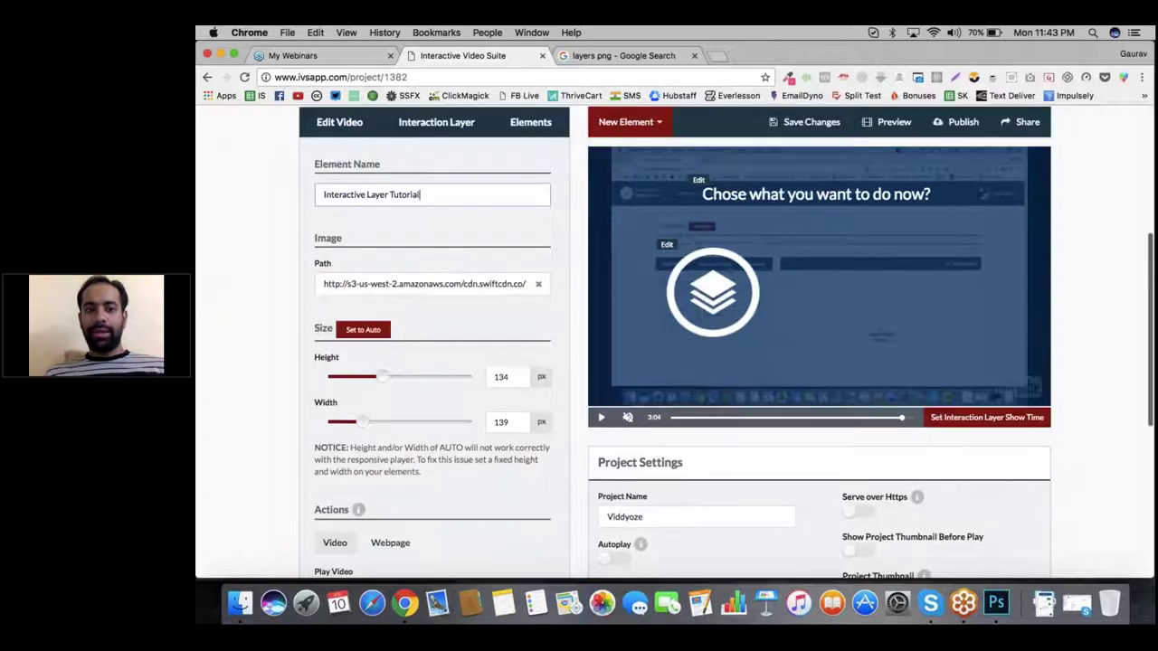
scroll(401, 378, "down", 4)
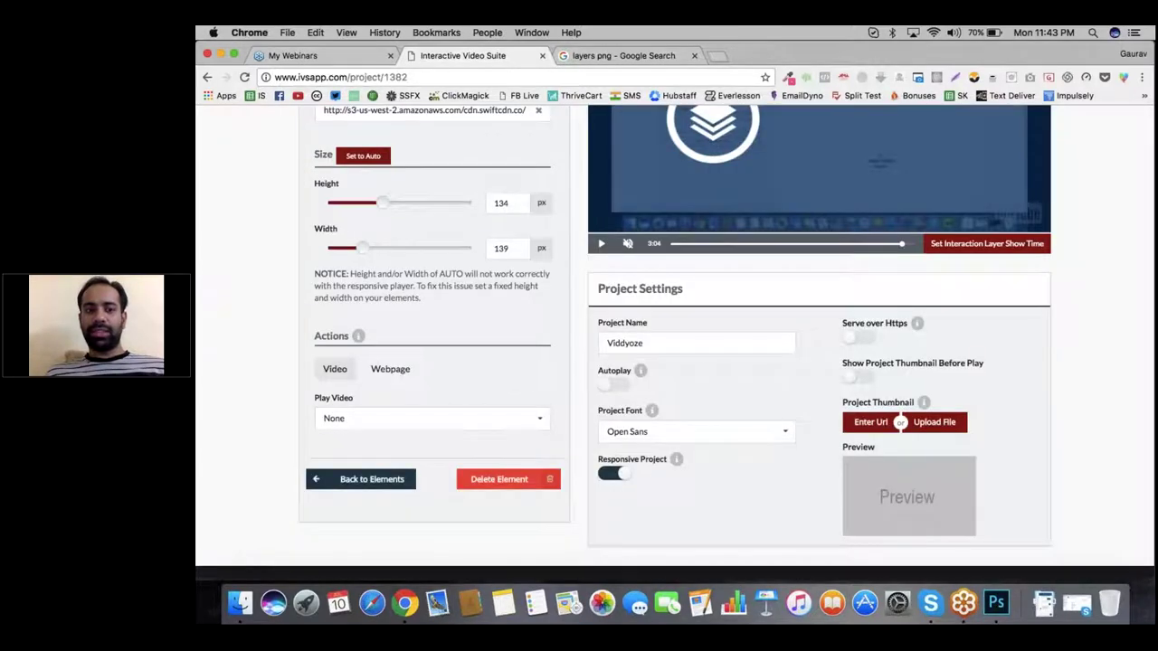
left_click(403, 420)
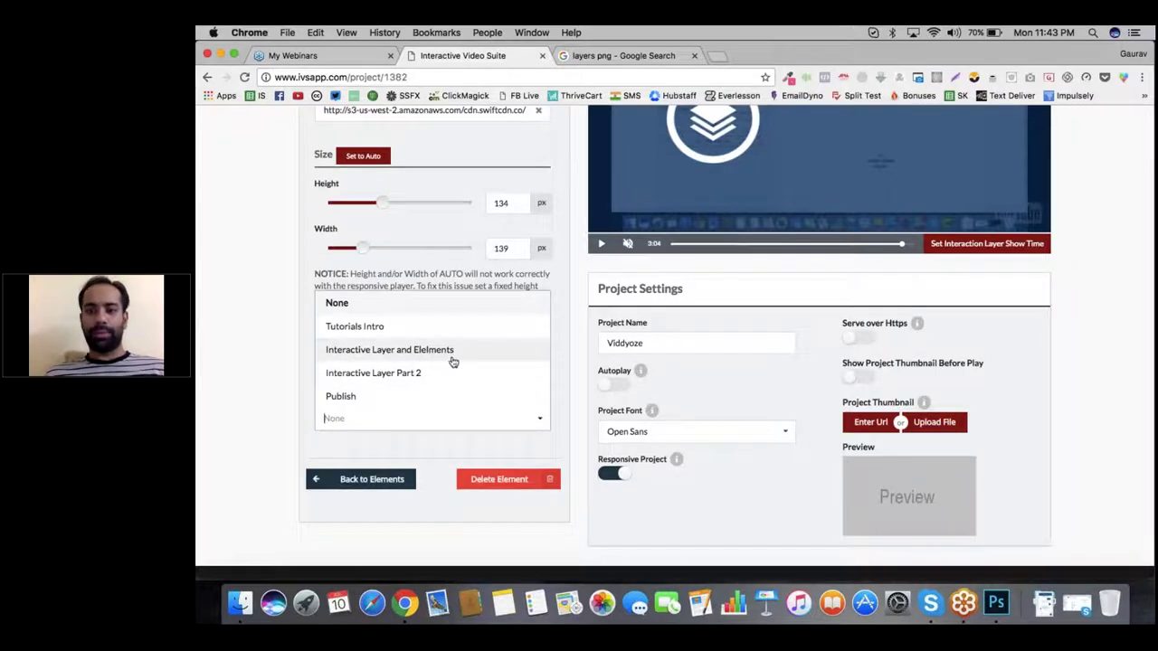
left_click(454, 361)
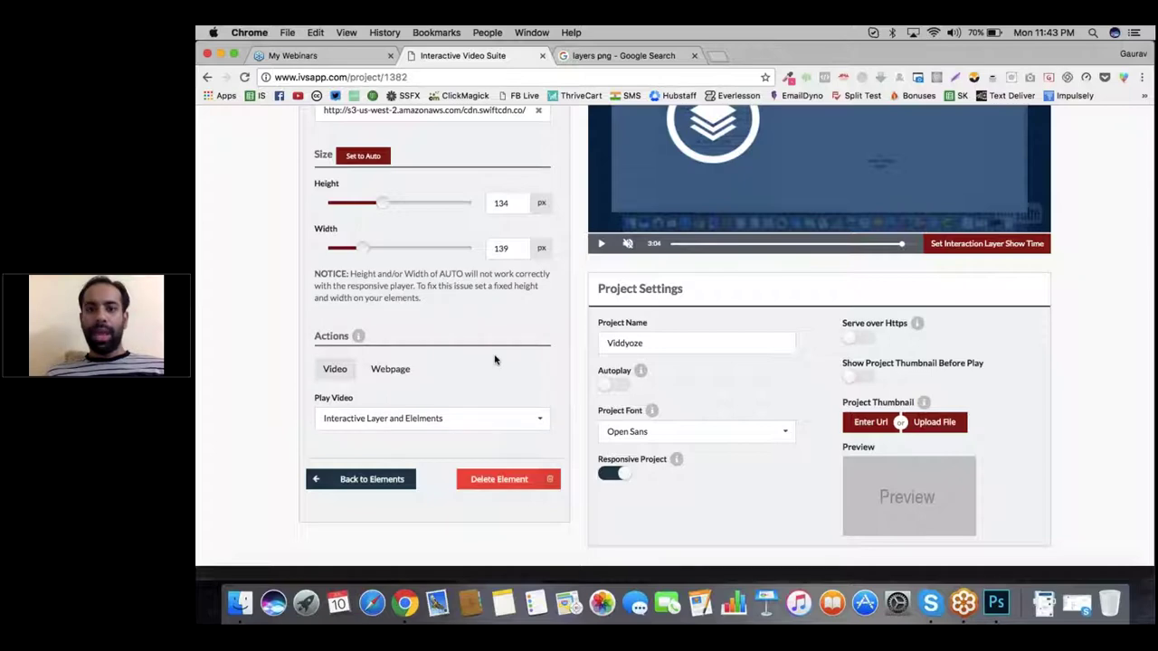
scroll(494, 360, "up", 1)
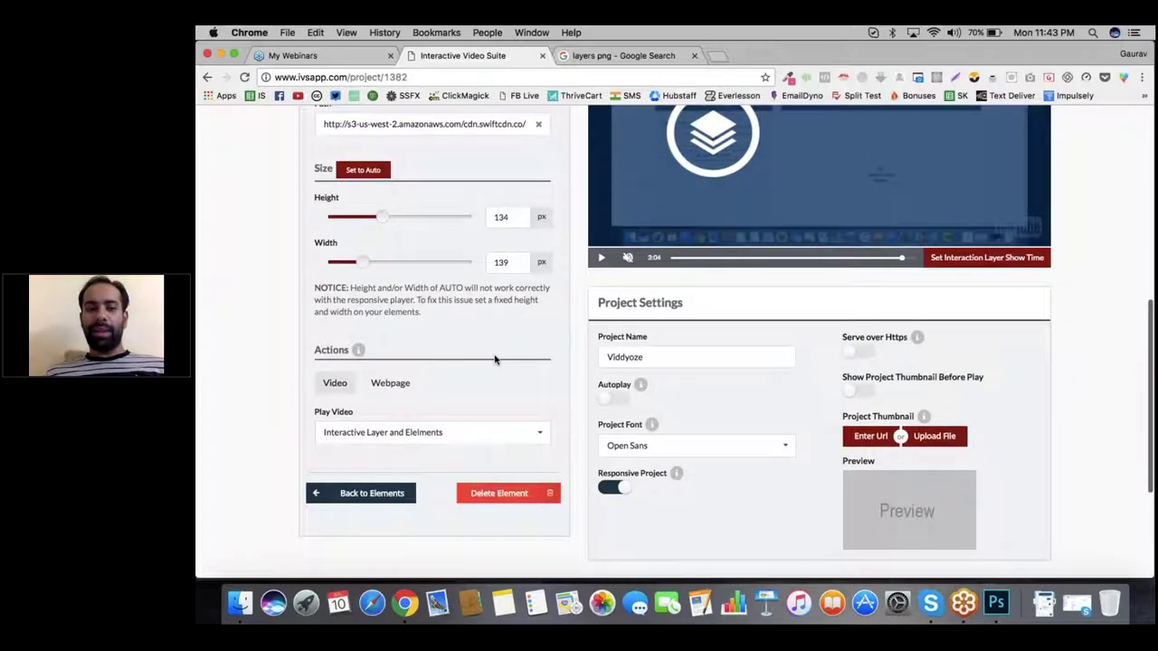
scroll(494, 360, "up", 5)
scroll(494, 360, "down", 4)
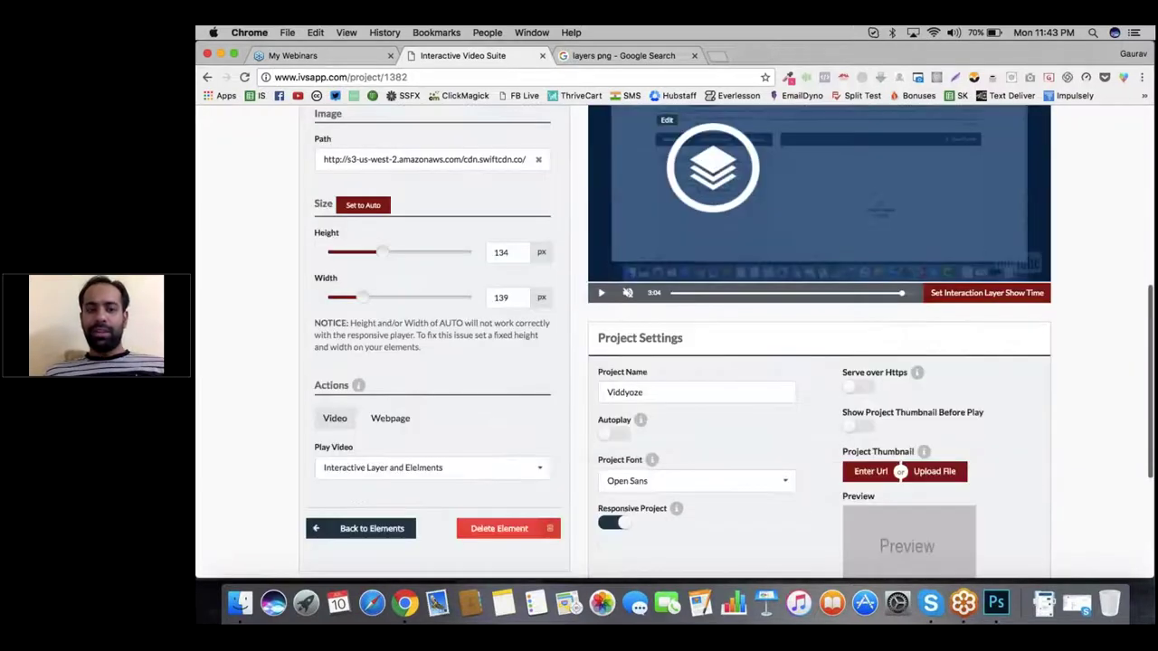
scroll(425, 452, "down", 1)
left_click(425, 433)
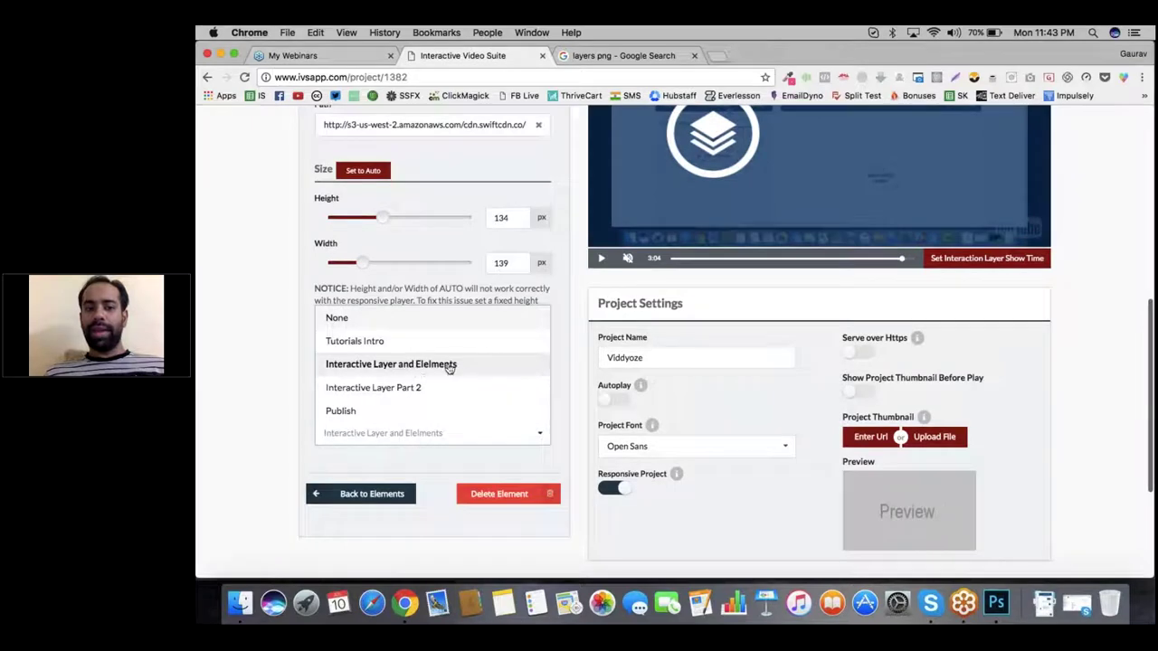
left_click(351, 371)
Keep the click action set to Video and return to the elements list
left_click(393, 385)
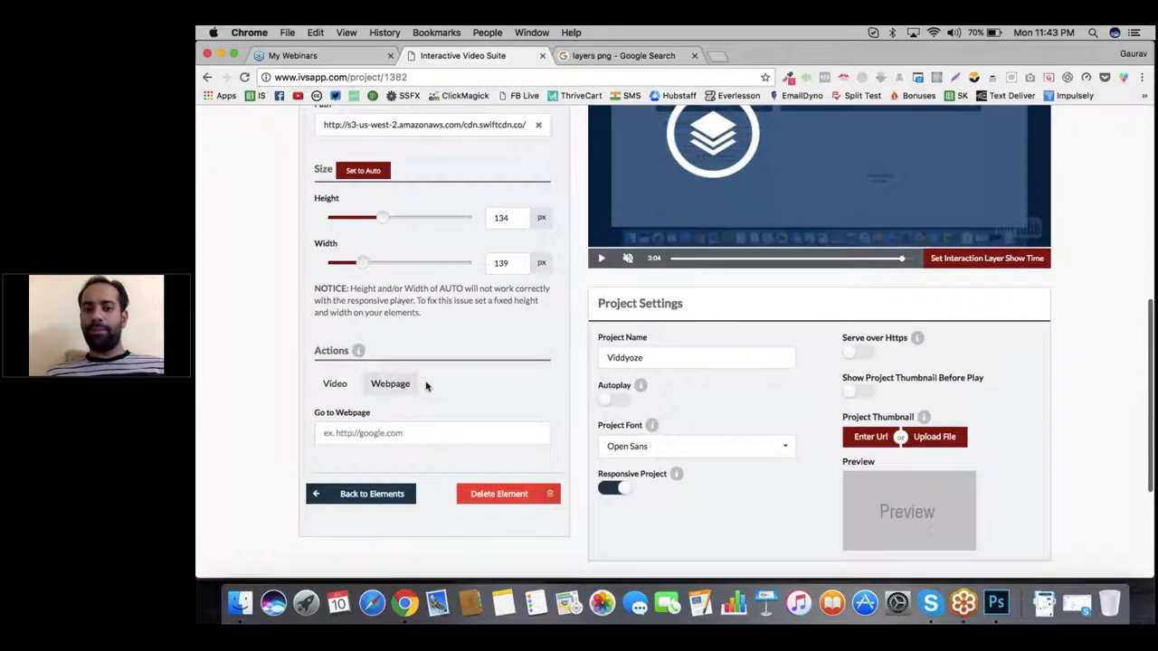
left_click(335, 385)
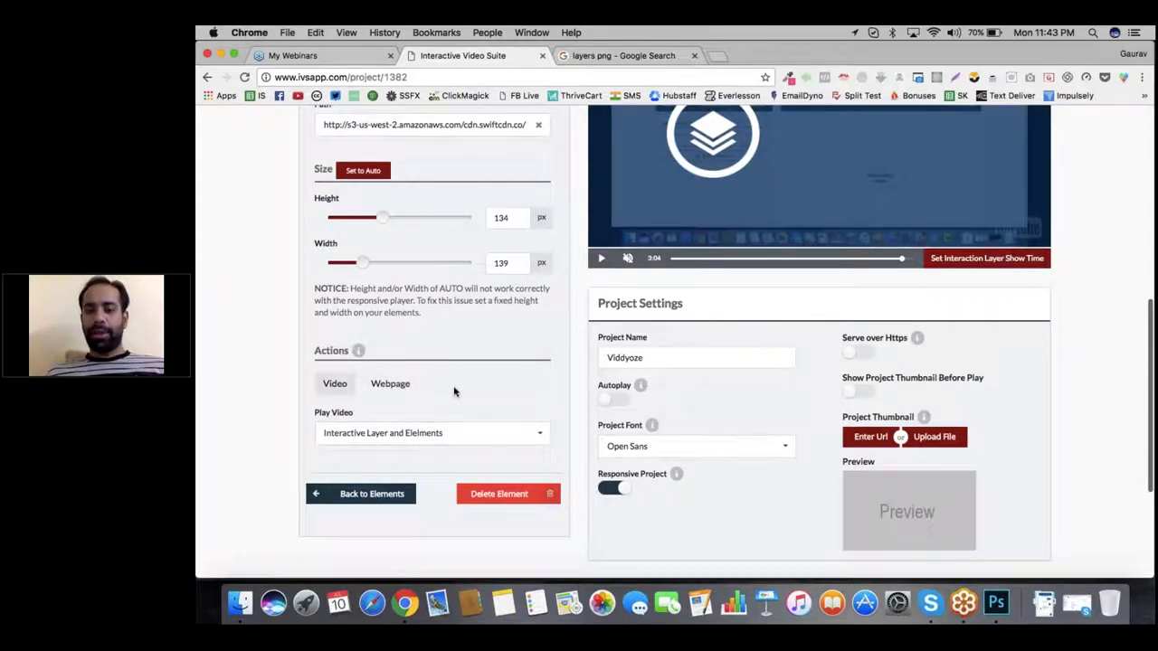
scroll(454, 391, "up", 2)
scroll(455, 391, "up", 4)
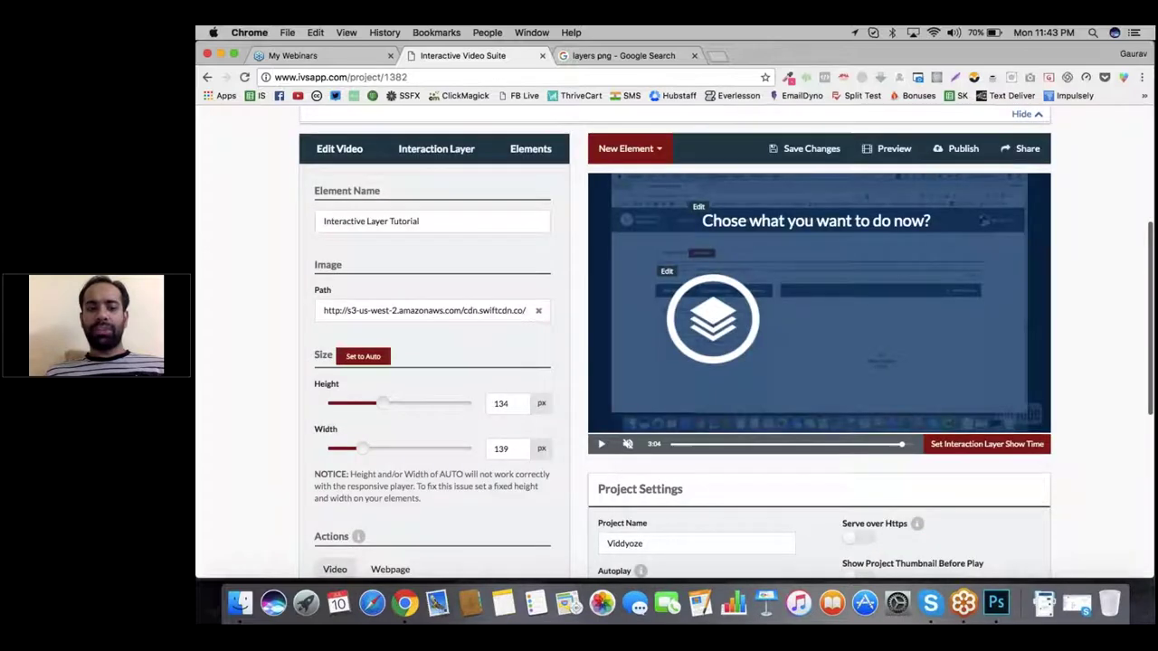
scroll(460, 294, "down", 6)
scroll(452, 272, "down", 1)
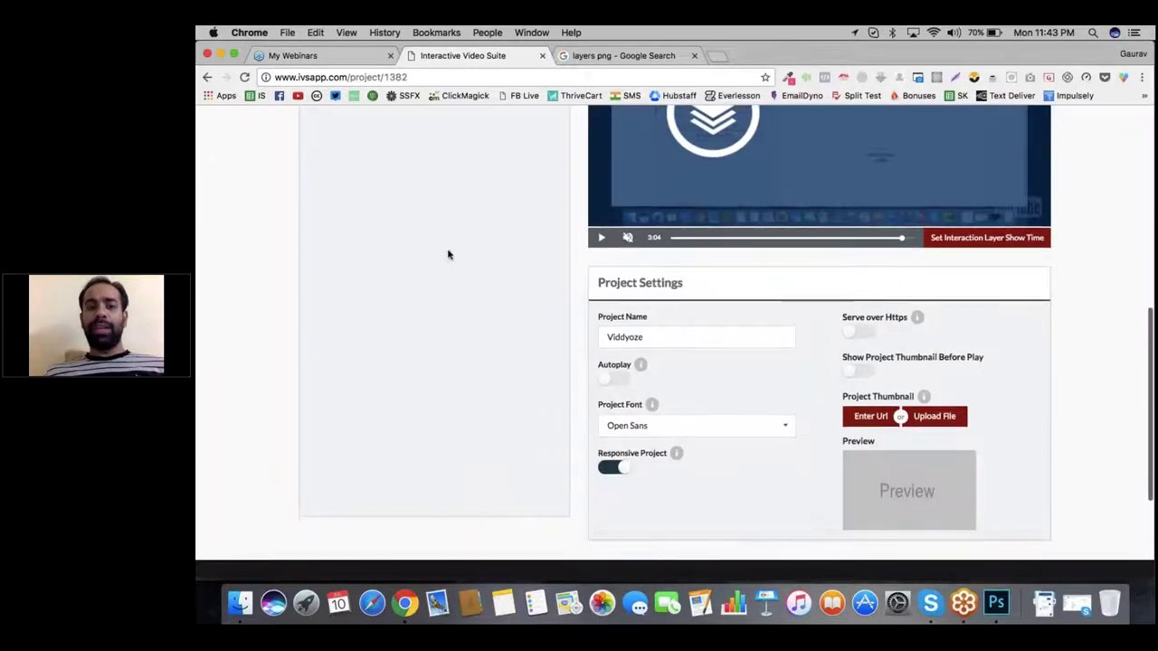
scroll(448, 254, "up", 5)
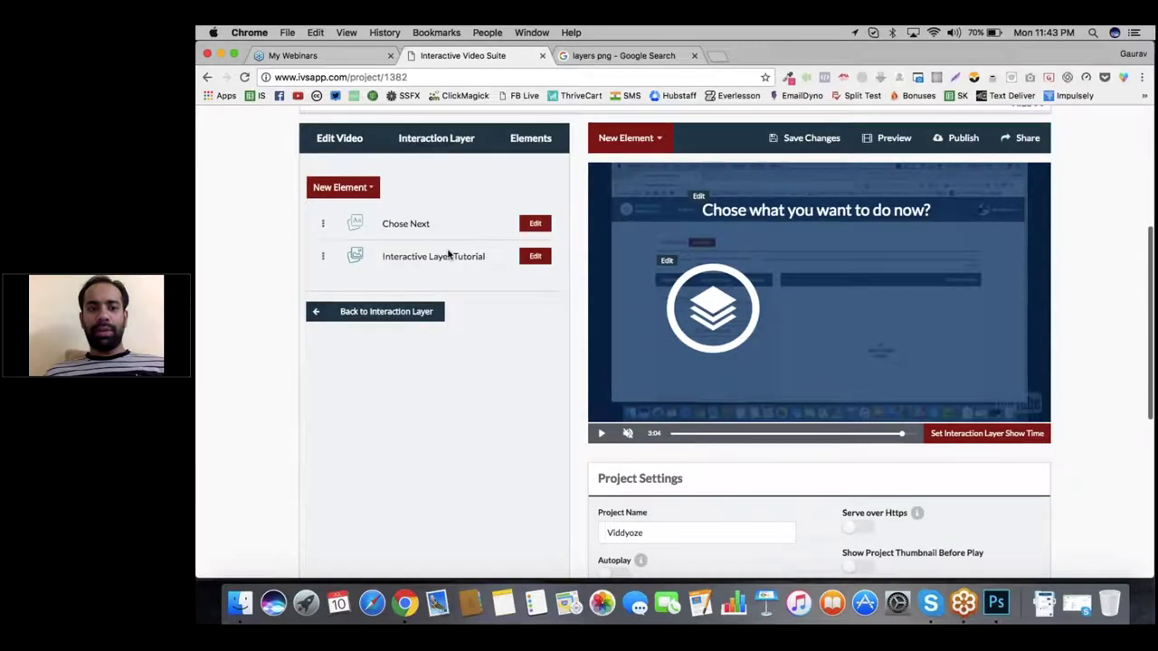
scroll(447, 252, "up", 1)
Add a new Text element named 'Build Interactive Layer'
left_click(343, 218)
left_click(335, 274)
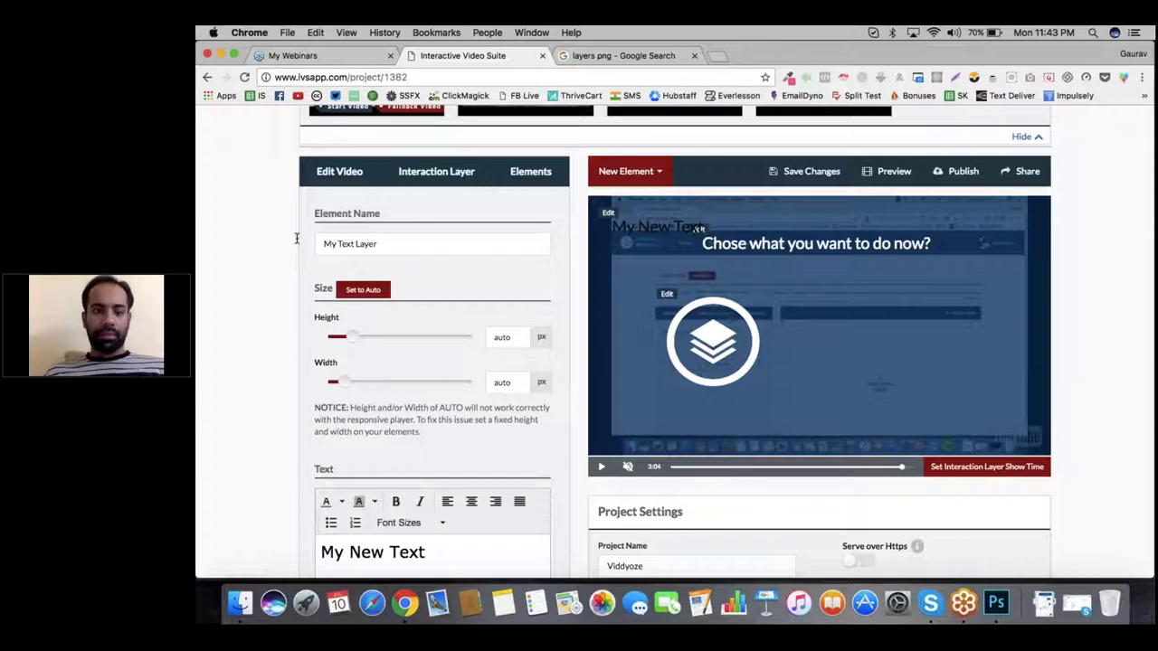
type("Build Intera")
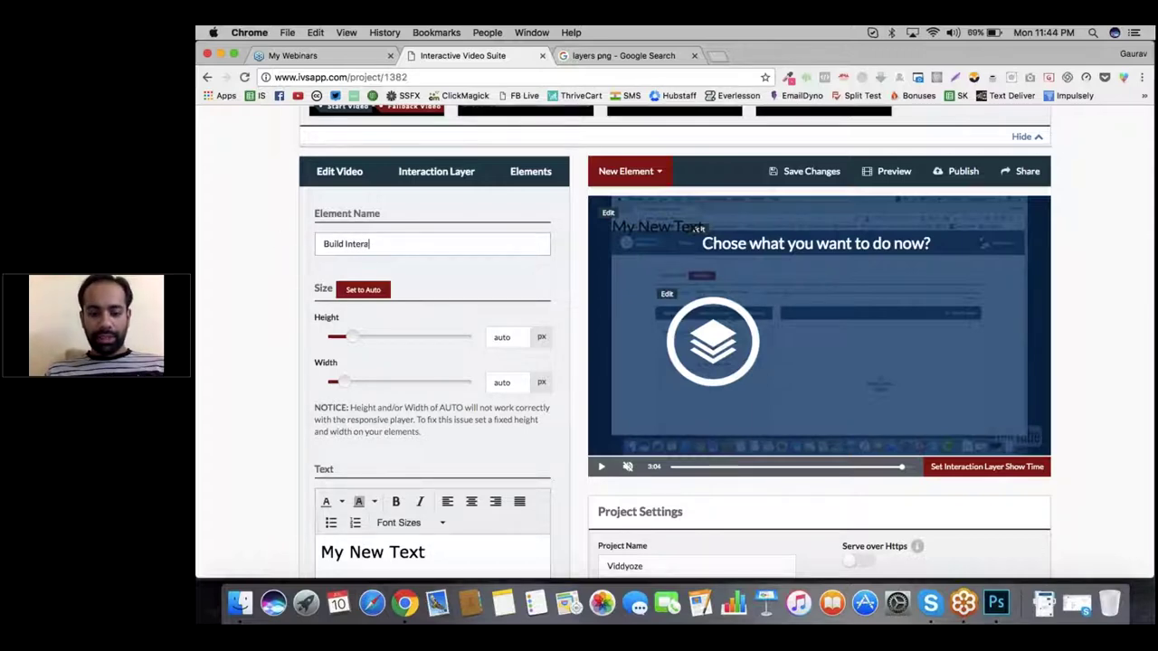
type("ctive Layers")
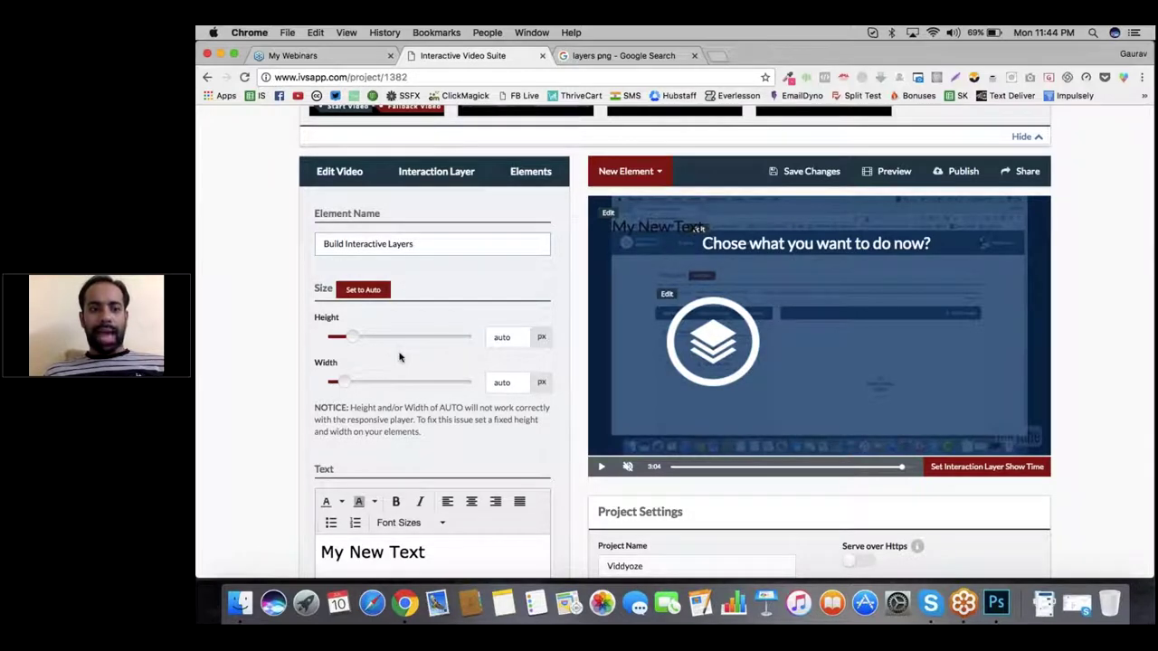
Replace the caption text with 'Build Interactive Layers'
scroll(399, 358, "down", 3)
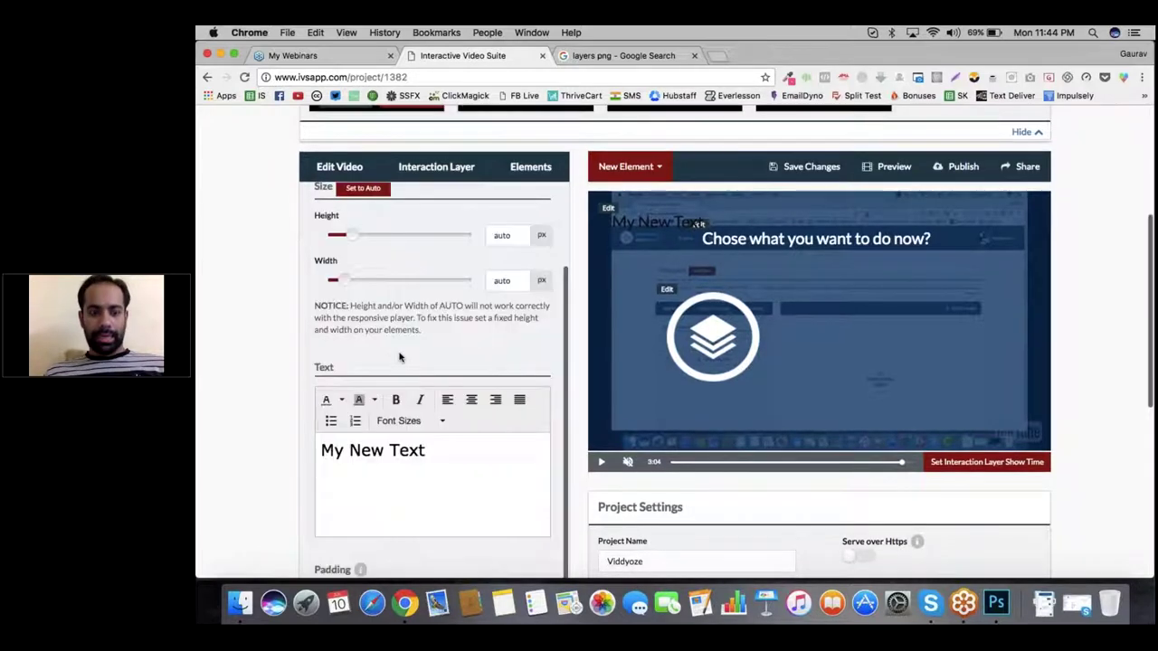
scroll(407, 425, "up", 2)
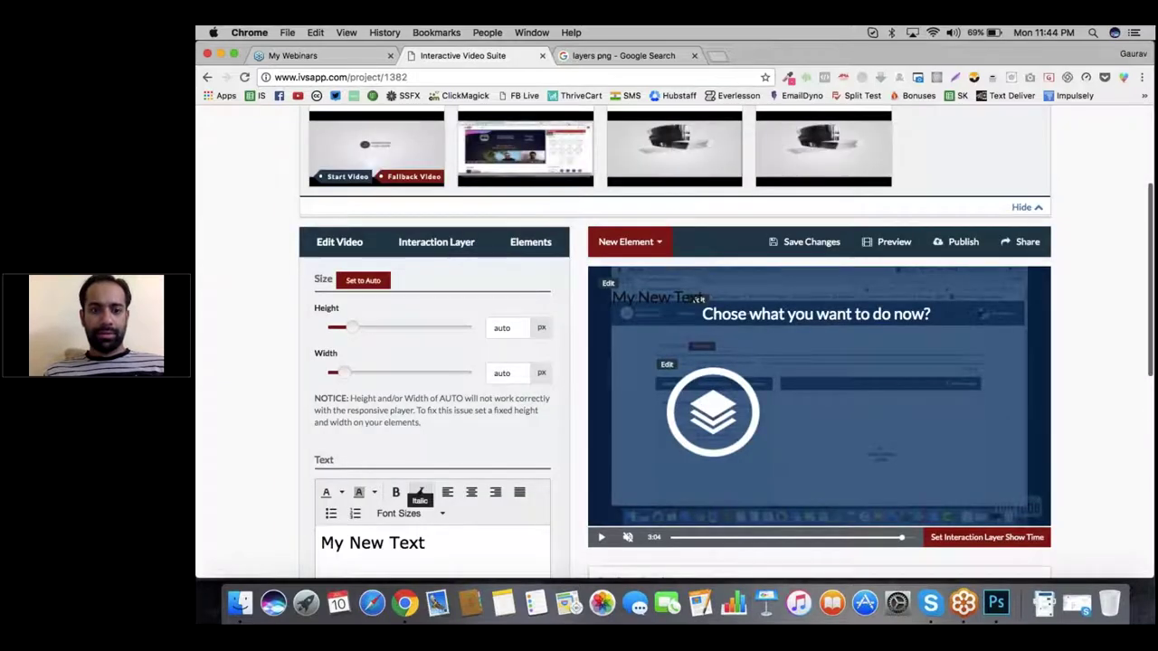
scroll(419, 493, "down", 1)
left_click(425, 508)
key("ctrl+a")
type("Build Interactive Layers")
Make the caption white and move it just below the layers icon
scroll(440, 467, "down", 1)
triple_click(439, 466)
left_click(341, 414)
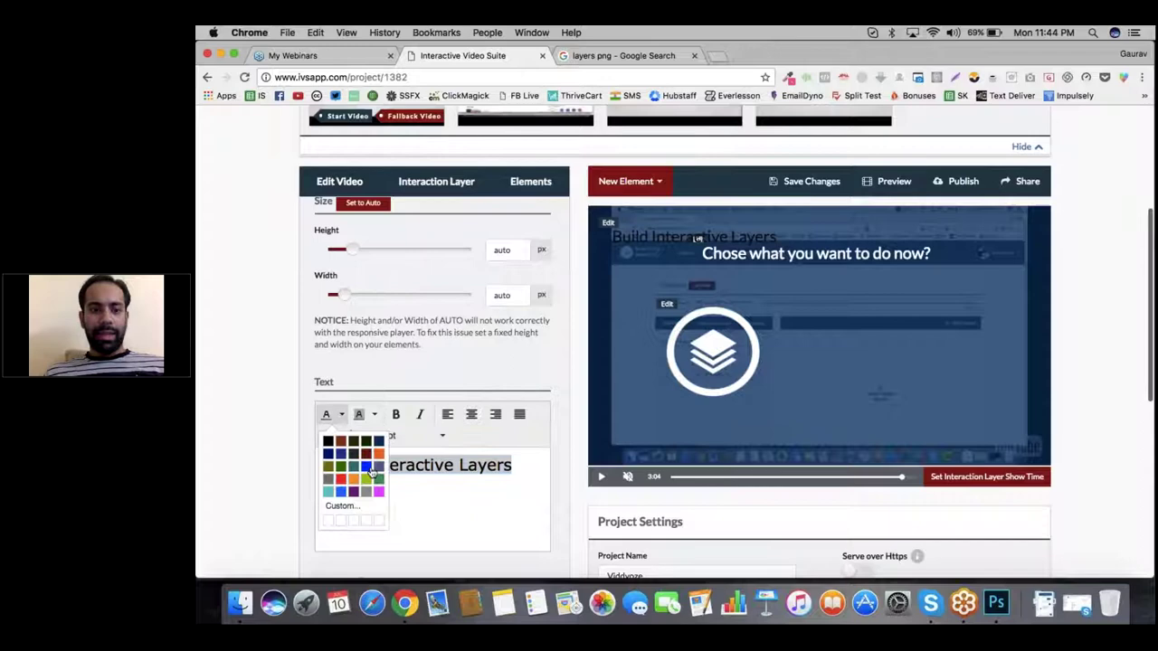
left_click(366, 516)
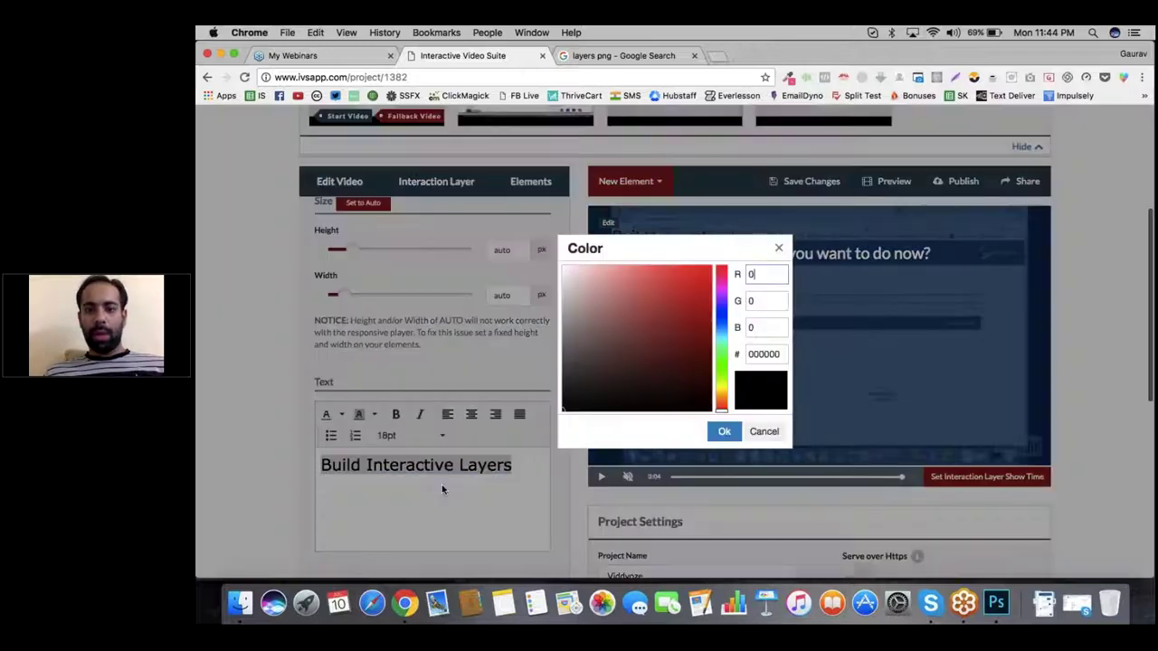
left_click(726, 432)
left_click_drag(699, 297, 719, 410)
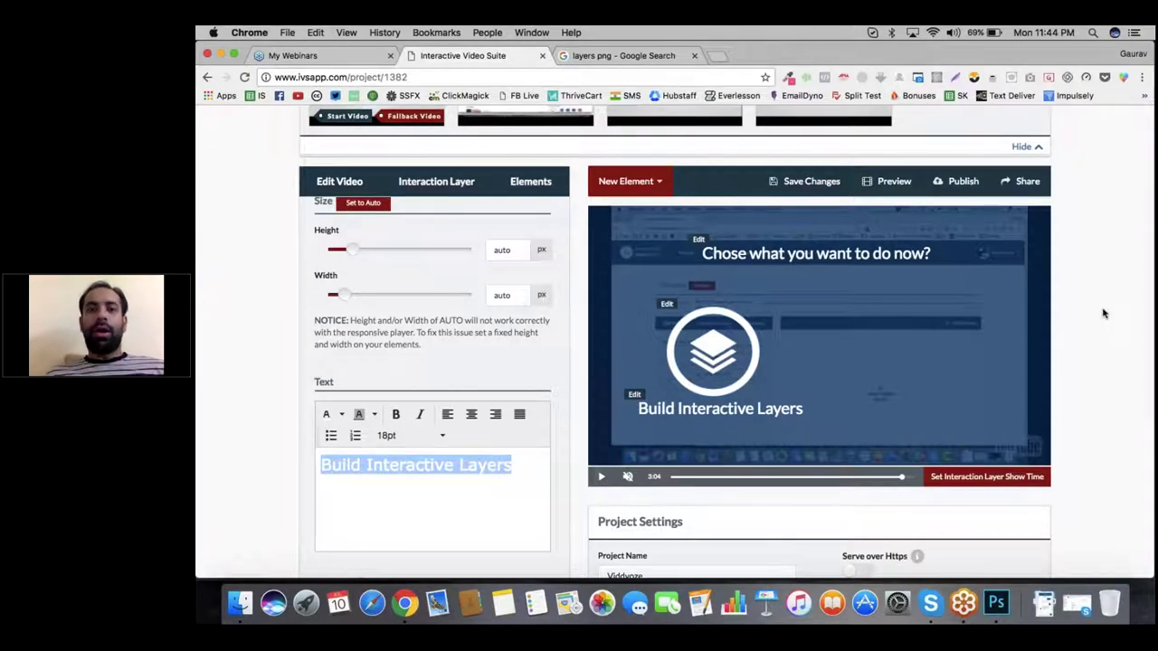
Search Google Images for 'replay png'
left_click(652, 66)
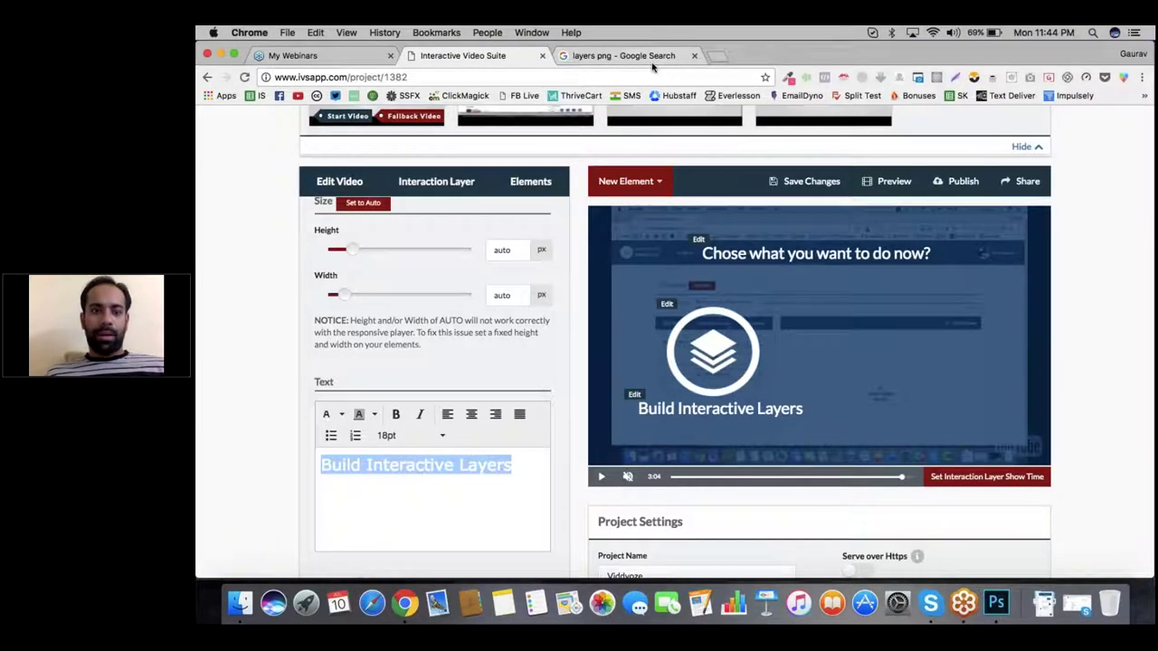
left_click(653, 66)
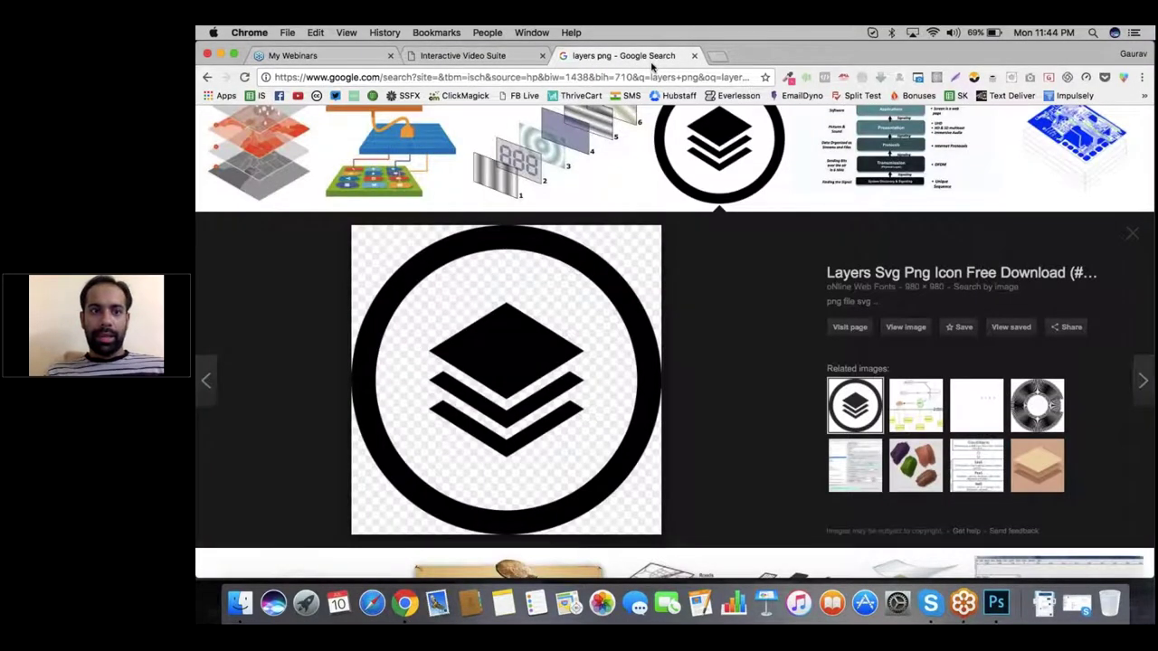
scroll(542, 272, "up", 10)
triple_click(463, 134)
type("replay the")
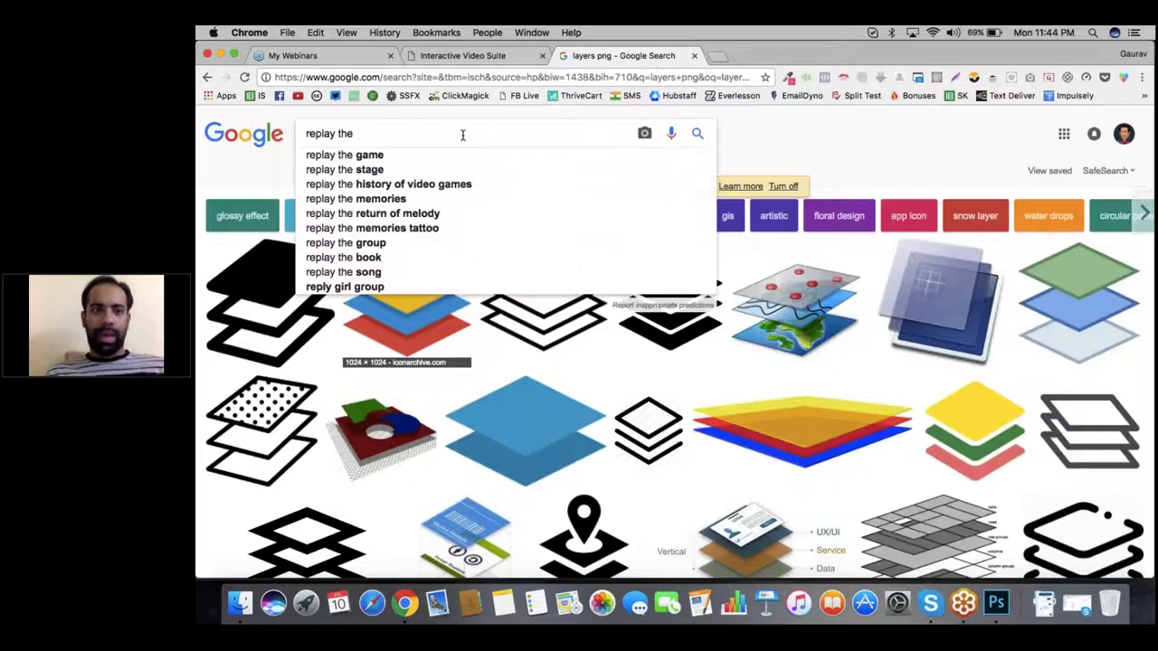
type("png")
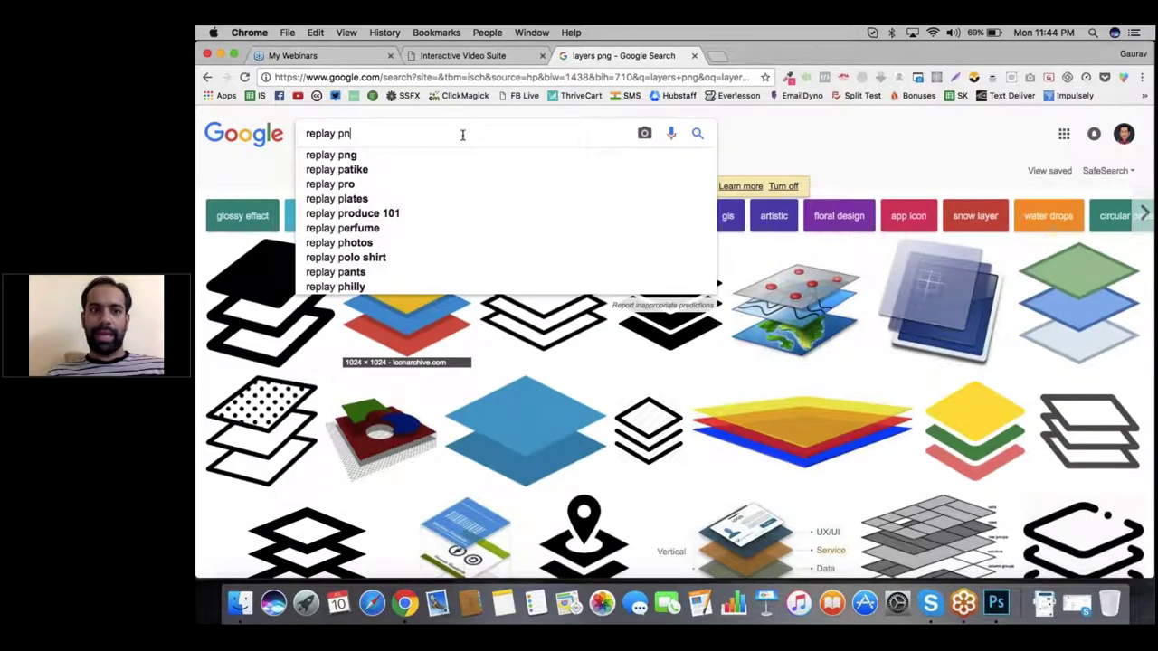
key("Return")
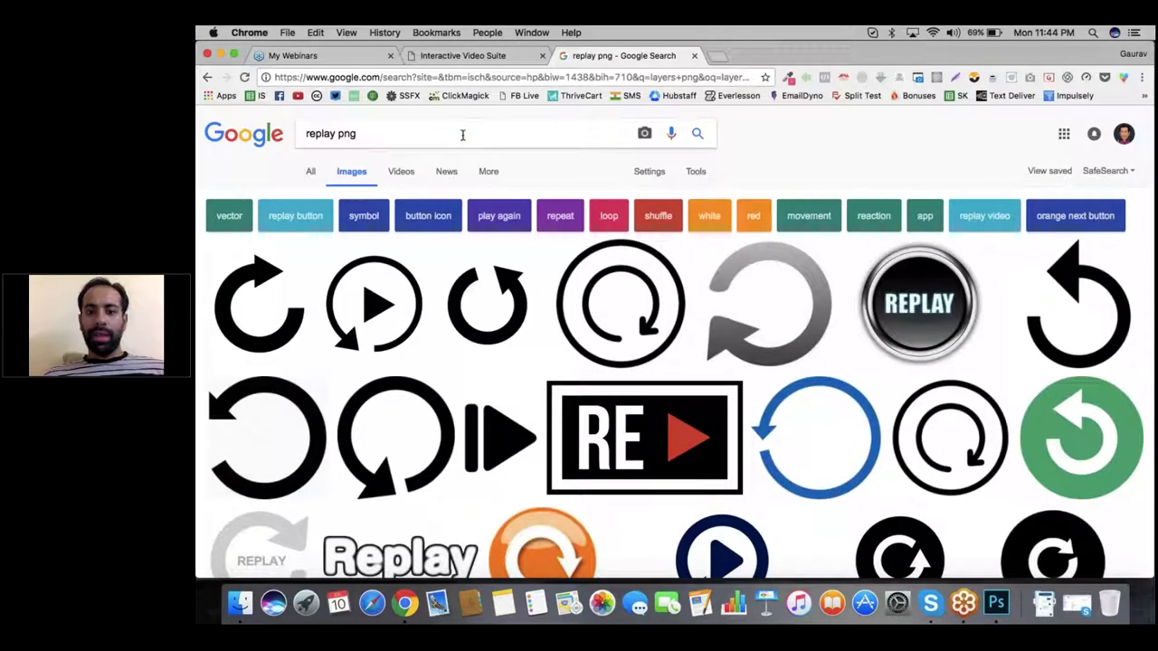
Pick the circular play-with-arrow replay icon from Noun Project and drag it out
scroll(463, 135, "down", 5)
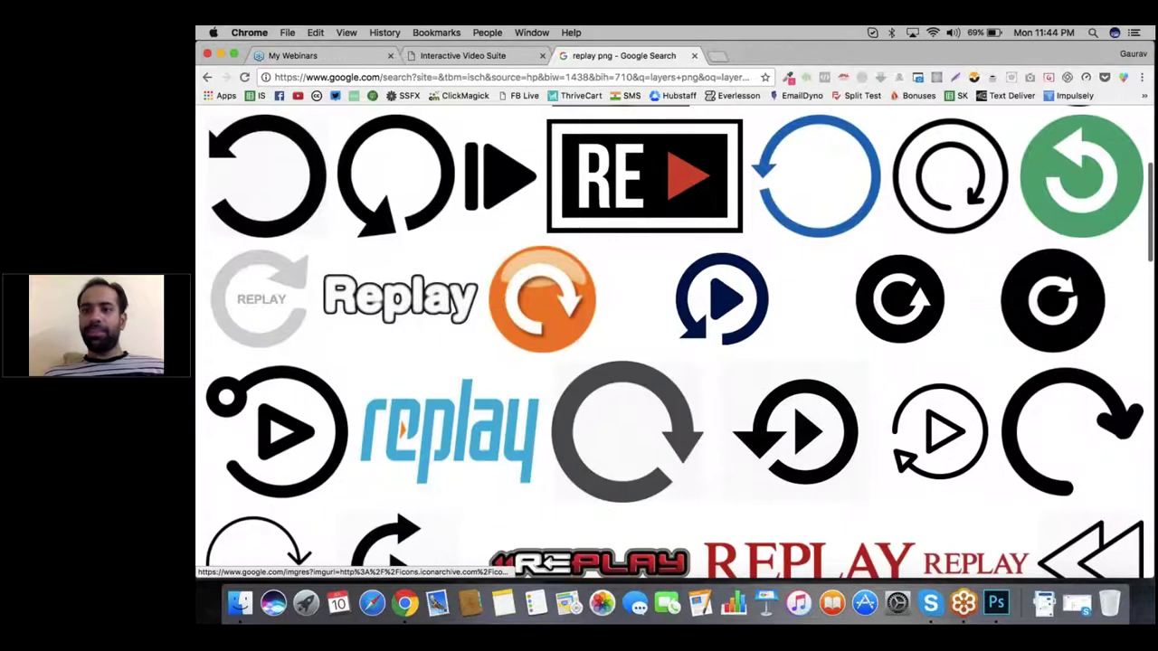
scroll(588, 132, "down", 5)
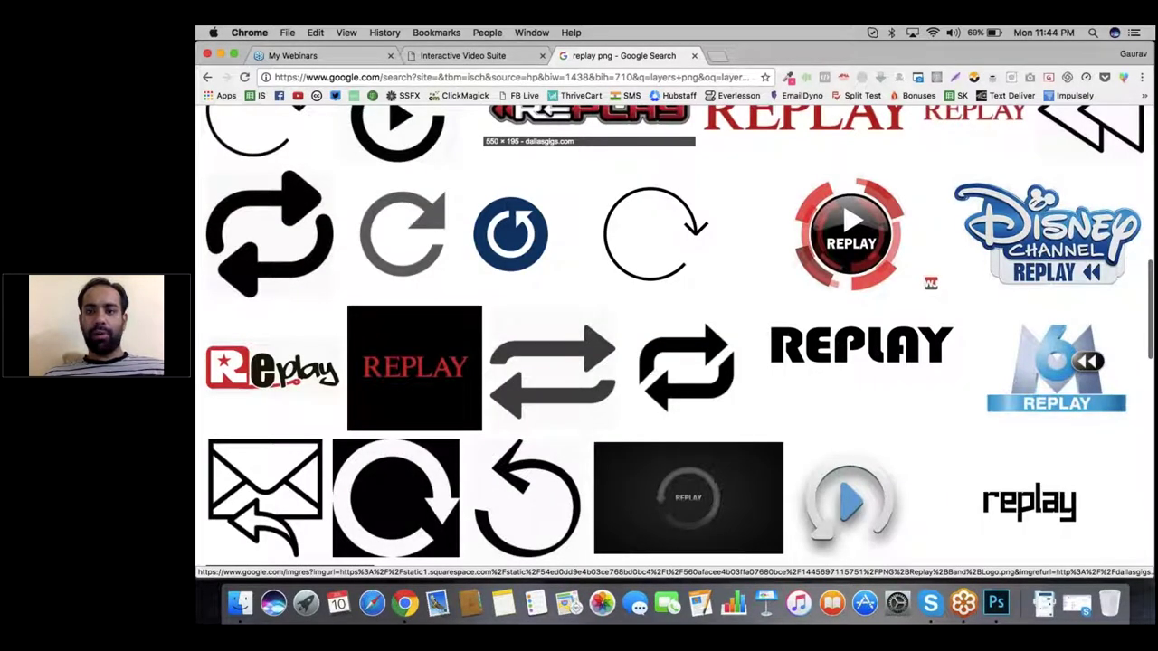
scroll(846, 279, "up", 10)
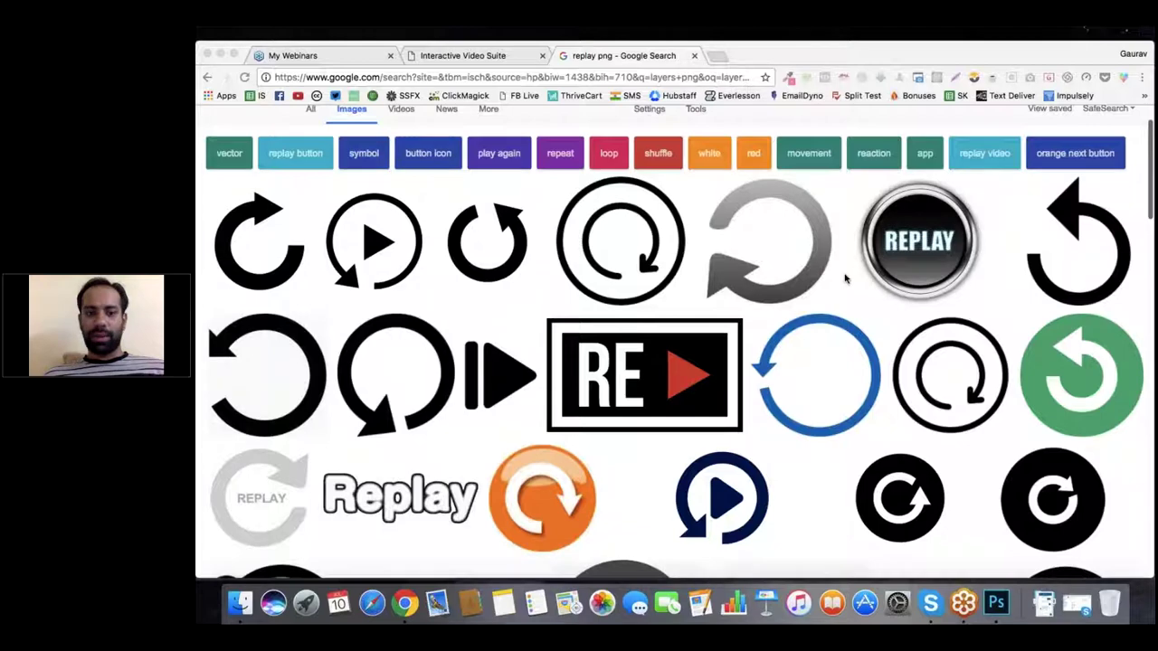
scroll(846, 279, "down", 10)
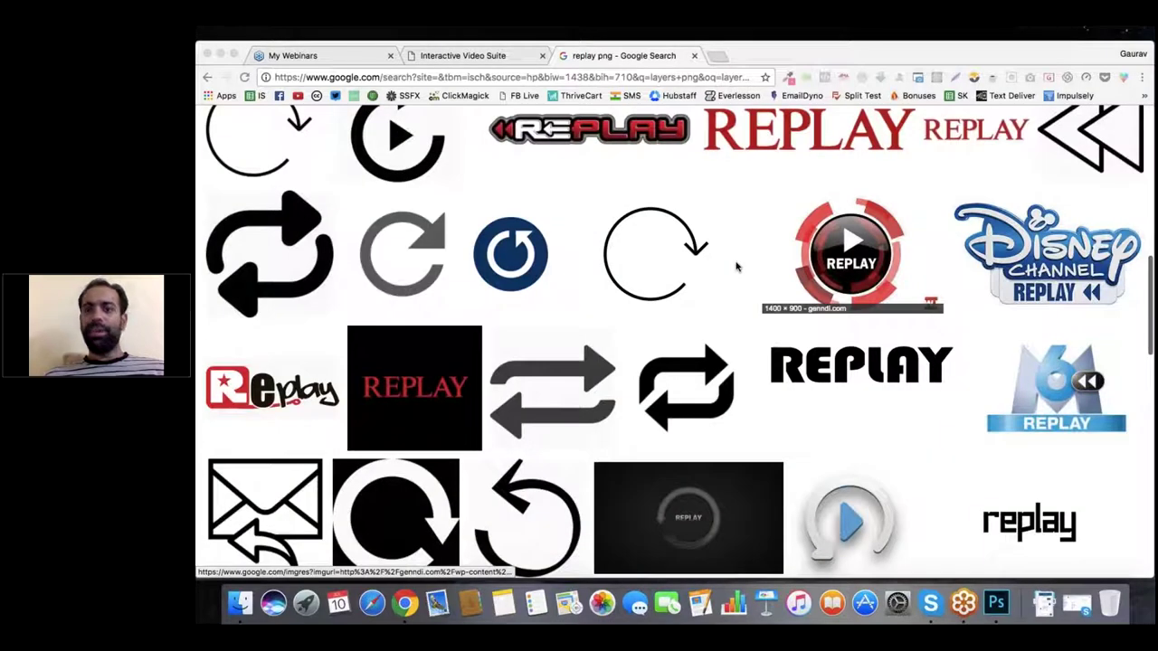
scroll(737, 267, "down", 10)
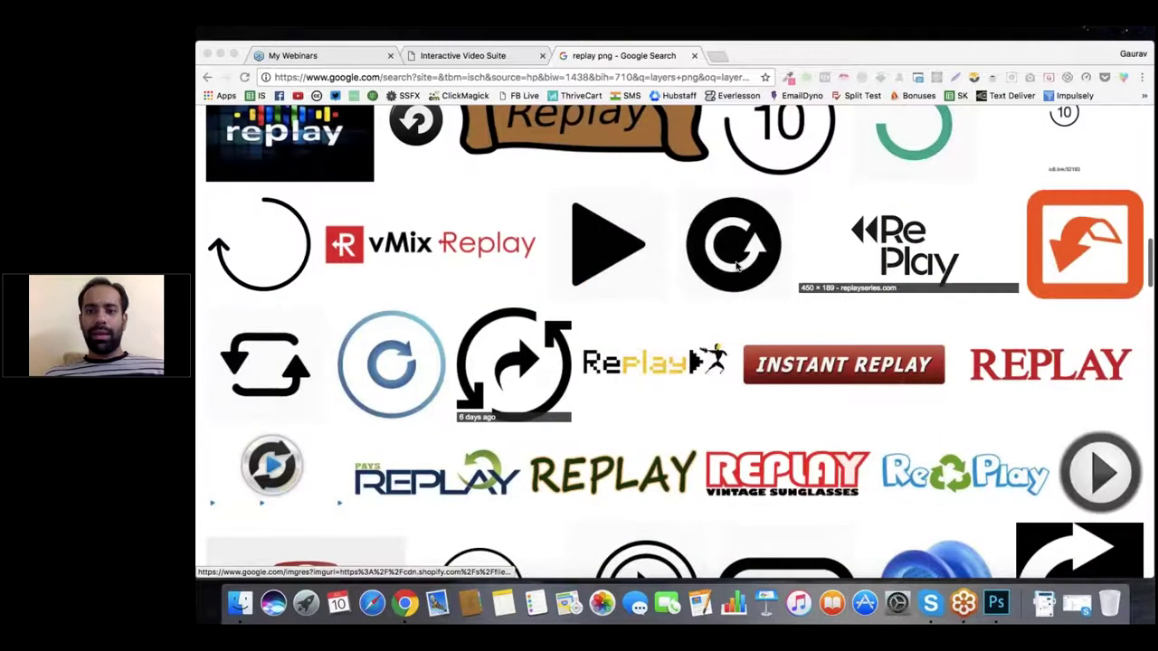
scroll(738, 266, "down", 5)
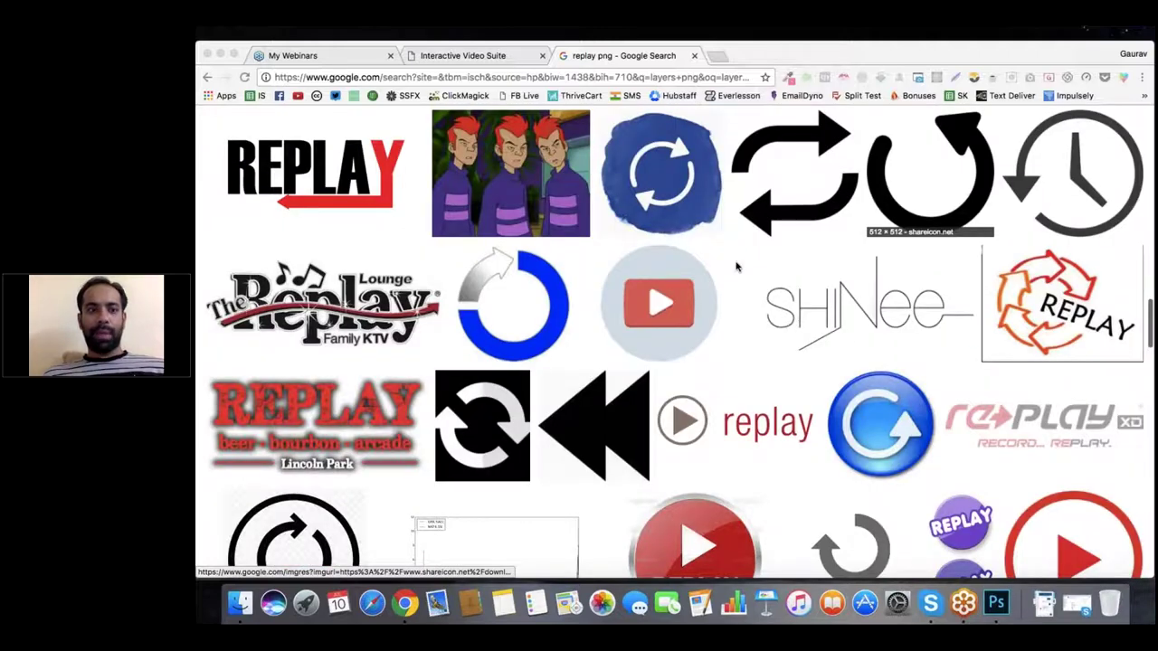
scroll(738, 267, "down", 4)
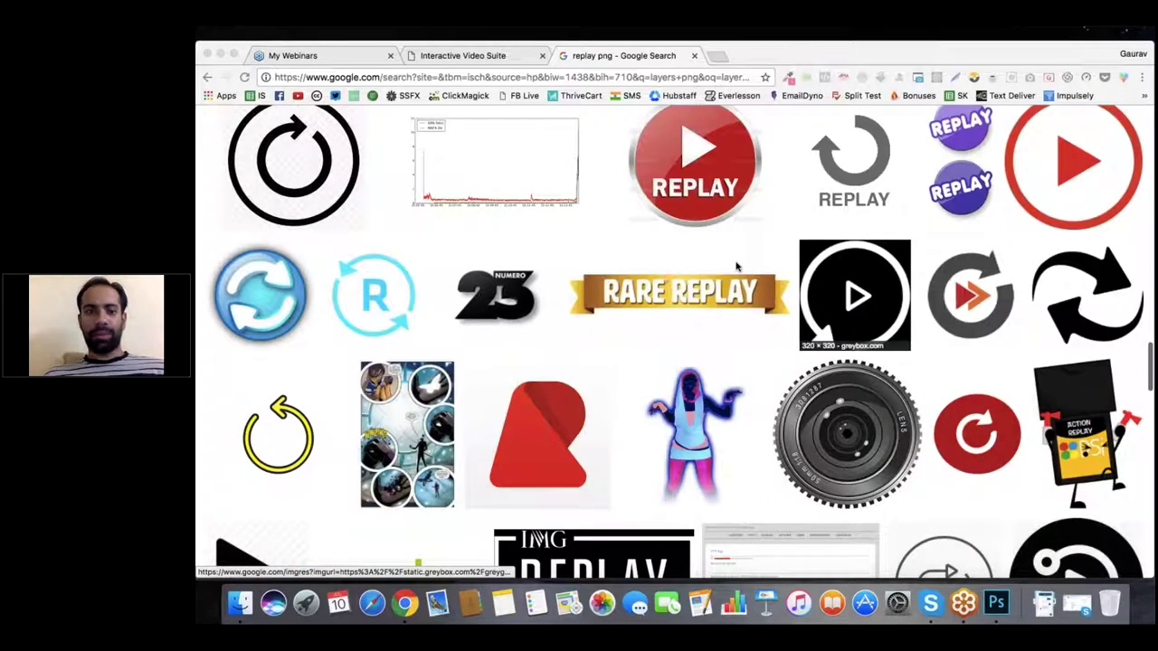
scroll(737, 267, "up", 1)
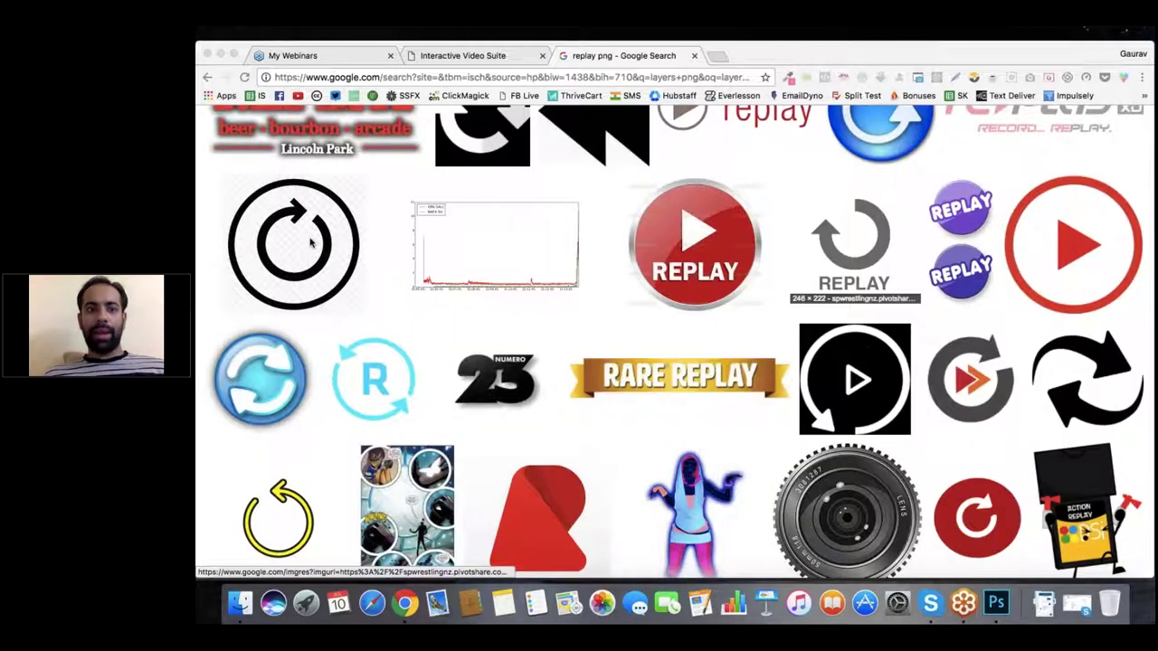
scroll(311, 242, "up", 5)
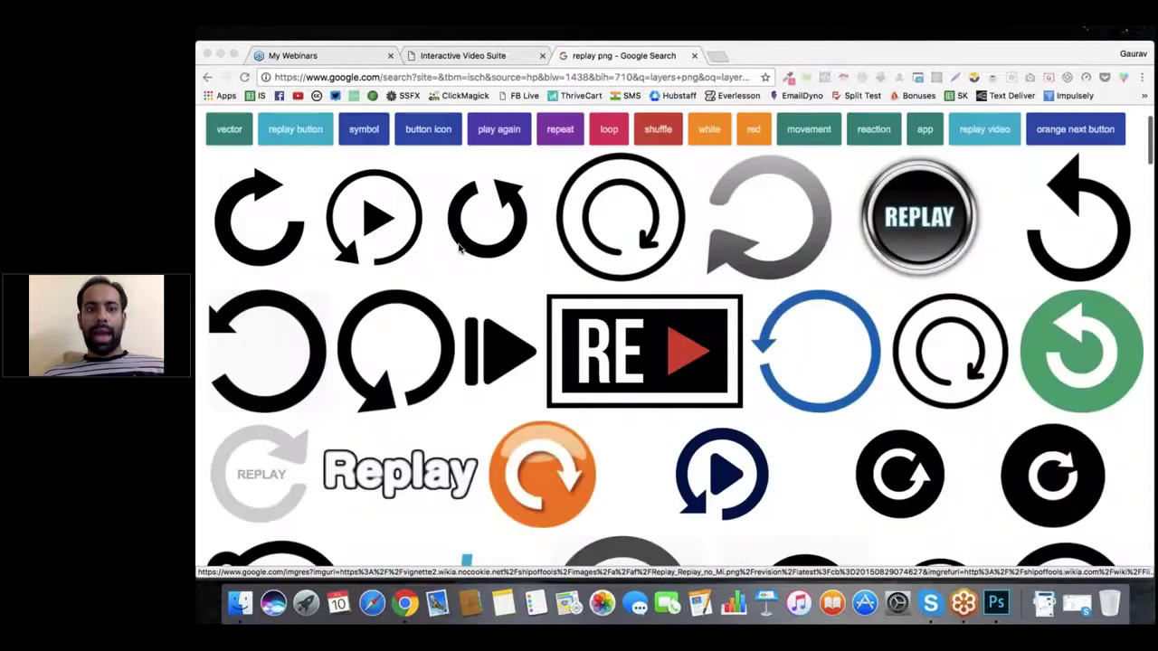
left_click(394, 236)
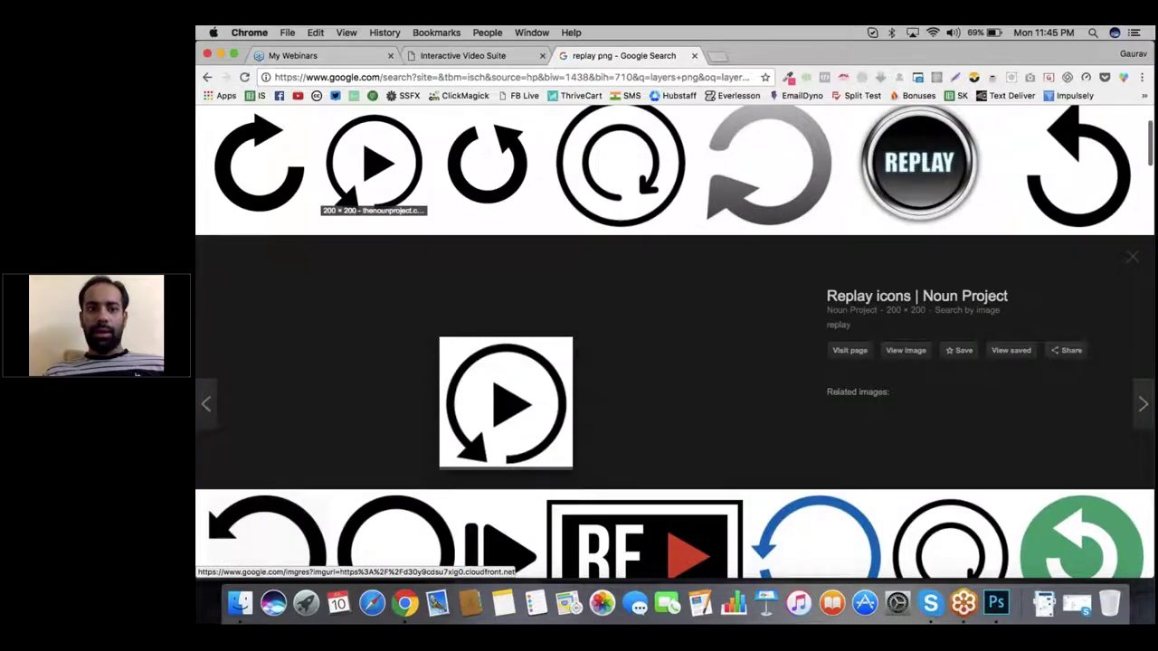
left_click_drag(510, 425, 439, 339)
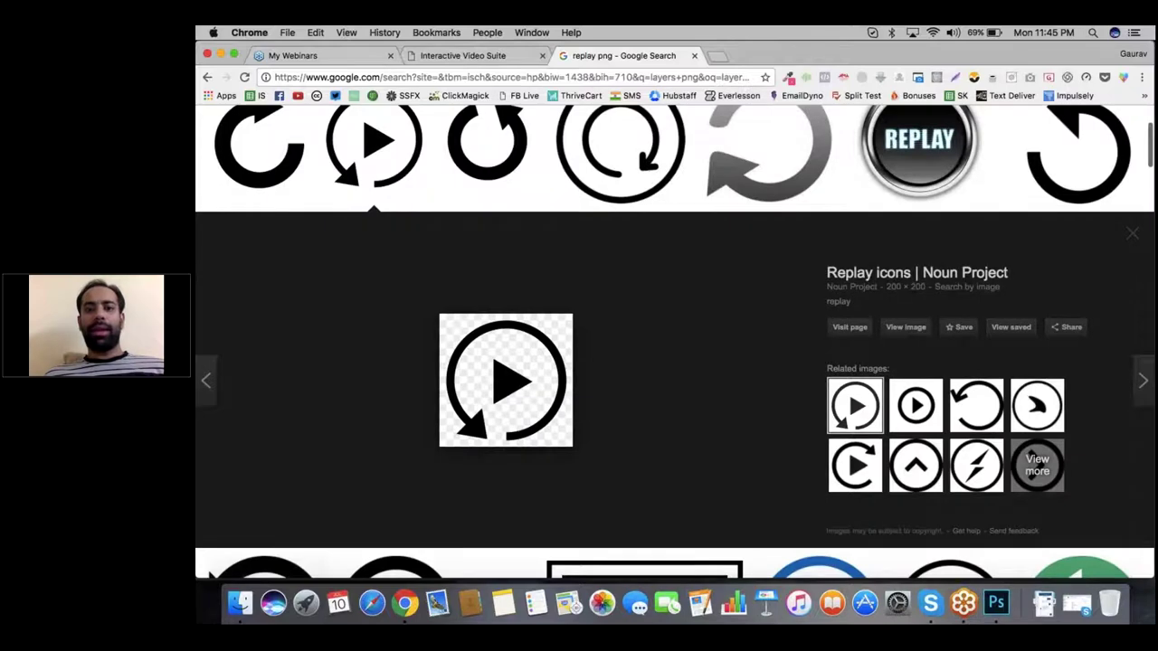
Close the open Photoshop document without saving
key("super+Tab")
key("super+w")
left_click(623, 233)
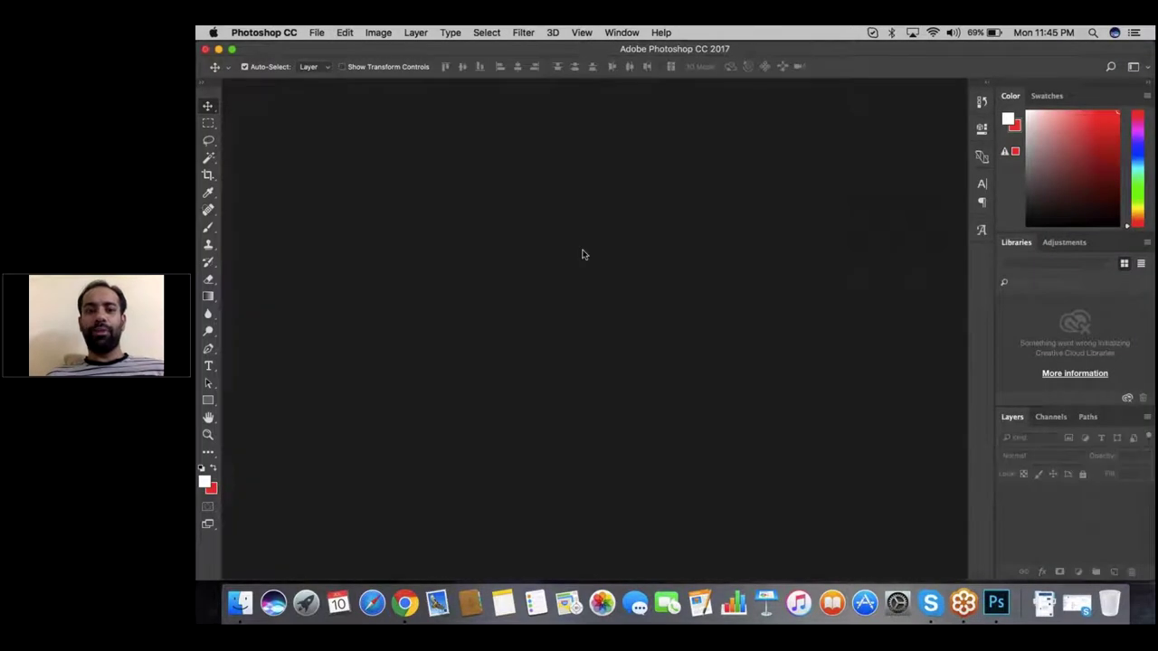
key("super+Tab")
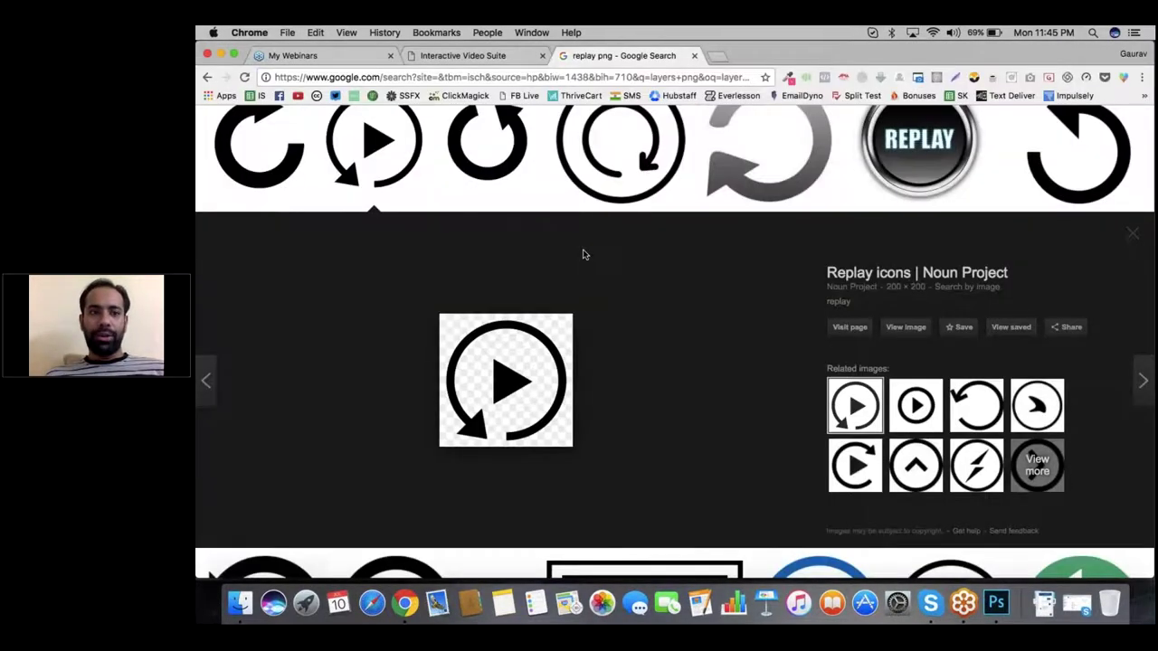
Search for white replay icons, preview one, then bring Photoshop forward
scroll(682, 208, "up", 1)
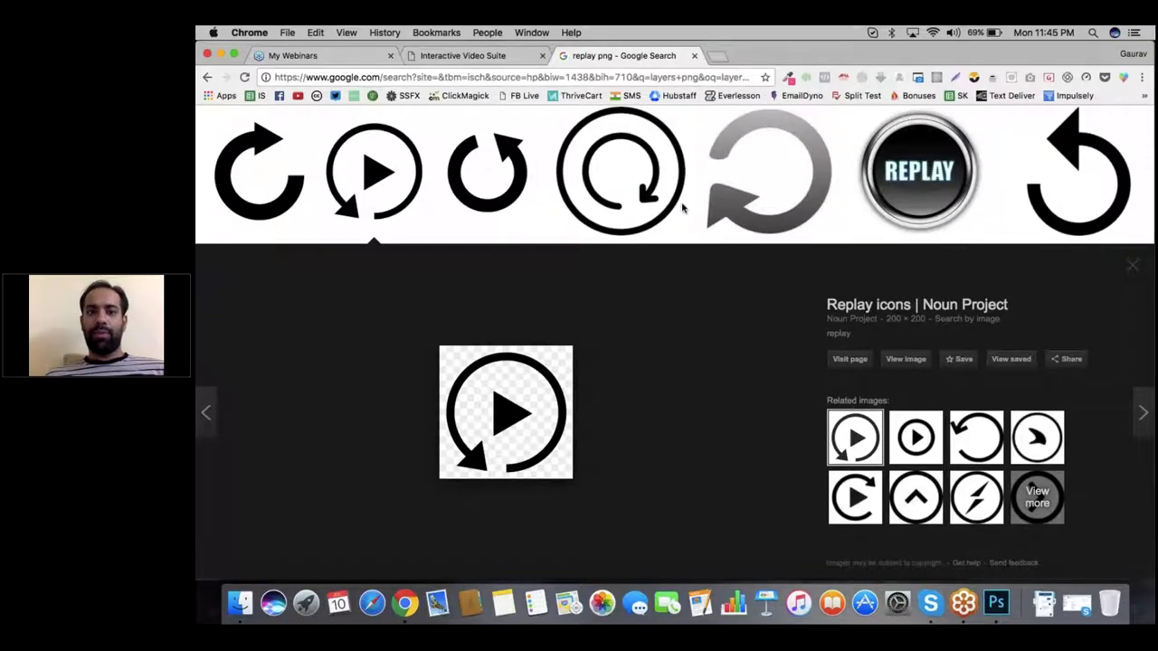
scroll(682, 208, "up", 4)
key("Return")
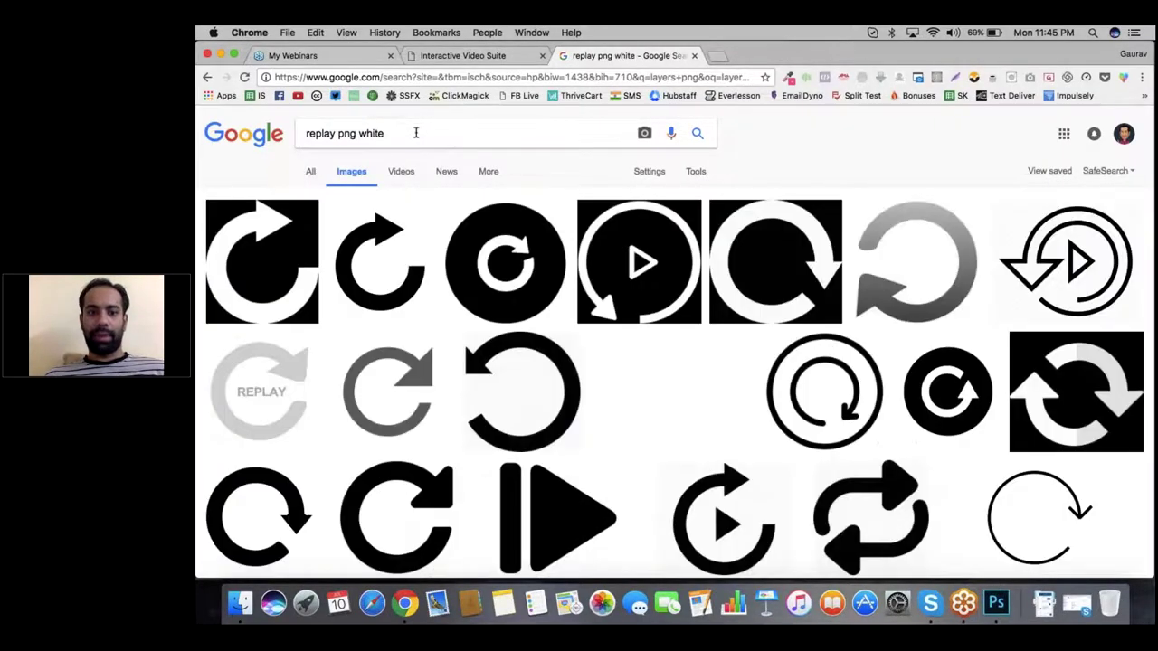
left_click(692, 435)
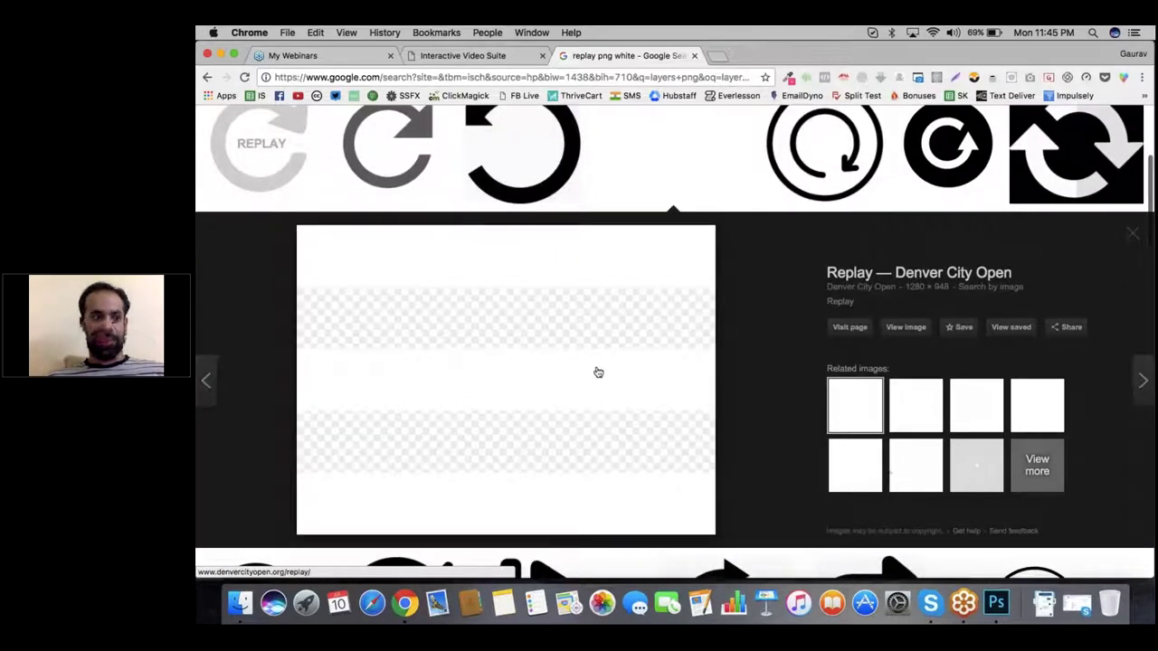
key("Escape")
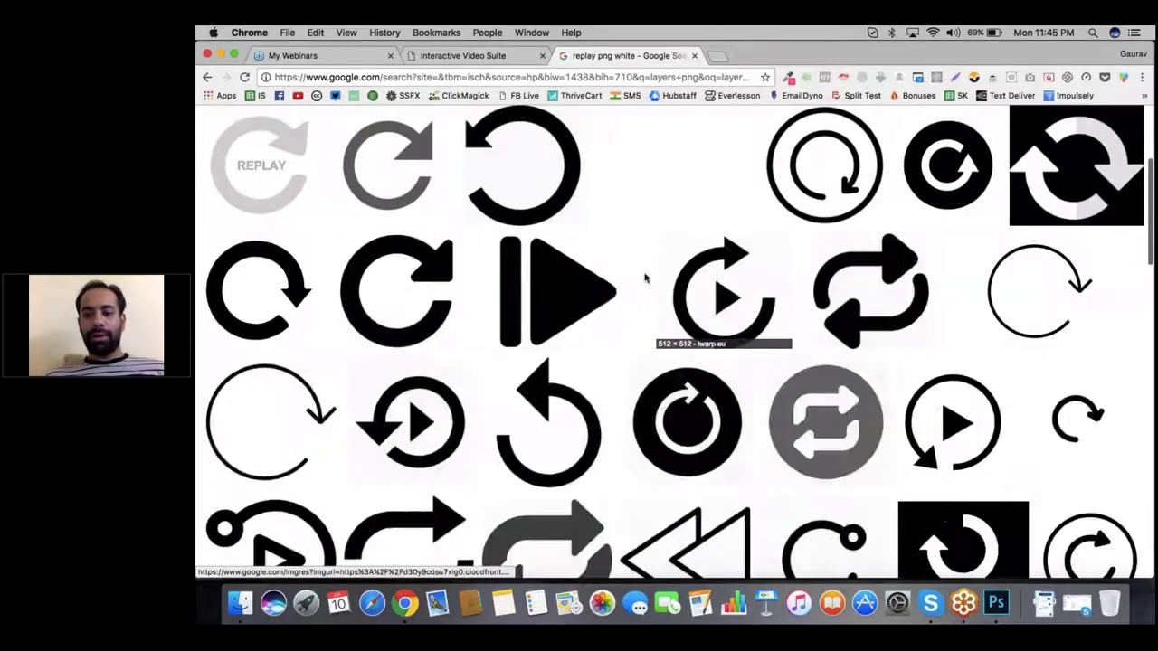
left_click(995, 600)
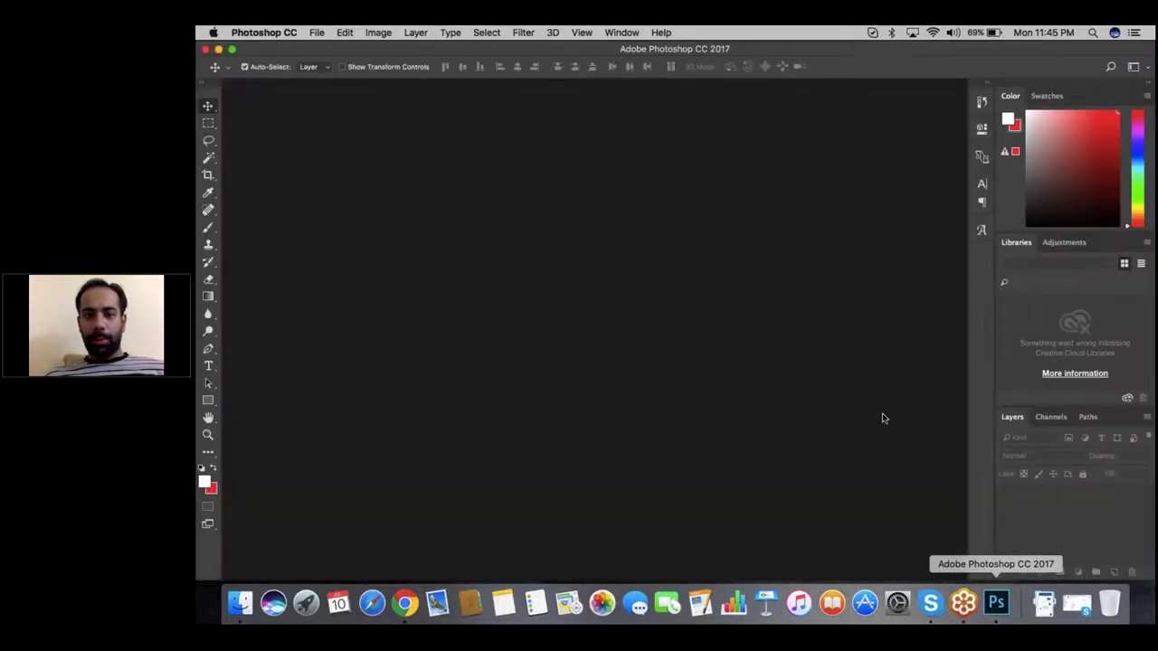
Open the replay icon in Photoshop and fill its black shapes with white
mouse_move(198, 29)
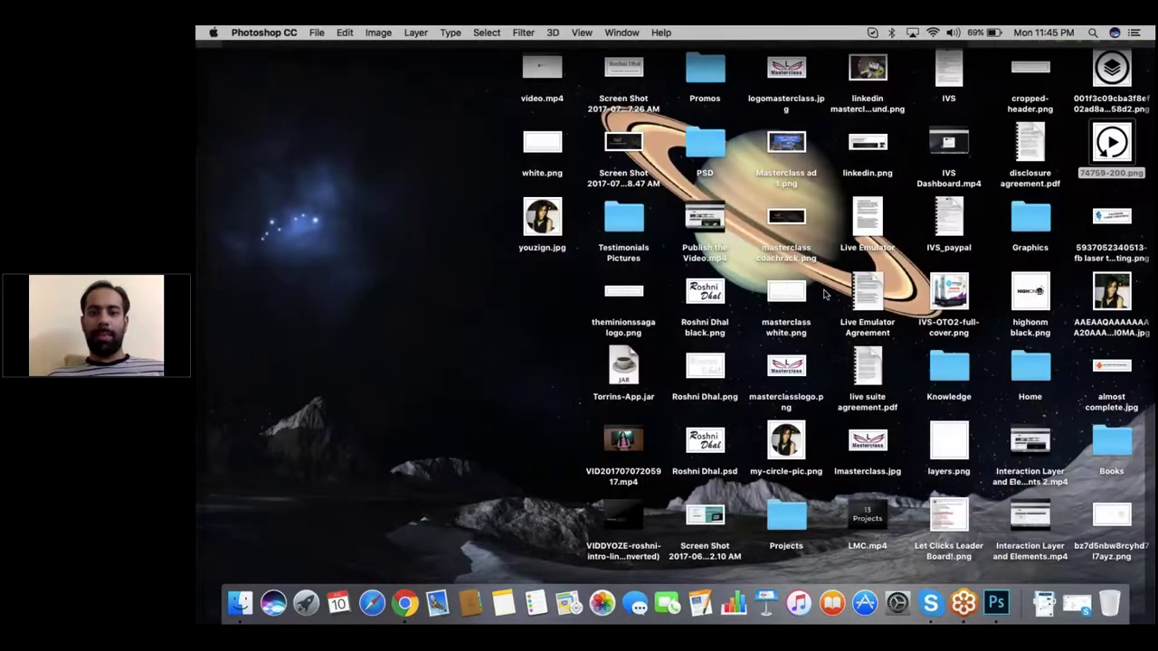
left_click_drag(1122, 167, 231, 62)
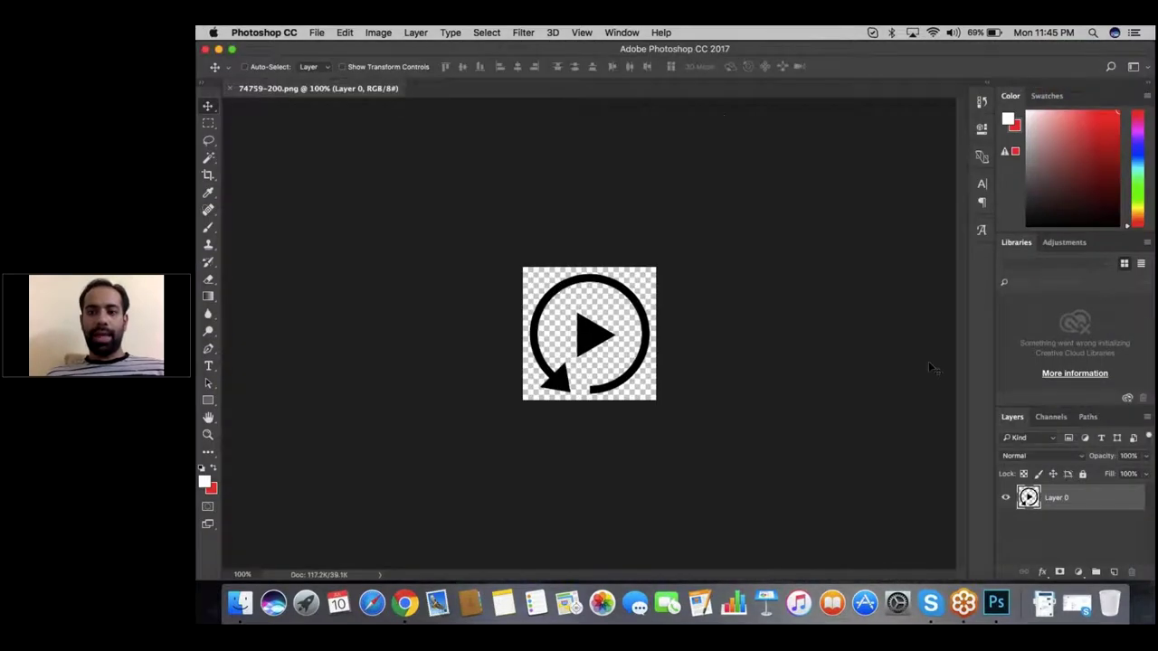
left_click(1029, 498, "super")
key("alt+BackSpace")
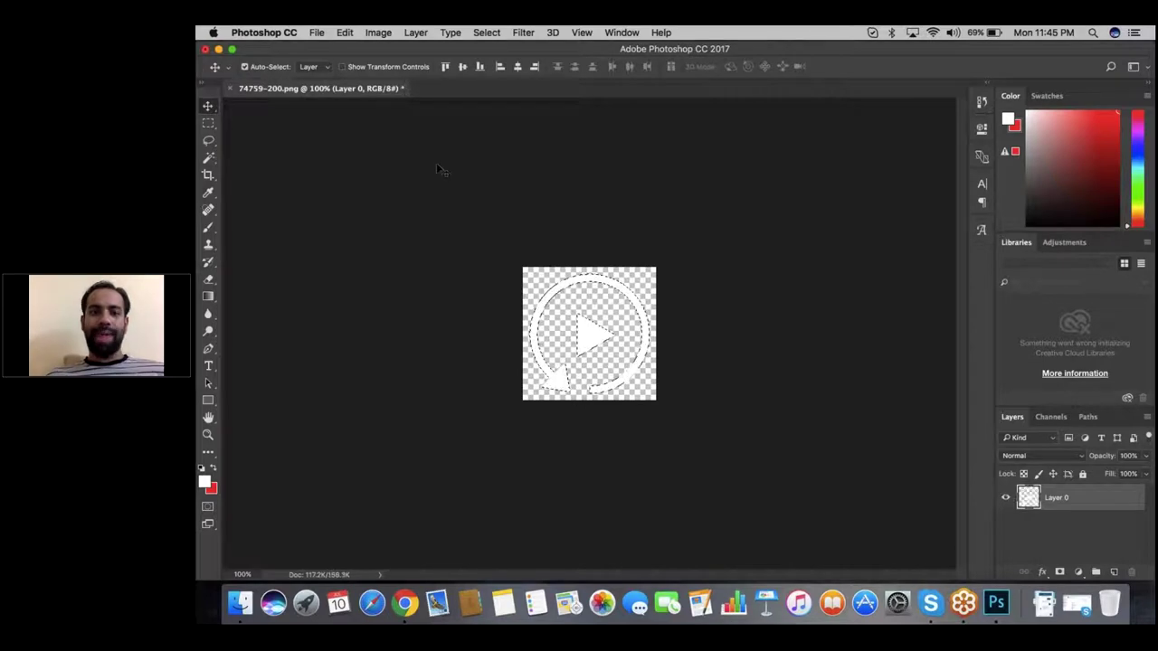
Save the white icon as replay.png in PNG format on the Desktop
left_click(315, 33)
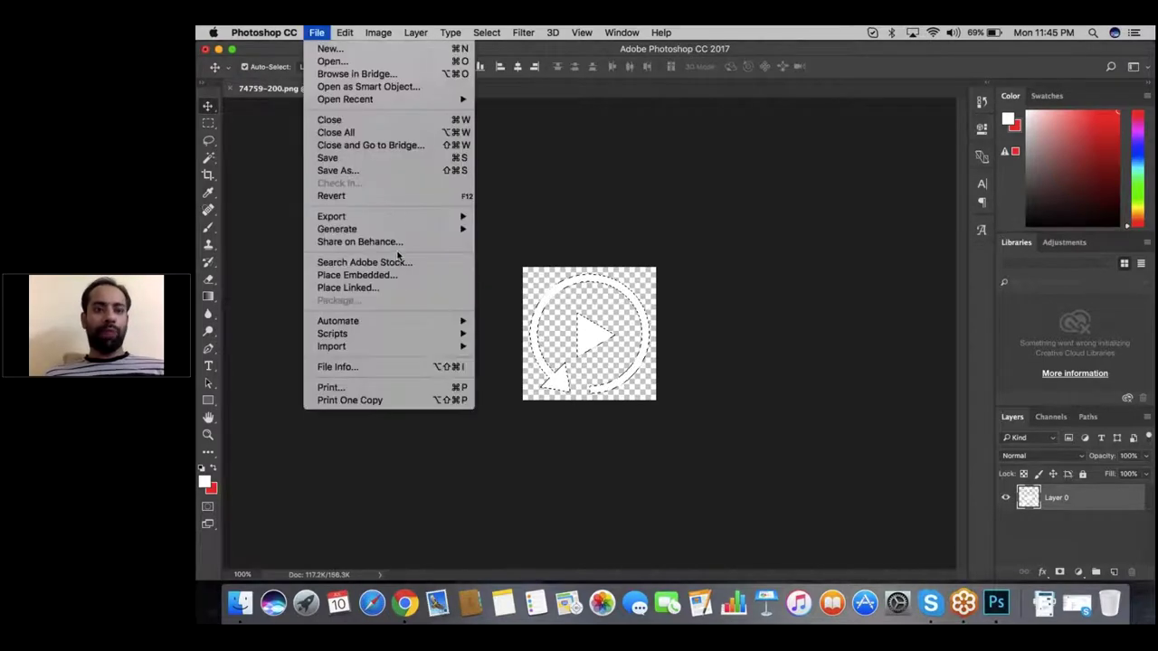
left_click(395, 170)
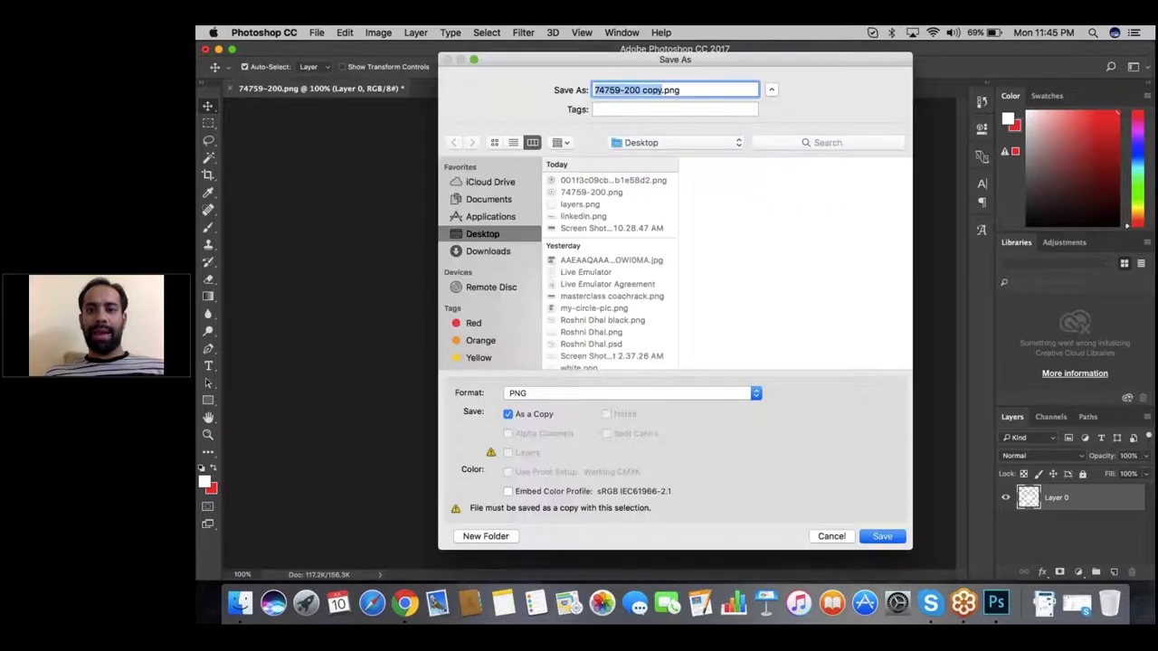
left_click(659, 90)
key("shift+super+Left")
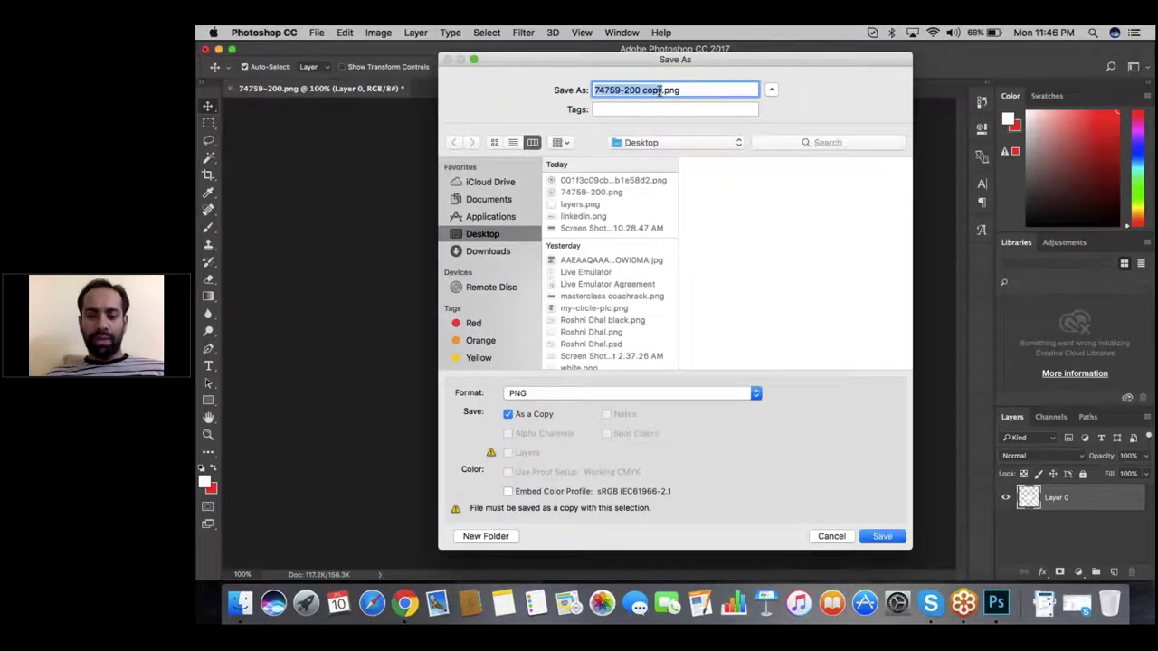
type("repla")
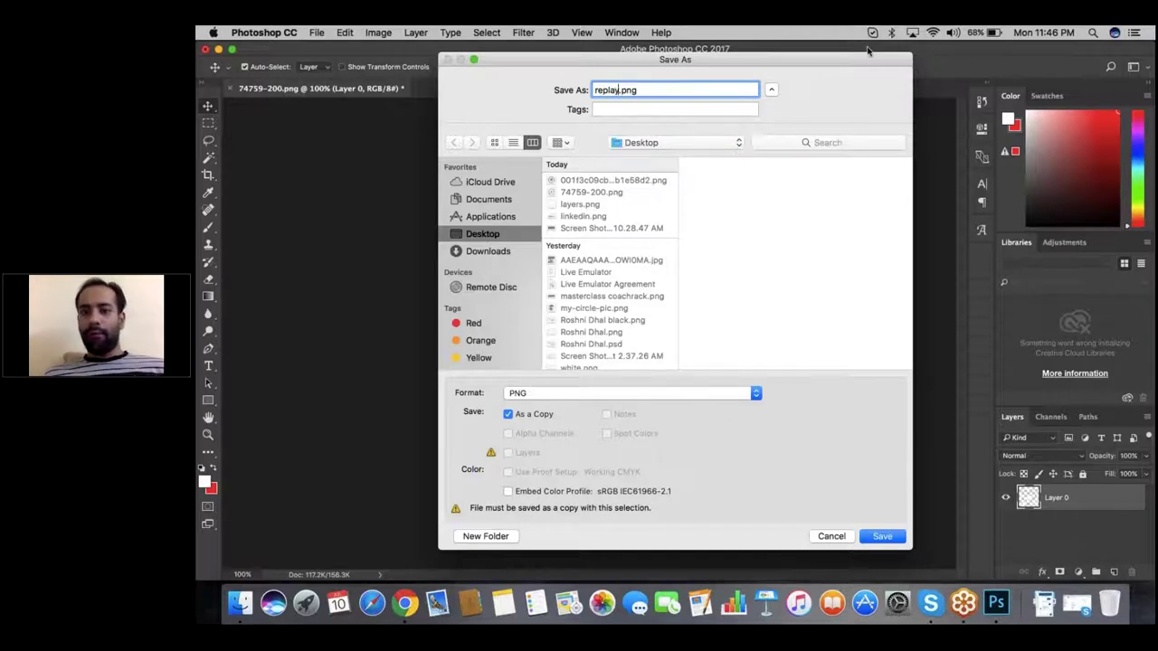
type("y")
left_click(829, 454)
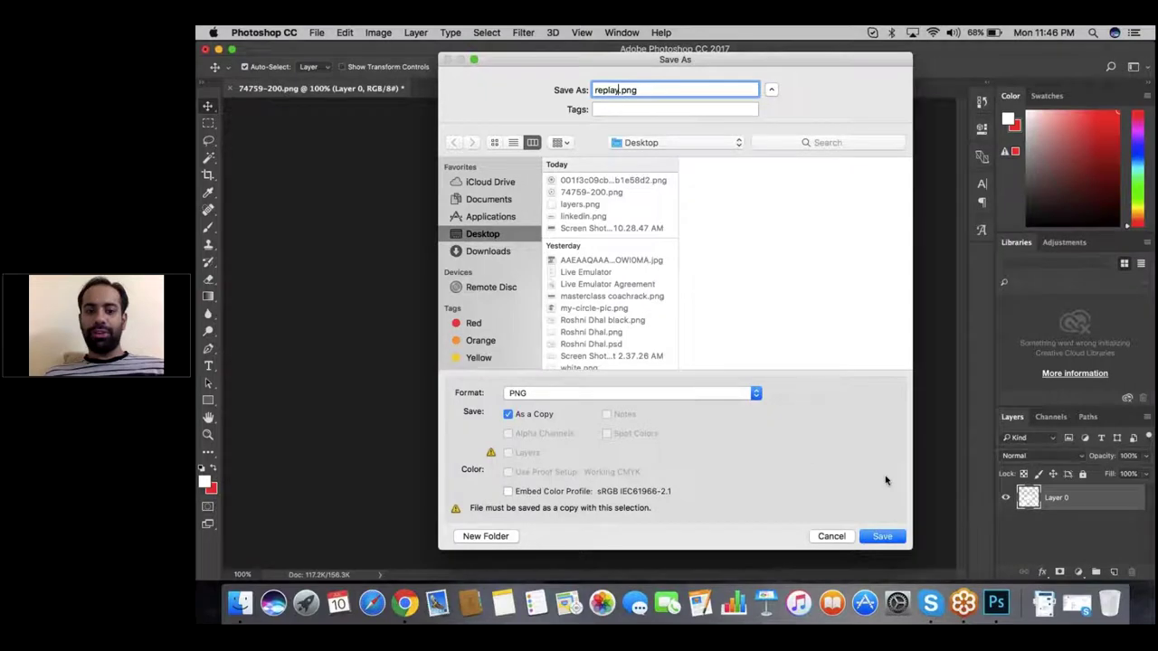
left_click(882, 537)
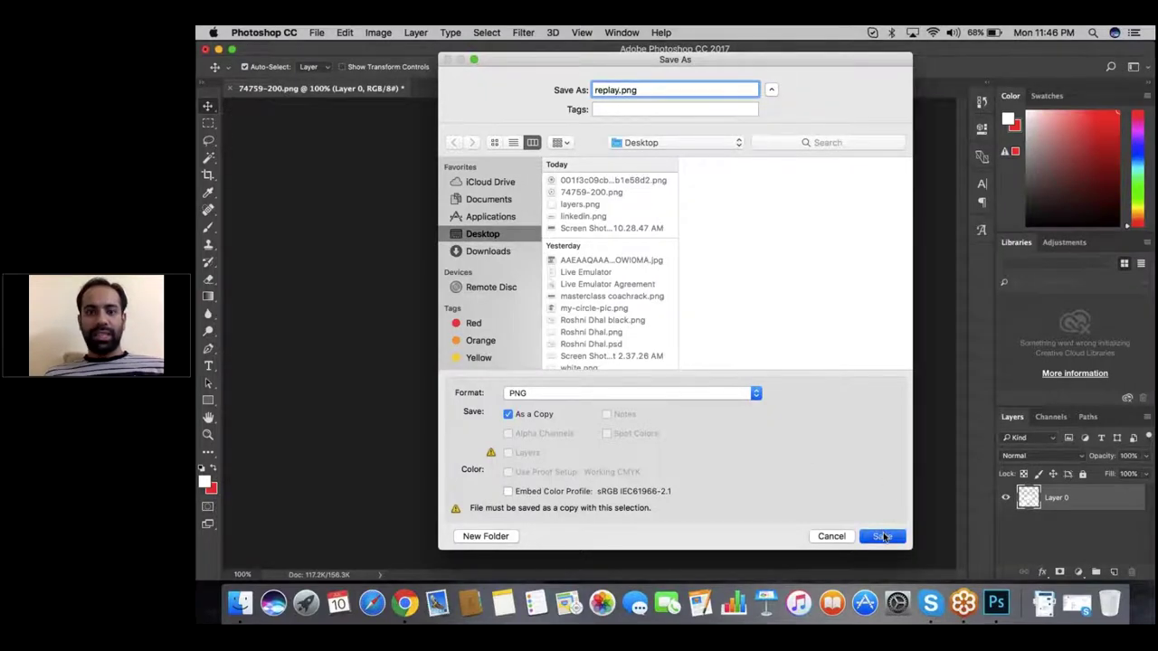
left_click(721, 214)
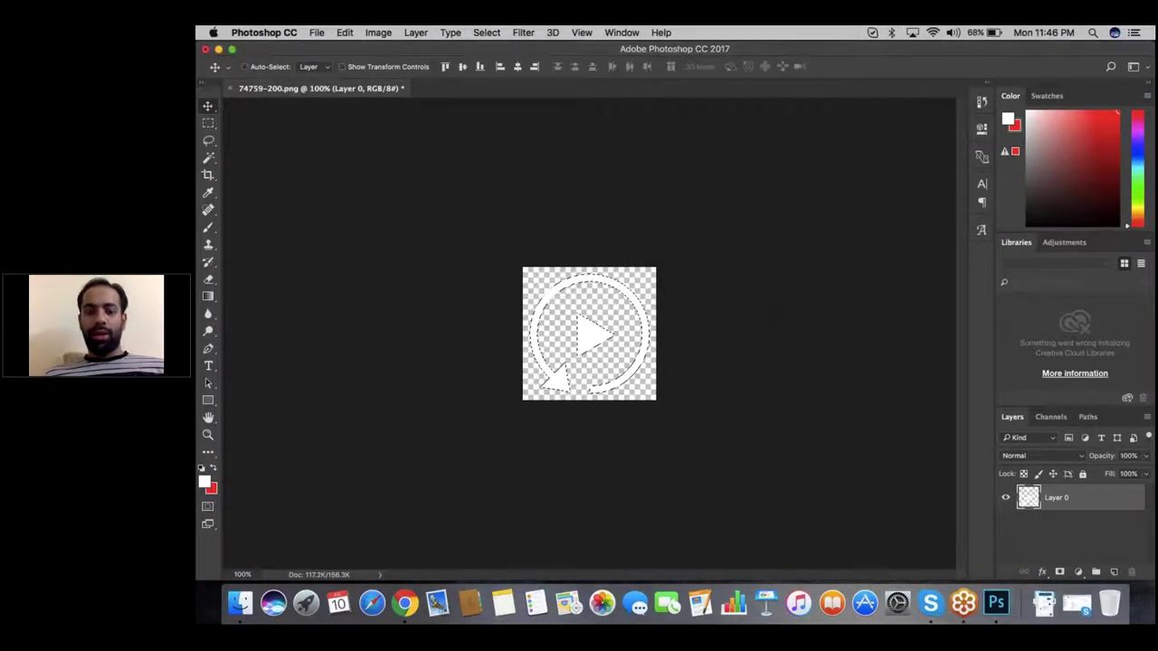
key("super+Tab")
key("super+Tab")
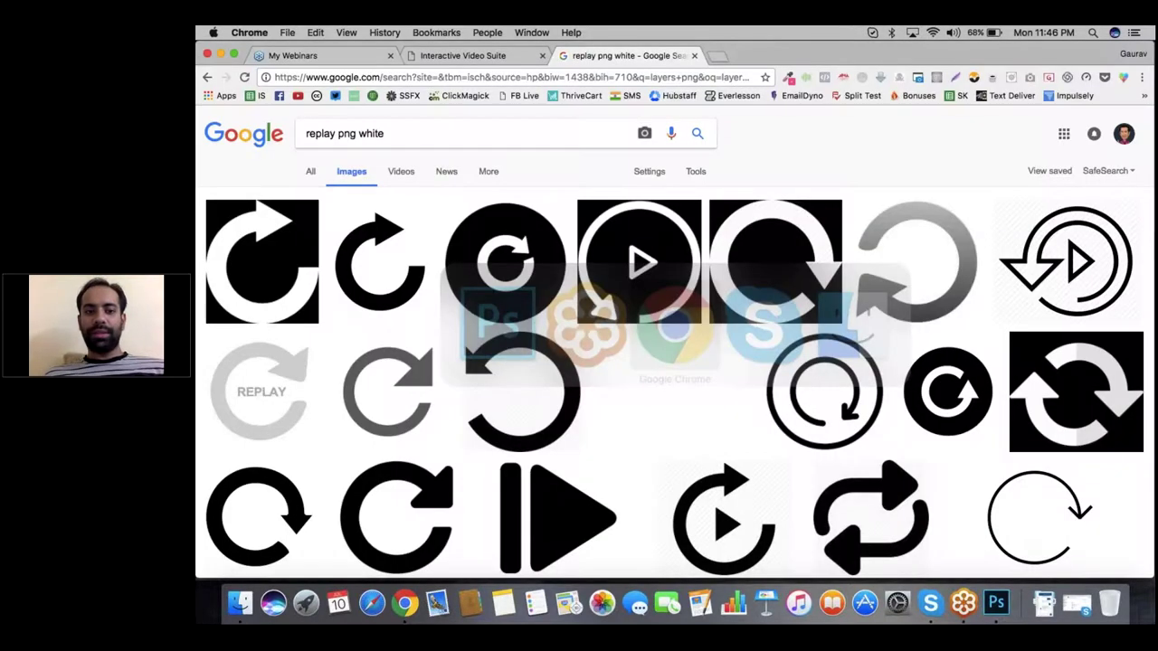
Add a new Clickable Image element to the interaction layer
left_click(448, 55)
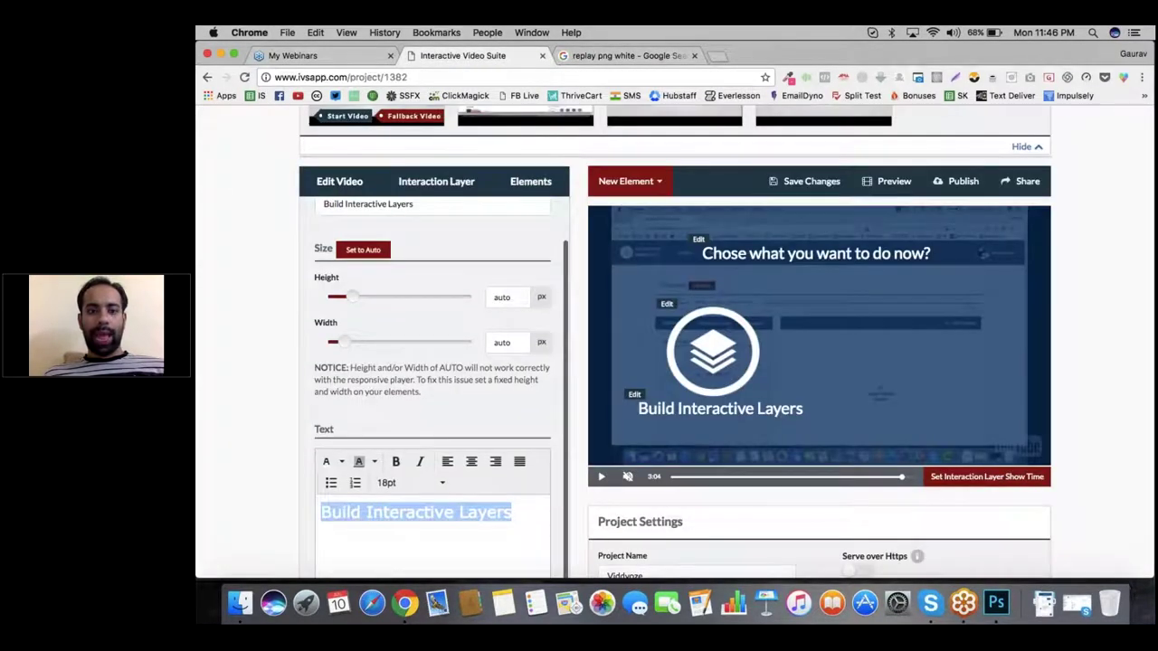
scroll(675, 344, "up", 3)
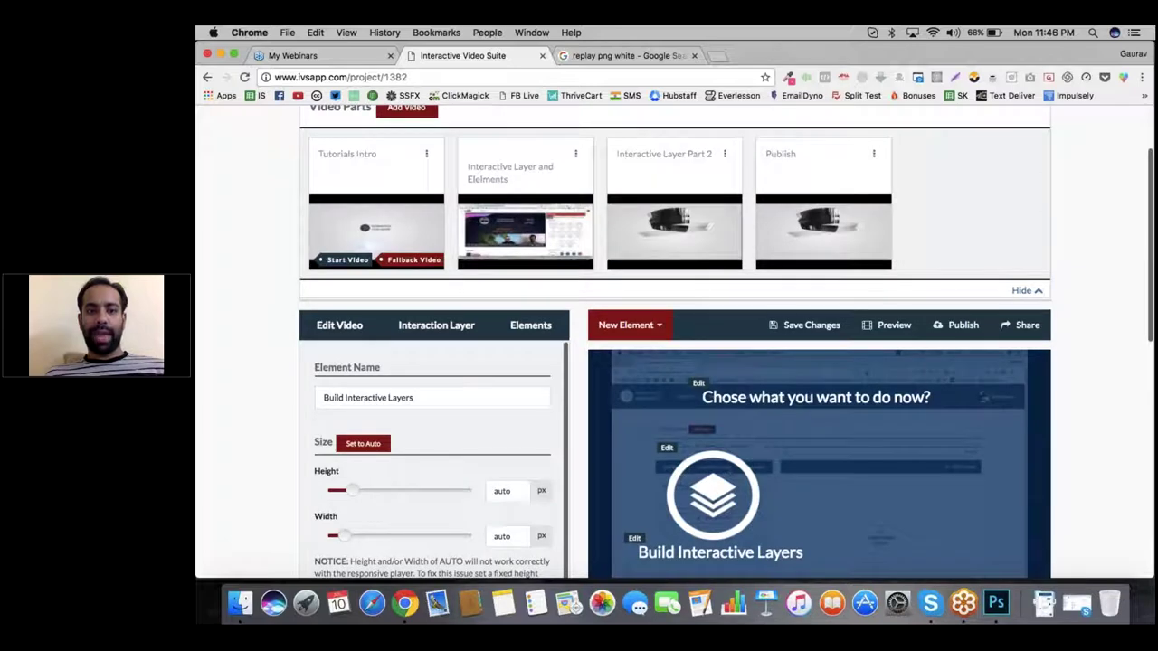
scroll(518, 400, "up", 1)
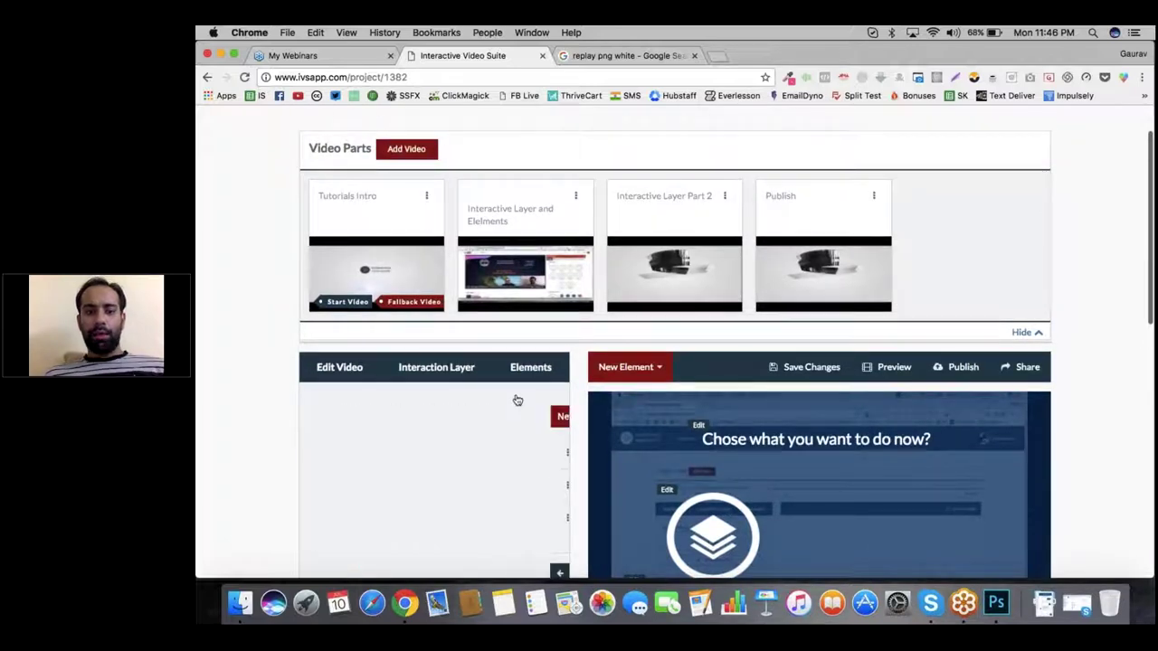
scroll(435, 480, "down", 3)
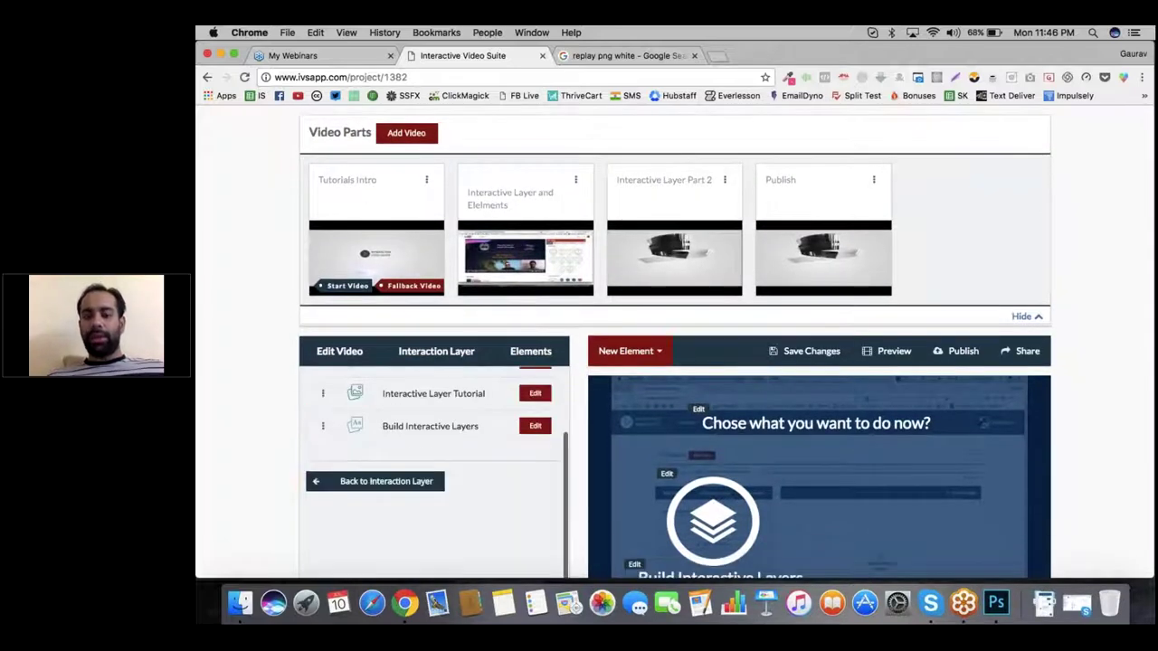
scroll(238, 343, "down", 4)
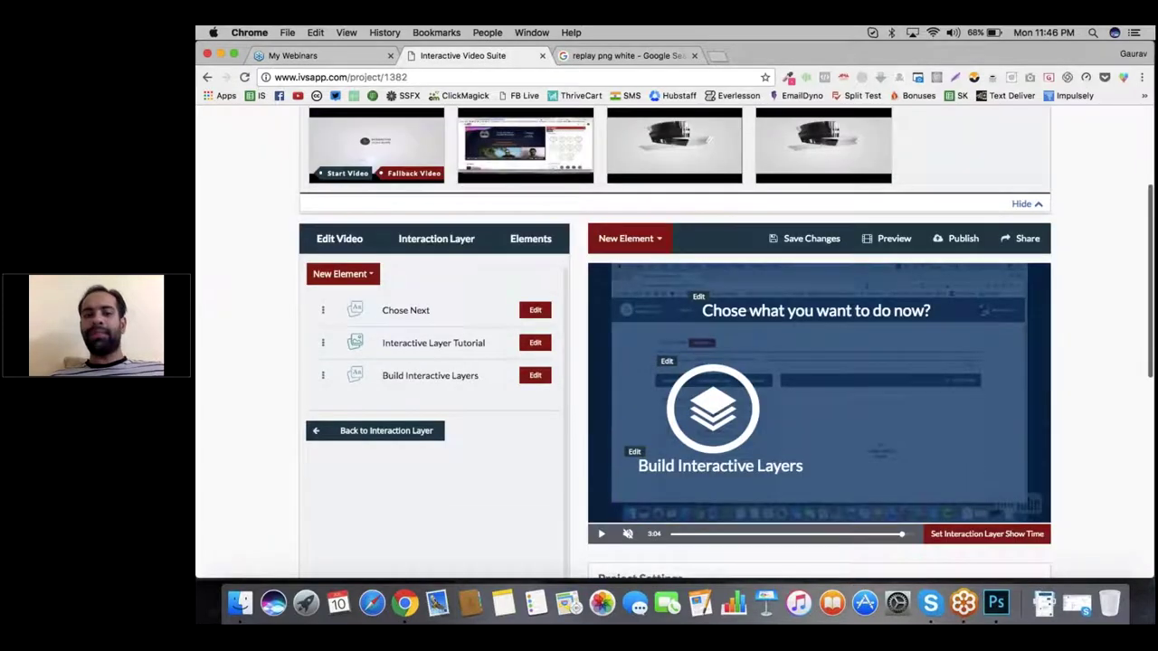
scroll(238, 342, "down", 1)
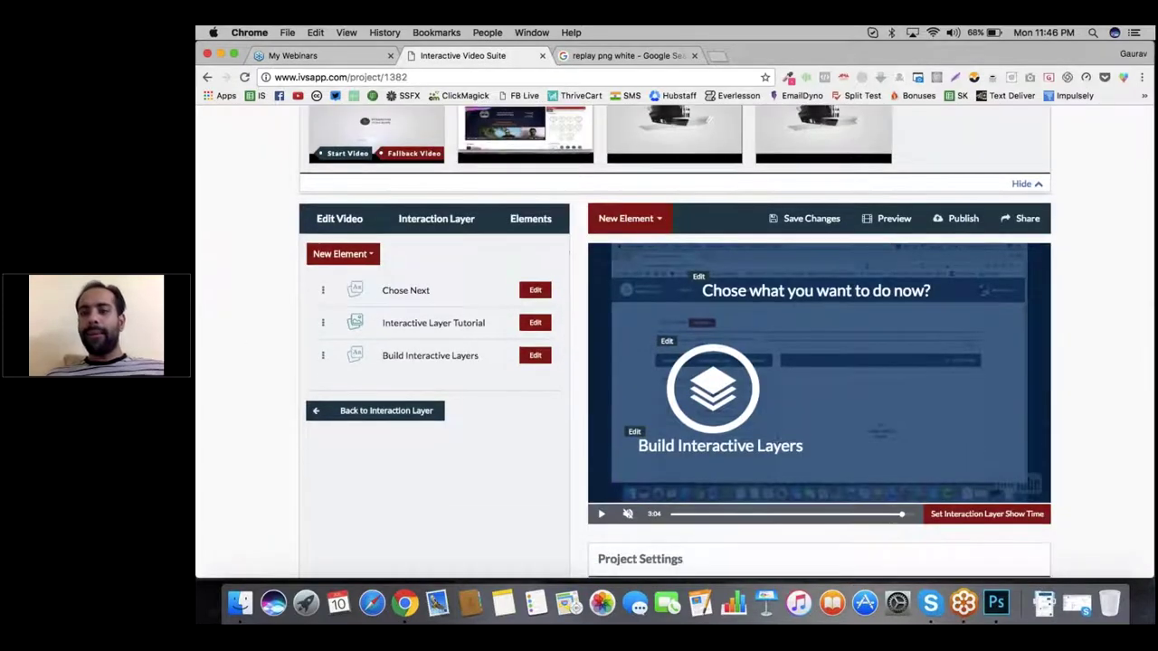
left_click(362, 260)
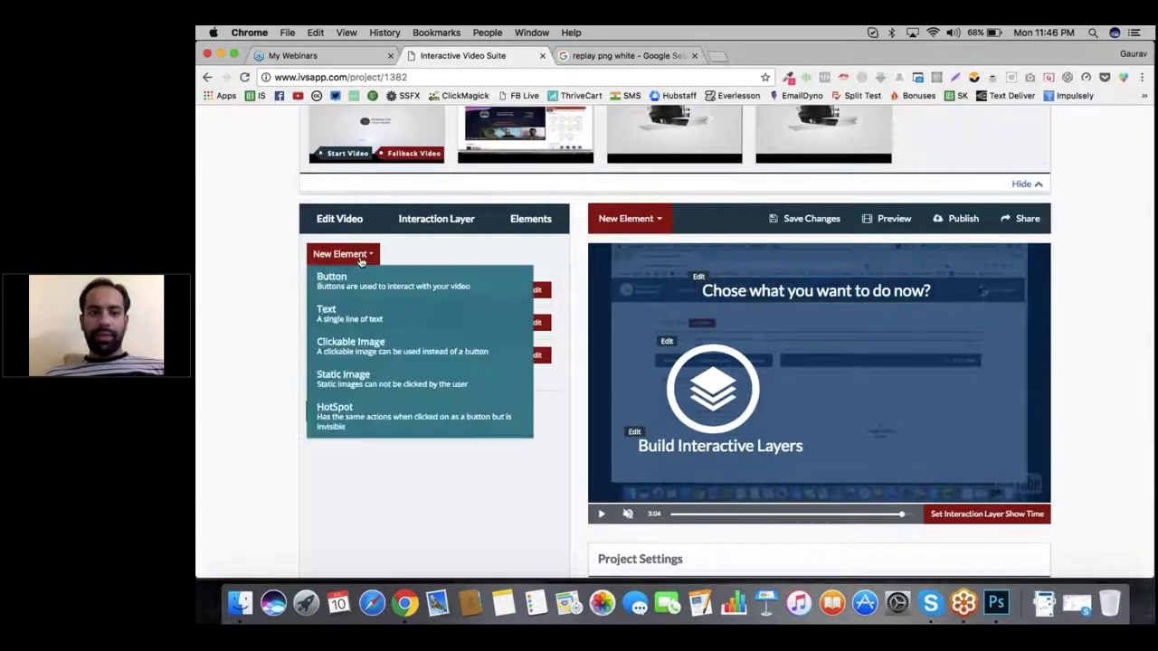
left_click(378, 353)
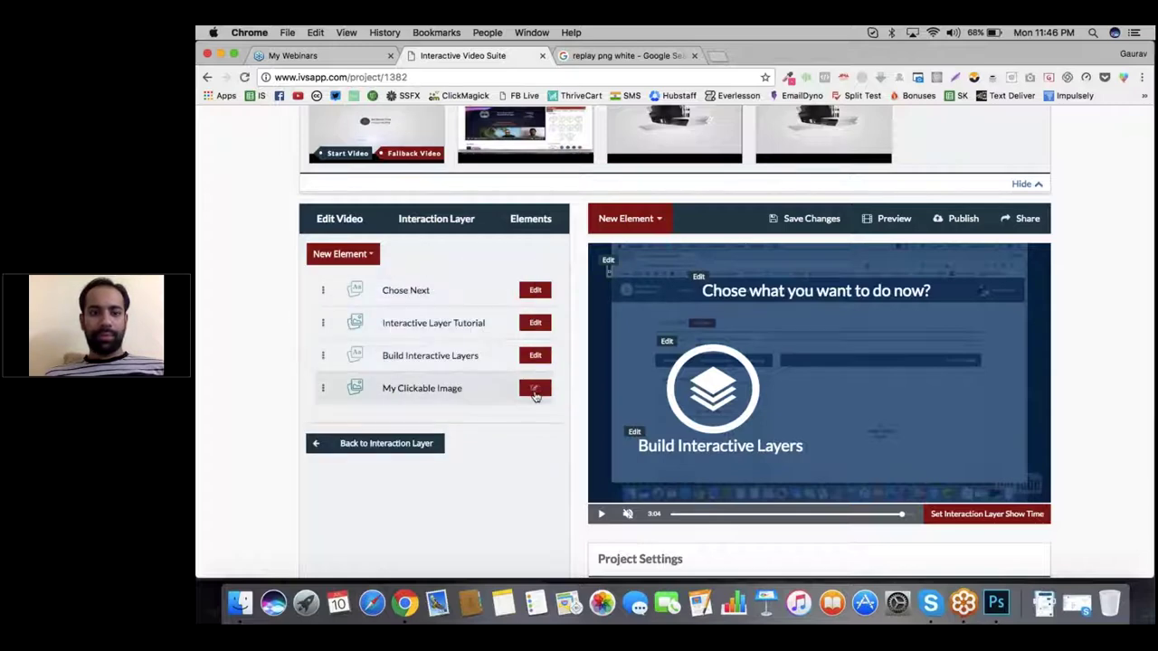
Rename the element 'Replay' and choose Upload File for its image
left_click_drag(403, 291, 315, 291)
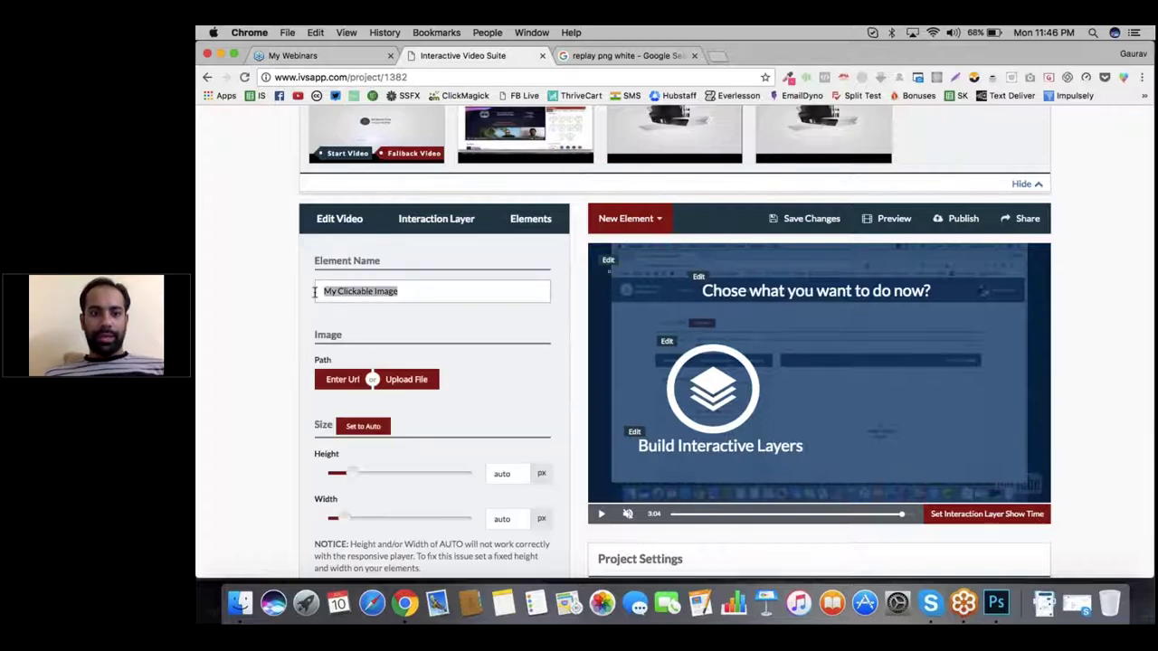
type("Replay")
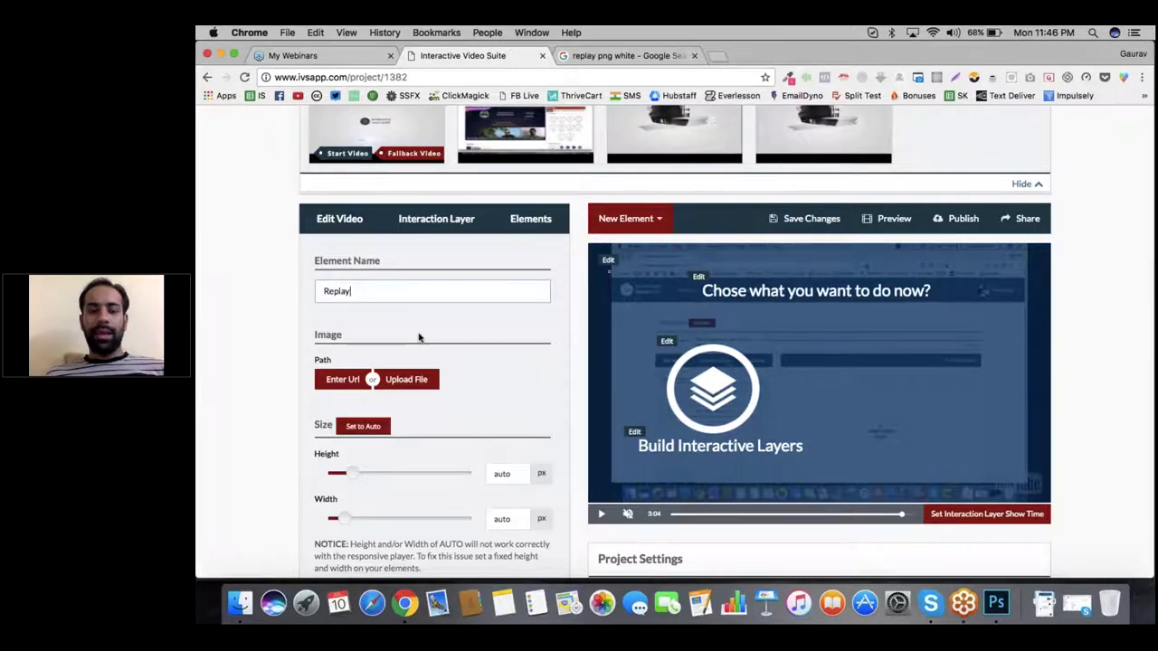
scroll(419, 338, "down", 1)
scroll(419, 338, "down", 1)
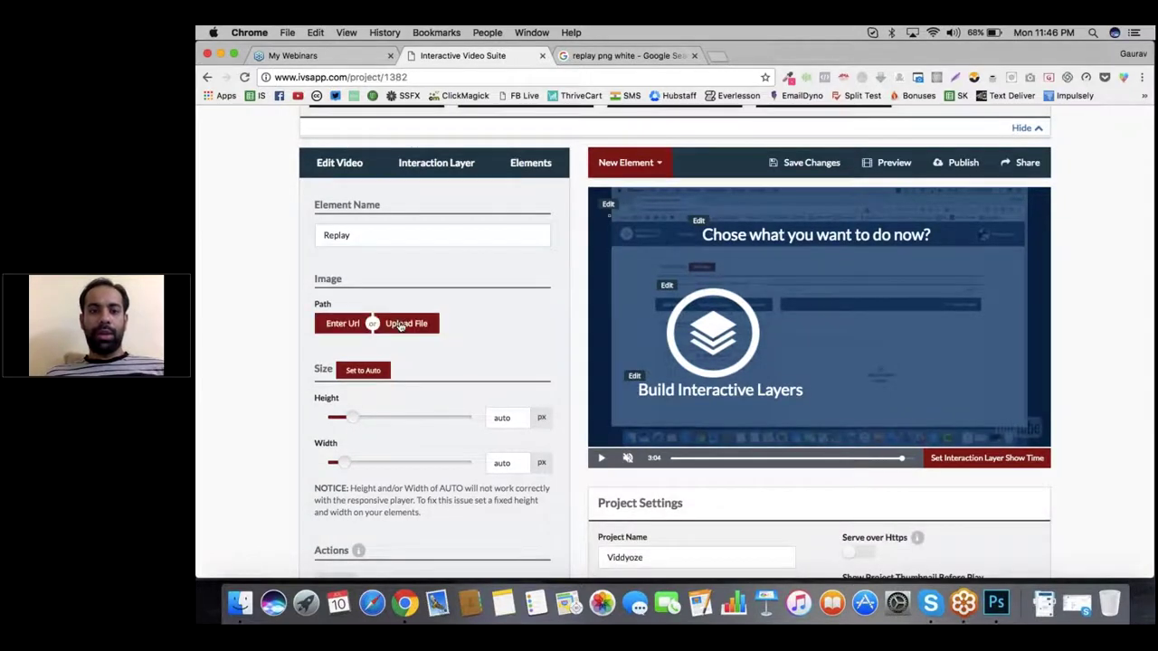
left_click(411, 324)
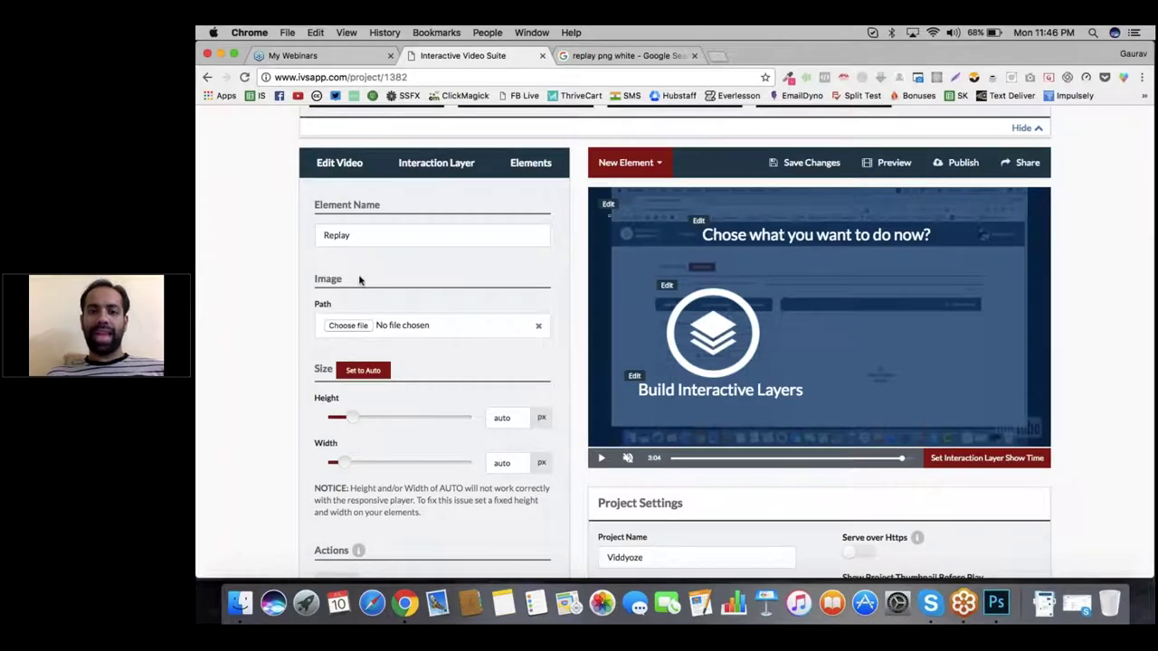
Reveal the desktop files and preview white.png
key("F11")
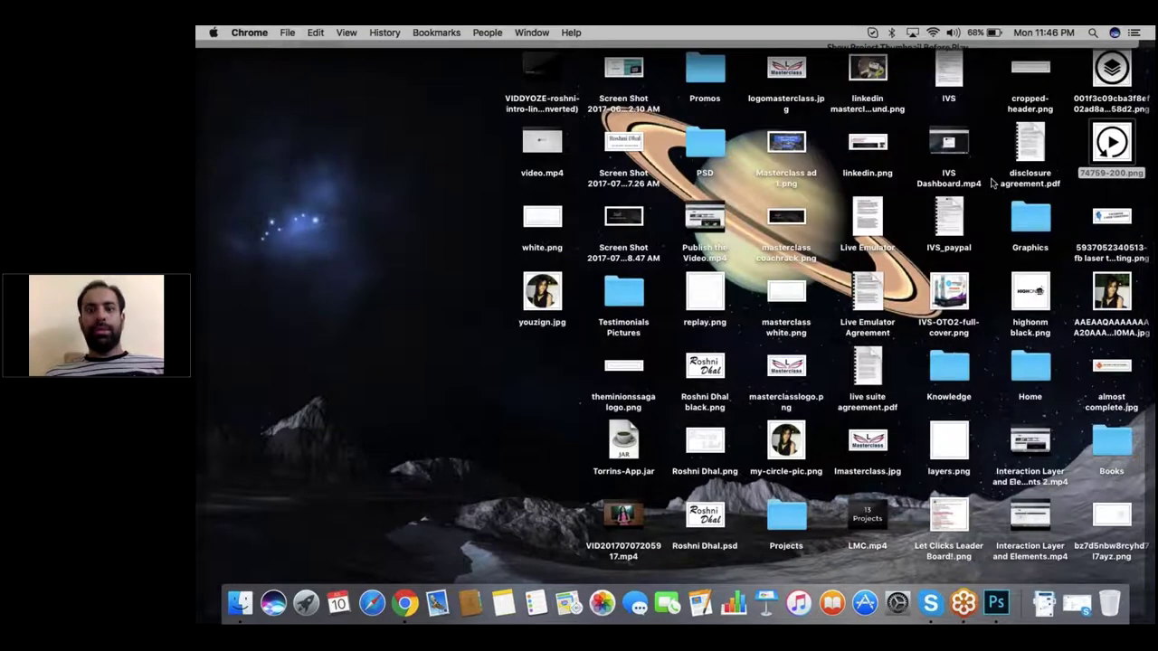
left_click(550, 220)
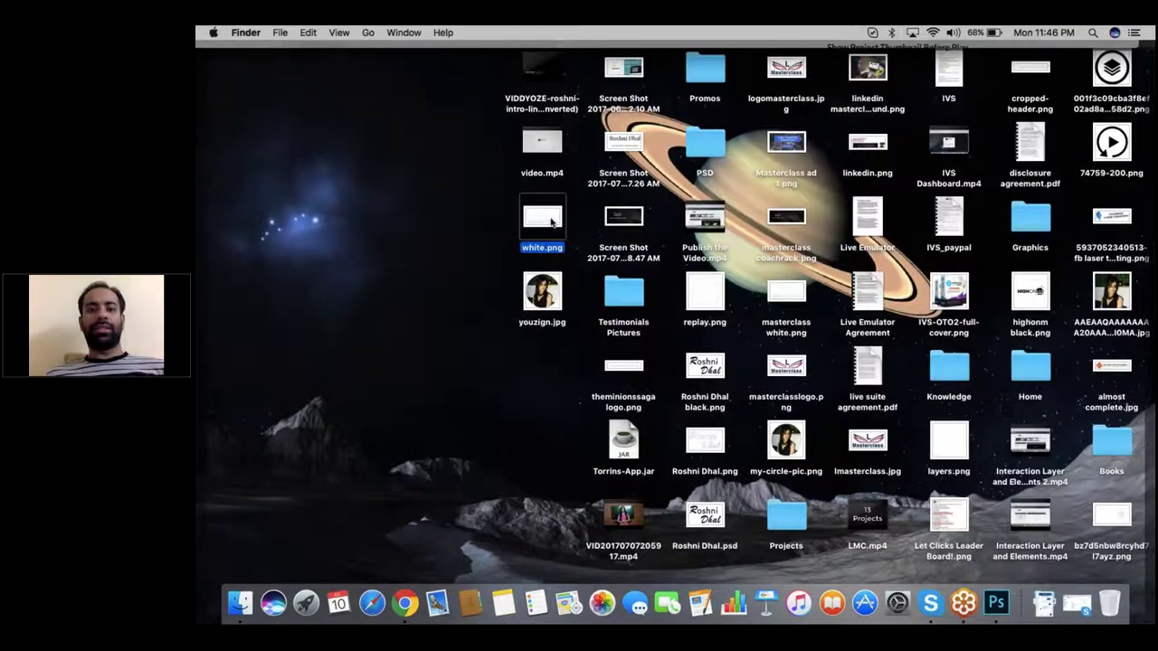
key("space")
key("space")
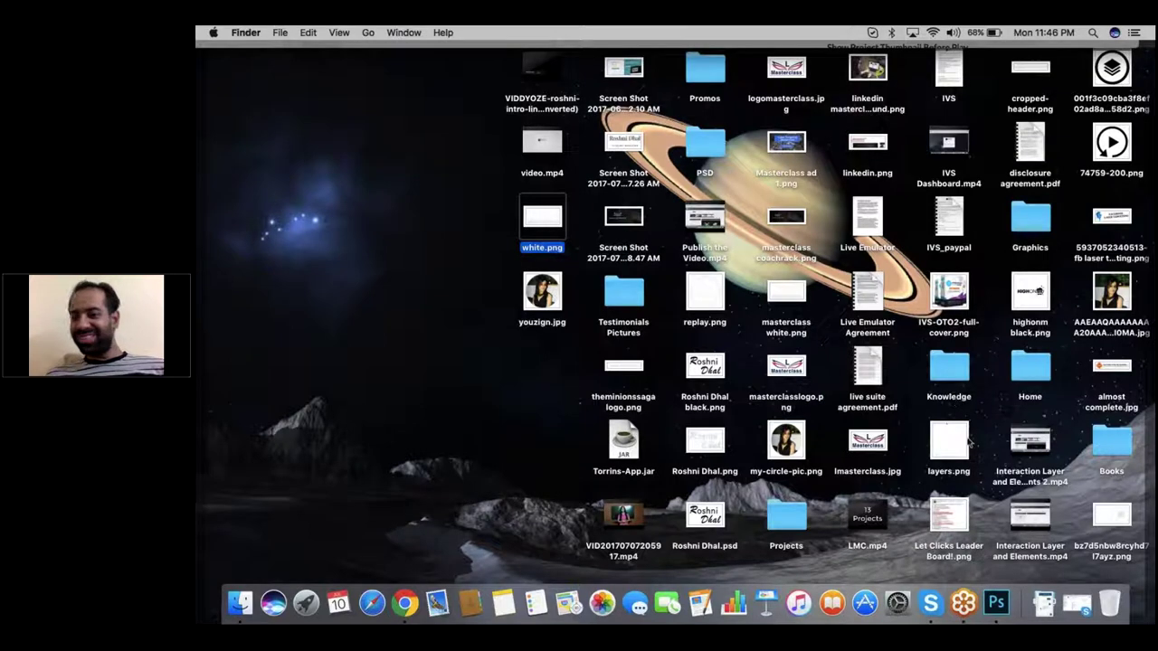
Locate replay.png on the desktop and drag it into the browser's upload field
left_click(1109, 516)
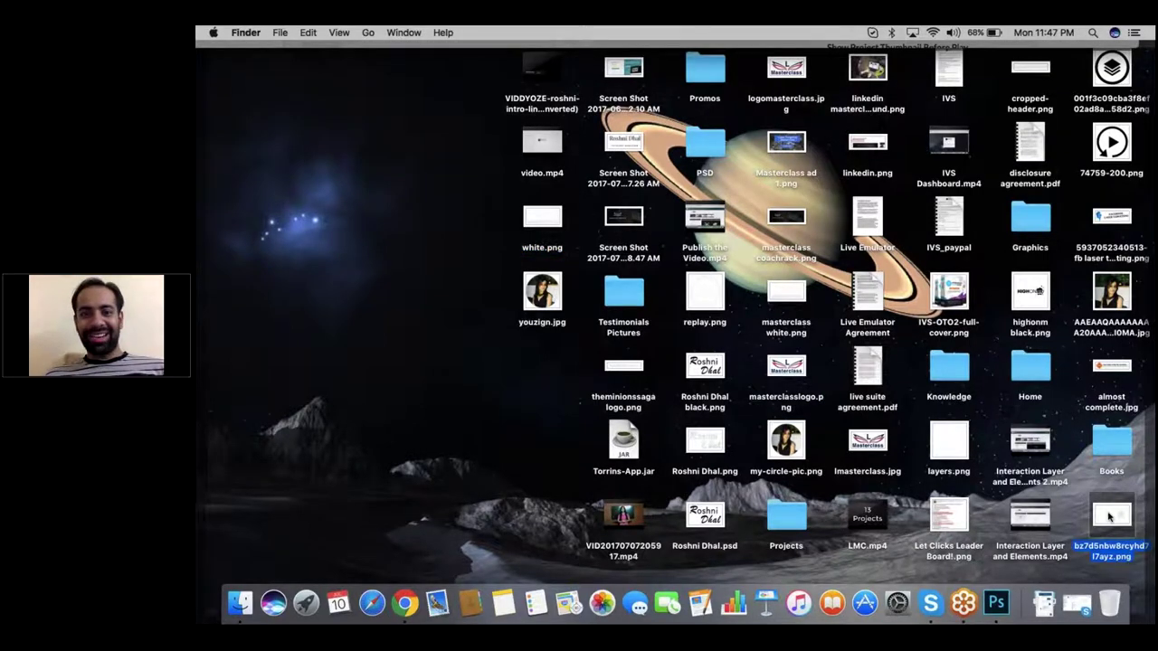
key("space")
key("space")
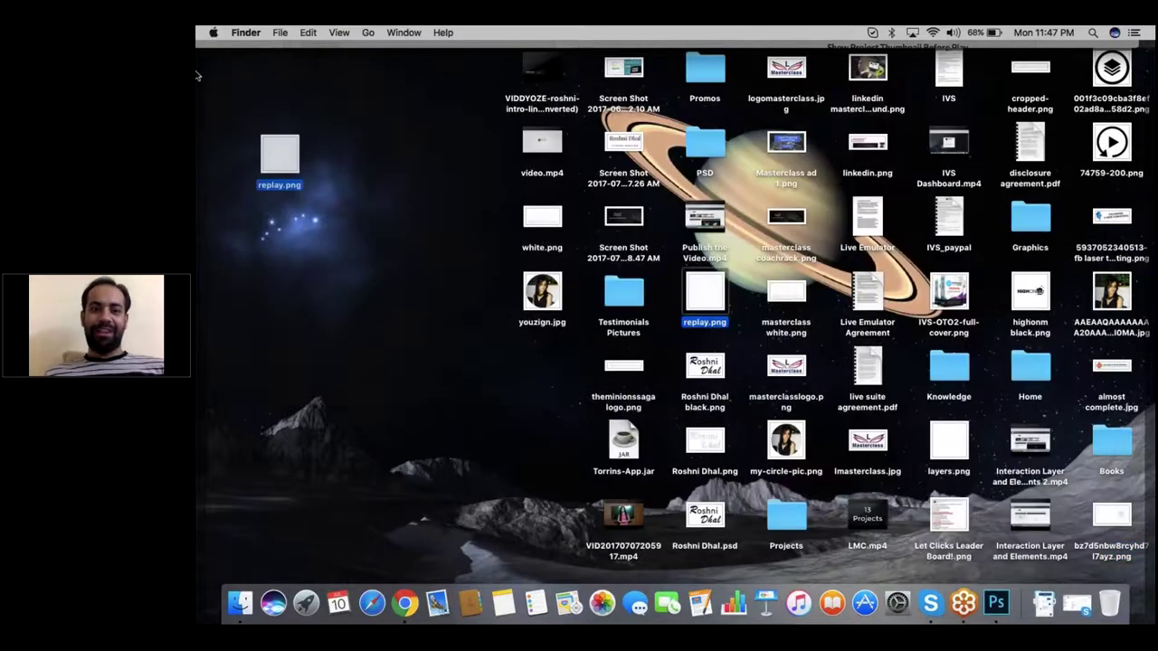
left_click_drag(197, 76, 344, 324)
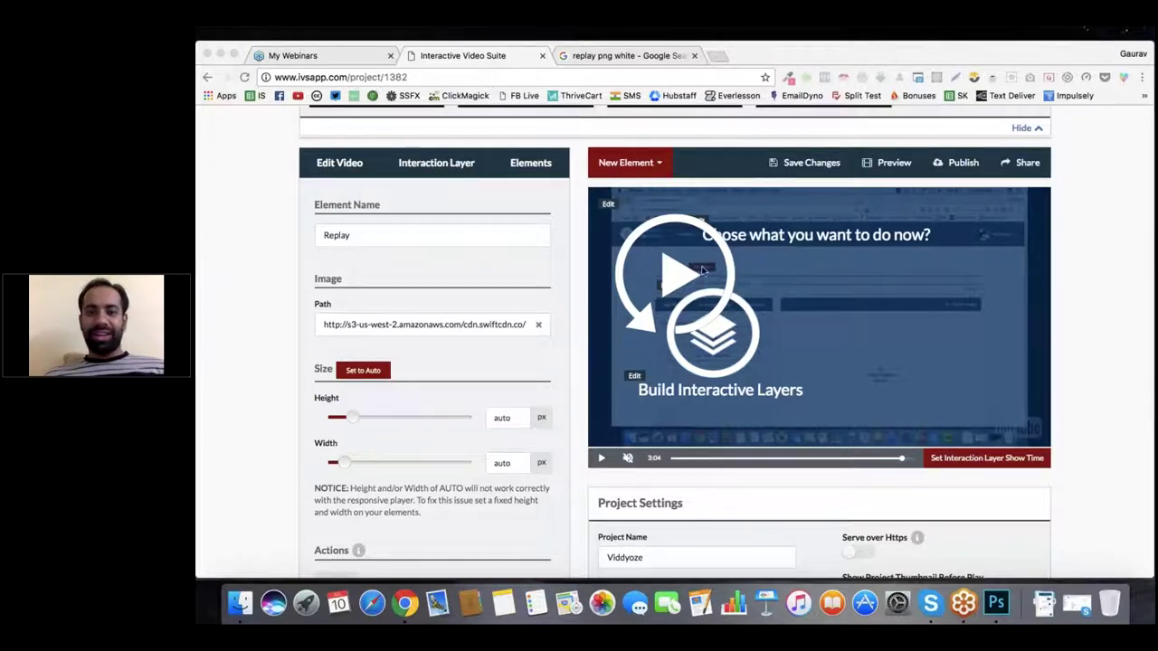
Move the Replay icon to the video's right side and resize it to 149 by 146 px
left_click_drag(685, 268, 916, 326)
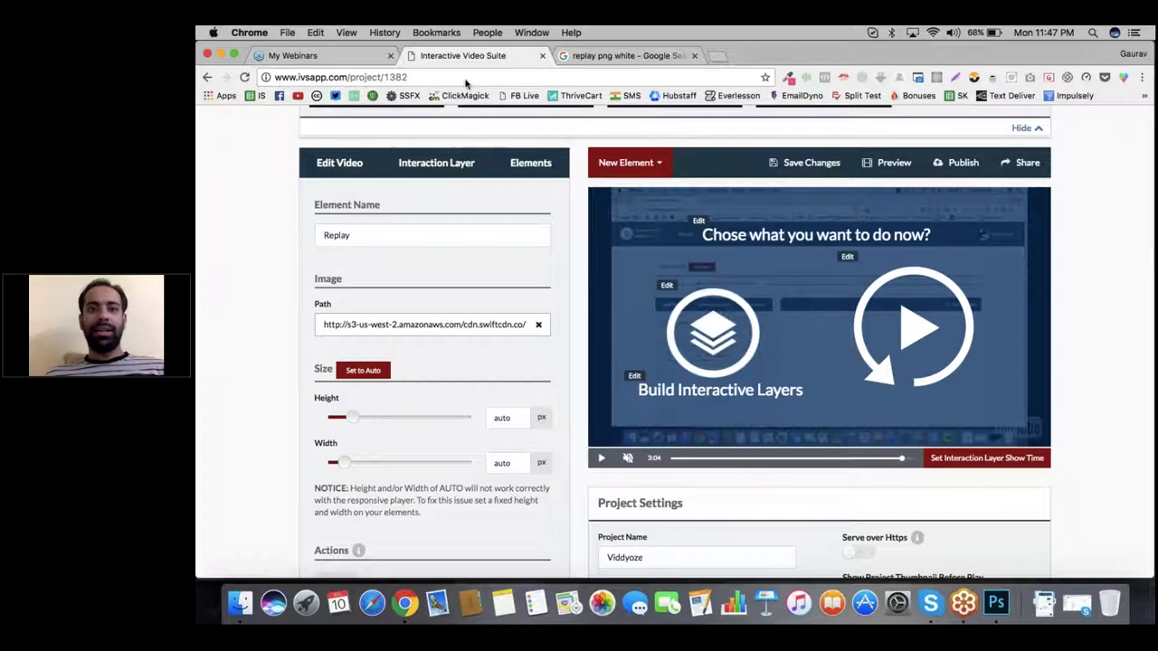
left_click(445, 400)
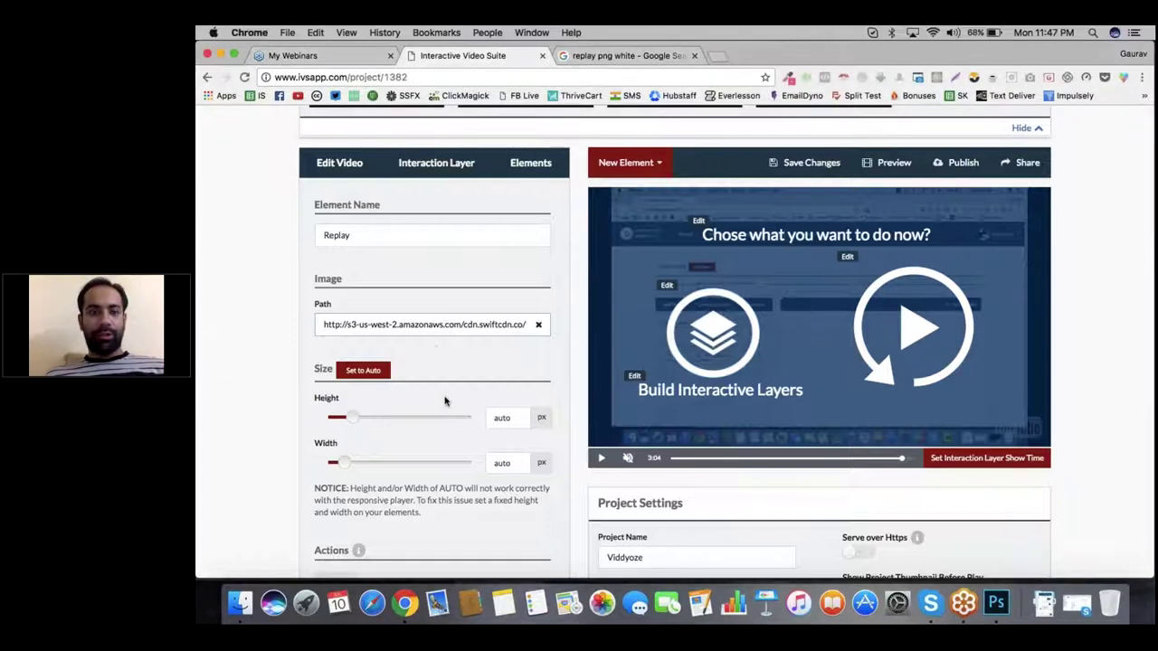
scroll(444, 401, "down", 1)
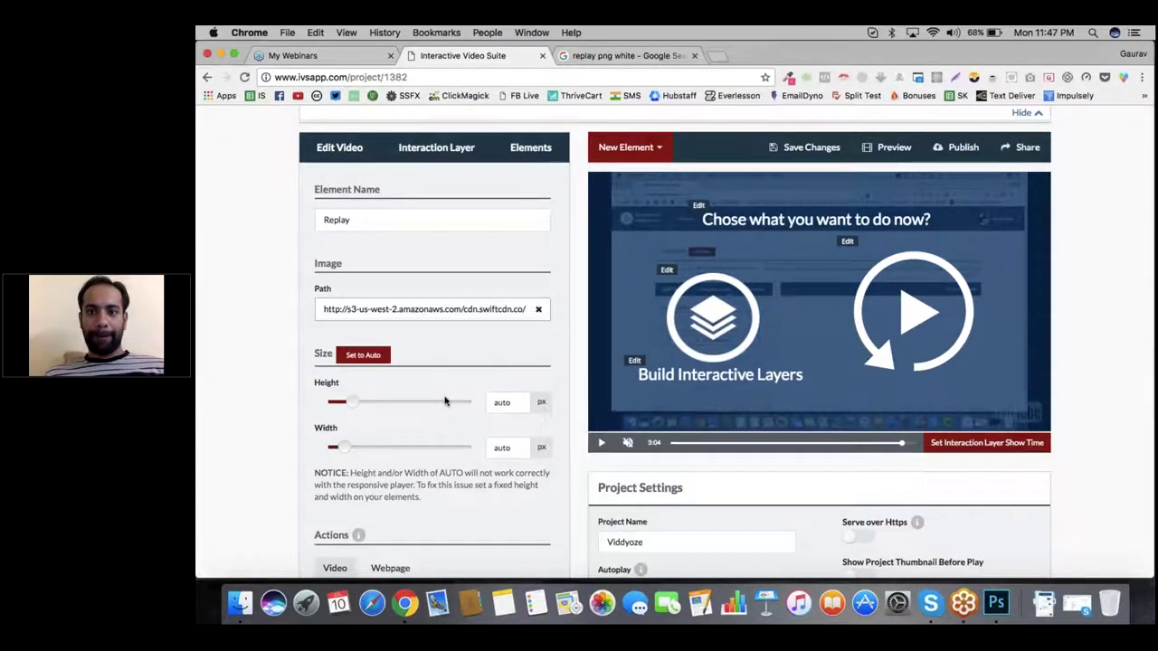
scroll(444, 400, "down", 2)
left_click_drag(351, 327, 383, 328)
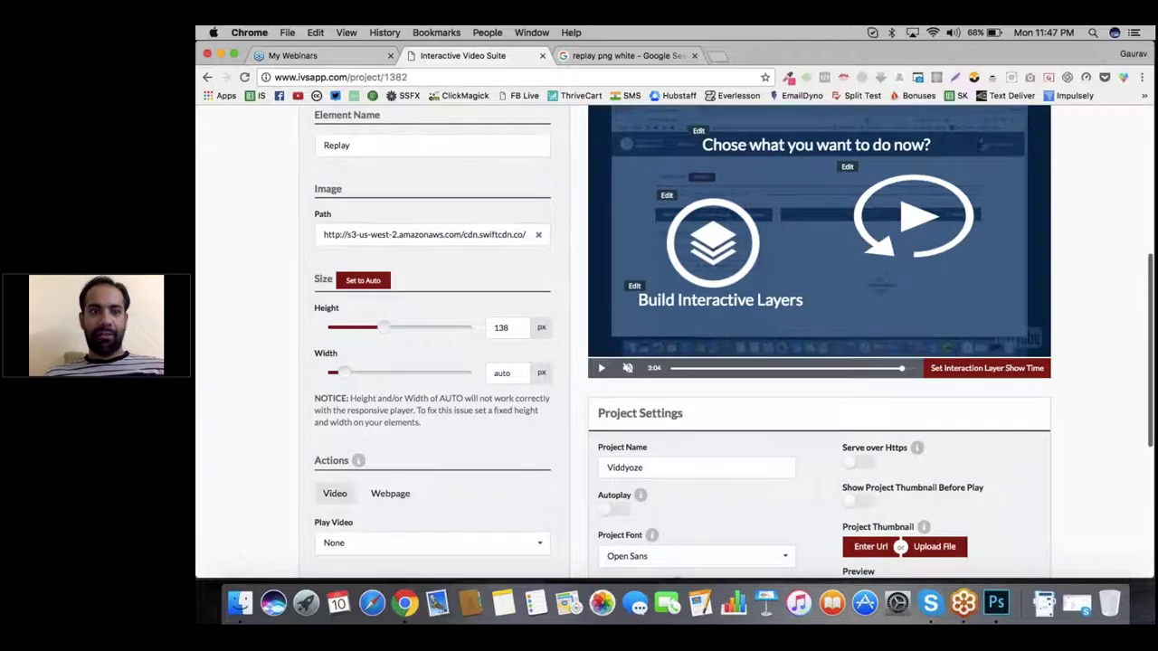
left_click_drag(344, 373, 362, 378)
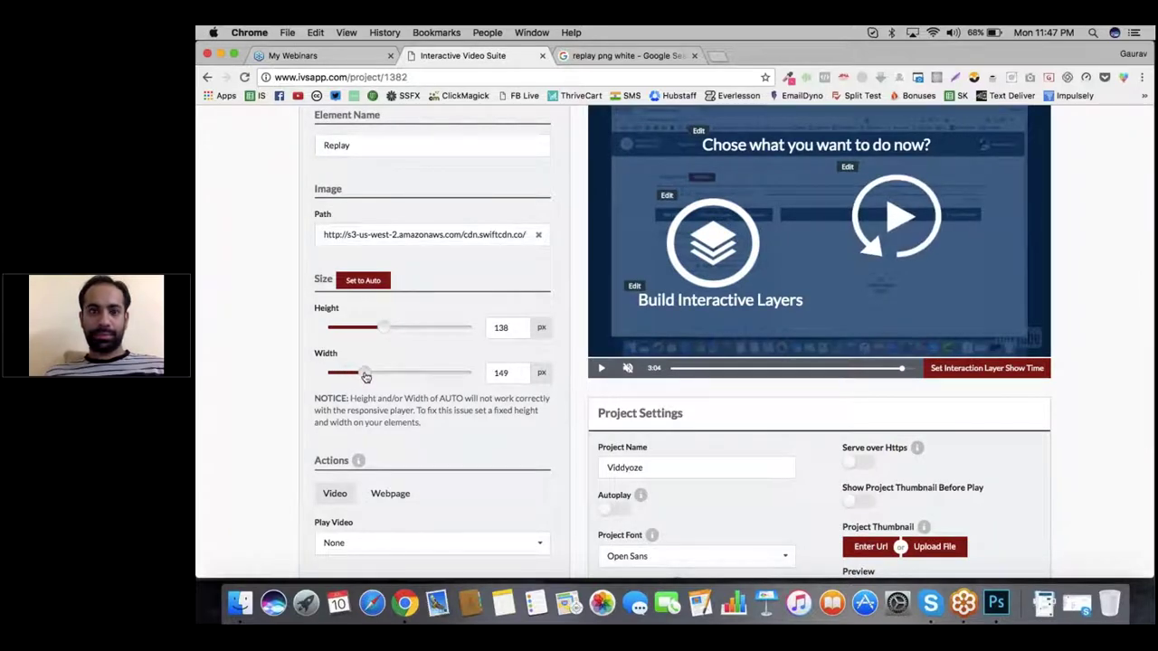
left_click_drag(385, 333, 389, 333)
left_click_drag(364, 377, 363, 378)
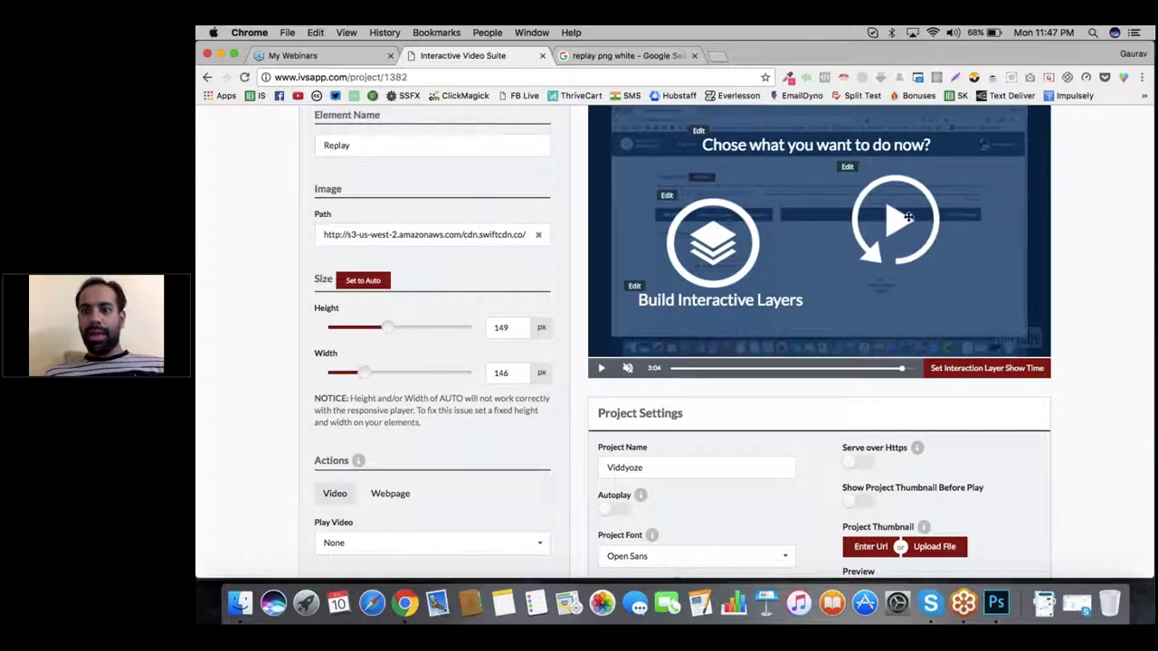
Nudge the replay icon slightly lower and to the right
mouse_move(910, 230)
left_mouse_down()
mouse_move(922, 242)
mouse_move(914, 237)
left_mouse_up()
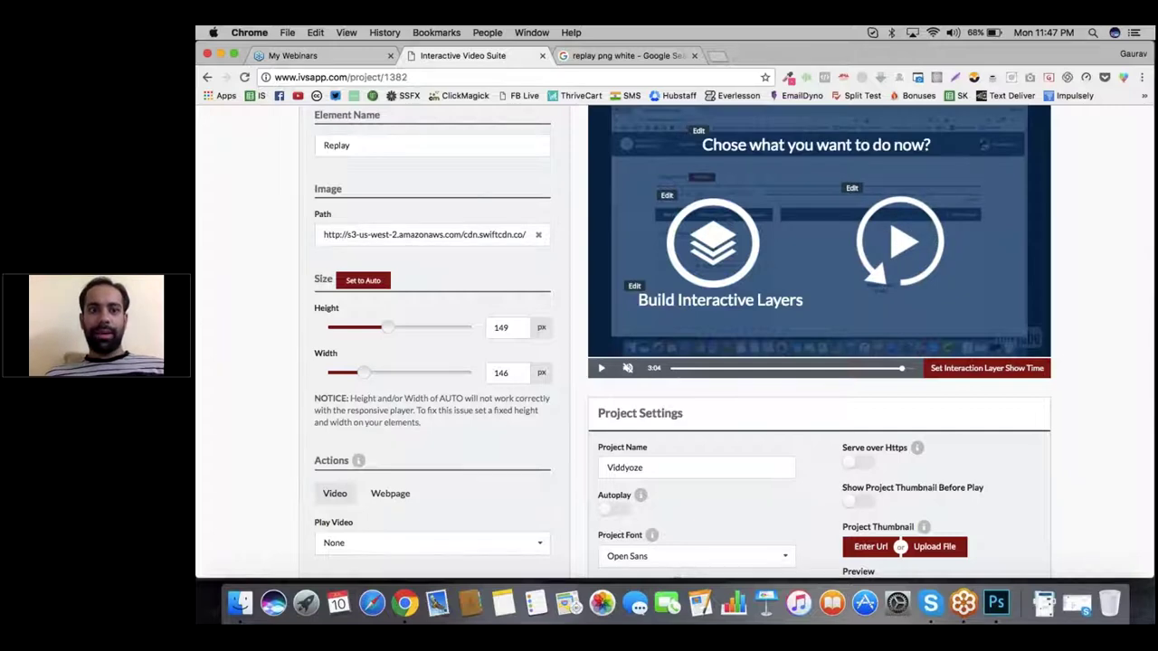
scroll(726, 341, "up", 1)
scroll(726, 341, "up", 1)
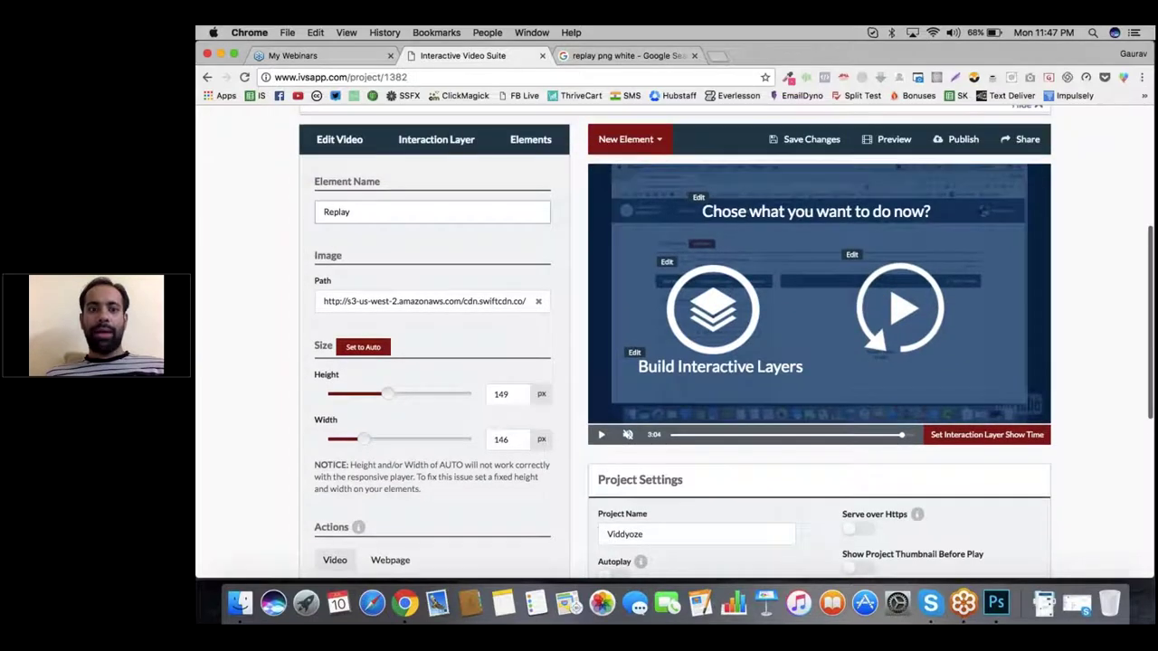
scroll(457, 288, "down", 1)
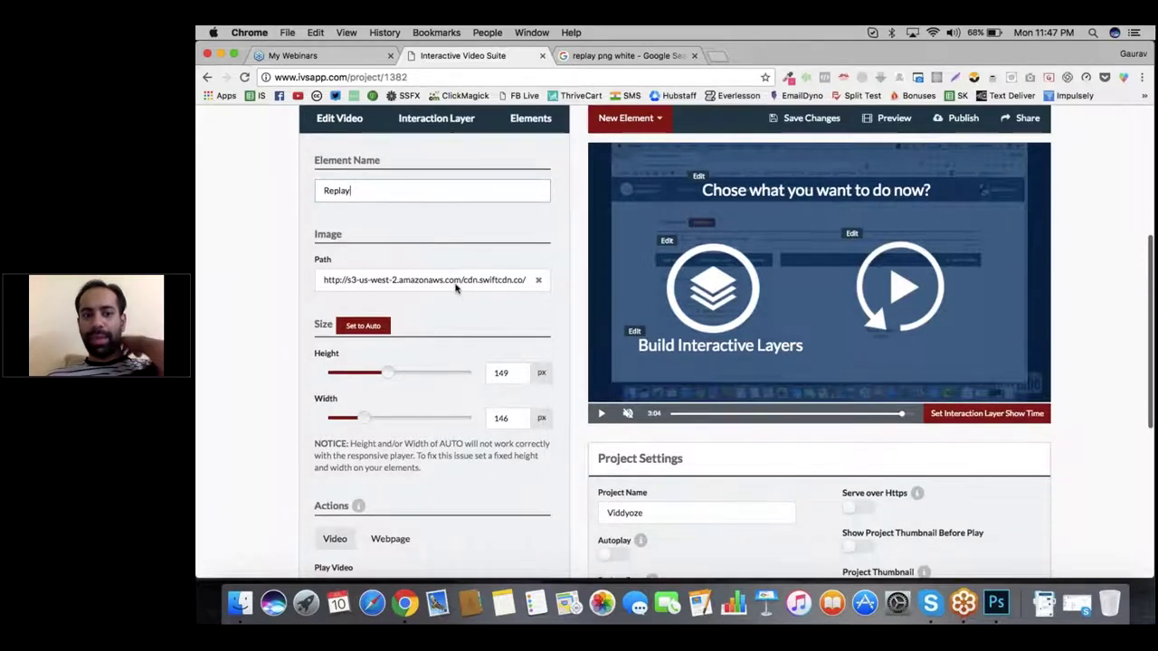
Set the Replay icon's Play Video action to Tutorials Intro and confirm the choice
scroll(457, 288, "down", 6)
left_click(434, 325)
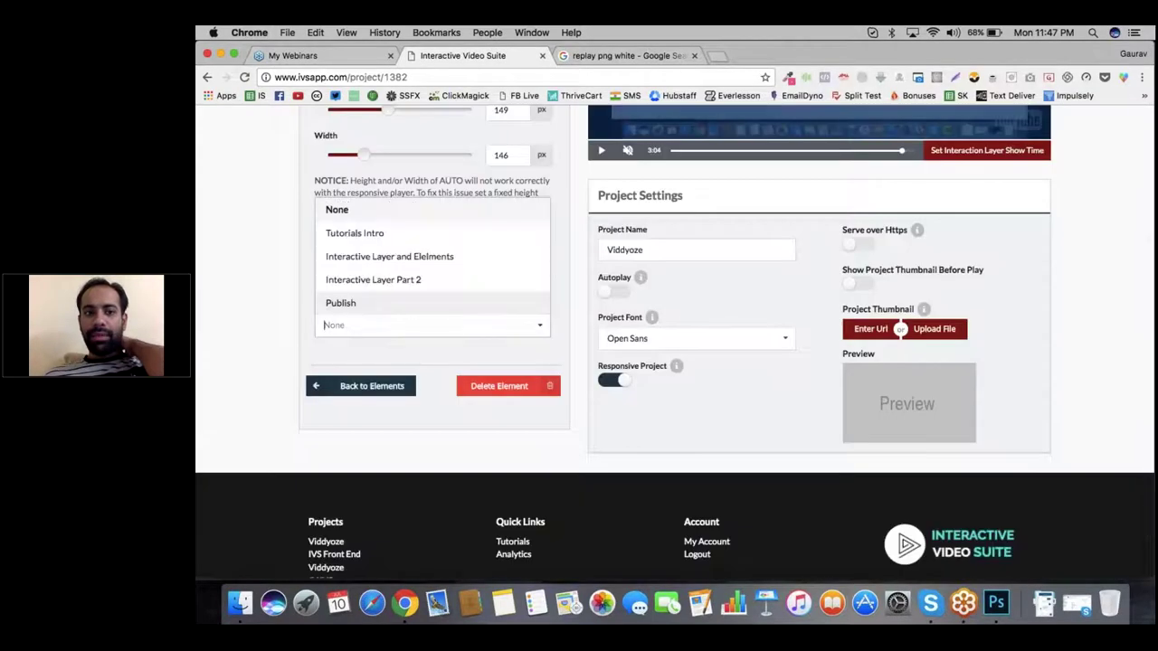
left_click(427, 235)
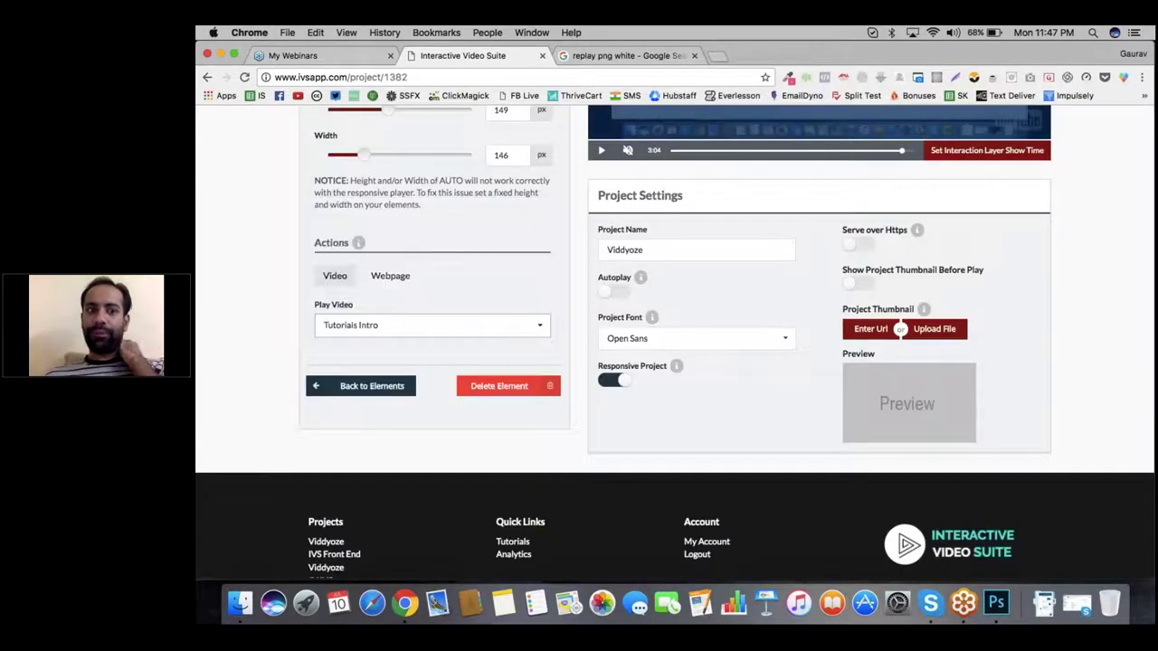
left_click(396, 335)
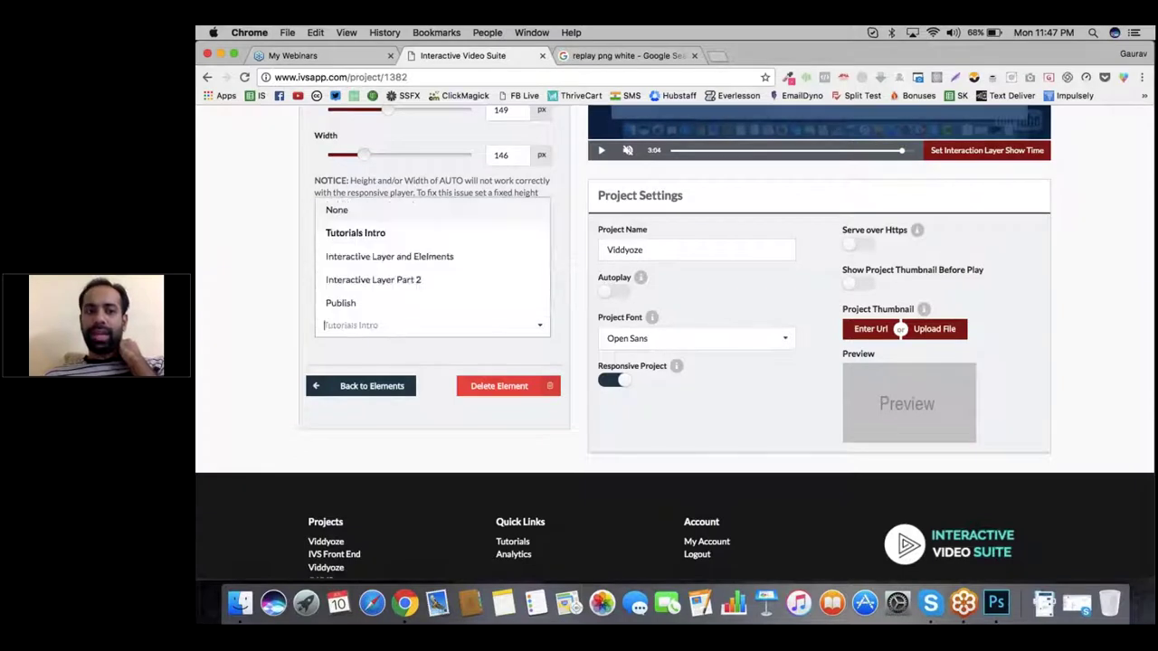
left_click(421, 243)
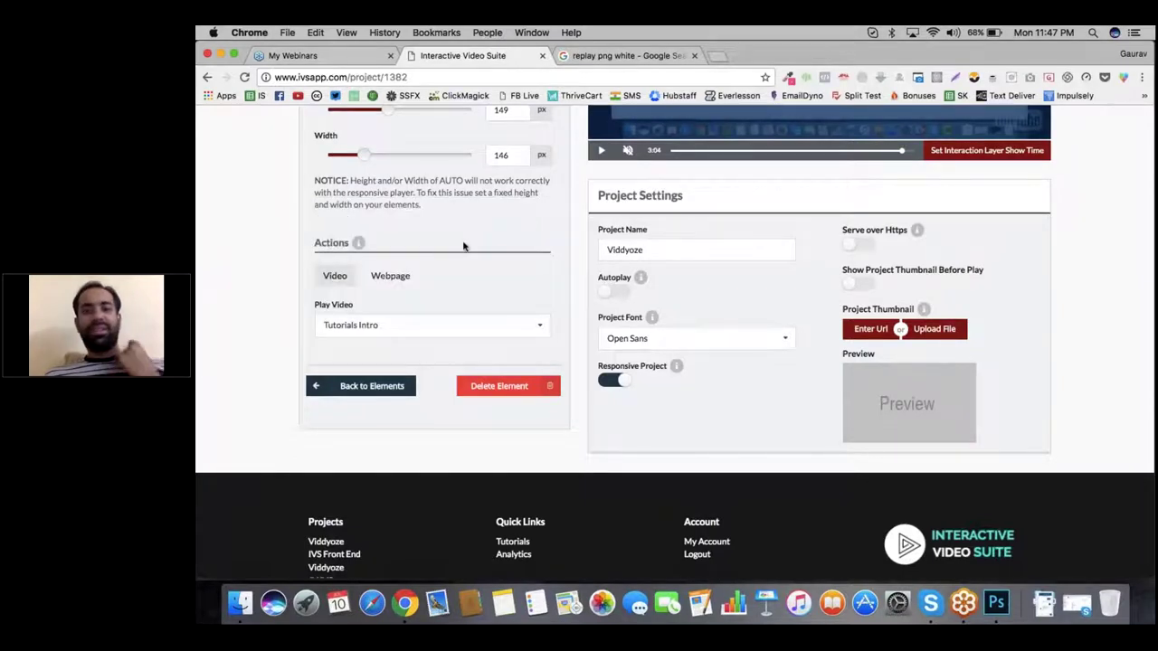
scroll(463, 246, "up", 1)
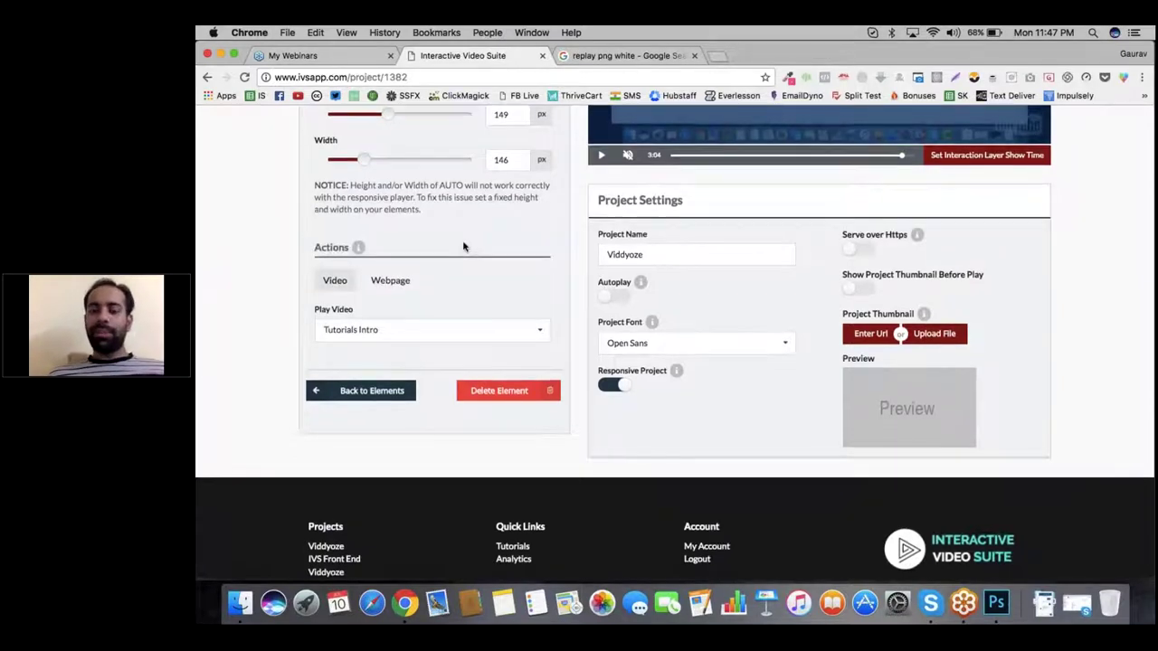
scroll(463, 246, "up", 5)
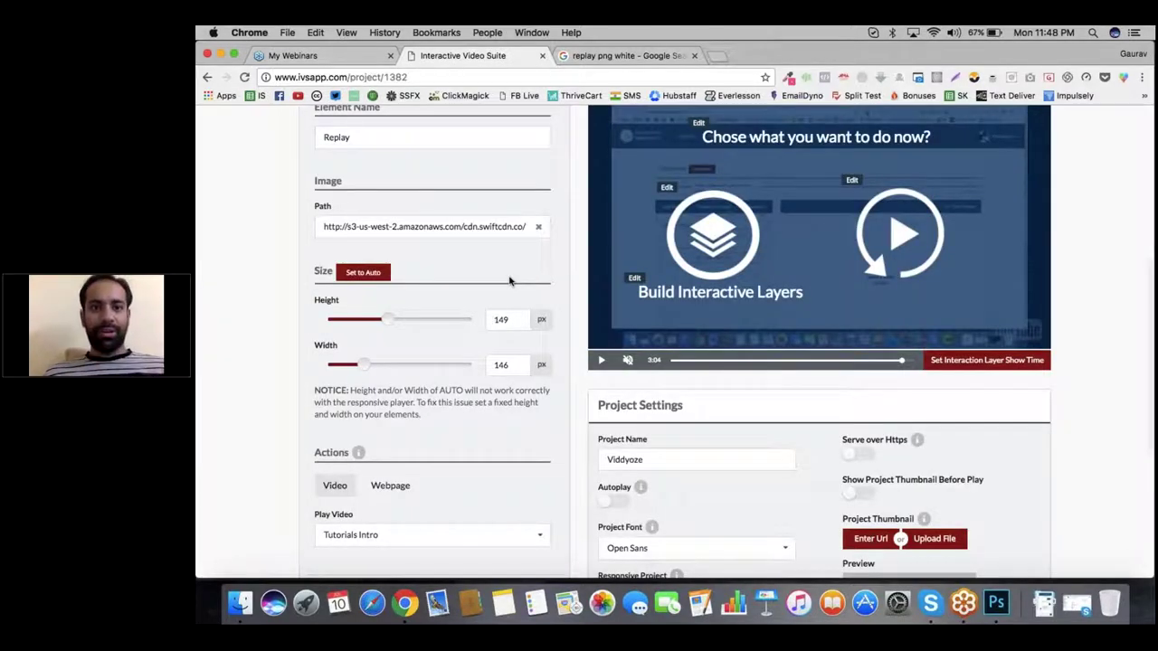
scroll(509, 281, "up", 1)
scroll(509, 281, "up", 2)
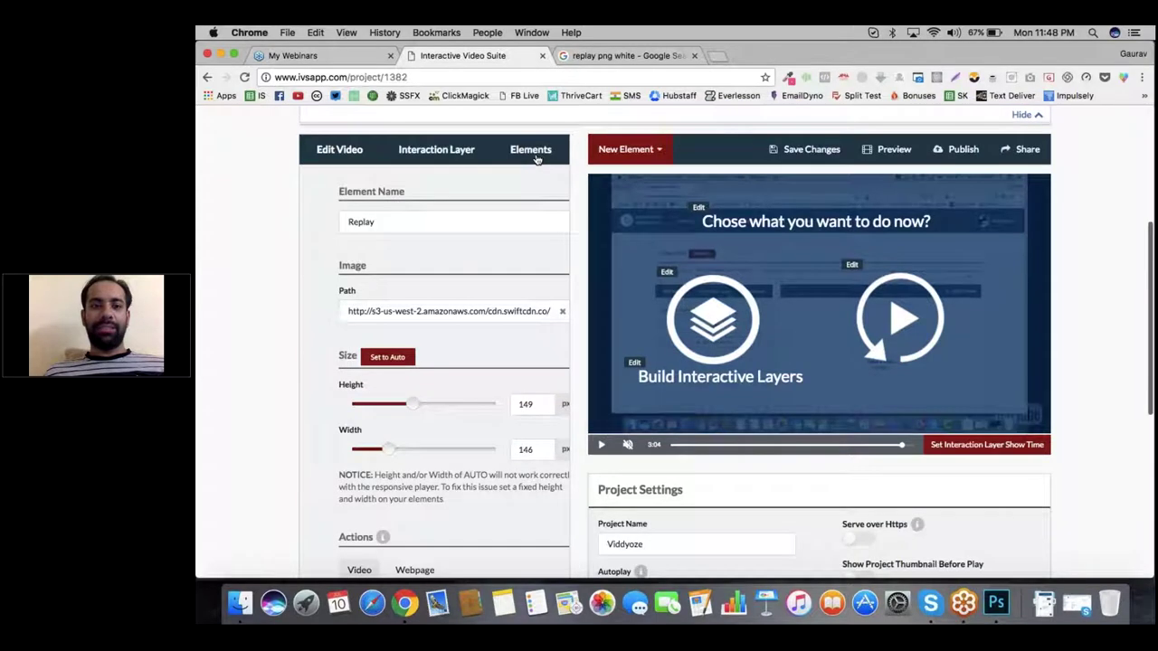
Add a 'My New Text' text element aligned beneath the replay icon and open My Text Layer's settings
left_click(536, 158)
left_click(343, 198)
left_click(362, 252)
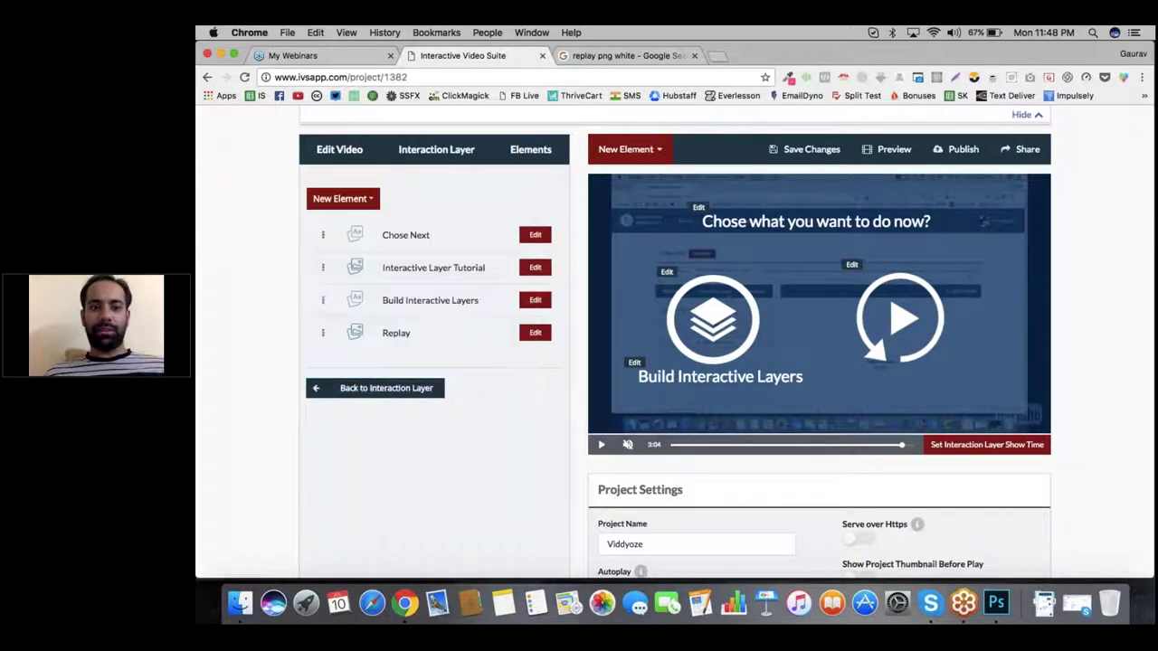
left_click_drag(699, 207, 943, 385)
left_click_drag(907, 323, 911, 320)
left_click_drag(907, 385, 915, 381)
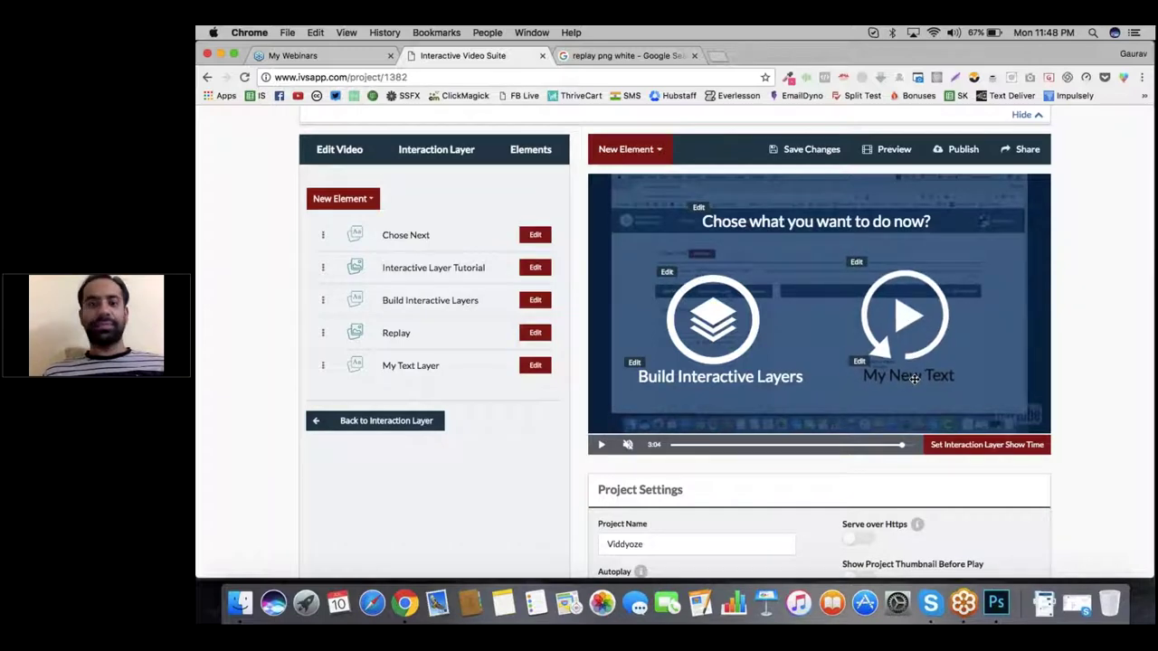
left_click(535, 365)
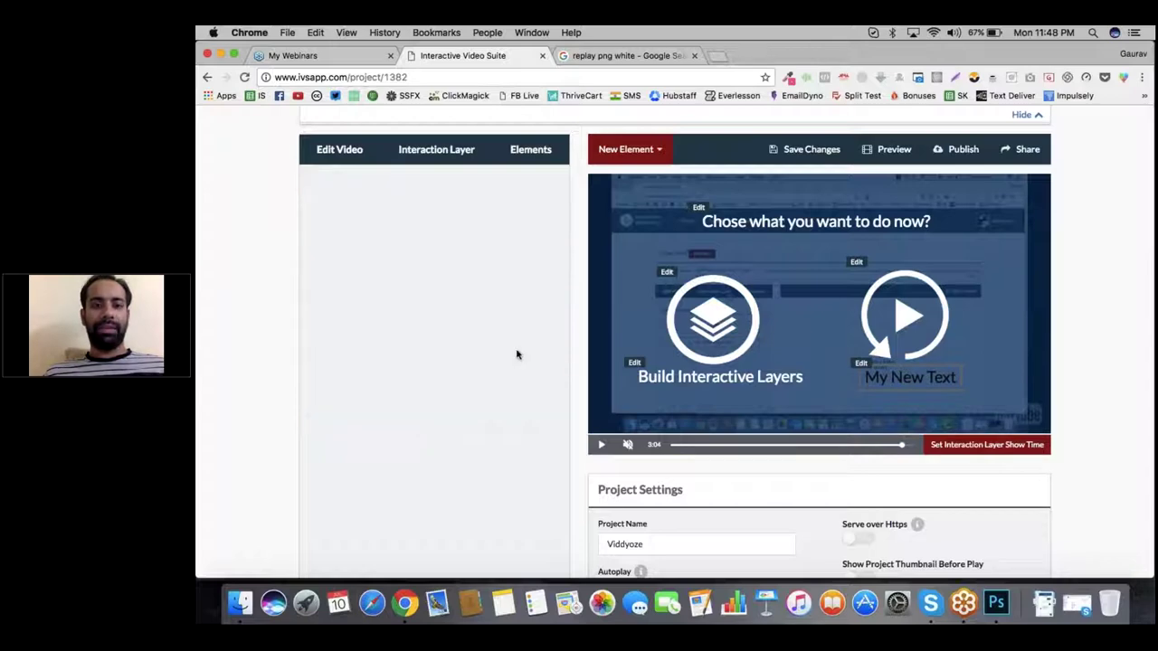
left_click_drag(419, 223, 305, 226)
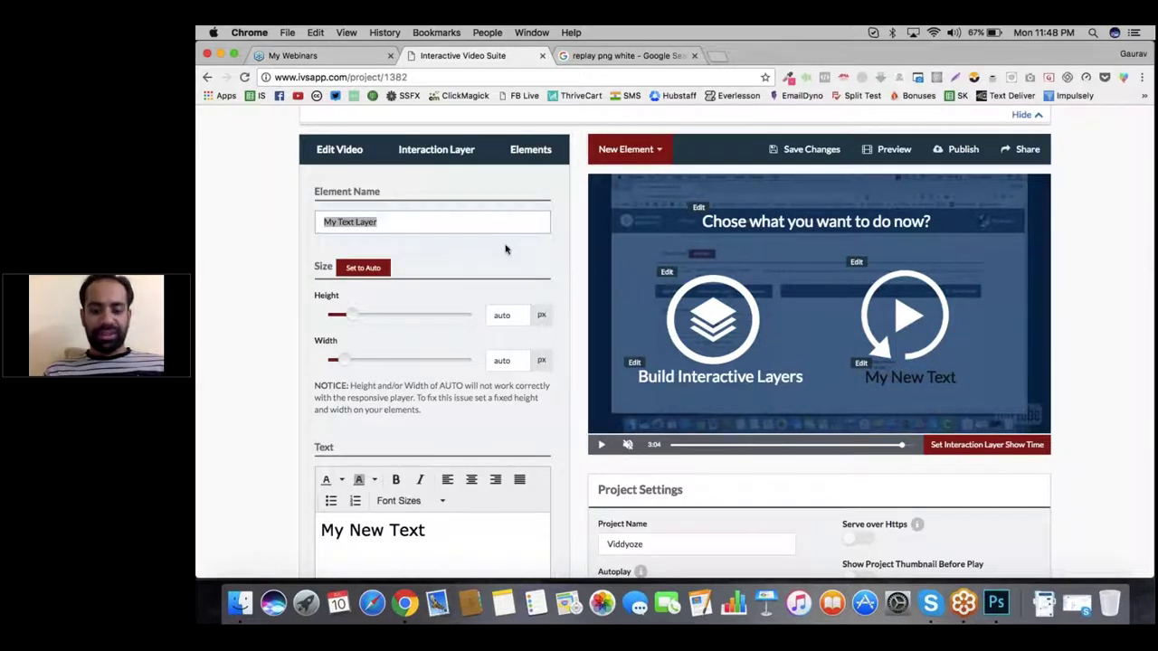
Rename the text element to 'Replay Text'
type("Replay Tect")
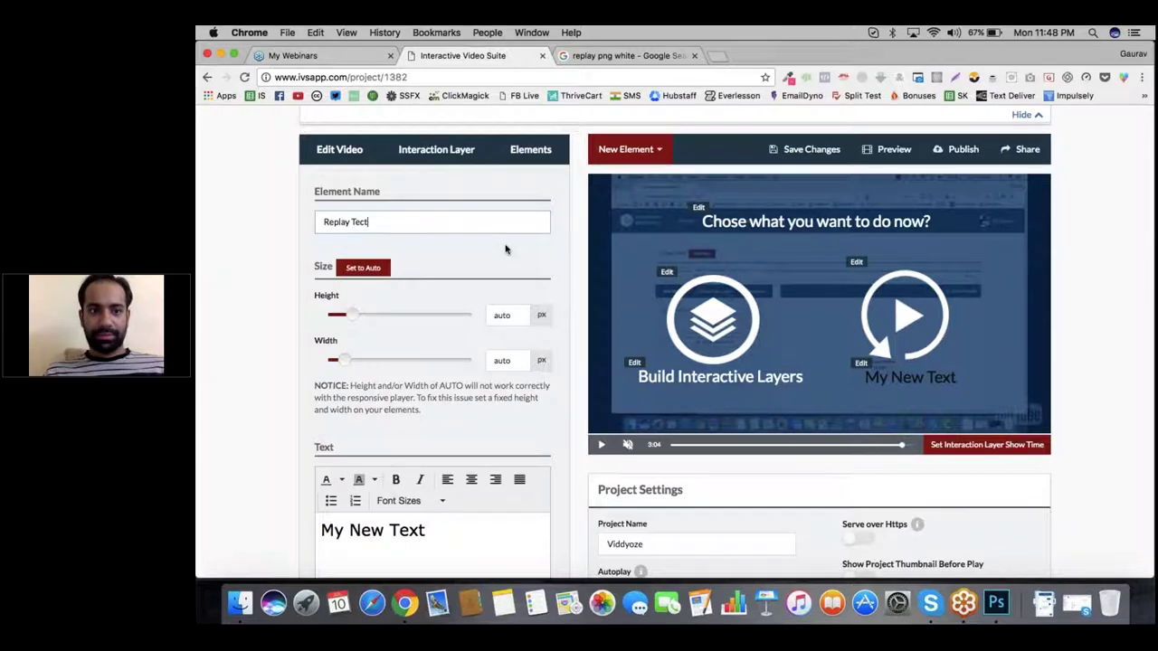
key("BackSpace")
type("t")
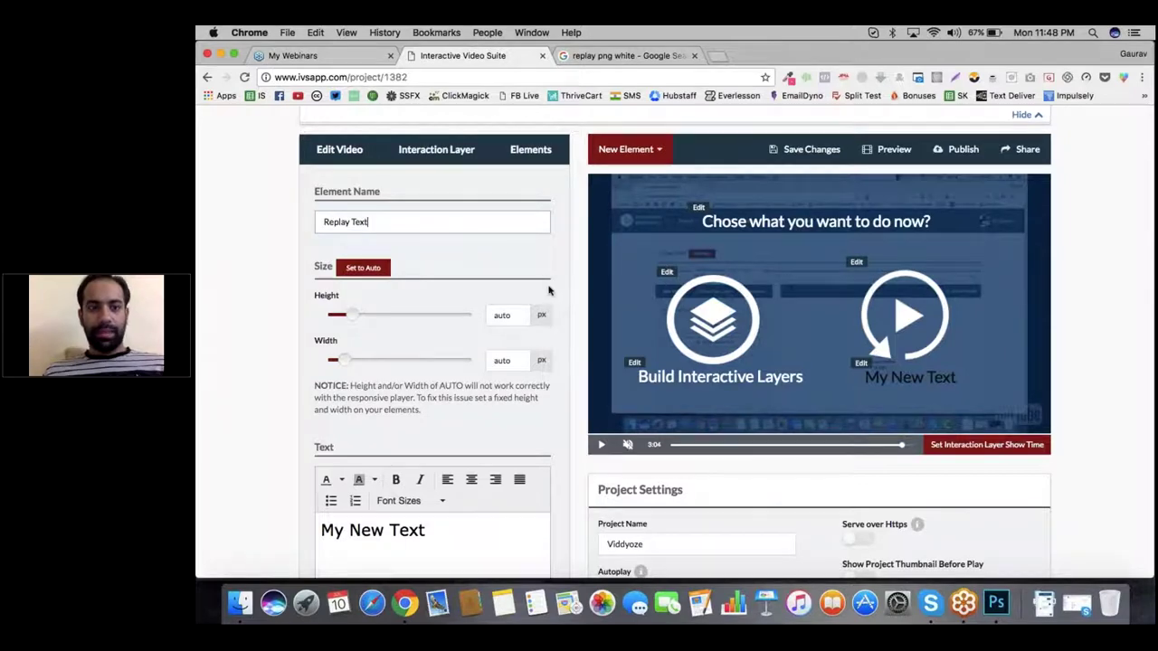
Change the caption to 'Replay' in white and centre it under the replay icon
scroll(548, 289, "down", 1)
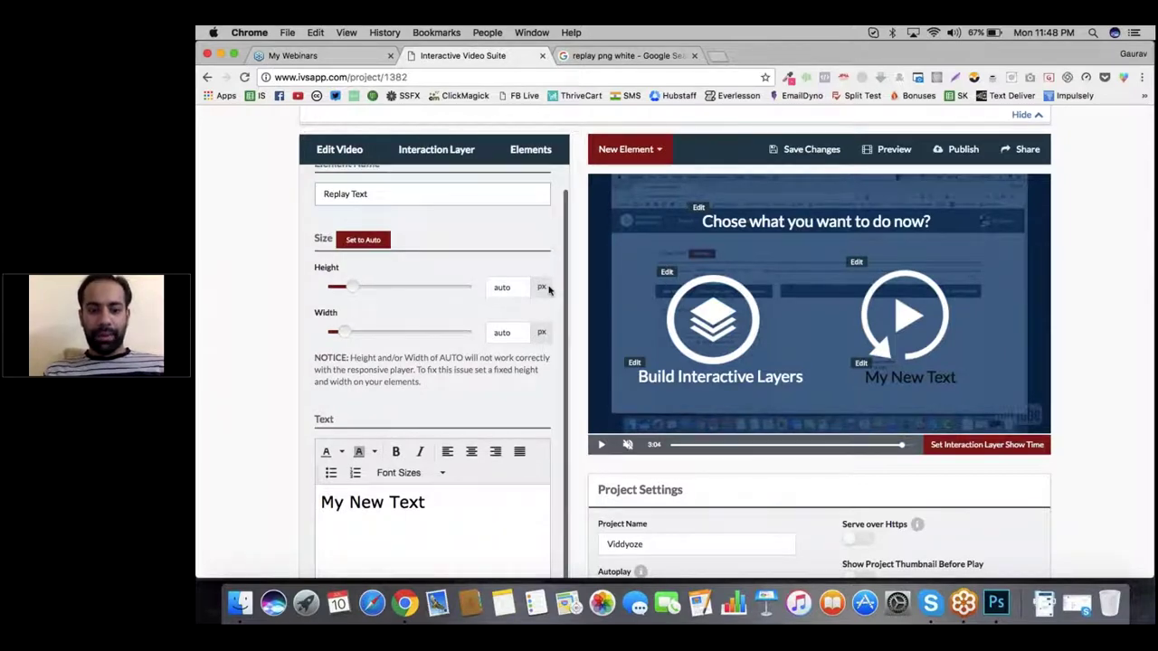
scroll(549, 290, "down", 3)
triple_click(452, 429)
type("Replay")
triple_click(410, 428)
left_click(341, 377)
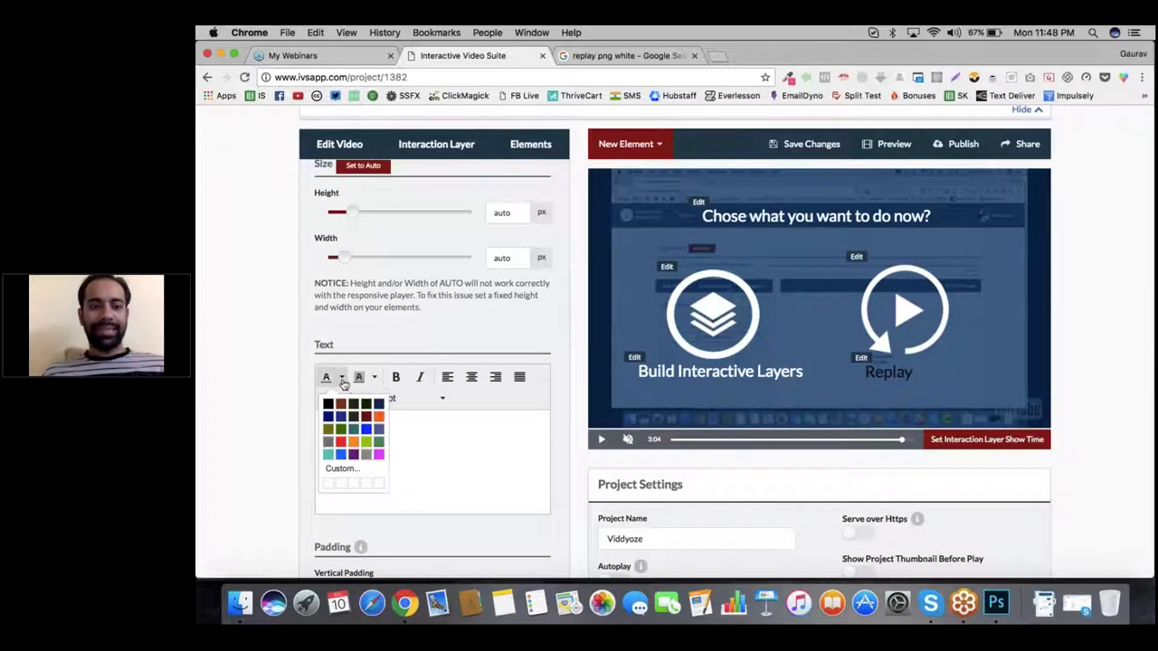
left_click(369, 480)
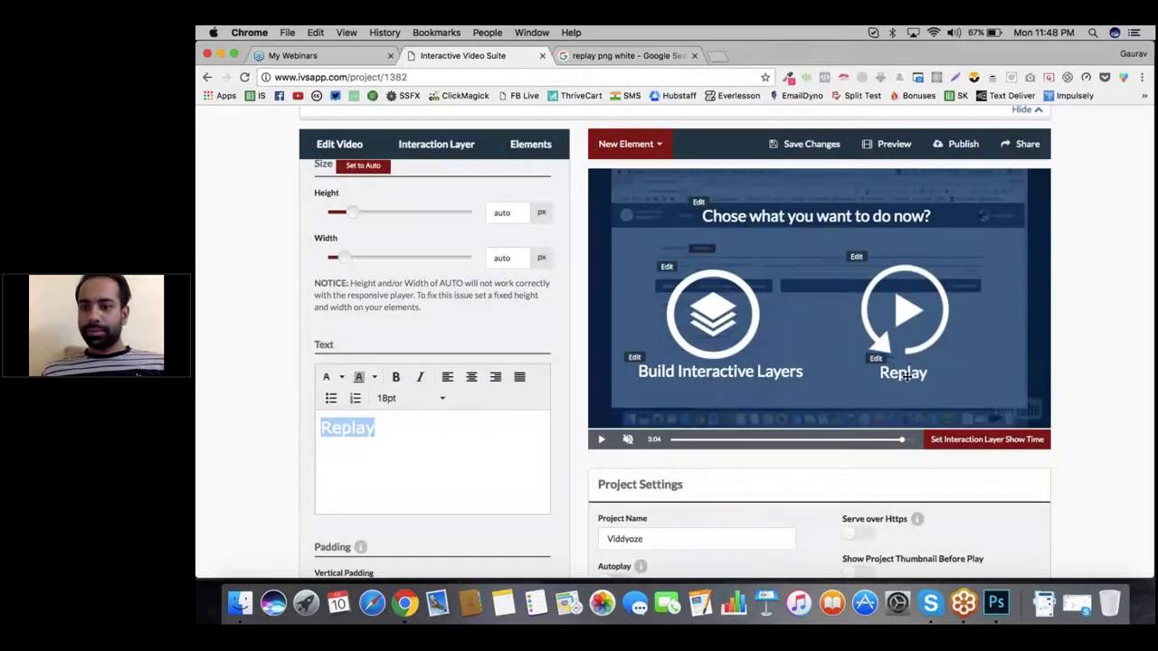
left_click_drag(908, 376, 916, 370)
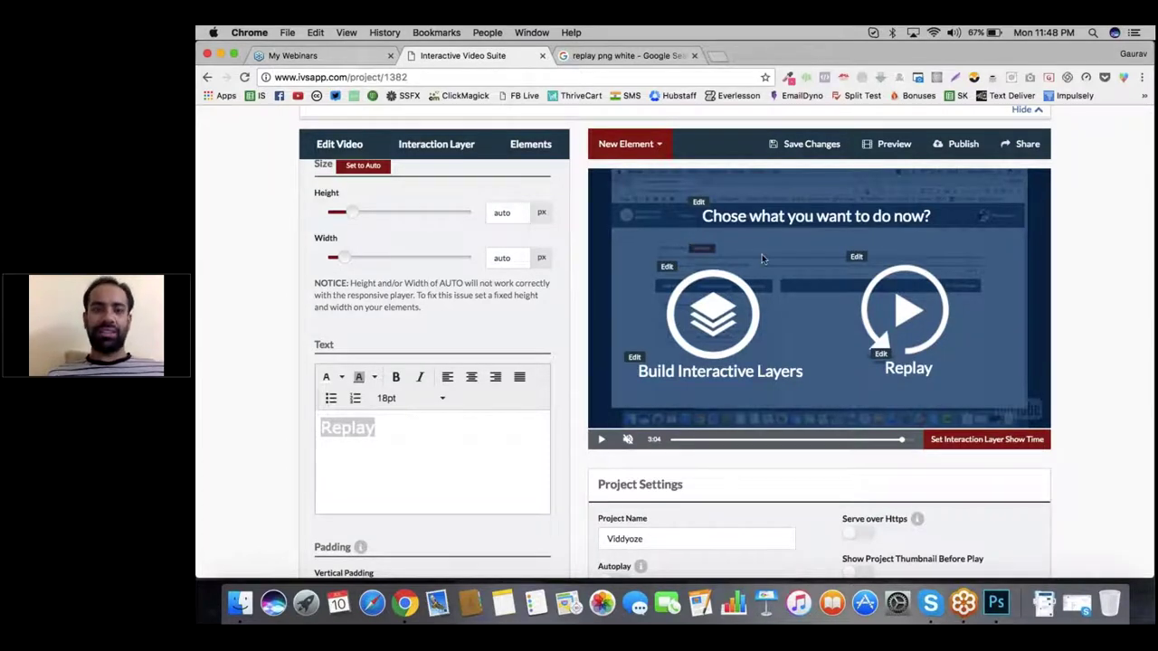
Save the interaction layer changes and return to the Tutorials Intro video settings
left_click(795, 150)
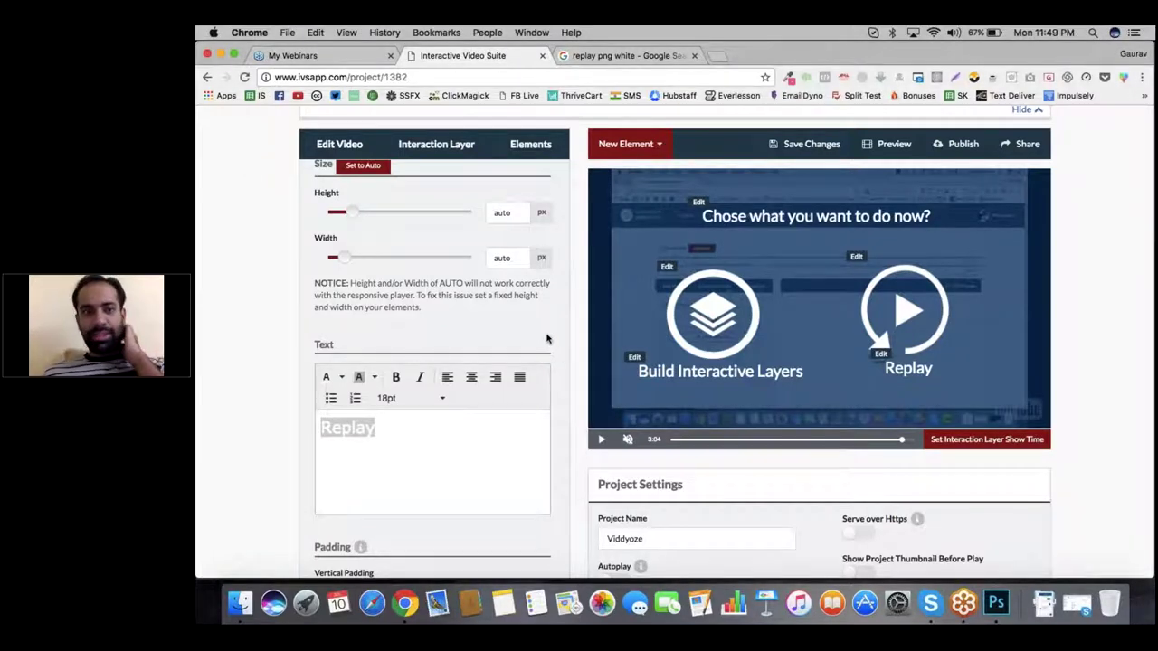
scroll(546, 339, "up", 1)
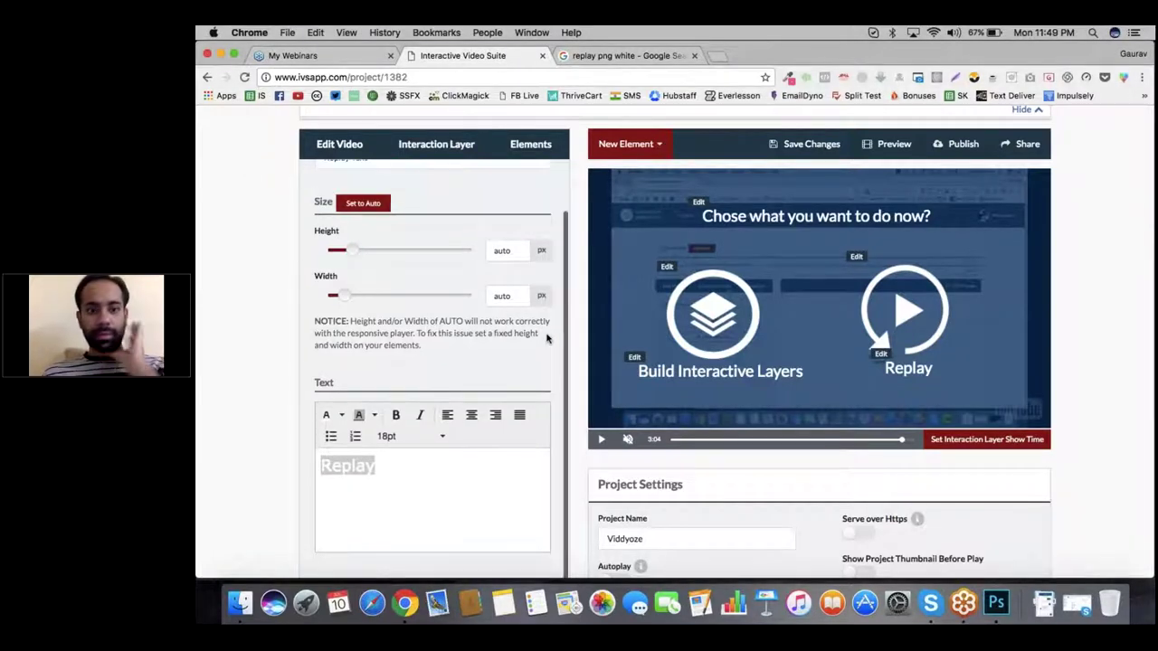
scroll(547, 338, "up", 3)
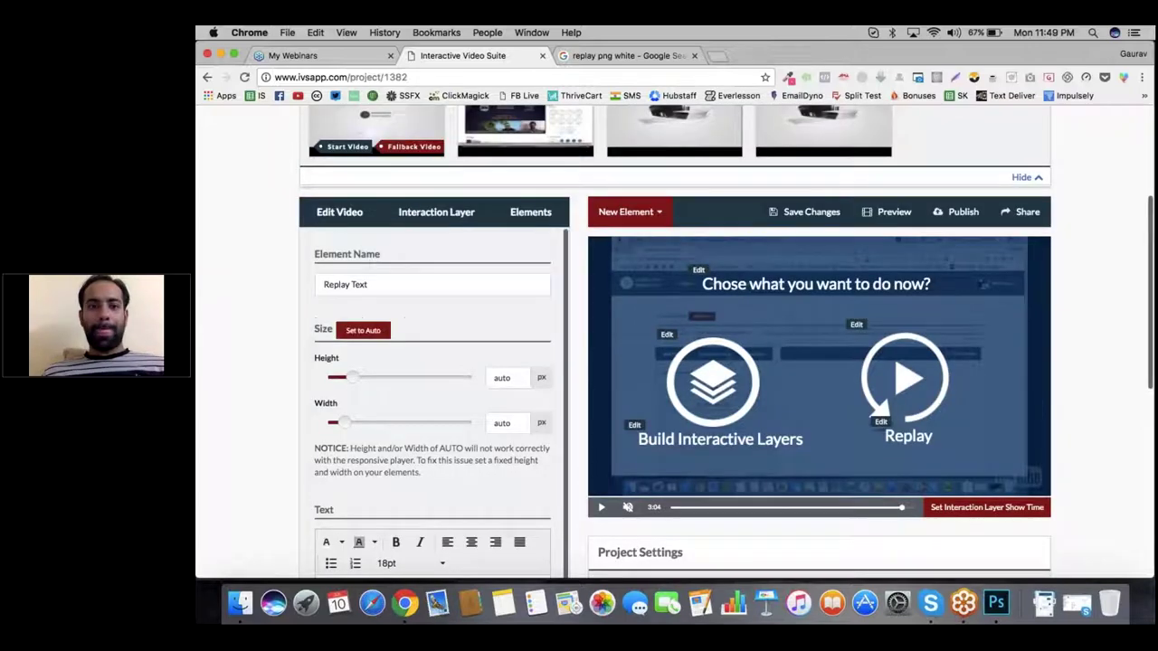
scroll(470, 307, "down", 1)
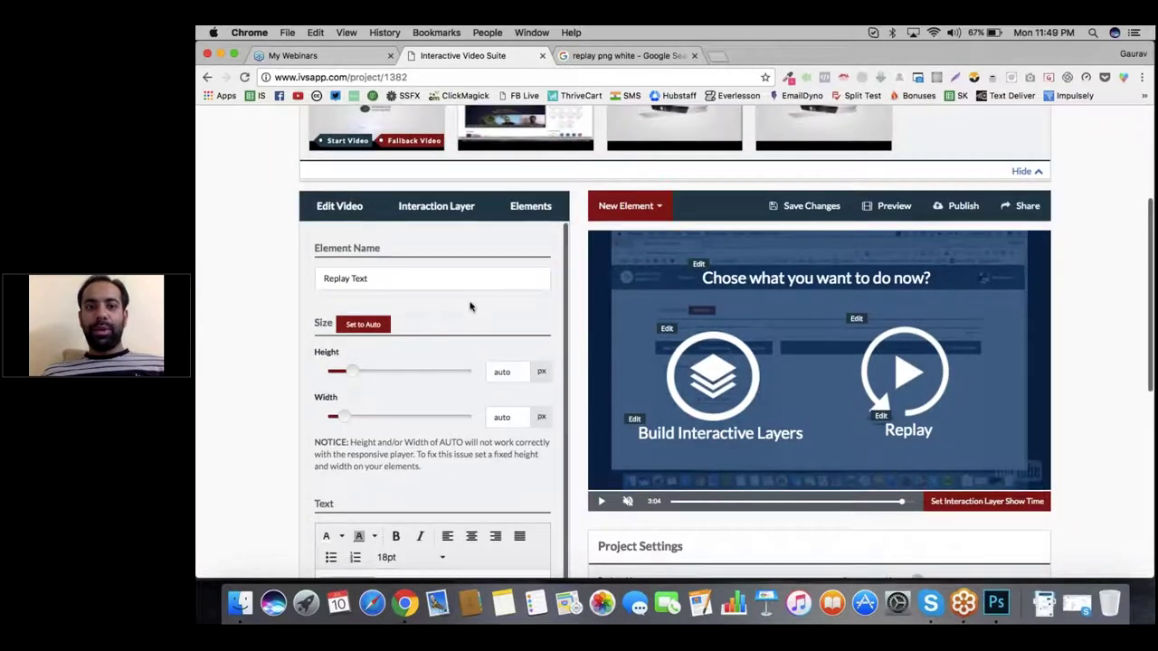
scroll(470, 306, "up", 2)
left_click(436, 248)
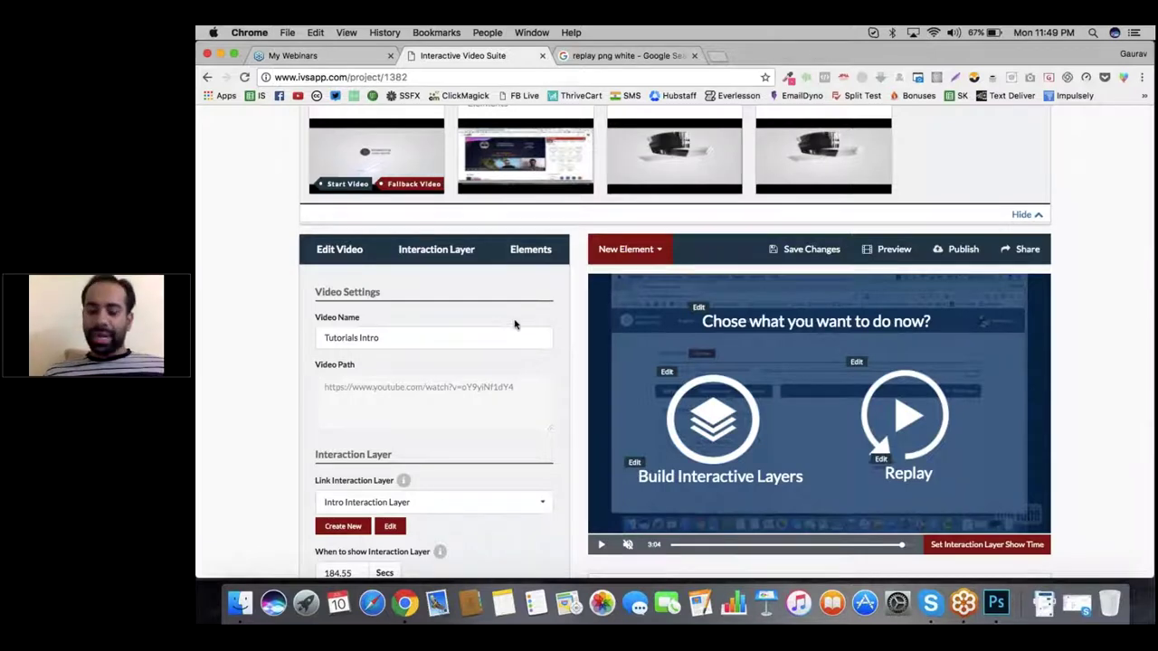
Load the project's second video, 'Interactive Layer and Elelments', for editing
mouse_move(525, 158)
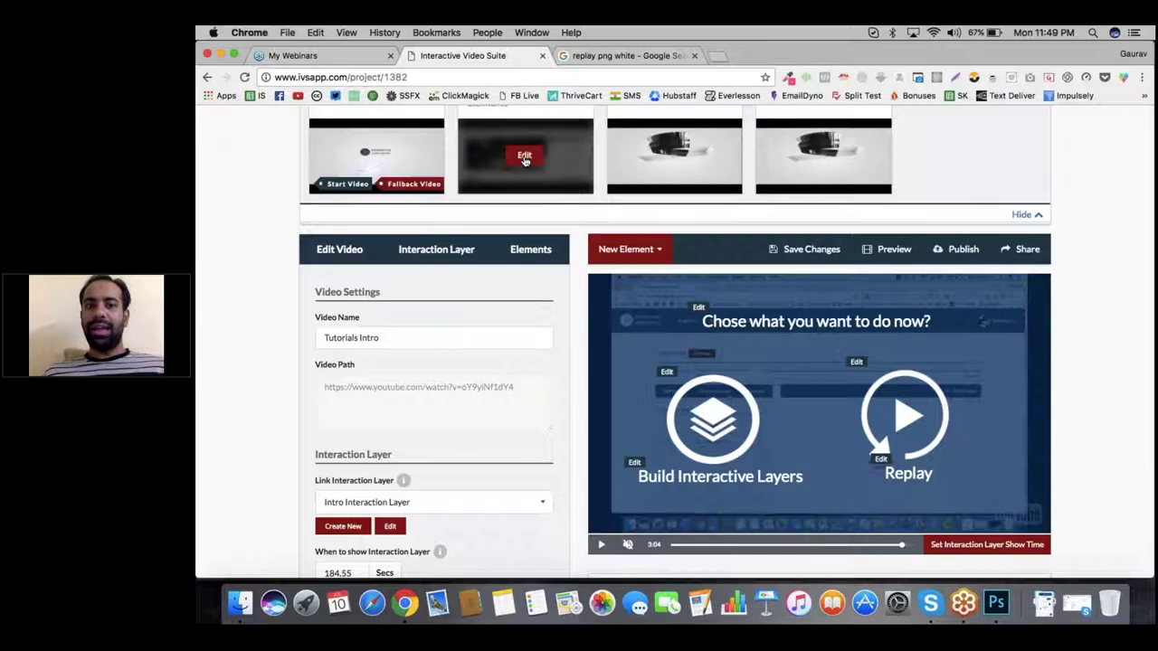
left_click(525, 157)
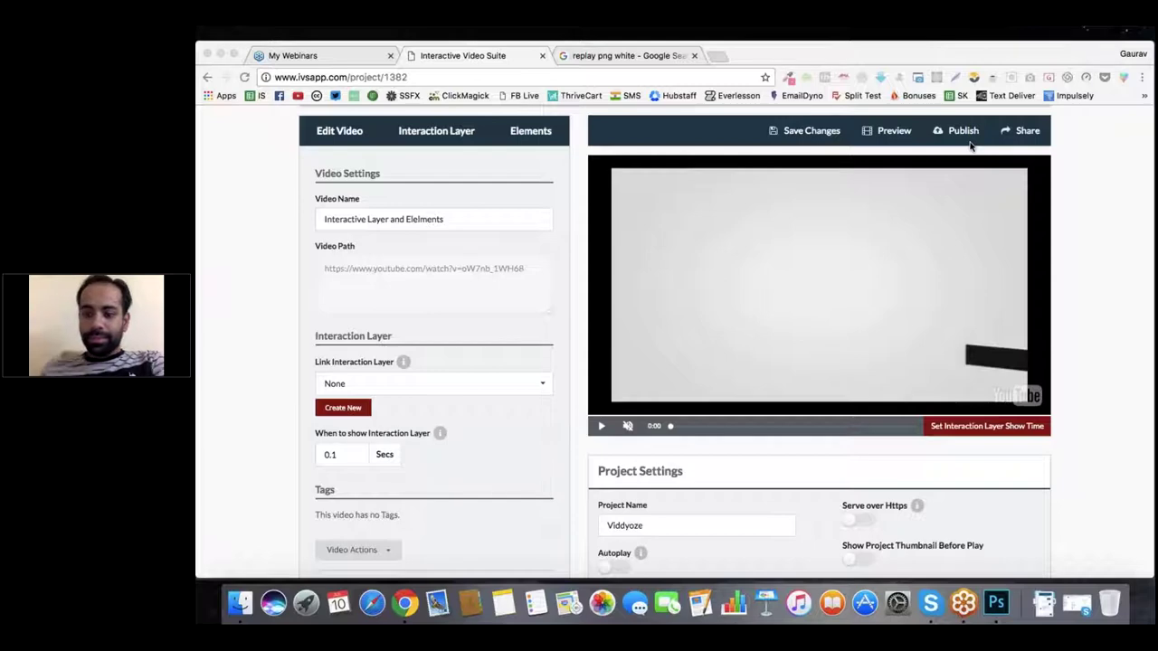
key("XF86AudioRaiseVolume")
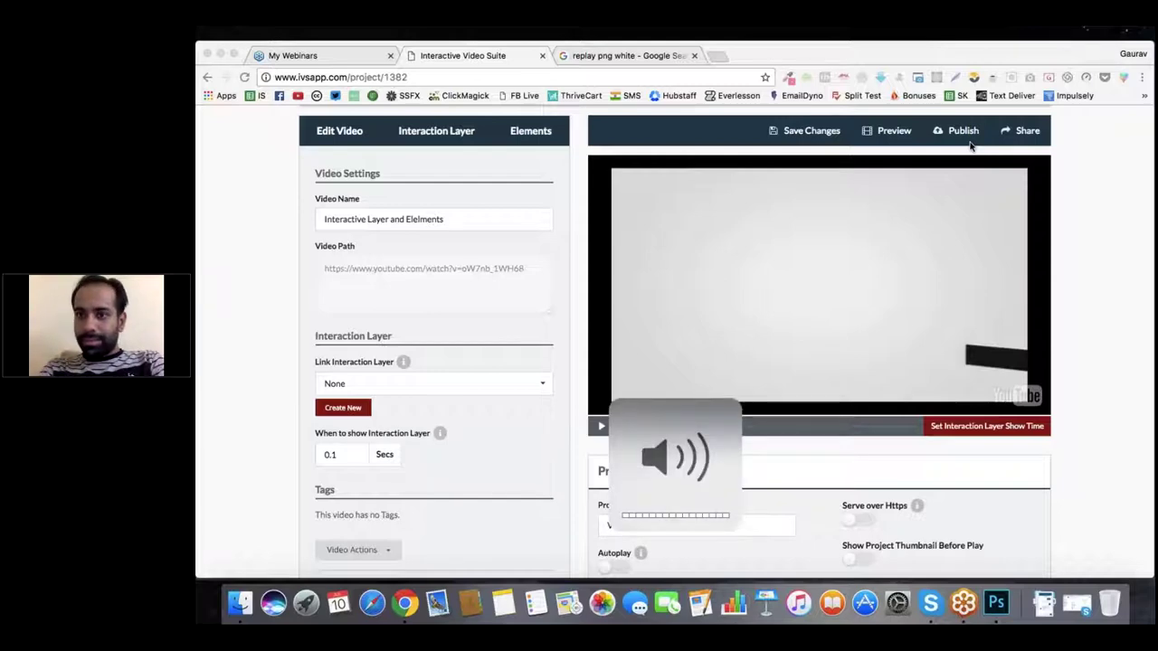
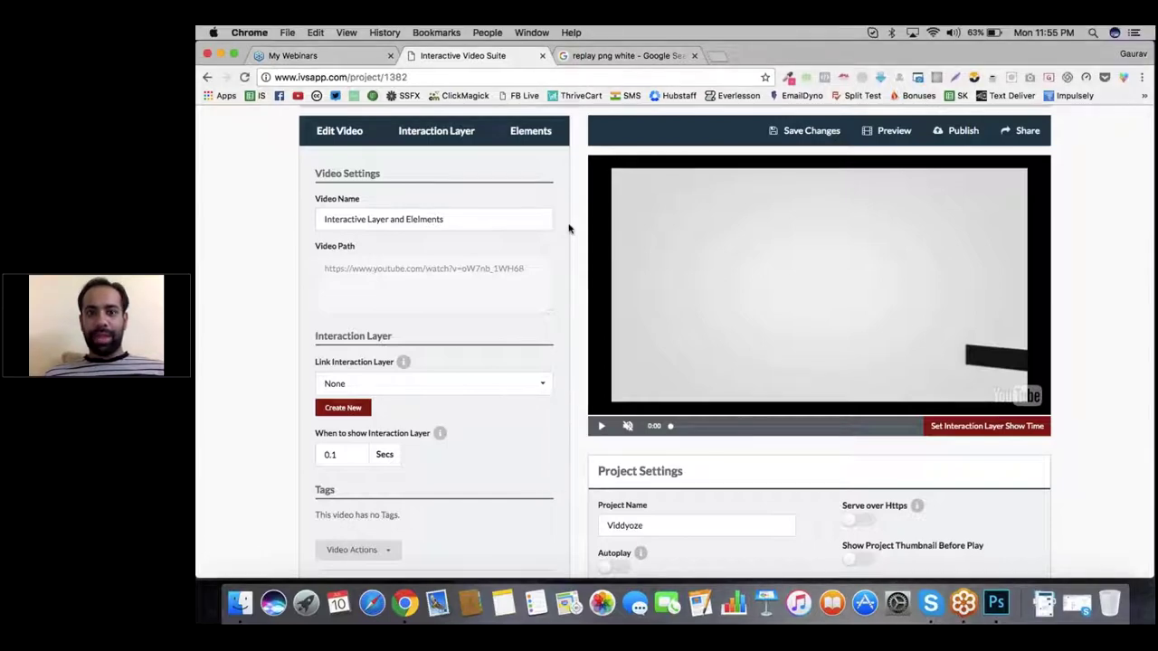
Scroll the project editor and bring up the blank Interaction Layer Name form
scroll(568, 228, "up", 1)
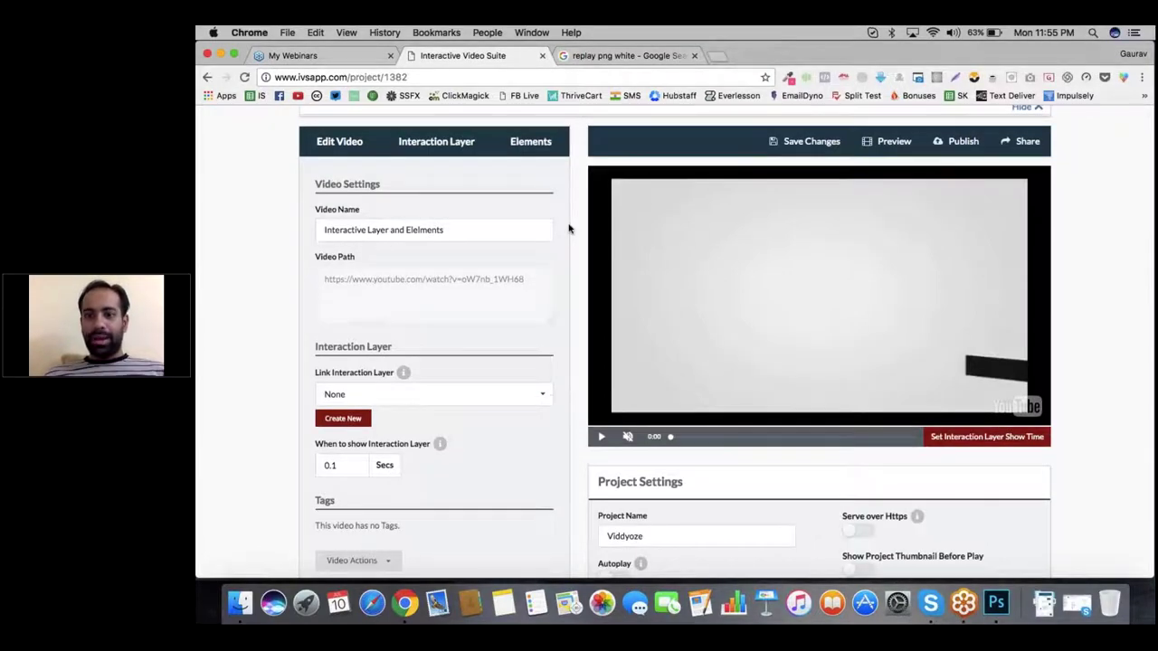
scroll(569, 228, "up", 3)
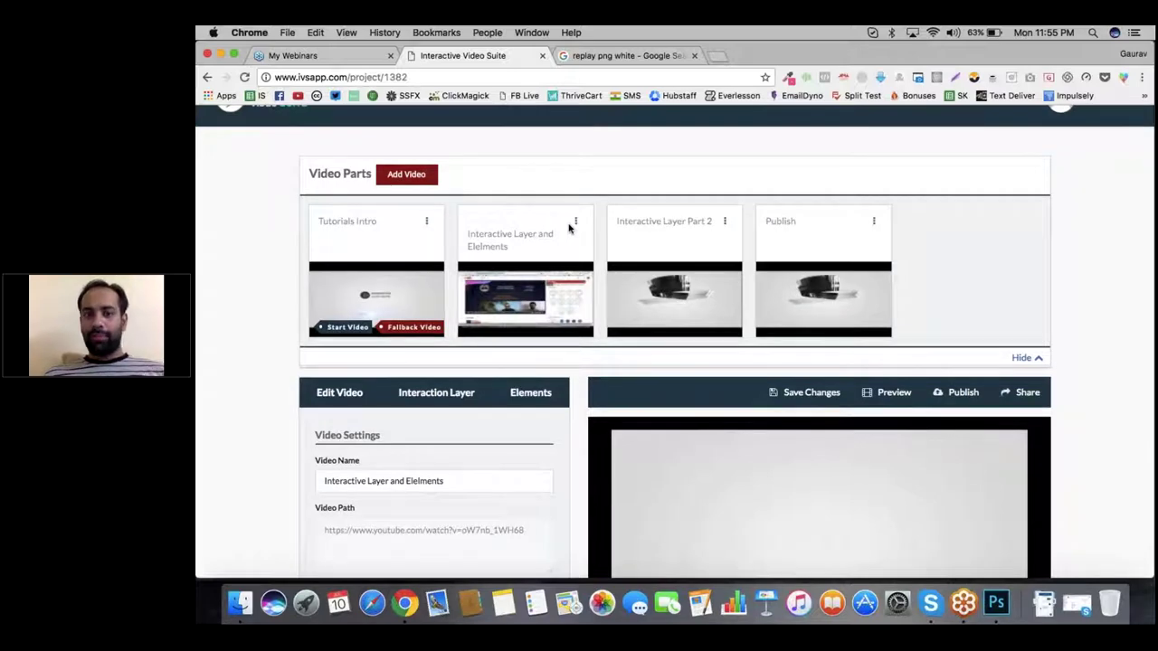
scroll(568, 228, "down", 1)
scroll(568, 228, "down", 2)
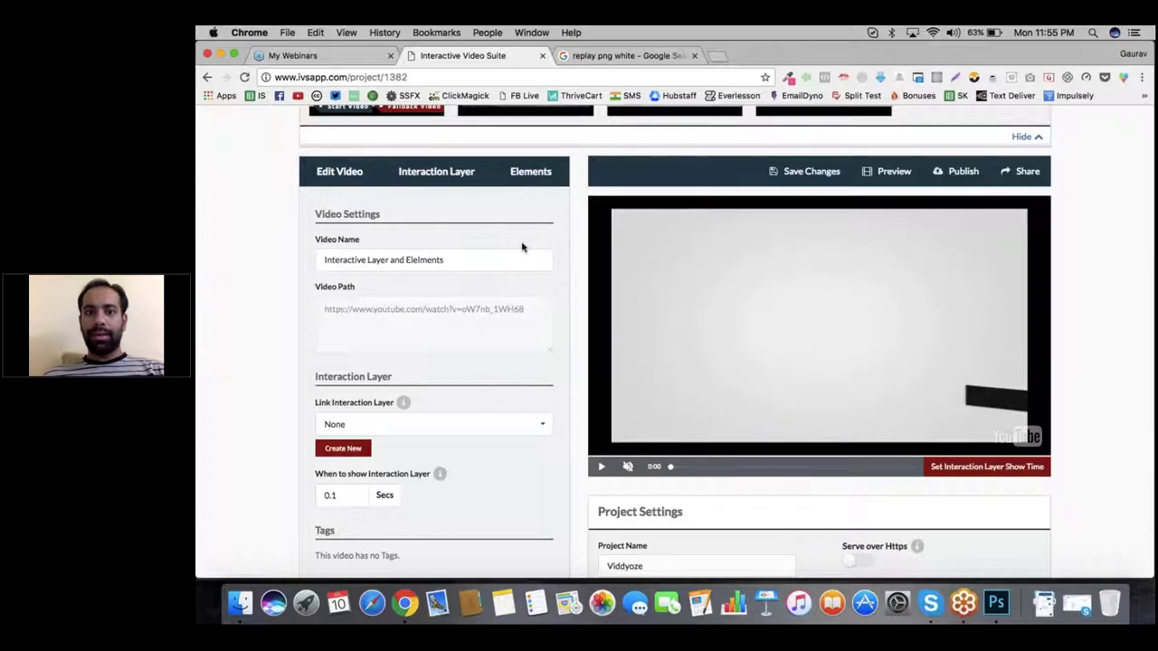
scroll(522, 247, "up", 2)
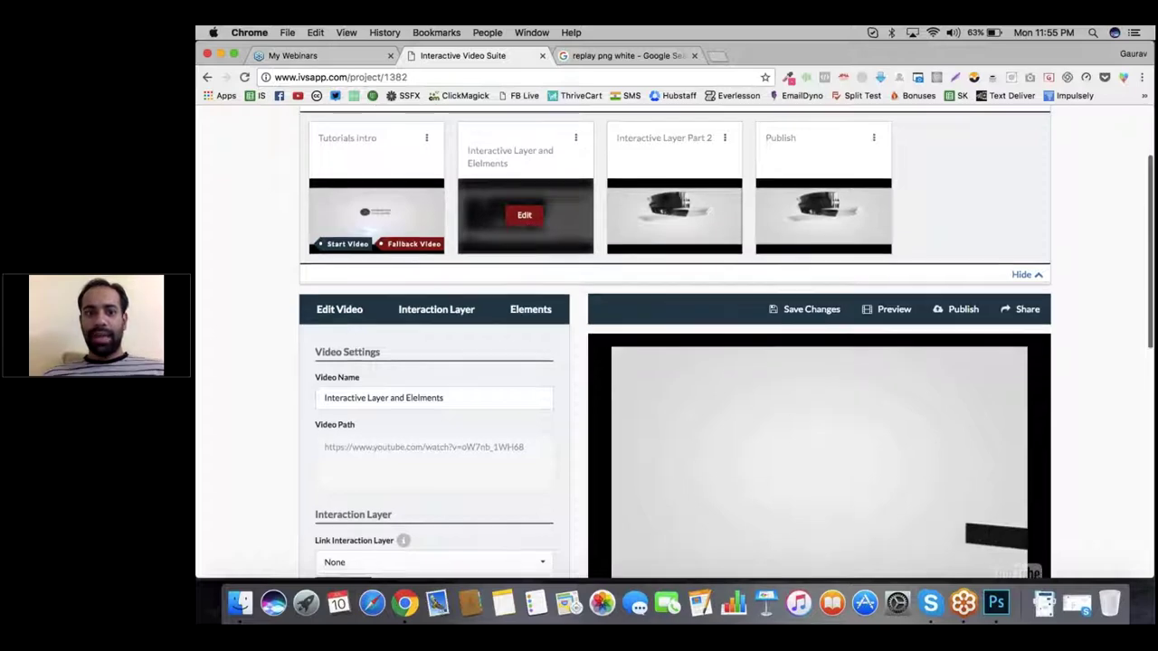
scroll(470, 380, "down", 1)
left_click(469, 368)
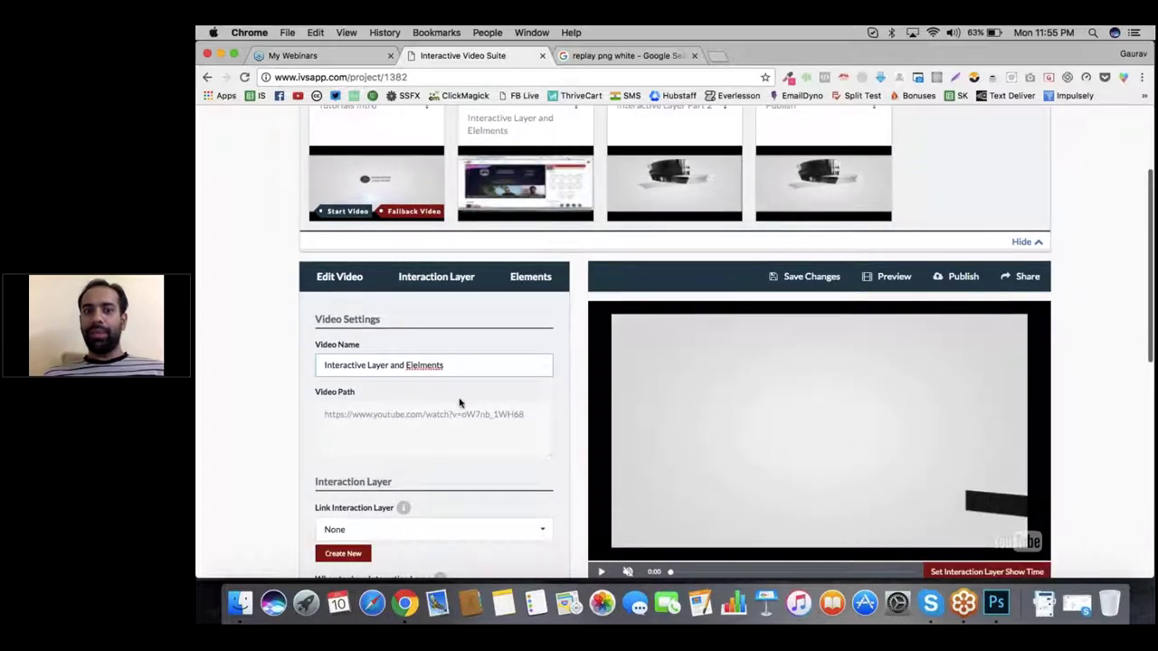
scroll(459, 403, "down", 1)
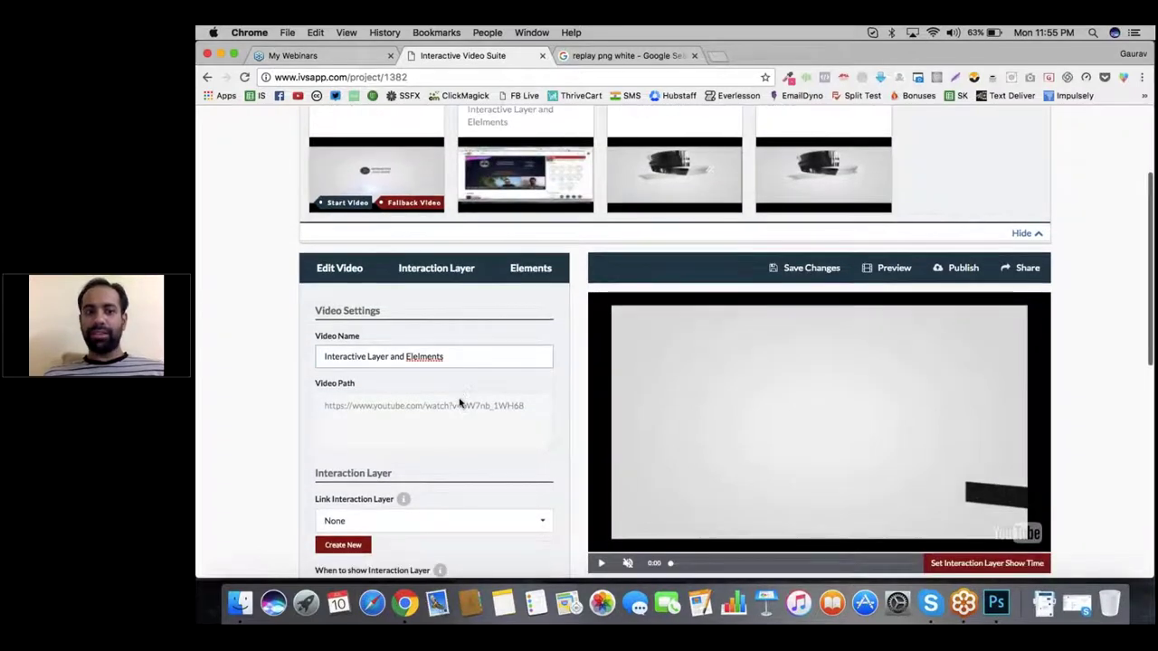
scroll(460, 403, "down", 3)
scroll(460, 403, "down", 2)
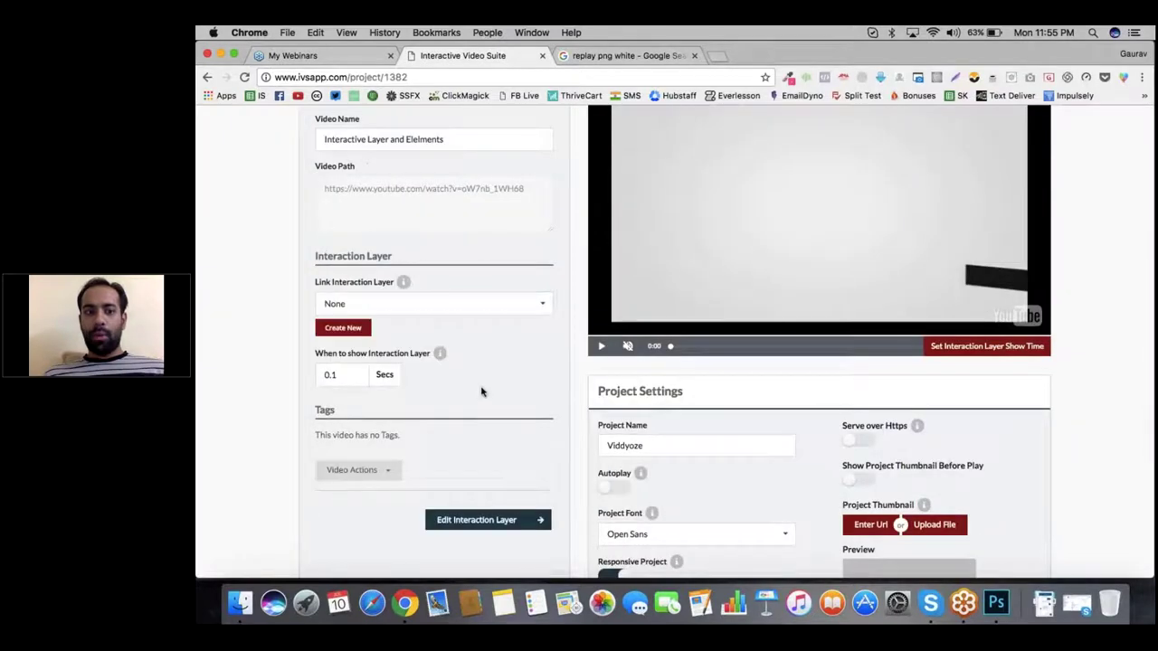
scroll(481, 391, "up", 4)
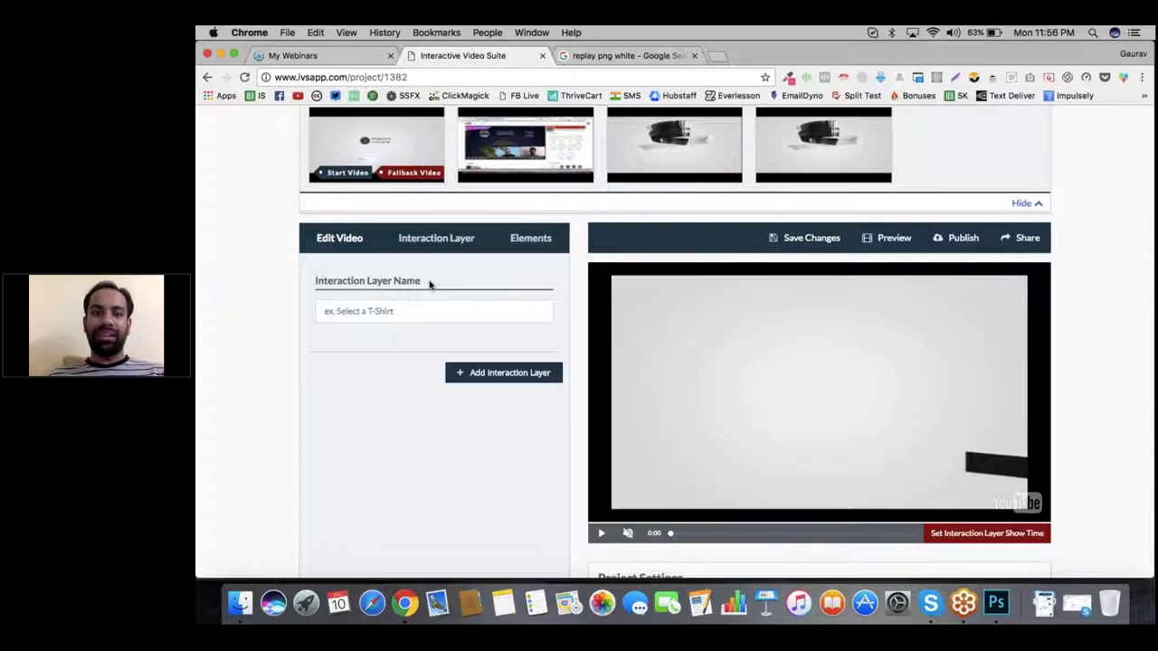
Add an interaction layer named 'Interactive Layer part 2'
left_click(385, 312)
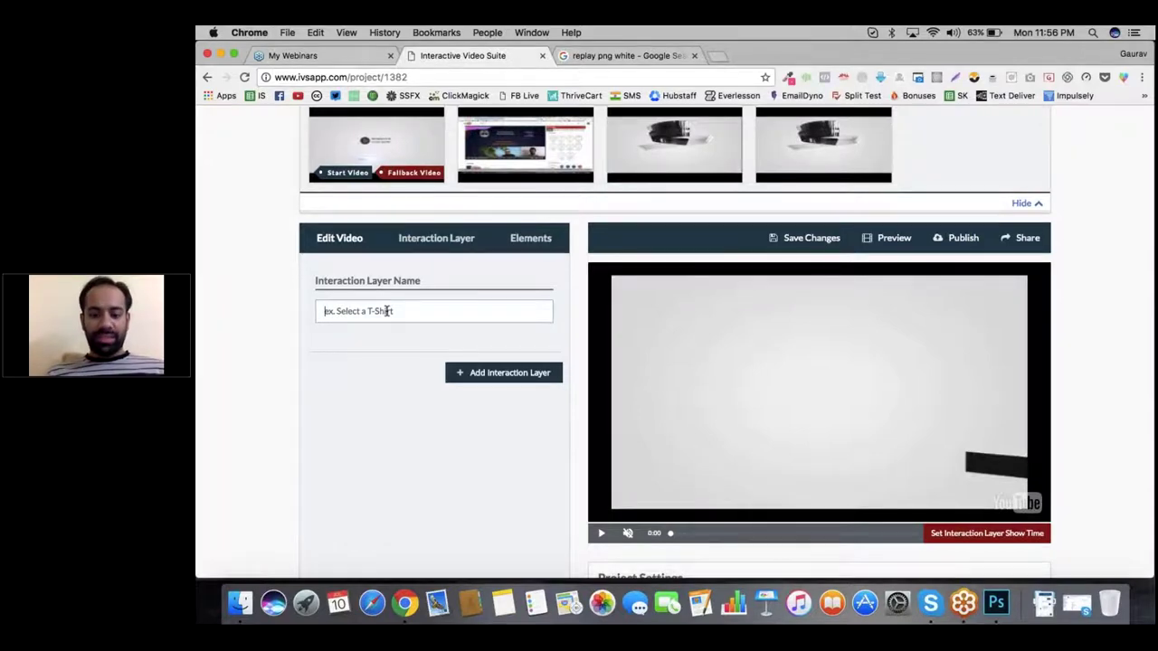
scroll(386, 310, "up", 1)
type("Interactive ")
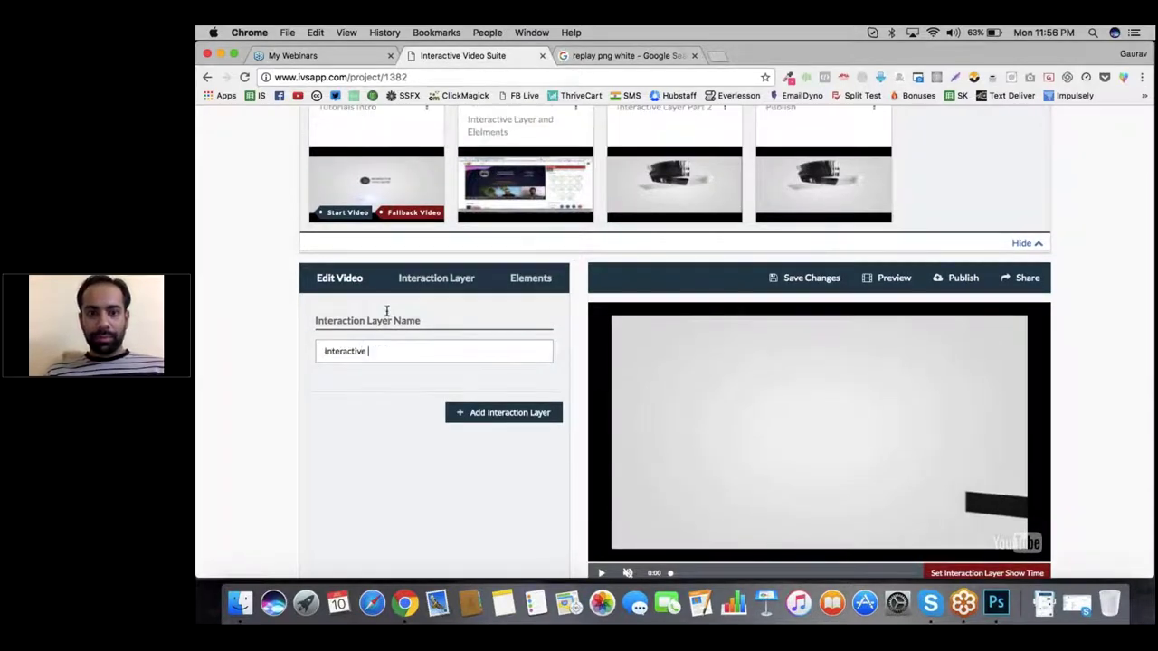
type("Layer")
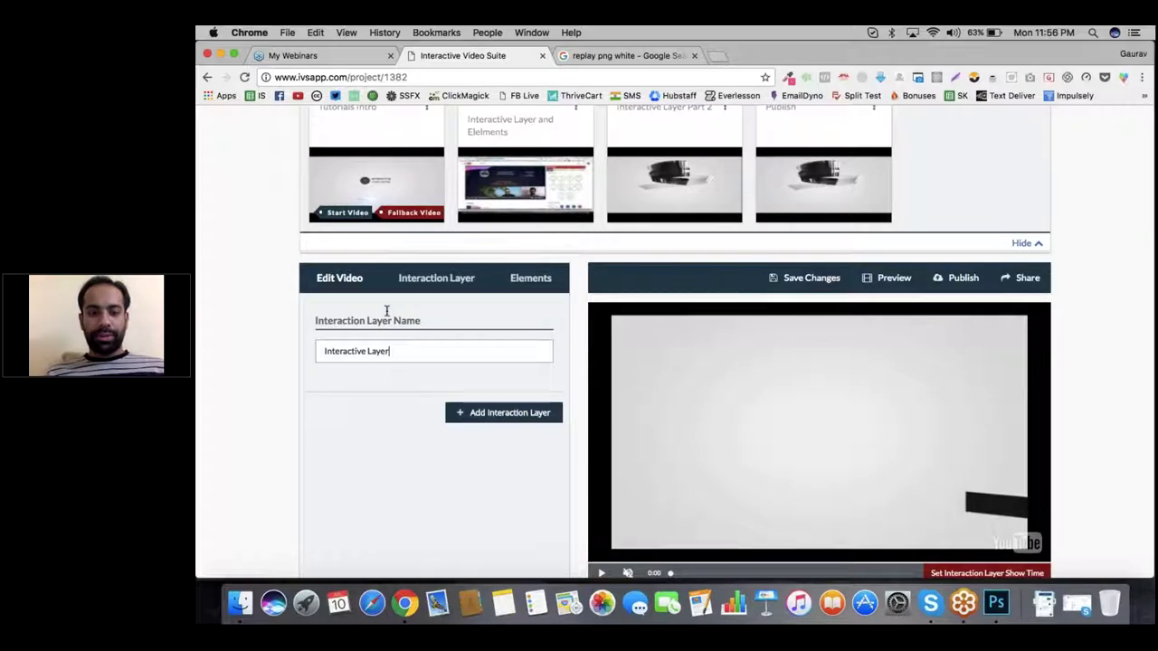
type(" part 2")
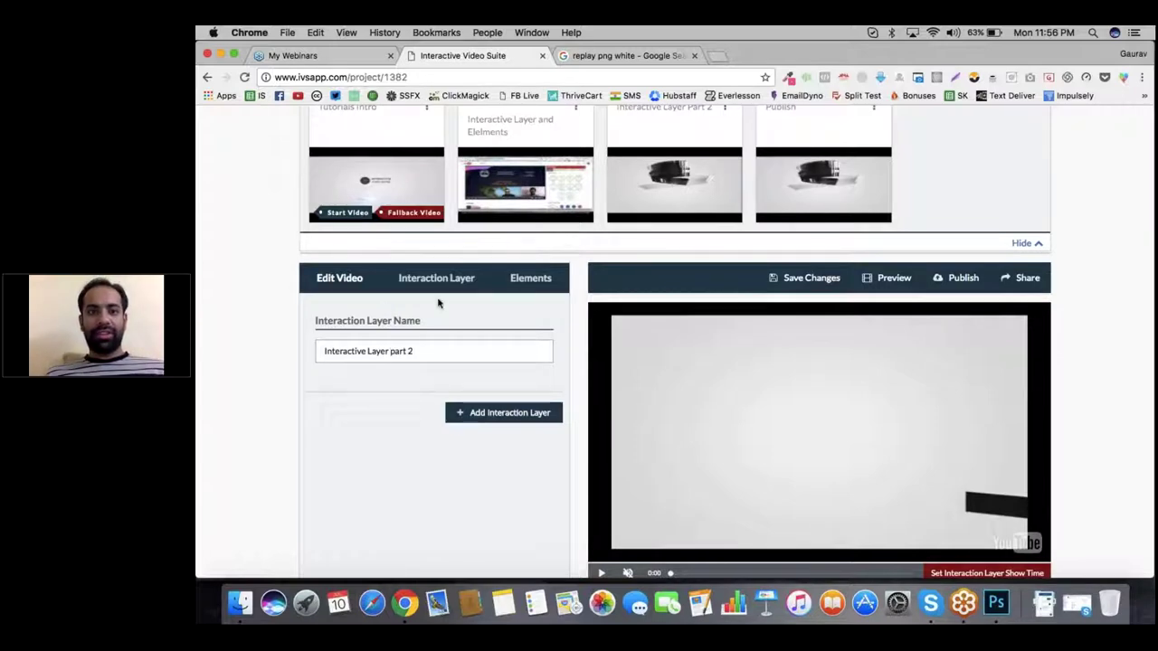
scroll(438, 303, "up", 1)
scroll(439, 303, "up", 2)
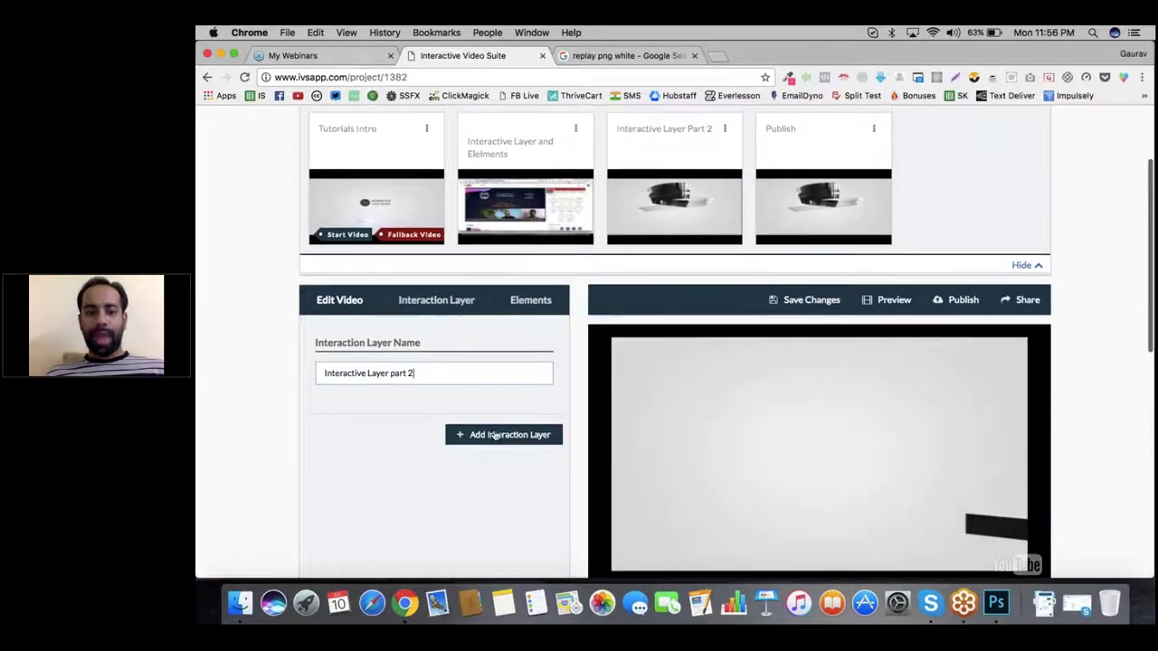
left_click(496, 435)
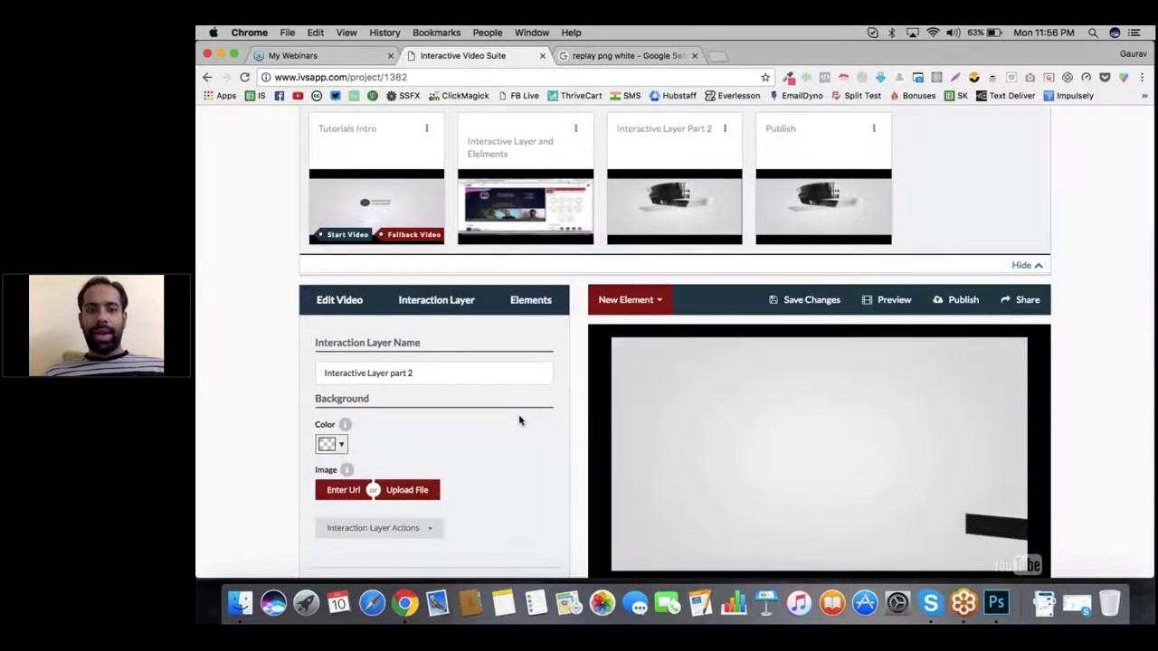
Set the layer's background colour to a semi-transparent dark blue-grey
left_click(326, 445)
scroll(326, 444, "down", 3)
left_click(429, 422)
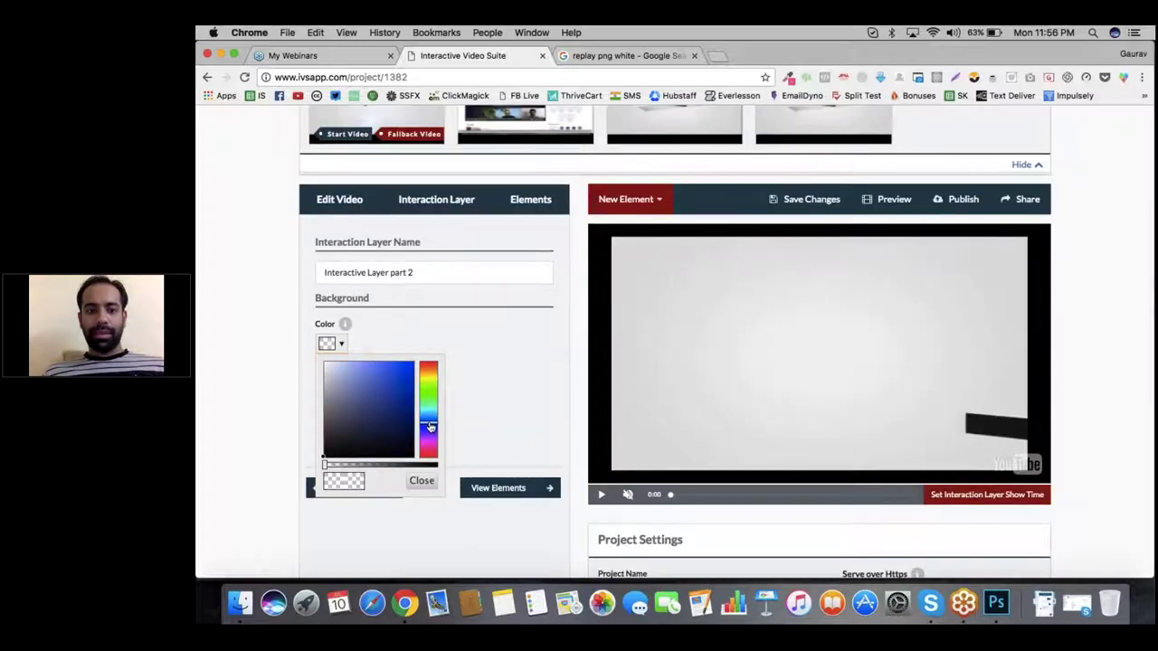
left_click_drag(431, 425, 429, 419)
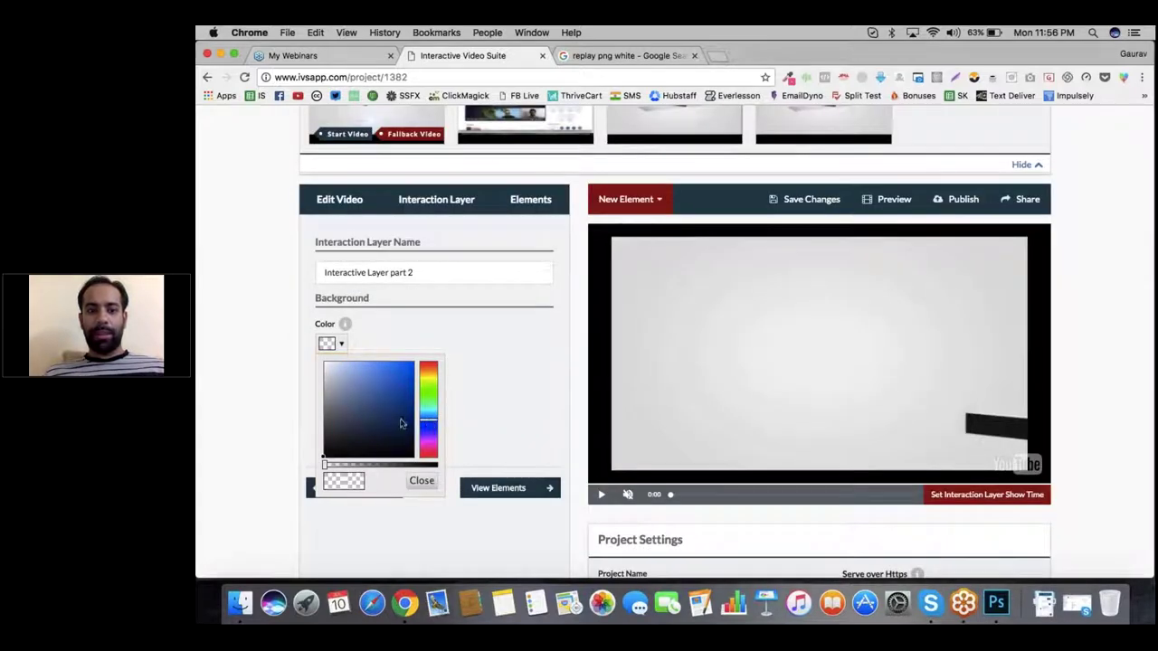
left_click(415, 421)
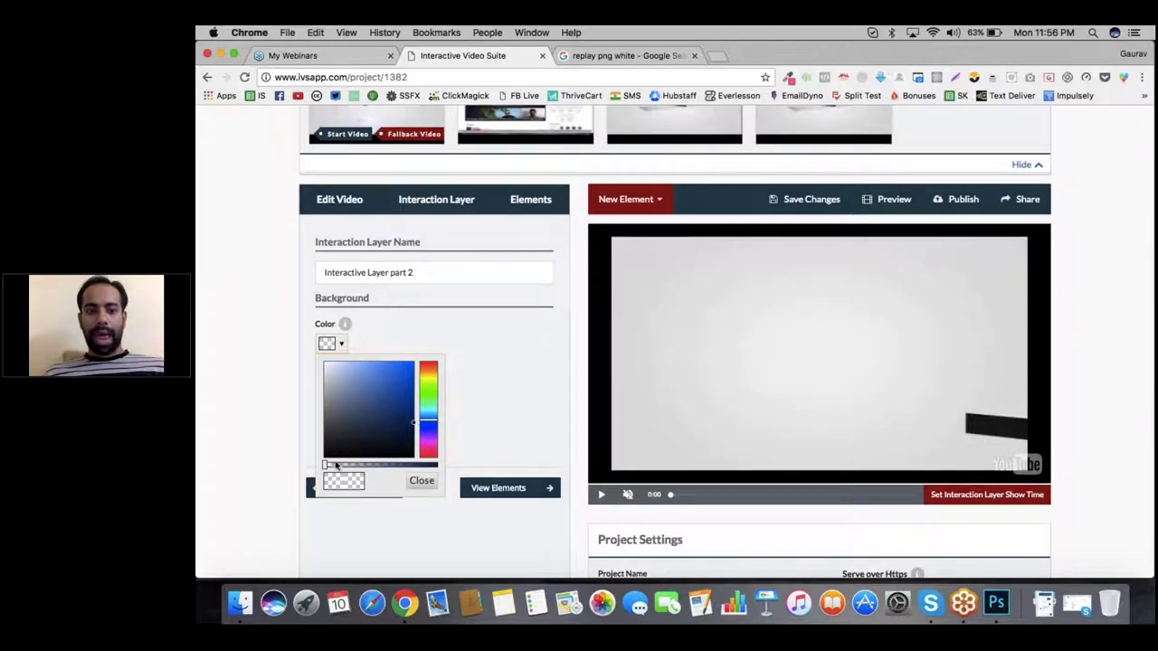
left_click_drag(326, 465, 404, 466)
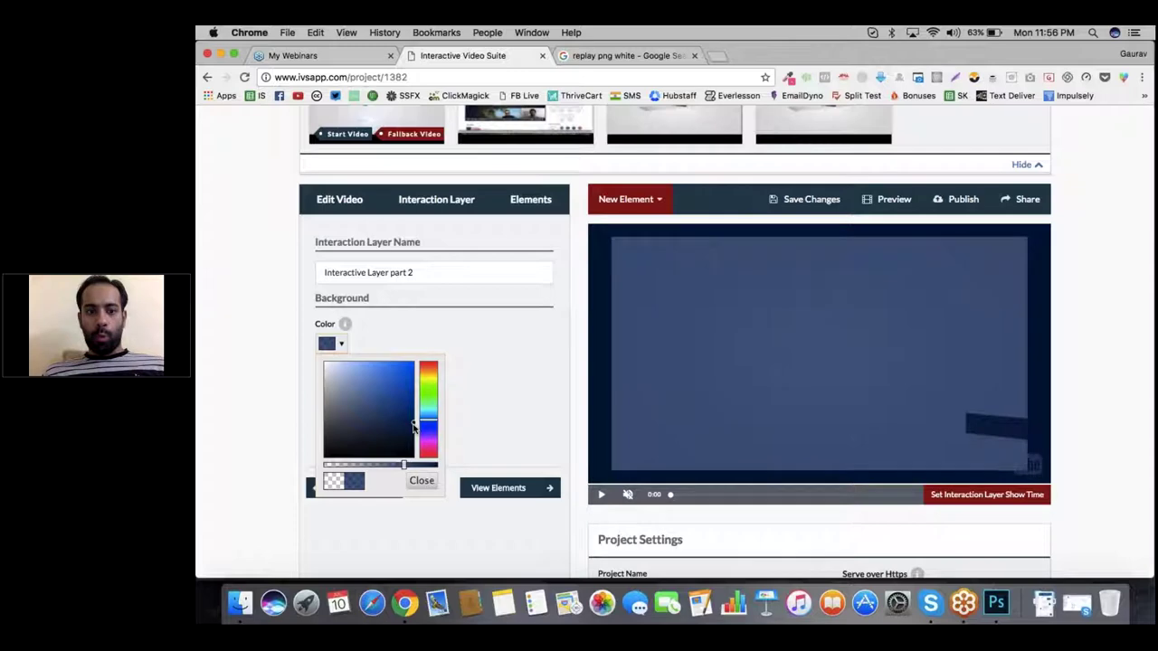
left_click(385, 426)
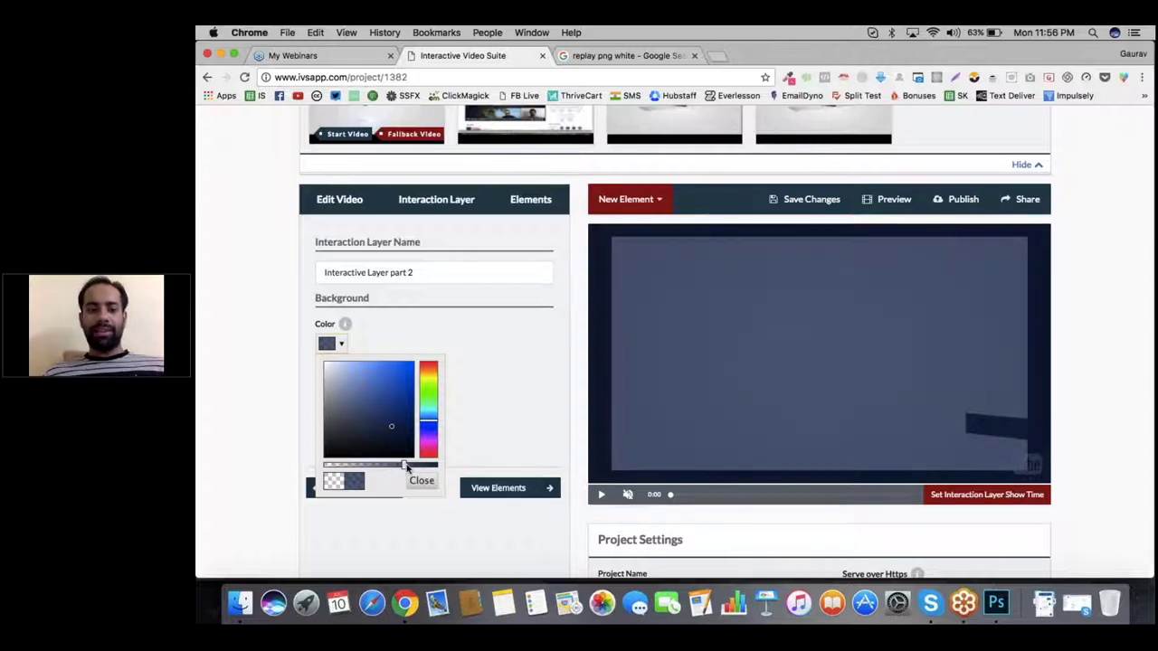
left_click_drag(395, 429, 385, 428)
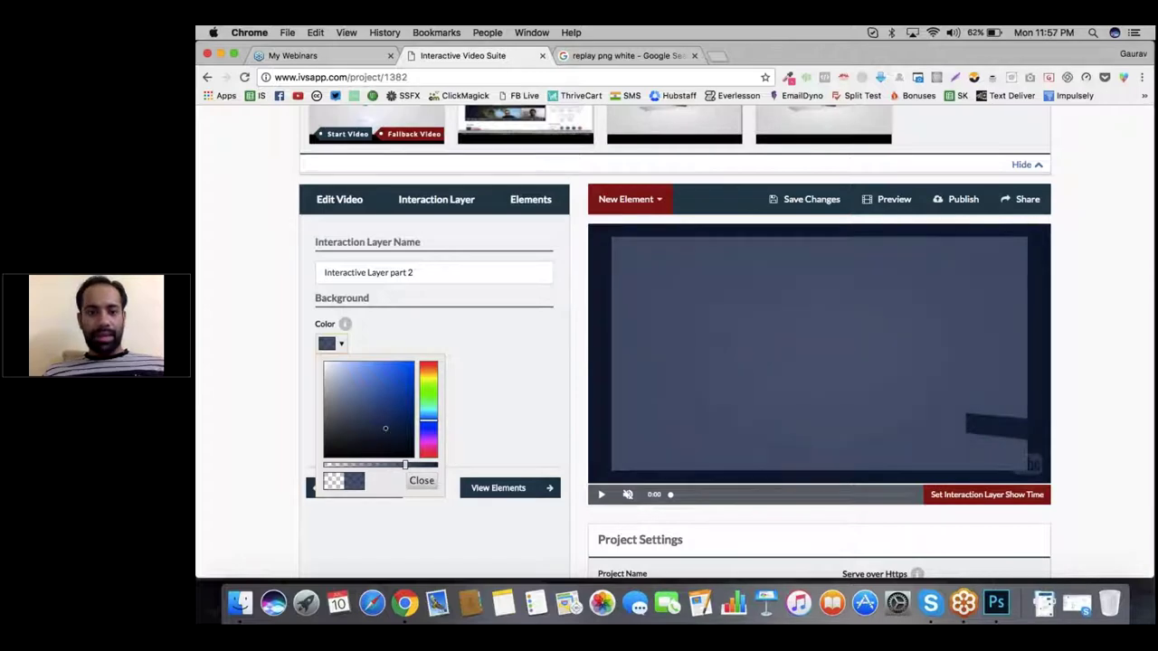
left_click(472, 420)
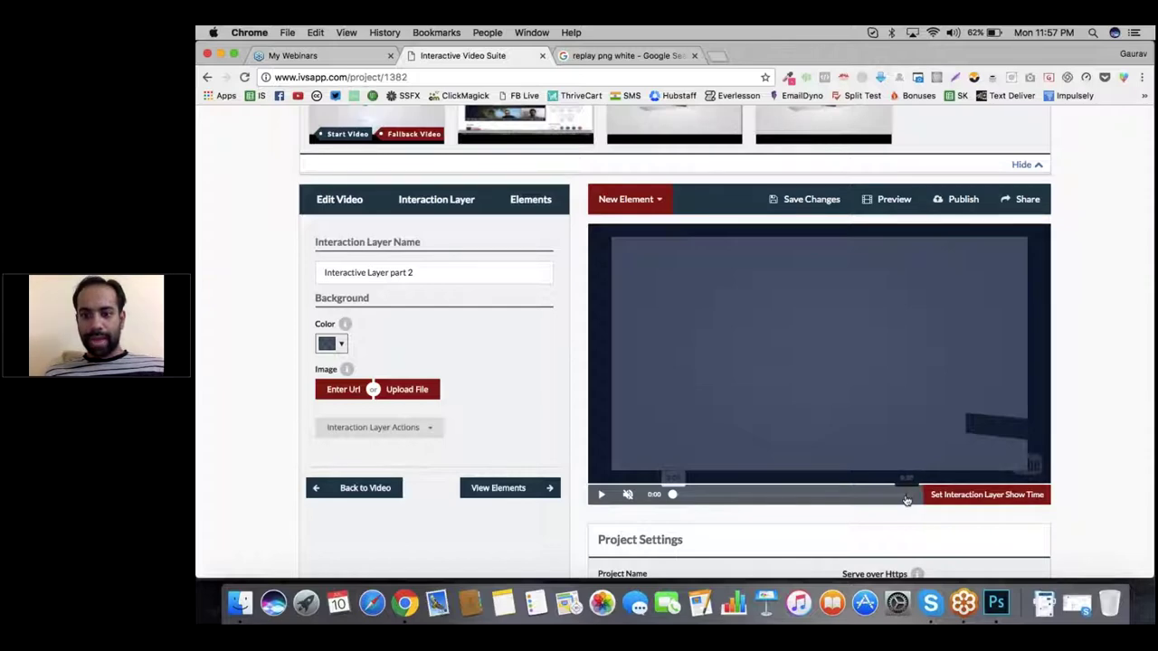
Set Interactive Layer part 2 to show at 9:35 (575.37 seconds)
left_click(907, 495)
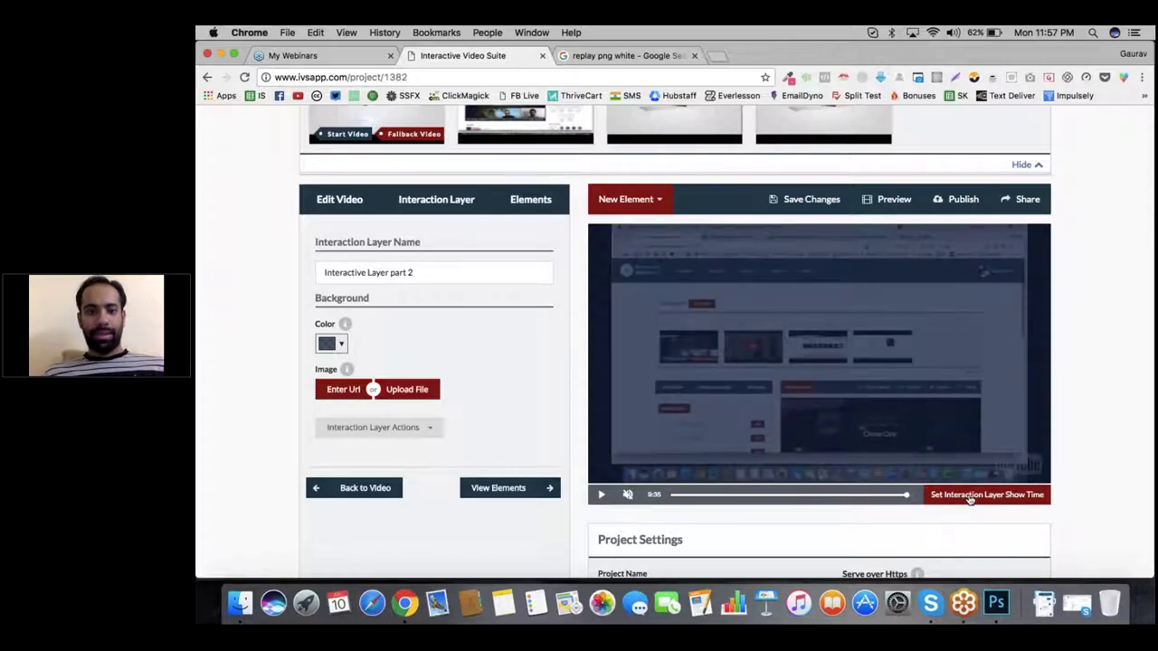
left_click(367, 487)
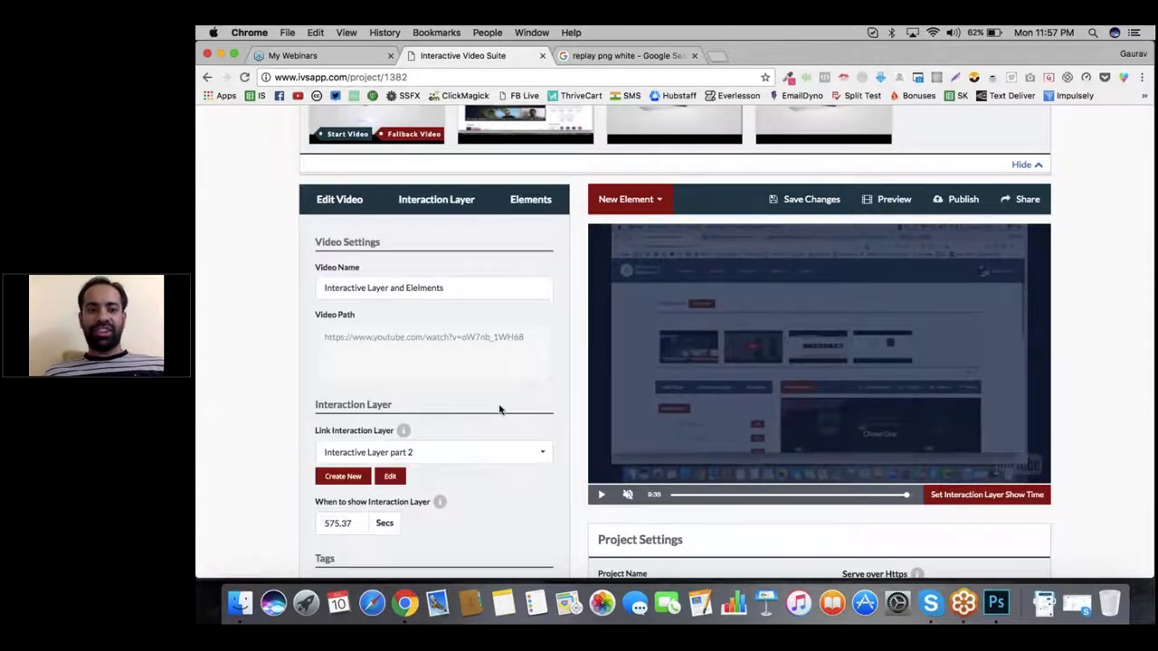
scroll(502, 408, "down", 3)
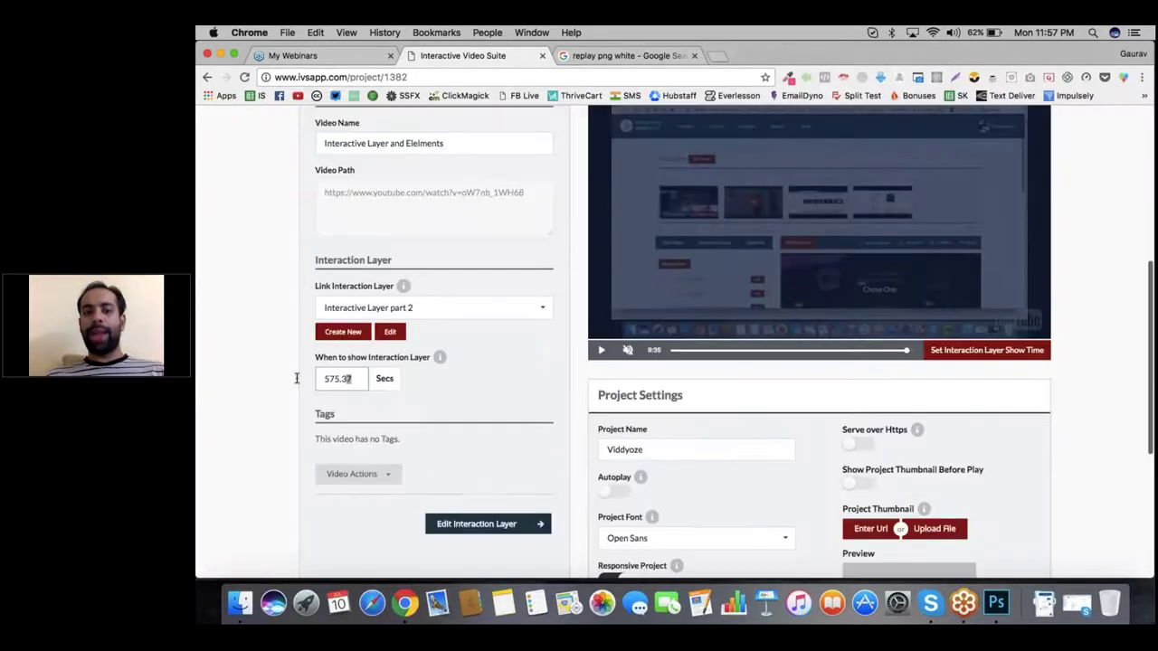
left_click_drag(354, 378, 286, 376)
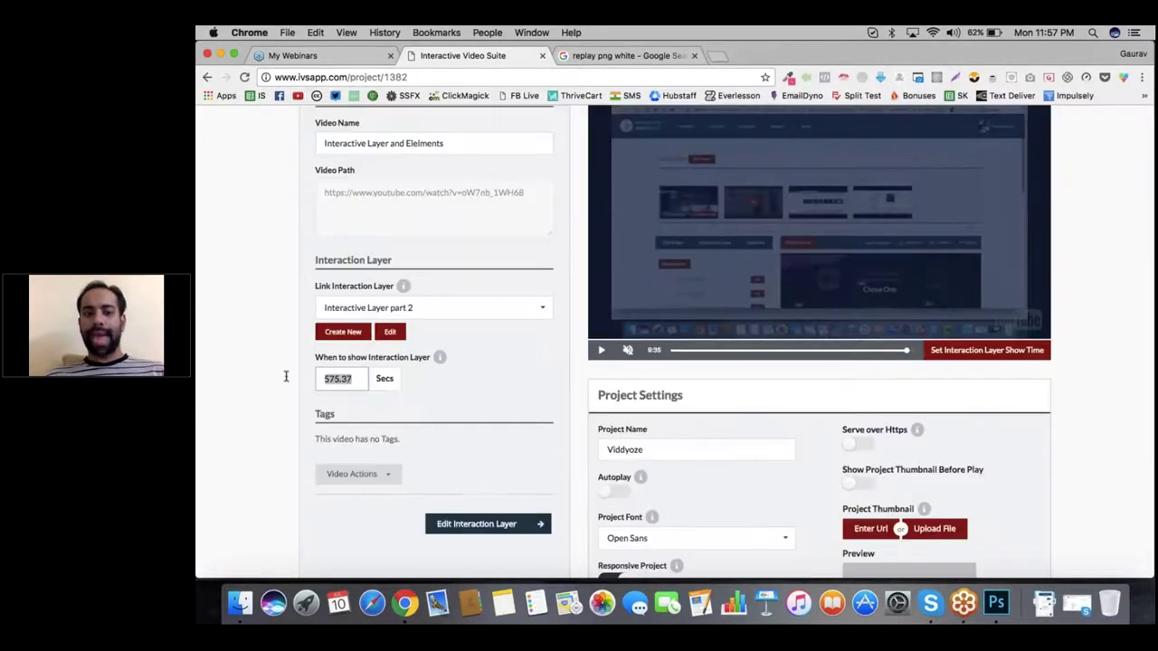
left_click(455, 385)
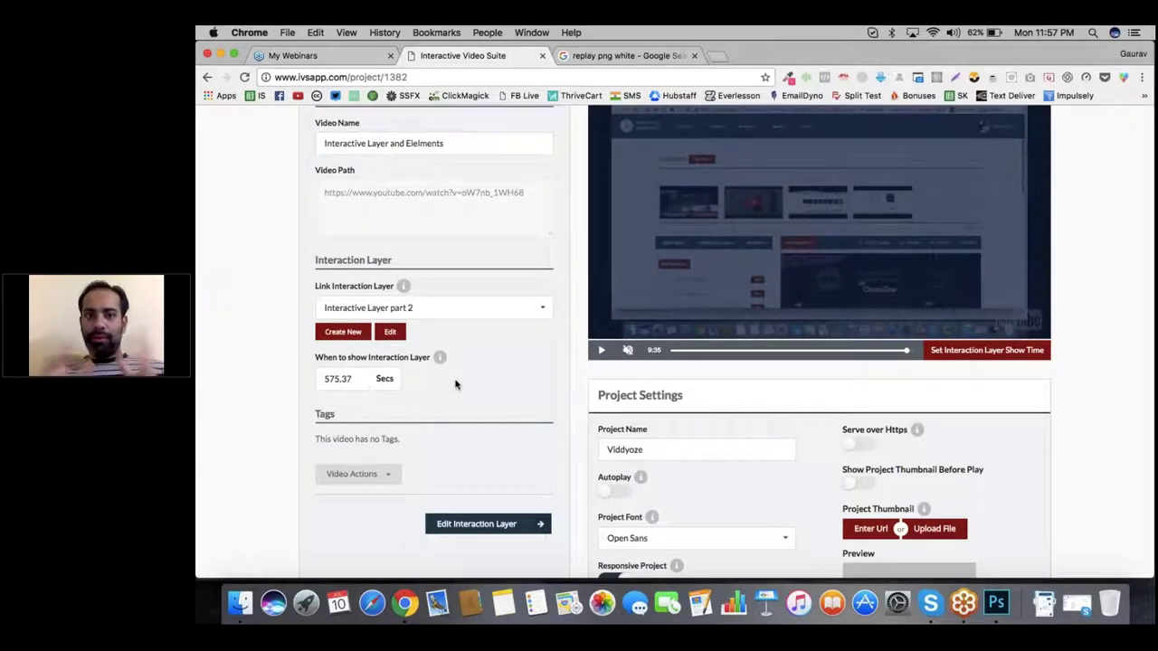
scroll(456, 385, "up", 1)
scroll(456, 385, "up", 2)
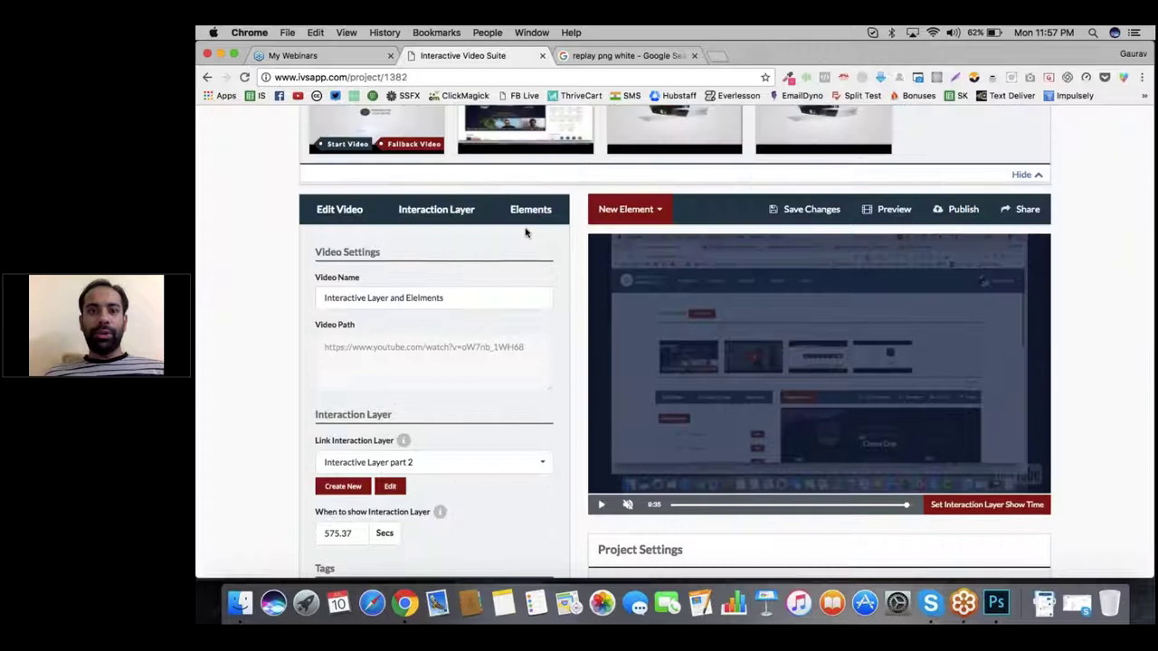
Add a clickable image element to the layer and open it for editing
left_click(533, 210)
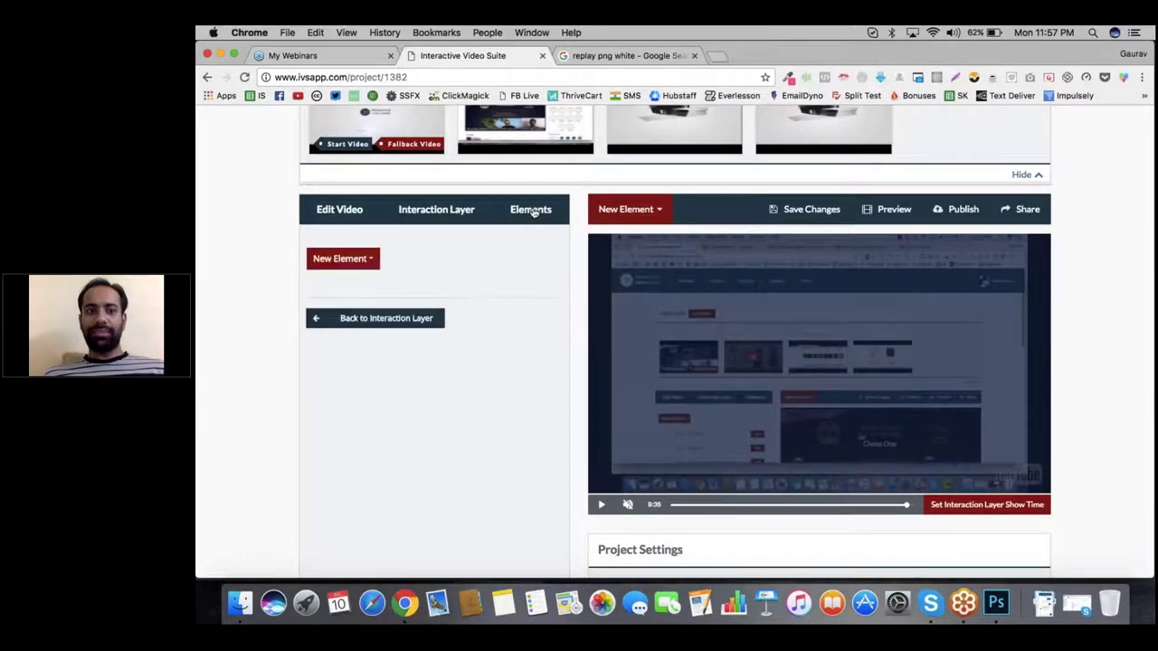
left_click(373, 258)
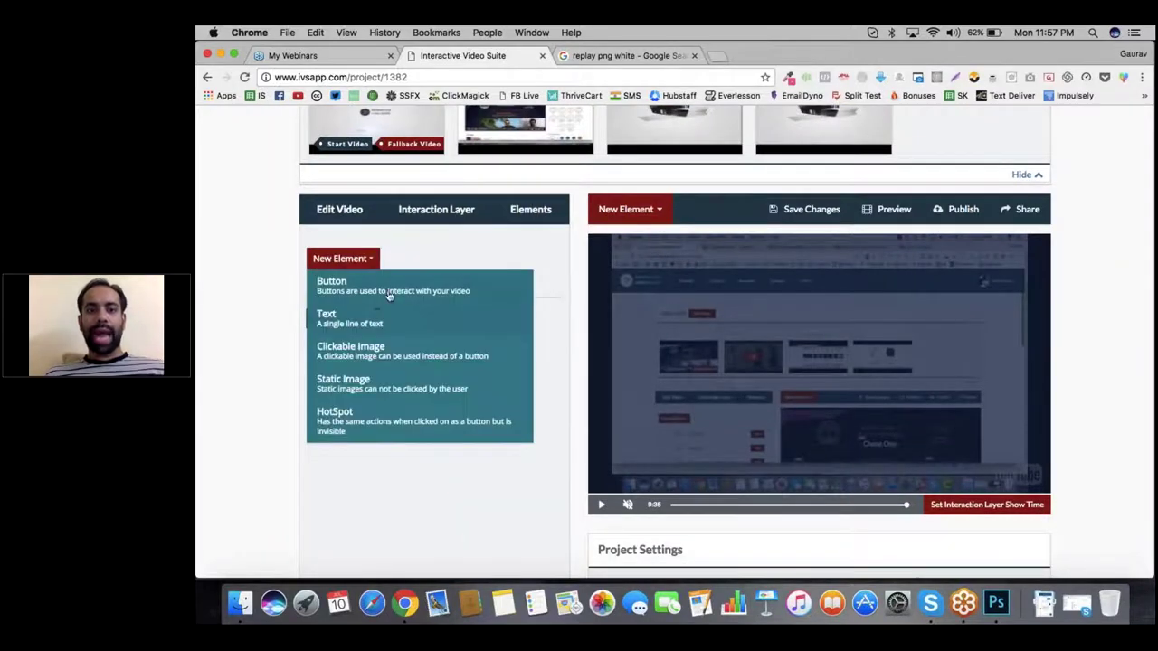
left_click(401, 355)
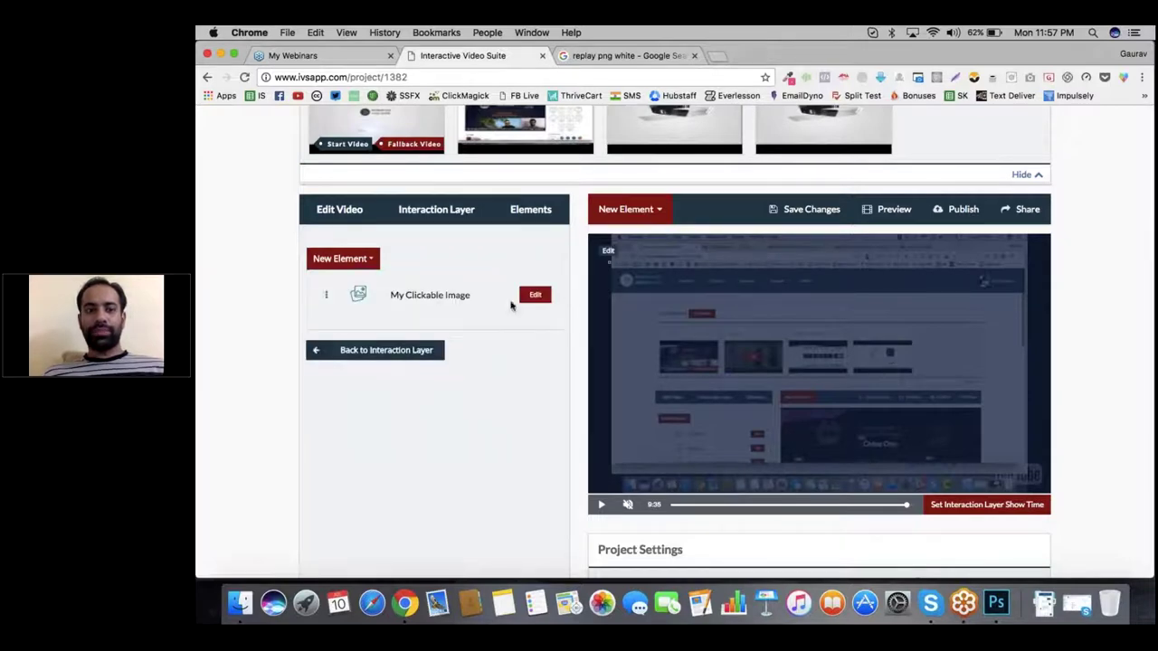
left_click(533, 295)
Rename the image element to 'Continue Interaction layer Lesson'
left_click_drag(434, 276, 266, 277)
type("Interac")
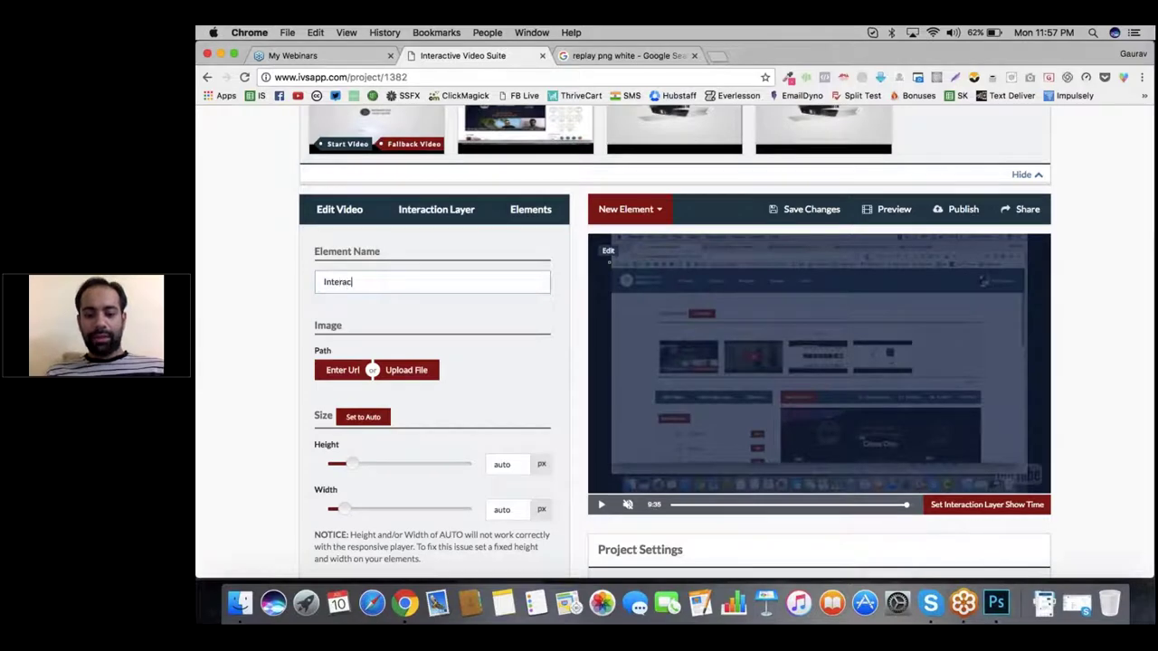
type("tive Layer ")
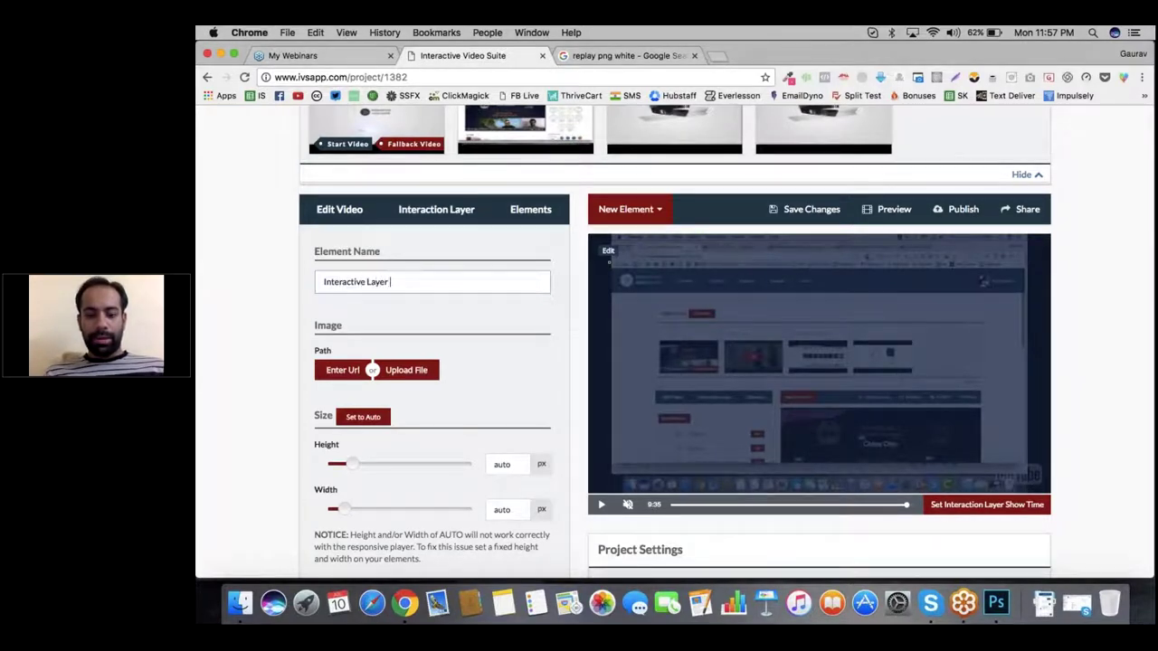
type("patt 2 image")
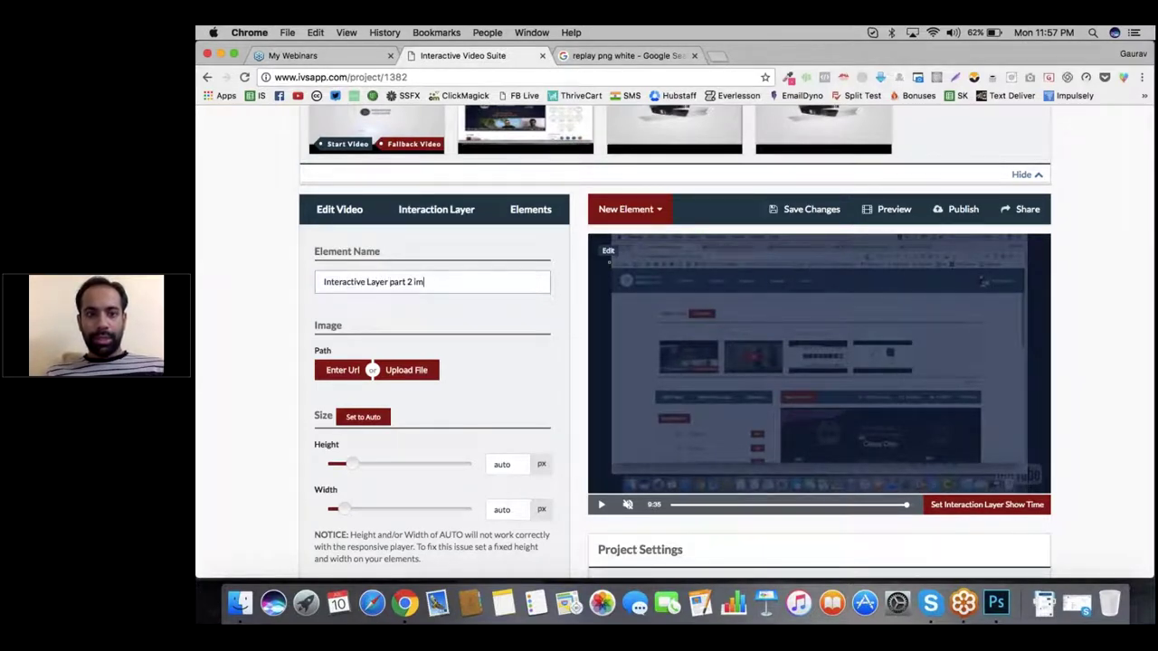
key("super+a")
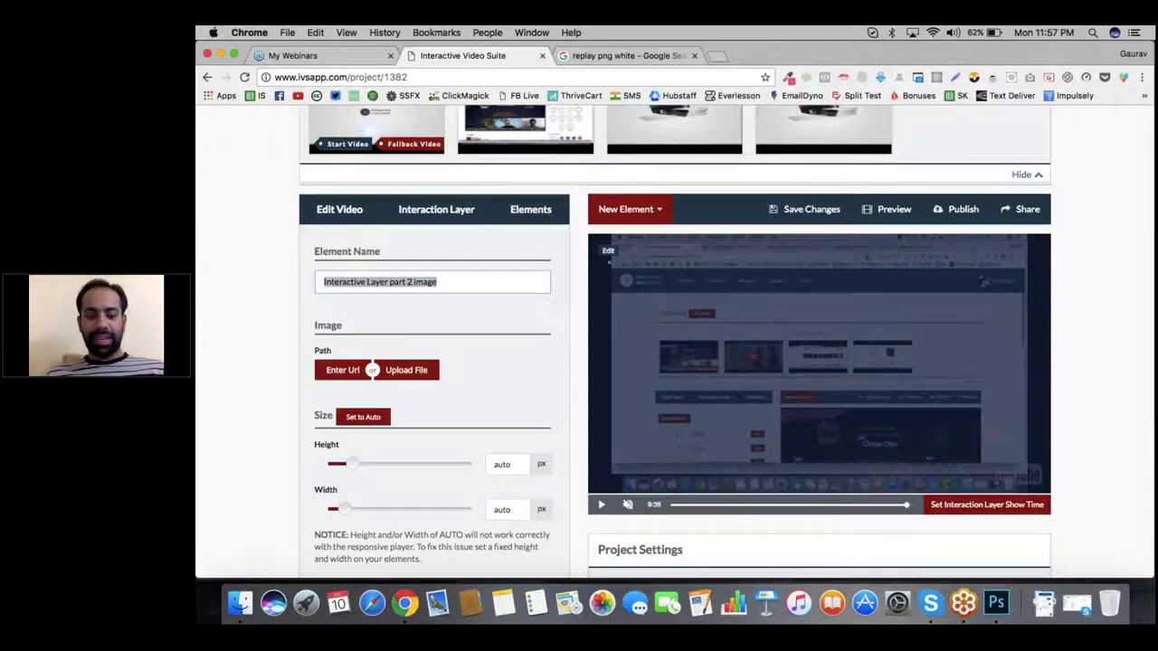
type("Continue In")
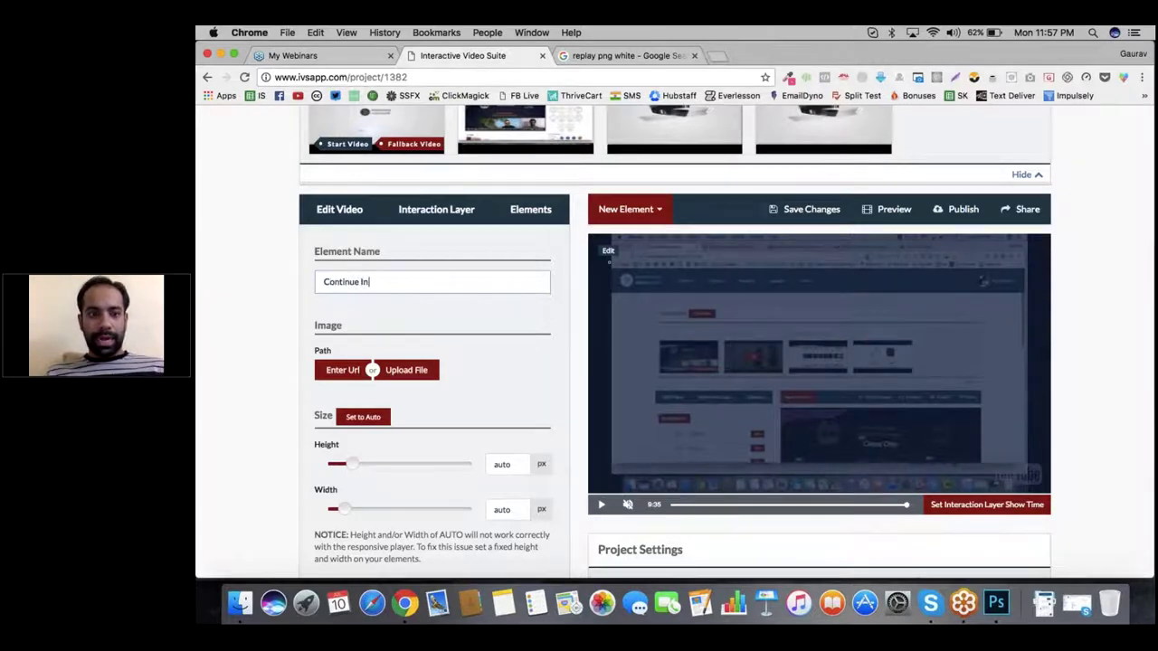
type("teraction ")
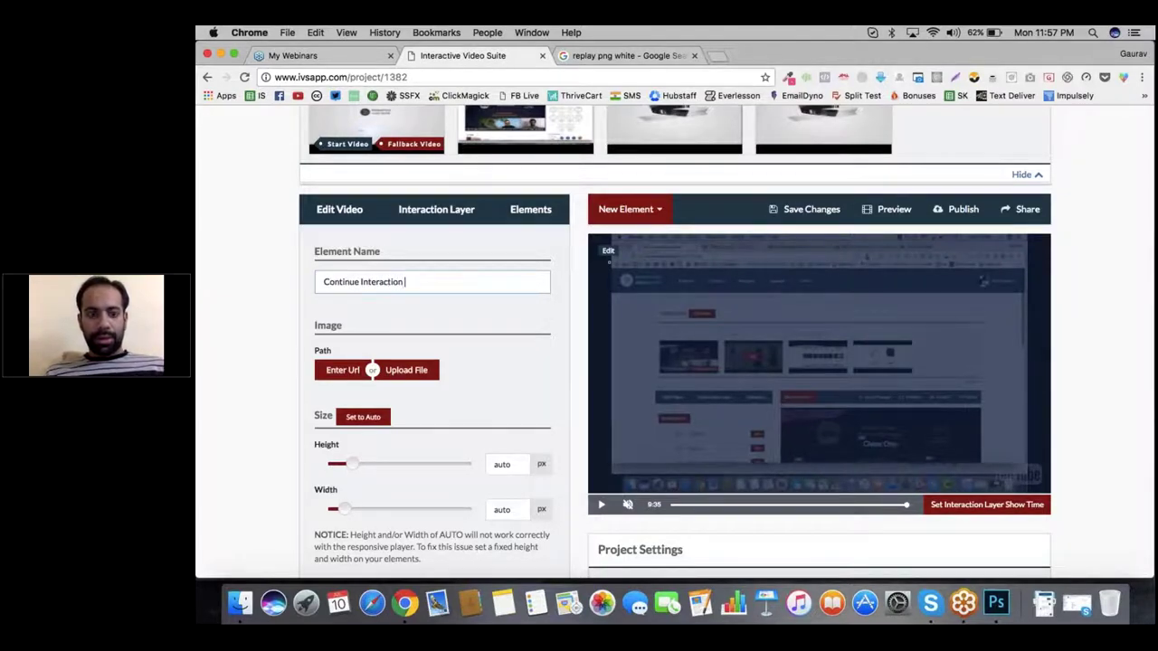
type("layer")
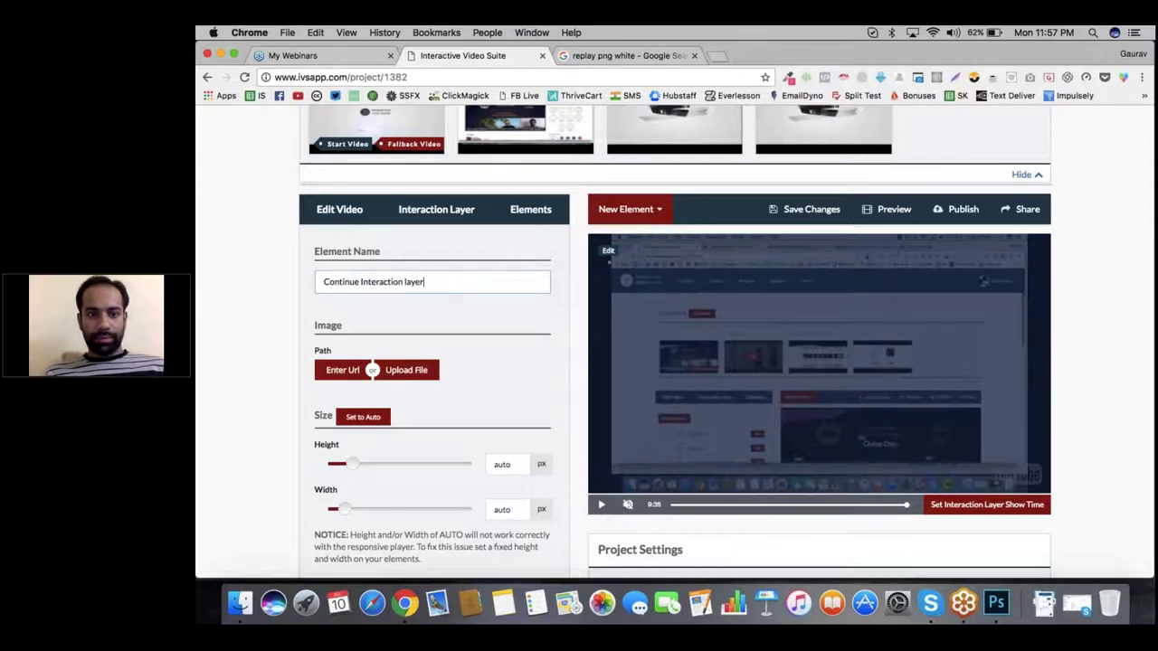
key("super+a")
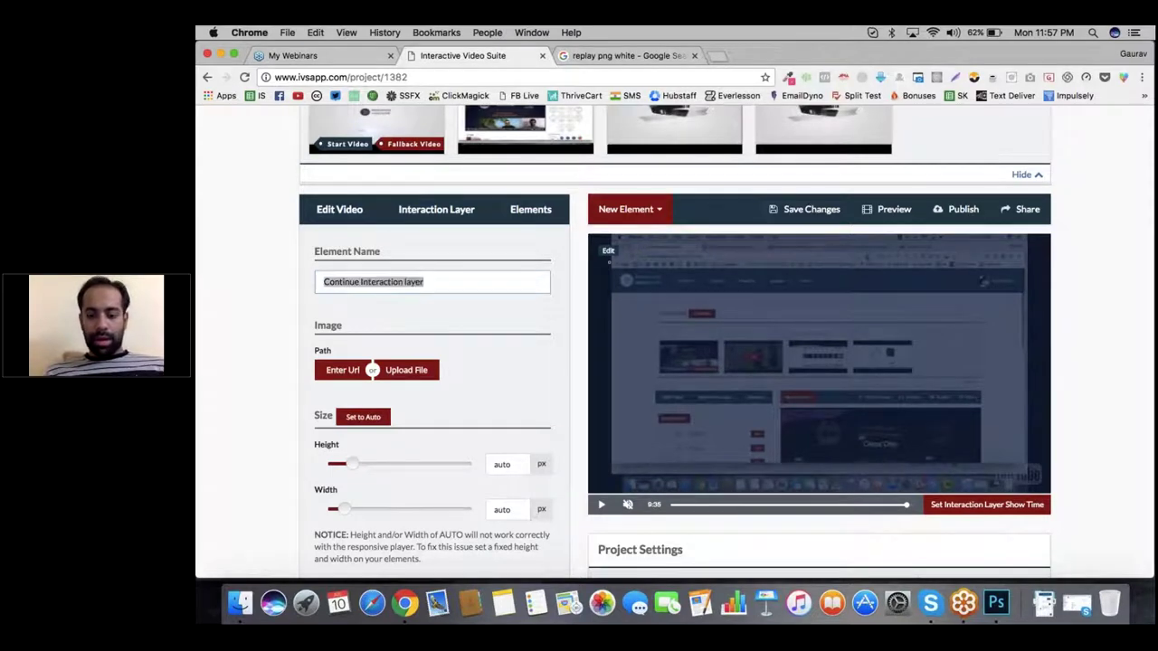
left_click(424, 281)
type("Lesson")
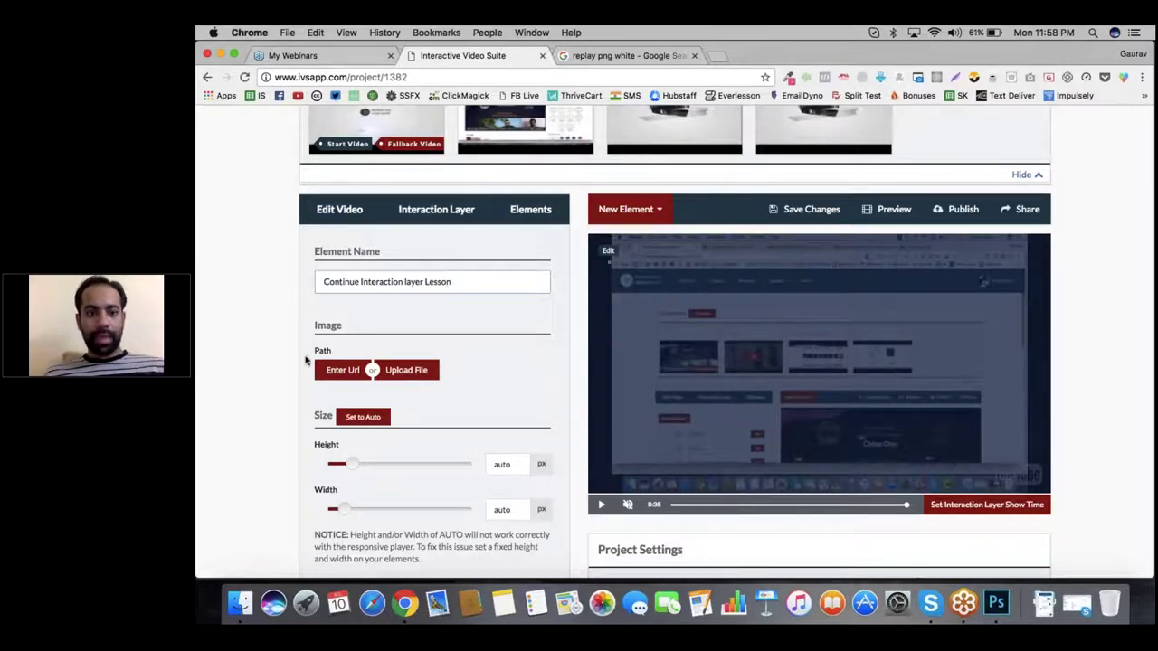
Choose Upload File as the image source and start picking a file
left_click(400, 370)
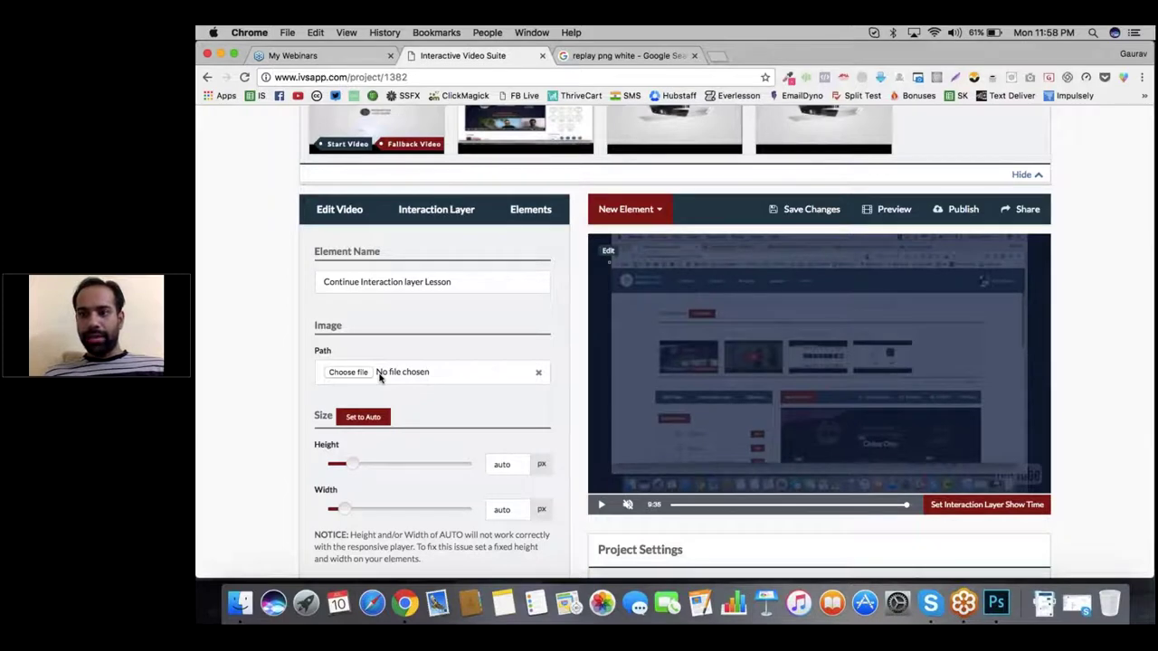
left_click(380, 378)
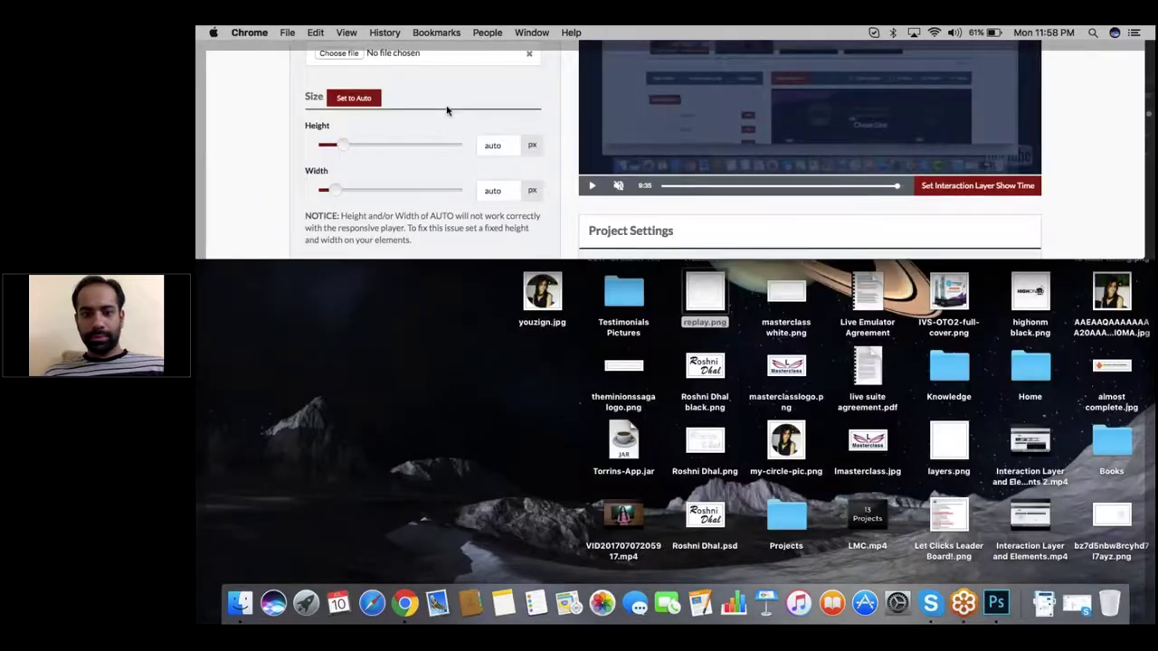
left_click(783, 294)
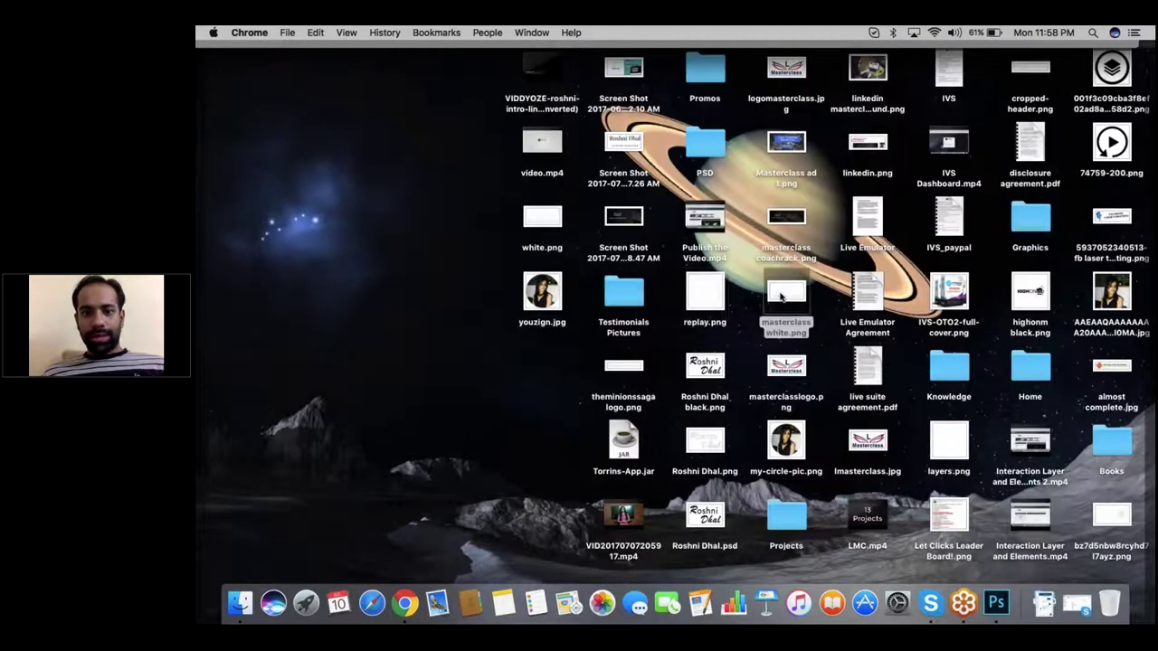
Quick Look layers.png on the desktop and drop it in as the element's image
left_click(548, 228)
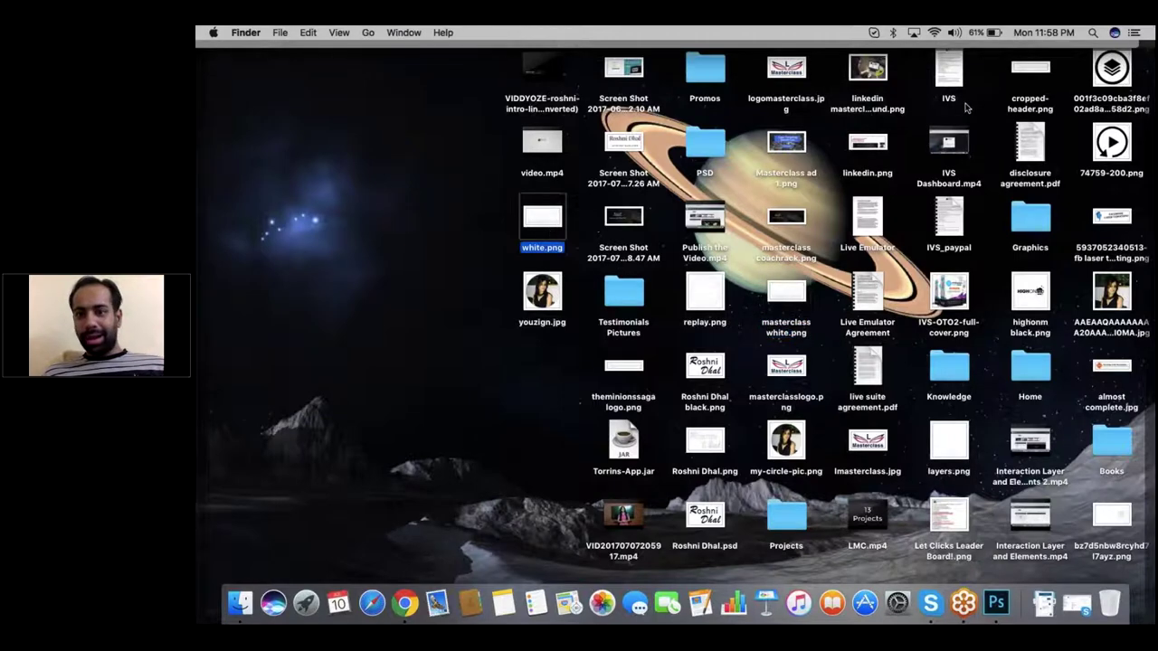
left_click(718, 425)
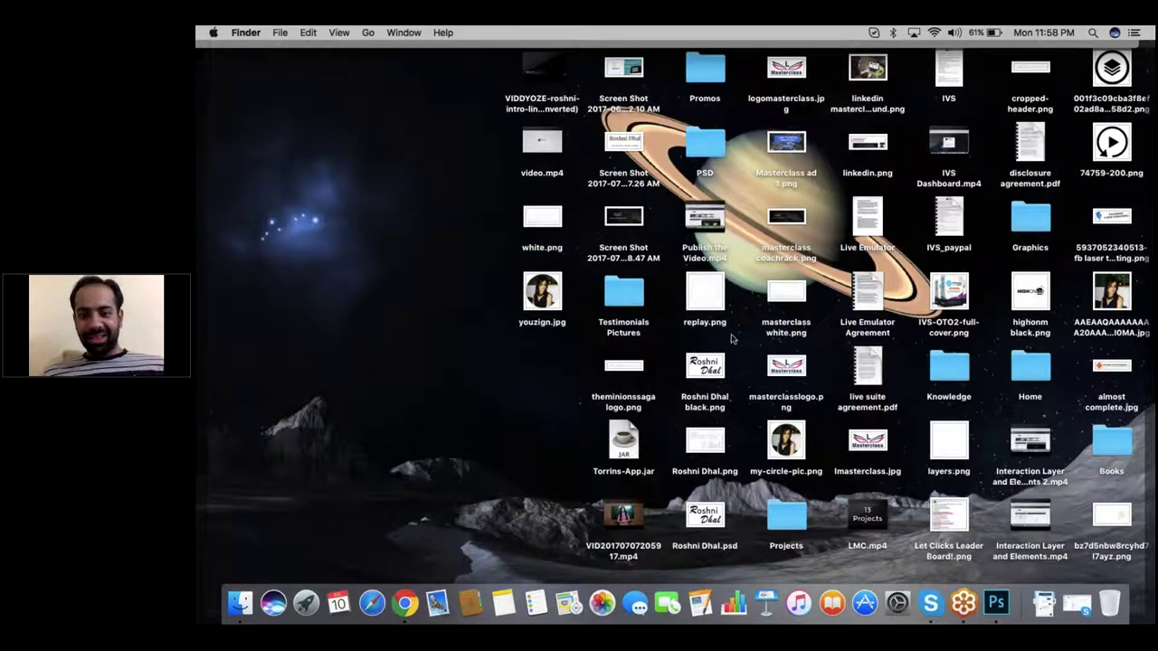
left_click(702, 298)
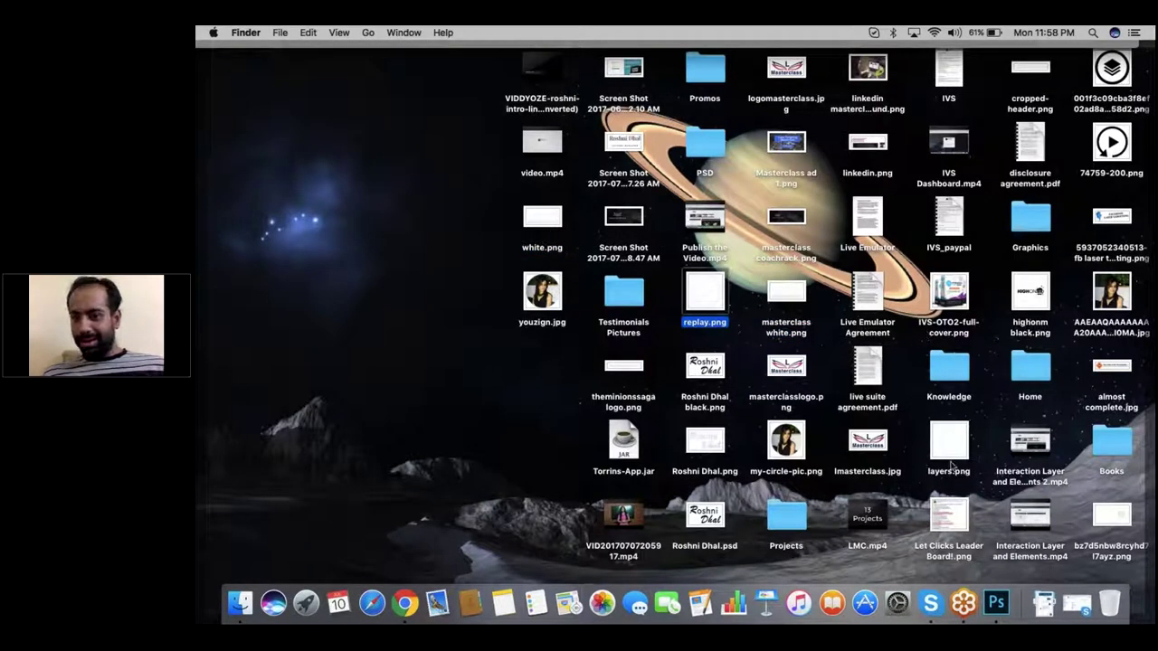
left_click(948, 461)
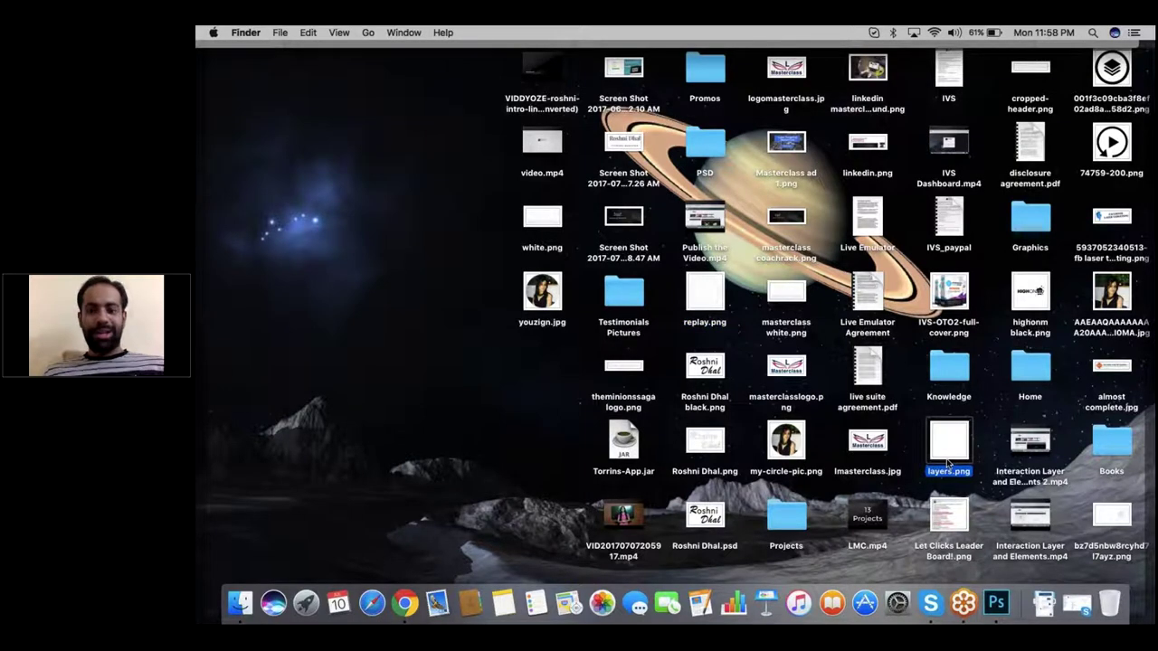
key("space")
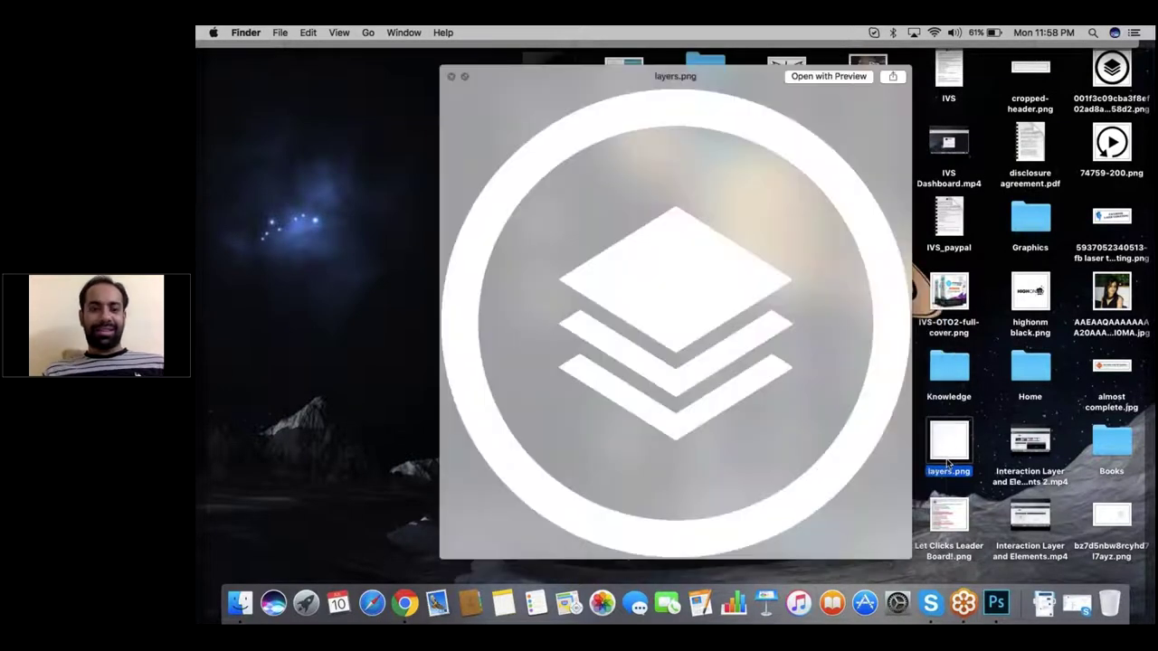
left_click_drag(948, 461, 425, 366)
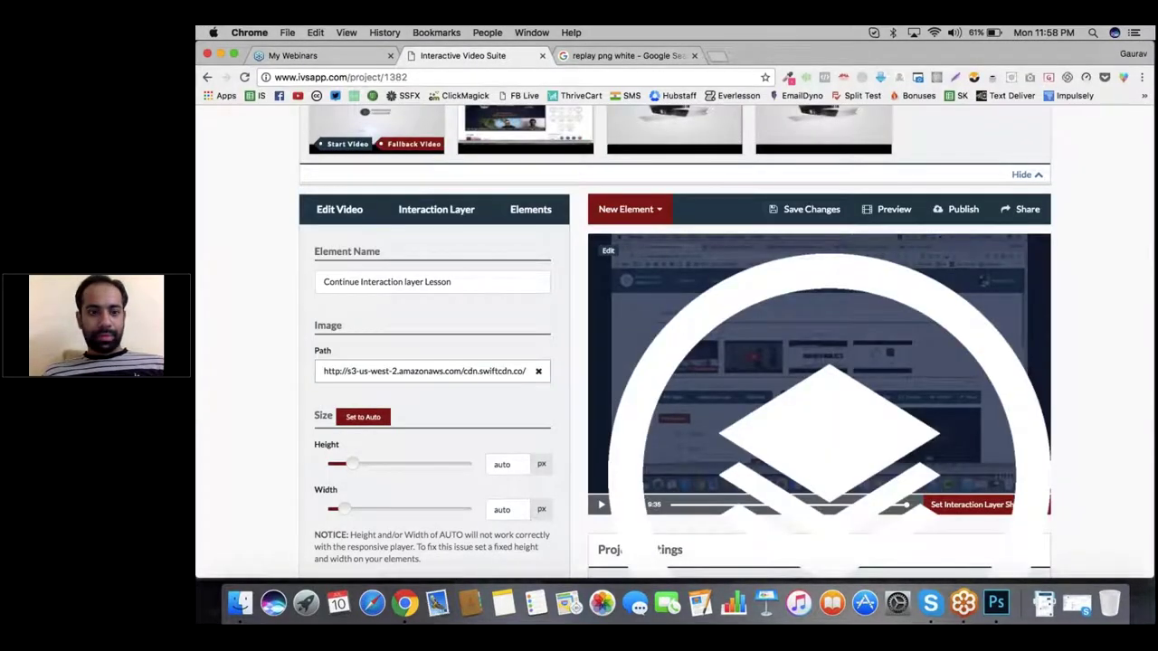
Resize the layers icon to 107 × 101 px, move it toward centre, and add a text element
scroll(674, 344, "down", 2)
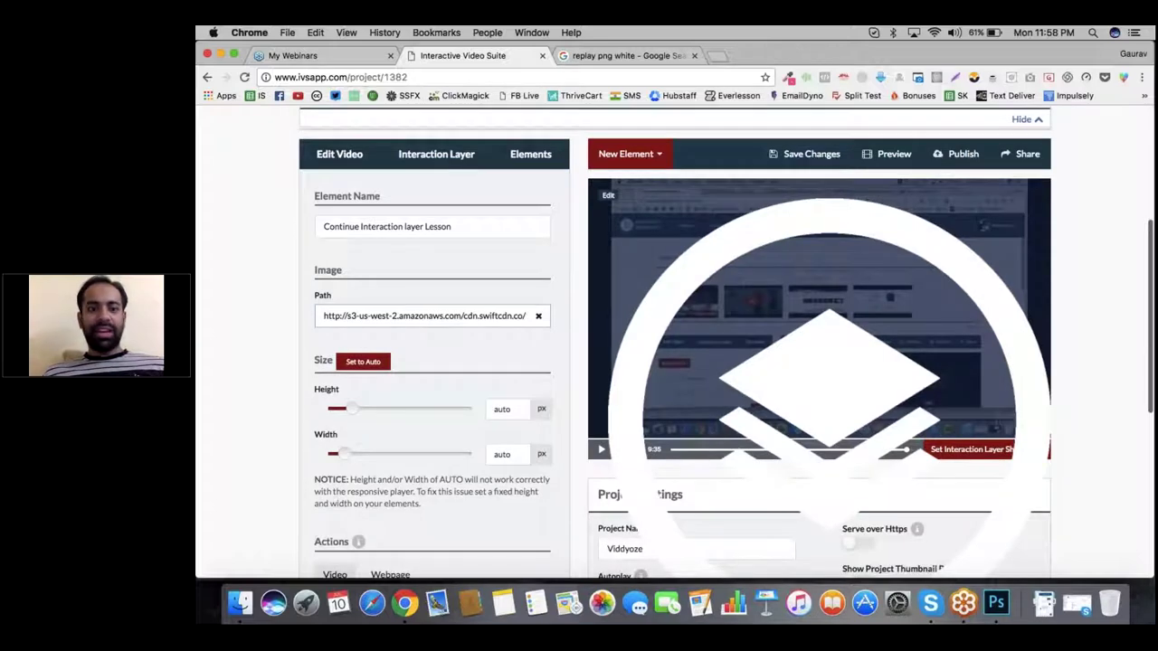
left_click(356, 406)
left_click_drag(342, 455, 359, 452)
left_click_drag(355, 406, 371, 407)
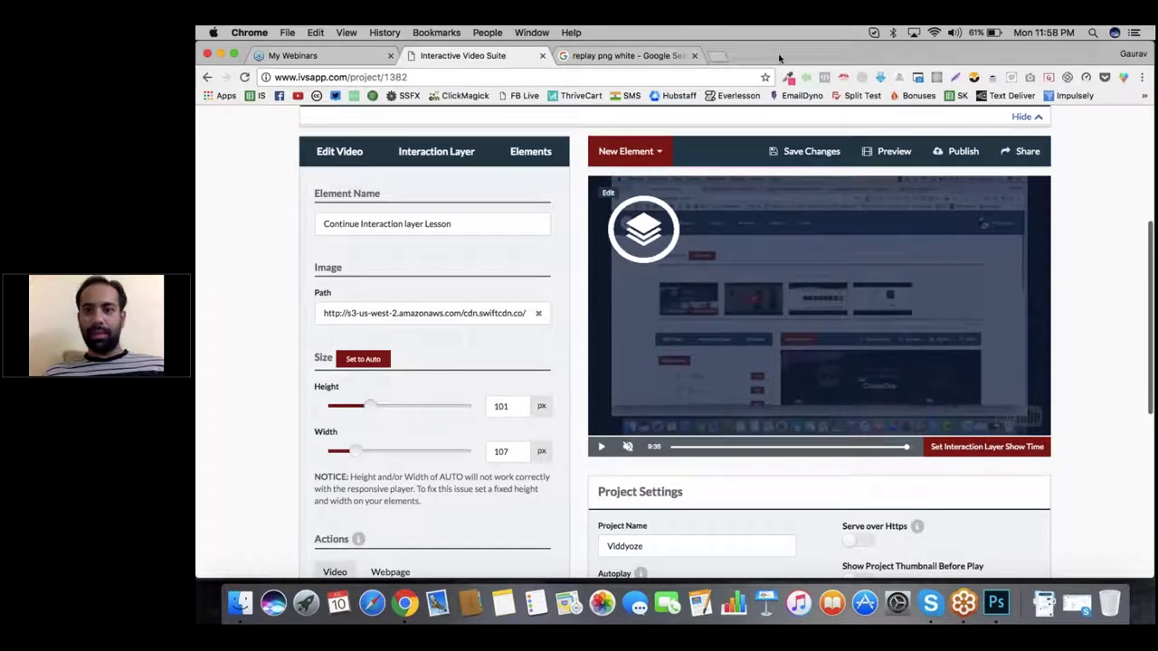
left_click_drag(648, 230, 684, 296)
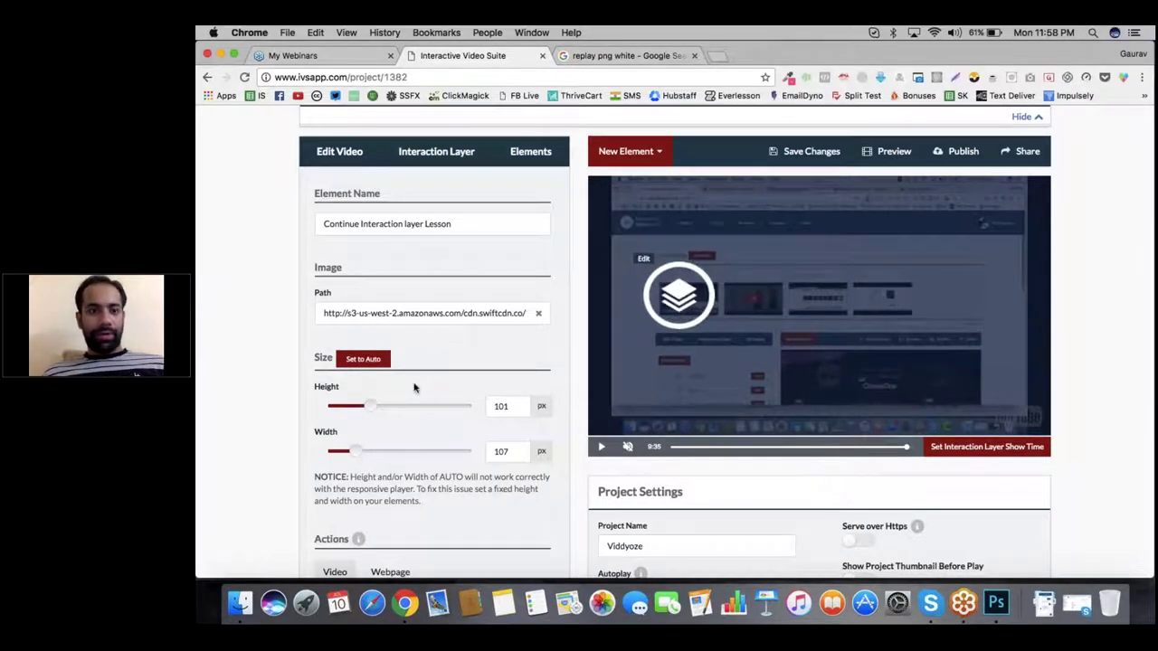
left_click(538, 150)
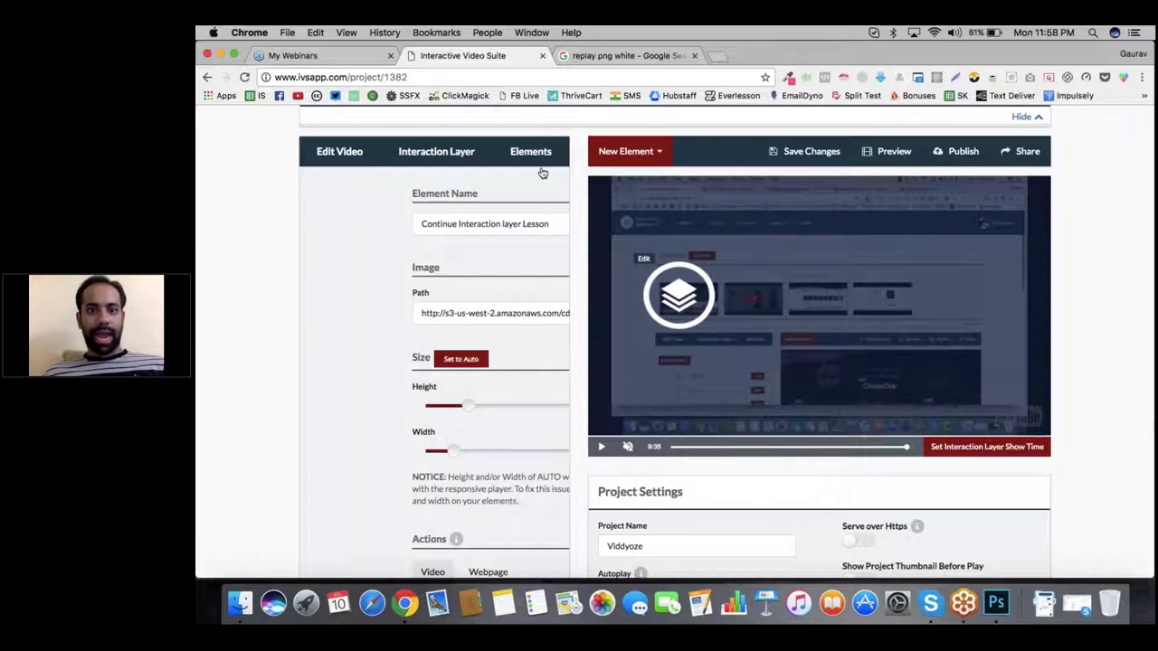
left_click(342, 200)
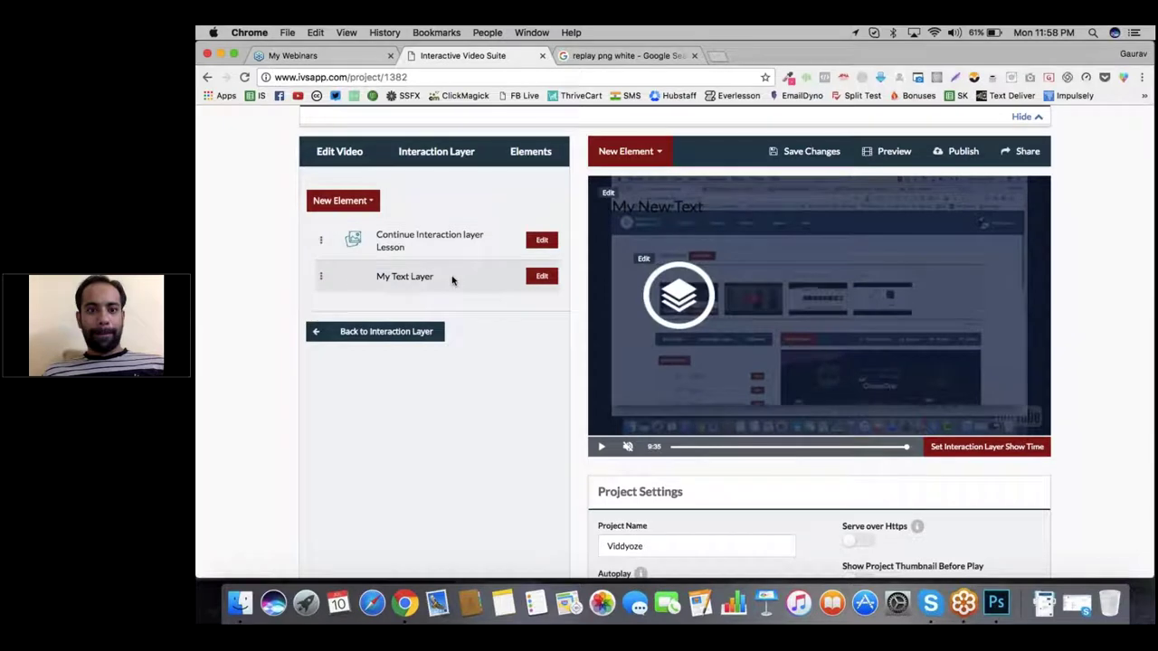
Rename the new text element to 'Chose One'
left_click(530, 281)
left_click_drag(376, 224, 284, 230)
key("Right")
type("Ch")
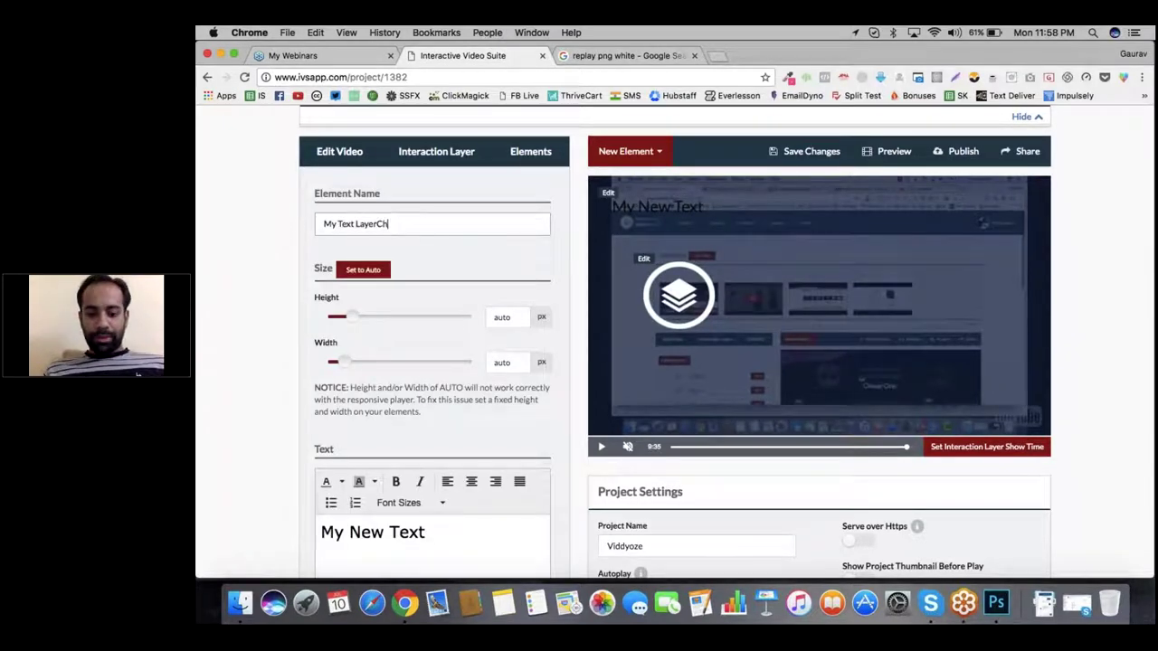
type("ose")
key("ctrl+a")
type("C")
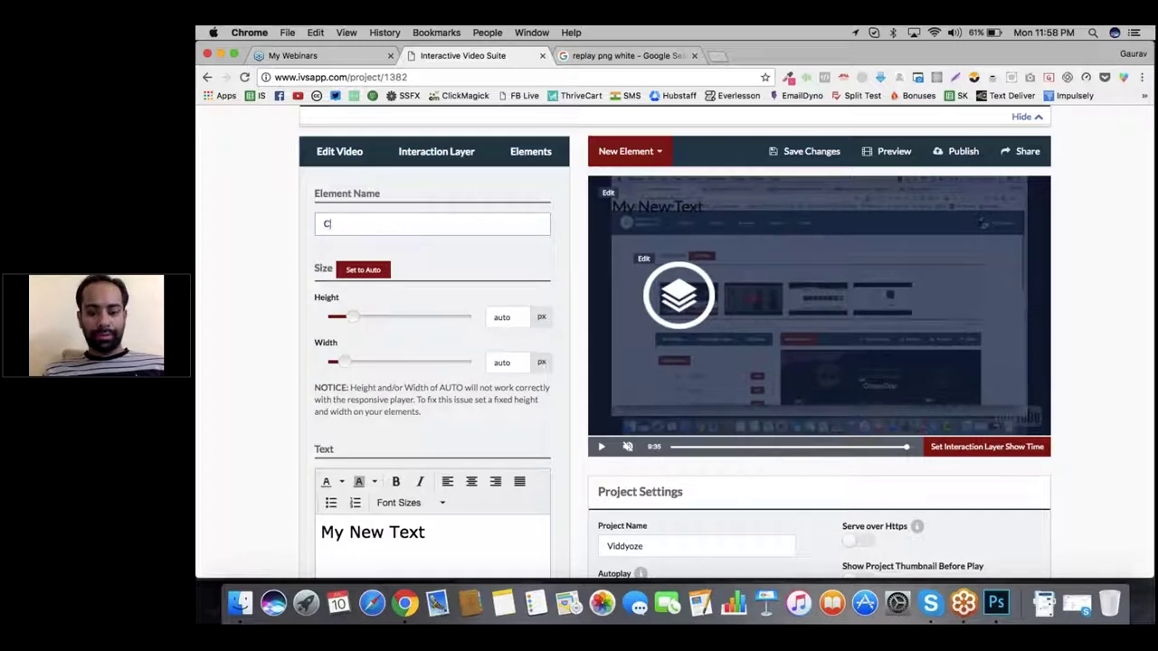
type("hose One")
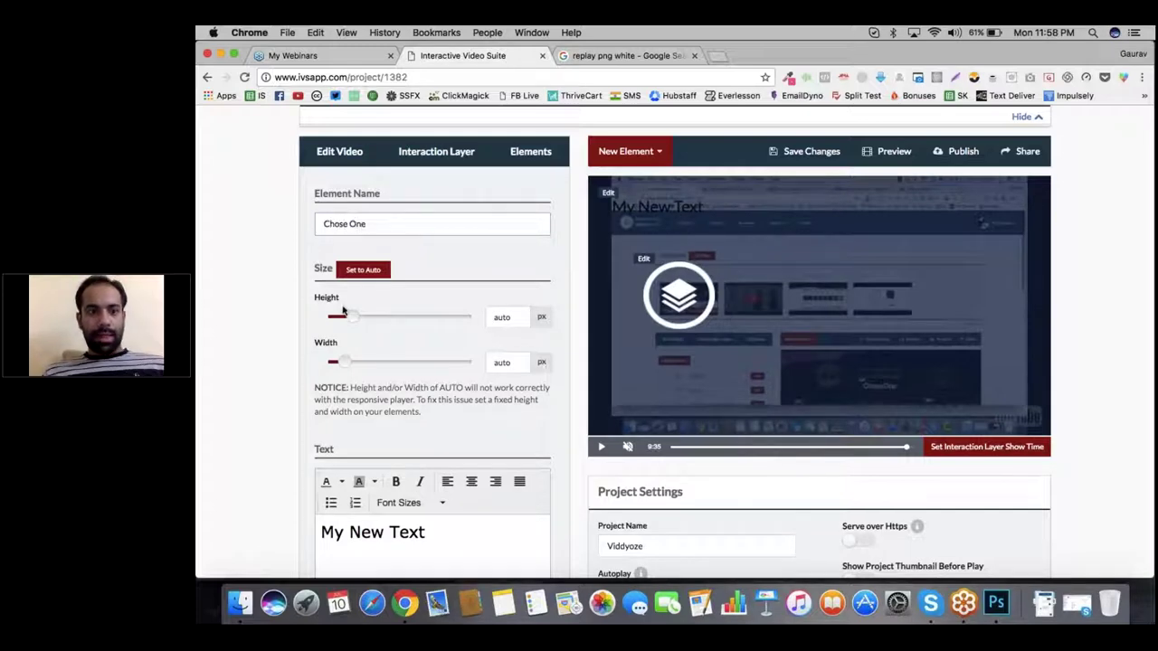
Make the element display 'Chose one option' in white
scroll(395, 481, "down", 1)
left_click(392, 475)
key("ctrl+a")
type("Chose one ")
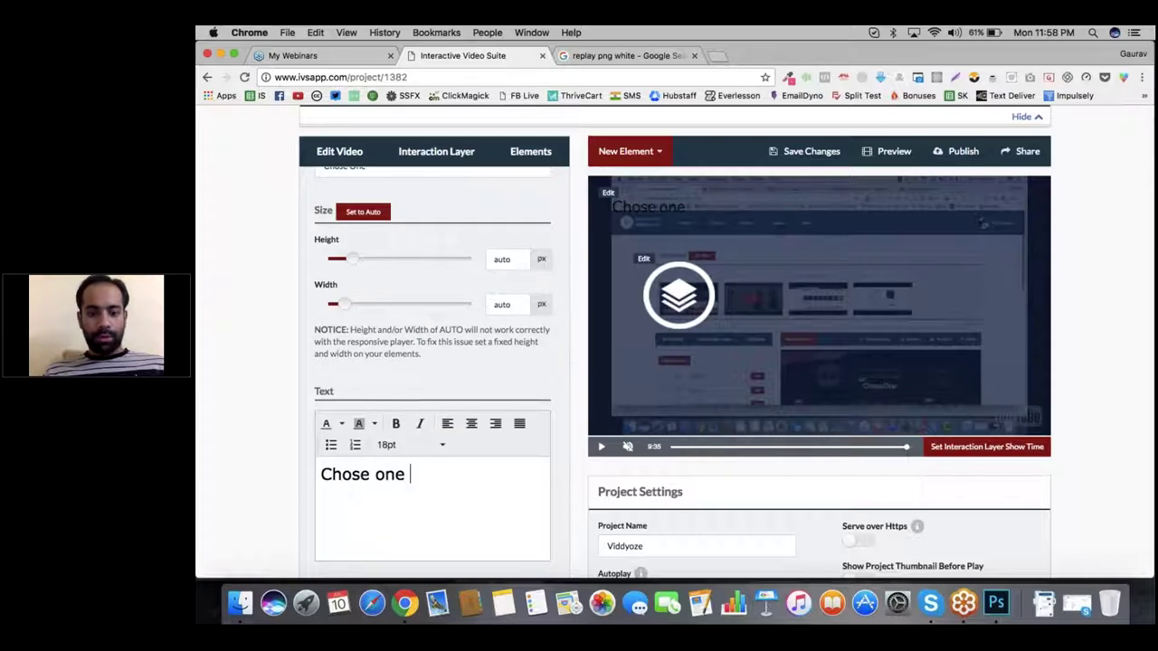
type("option")
key("ctrl+a")
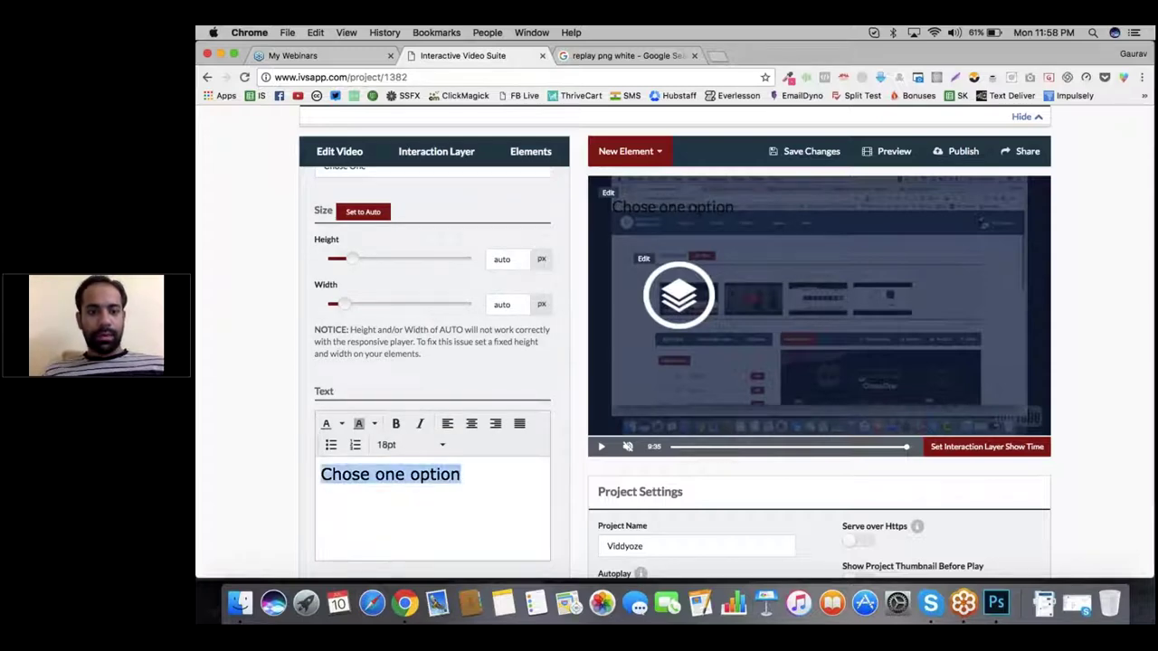
left_click(343, 430)
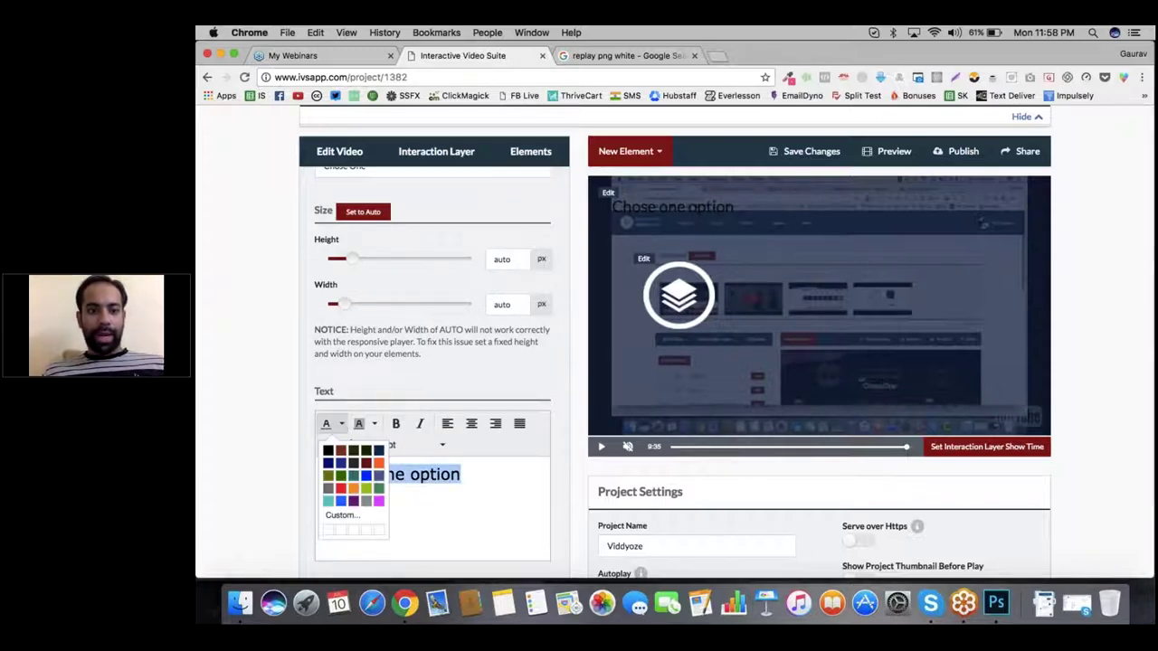
left_click(536, 459)
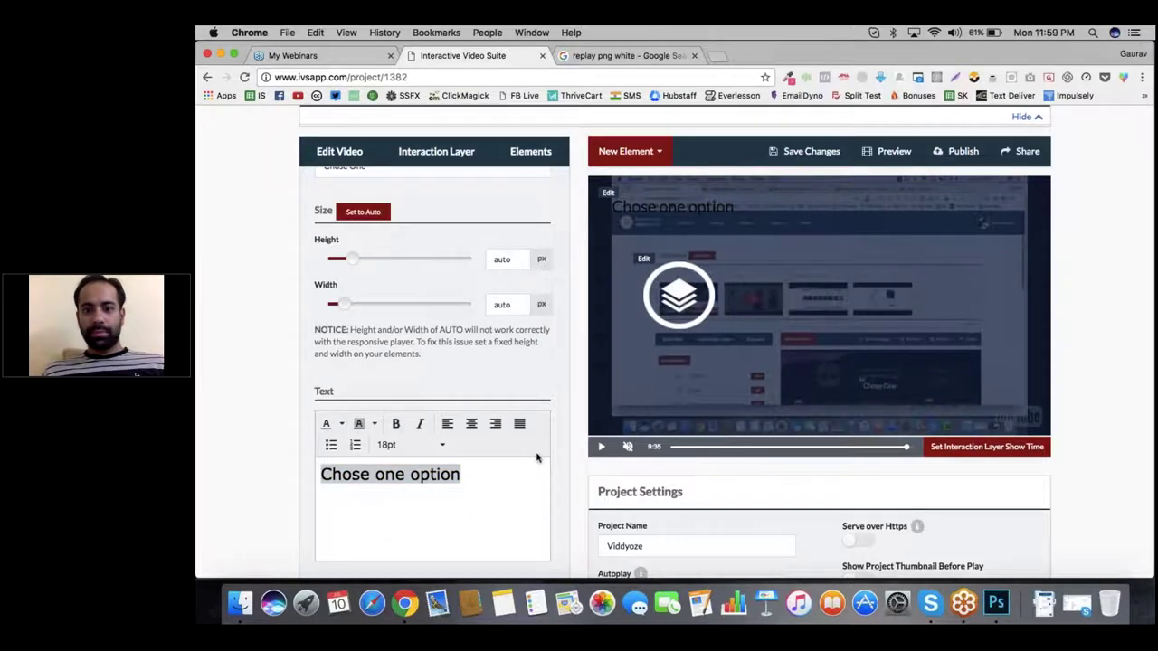
key("Return")
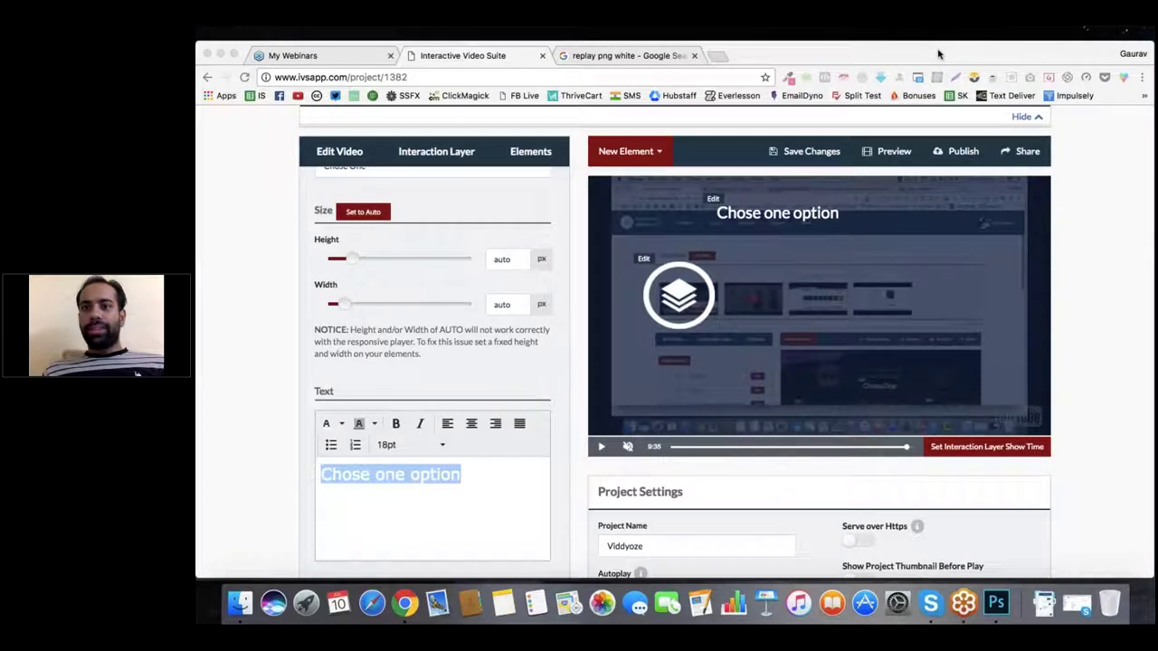
Move the heading and layers icon toward the video centre and list the elements
left_click(817, 217)
left_click_drag(784, 212, 819, 218)
left_click_drag(686, 289, 715, 288)
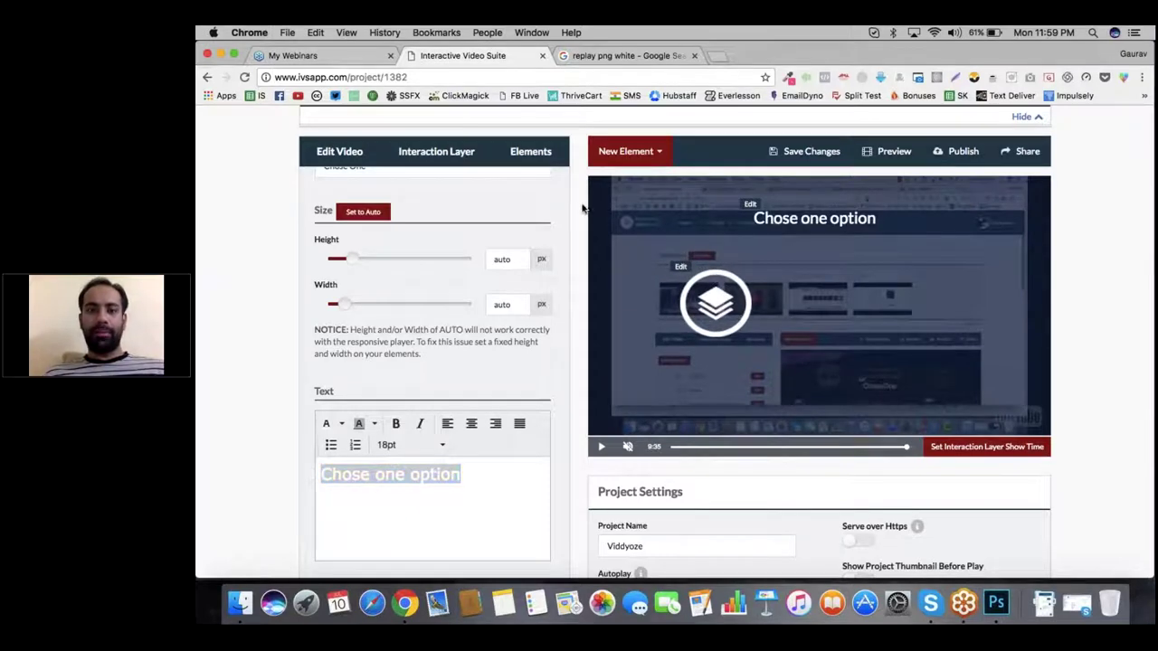
left_click(515, 174)
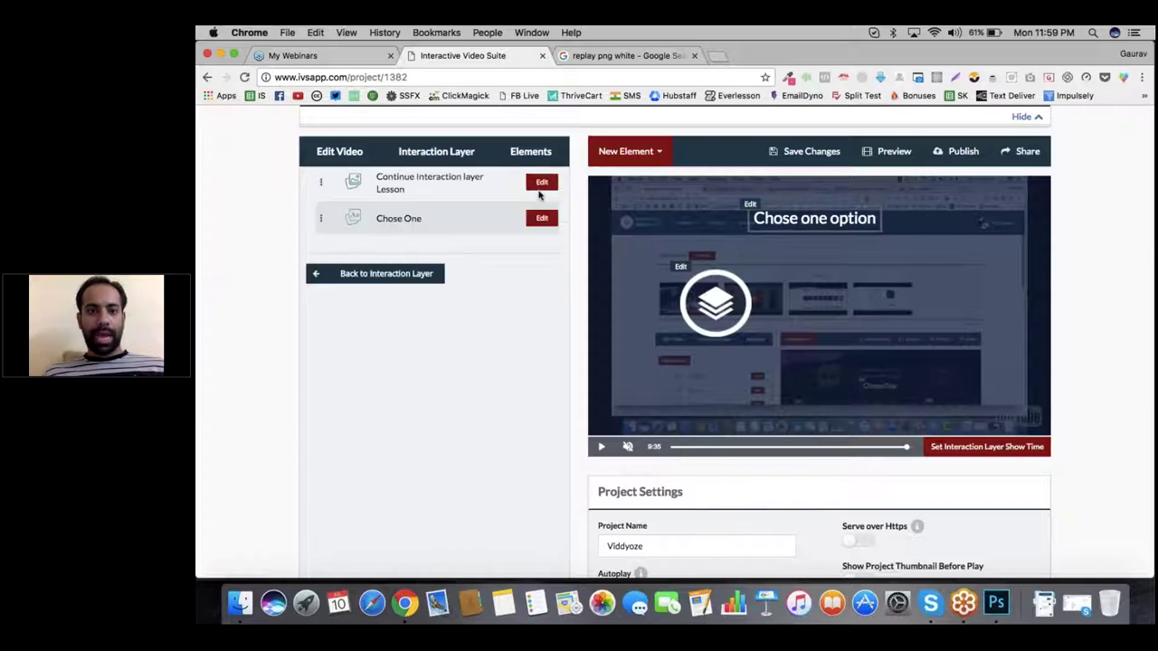
left_click(531, 153)
Add another text element and place it below the layers icon
left_click(384, 275)
left_click(630, 151)
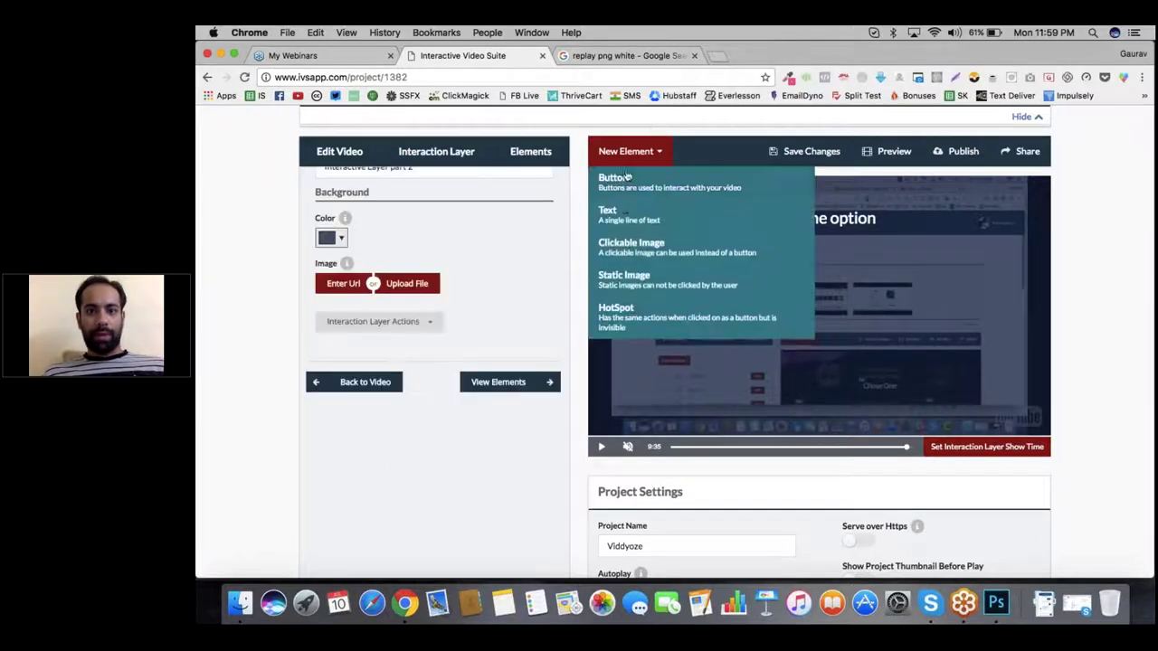
left_click(608, 212)
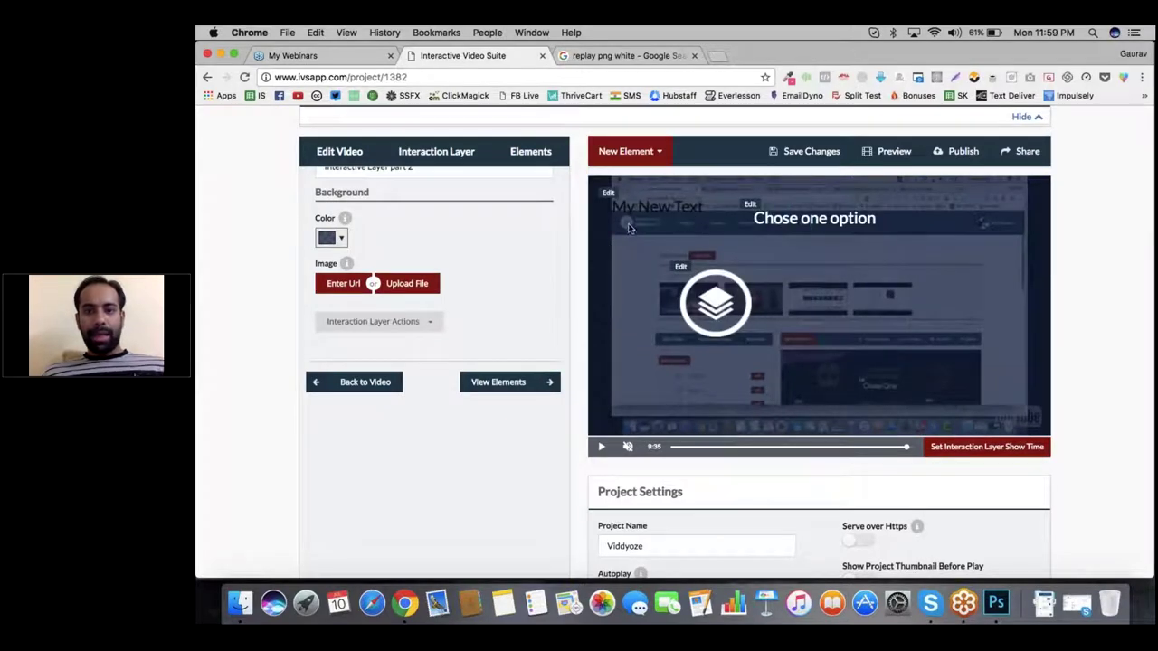
left_click_drag(634, 207, 704, 366)
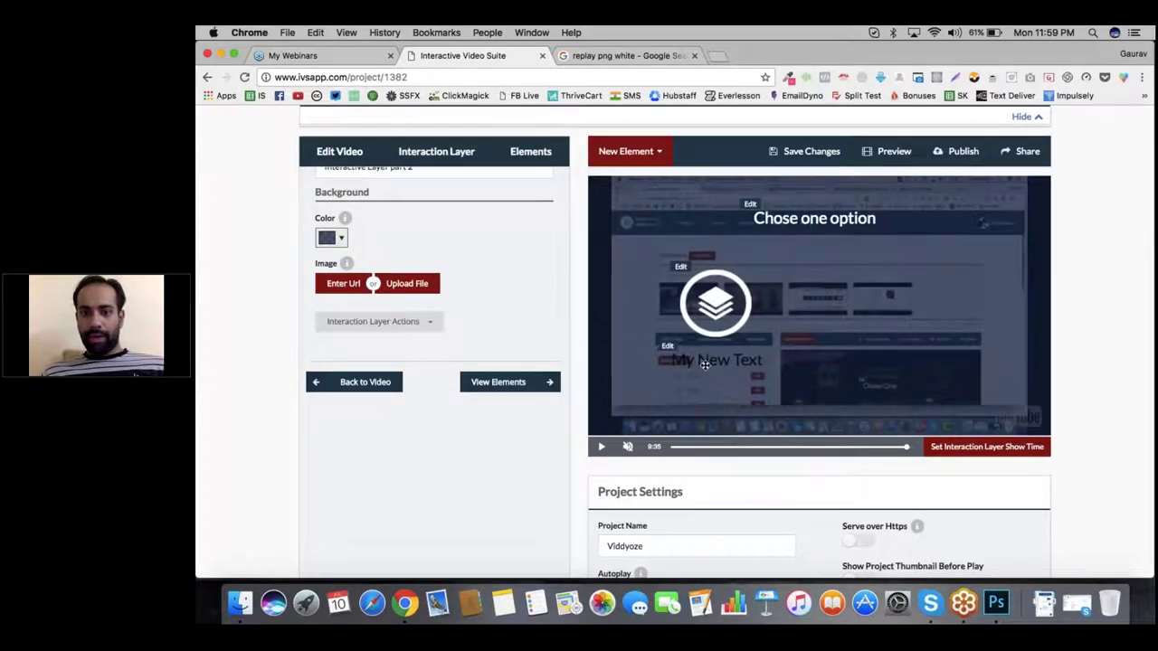
left_click(668, 353)
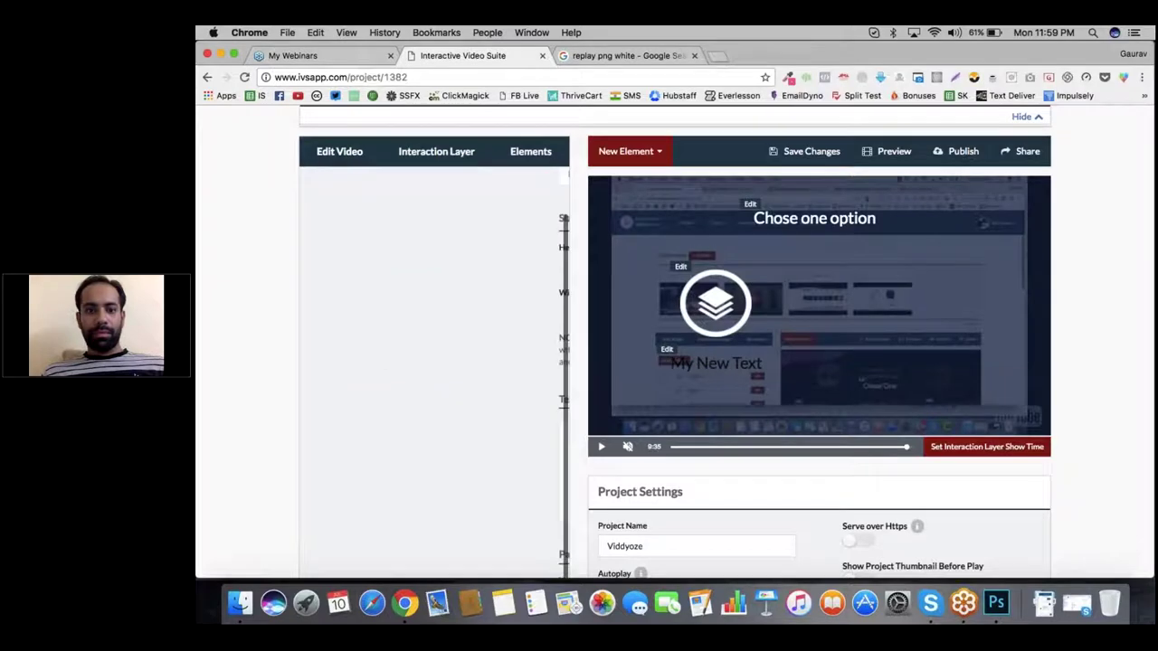
Change the new element's text to 'Next Part'
left_click_drag(426, 482, 294, 476)
type("C")
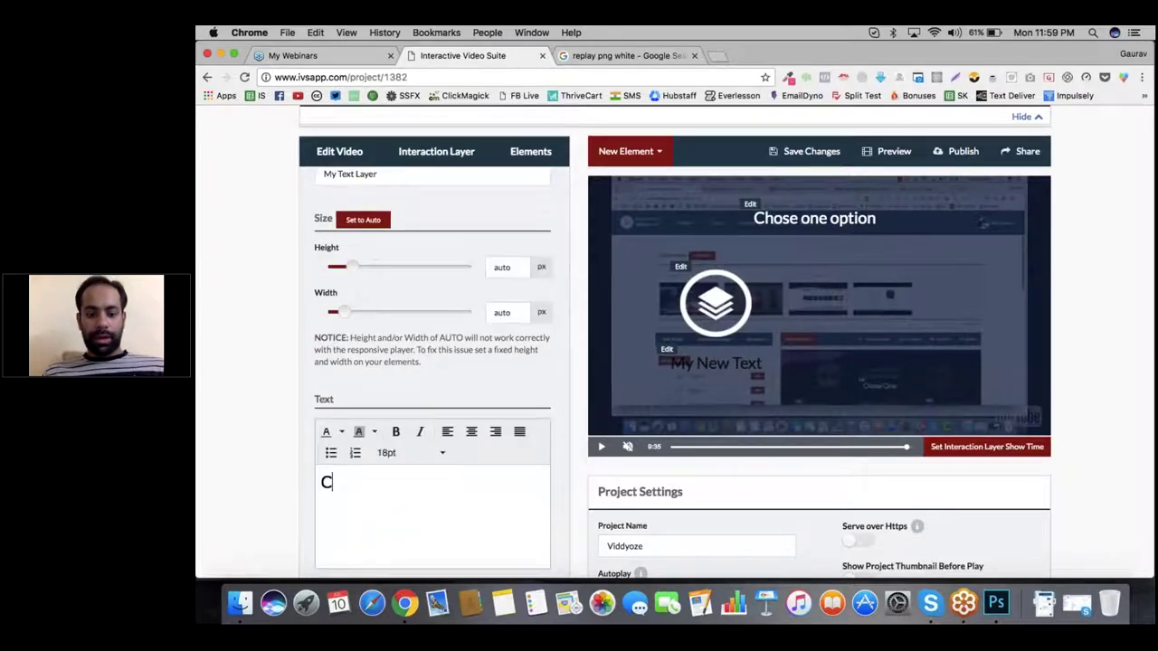
type("ontinue the ")
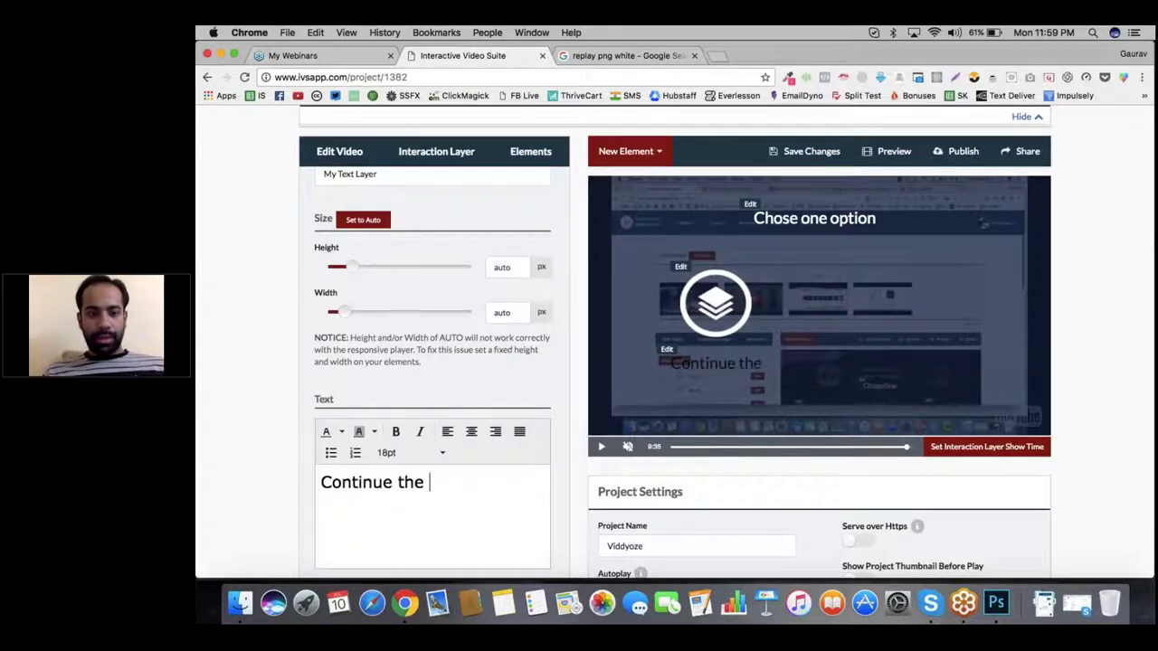
type("Lesson")
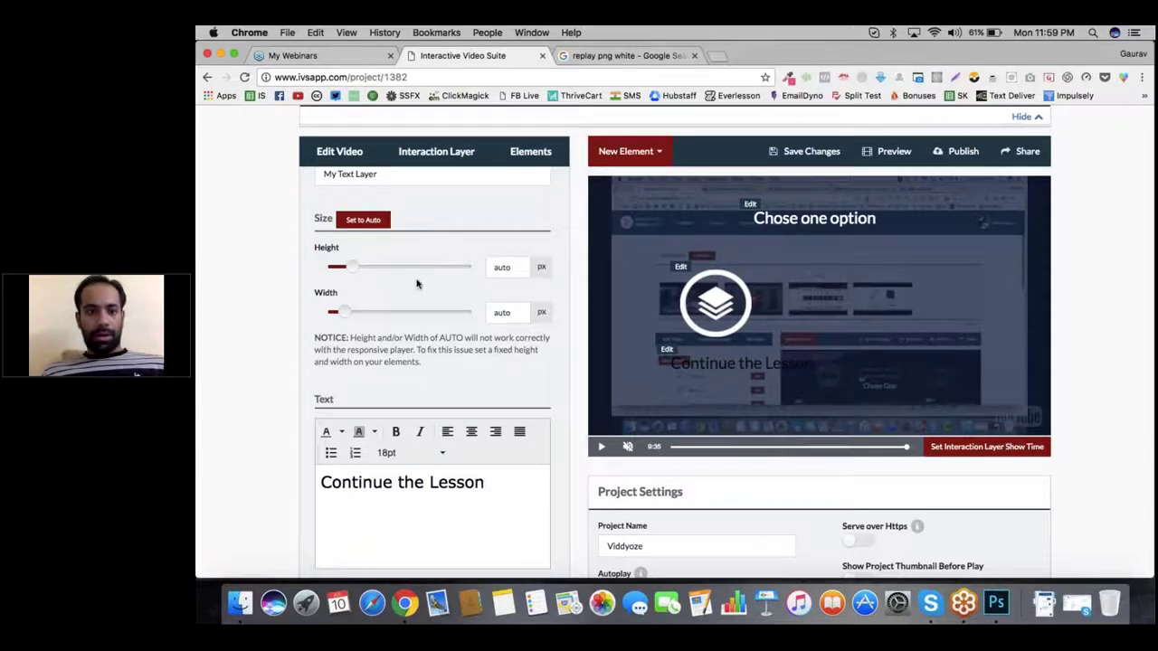
scroll(421, 284, "up", 2)
scroll(422, 284, "down", 1)
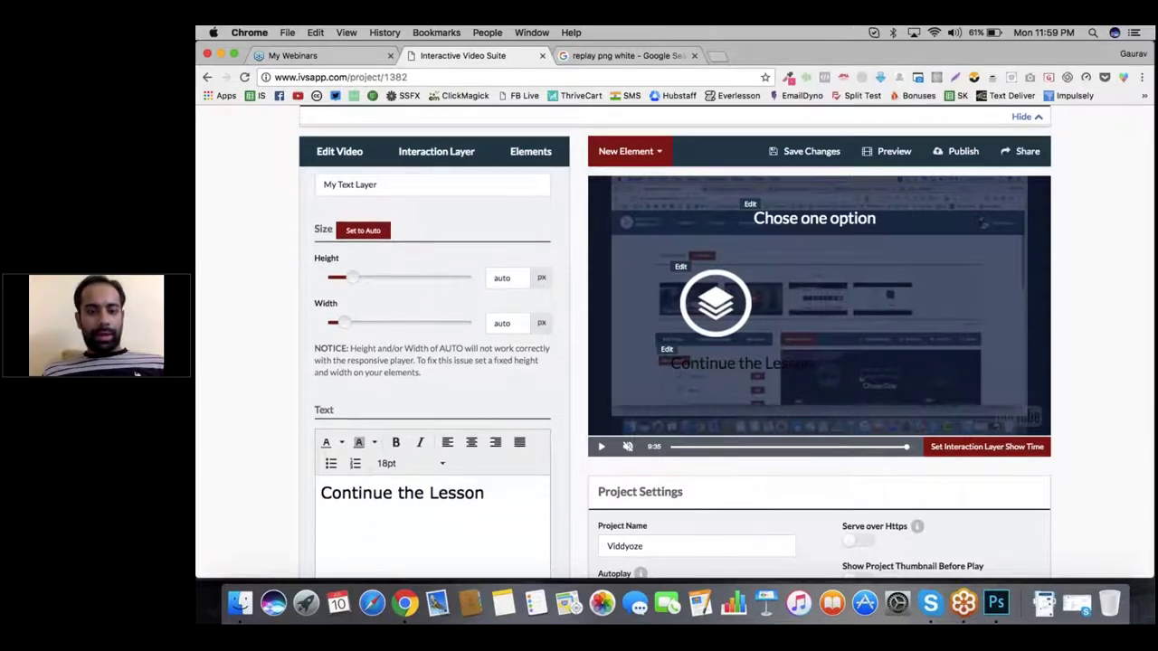
double_click(428, 493)
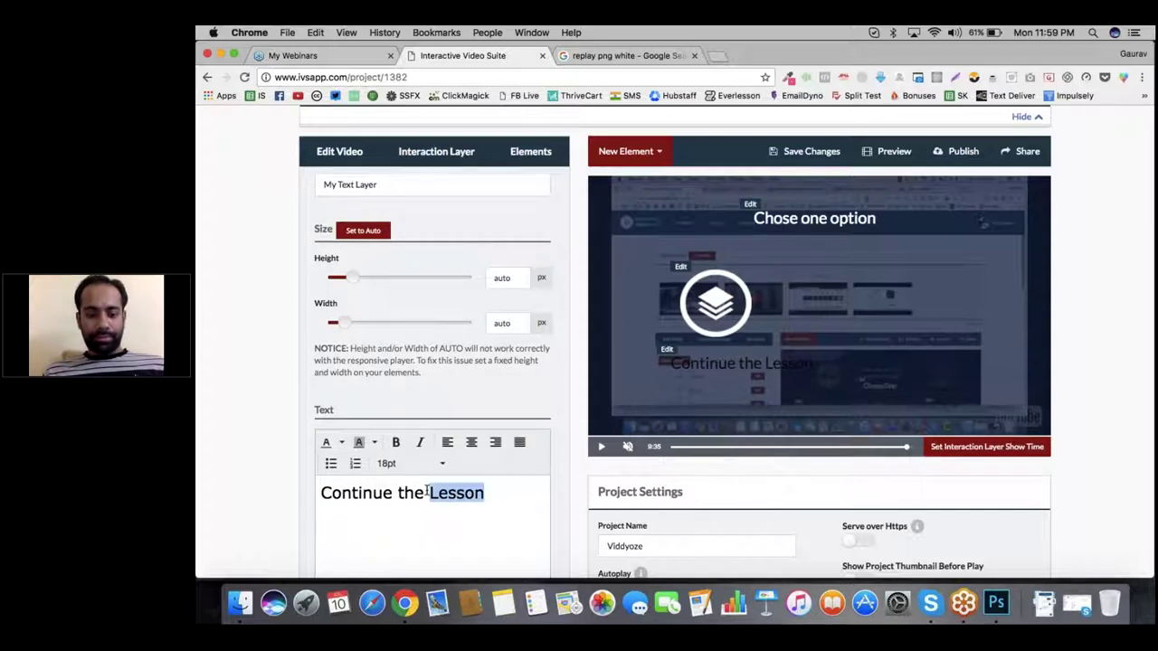
triple_click(427, 491)
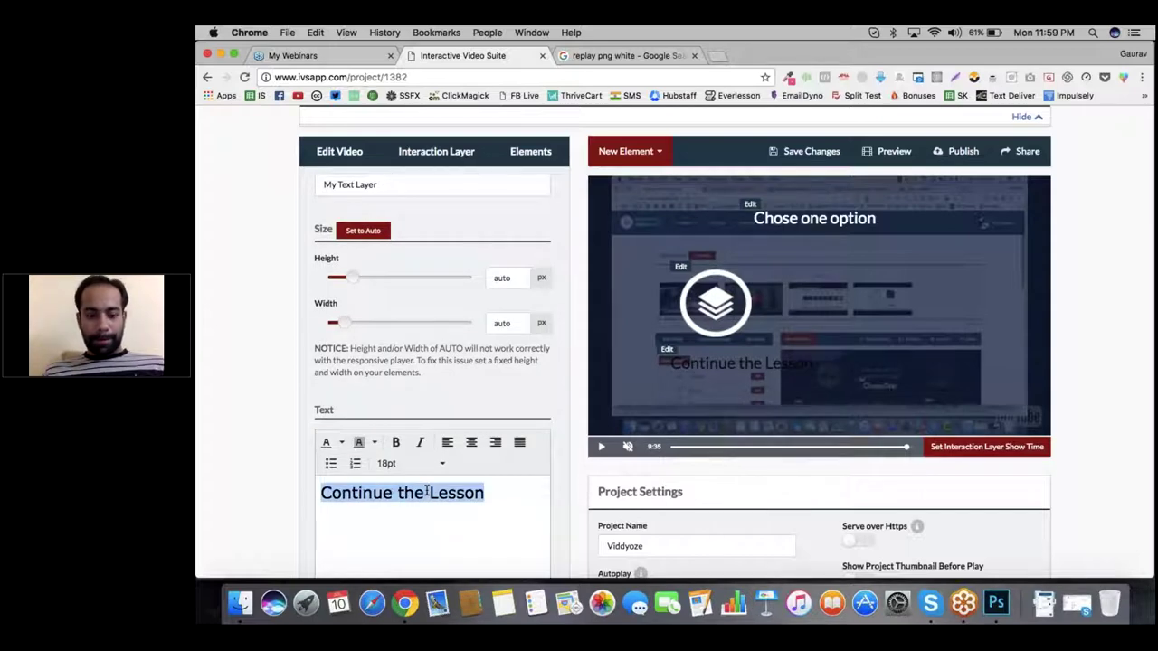
type("Next Pae")
key("BackSpace")
type("rt")
left_click_drag(479, 485, 241, 497)
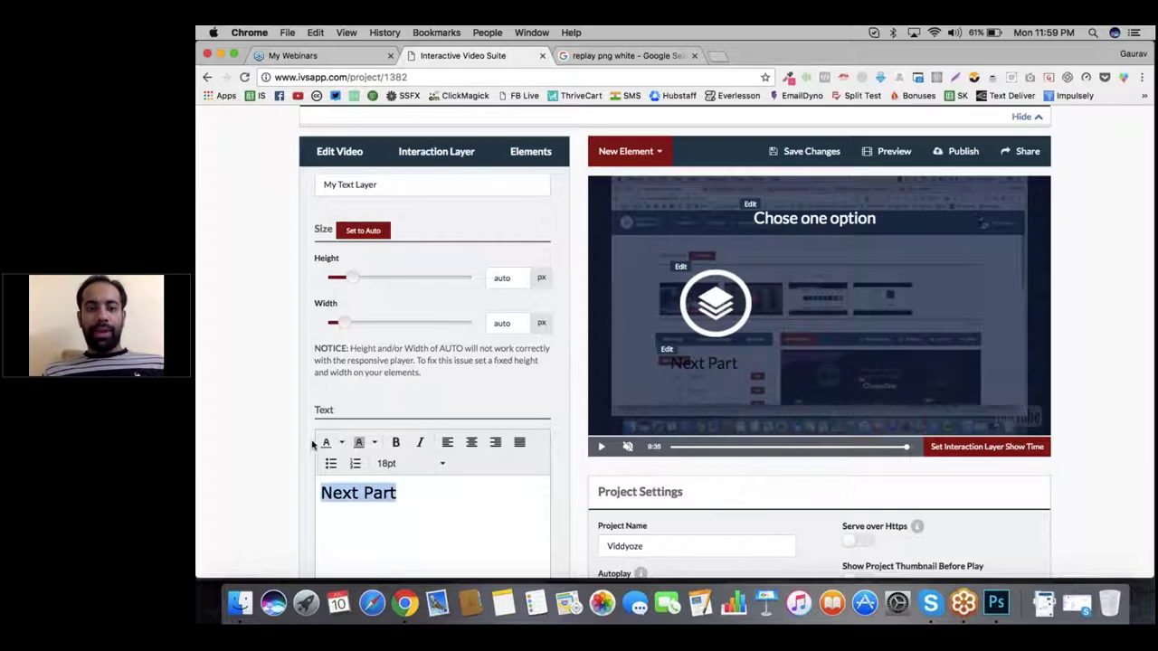
Make the 'Next Part' text white and nudge it into position
left_click(343, 443)
left_click(342, 534)
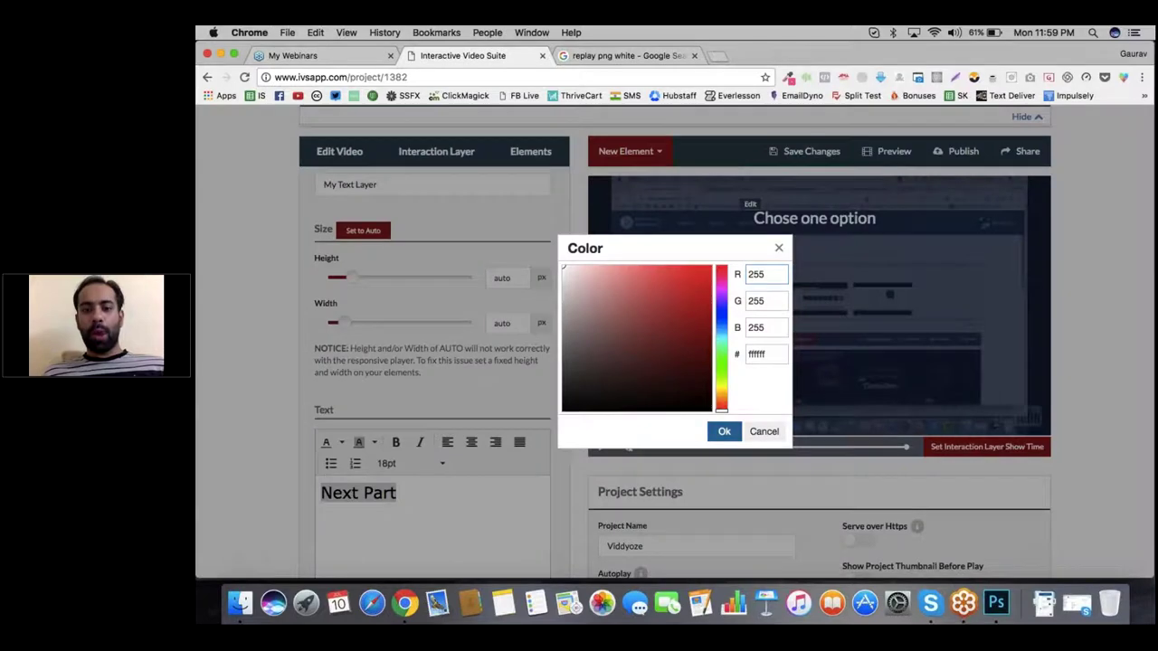
left_click(723, 432)
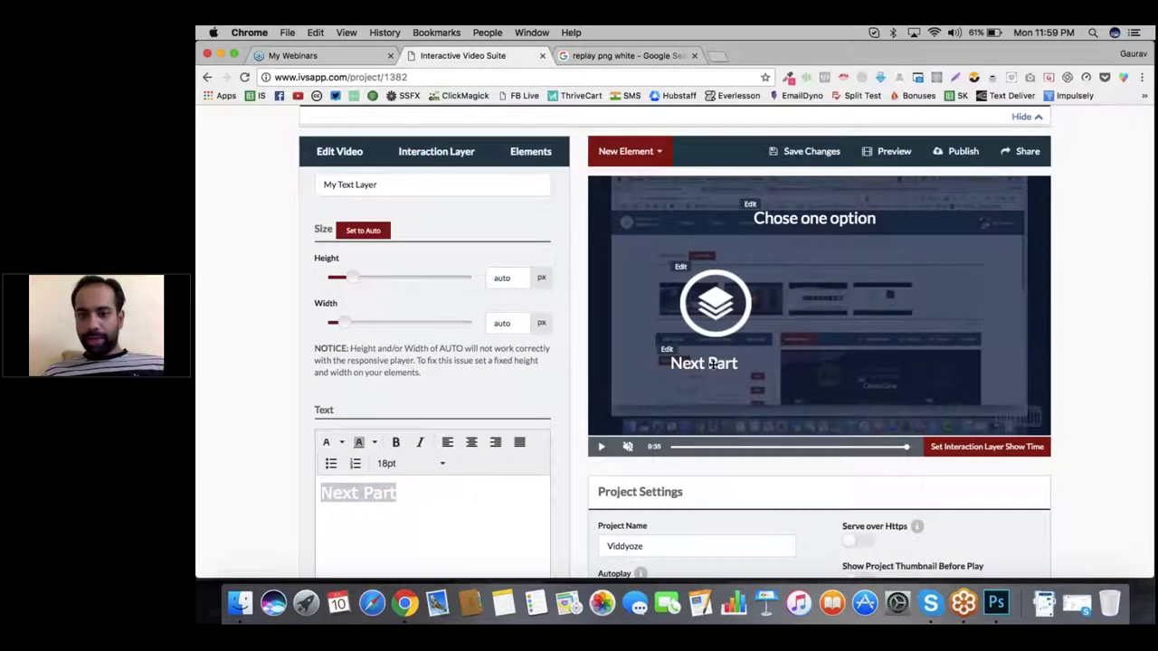
left_click_drag(713, 363, 726, 355)
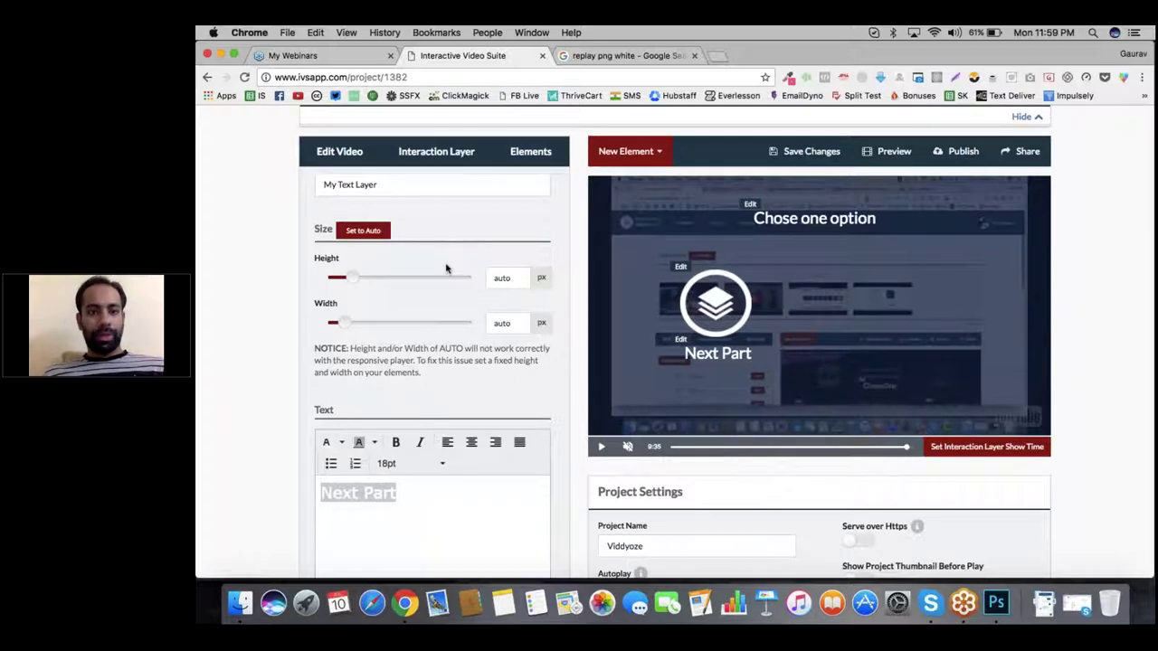
scroll(447, 268, "up", 1)
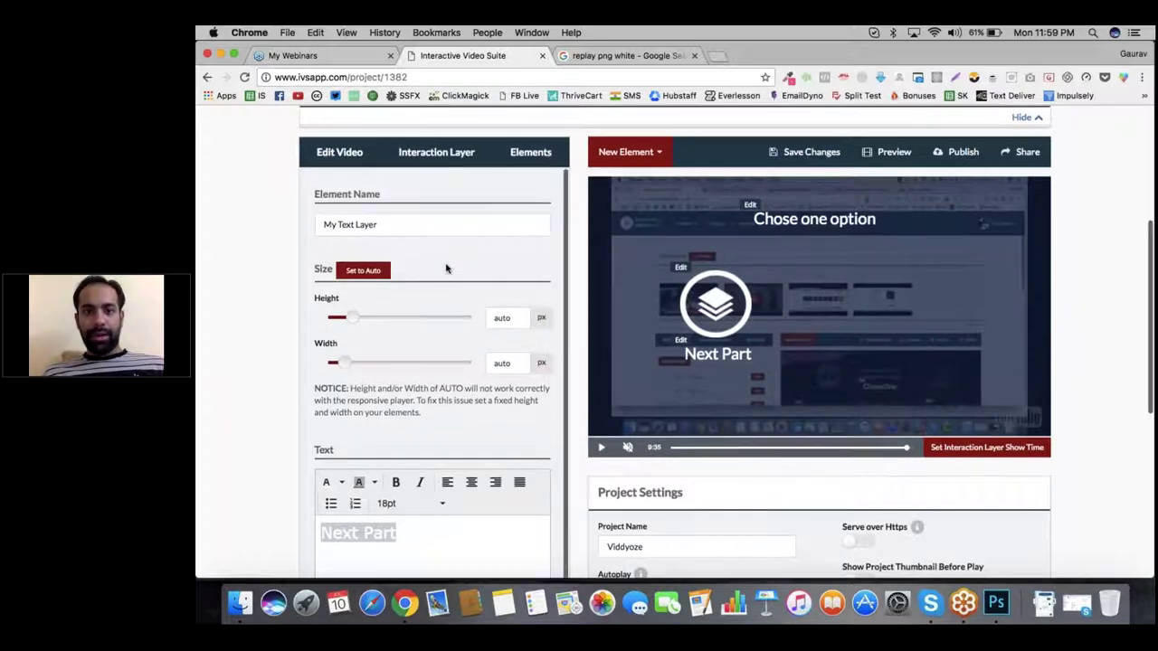
Name the text element 'Next Part text' and return to the elements list
scroll(446, 268, "up", 2)
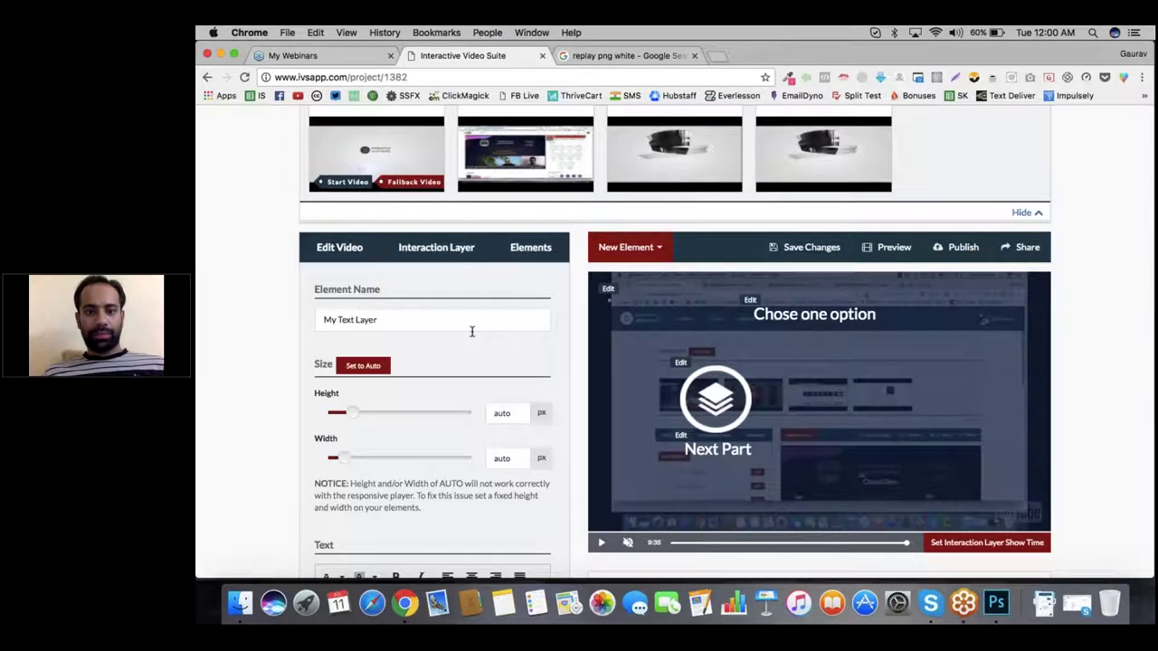
scroll(471, 331, "down", 2)
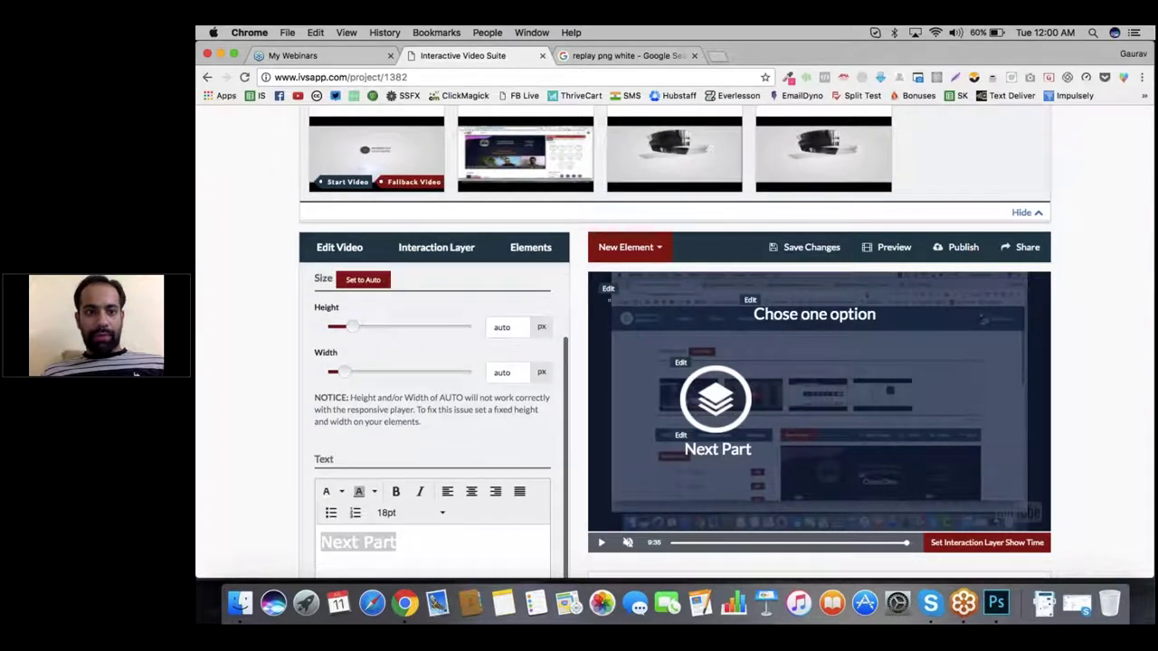
scroll(517, 336, "up", 3)
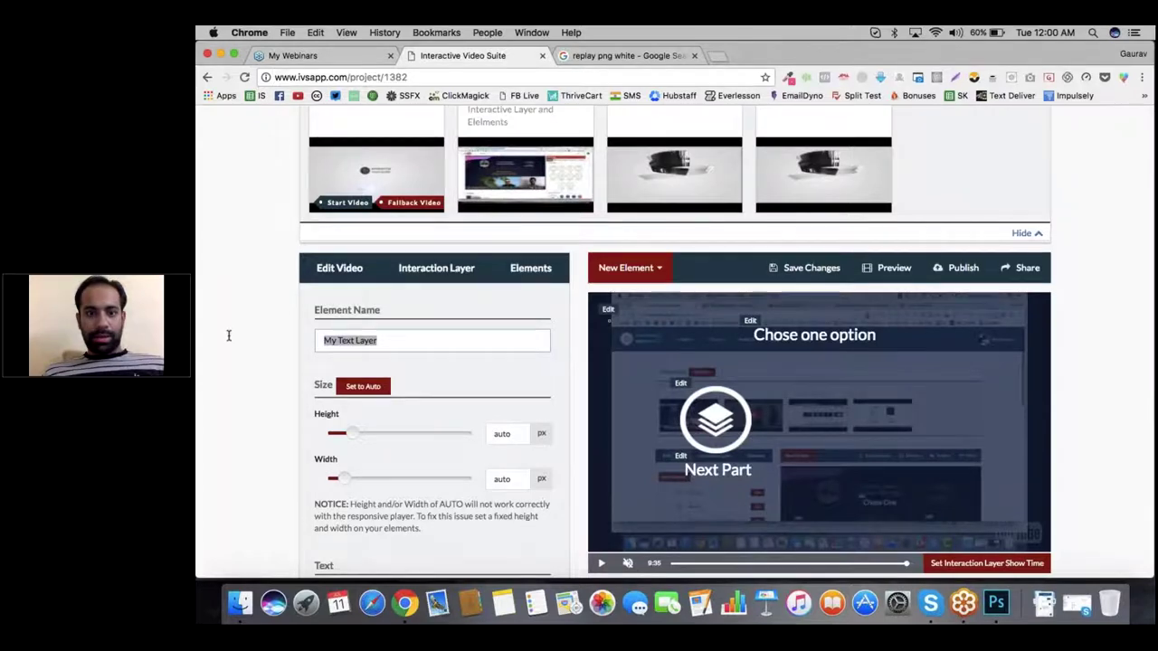
scroll(229, 336, "down", 2)
type("Next Part text")
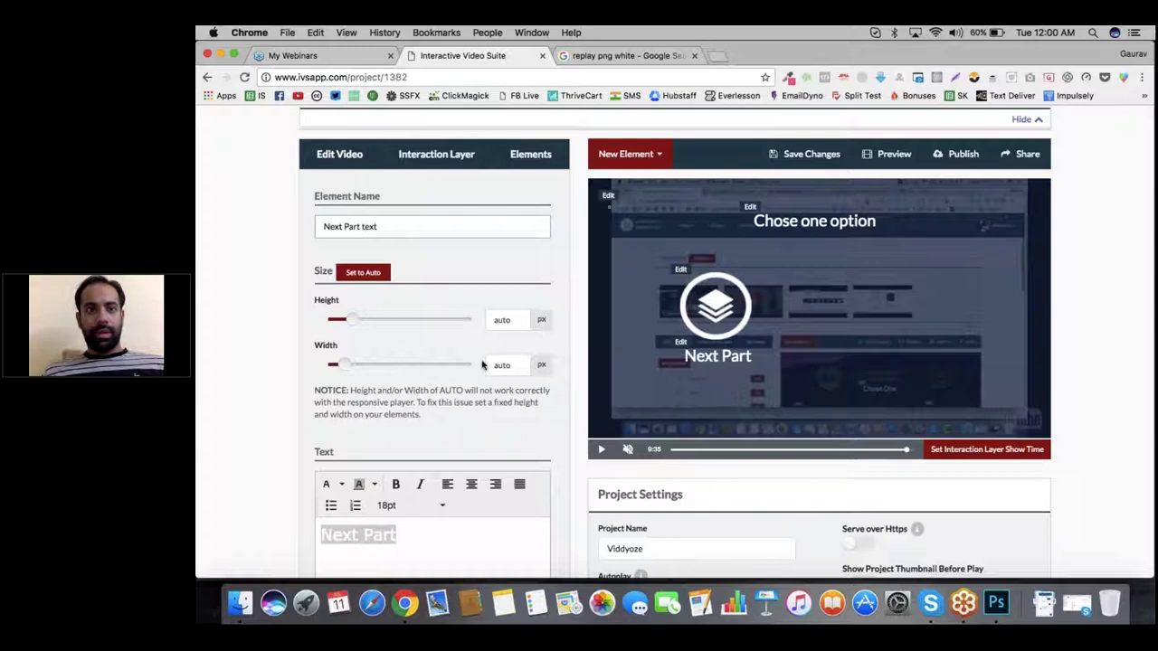
scroll(482, 363, "down", 1)
scroll(483, 363, "up", 1)
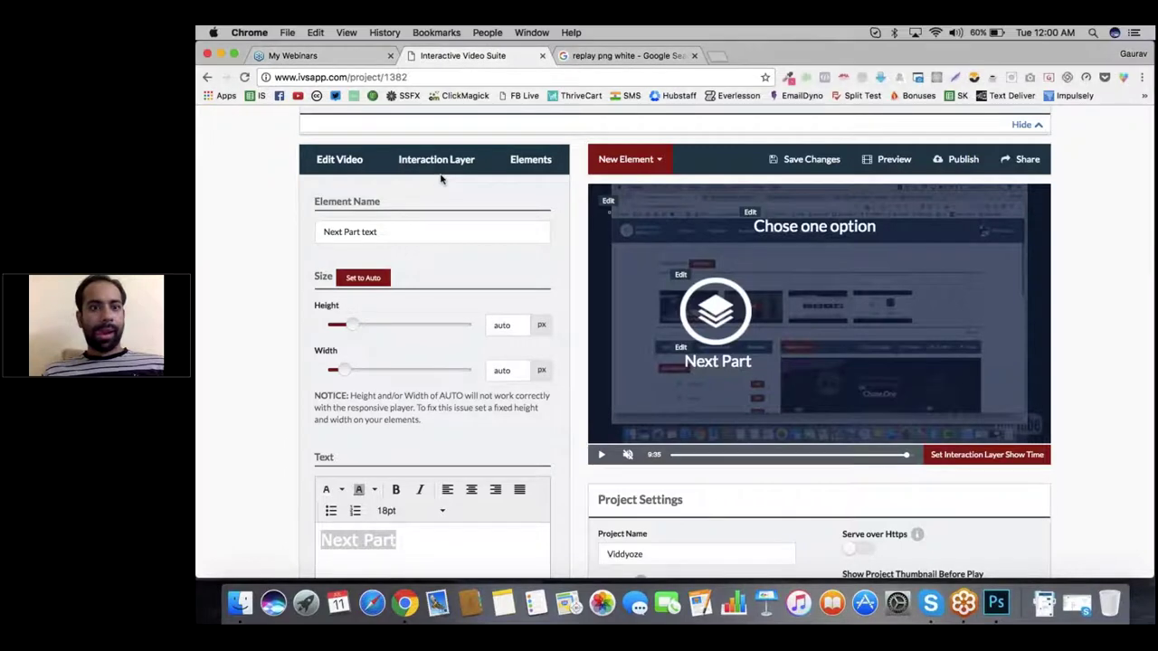
left_click(531, 160)
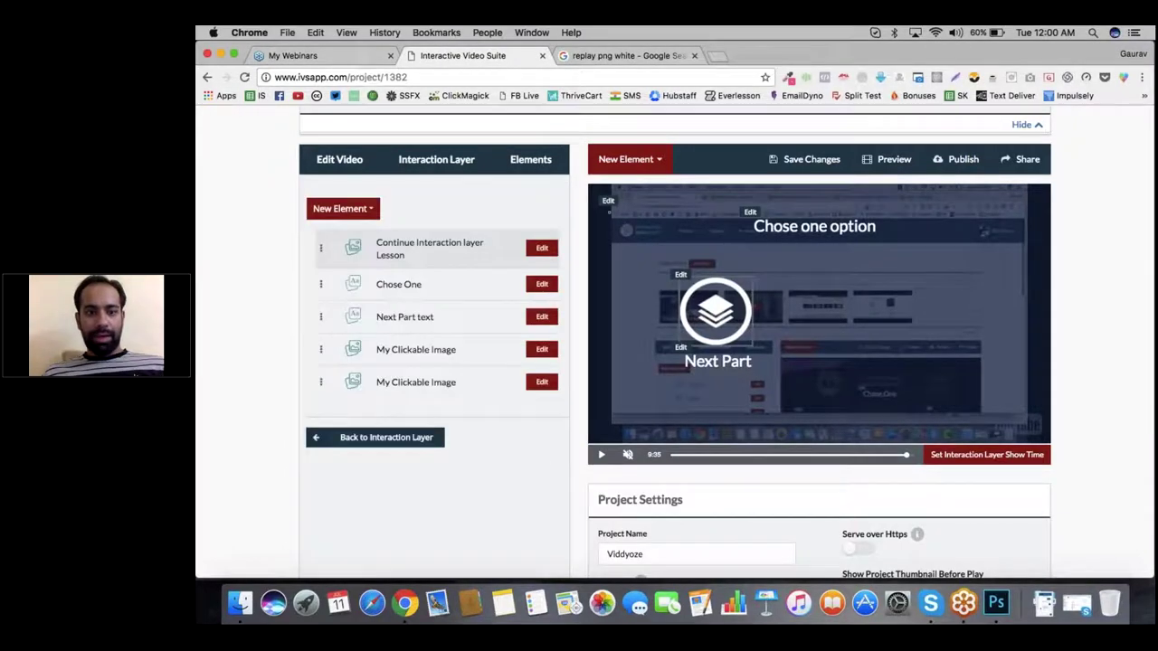
scroll(542, 417, "up", 2)
left_click(542, 417)
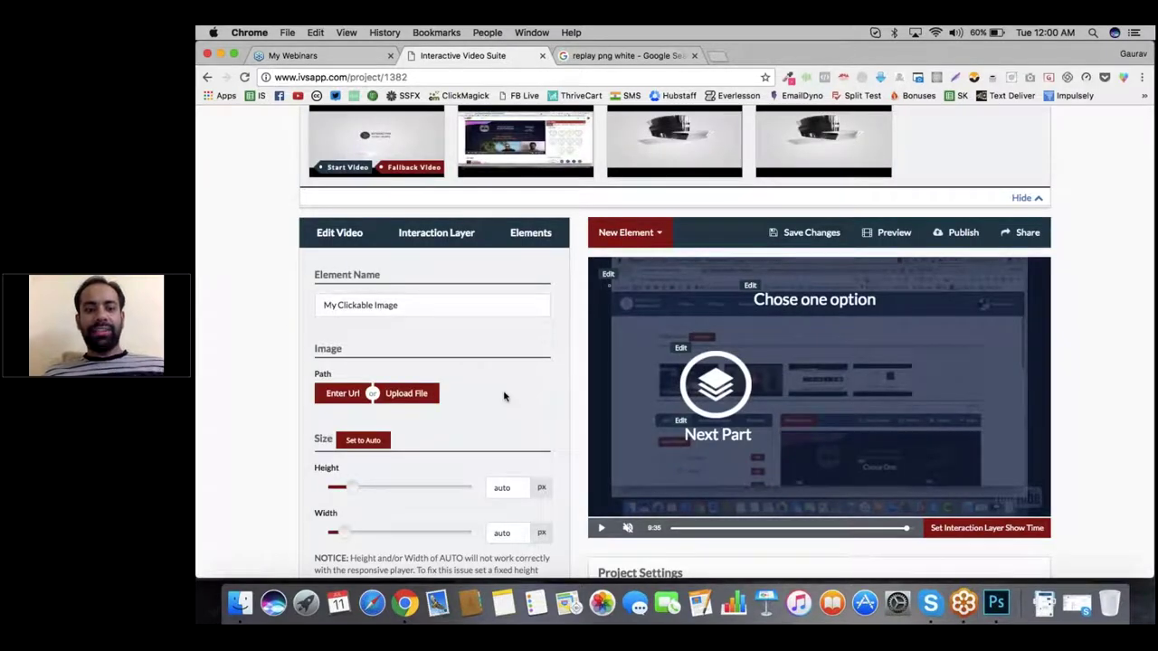
Open the last My Clickable Image element from the layer's element list
scroll(505, 396, "down", 1)
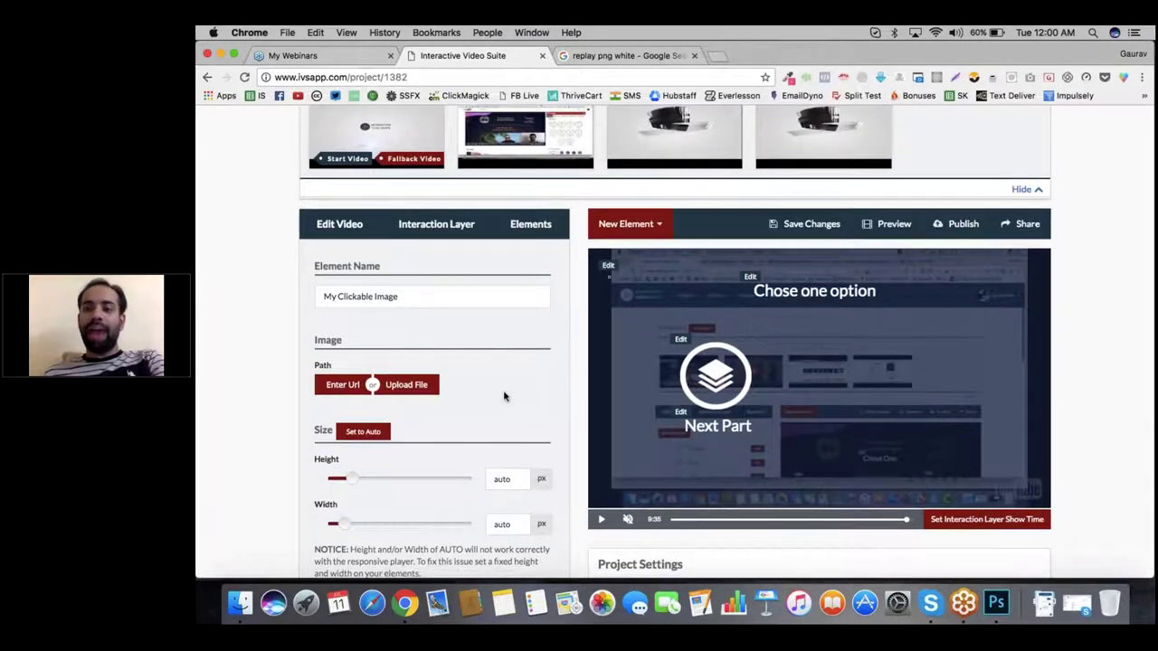
scroll(505, 396, "down", 5)
scroll(504, 396, "up", 1)
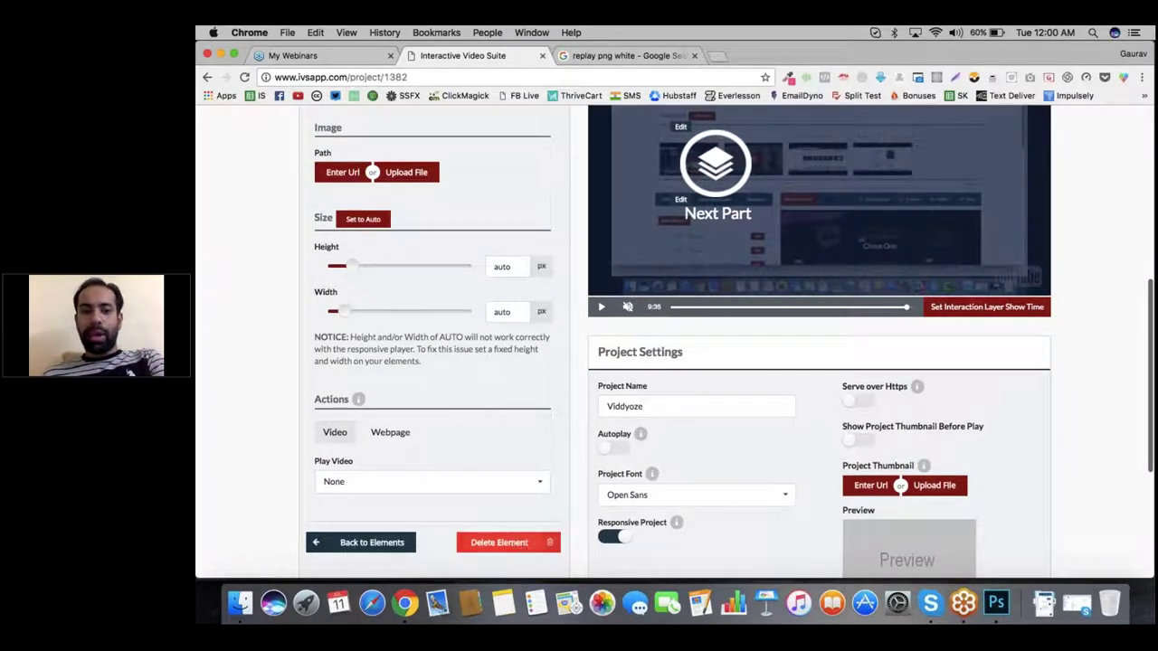
scroll(674, 344, "up", 3)
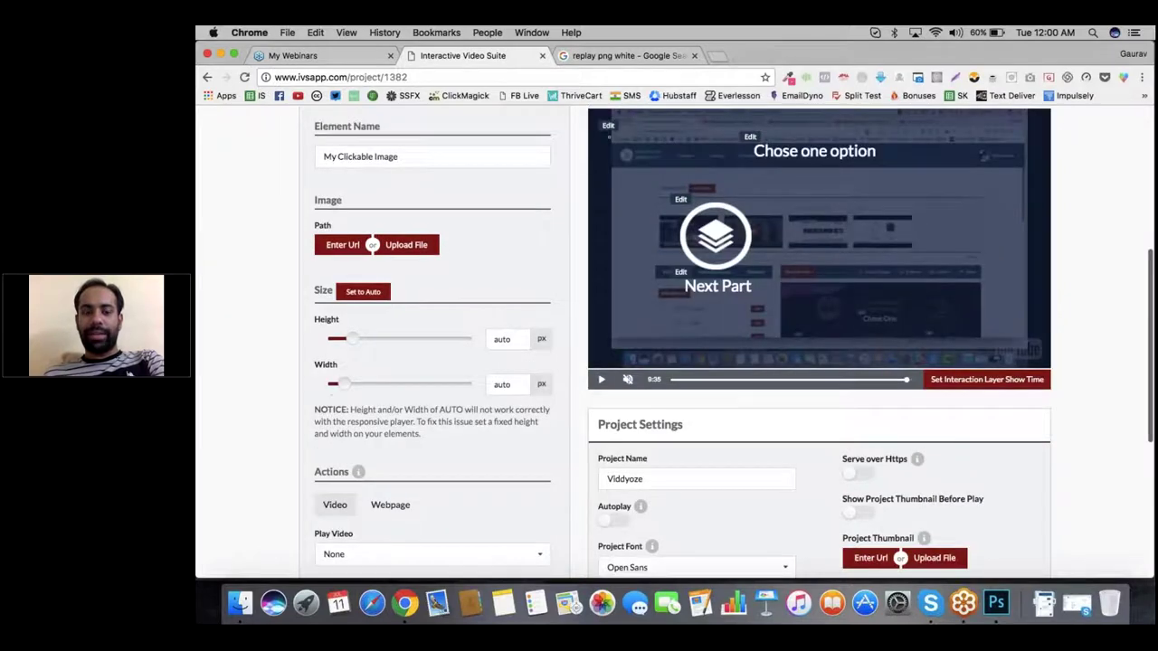
scroll(530, 239, "up", 4)
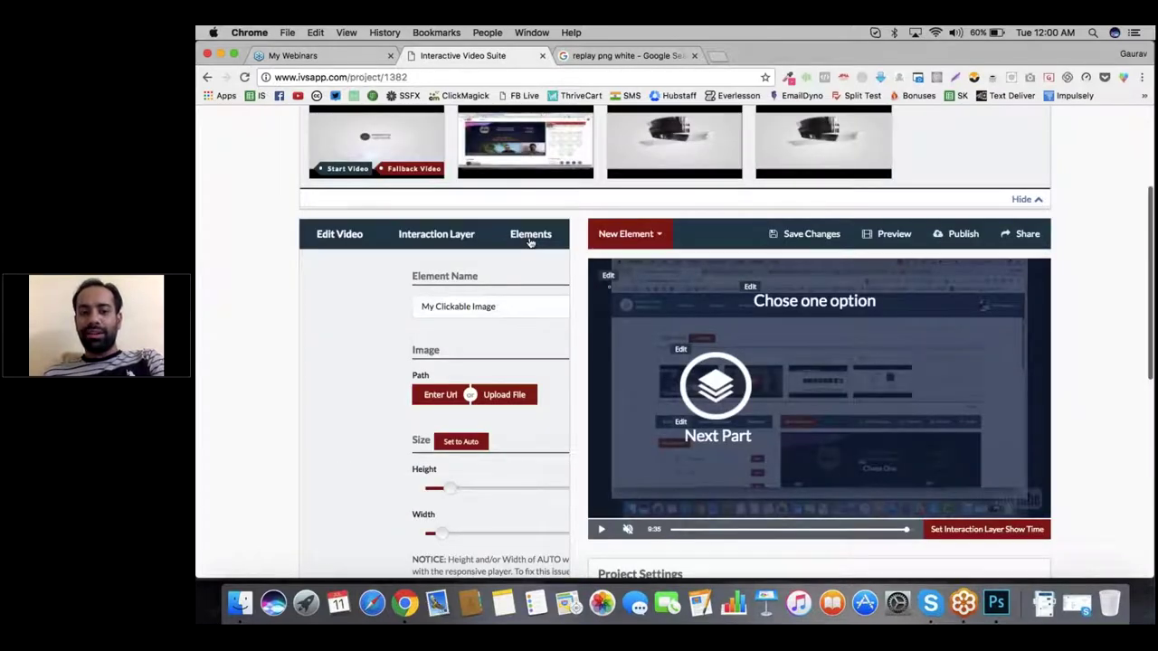
left_click(530, 237)
left_click(543, 458)
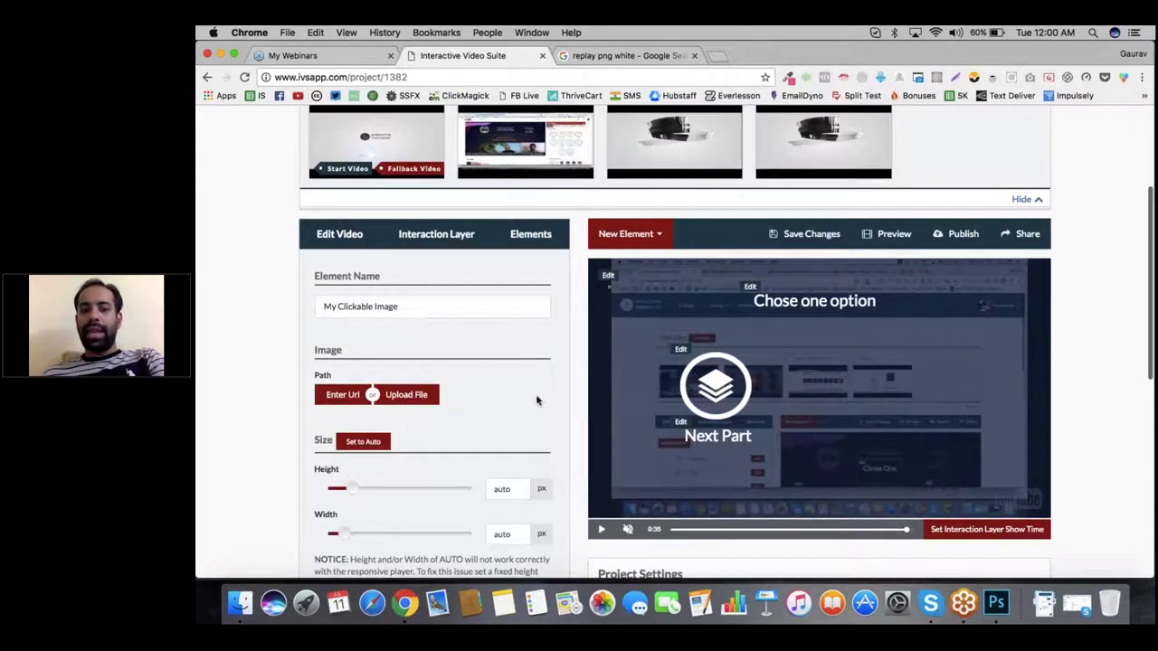
Delete that extra image element, confirming with 'Yes, delete it!'
scroll(537, 401, "down", 2)
scroll(536, 401, "down", 5)
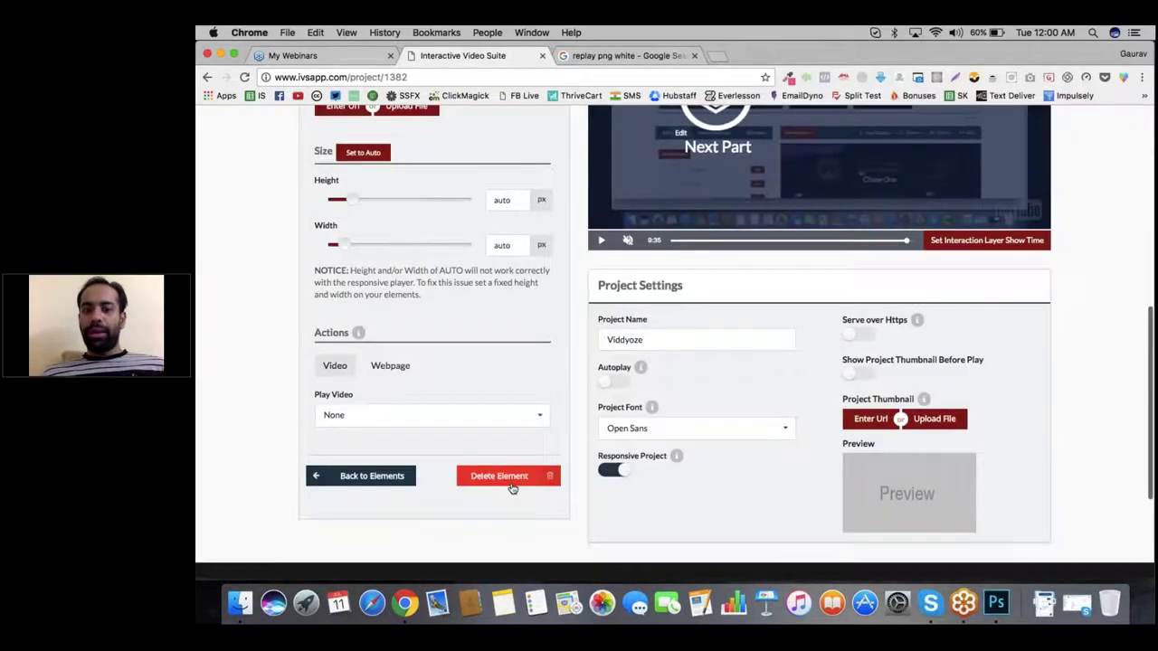
left_click(511, 487)
left_click(711, 427)
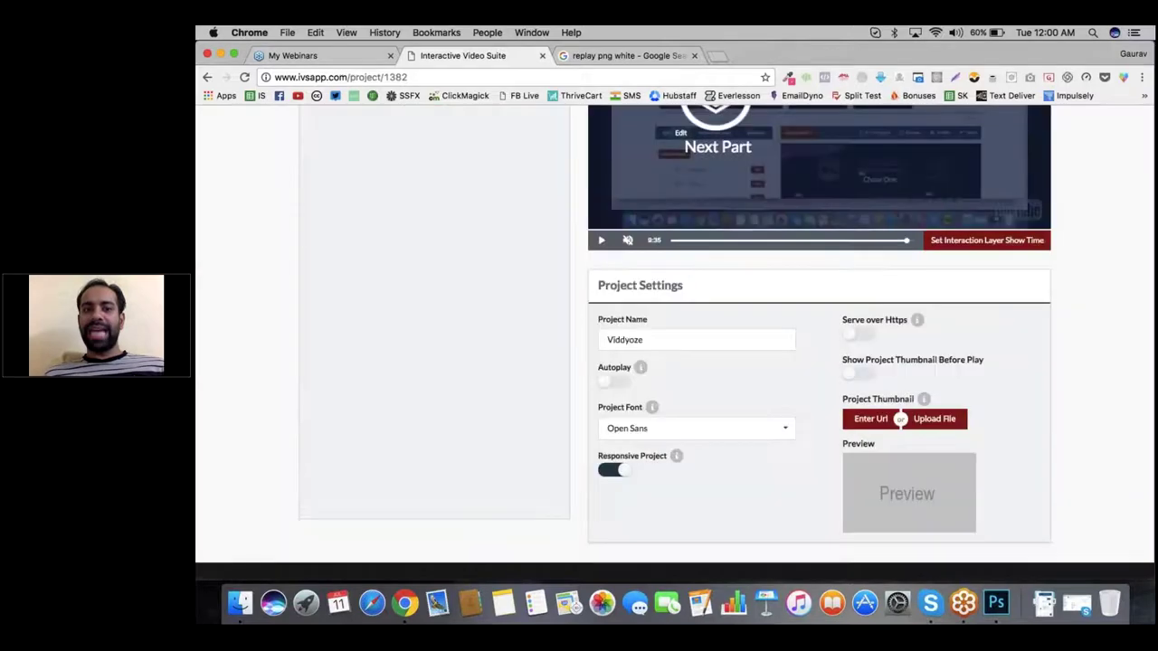
scroll(465, 238, "up", 6)
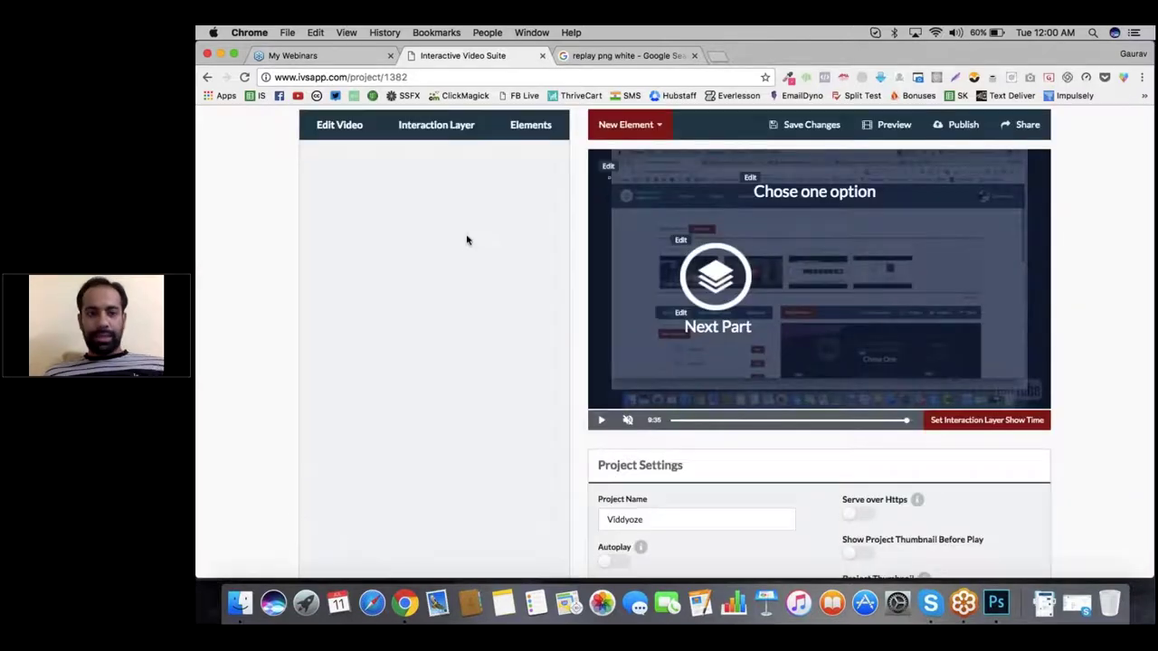
Add a new Clickable Image element and rename it 'Replay the Video'
scroll(465, 238, "up", 2)
left_click(389, 411)
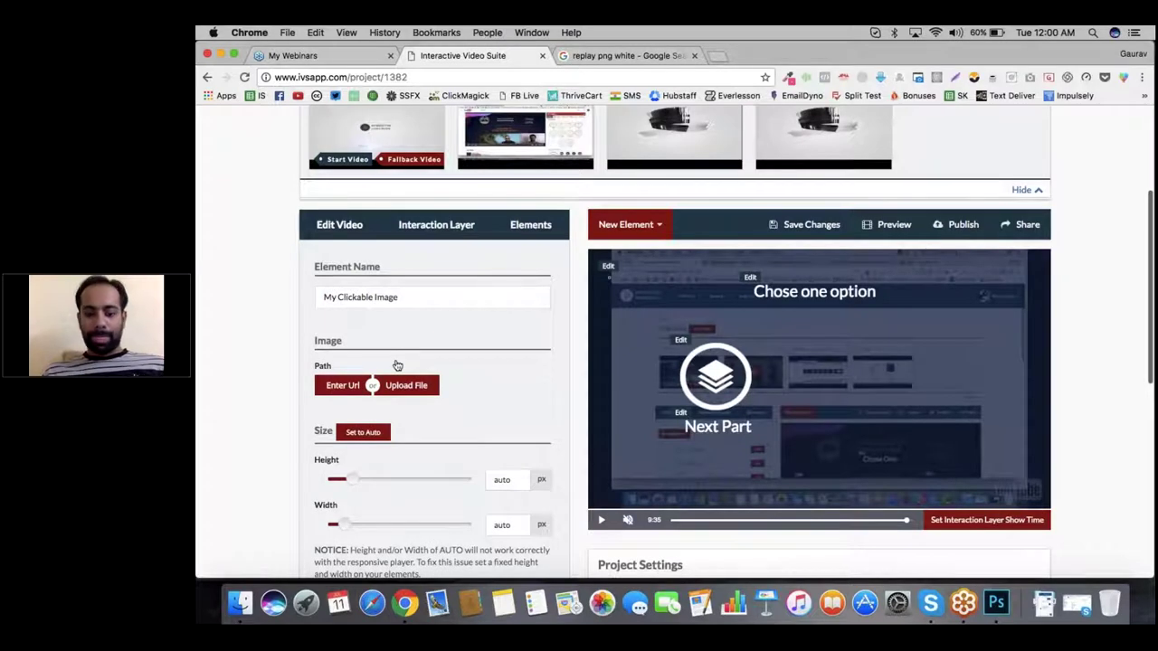
left_click(406, 385)
triple_click(431, 297)
type("Replay the Video")
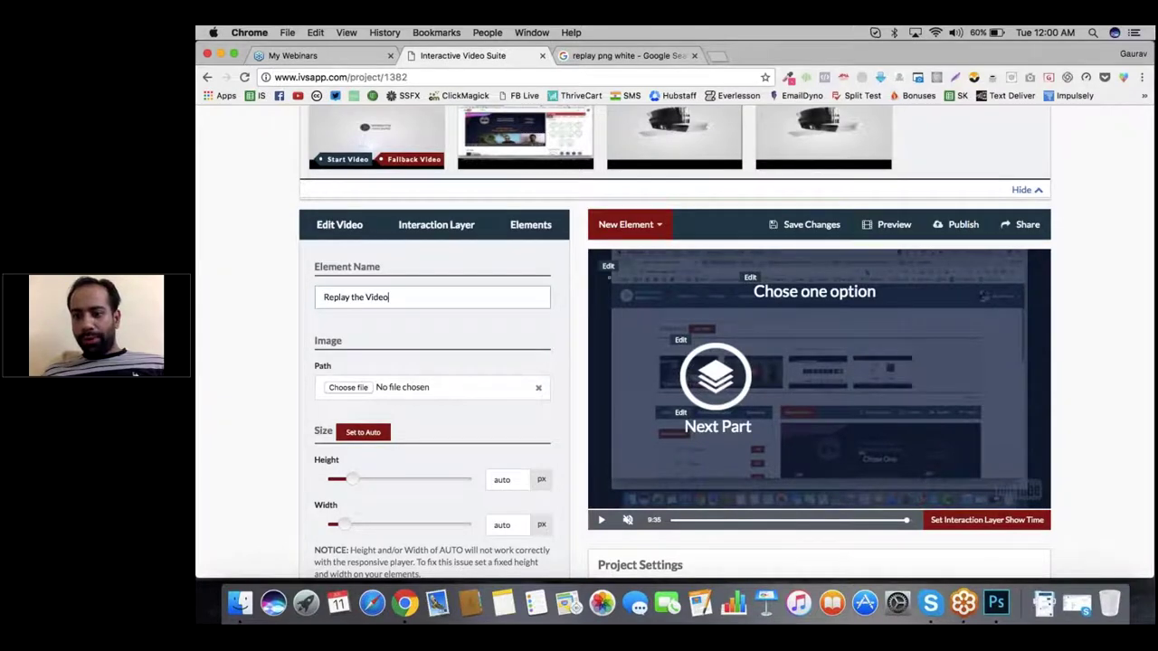
Upload the replay icon PNG from the desktop as the element's image
key("F11")
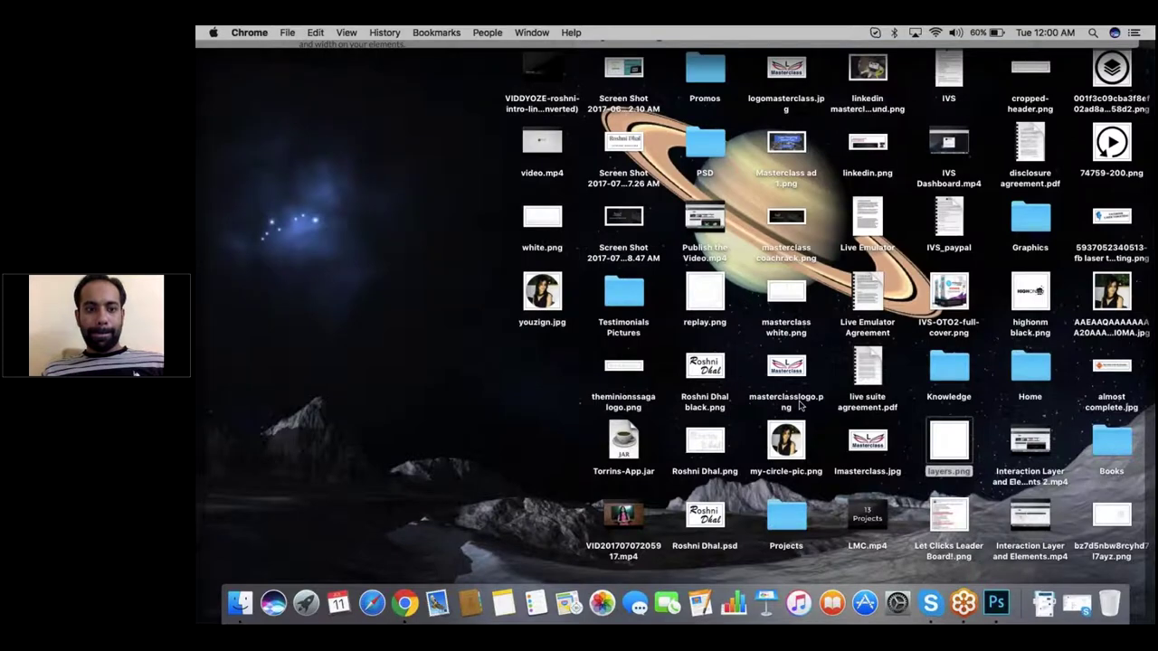
left_click_drag(949, 443, 425, 344)
left_click(473, 423)
Size the replay icon to about 119 × 123 px and place it beside Next Part
scroll(473, 423, "down", 1)
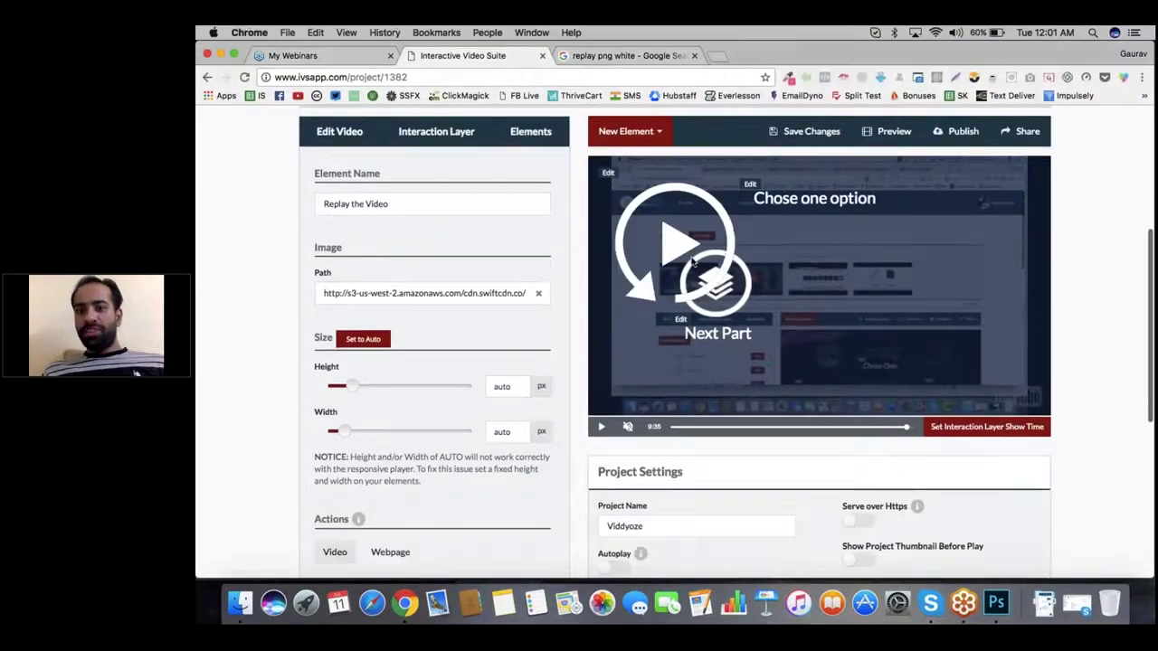
left_click_drag(353, 389, 362, 393)
left_click_drag(345, 433, 380, 393)
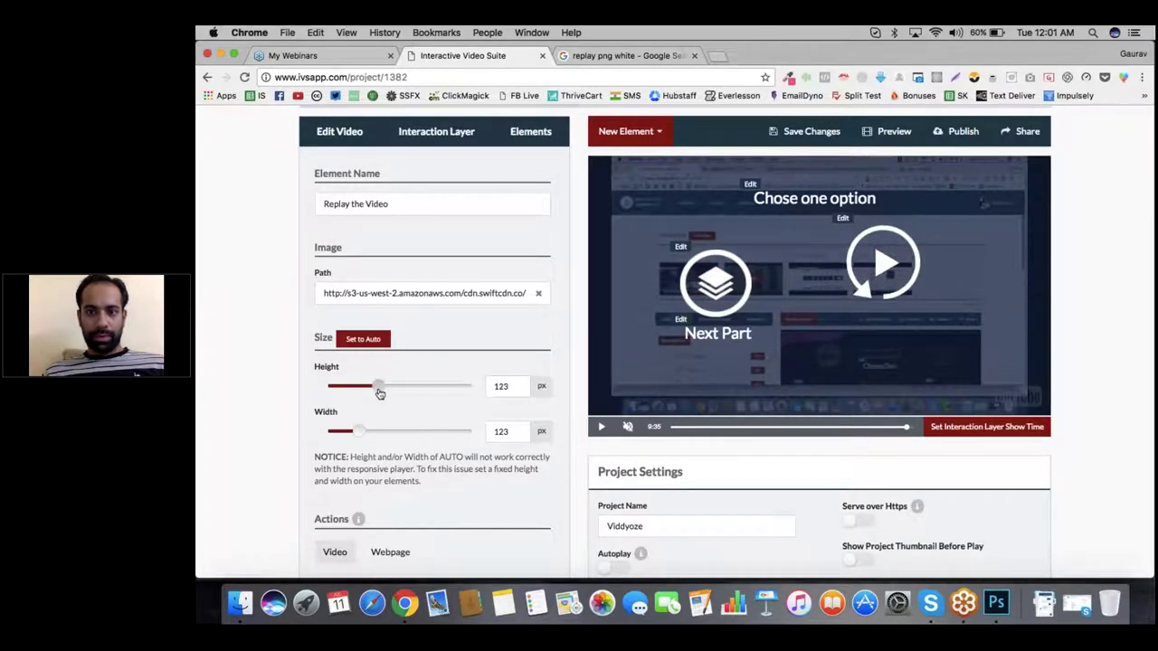
mouse_move(866, 276)
left_mouse_down()
mouse_move(869, 300)
mouse_move(869, 277)
left_mouse_up()
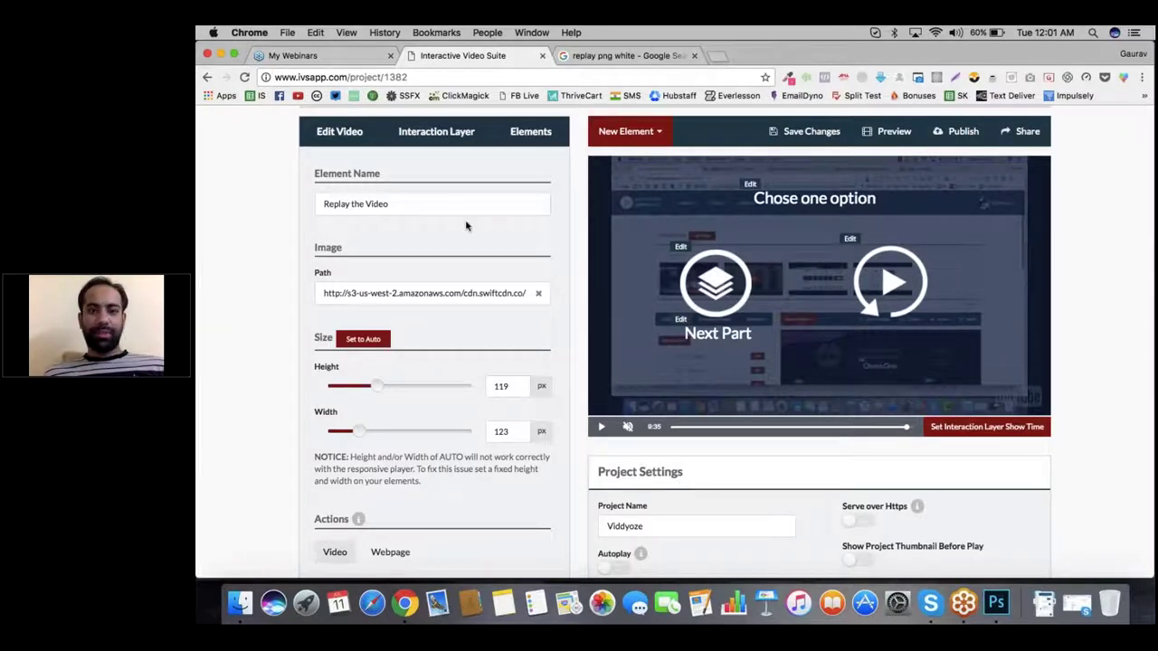
scroll(466, 226, "up", 1)
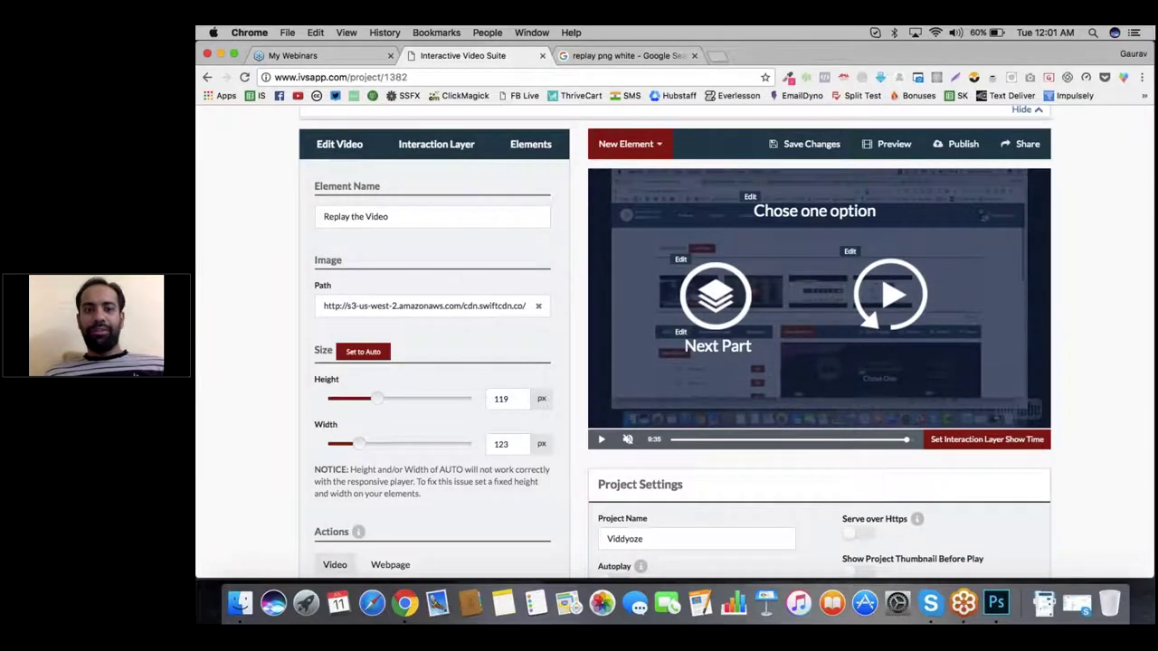
scroll(727, 341, "up", 2)
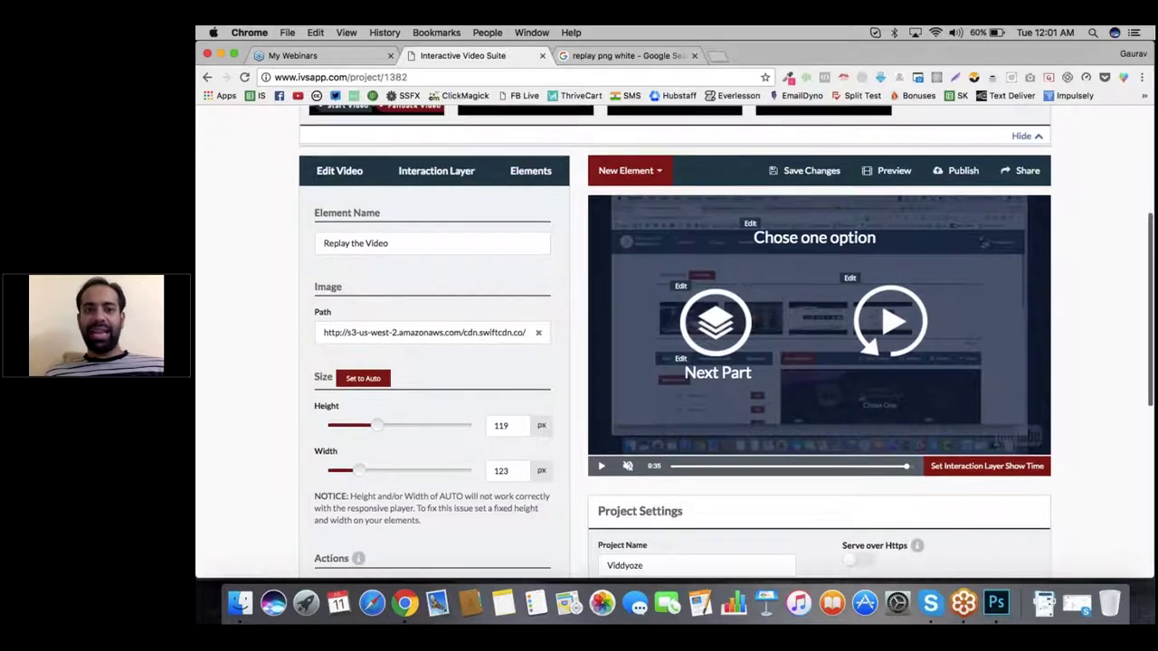
Add a new text element named 'Replay the Video text'
left_click(343, 220)
left_click(331, 271)
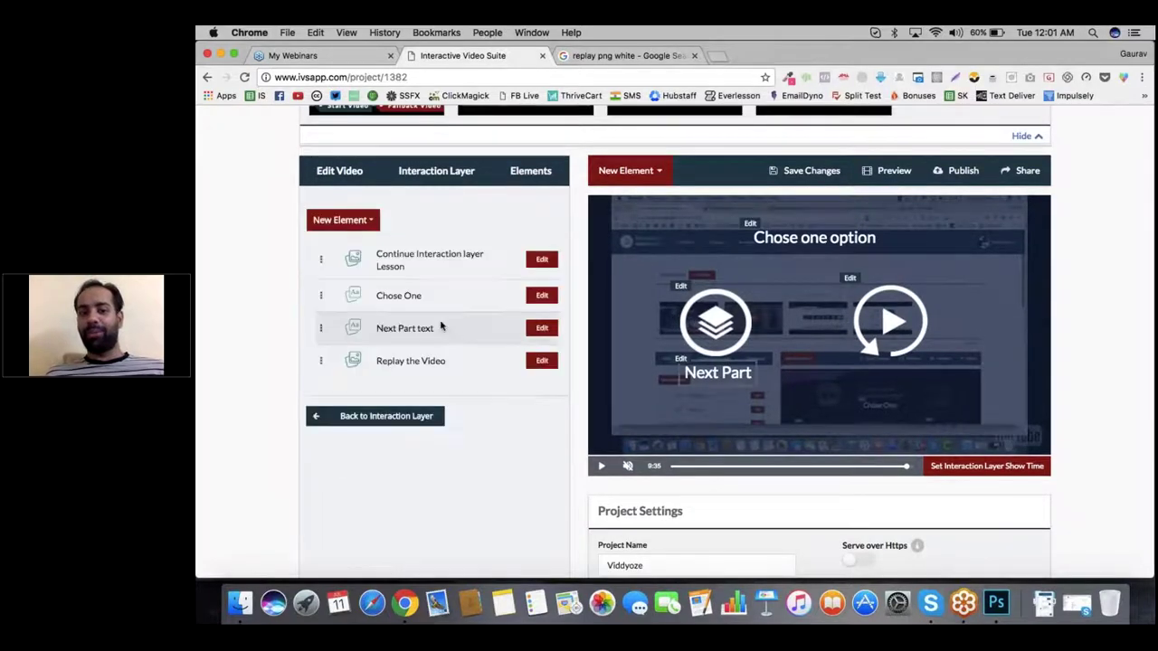
left_click(543, 392)
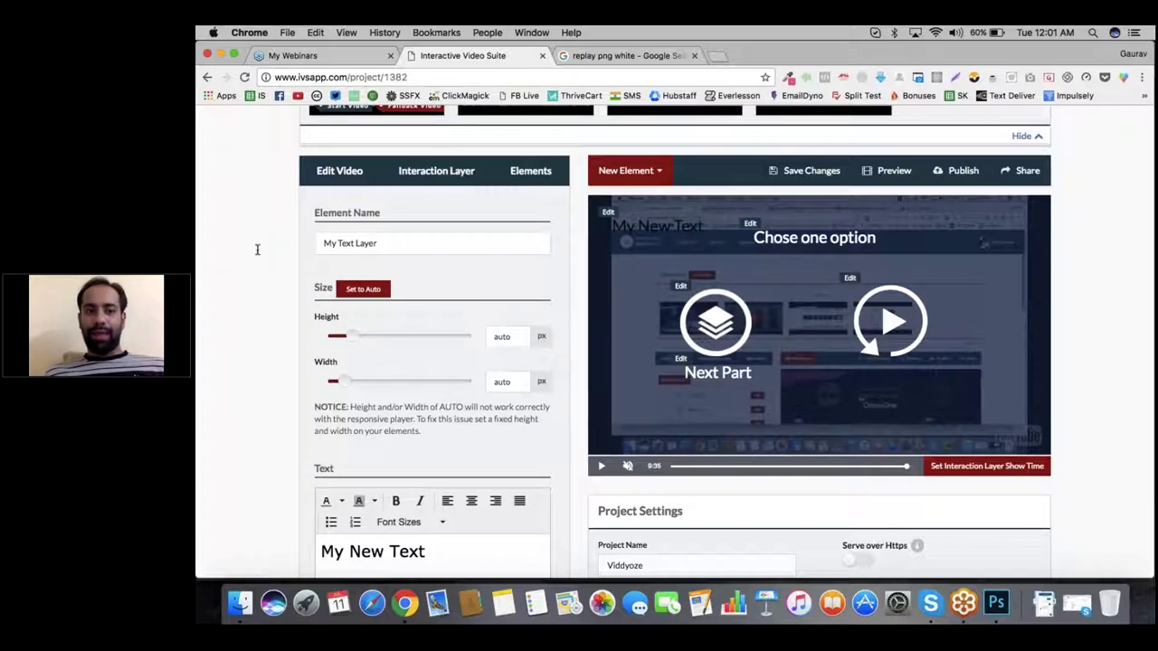
left_click_drag(413, 243, 240, 240)
type("Replay the Video")
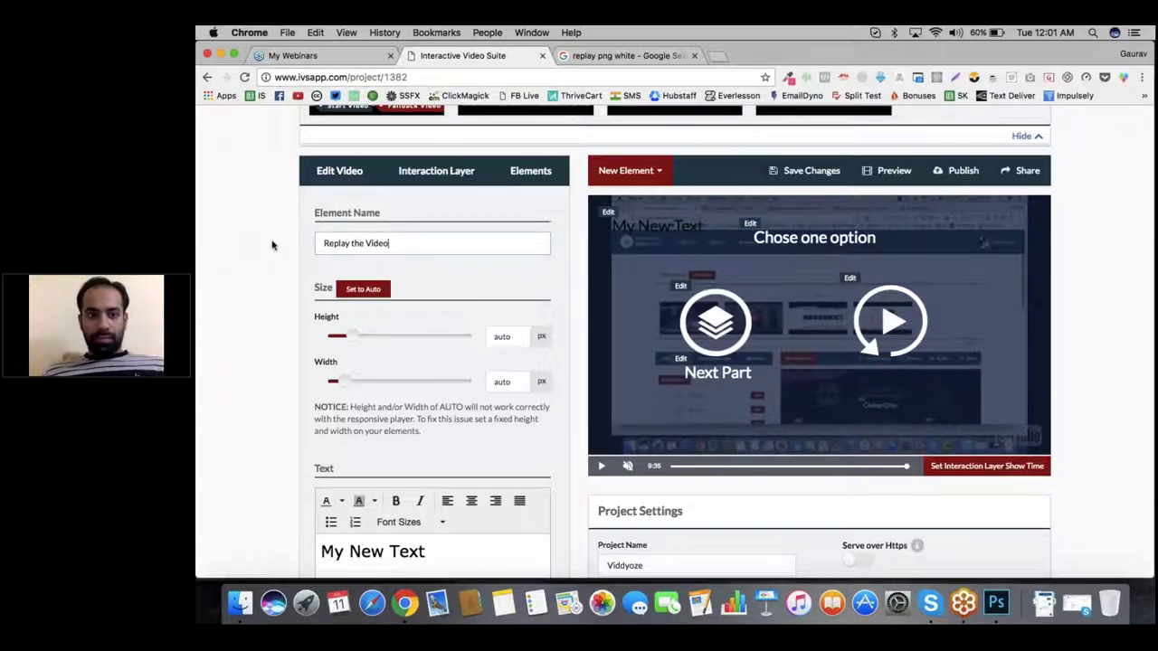
type(" text")
Make the text read 'Replay this Part' in white and place it beneath the replay icon
scroll(361, 299, "down", 1)
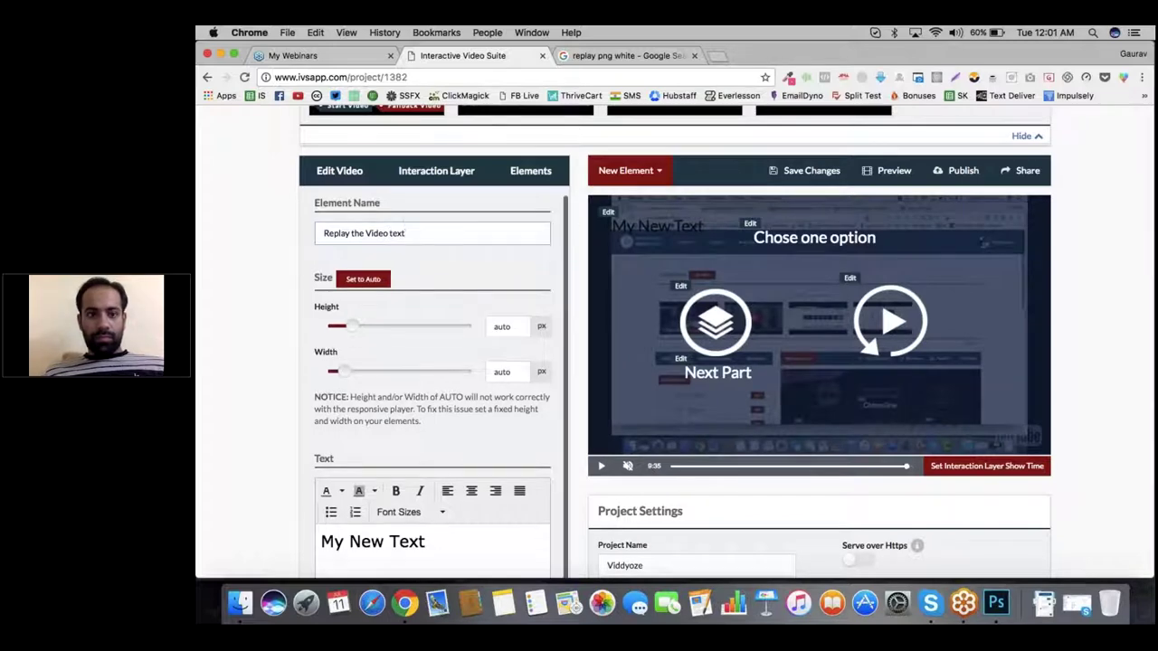
scroll(433, 380, "down", 3)
triple_click(373, 454)
type("Re")
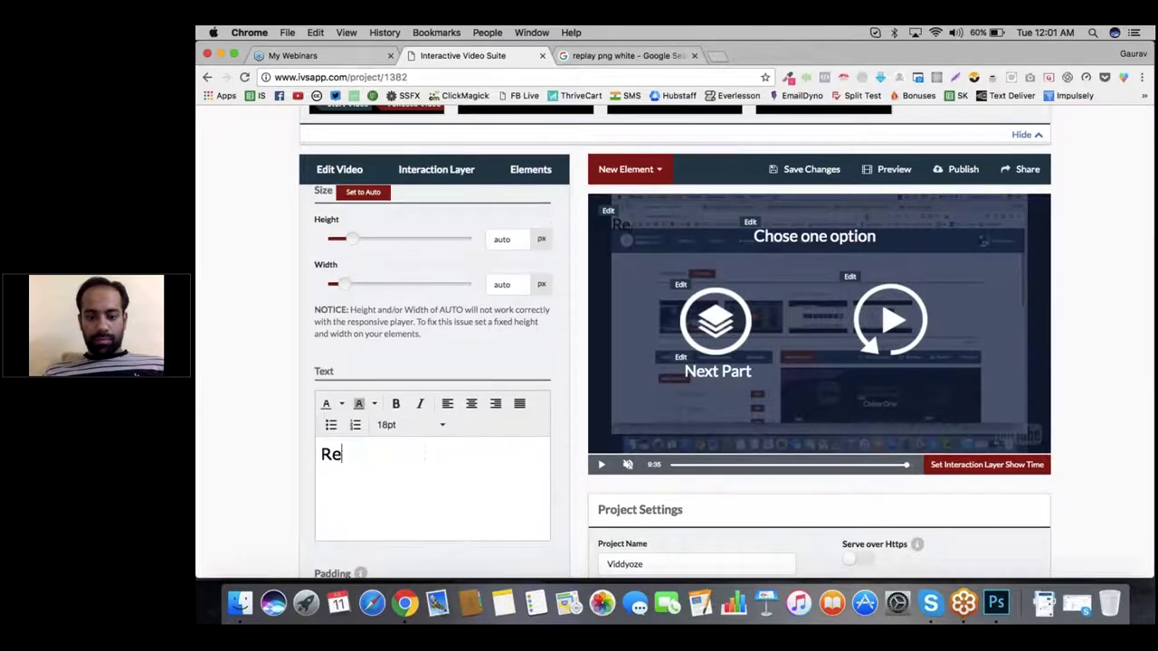
type("play this ")
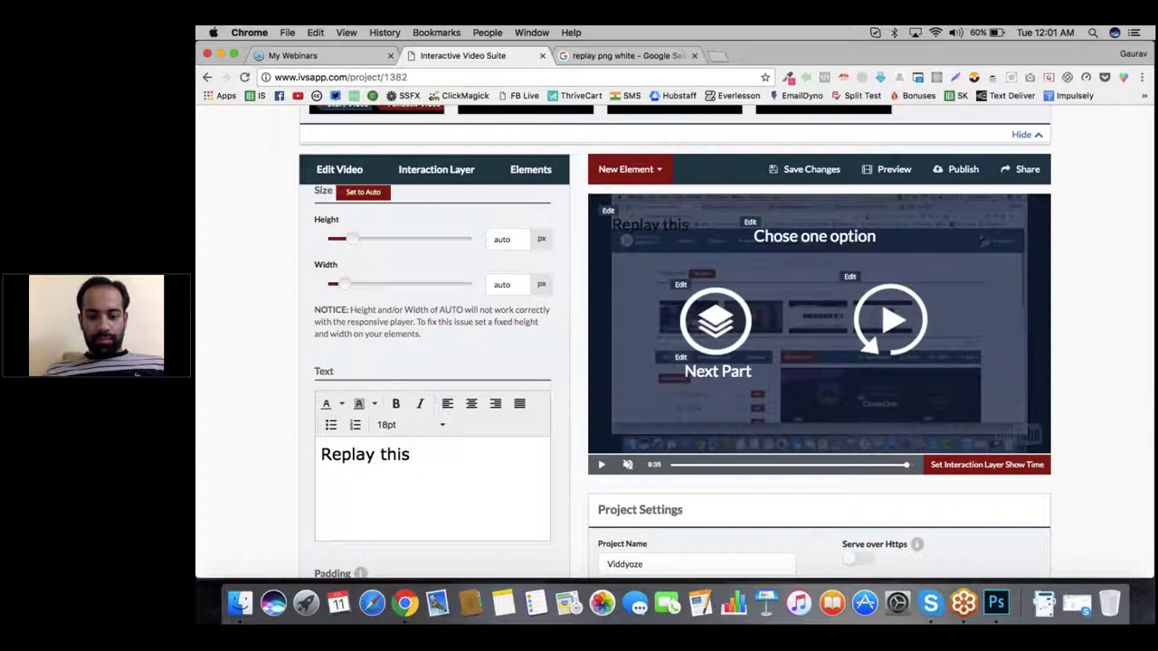
type("Part")
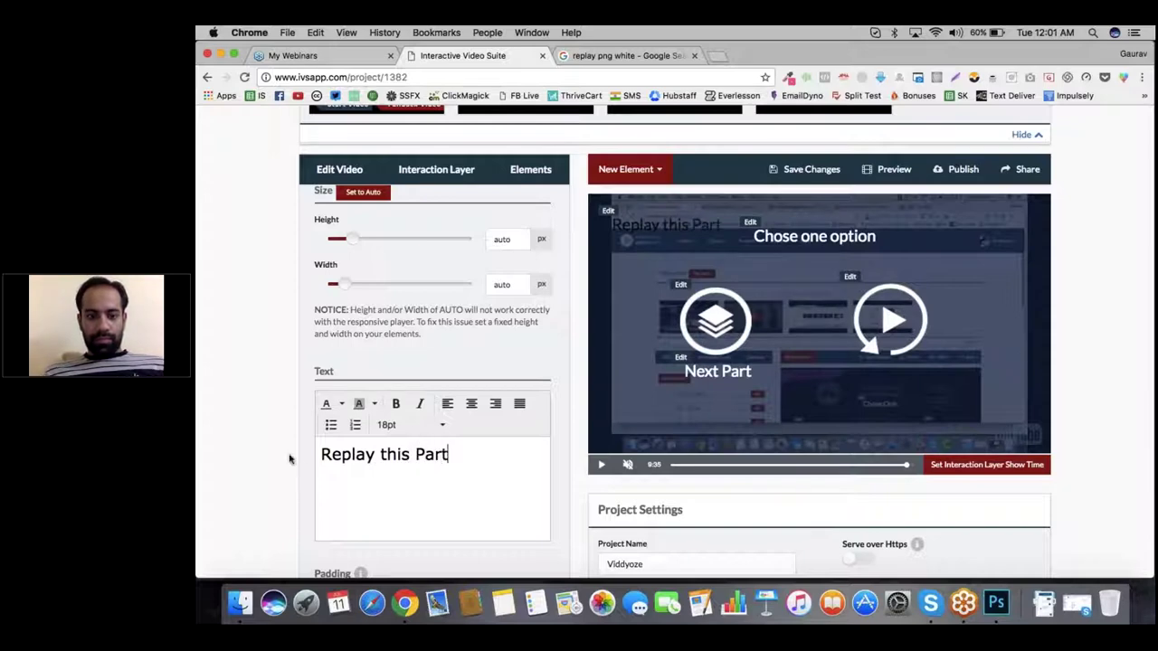
triple_click(461, 449)
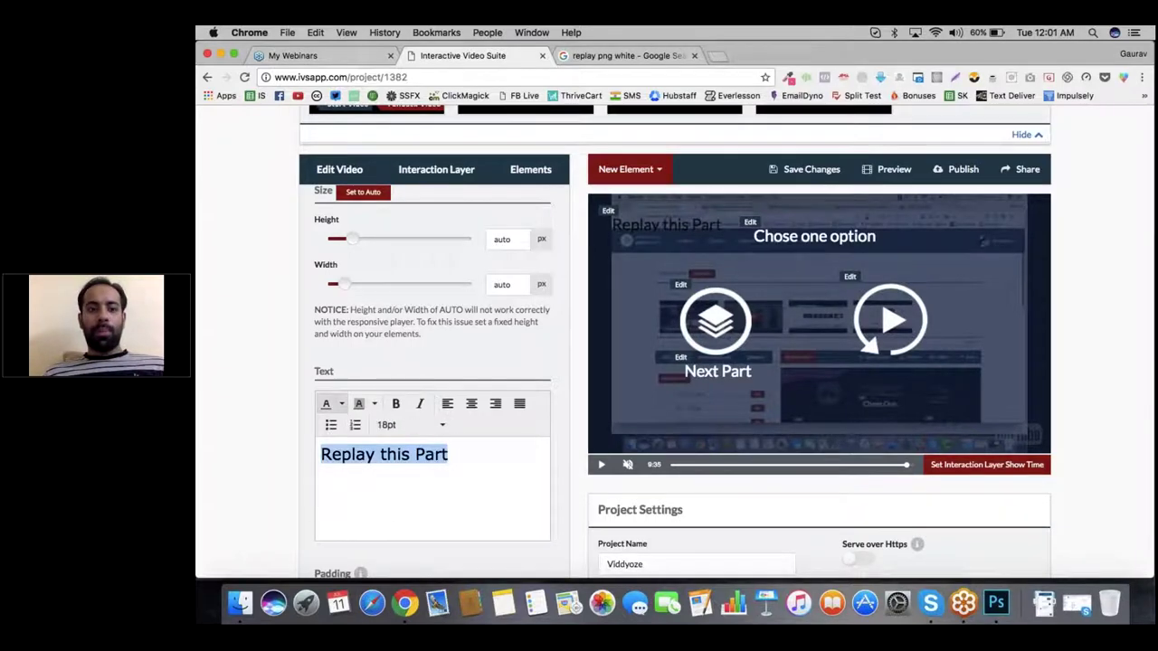
left_click(341, 403)
left_click(364, 500)
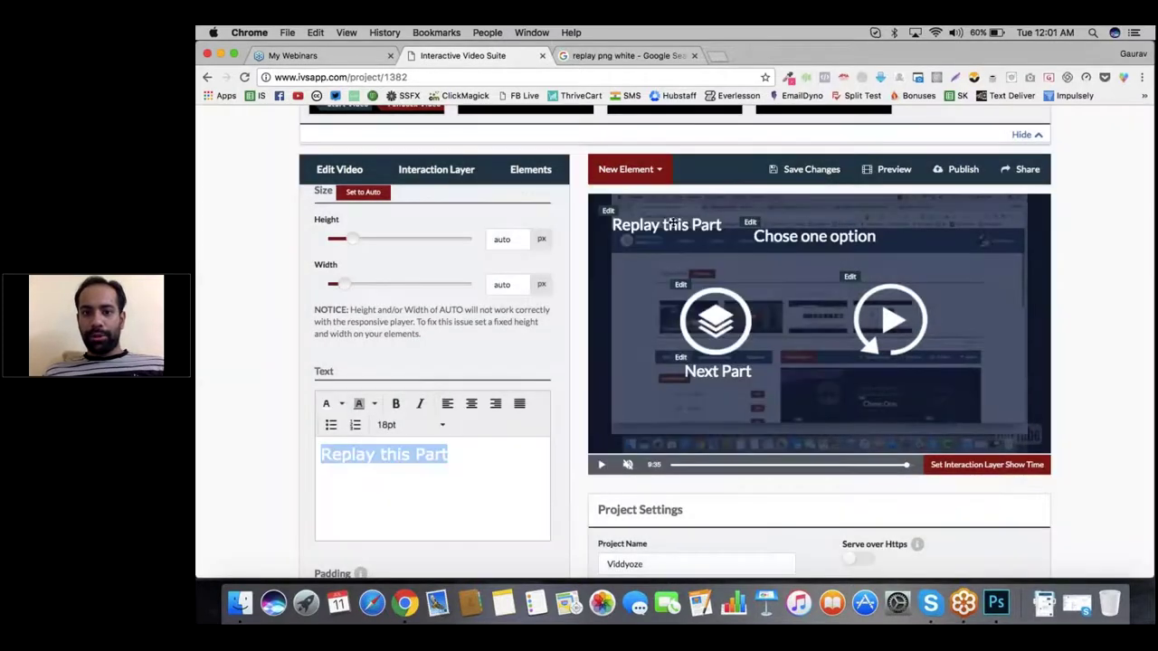
left_click_drag(667, 224, 900, 367)
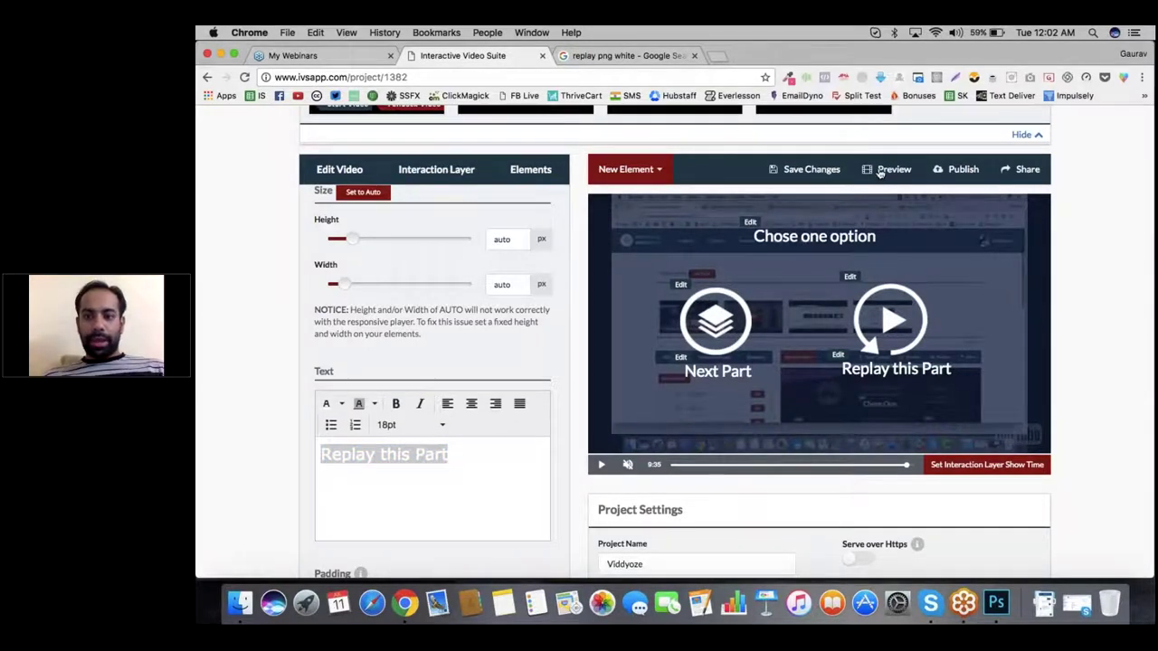
Preview the interactive video and check the Continue Interaction layer Lesson element's settings
left_click(880, 171)
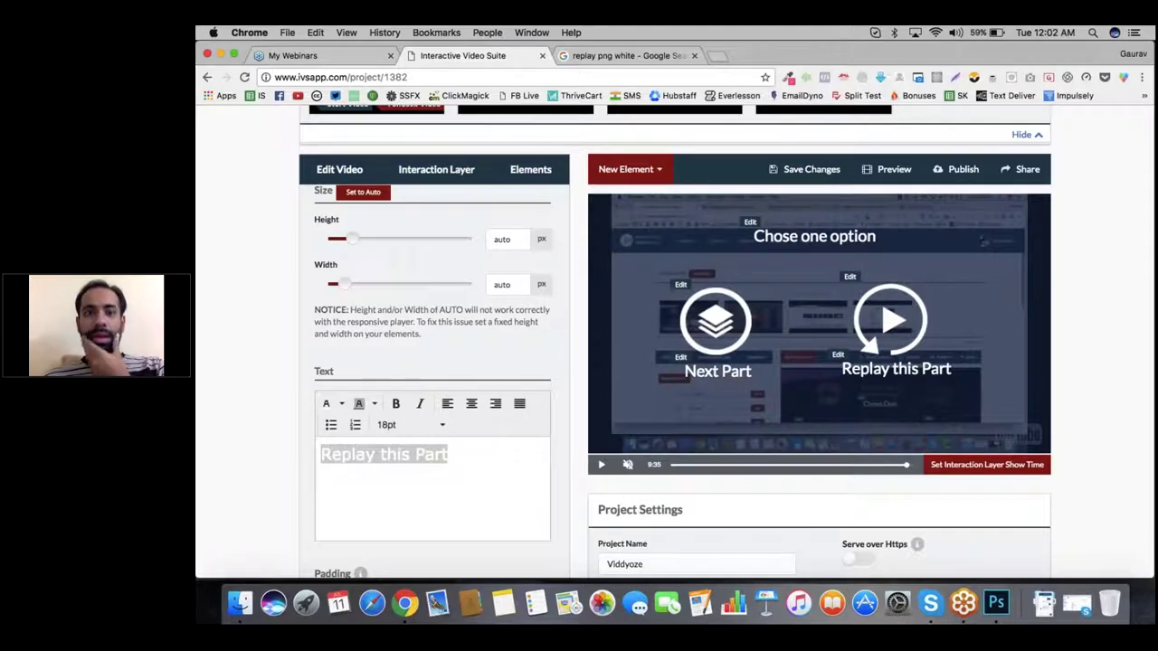
scroll(675, 342, "up", 2)
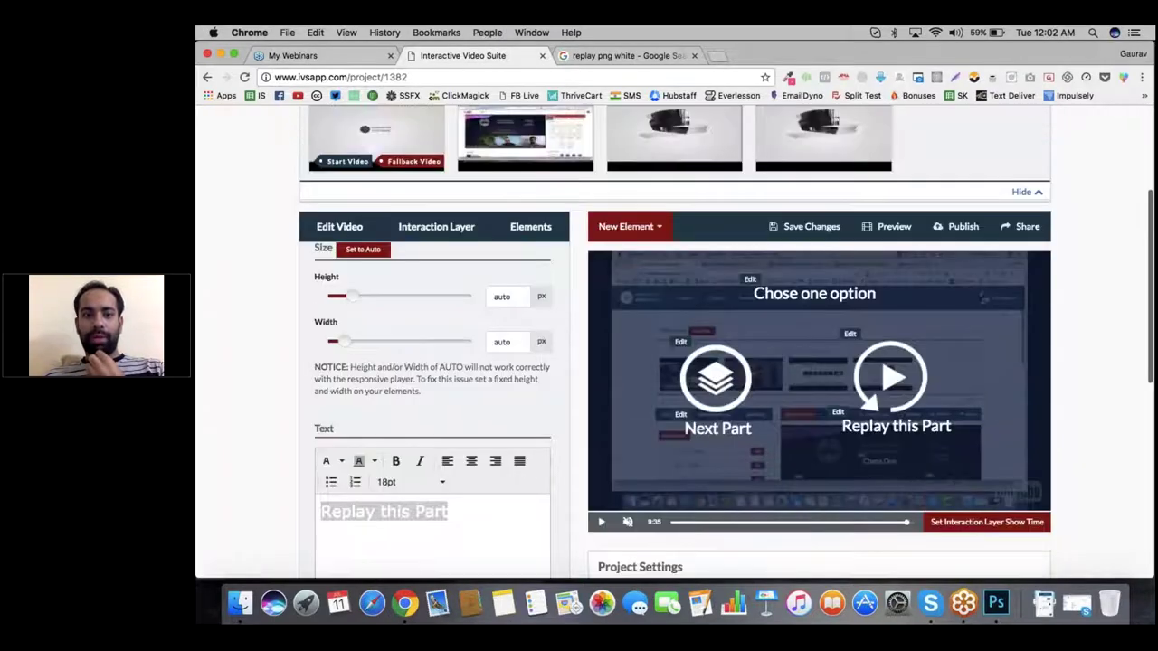
scroll(512, 337, "up", 2)
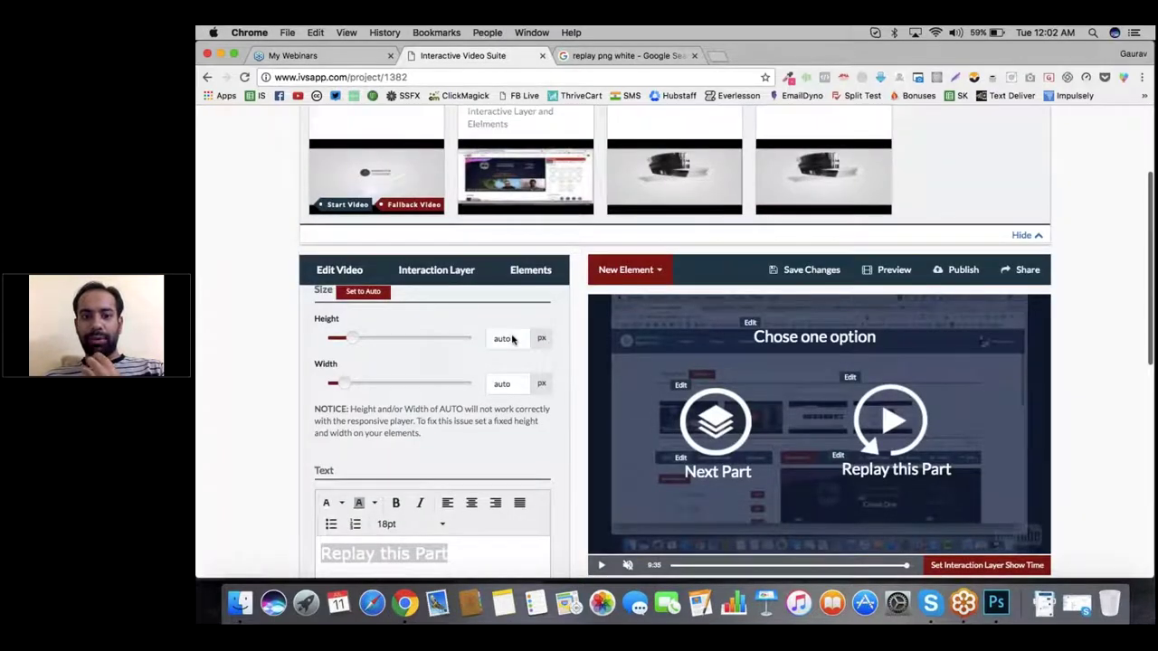
scroll(514, 357, "up", 1)
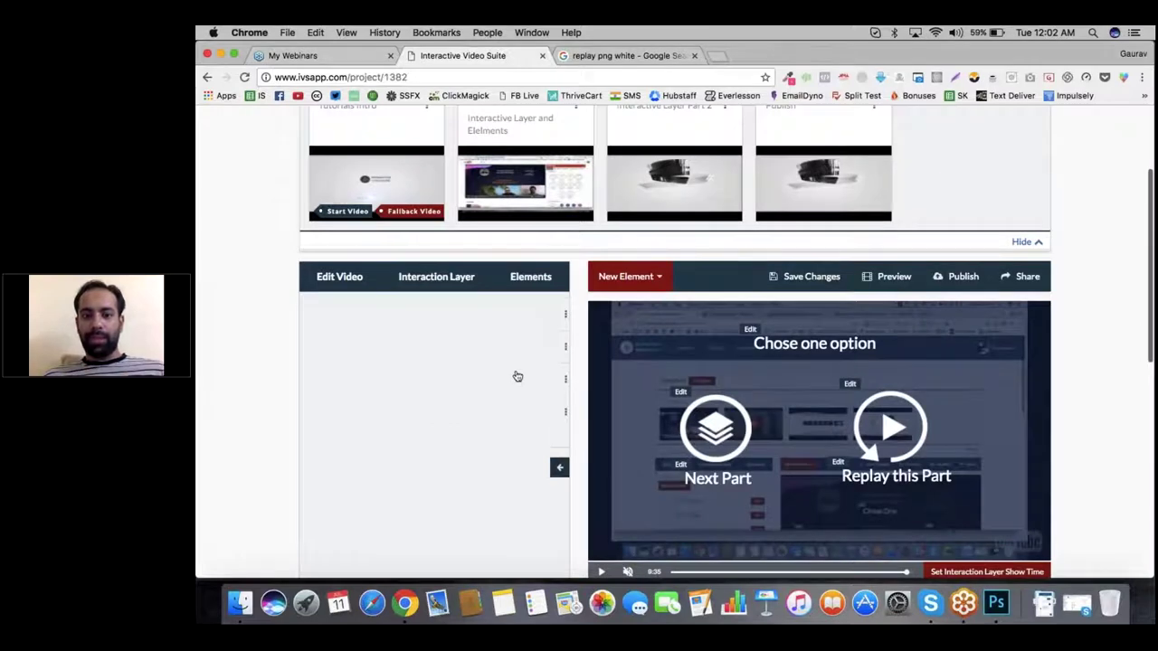
scroll(514, 390, "up", 1)
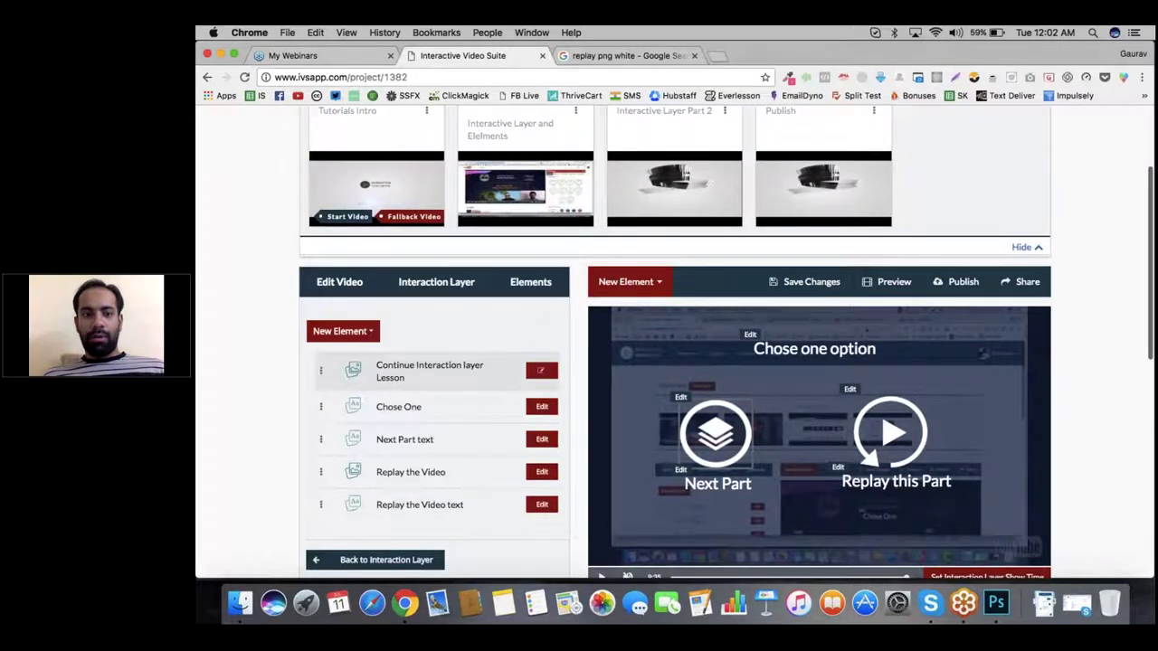
left_click(541, 370)
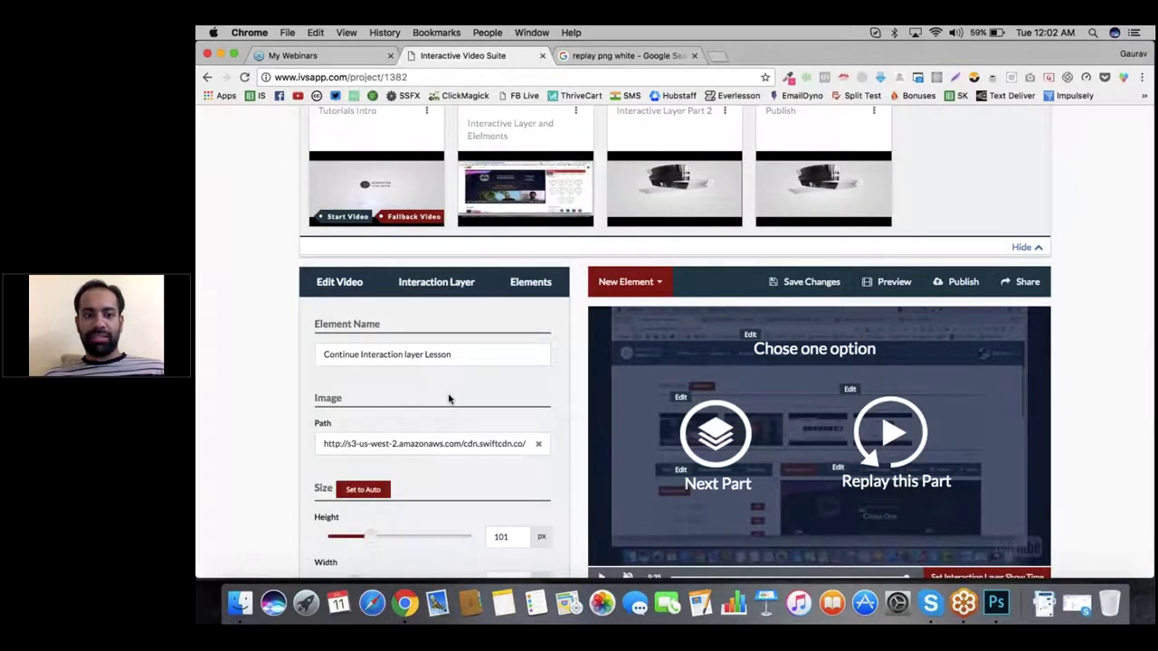
scroll(449, 399, "down", 1)
scroll(449, 399, "down", 5)
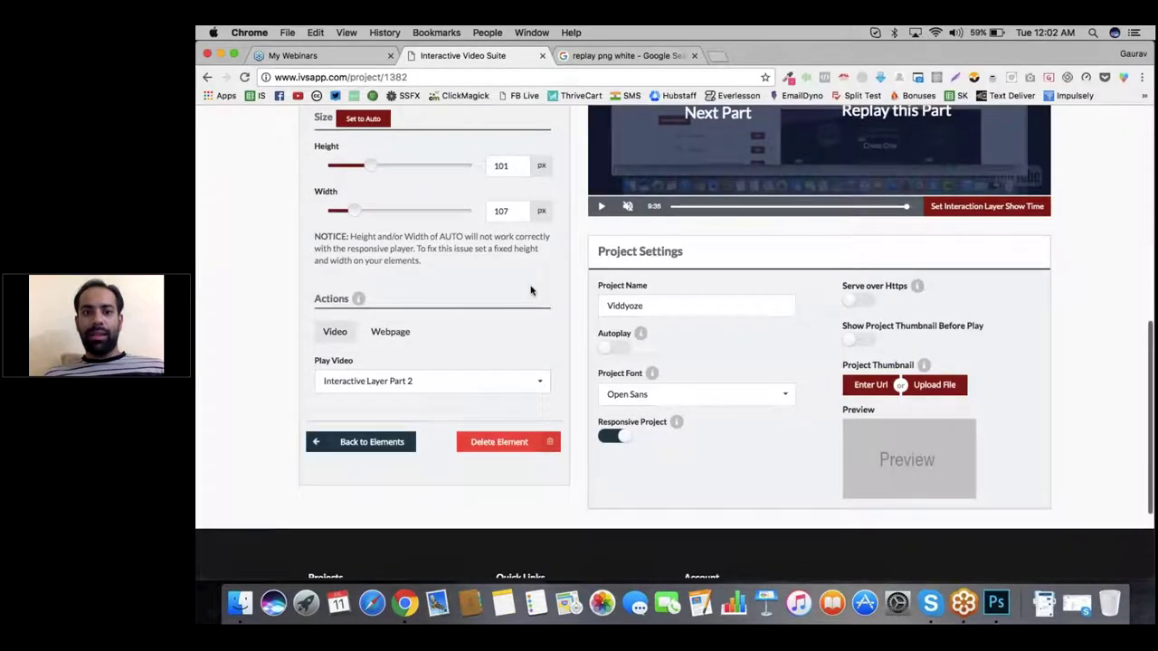
scroll(531, 290, "up", 4)
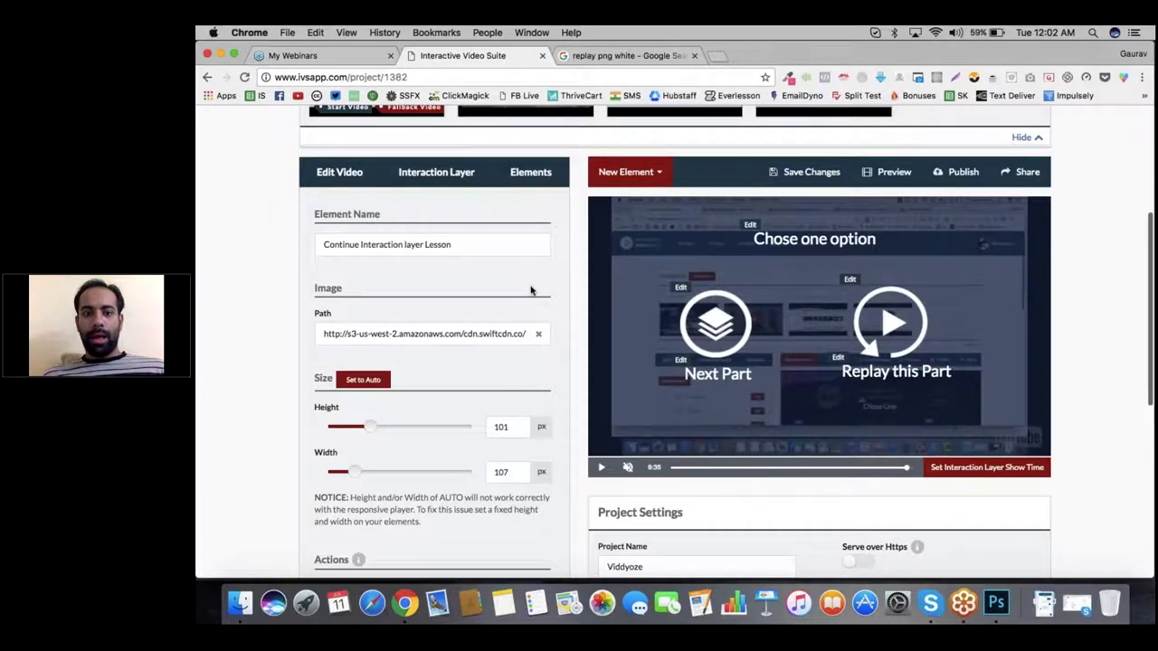
Set the Replay the Video image's Play Video option to Interactive Layer and Elements
left_click(352, 390)
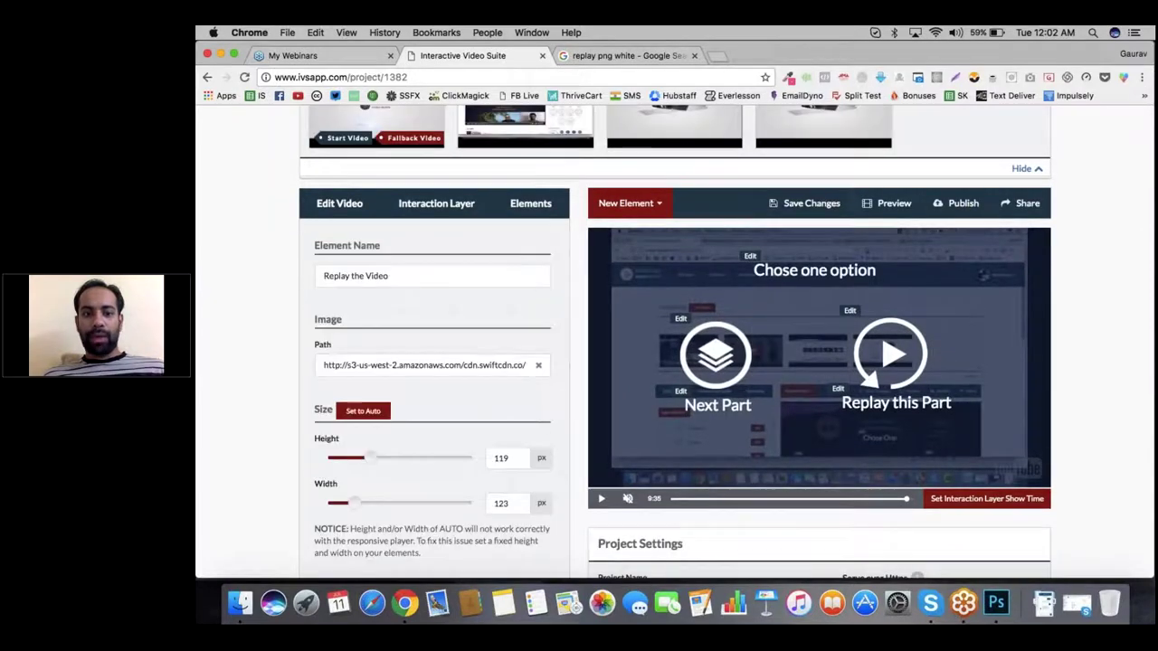
scroll(676, 332, "down", 2)
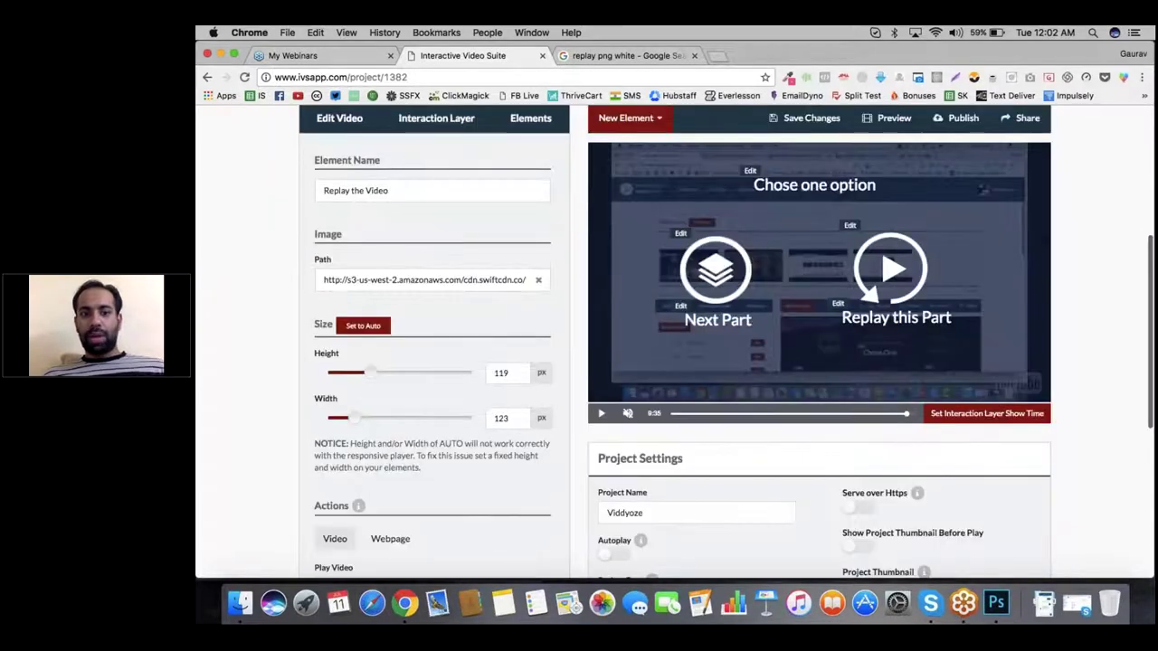
scroll(392, 362, "down", 4)
left_click(425, 405)
left_click(392, 335)
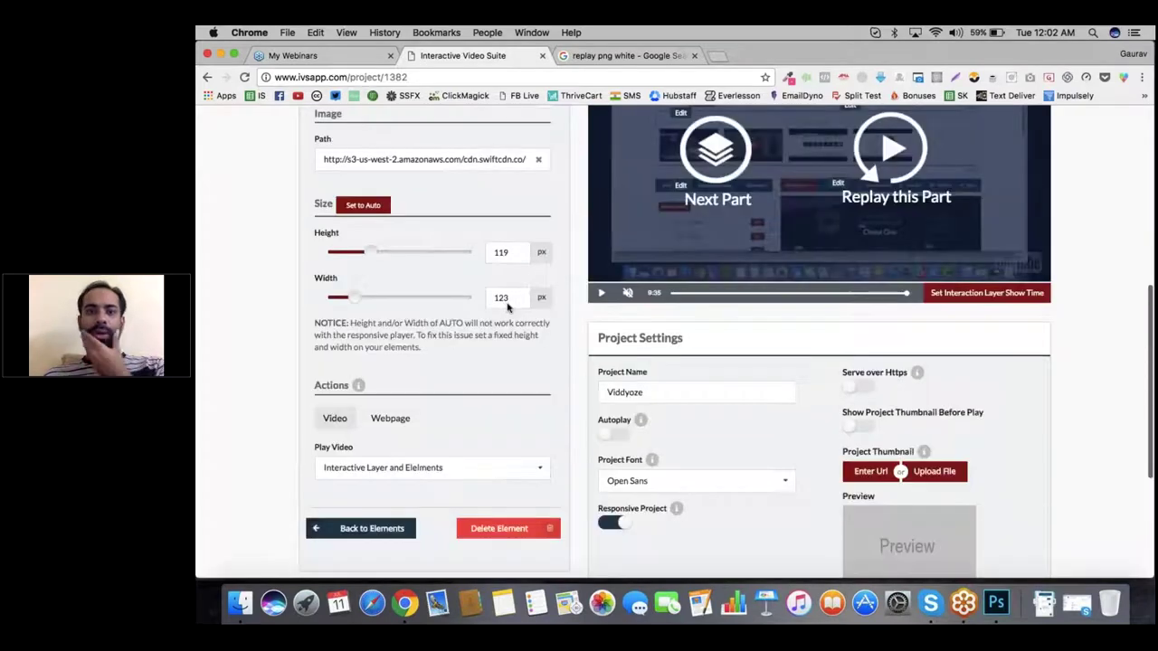
Open the Interactive Layer Part 2 video for editing
scroll(508, 309, "up", 6)
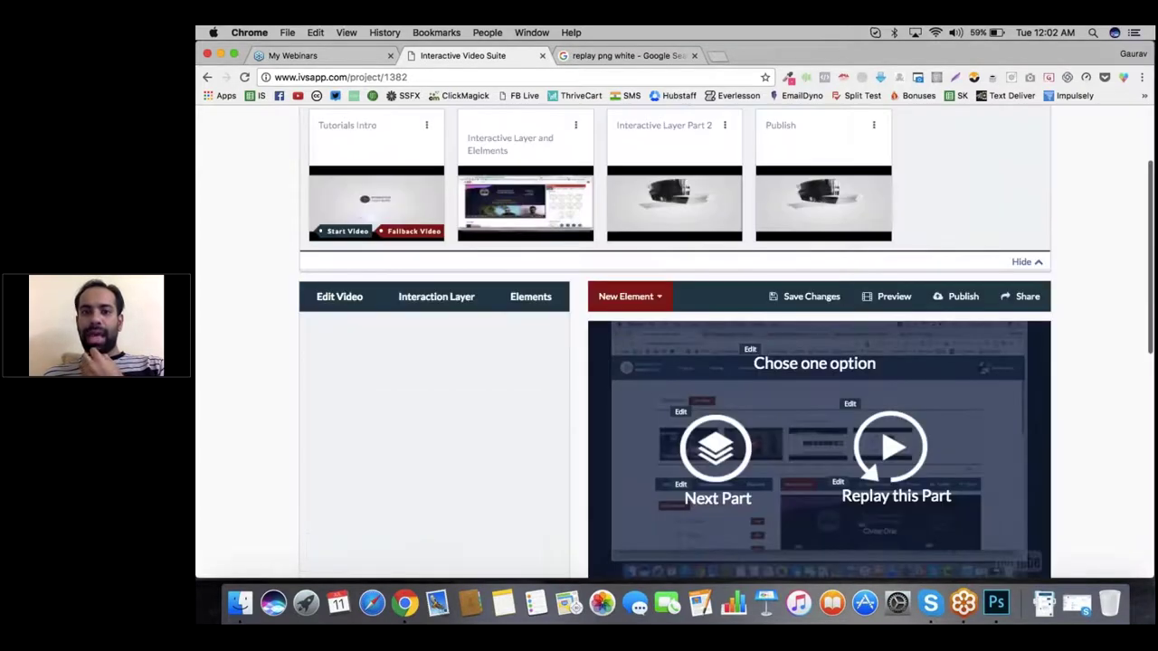
mouse_move(811, 198)
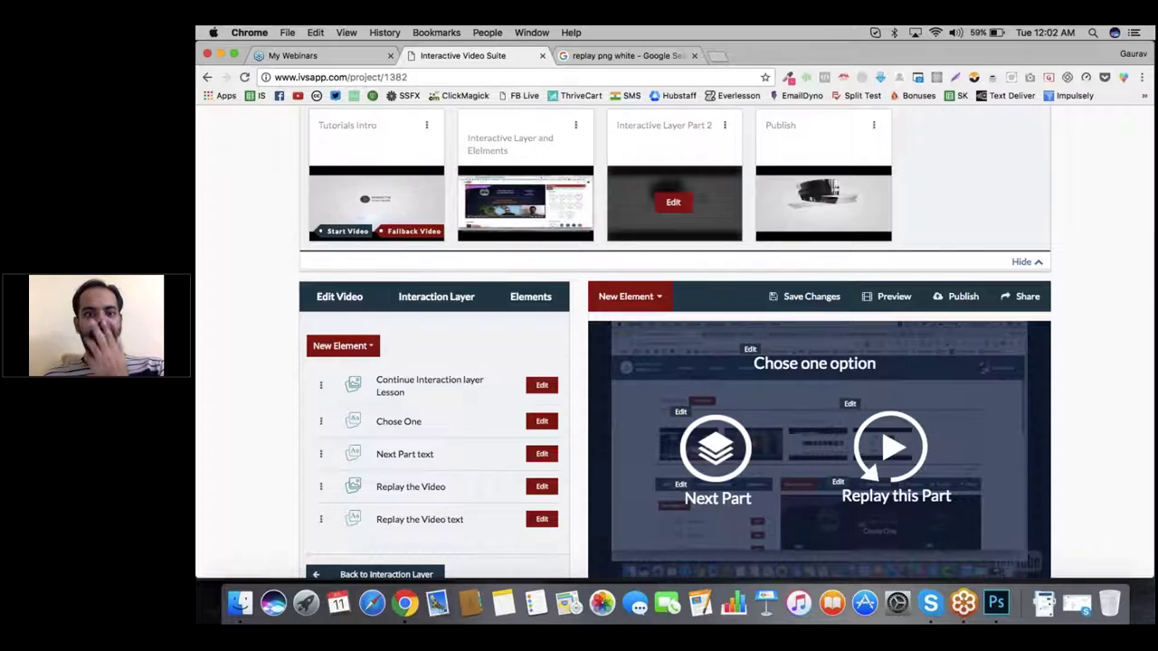
left_click(673, 202)
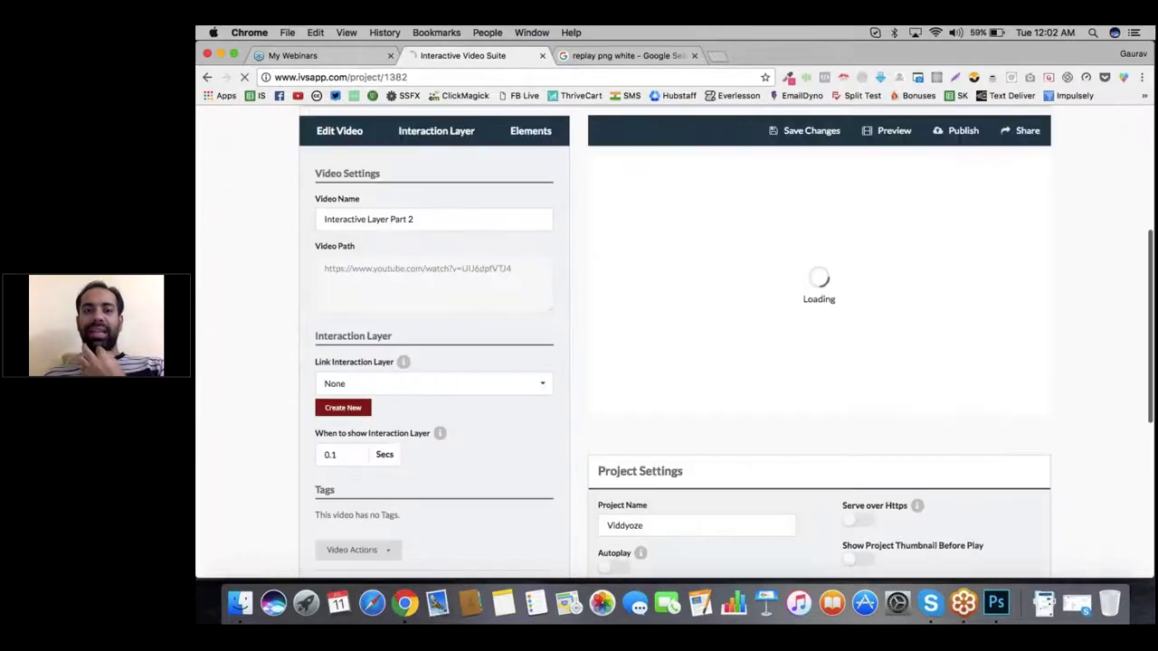
scroll(477, 276, "up", 1)
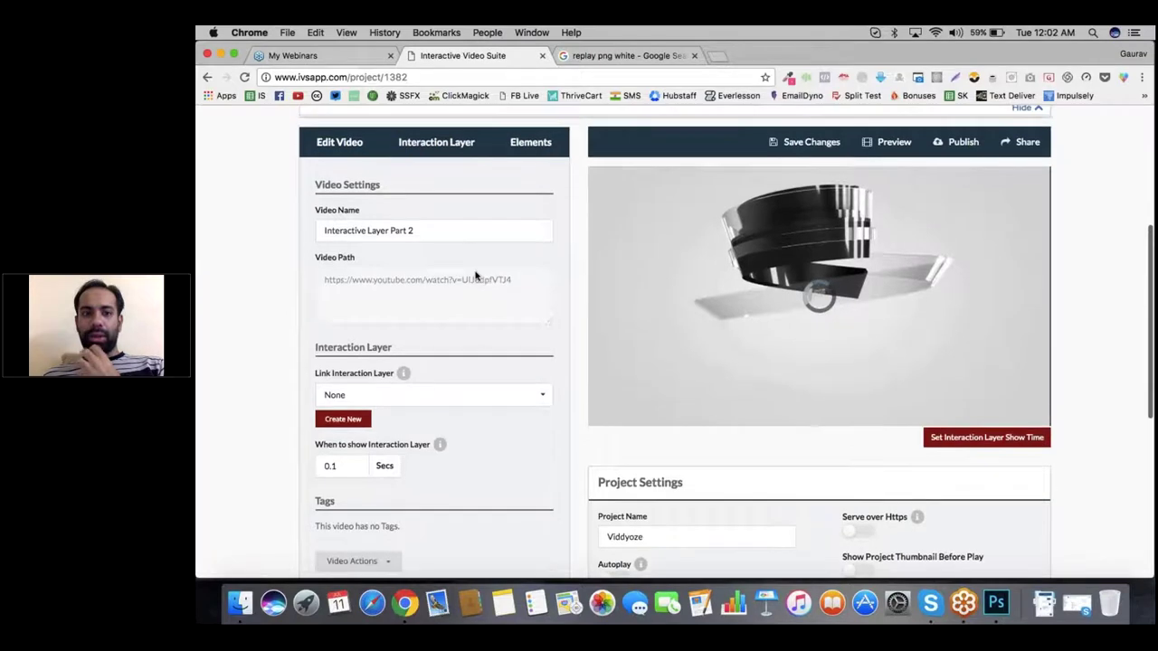
Reload the project page and open the Publish video's settings at its Video Name field
scroll(477, 276, "up", 3)
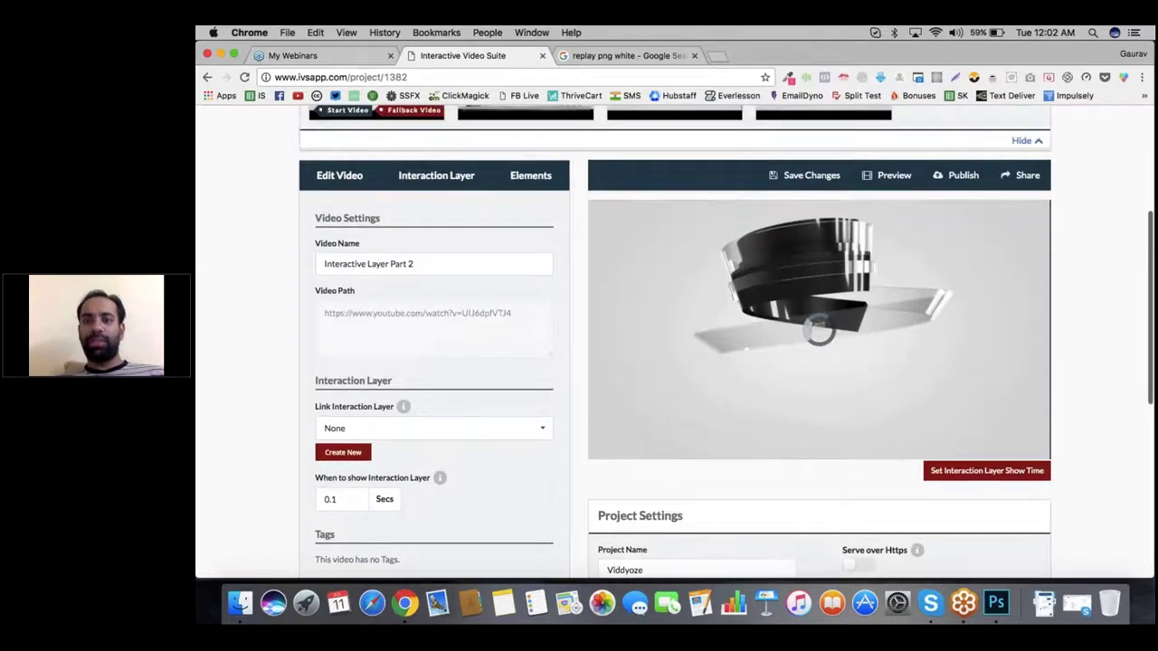
scroll(477, 275, "up", 5)
key("super+r")
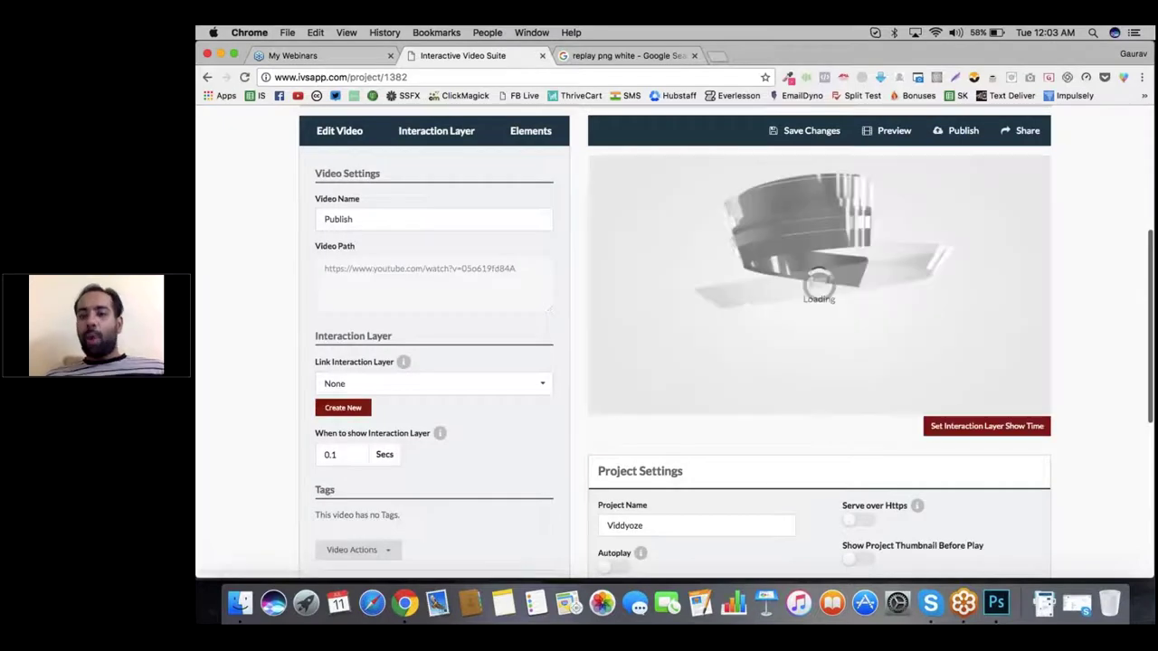
scroll(674, 344, "up", 2)
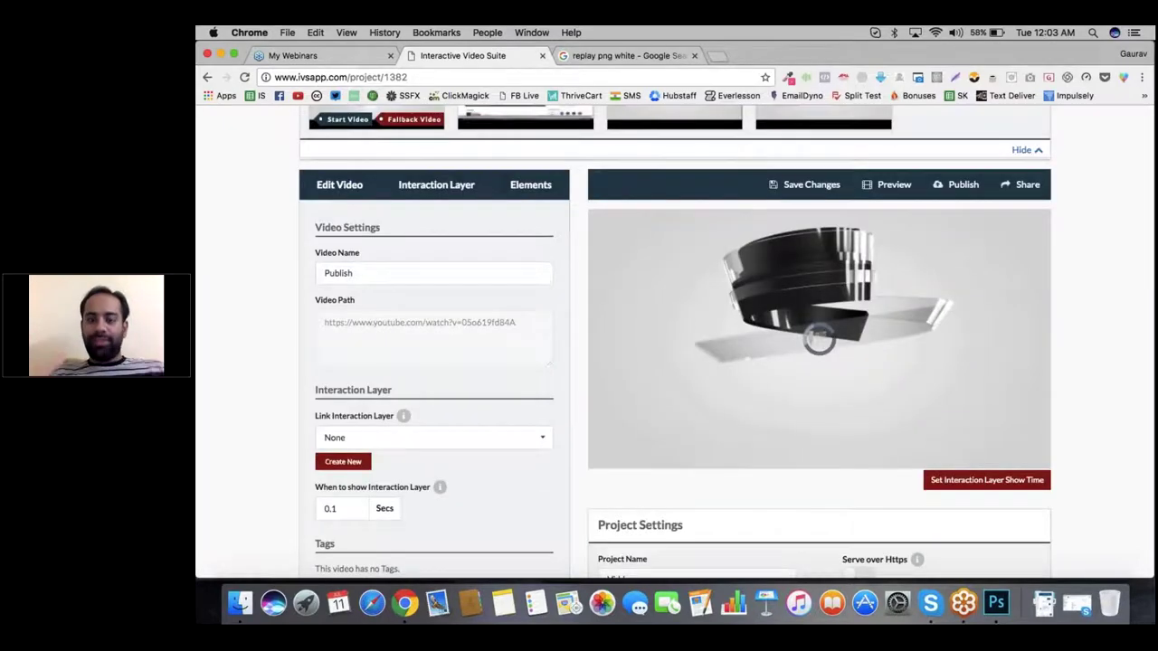
scroll(675, 341, "up", 3)
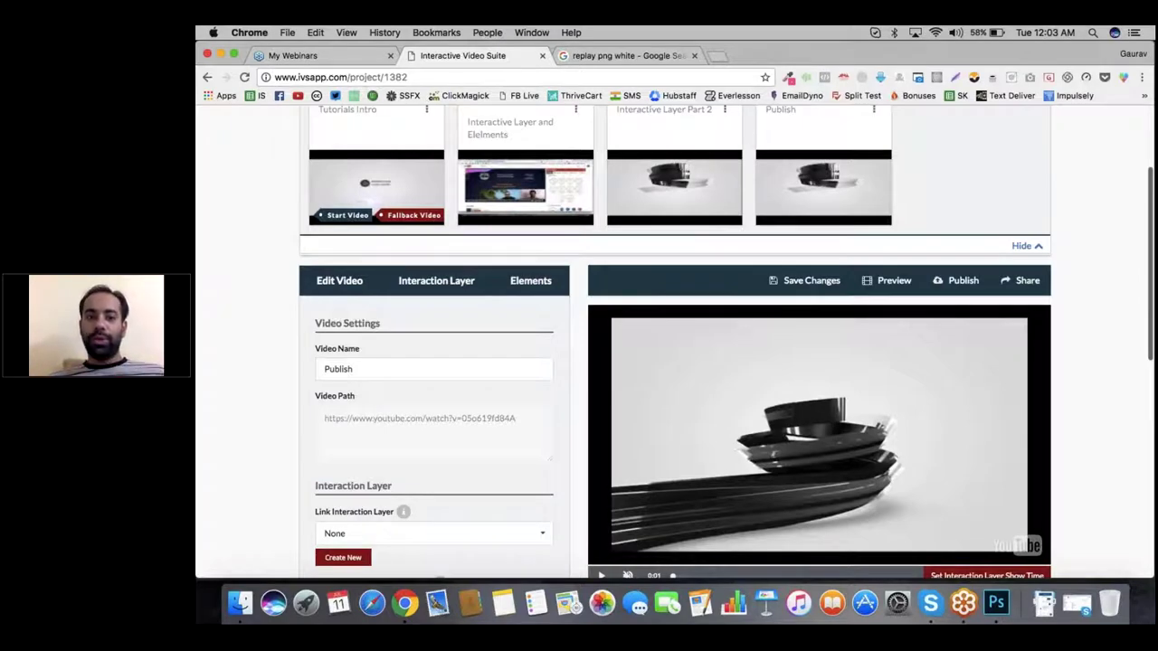
left_click(433, 365)
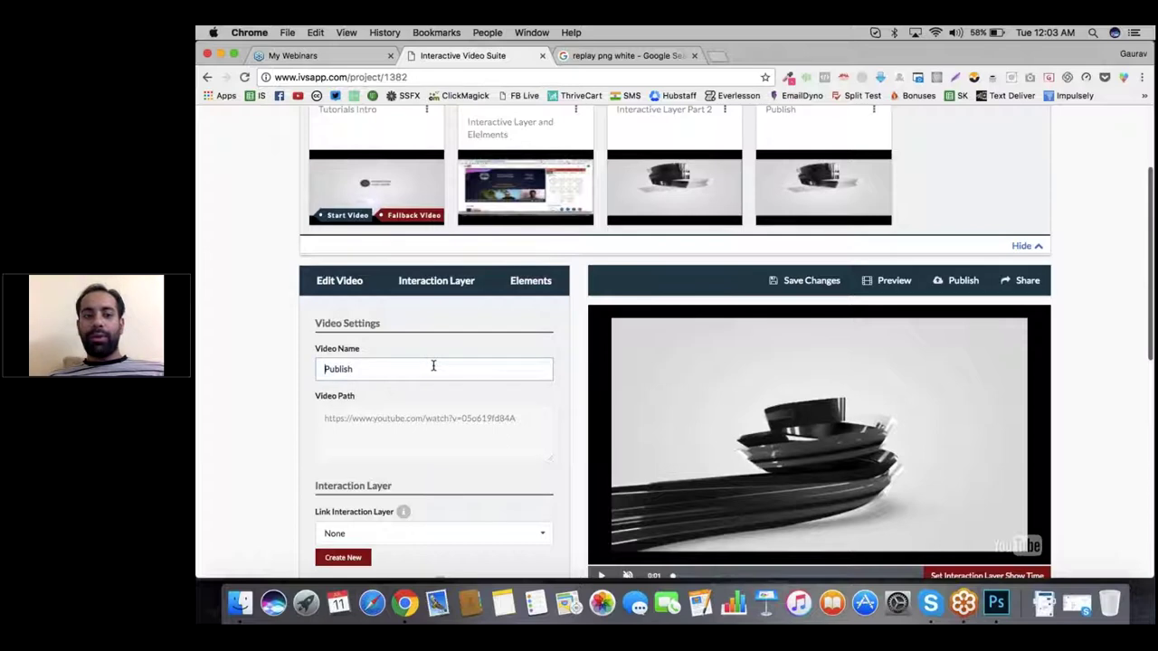
scroll(433, 366, "down", 1)
scroll(676, 341, "down", 3)
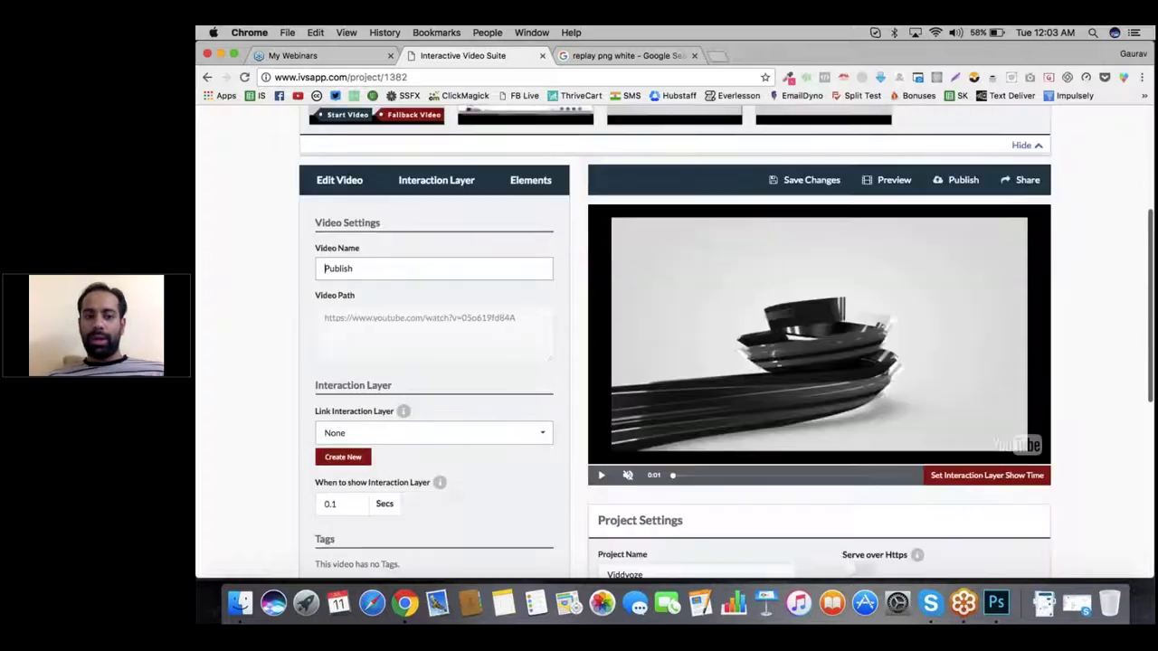
Create a new interaction layer named 'Upsell my Masterclass'
left_click(435, 256)
type("Upsell my")
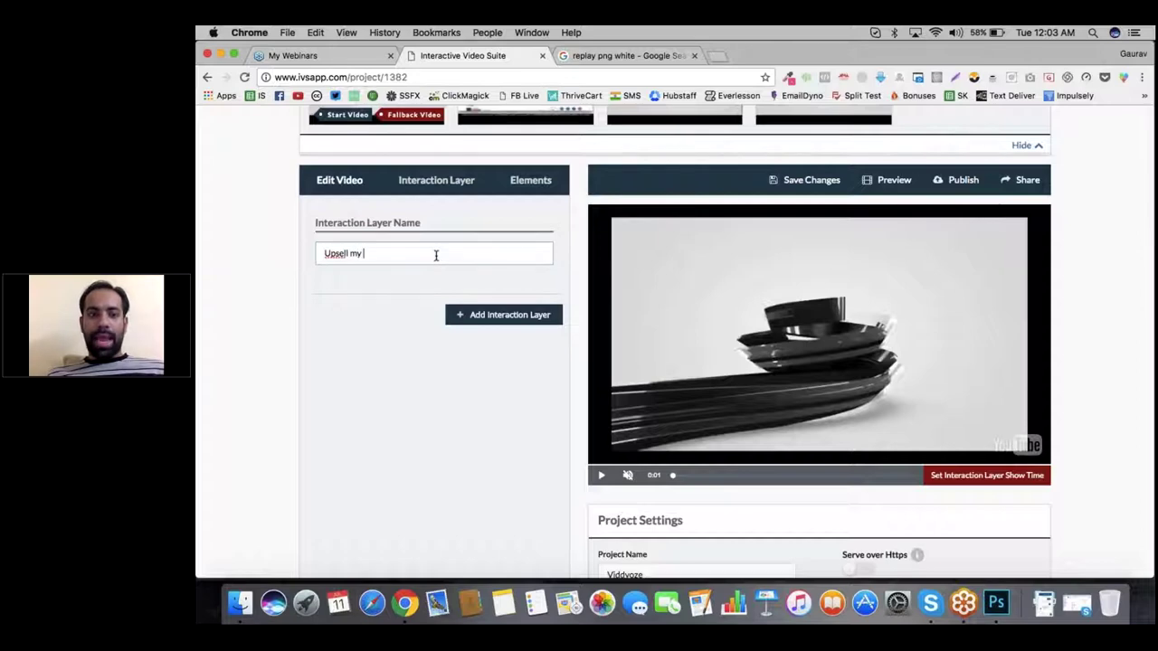
type(" Masterclas")
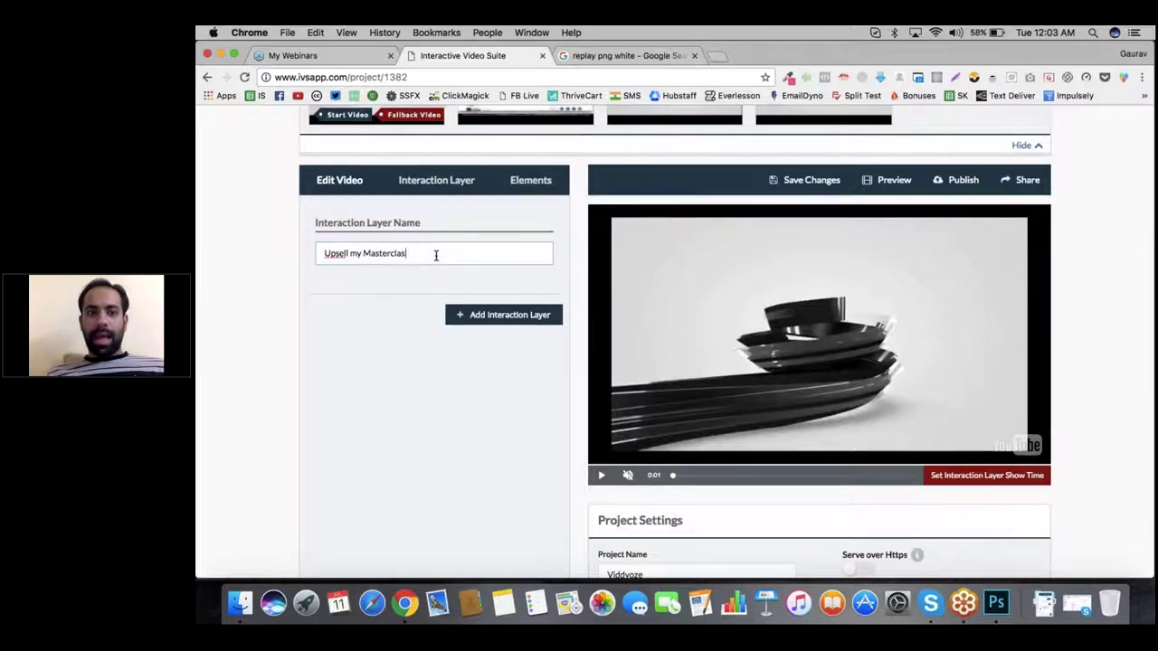
type("s")
left_click(504, 316)
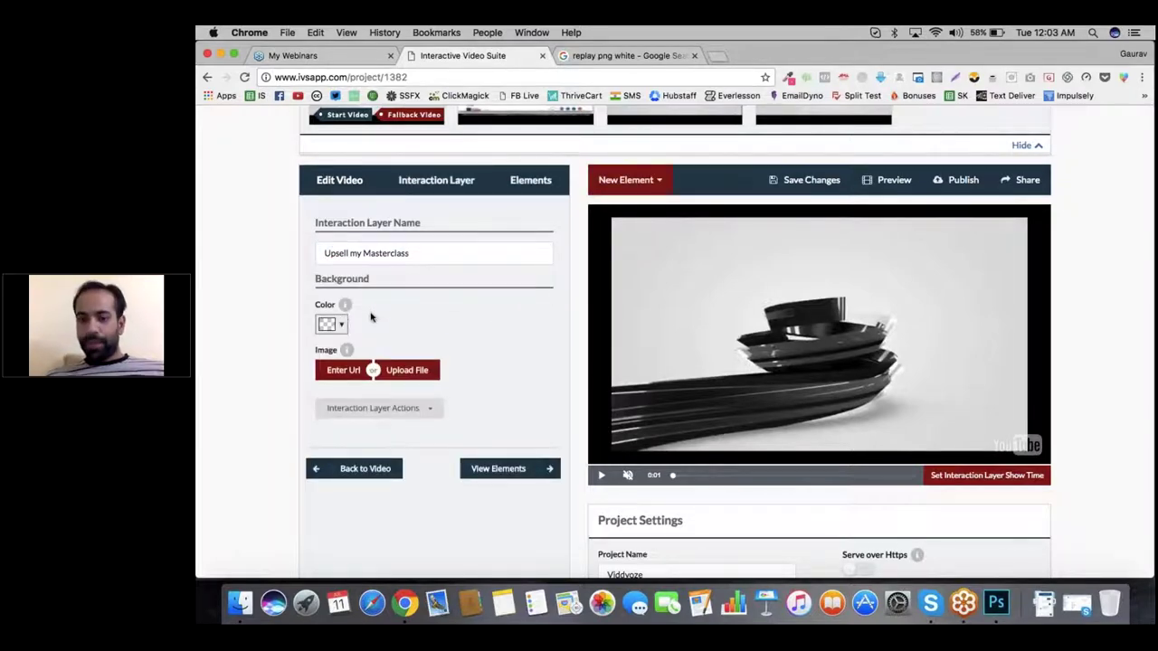
Give the layer a translucent dark blue background by picking blue and raising the alpha
left_click(329, 324)
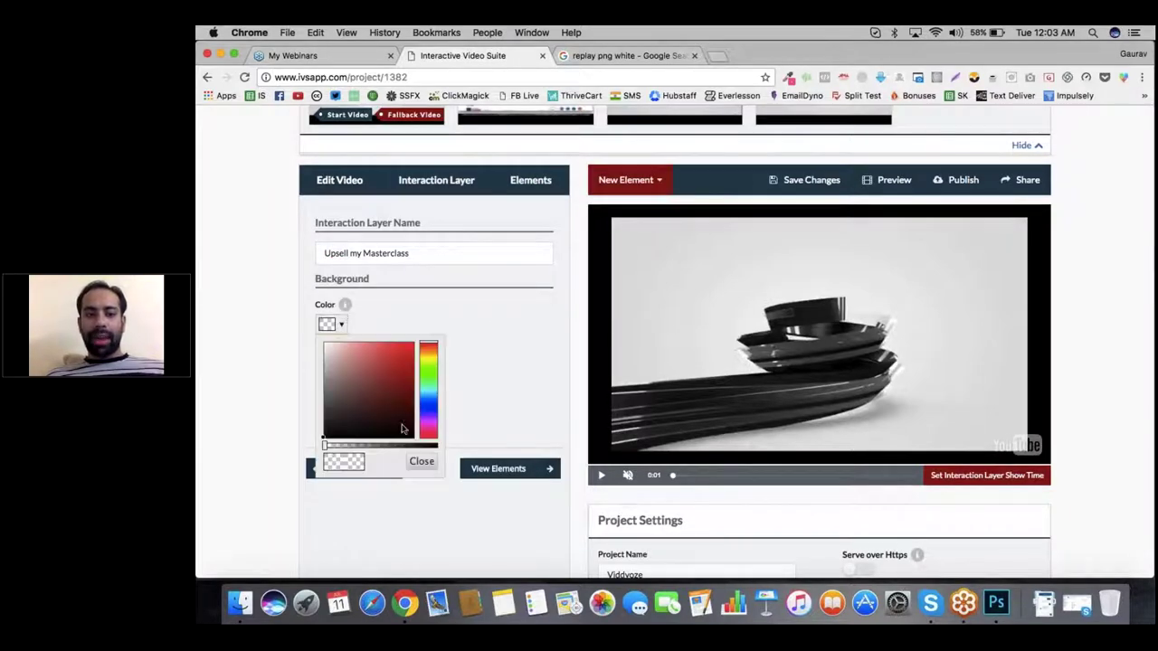
left_click(432, 409)
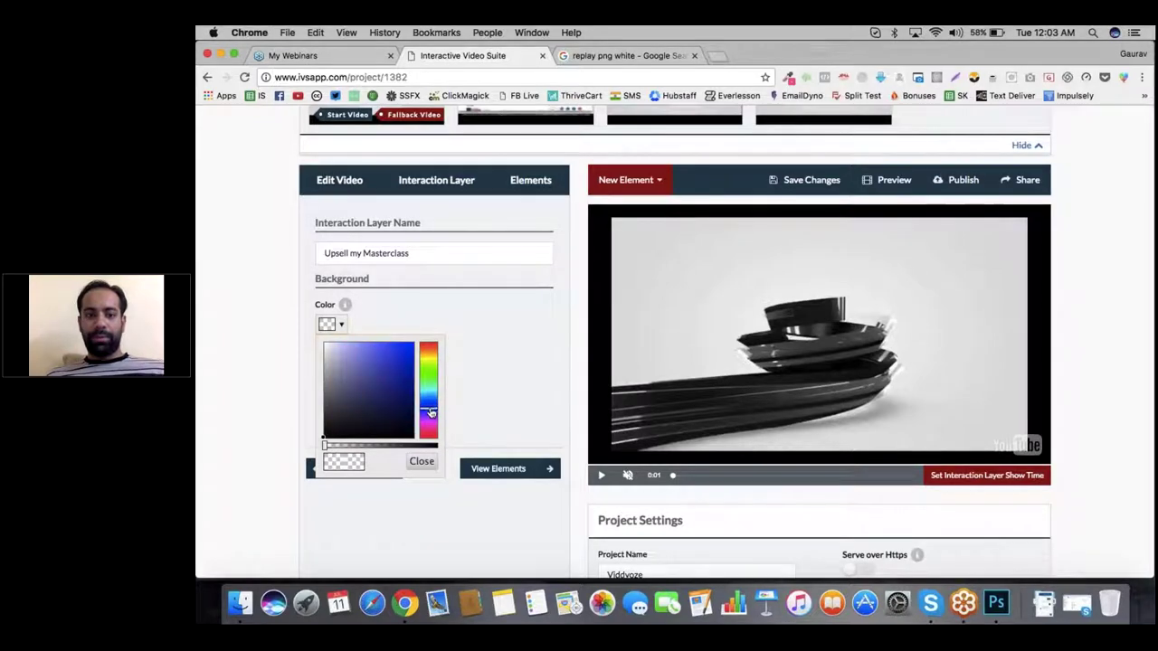
left_click(431, 404)
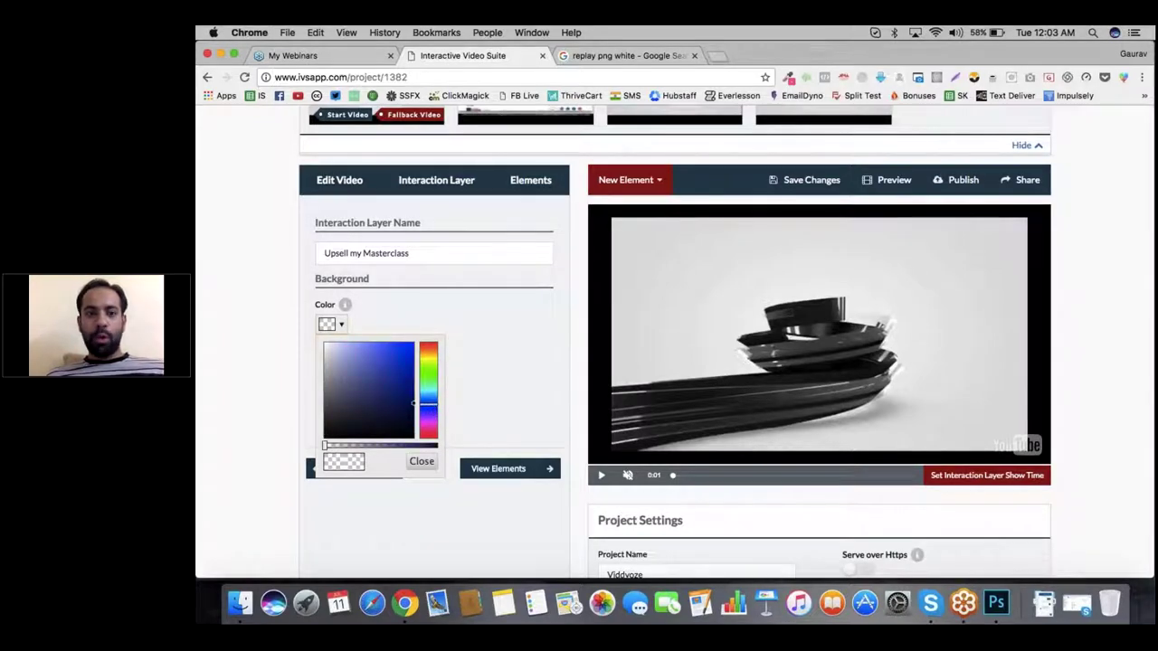
left_click(328, 446)
left_click_drag(327, 446, 404, 446)
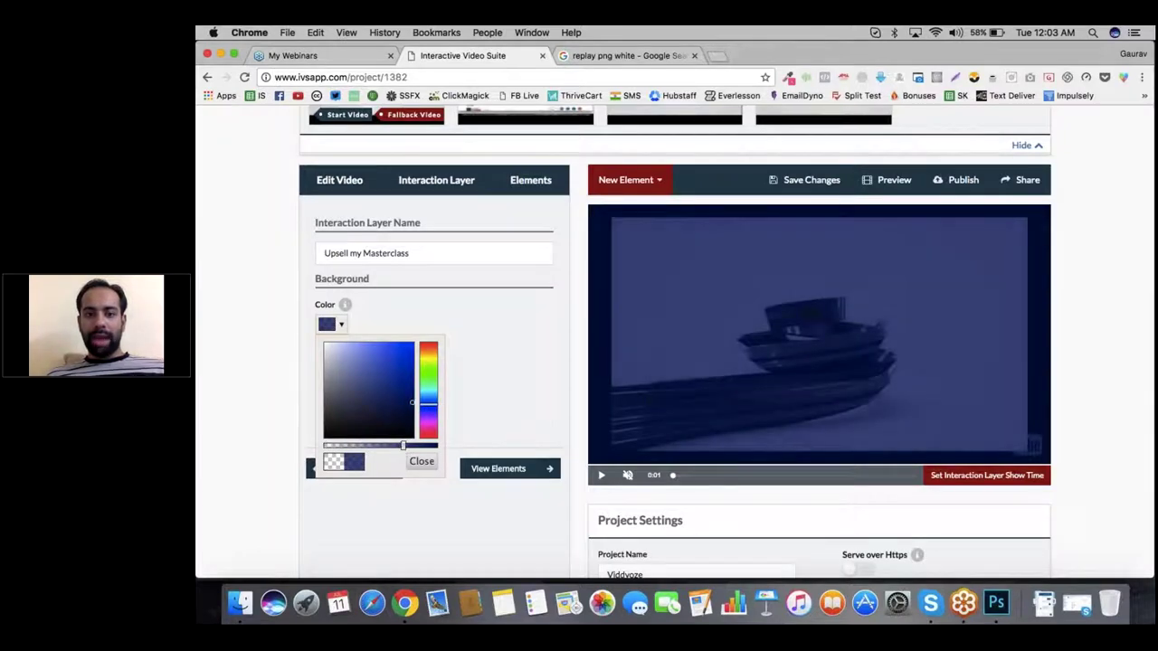
left_click_drag(432, 408, 432, 406)
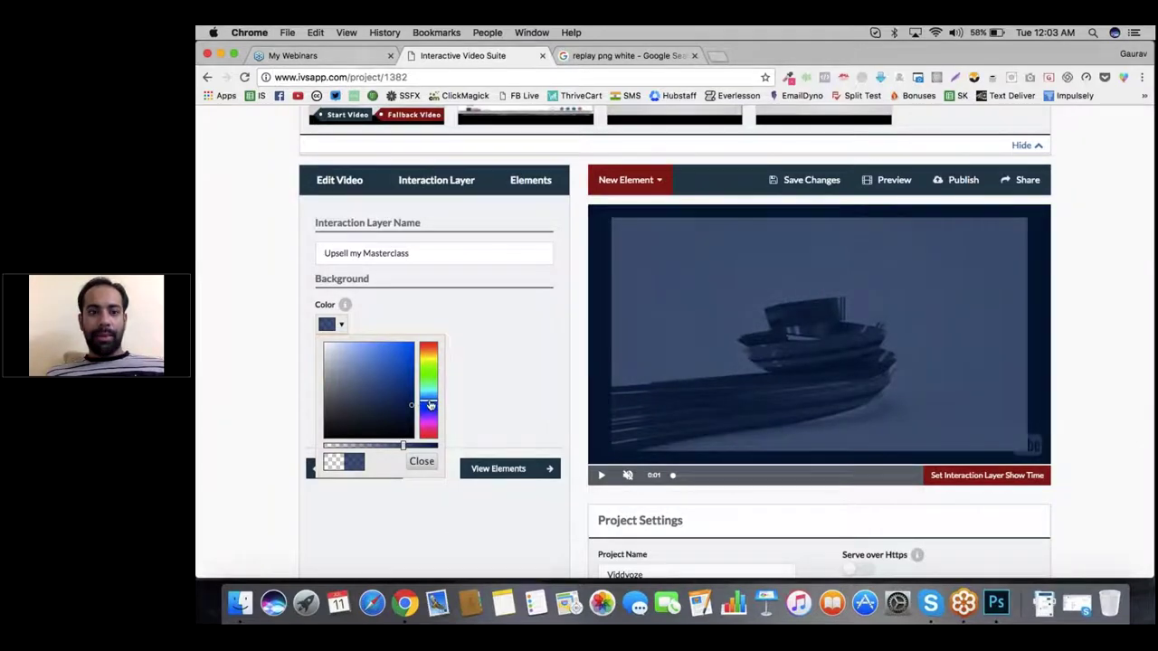
left_click(495, 377)
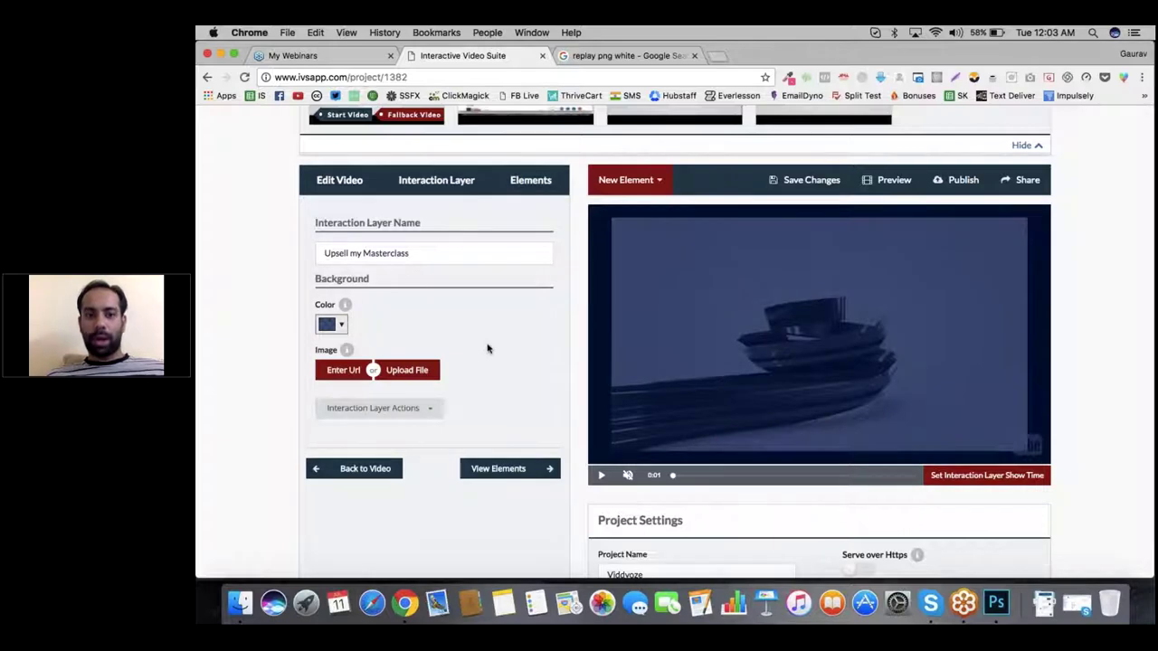
Add a text element to the upsell layer and name it 'Upsell Te'
left_click(525, 190)
left_click(342, 229)
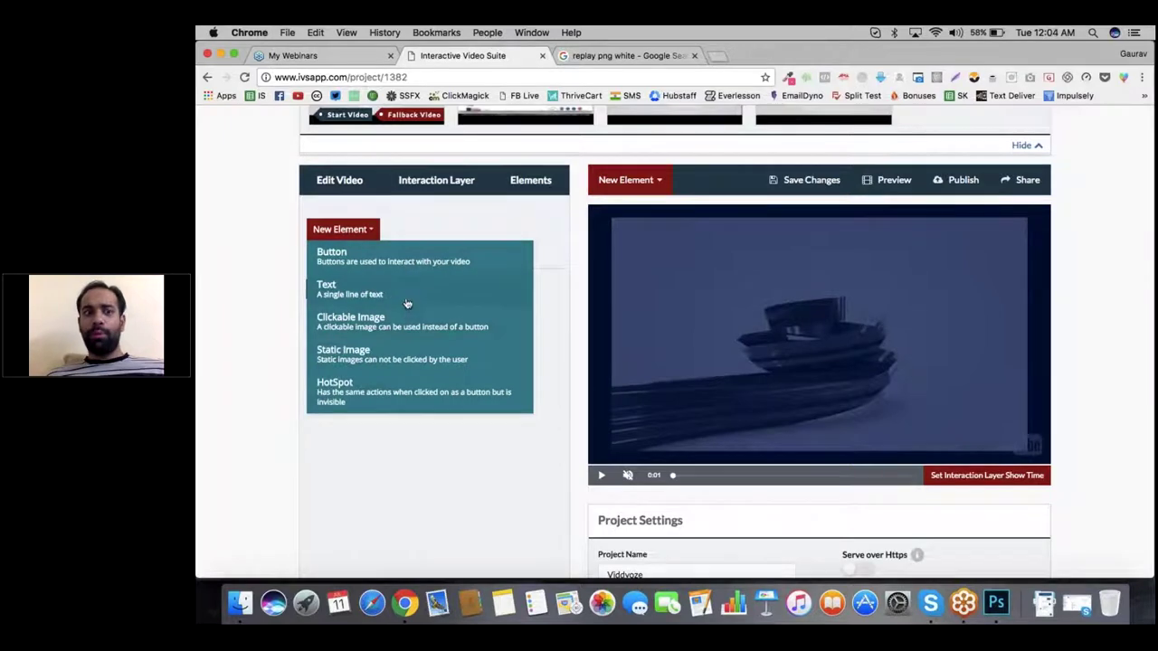
left_click(407, 303)
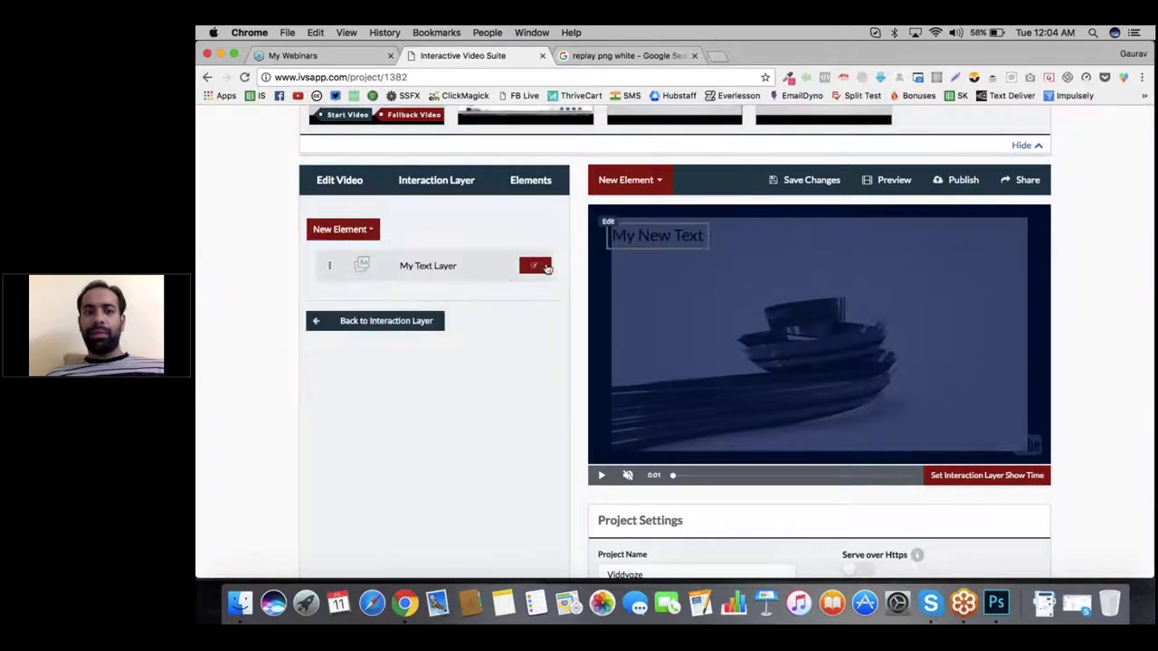
left_click(536, 266)
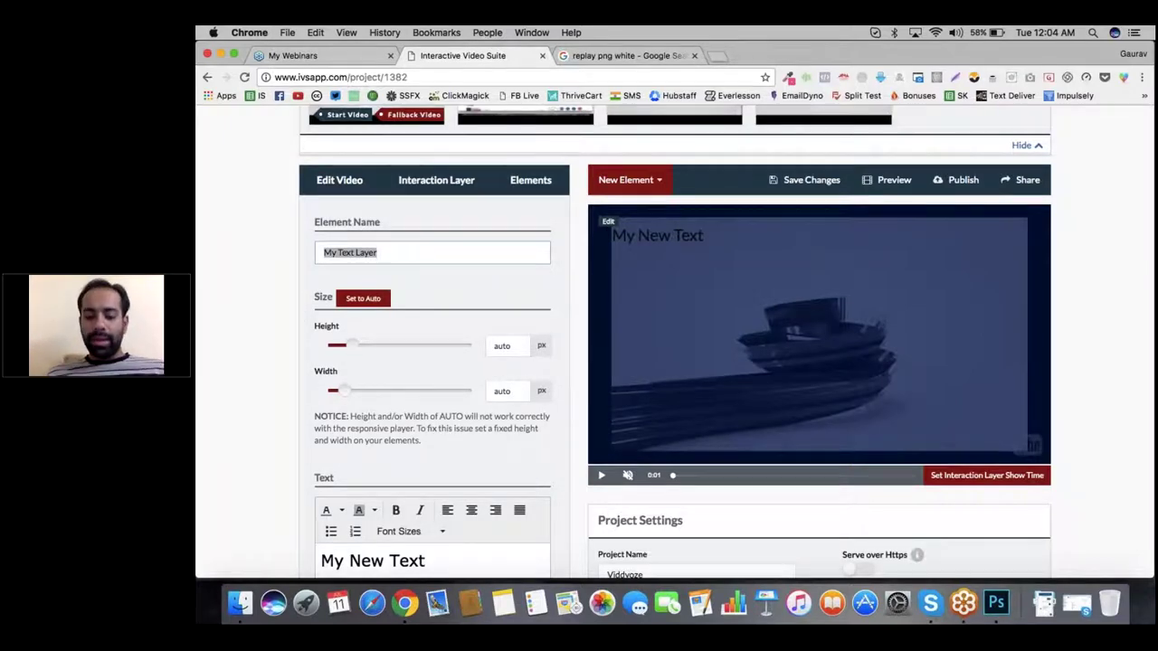
type("Upsell Text")
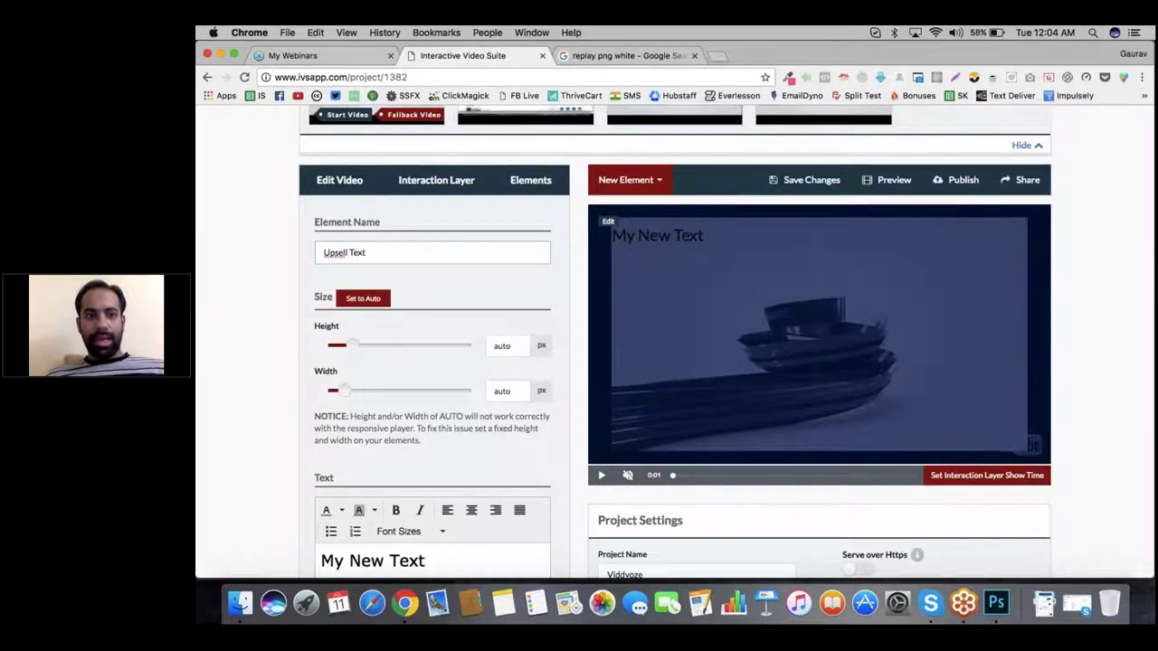
Replace the placeholder with 'Would you like to take IVS powers to next Level?'
scroll(441, 543, "down", 2)
triple_click(441, 503)
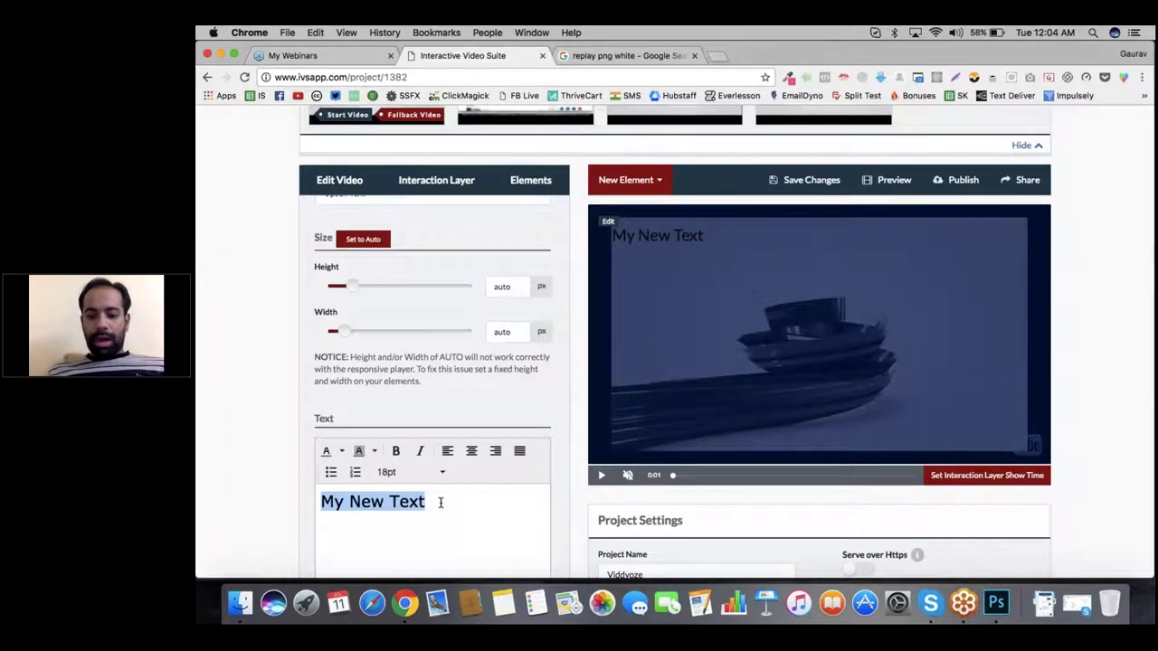
type("Would you ")
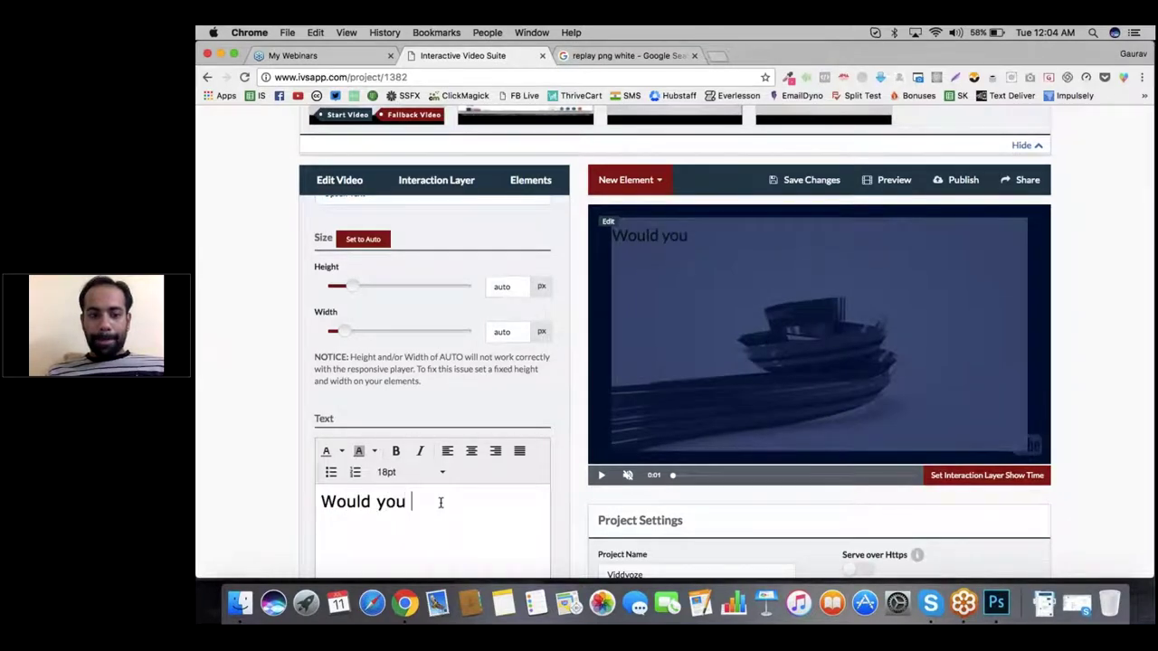
type("like to")
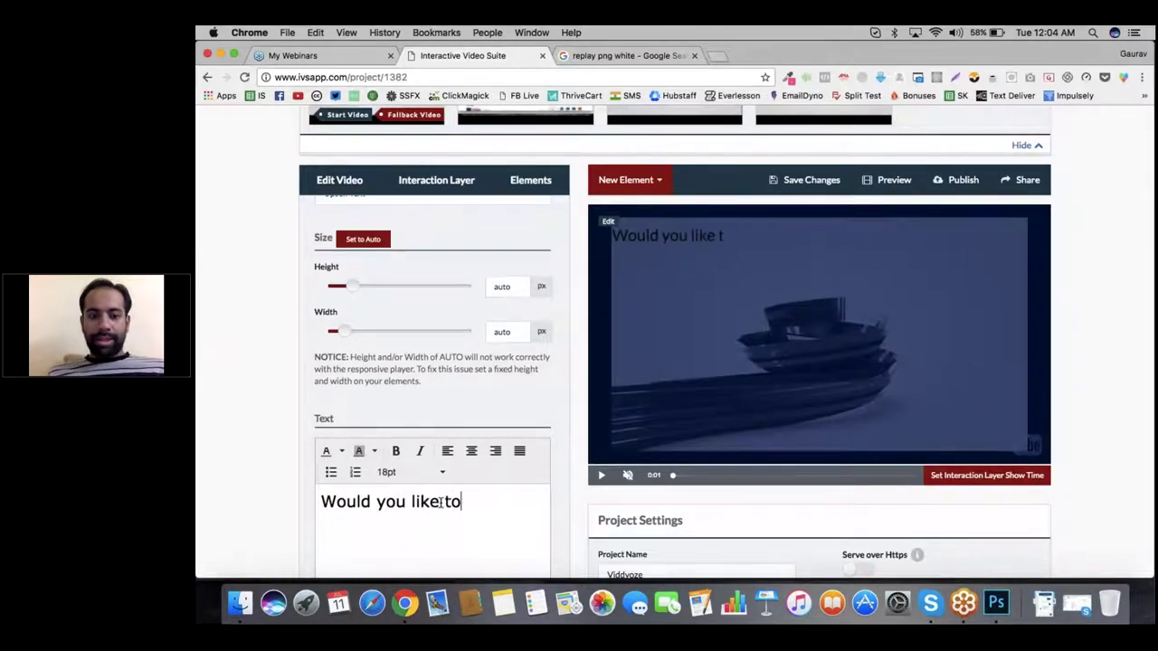
type(" take IVS power")
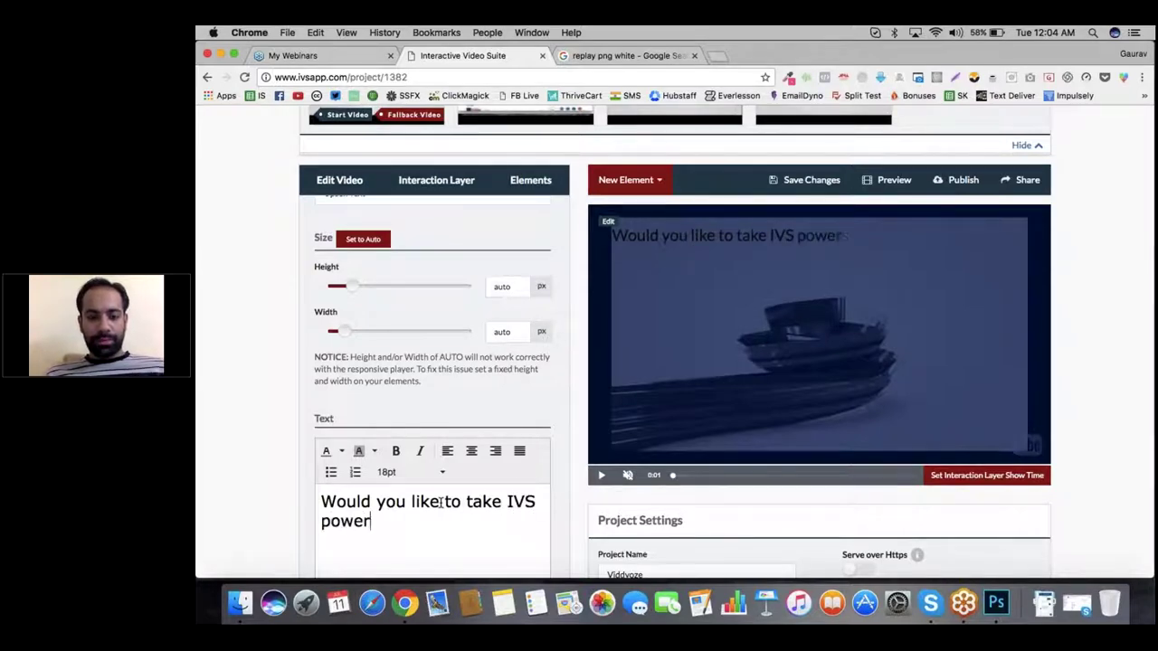
type("s to next Le")
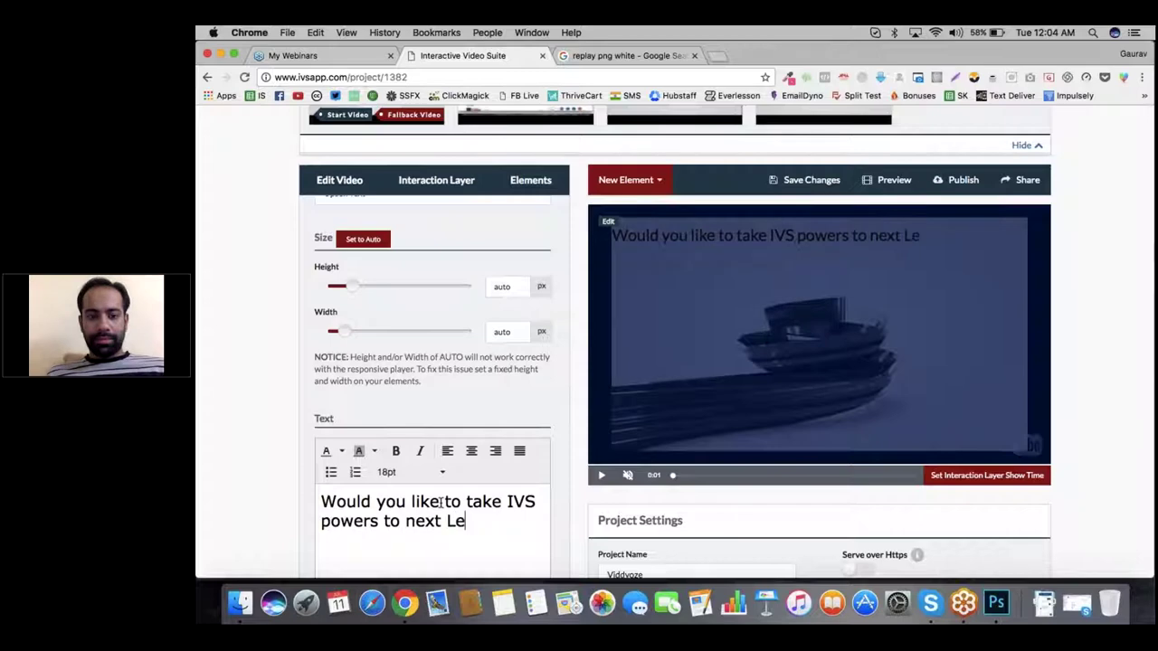
type("vel?")
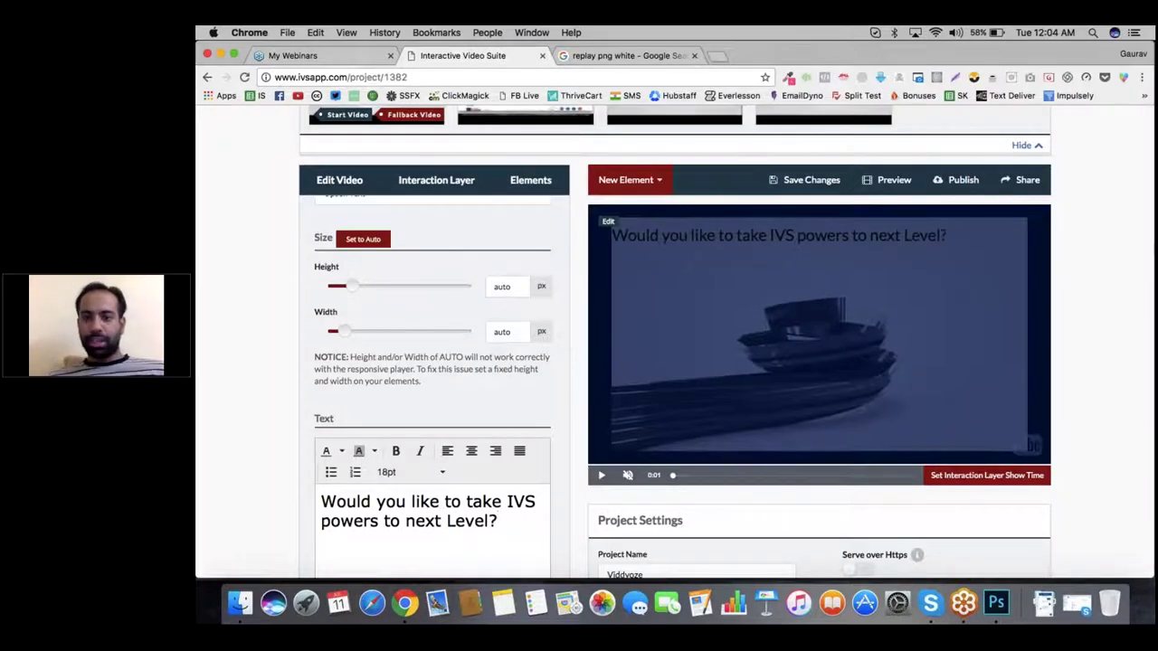
Break the question after 'take', centre-align it and colour it white
left_click(507, 501)
key("Return")
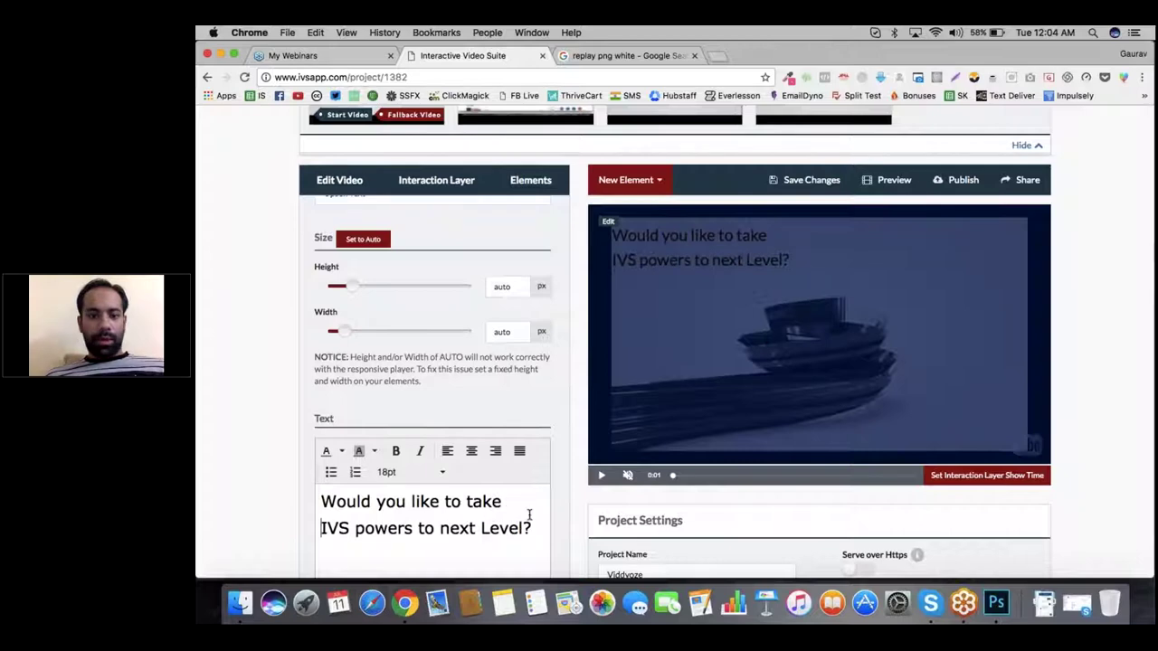
left_click_drag(532, 527, 284, 490)
left_click(471, 451)
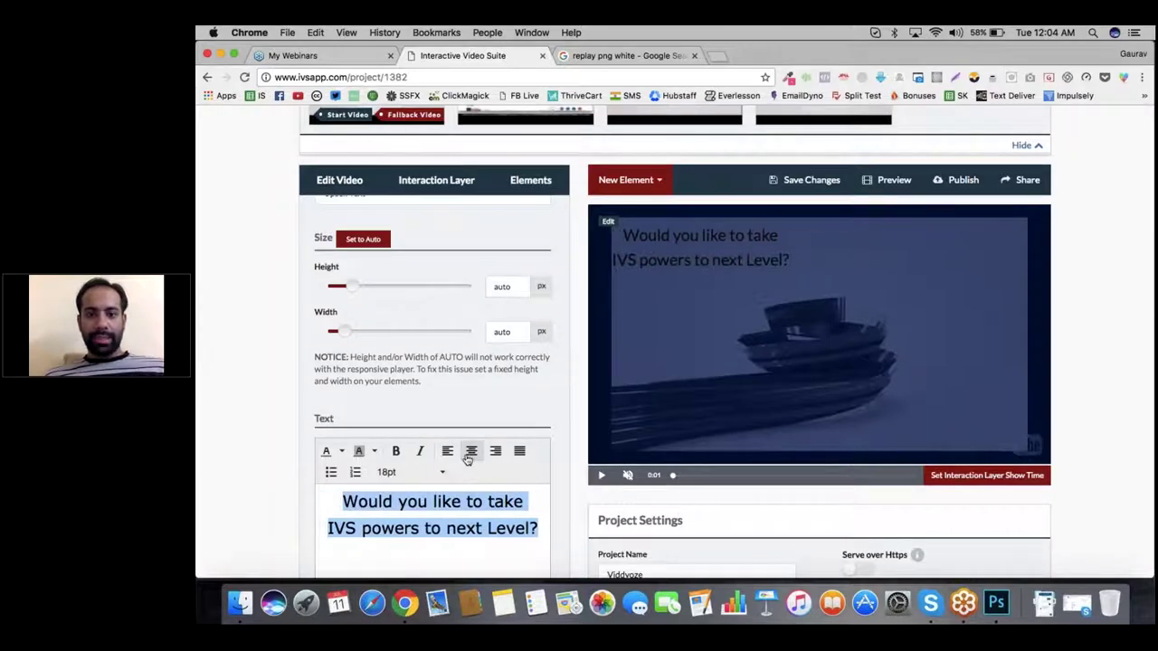
left_click(374, 451)
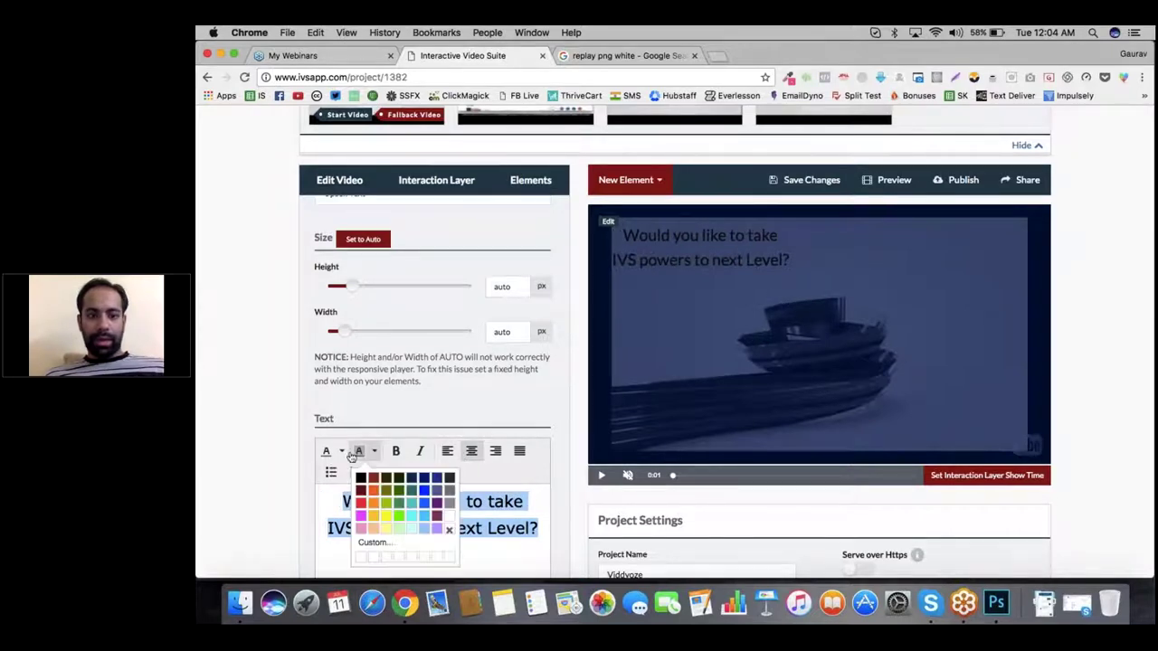
left_click(341, 450)
left_click(373, 547)
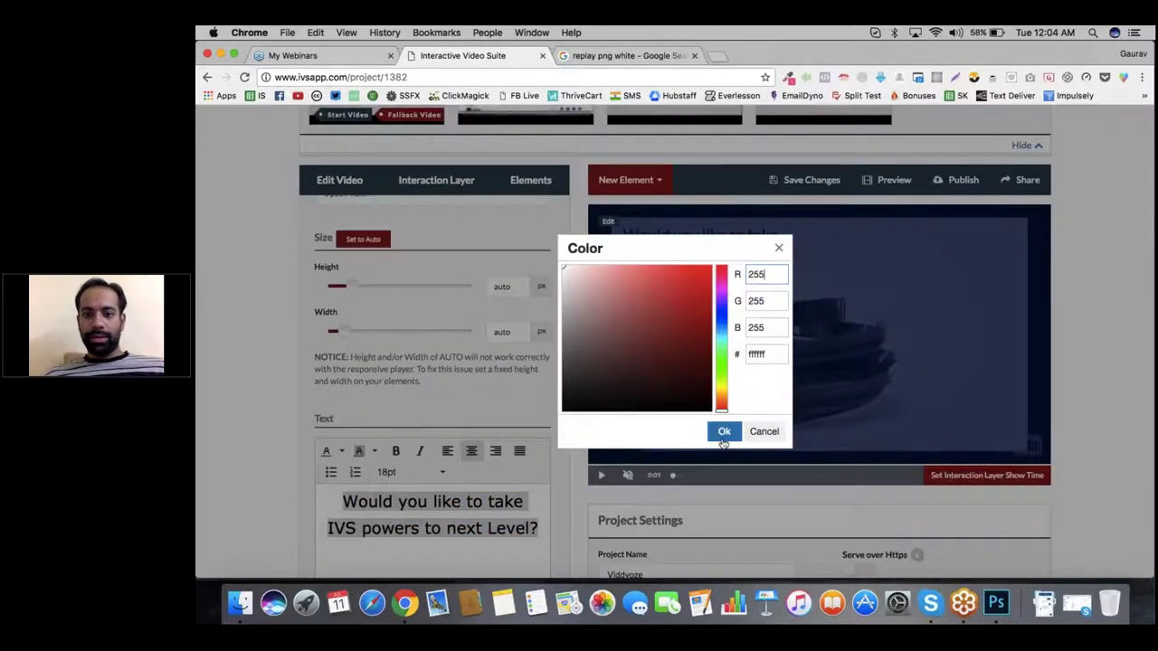
left_click(724, 431)
Move the question text to the centre of the video
left_click_drag(717, 242, 837, 272)
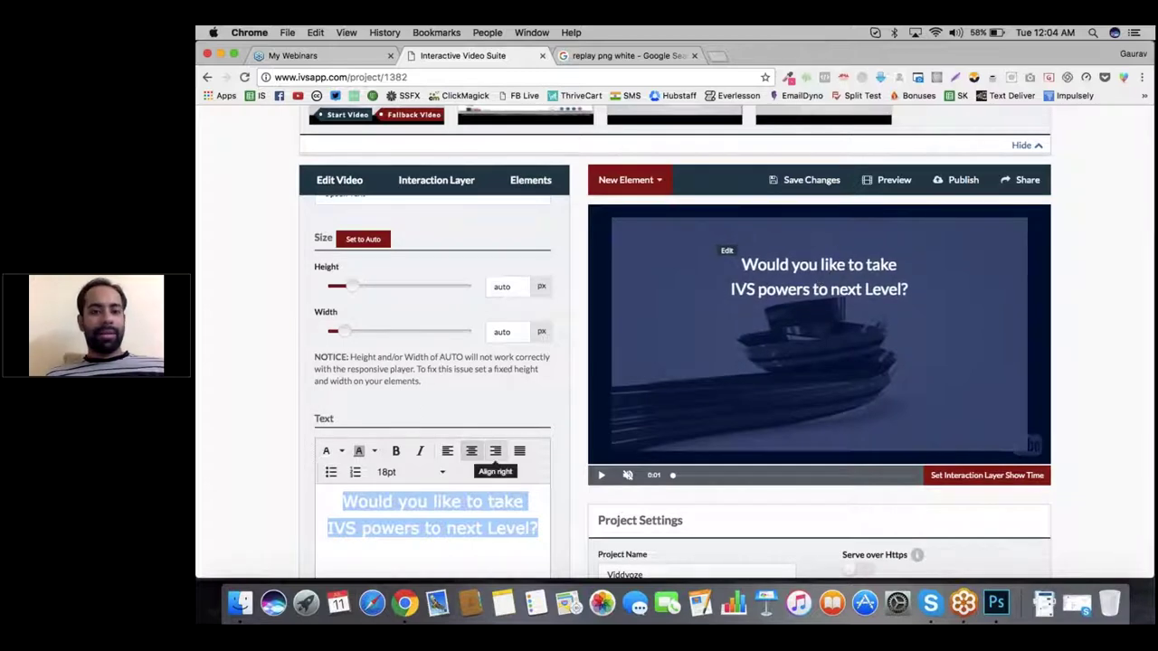
scroll(496, 459, "down", 3)
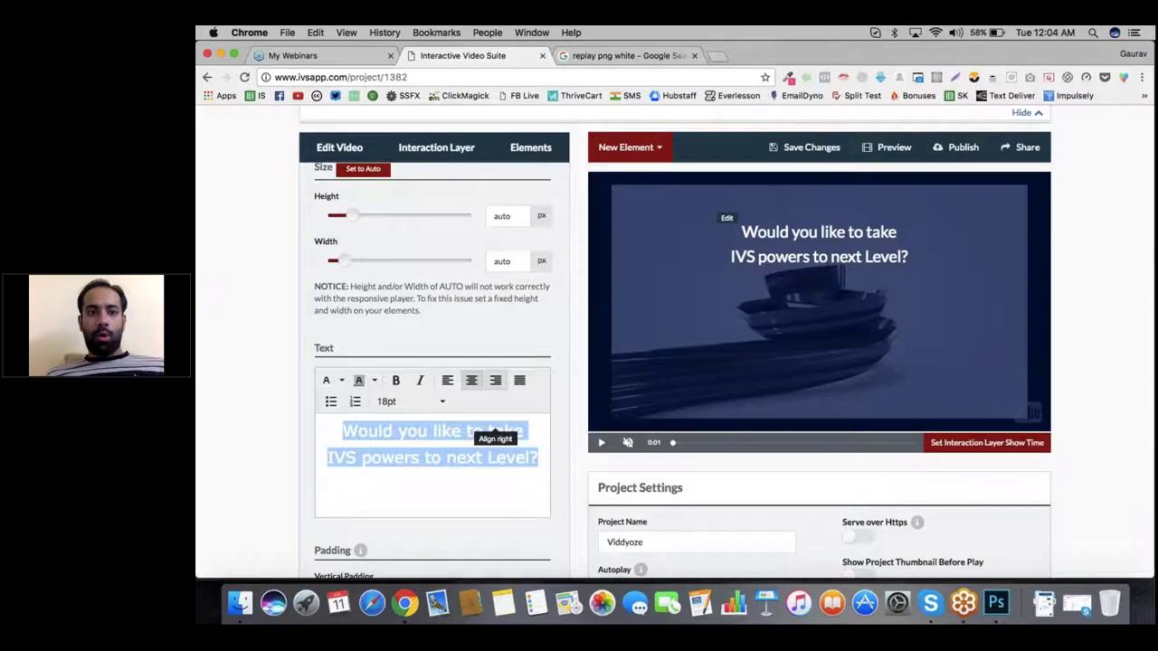
scroll(495, 435, "down", 3)
scroll(453, 264, "down", 3)
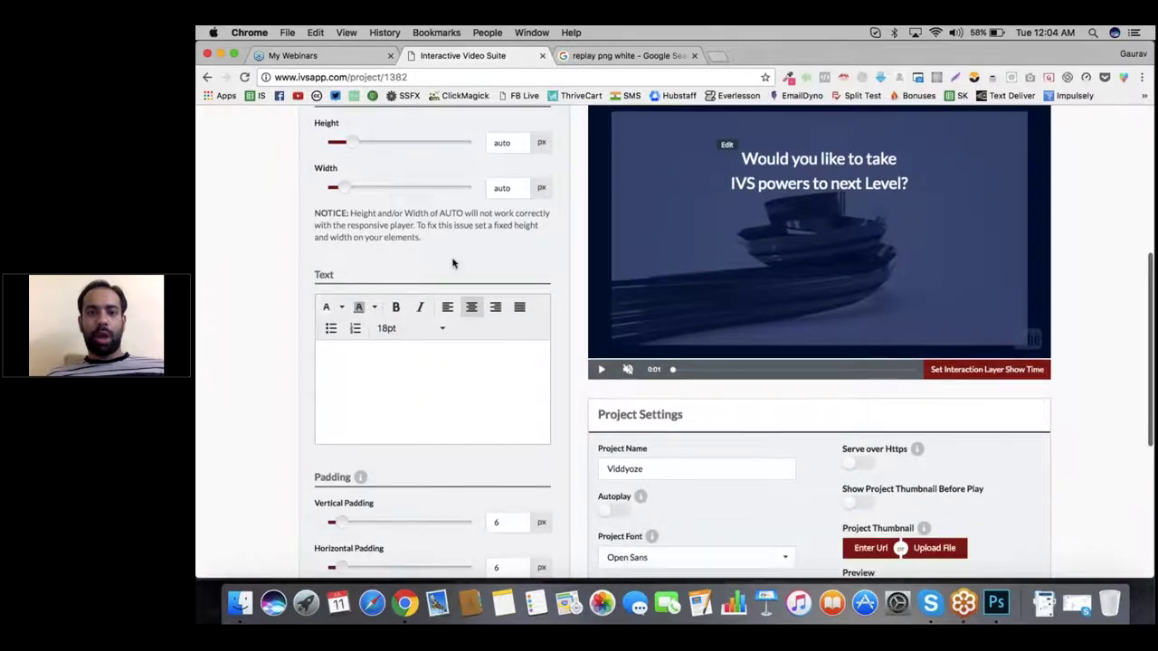
scroll(454, 266, "down", 5)
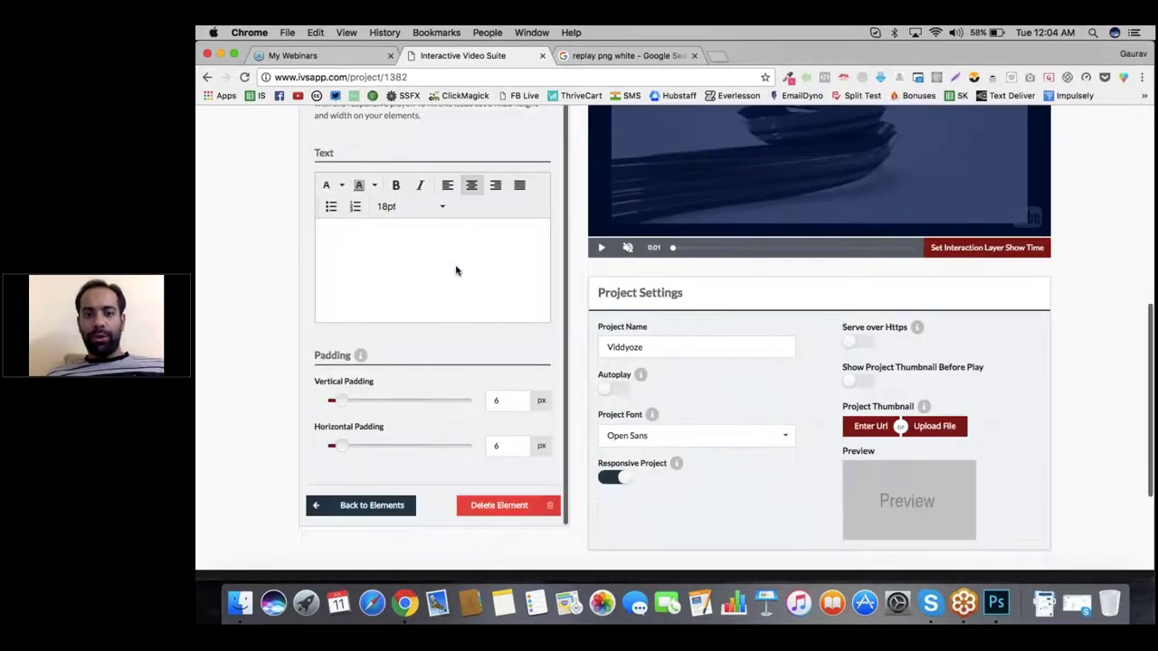
scroll(456, 271, "up", 10)
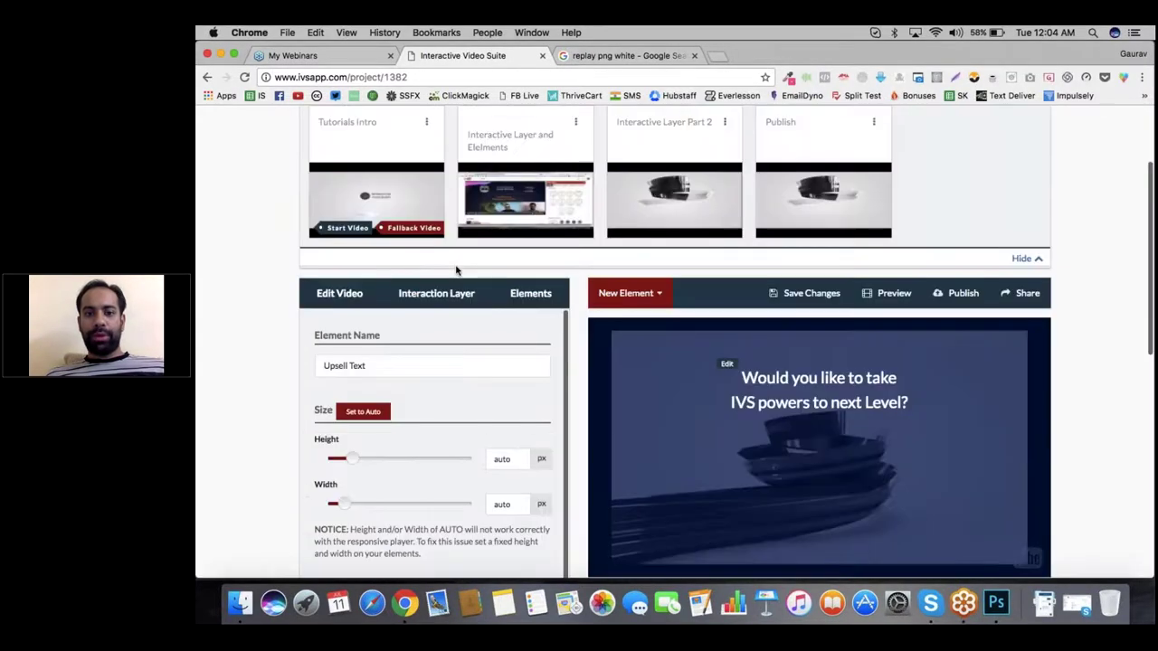
Open My Button Layer's settings and rename the element 'Upgrade Butto'
left_click(536, 302)
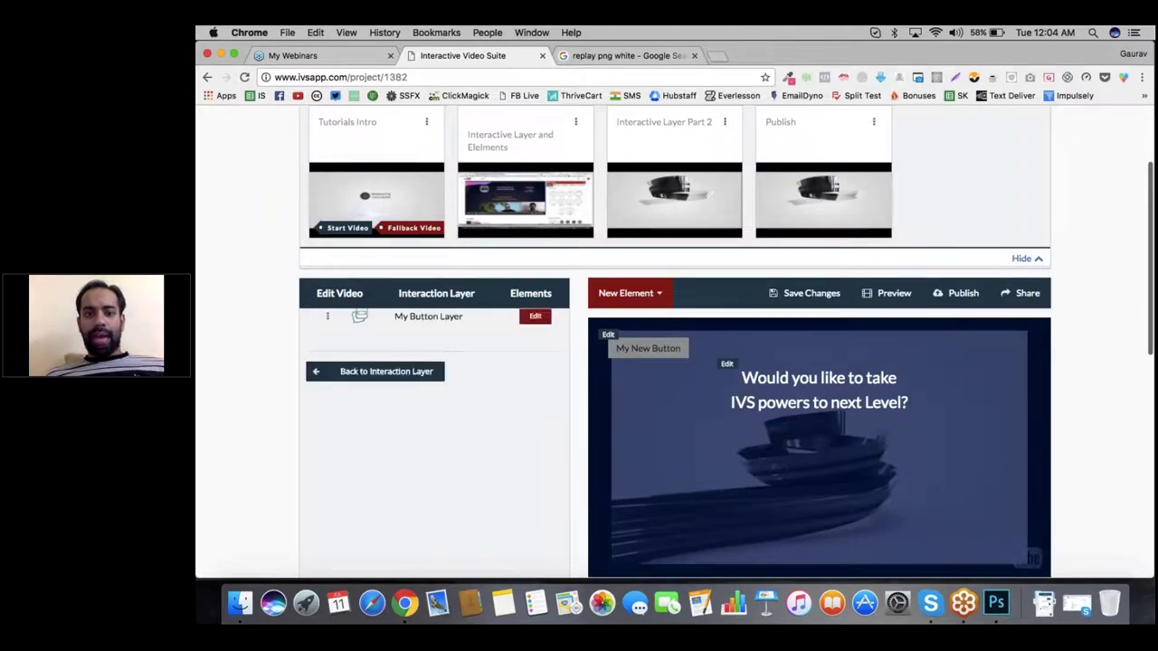
left_click(534, 355)
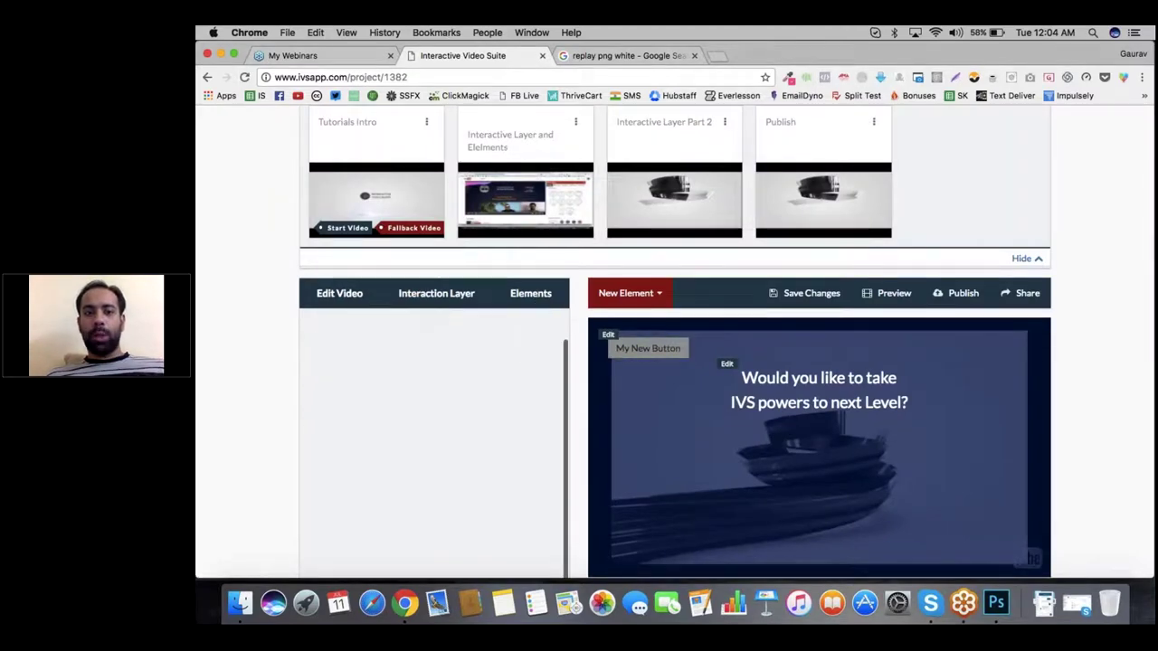
scroll(471, 389, "up", 1)
left_click_drag(431, 362, 220, 362)
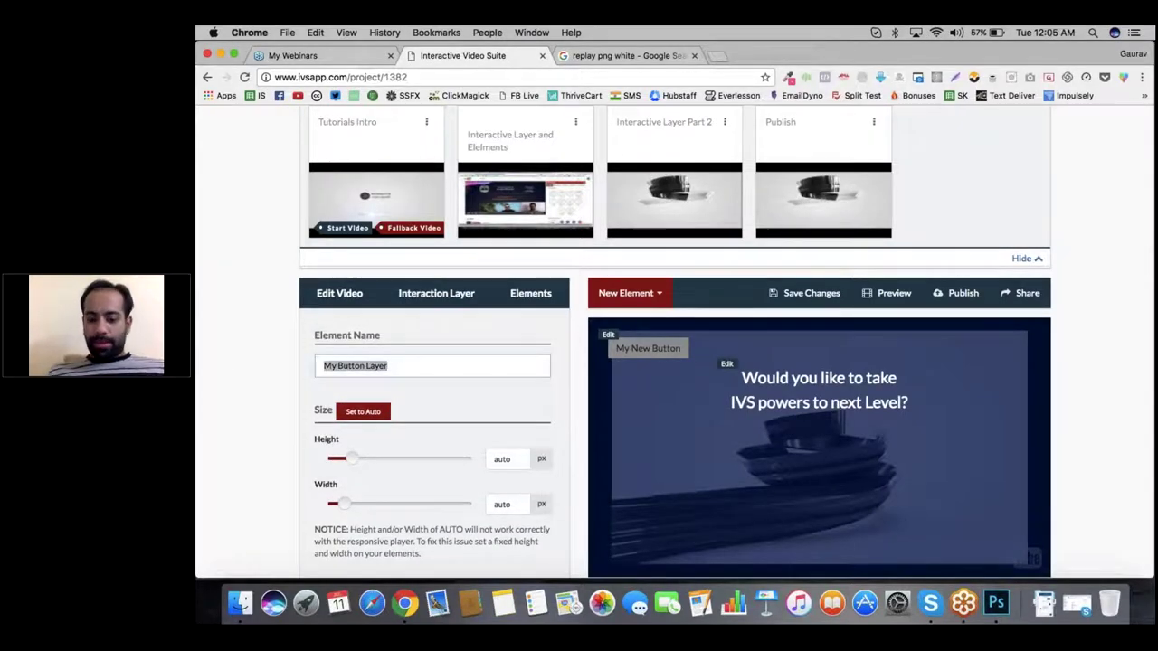
scroll(675, 341, "up", 1)
type("Upgrade Button")
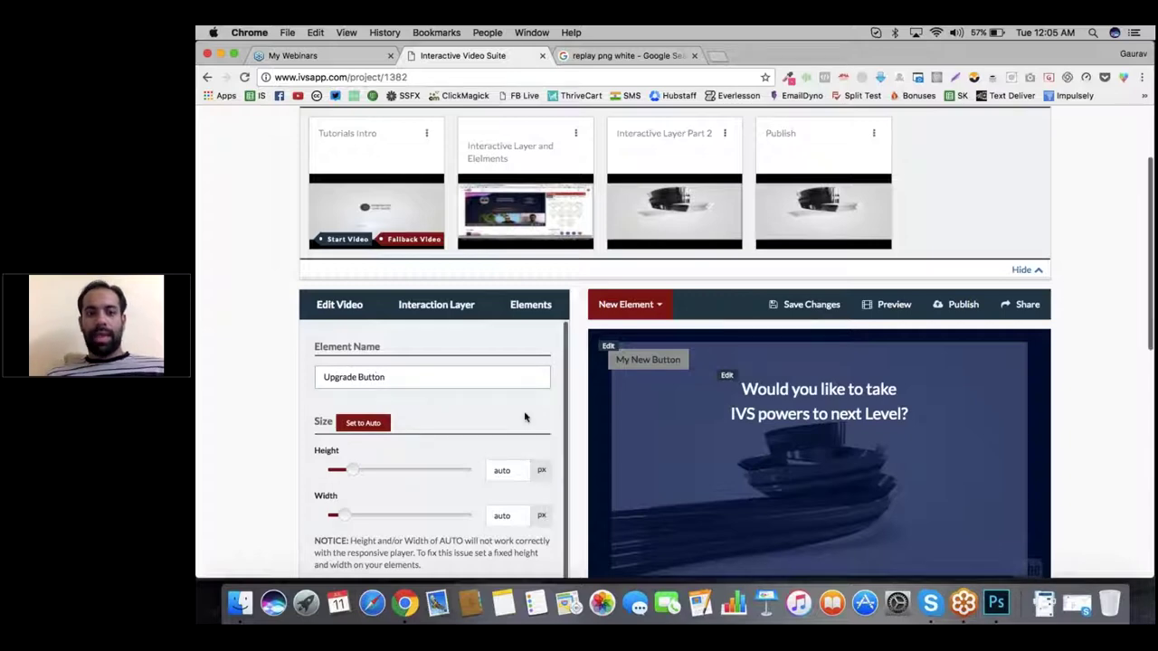
Label the button 'Join our Interactive Mastercall' and place it below the headline
scroll(525, 414, "down", 5)
left_click_drag(379, 419, 291, 407)
type("Join")
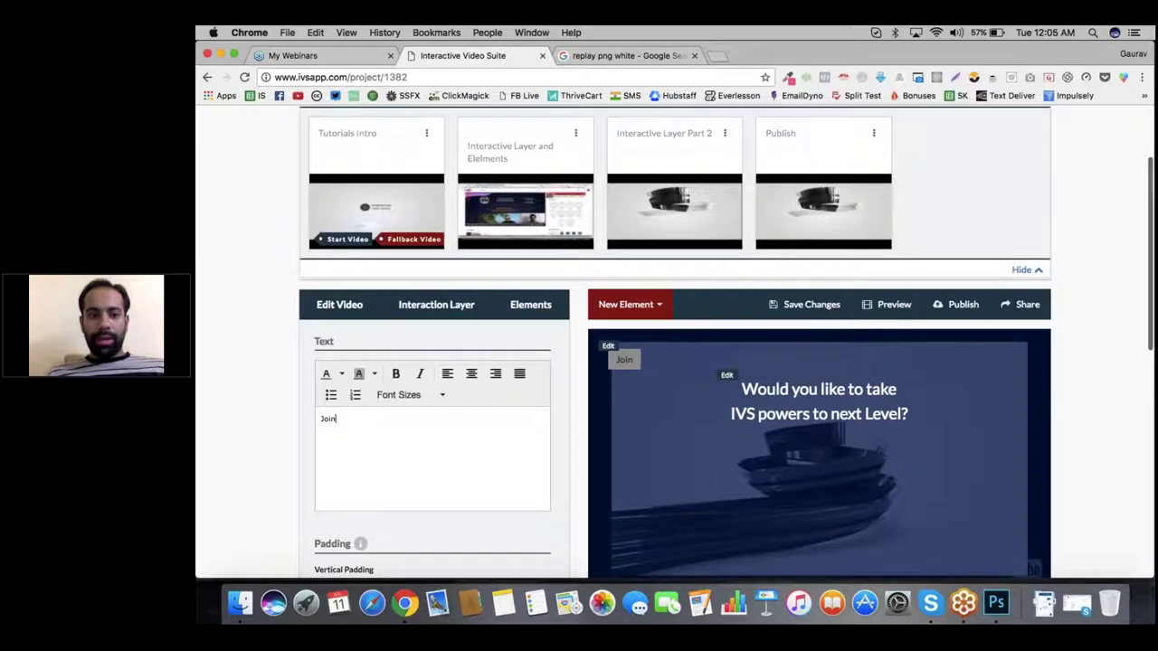
type(" our Interactive Mastercall")
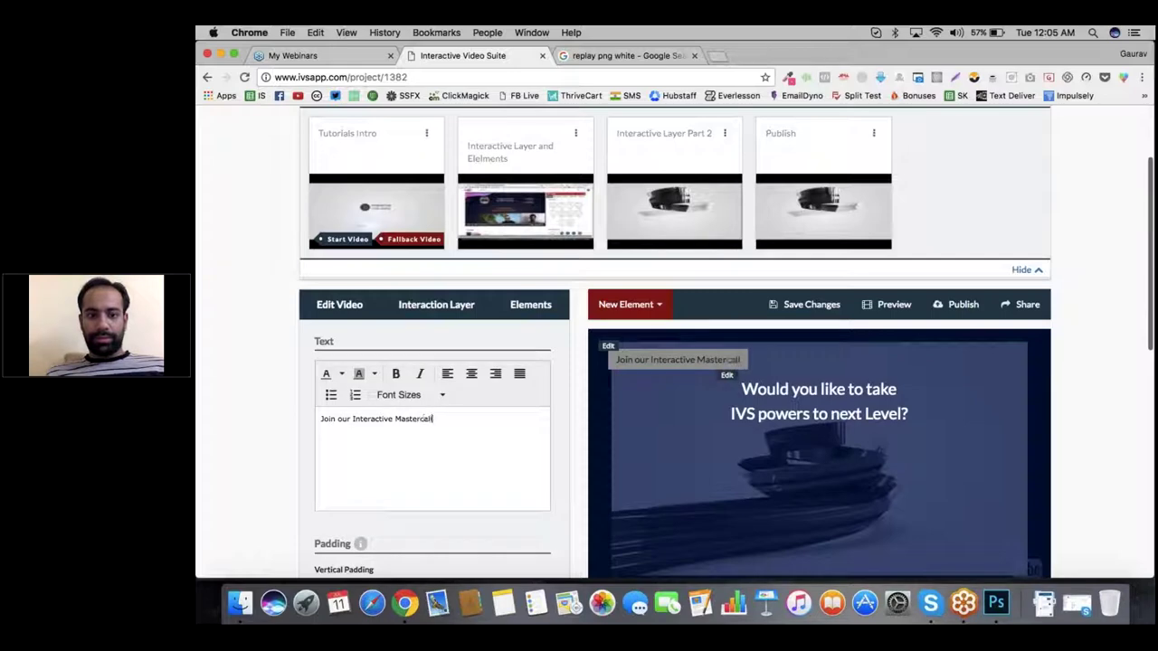
left_click_drag(680, 363, 822, 478)
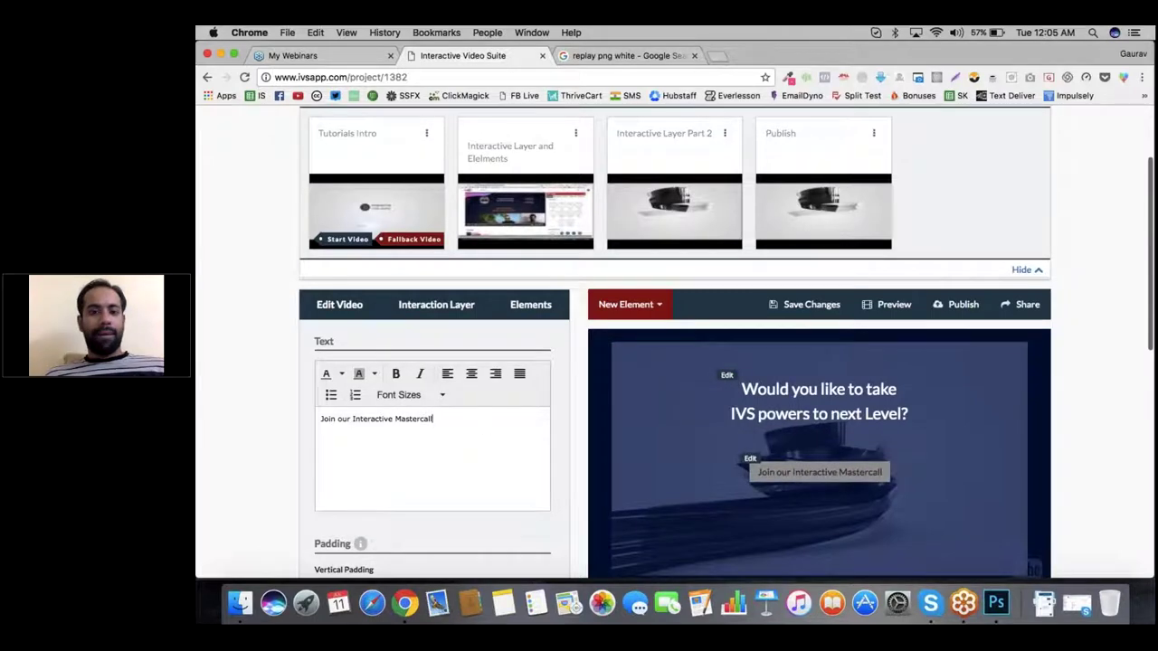
Change the button label to 'Upgrade to Interactive Mastercall'
left_click(434, 419)
scroll(381, 401, "down", 3)
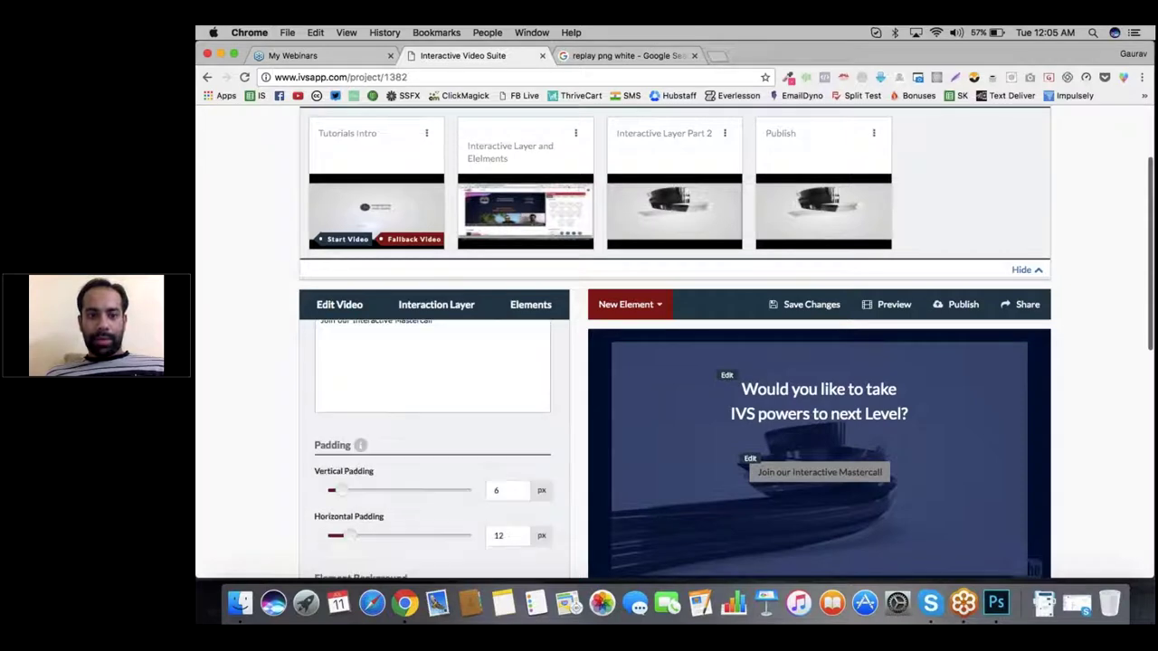
mouse_move(336, 350)
left_mouse_down()
mouse_move(295, 349)
mouse_move(320, 351)
left_mouse_up()
left_click(338, 351)
type("Upgrade to")
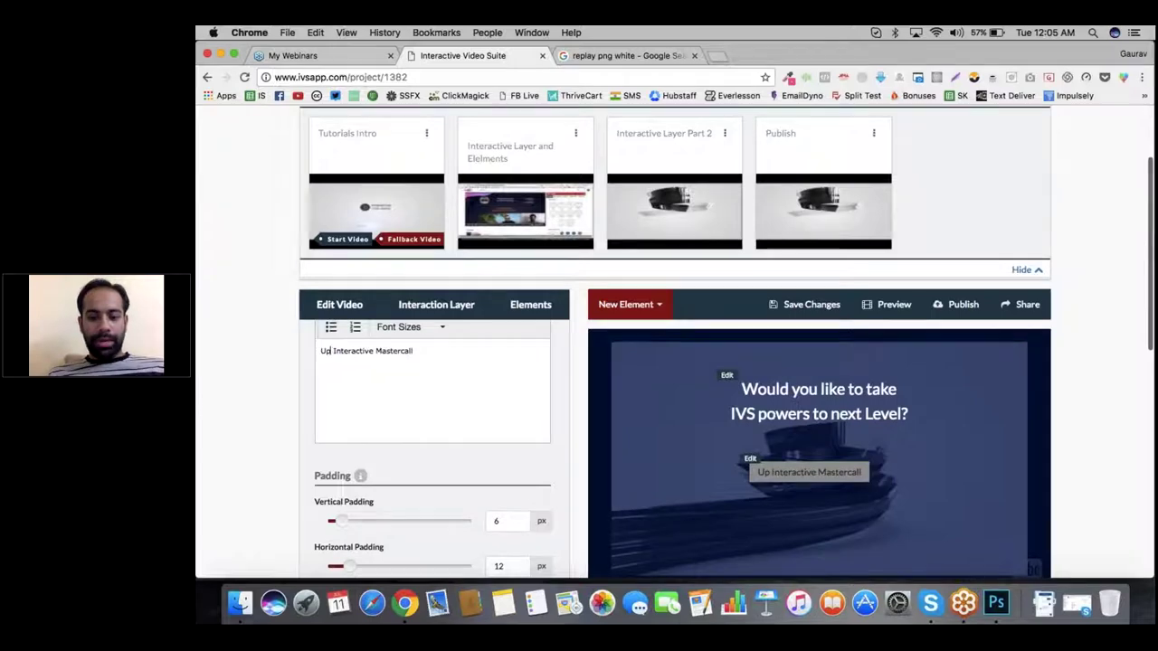
key("BackSpace")
left_click_drag(452, 356, 356, 337)
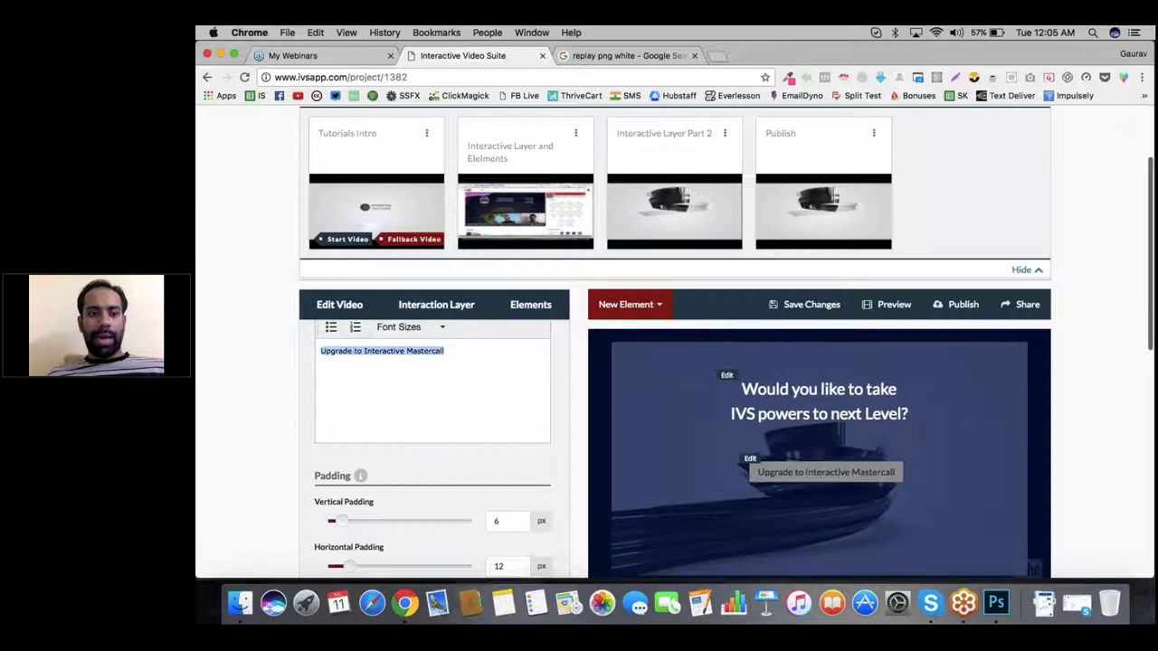
scroll(355, 333, "up", 2)
left_click(327, 348)
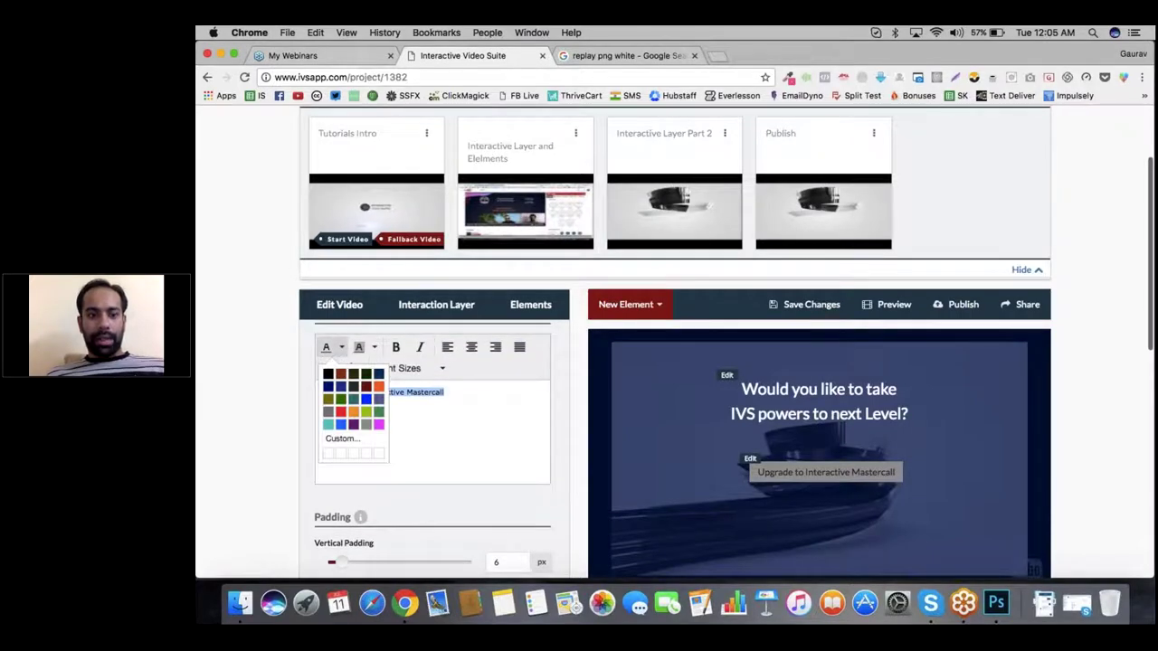
Set the button's background colour to red #ff0000
left_click(363, 442)
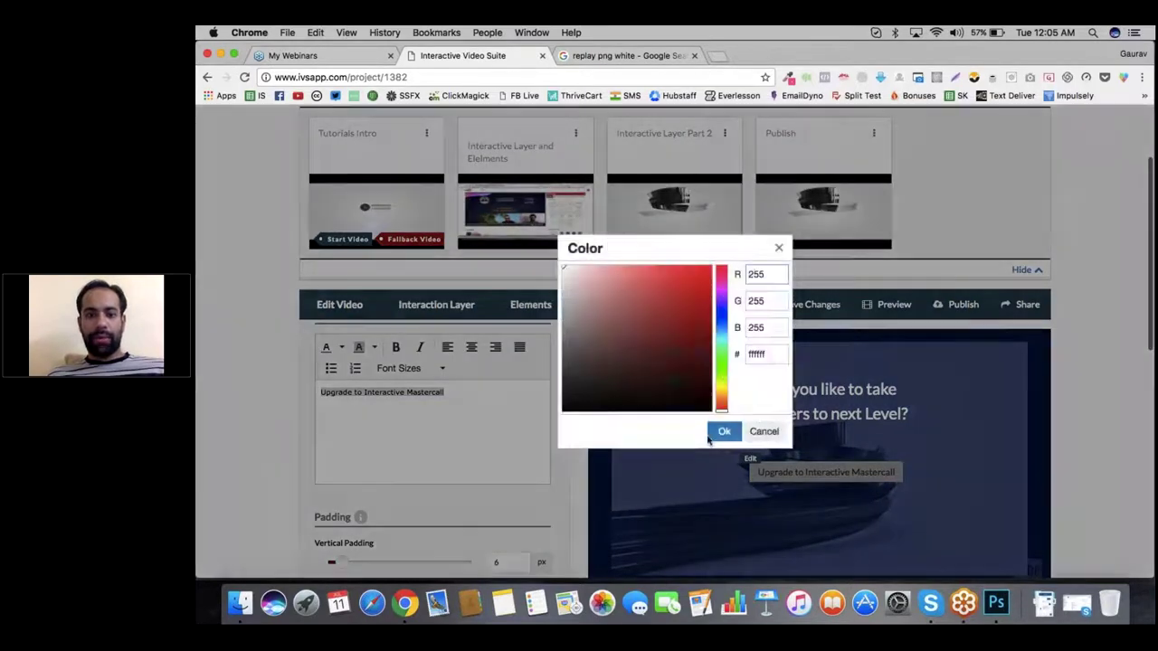
left_click(470, 447)
scroll(470, 447, "down", 5)
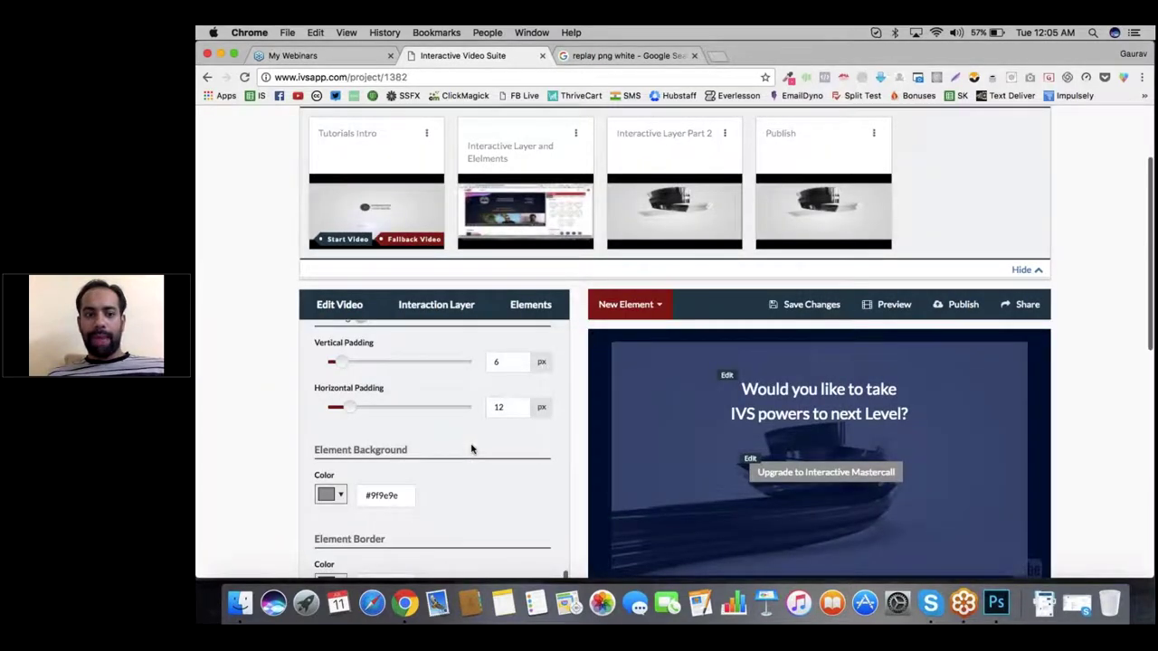
left_click(330, 495)
left_click(413, 438)
left_click(504, 422)
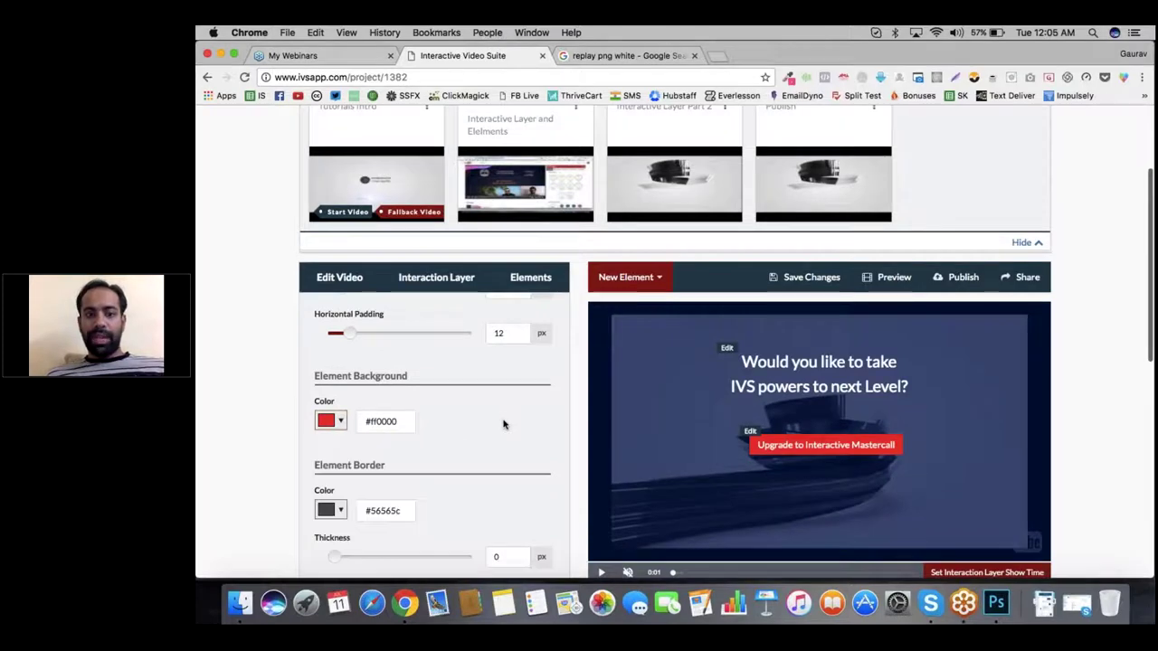
Give the button a white #ffffff border with 2 px thickness
scroll(504, 424, "down", 3)
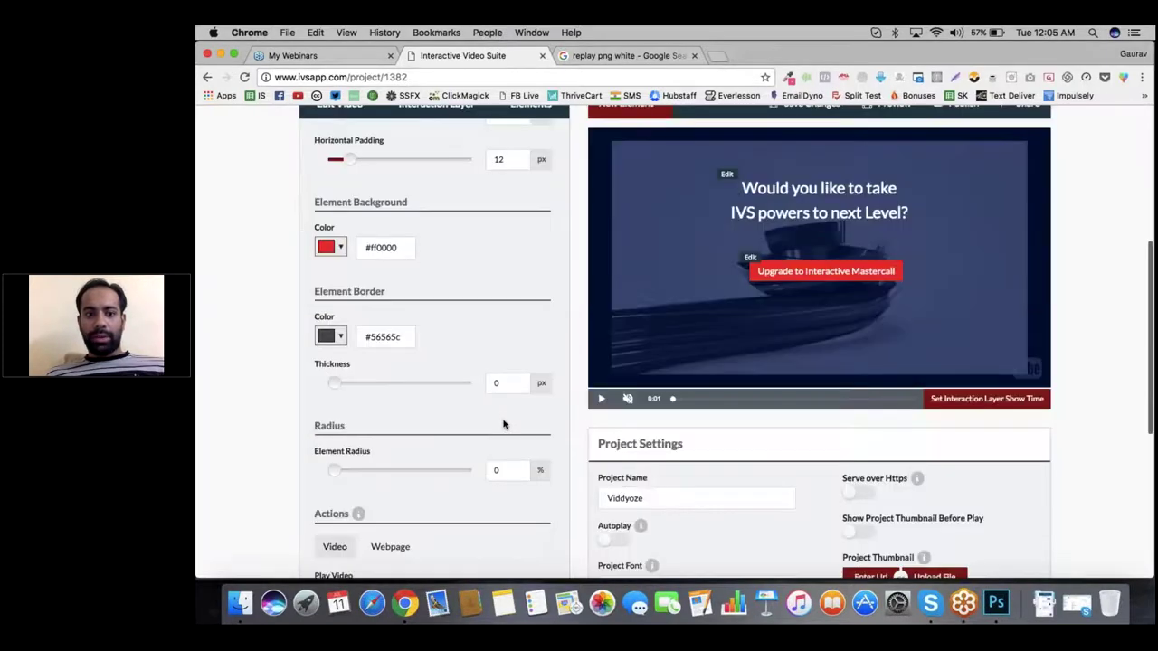
scroll(504, 424, "down", 1)
left_click_drag(333, 356, 279, 308)
left_click(329, 309)
left_click(500, 308)
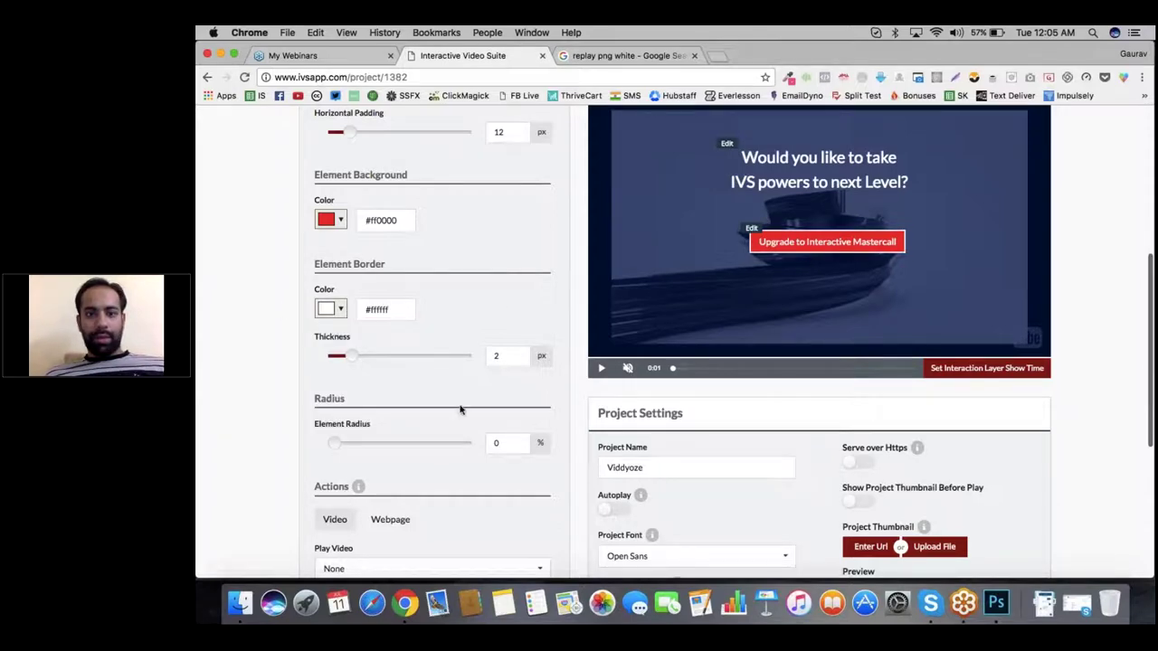
scroll(459, 410, "down", 2)
scroll(460, 410, "down", 1)
left_click_drag(334, 375, 263, 364)
Make the upgrade button taller and wider by increasing its vertical and horizontal padding
scroll(414, 408, "up", 5)
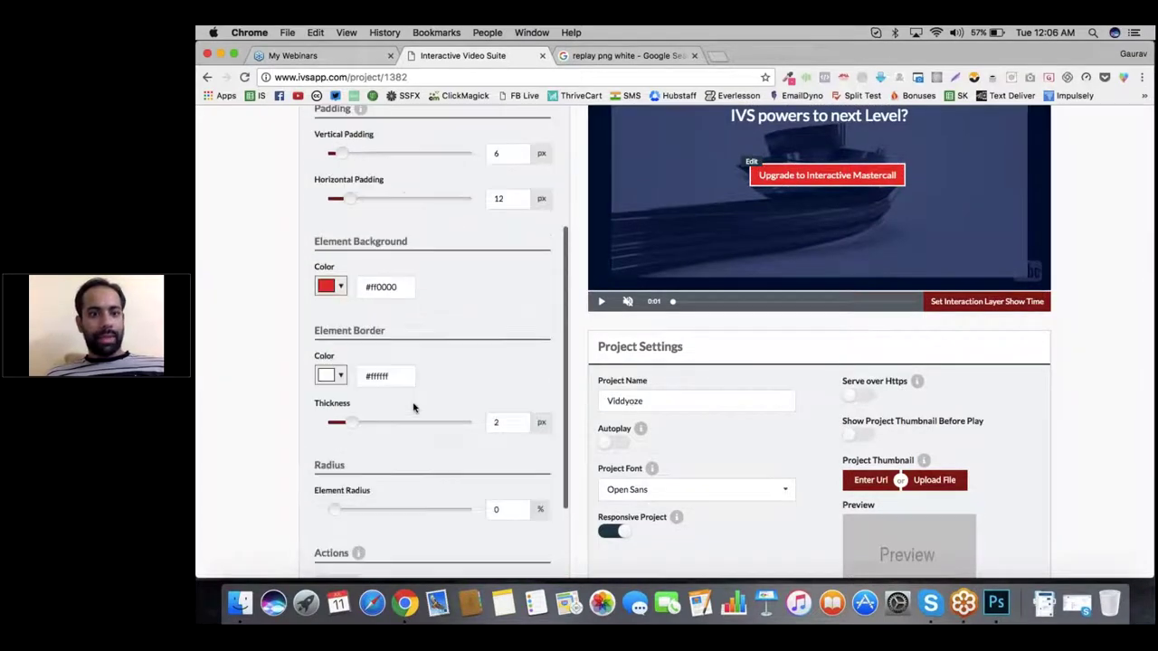
scroll(414, 408, "up", 5)
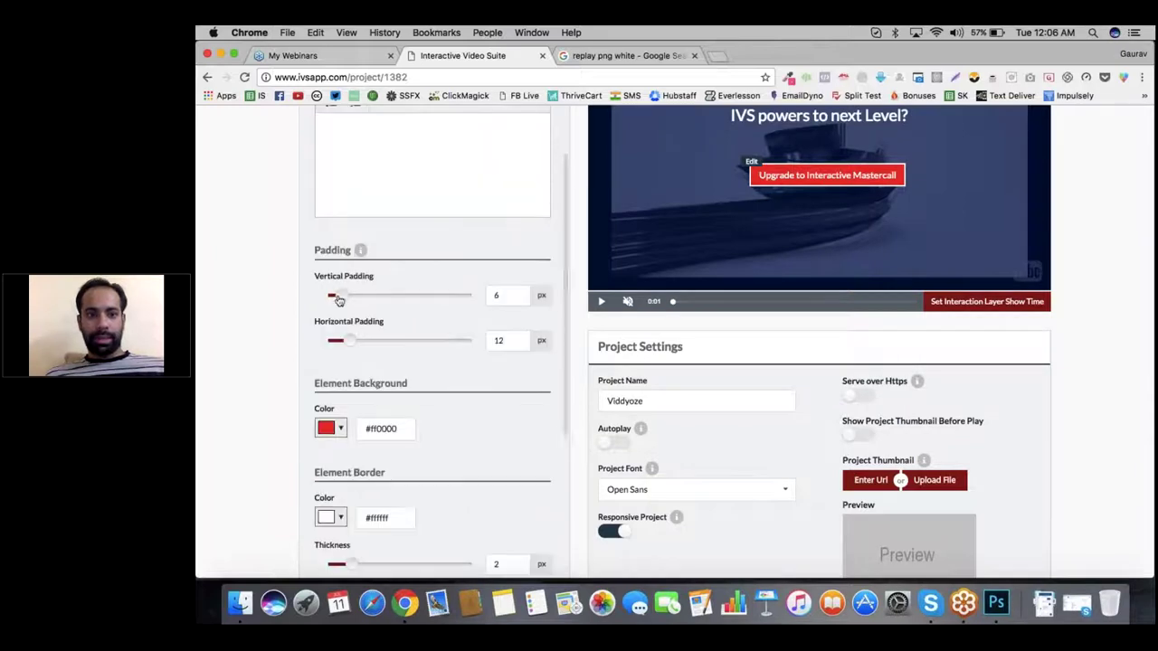
left_click_drag(338, 300, 371, 299)
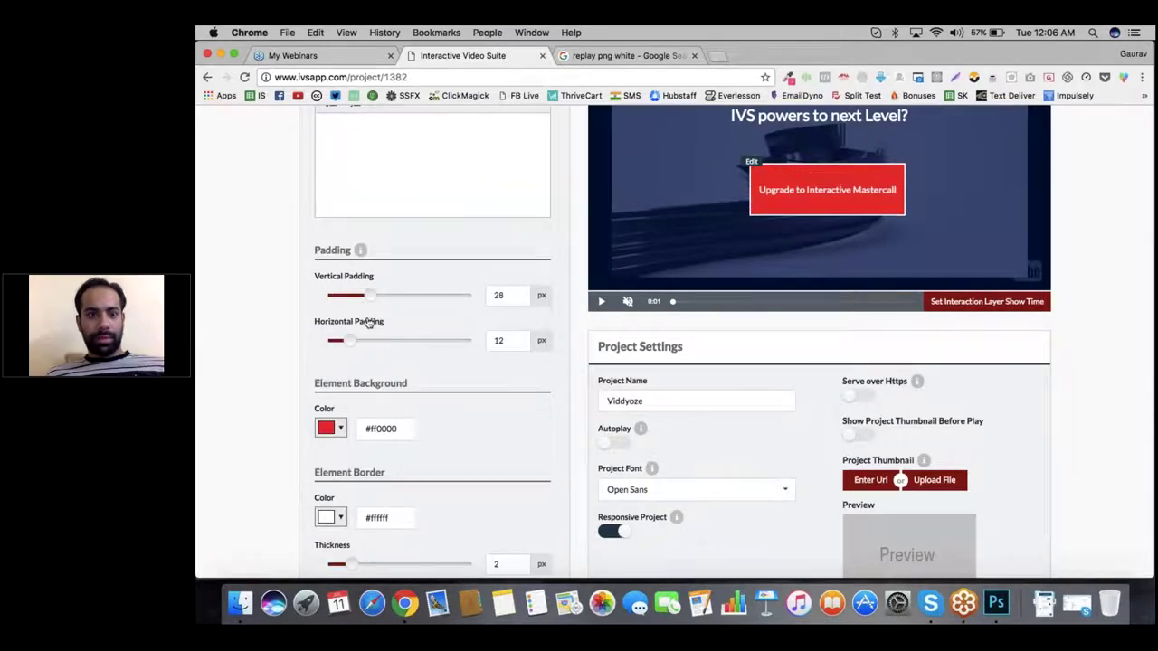
left_click_drag(359, 343, 377, 341)
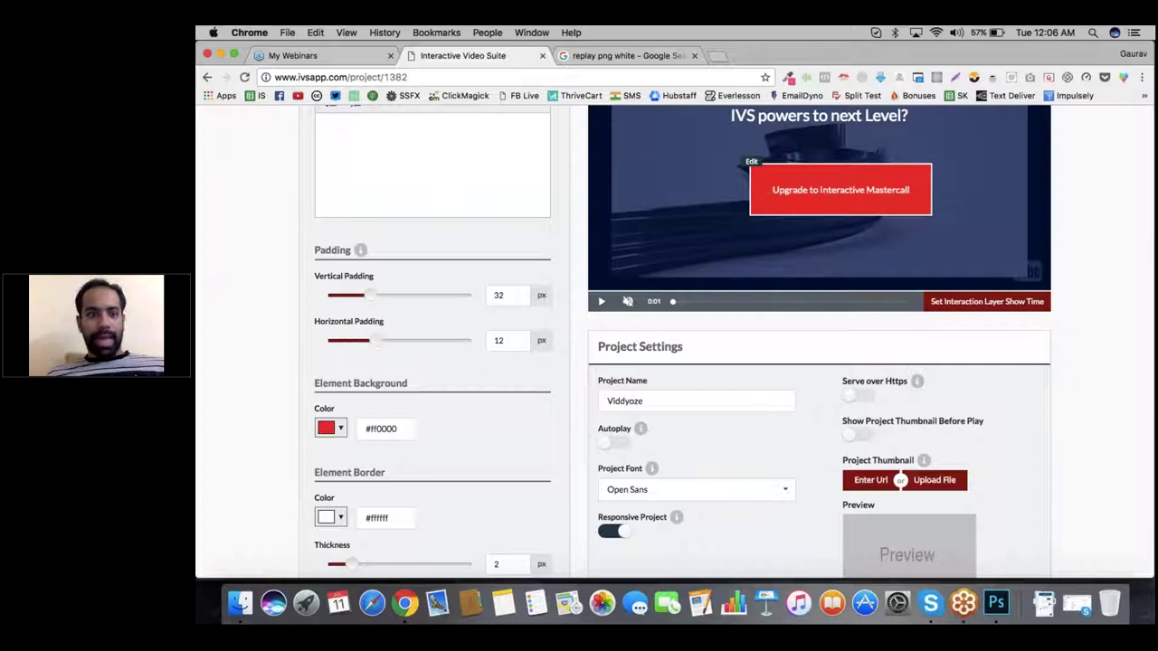
Set the 'Upgrade to Interactive Mastercall' button label to 18pt
scroll(468, 266, "up", 3)
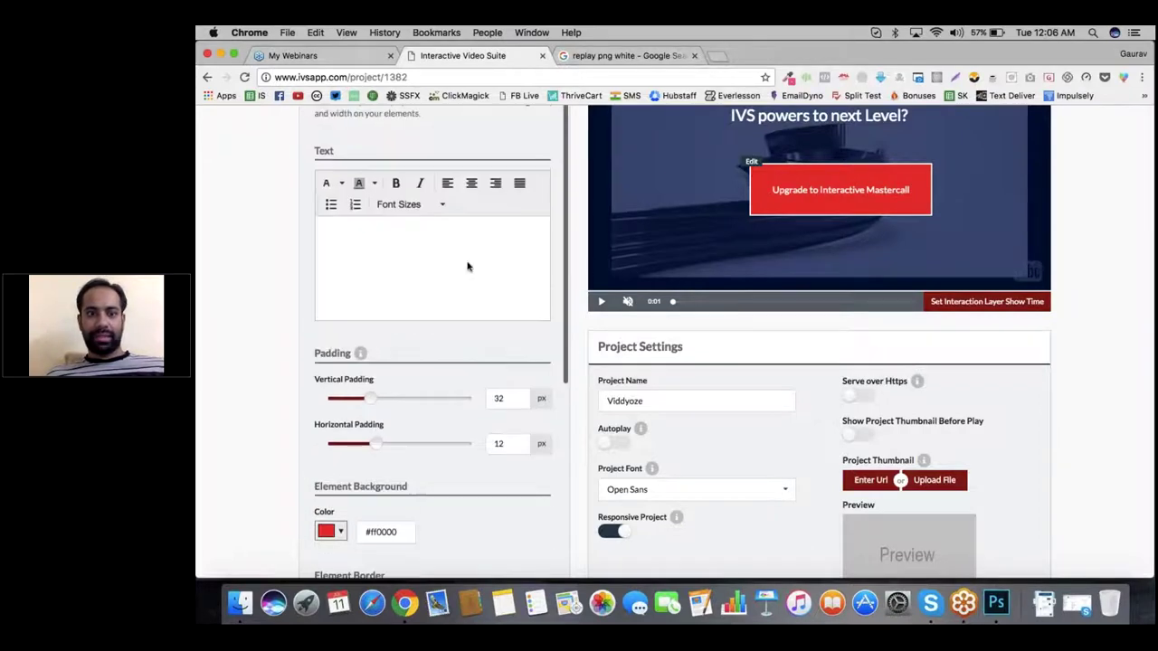
triple_click(360, 228)
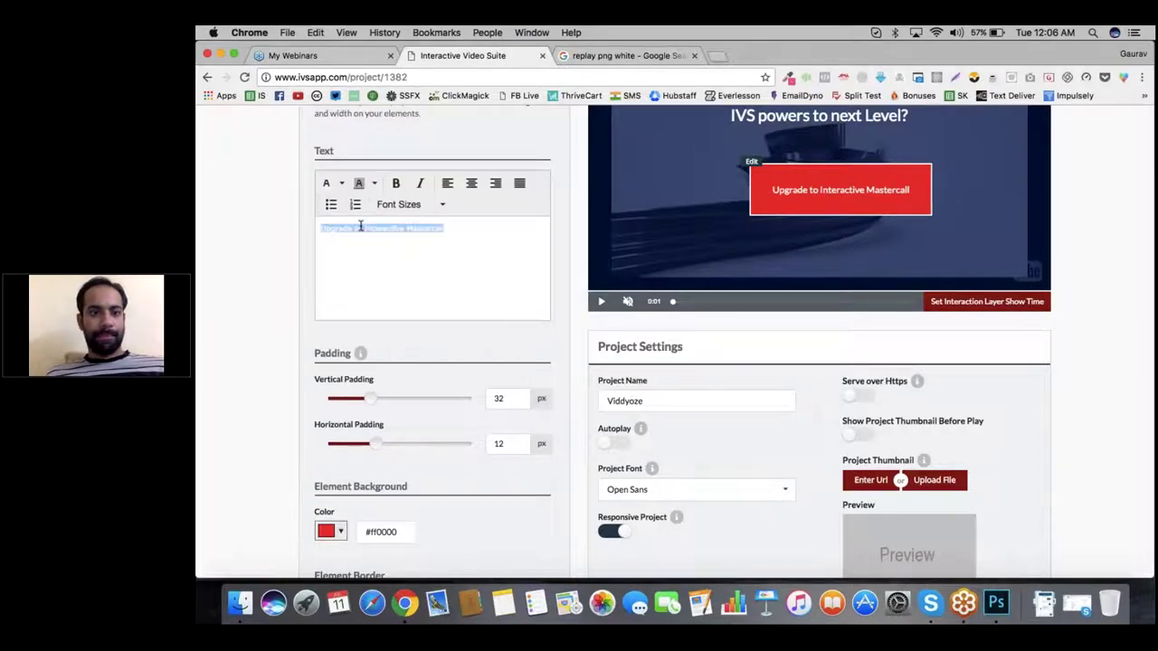
left_click(435, 205)
left_click(415, 305)
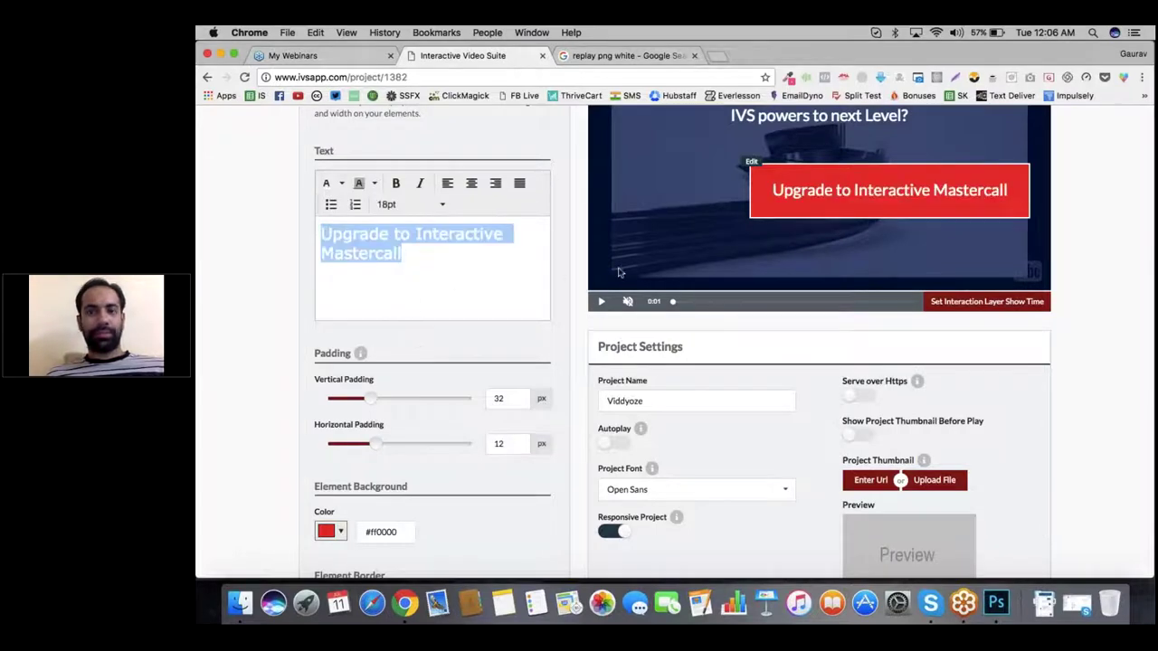
scroll(827, 270, "up", 1)
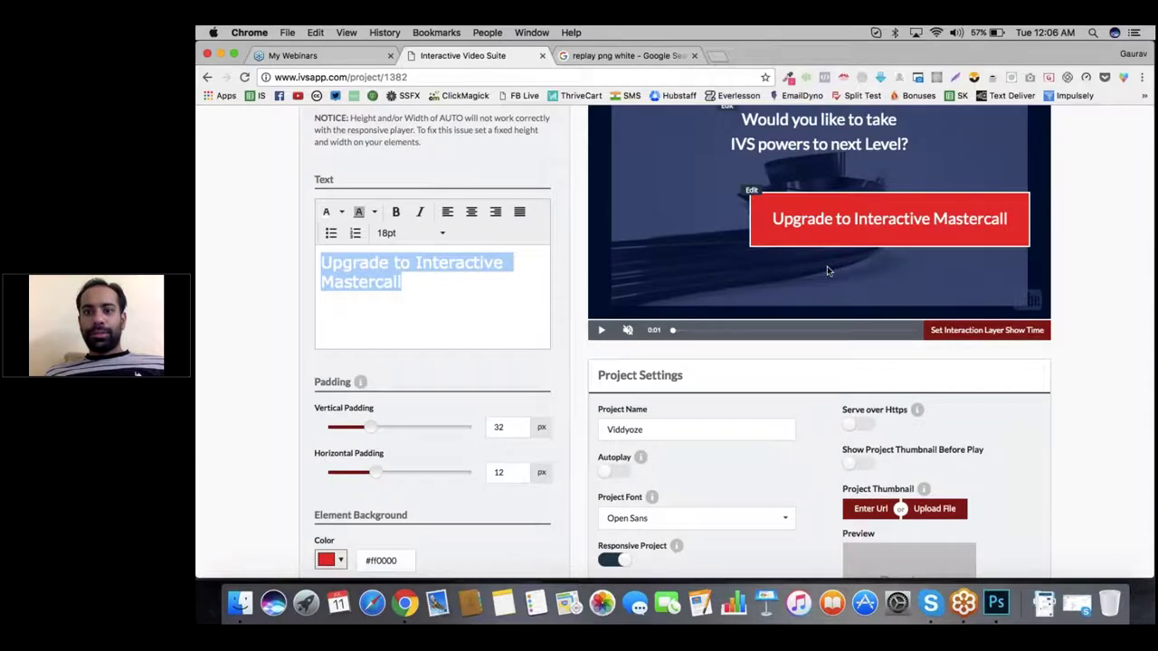
scroll(827, 270, "up", 1)
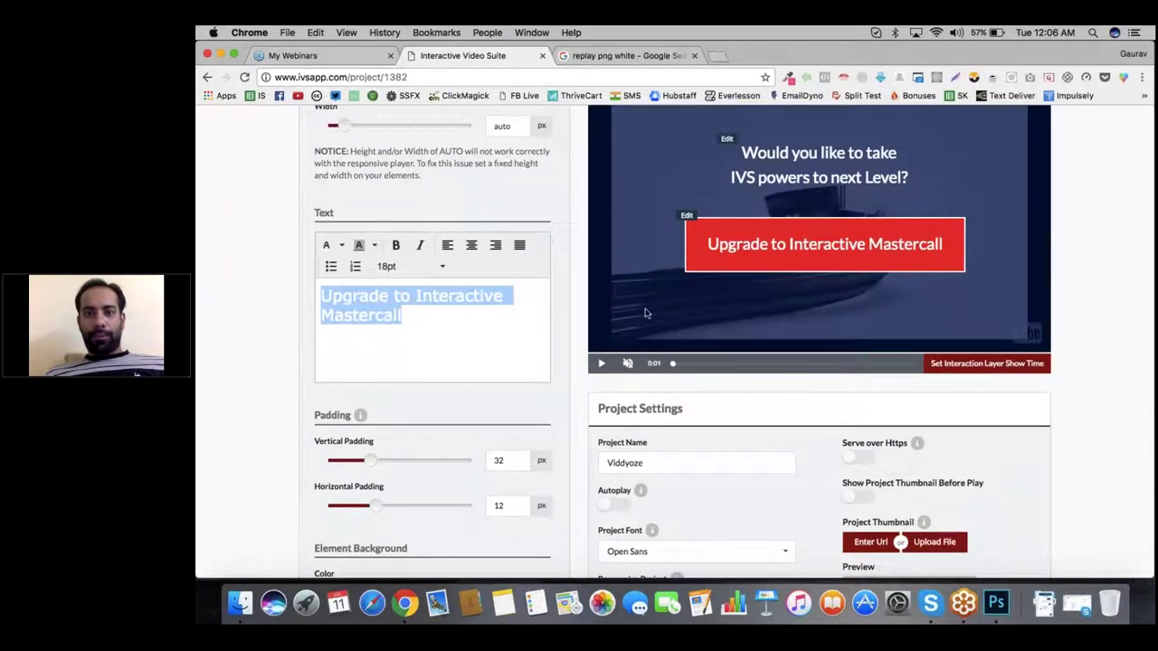
scroll(645, 313, "up", 1)
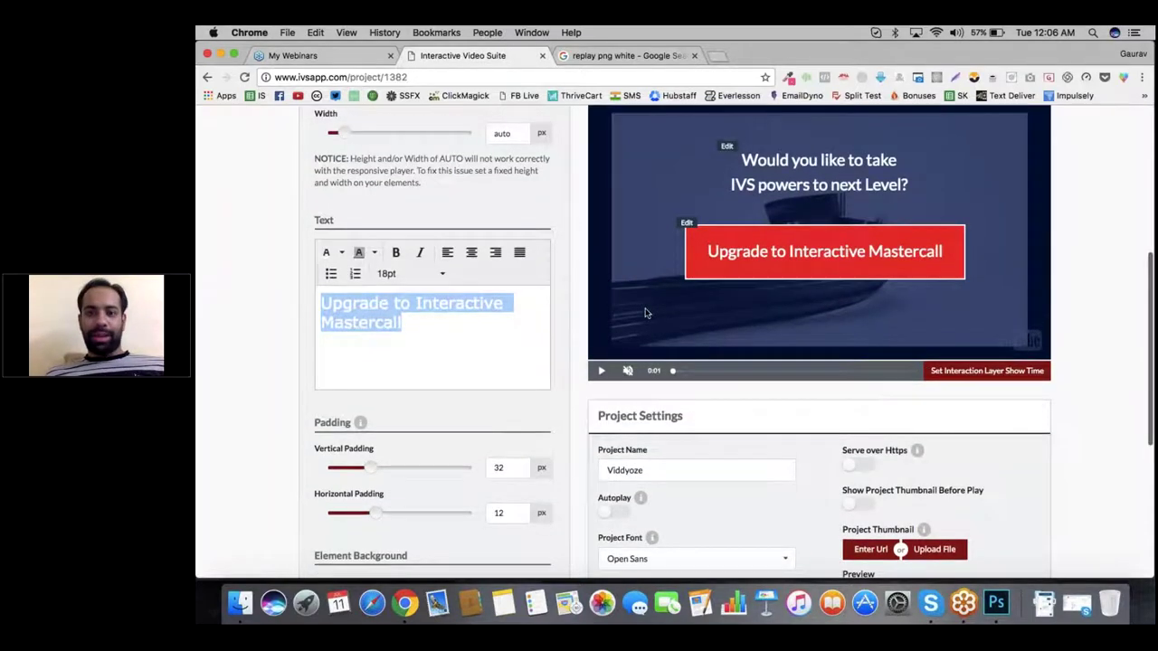
scroll(645, 313, "up", 1)
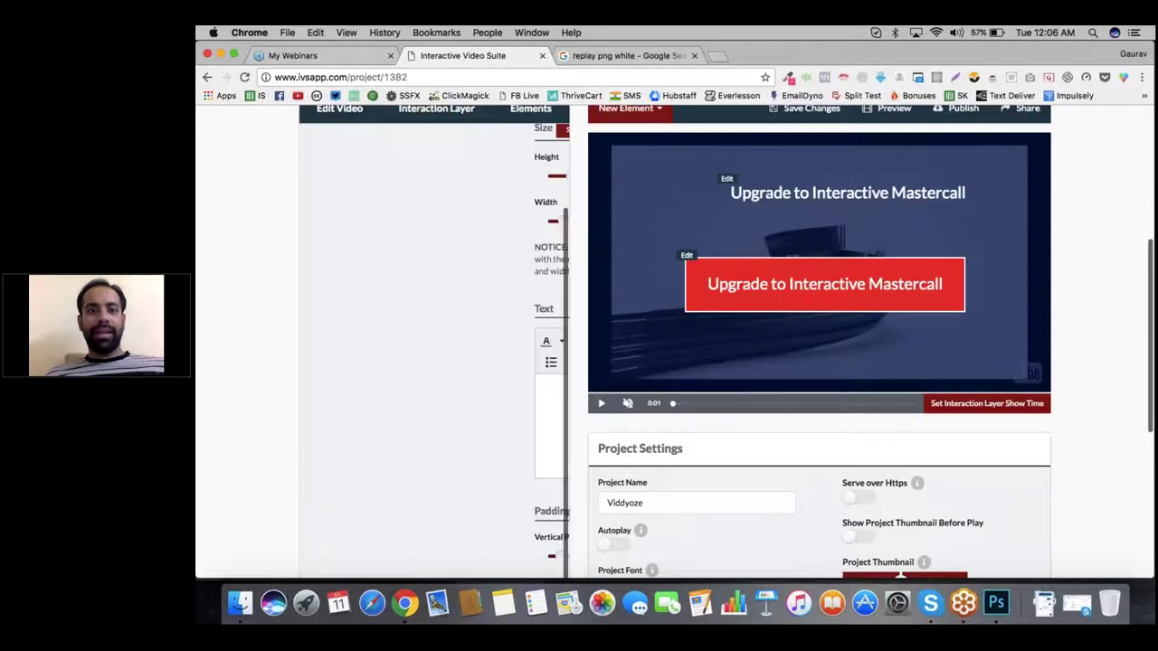
Resize all of 'Would you like to take IVS powers to next Level?' to 24pt
key("cmd+a")
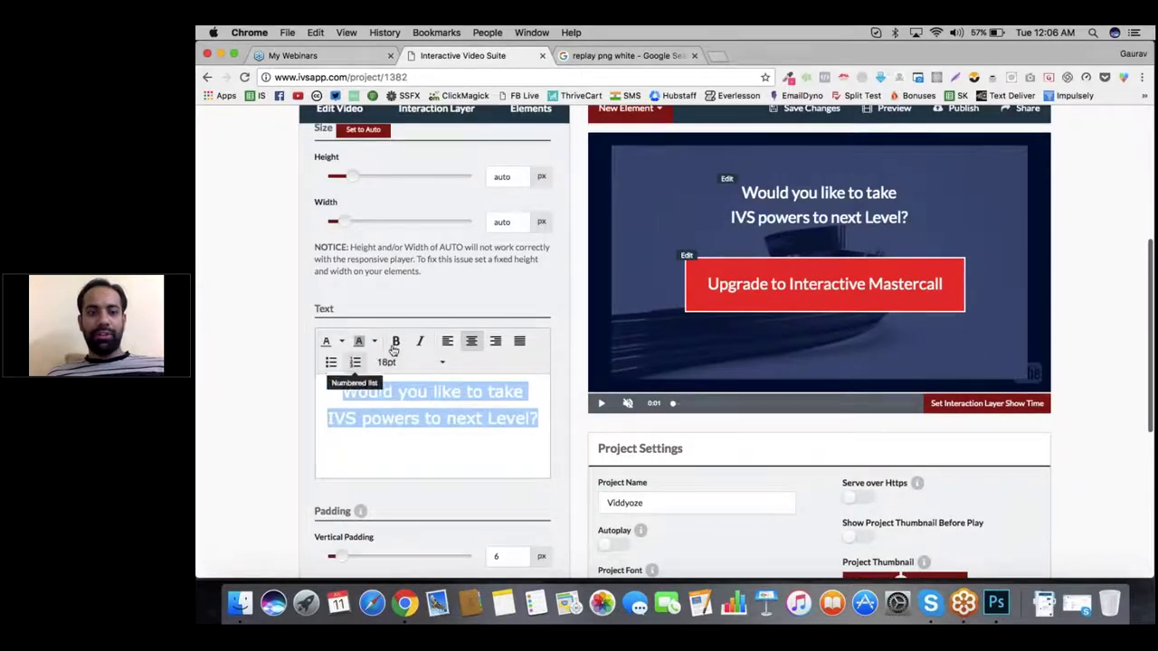
left_click(442, 363)
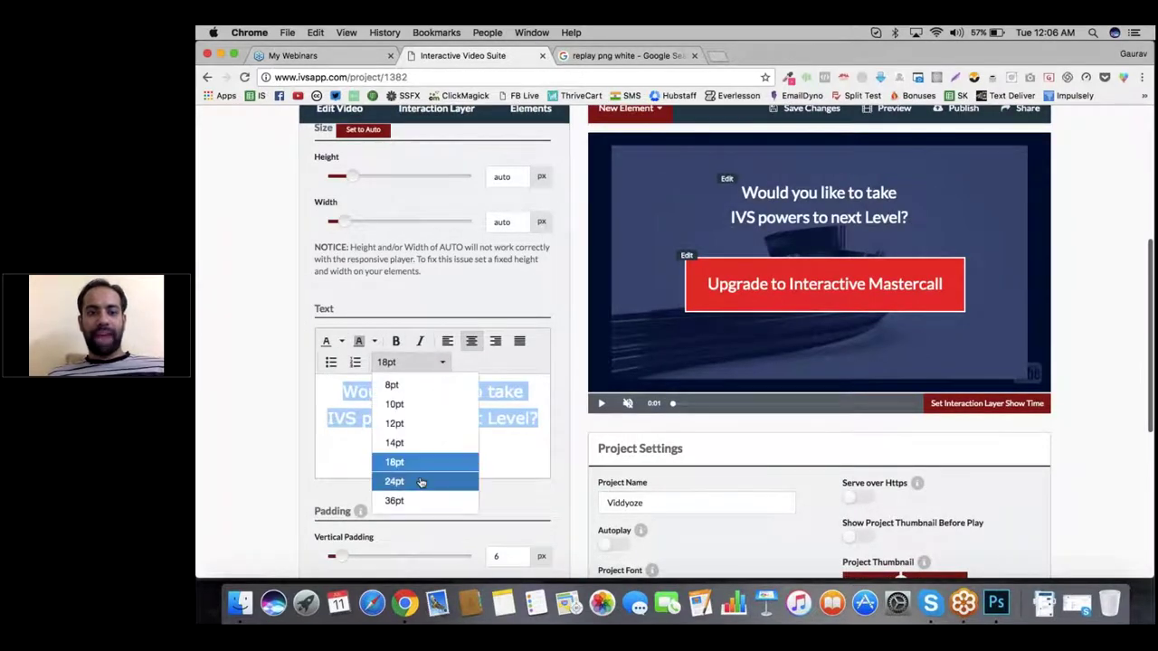
left_click(421, 482)
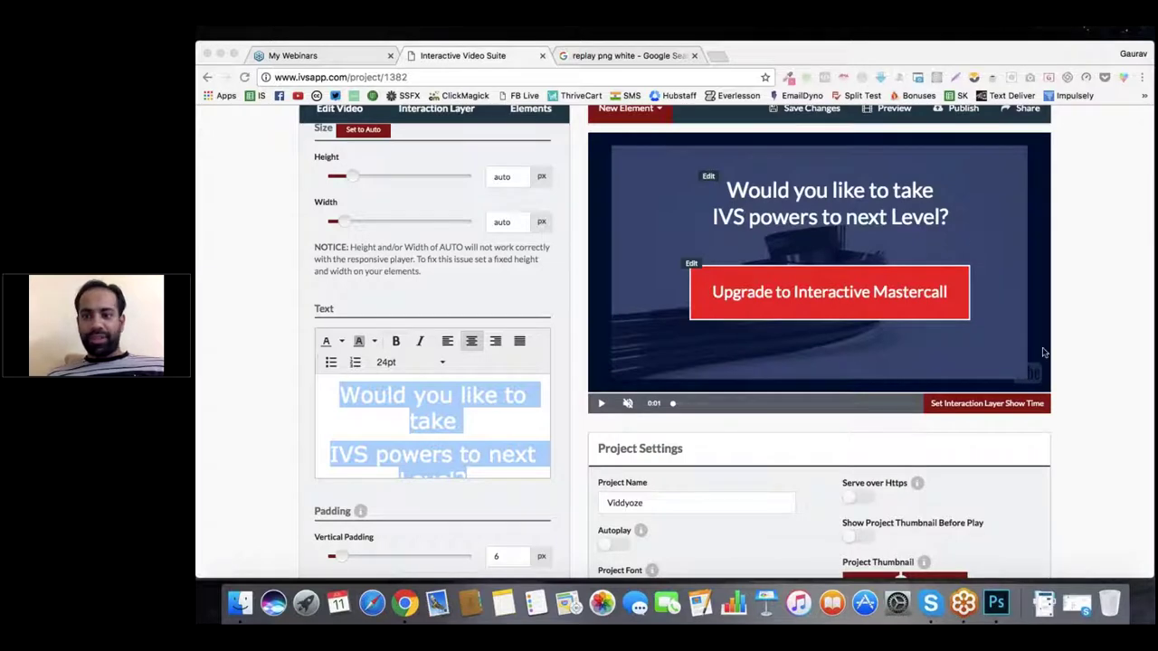
Load geekotech.com/masterclass in a new tab and scroll through the page
left_click(717, 57)
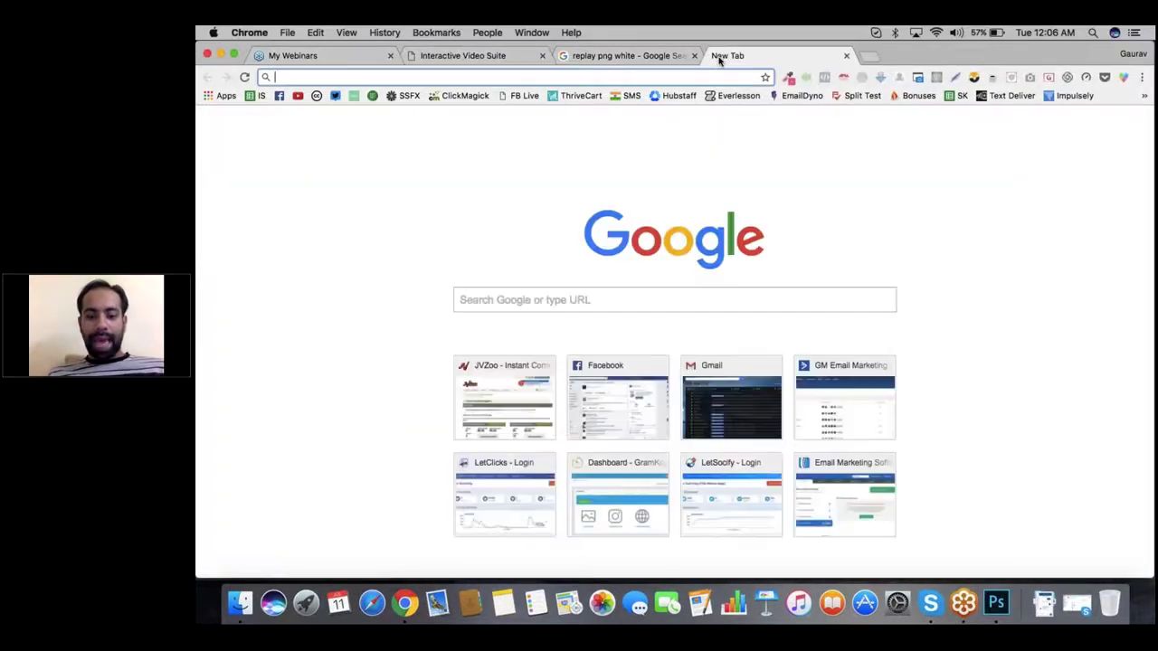
type("geekotech.com")
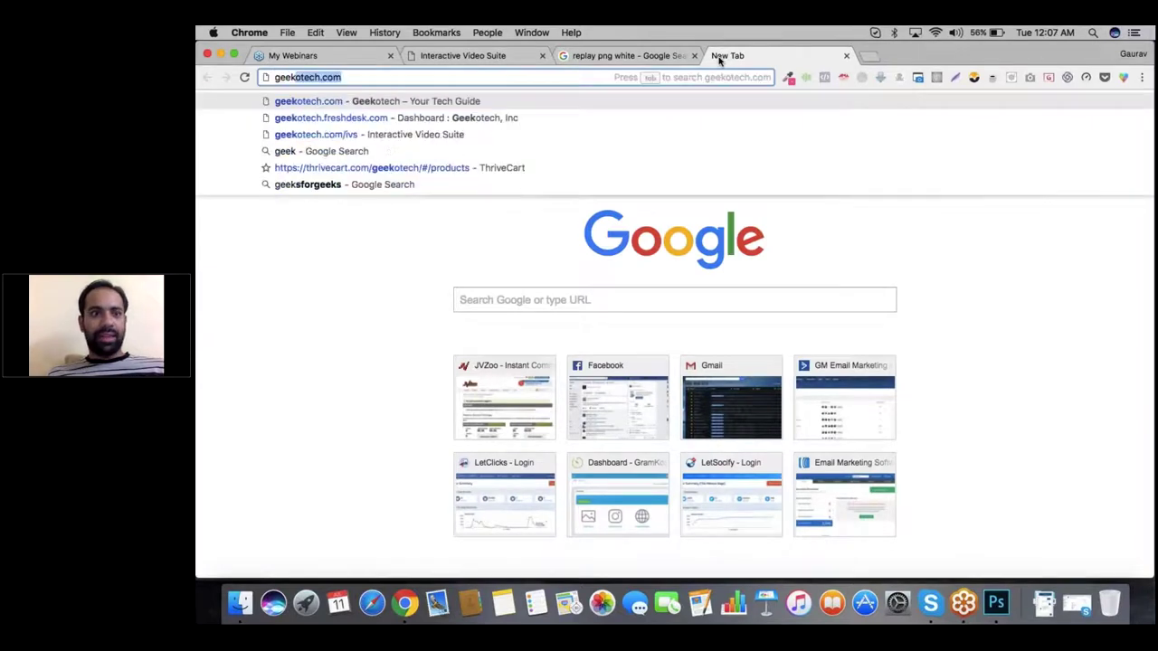
type("/m")
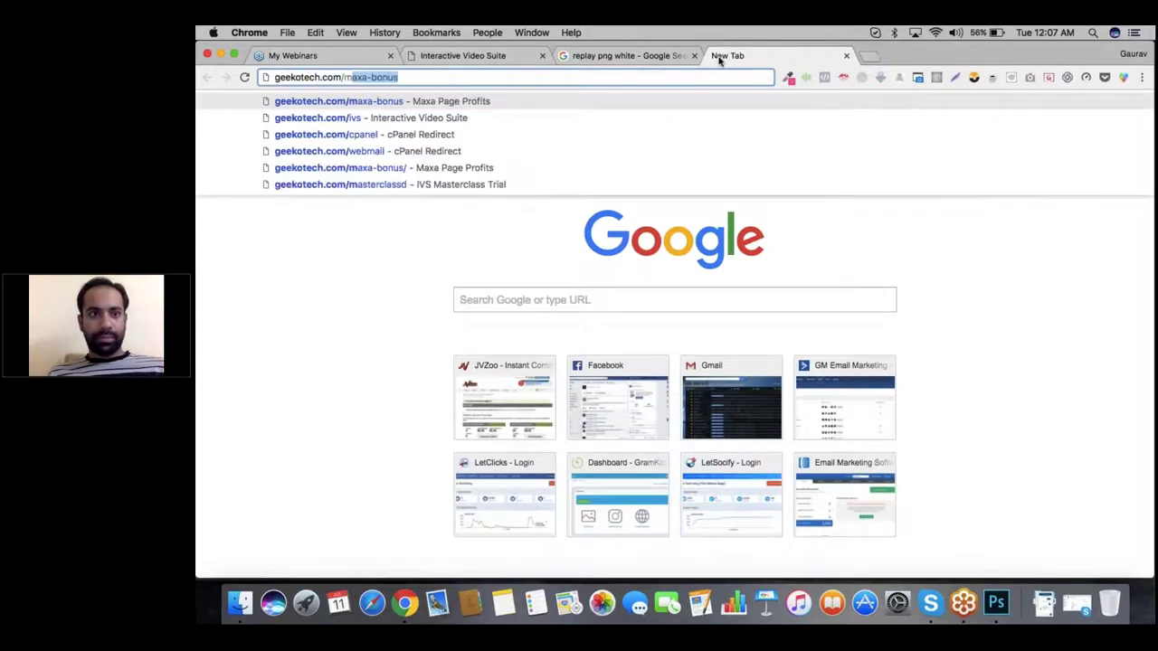
type("asterclass")
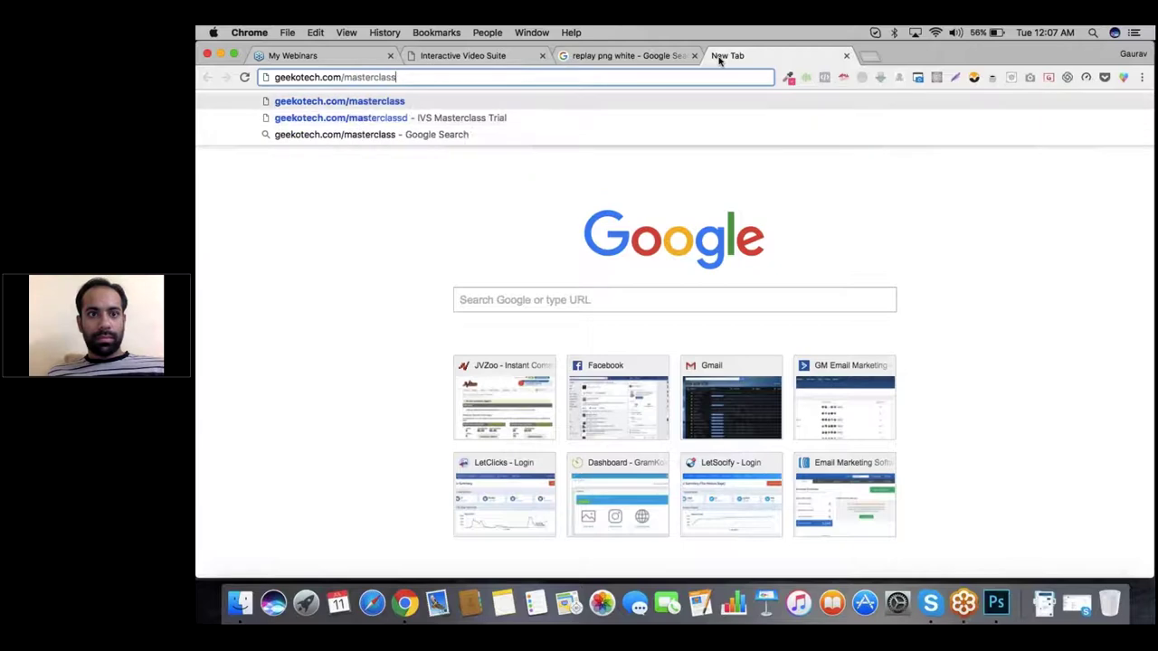
key("Return")
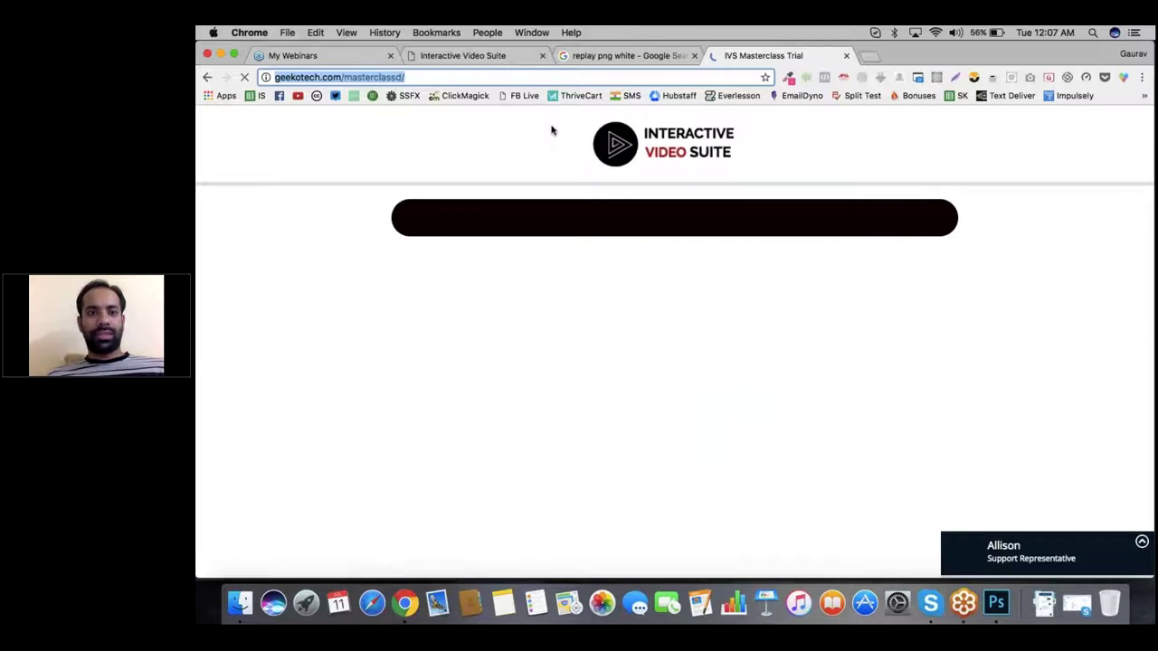
scroll(621, 387, "down", 1)
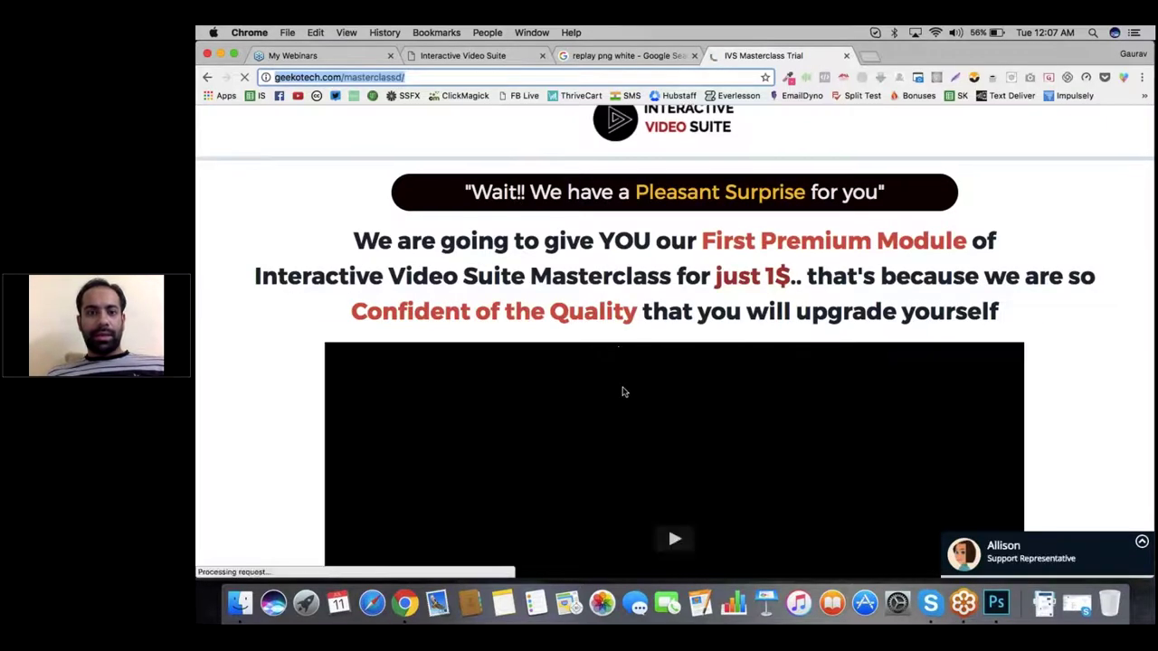
scroll(621, 390, "down", 2)
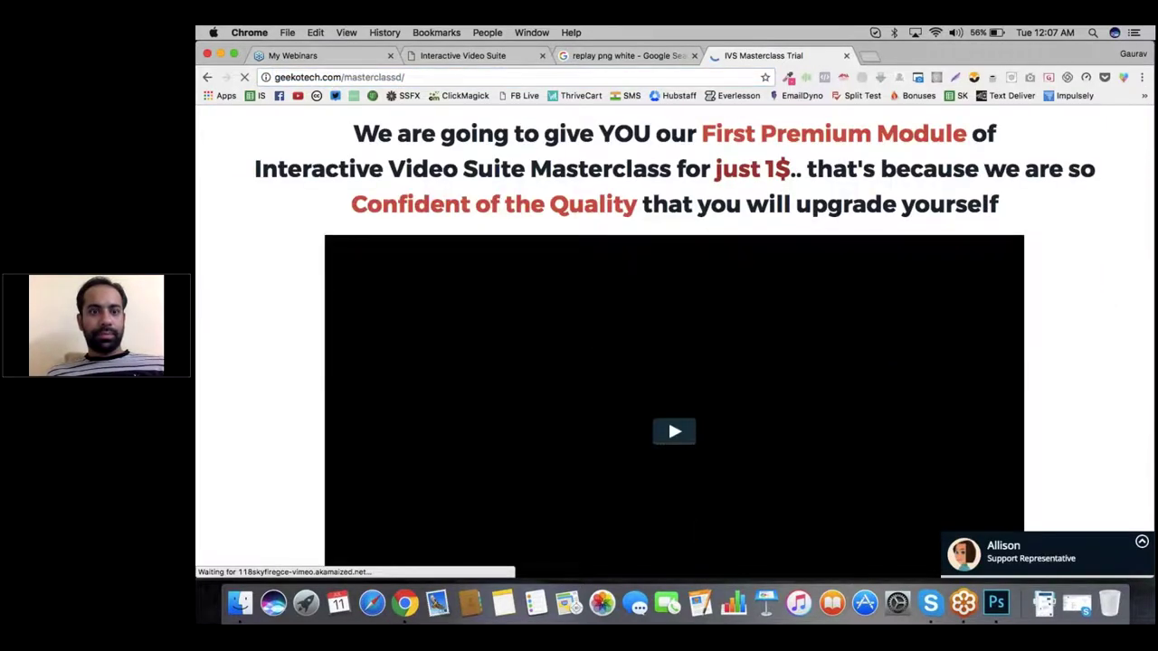
Go to geekotech.com/ivsmasterclass, copy its URL, and close the tab
left_click(398, 77)
key("BackSpace")
key("BackSpace")
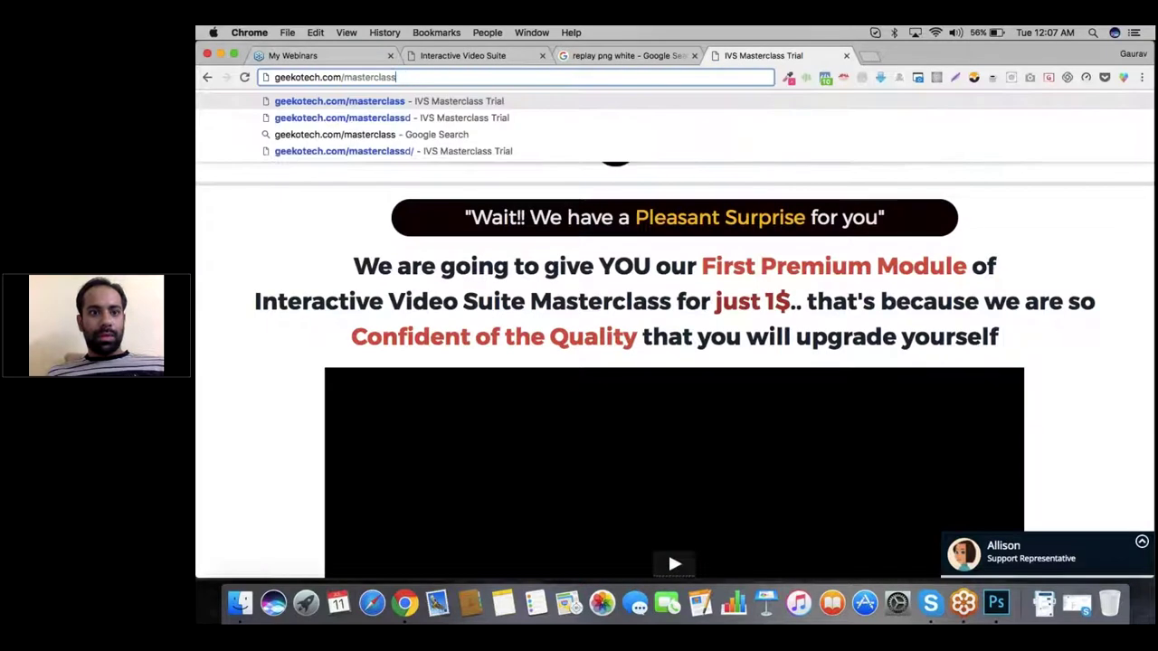
key("BackSpace")
key("BackSpace")
key("BackSpace")
key("BackSpace")
key("BackSpace")
key("BackSpace")
key("BackSpace")
key("BackSpace")
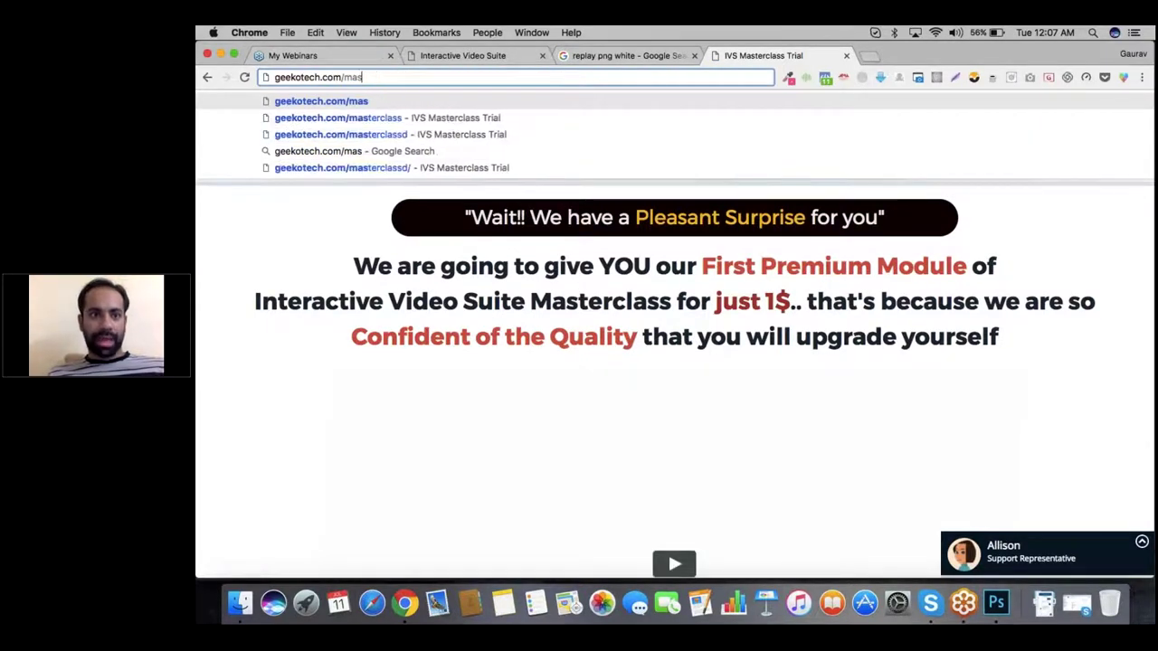
key("BackSpace")
key("BackSpace")
key("BackSpace")
type("ivs")
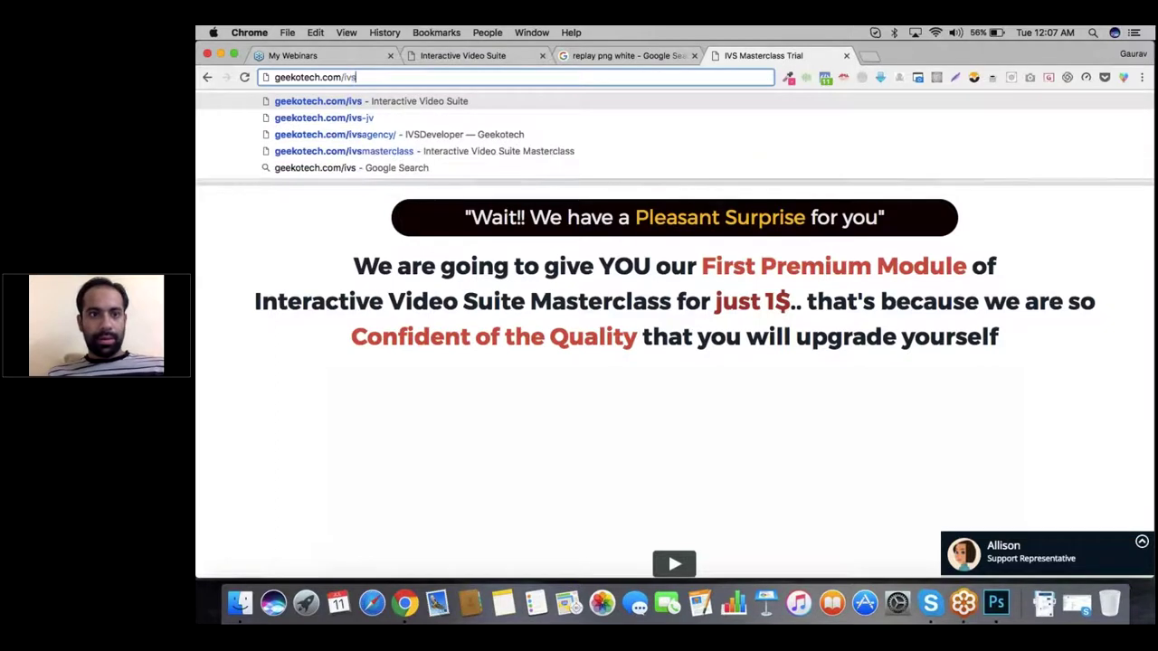
type("m")
key("Return")
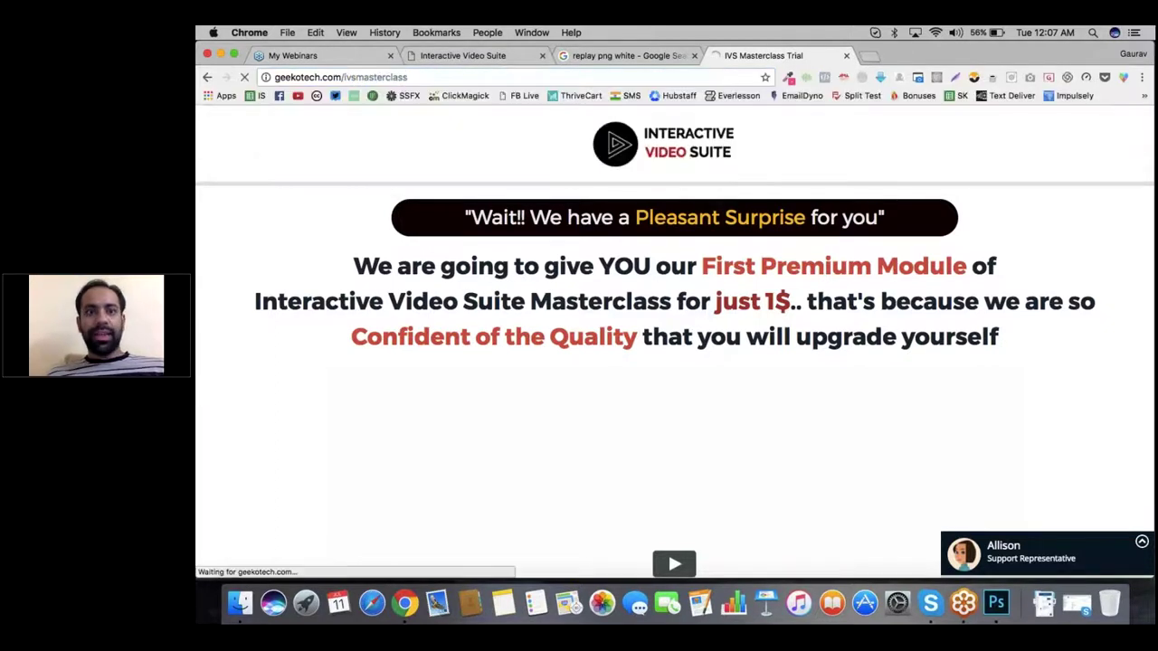
key("super+l")
key("super+c")
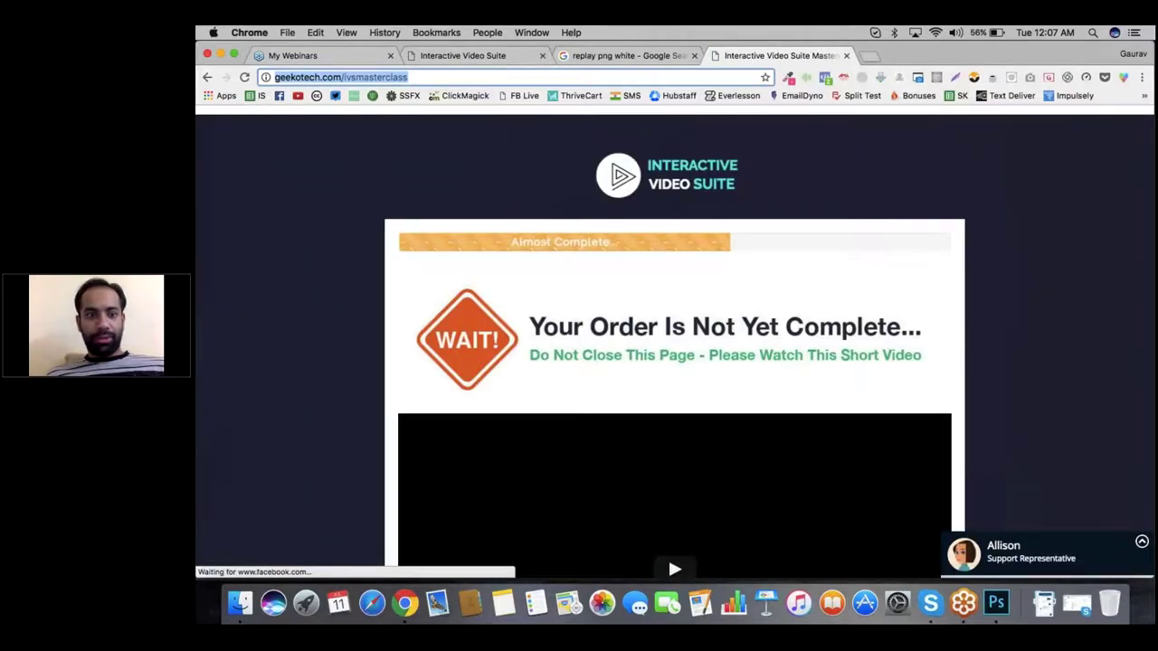
key("super+w")
key("super+alt+Left")
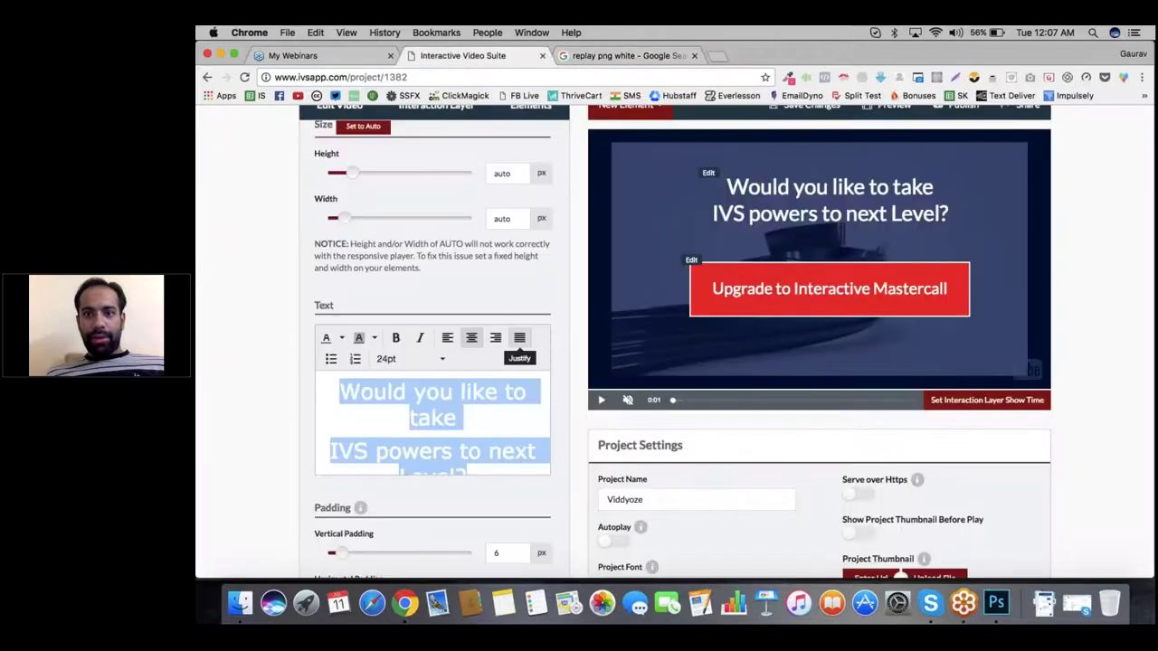
Link the Upgrade button to the pasted geekotech.com/ivsmasterclass web address
scroll(796, 175, "down", 3)
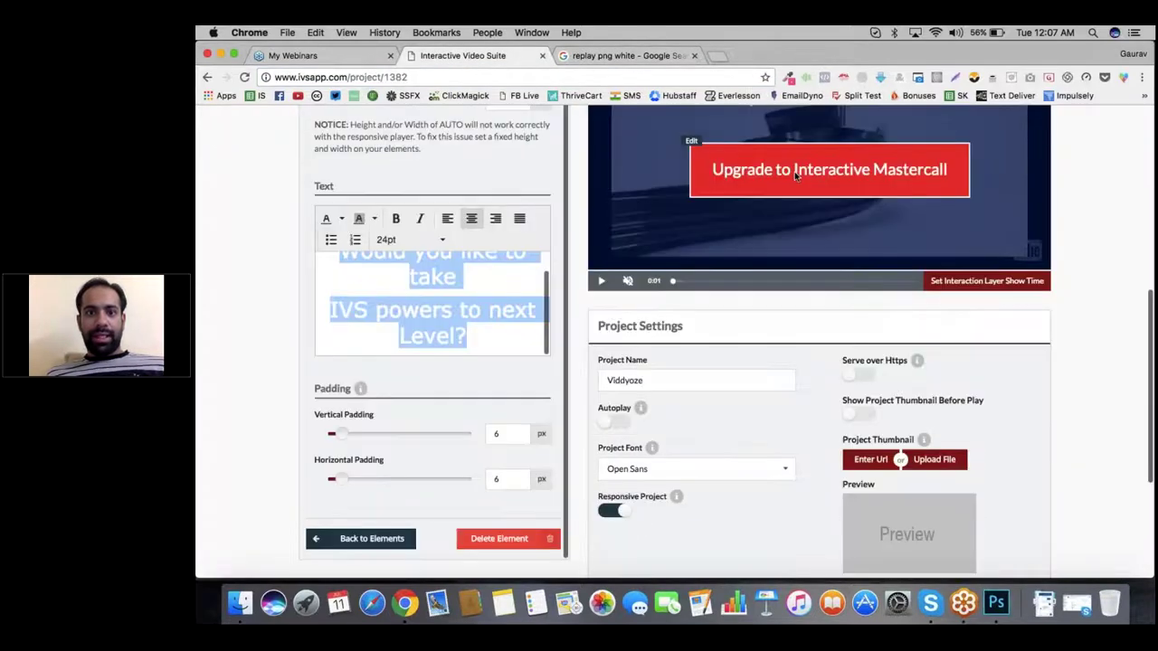
left_click(796, 174)
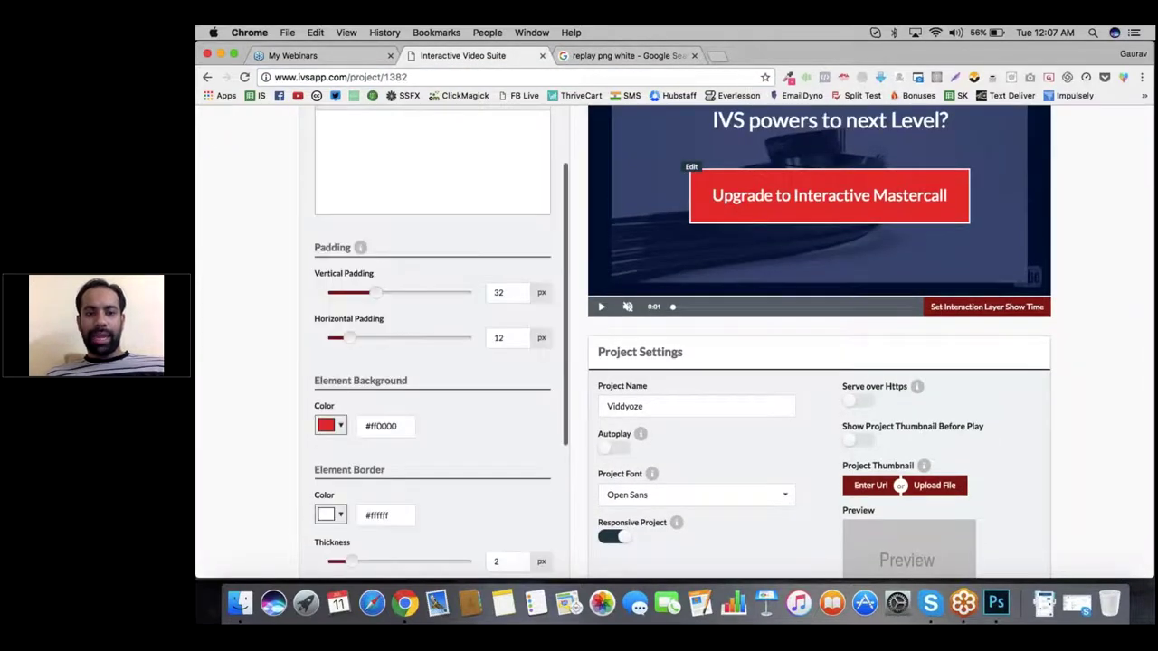
scroll(398, 389, "down", 8)
left_click(398, 388)
left_click(409, 431)
key("super+v")
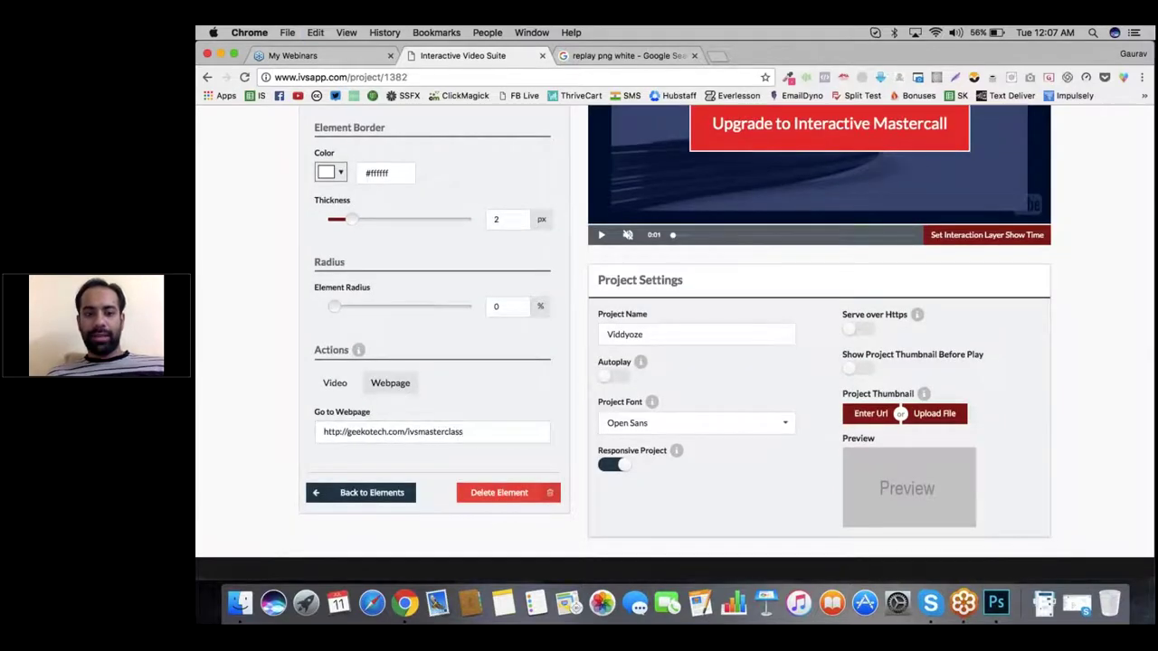
Reduce the upgrade button's vertical padding to 16 px
scroll(425, 362, "up", 5)
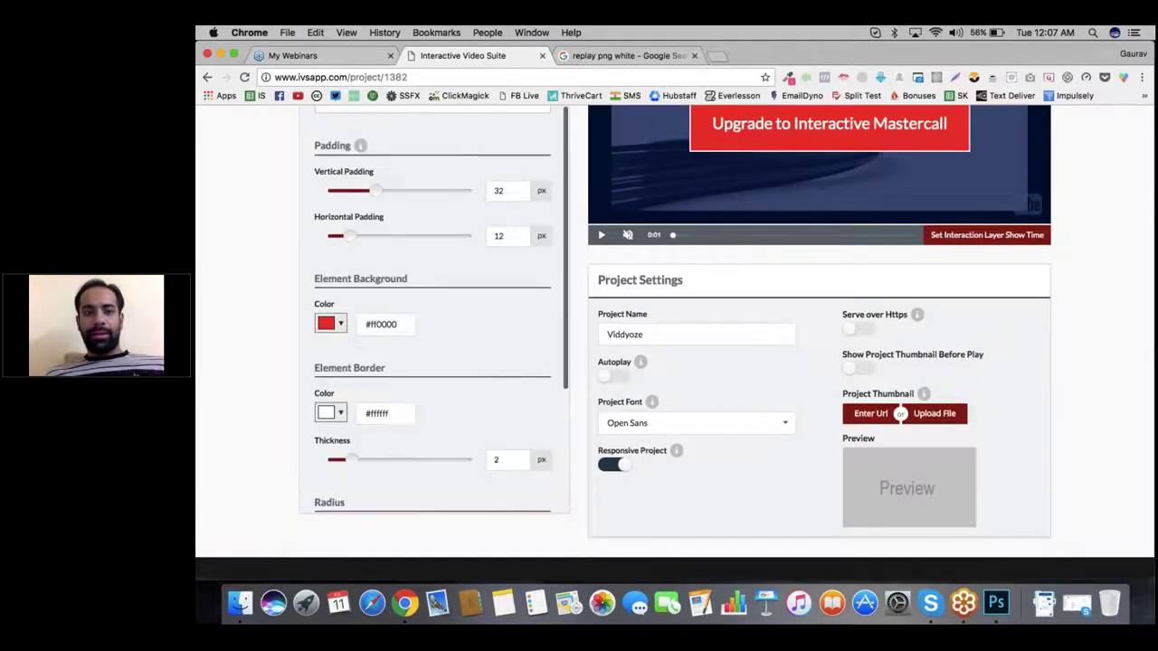
scroll(425, 362, "up", 7)
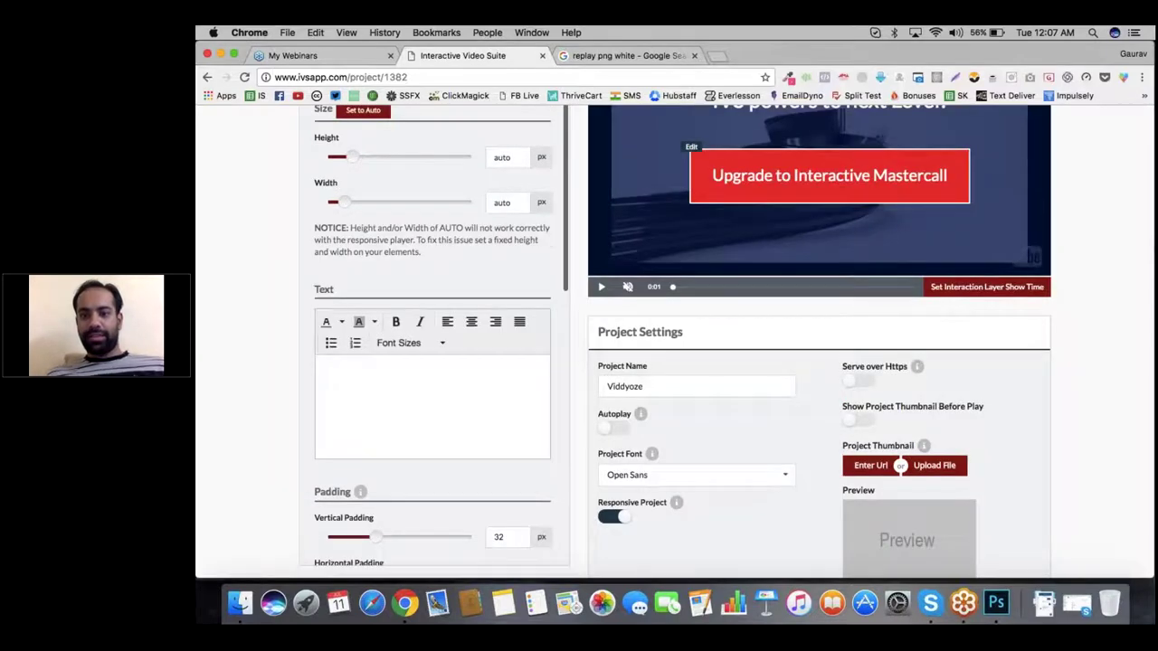
scroll(425, 362, "up", 7)
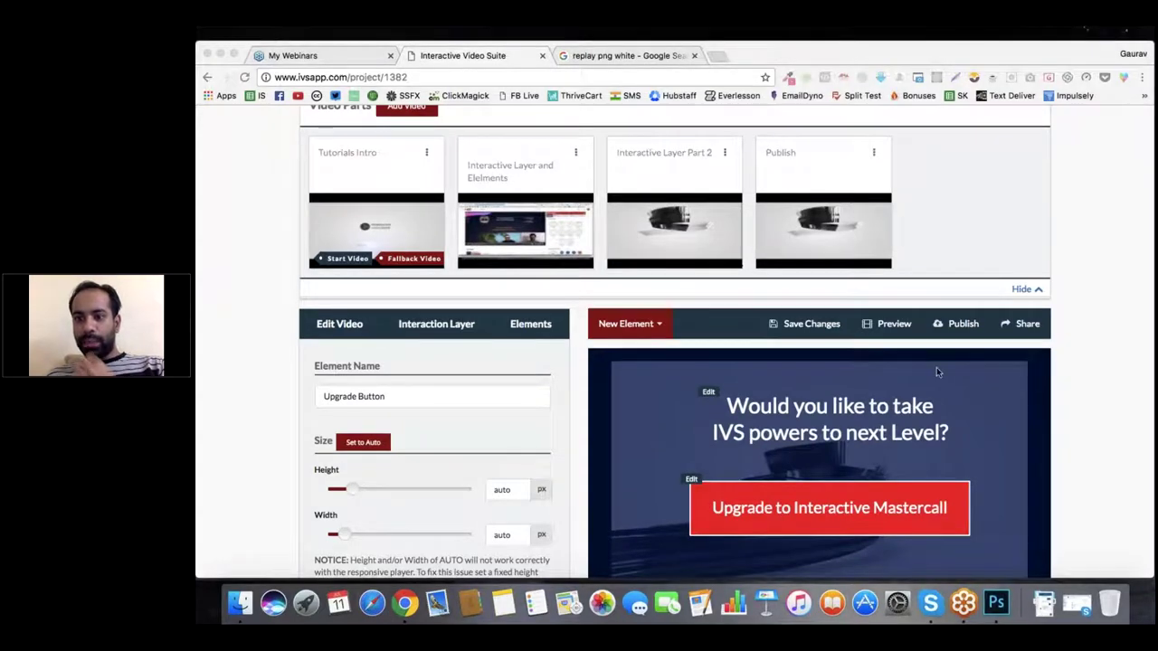
scroll(560, 371, "down", 10)
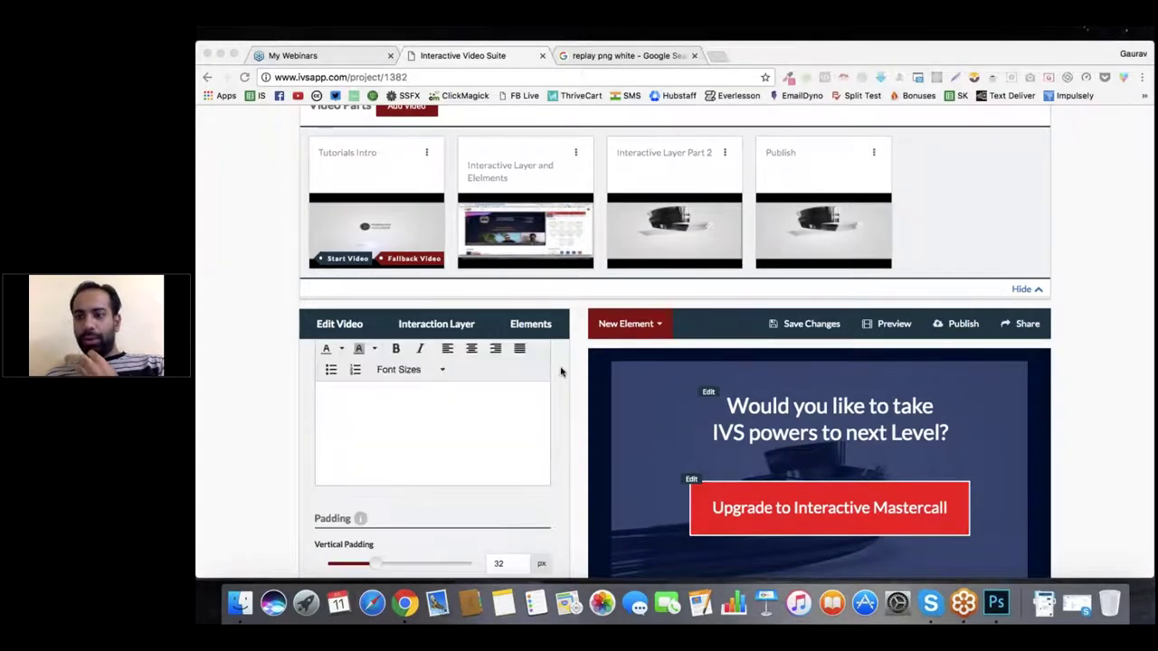
scroll(560, 371, "down", 1)
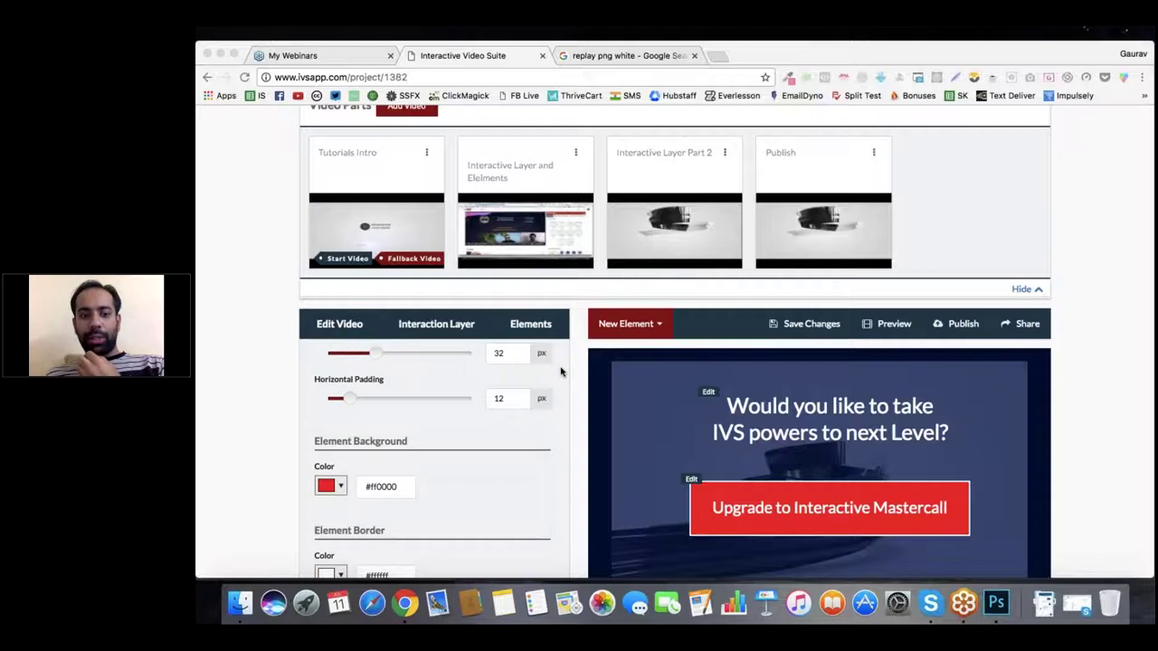
scroll(560, 371, "down", 2)
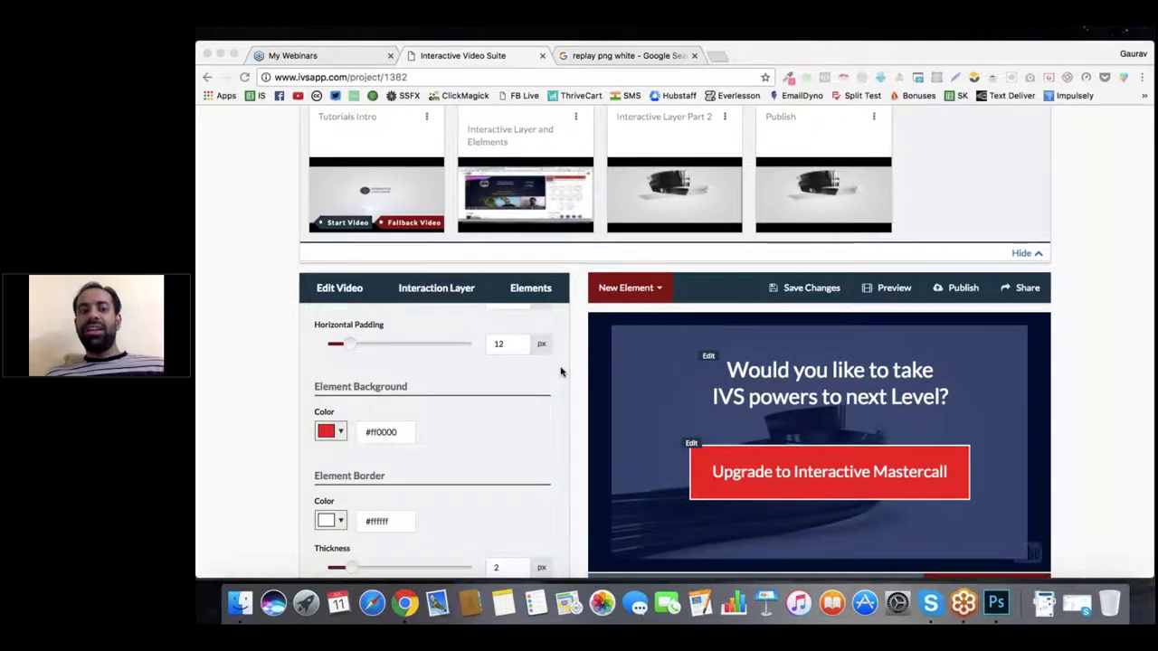
scroll(560, 371, "down", 5)
scroll(560, 371, "down", 3)
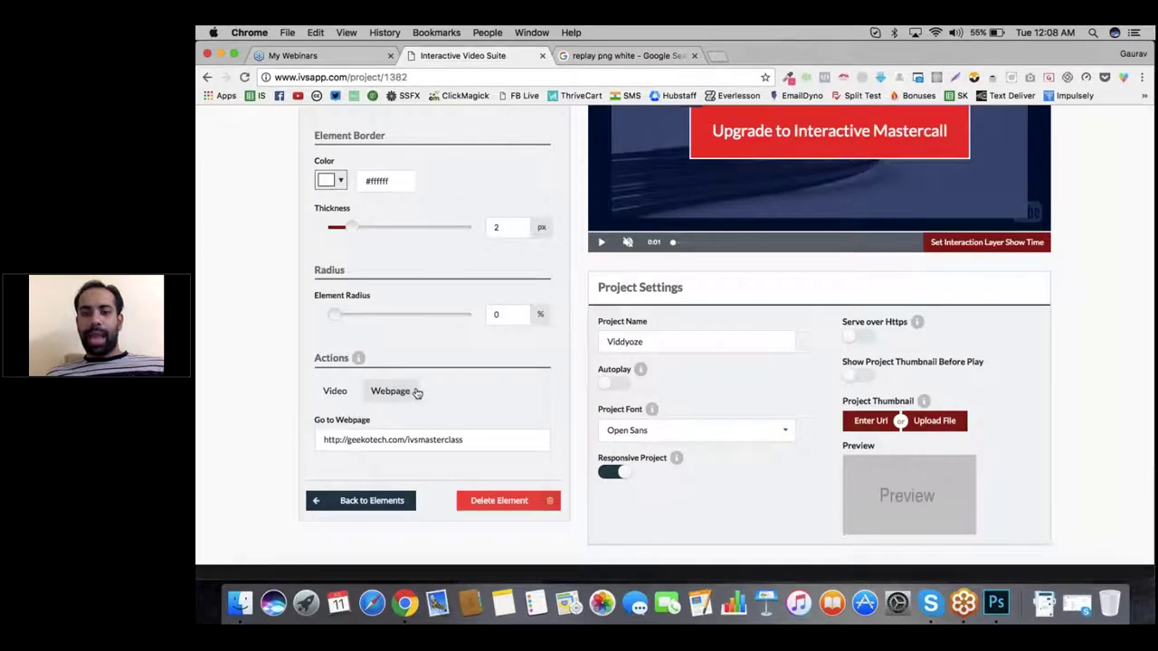
scroll(417, 392, "up", 1)
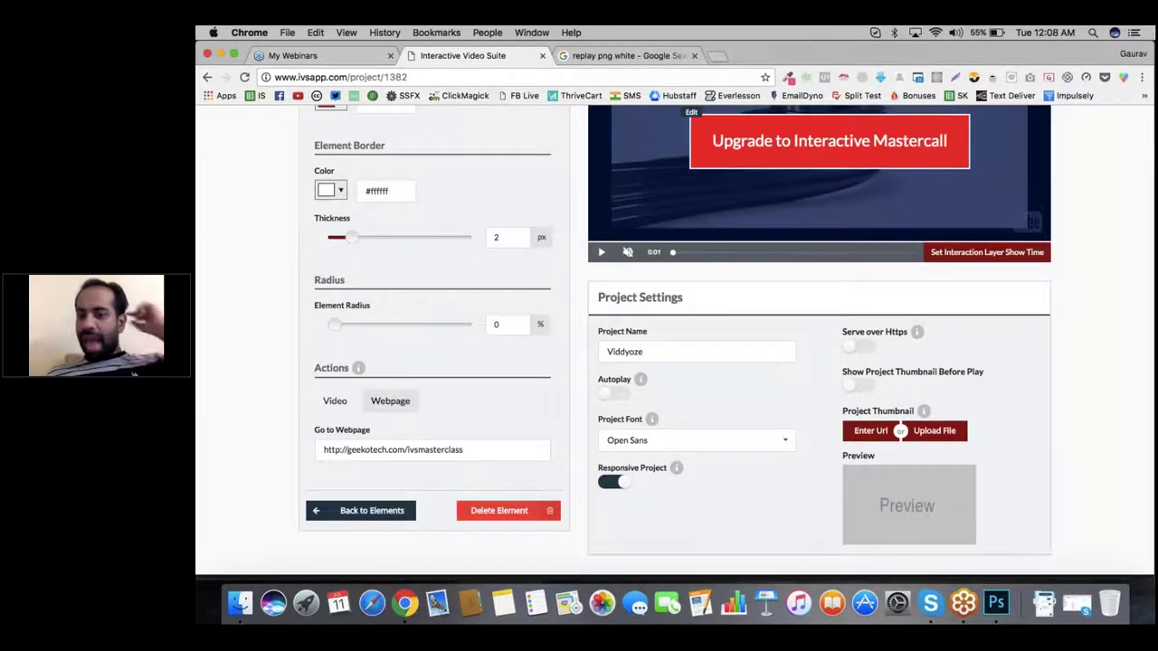
scroll(675, 342, "up", 3)
scroll(531, 444, "up", 3)
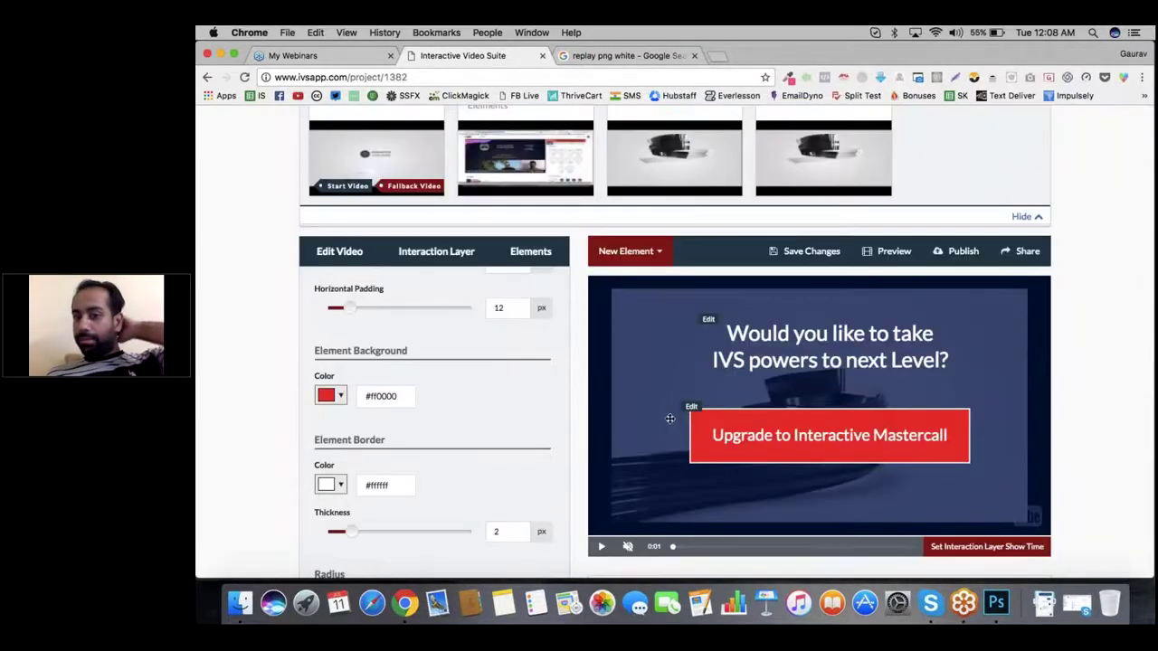
scroll(531, 444, "down", 1)
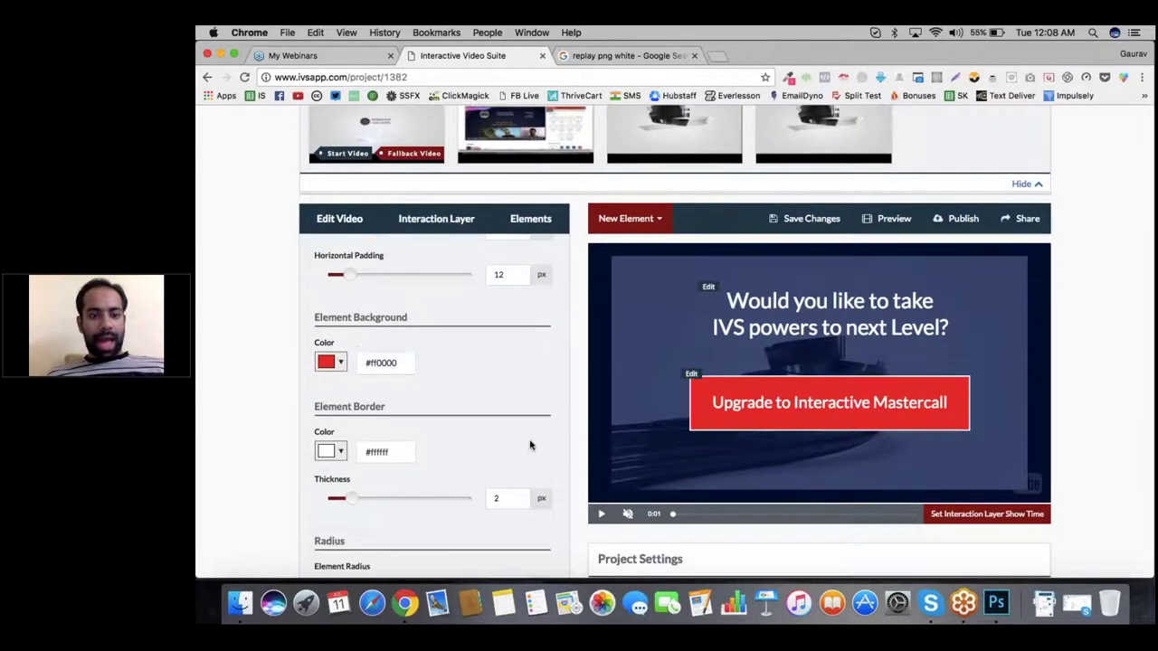
scroll(532, 444, "down", 4)
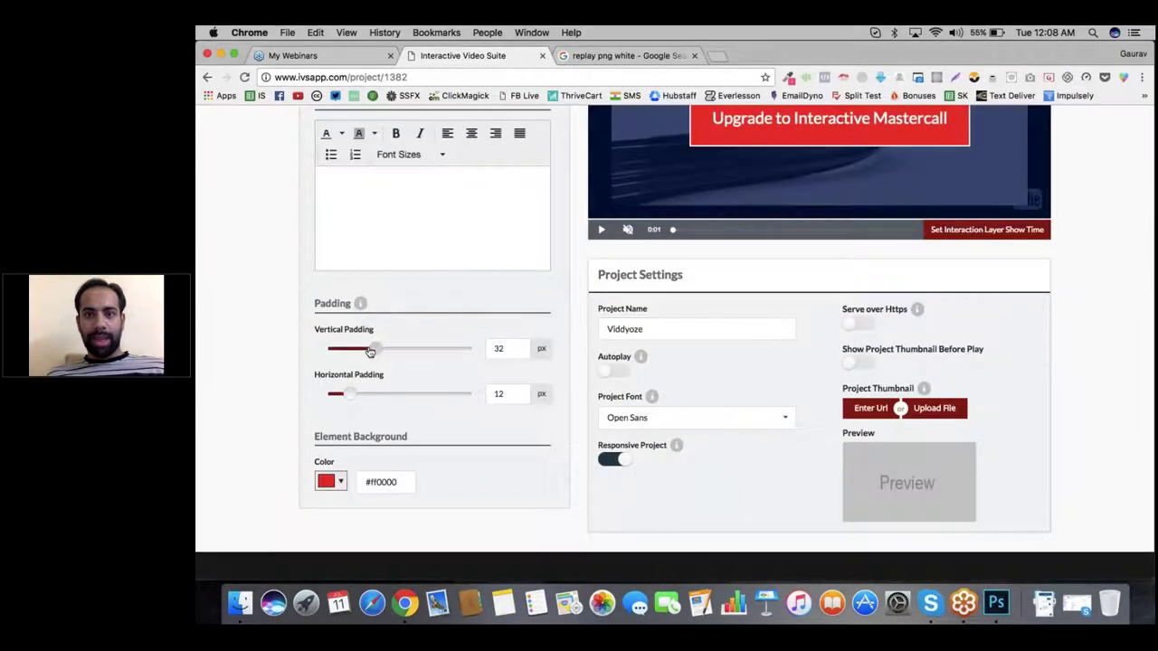
left_click_drag(373, 352, 351, 352)
Select the existing project name in Project Settings for replacement
scroll(352, 349, "up", 2)
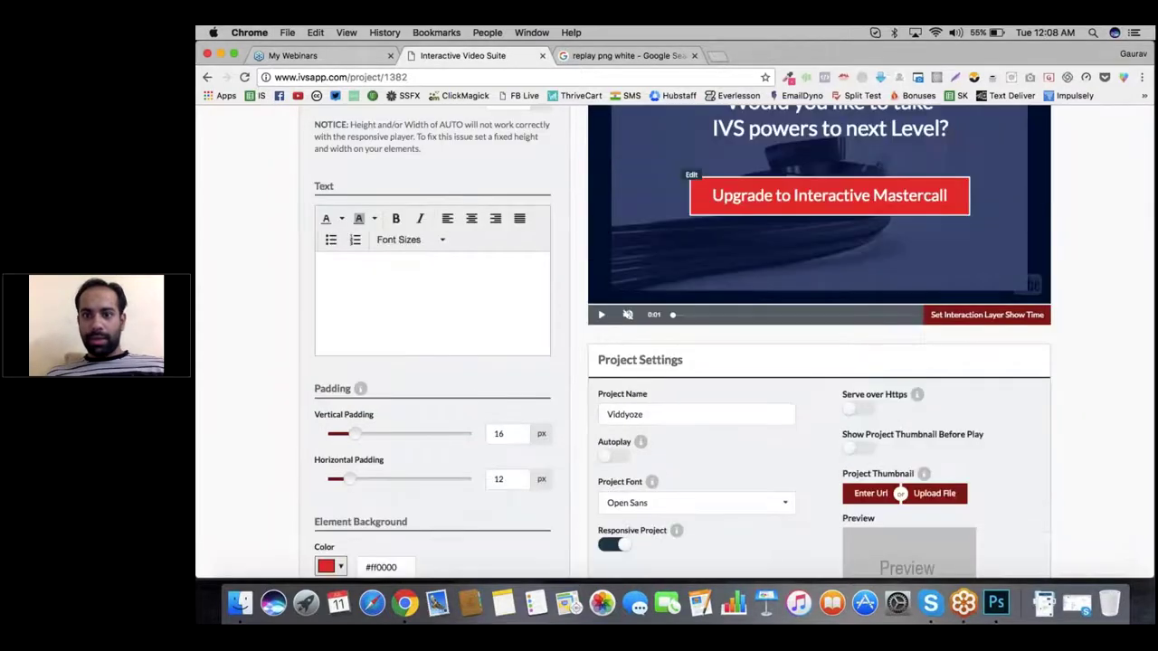
scroll(818, 226, "up", 2)
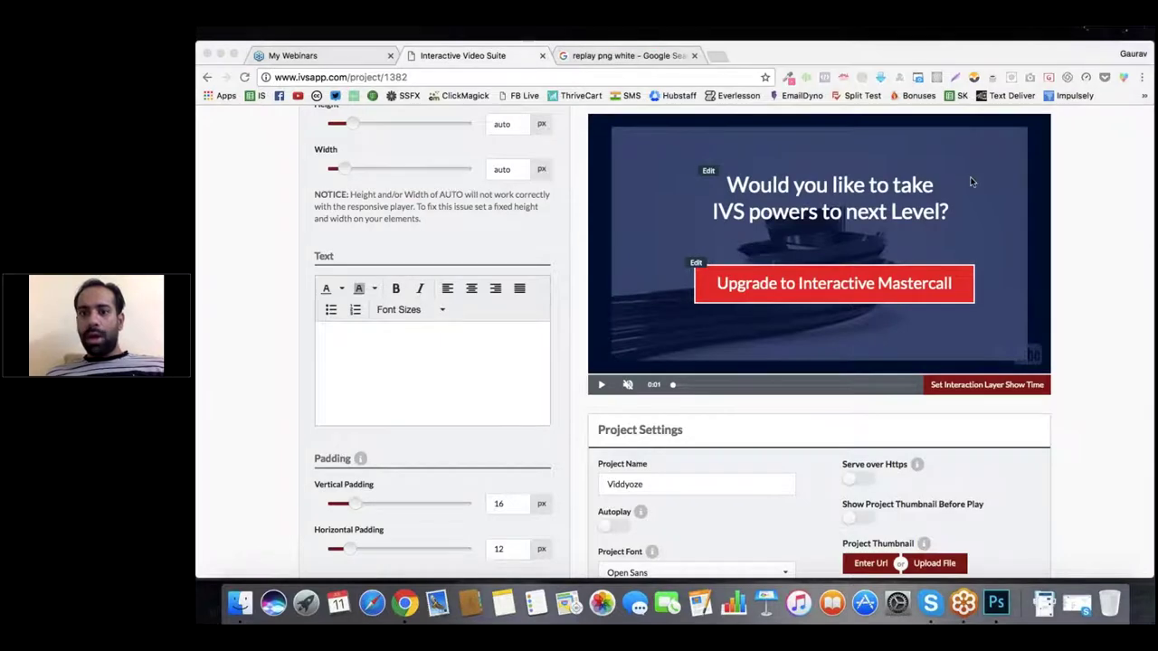
scroll(970, 176, "up", 2)
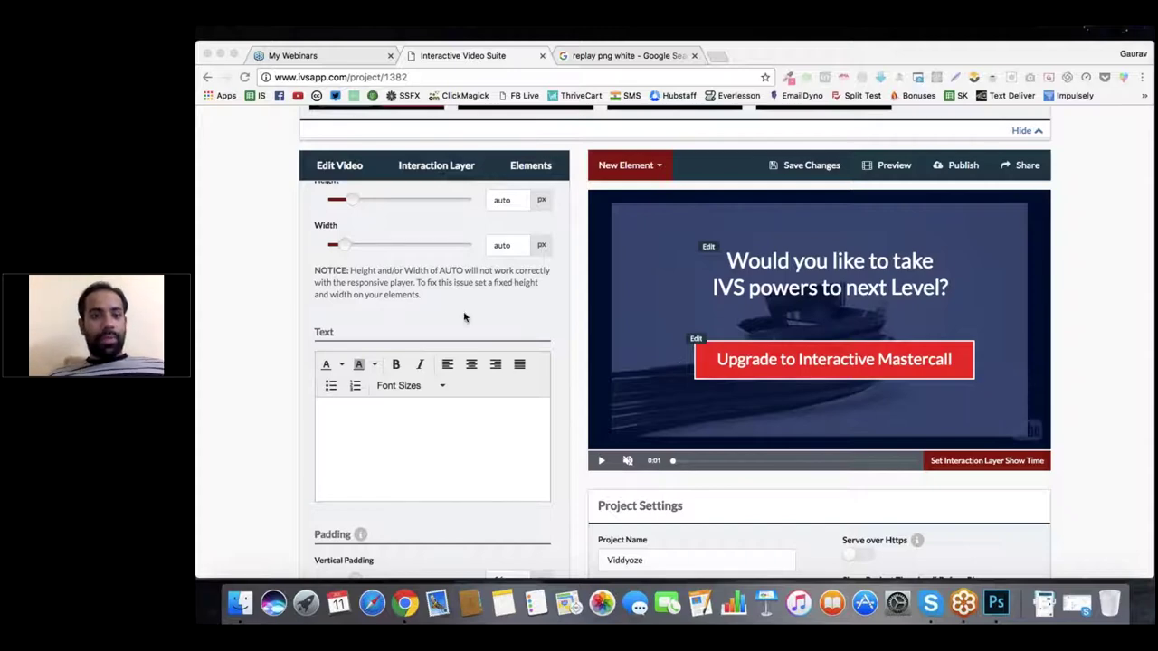
scroll(464, 316, "up", 2)
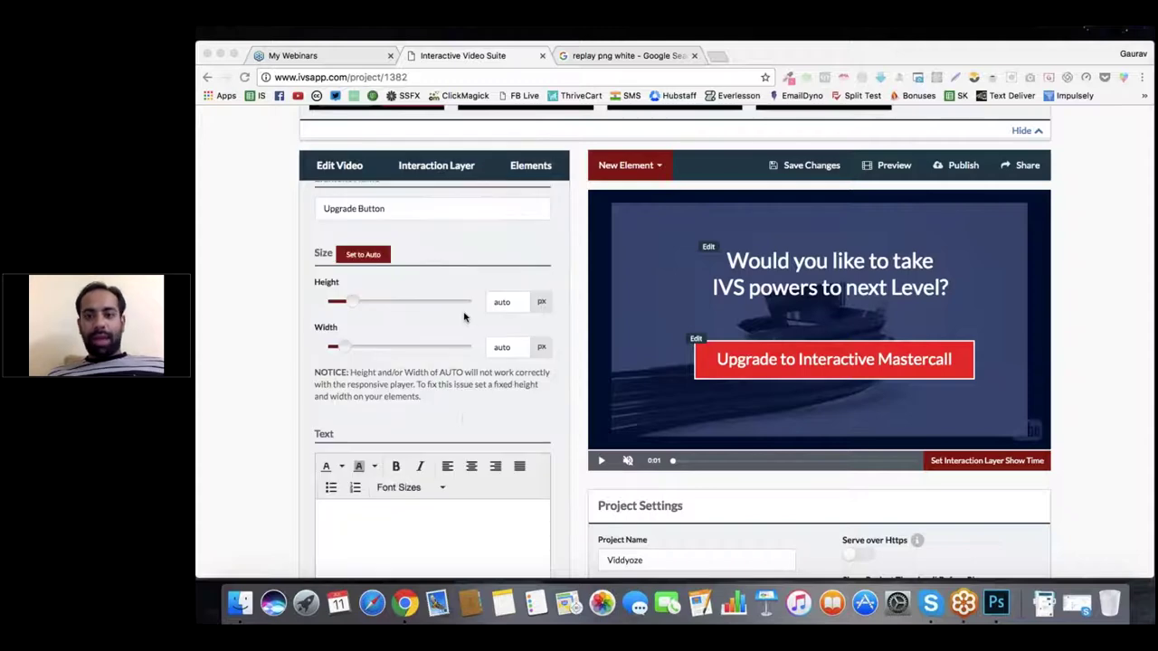
scroll(464, 317, "up", 4)
scroll(465, 317, "down", 2)
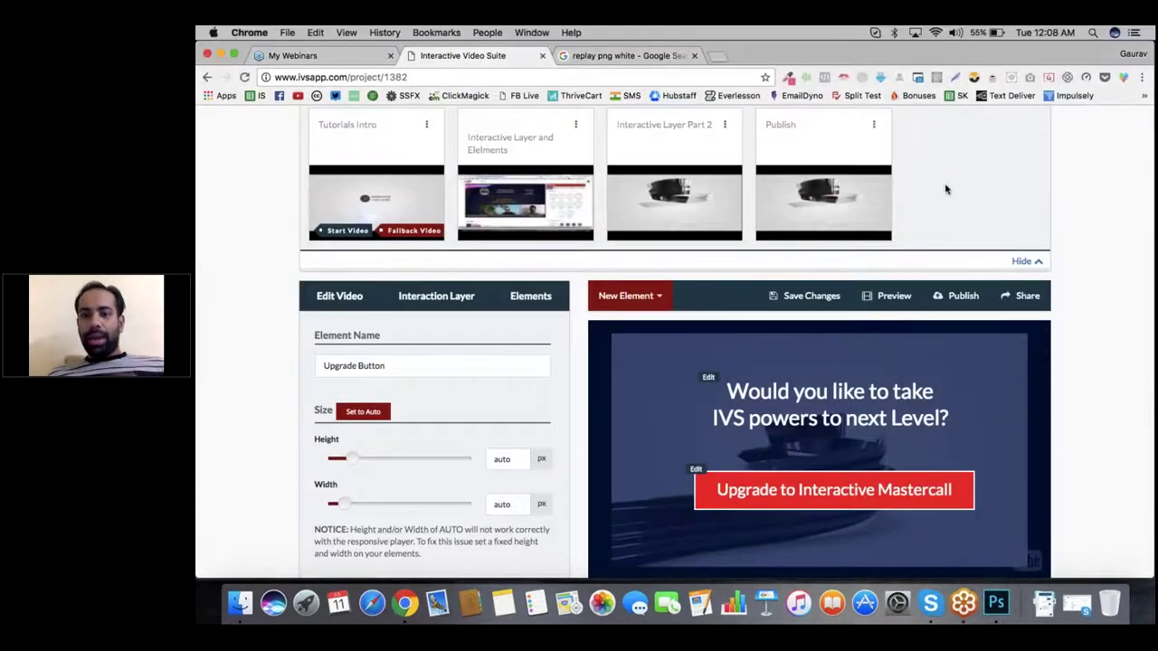
scroll(945, 189, "down", 2)
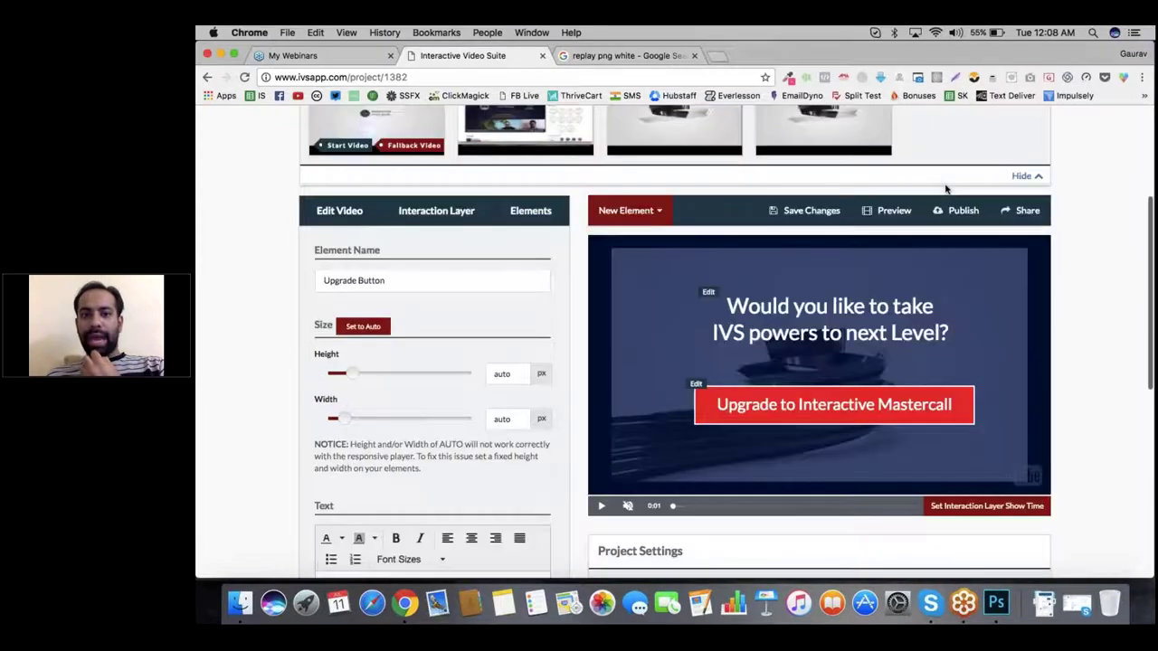
scroll(945, 189, "down", 8)
left_click_drag(667, 242, 574, 240)
Rename the project 'IVS Tutorials' and enable Show Project Thumbnail Before Play
type("IVS Tu")
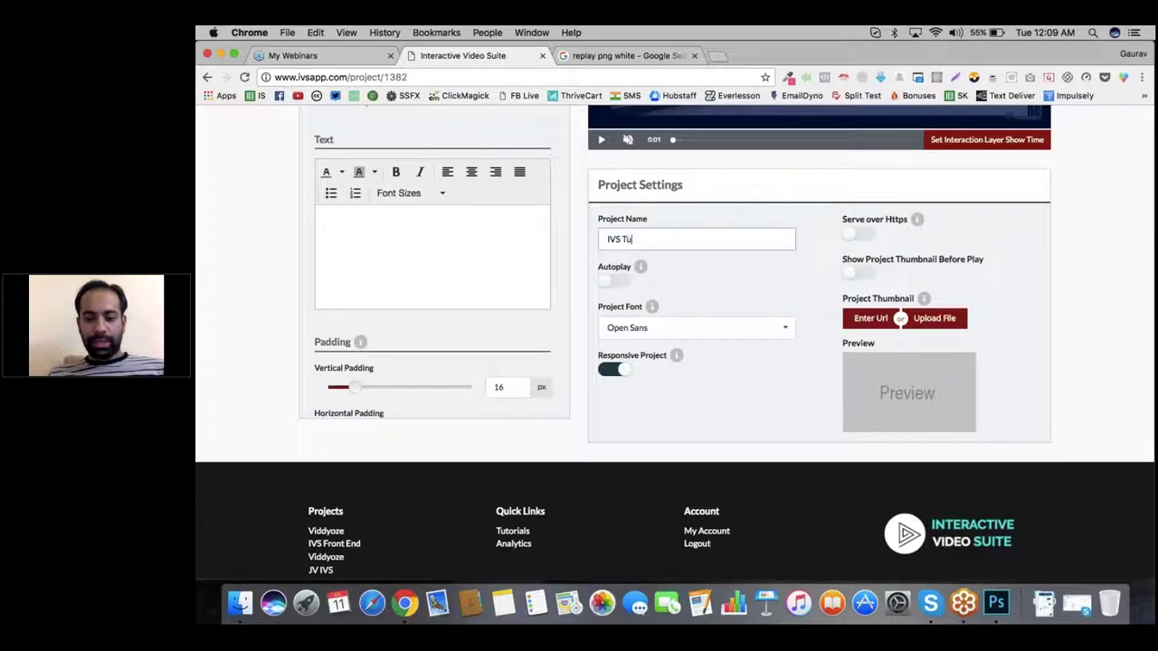
type("torials")
left_click(693, 290)
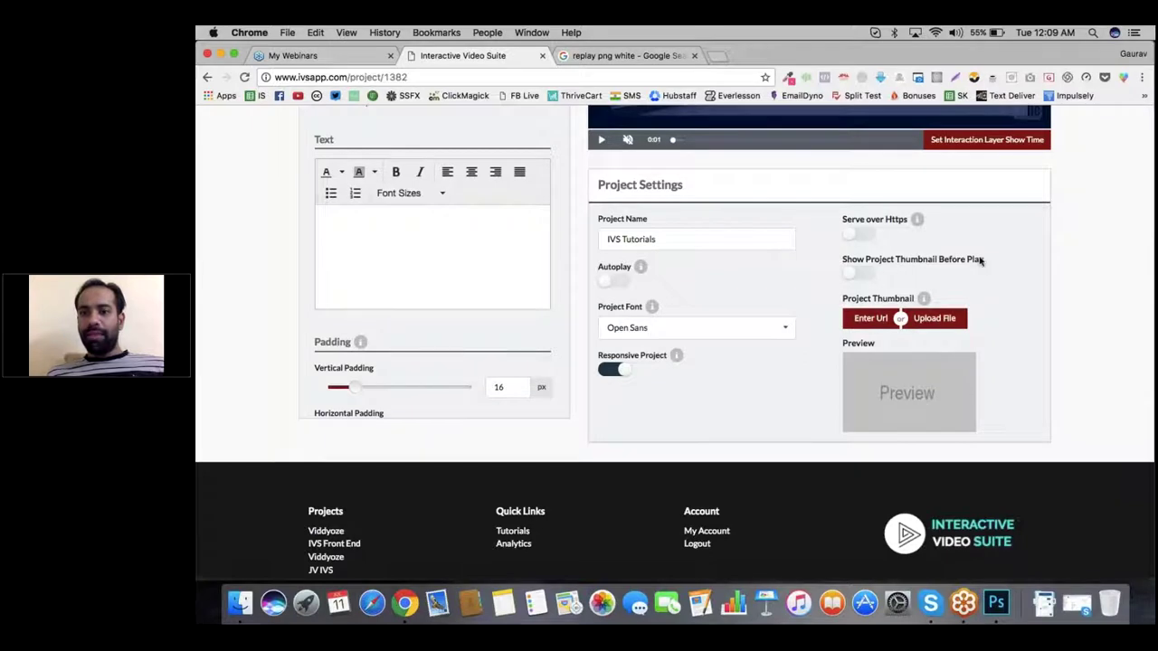
left_click(860, 274)
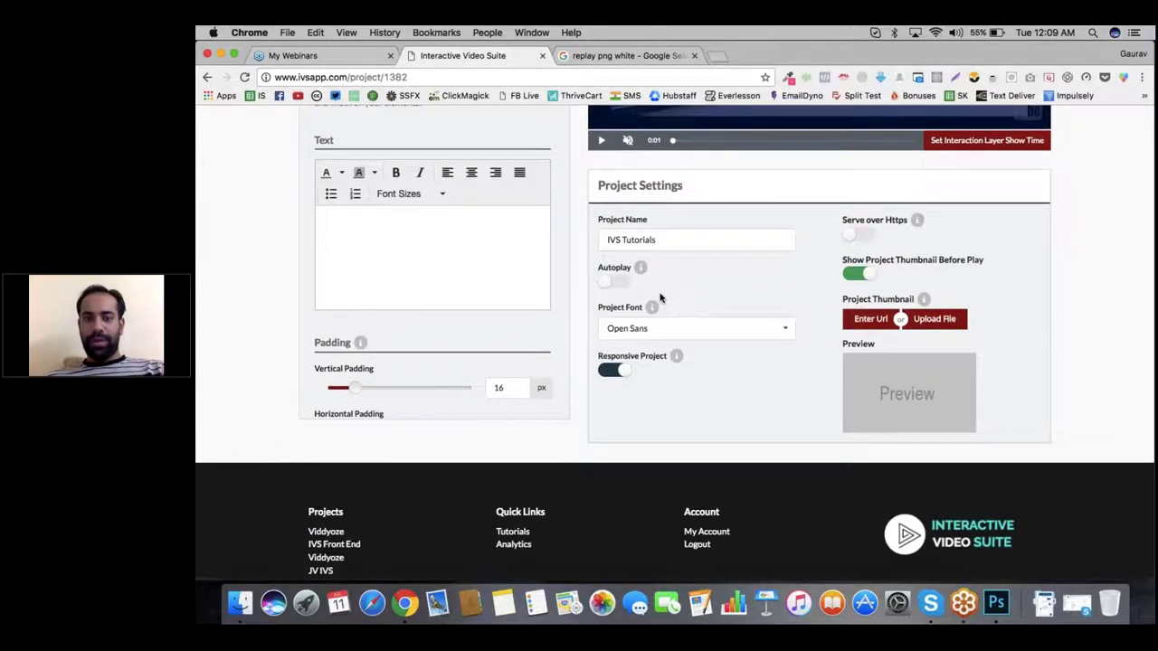
Review the project settings, then switch over to Photoshop
scroll(660, 298, "up", 5)
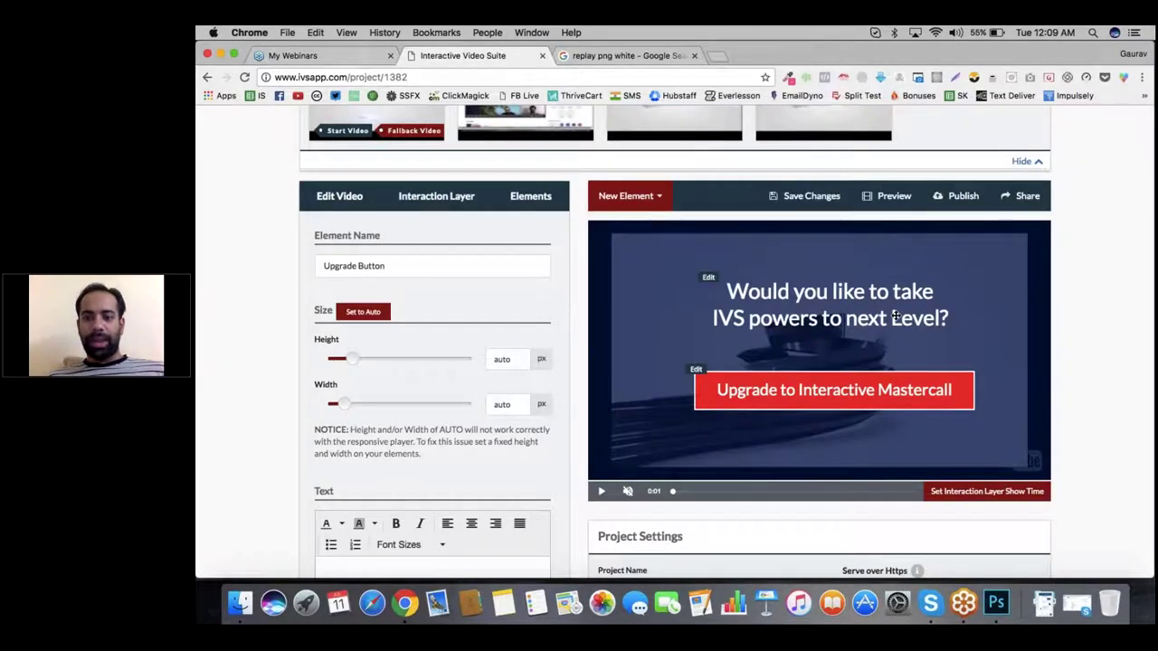
scroll(896, 316, "down", 1)
scroll(896, 316, "down", 5)
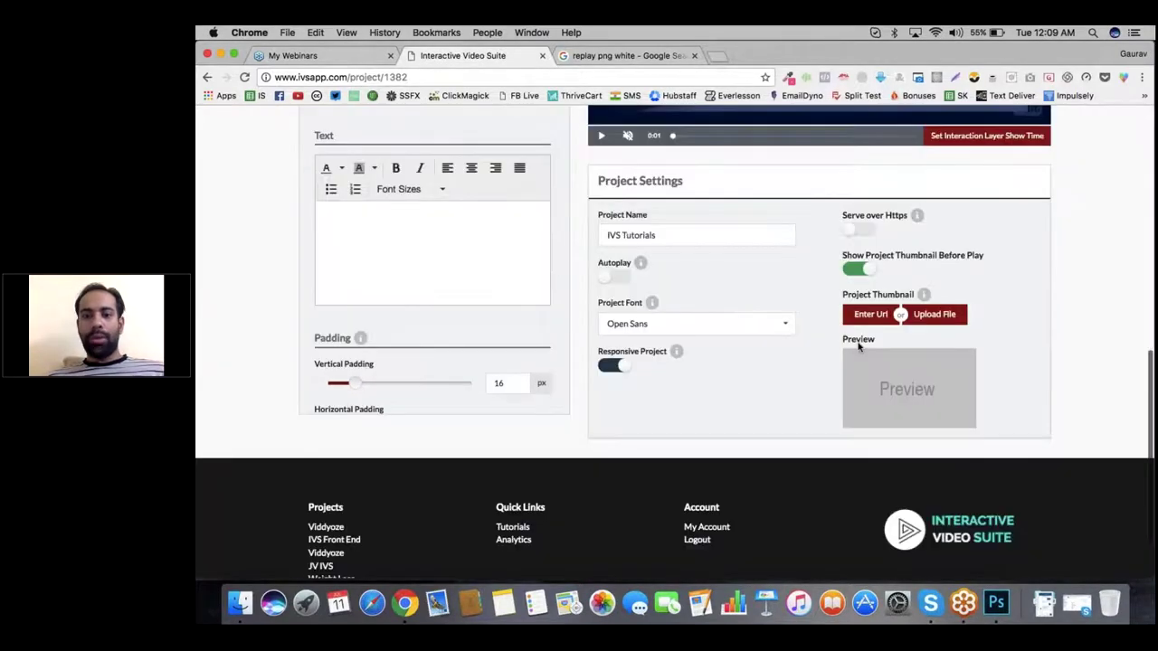
scroll(860, 347, "up", 10)
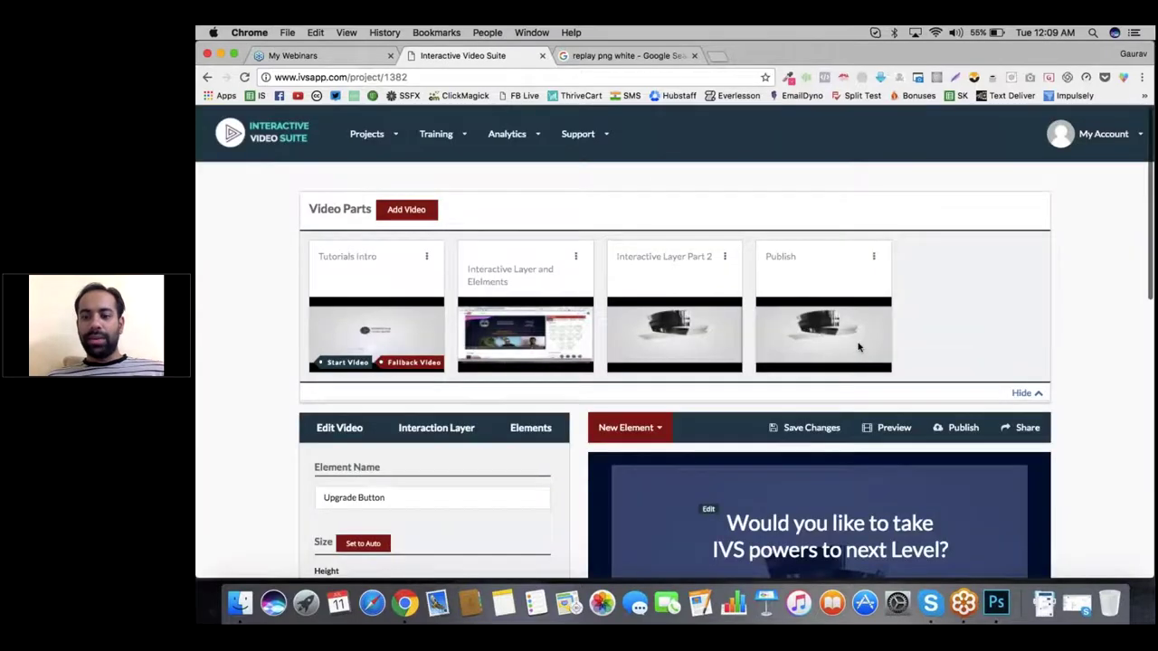
scroll(860, 346, "down", 6)
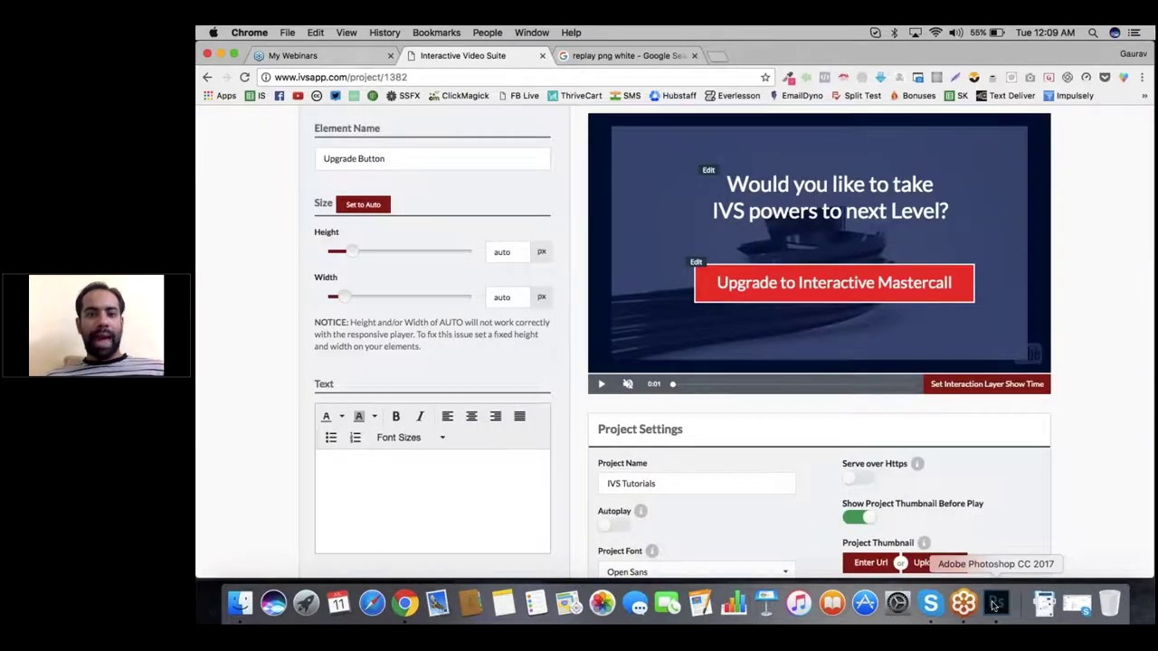
left_click(996, 604)
Close 74759-200.png without saving and start a new document
left_click(232, 87)
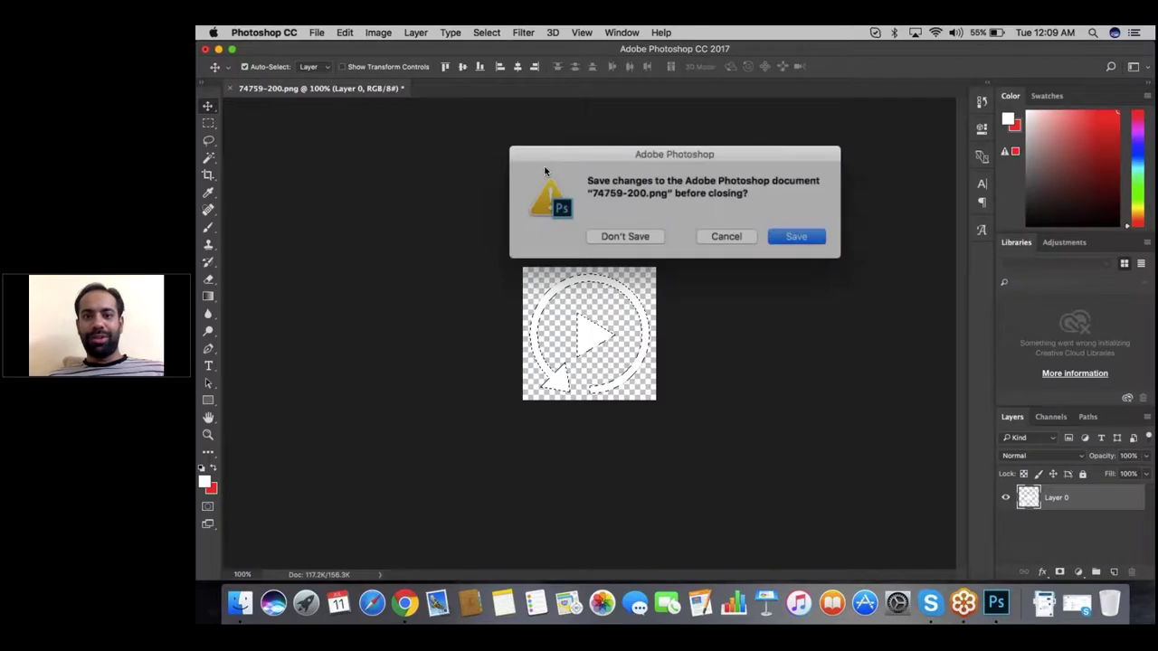
left_click(644, 235)
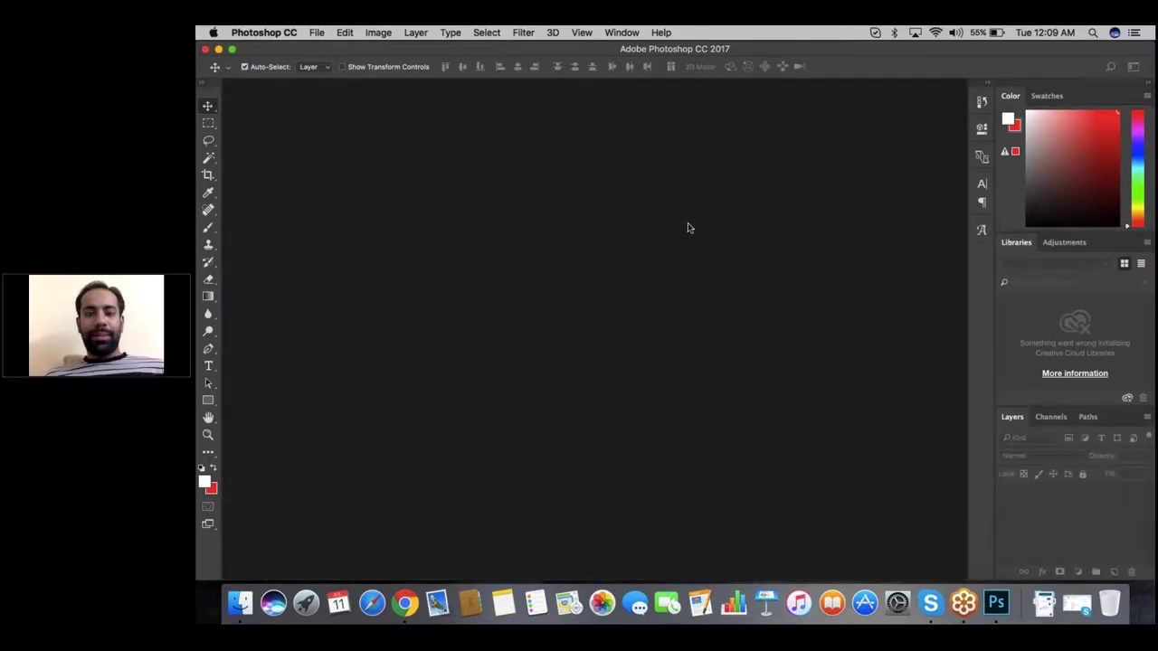
key("super+n")
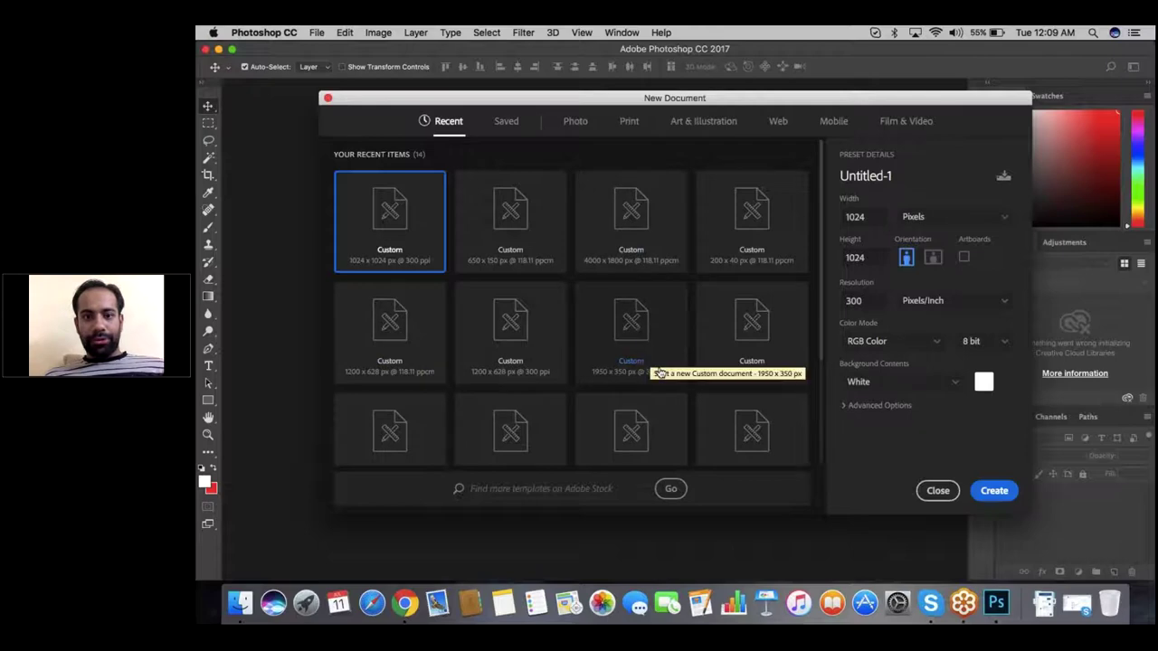
scroll(659, 373, "down", 2)
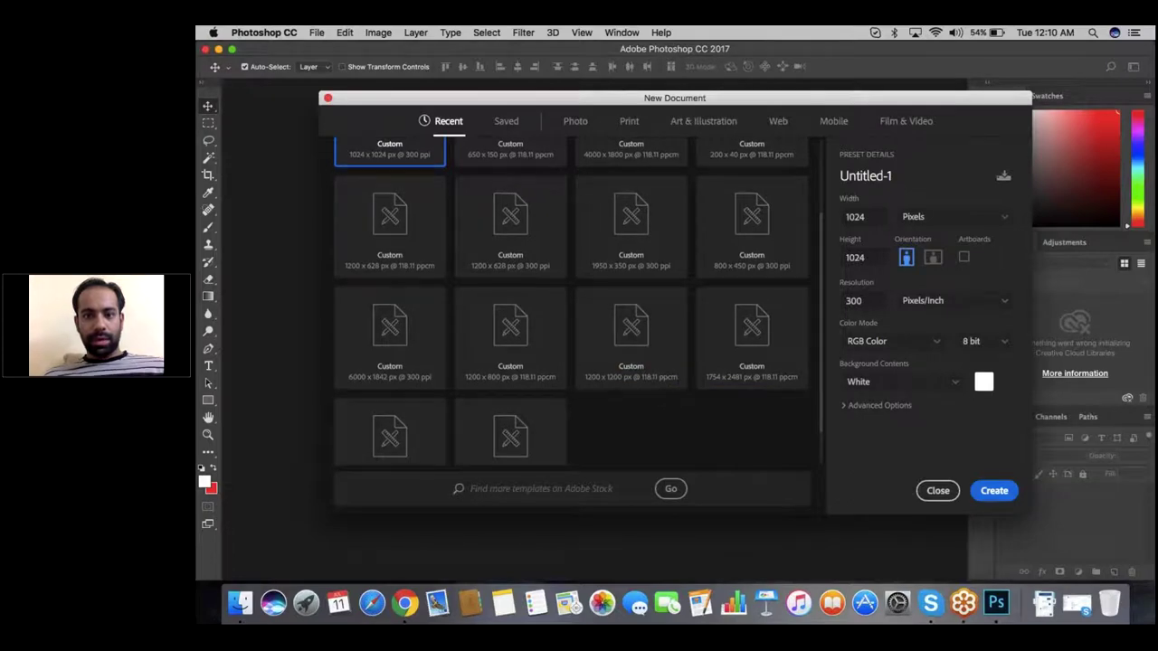
scroll(615, 326, "up", 1)
Gauge the IVS video preview size in Chrome, then return to Photoshop's New Document settings
key("super+Tab")
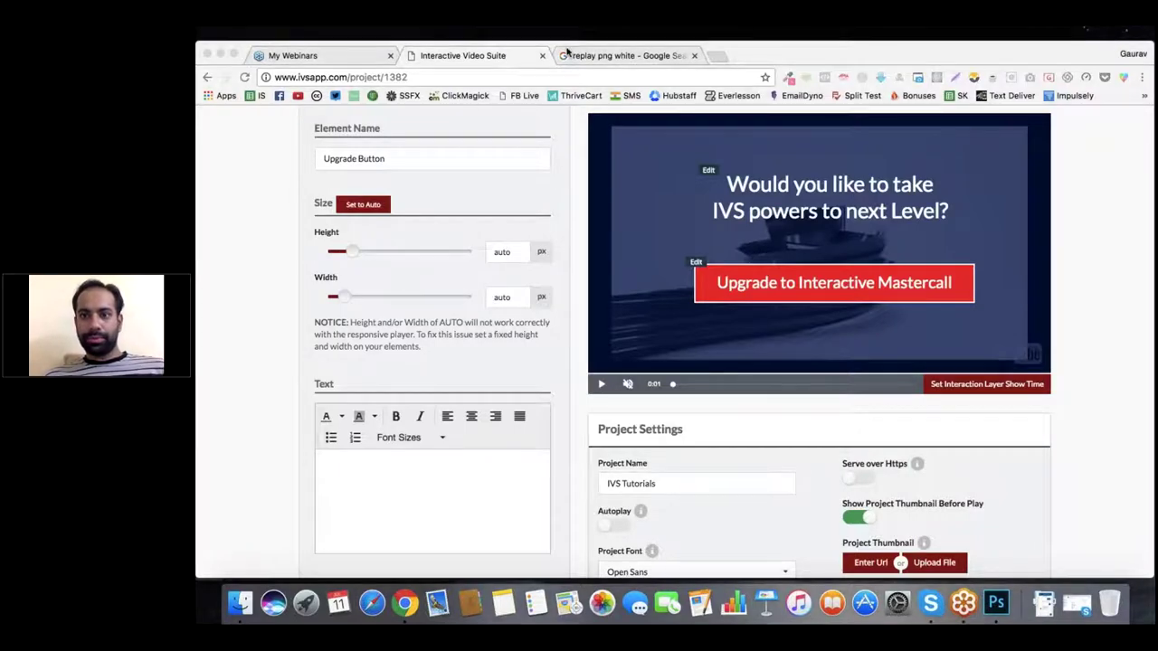
scroll(864, 164, "up", 1)
scroll(864, 160, "up", 2)
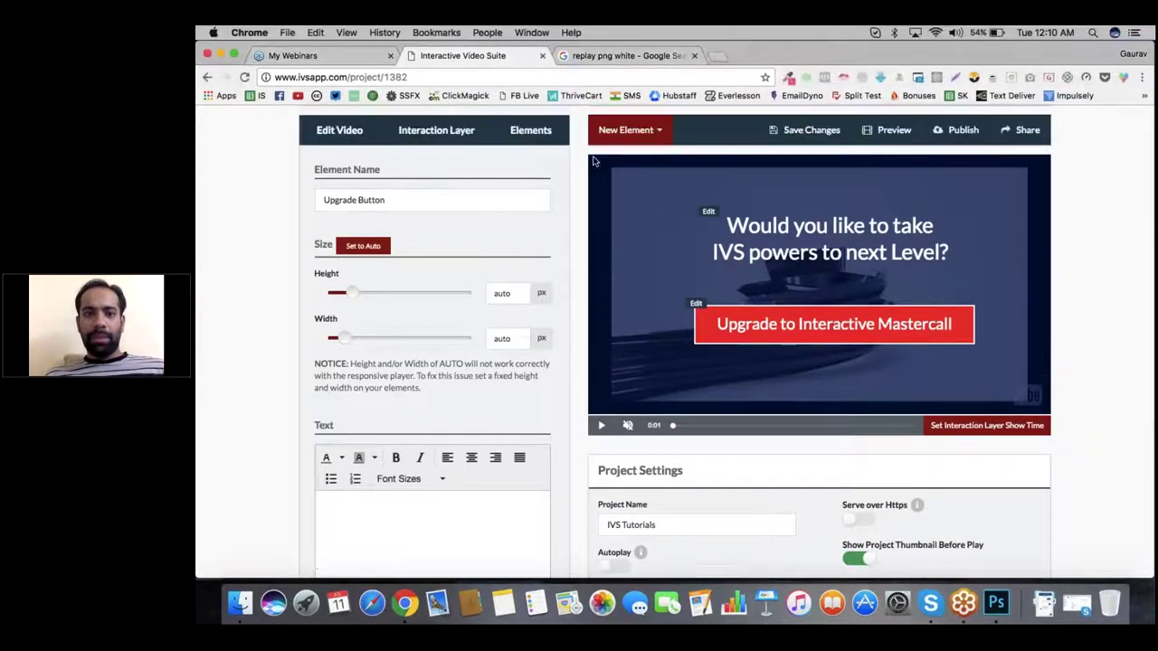
left_click_drag(589, 155, 901, 341)
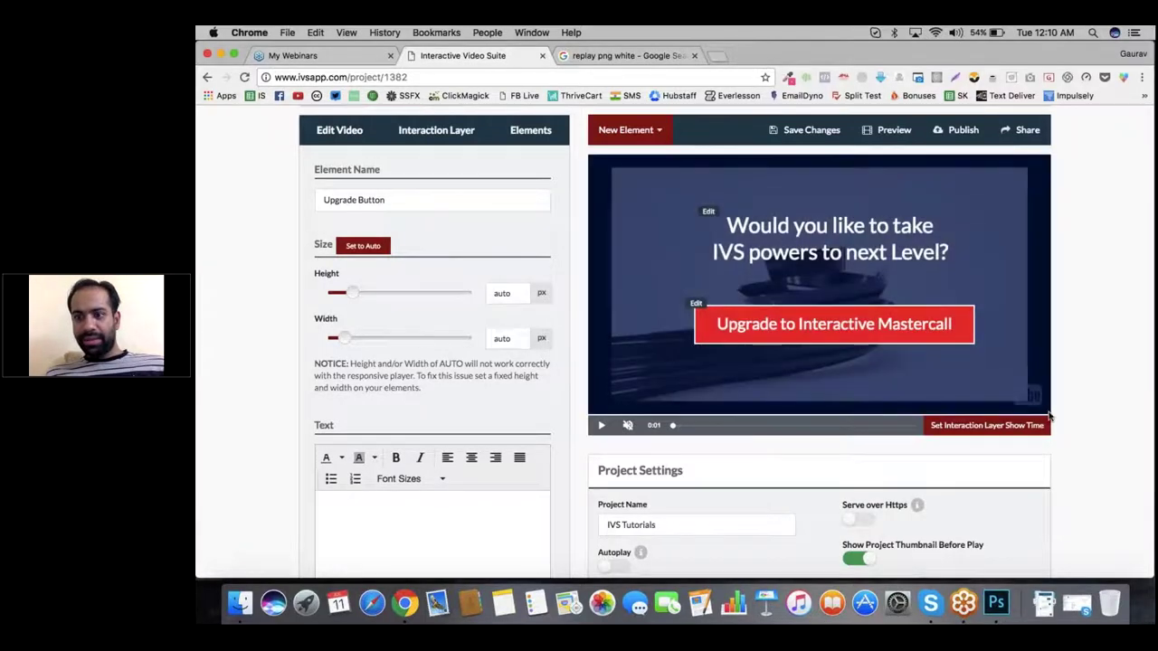
left_click(1004, 613)
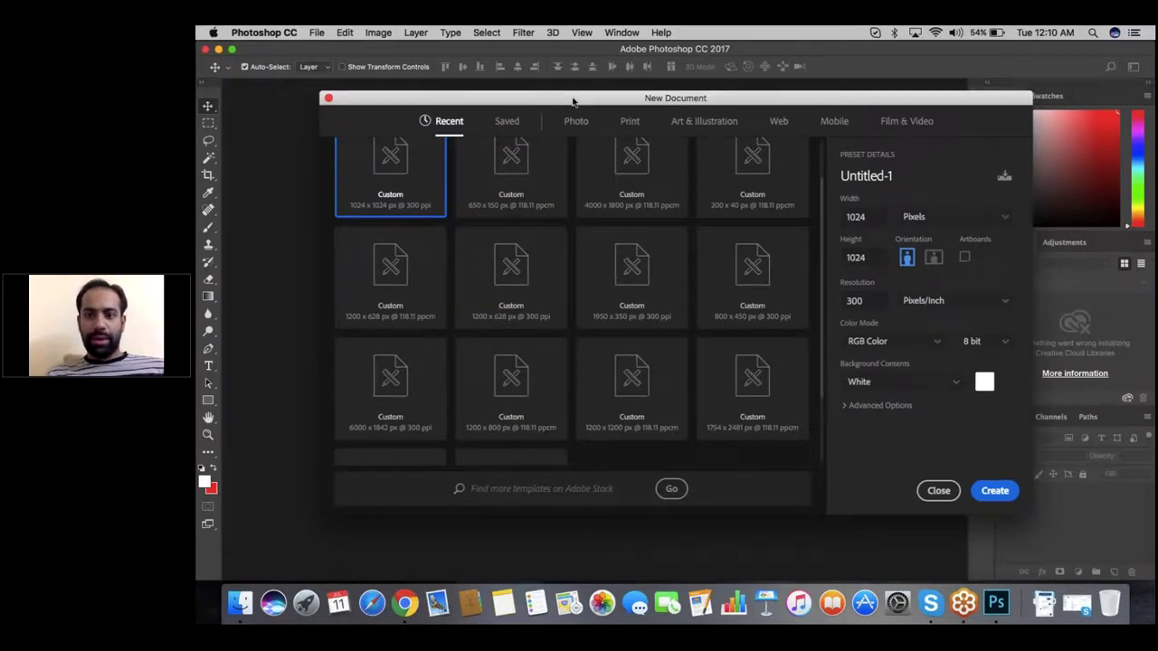
Create a new 700 × 400 px document
left_click(855, 216)
type("700")
key("Tab")
type("400")
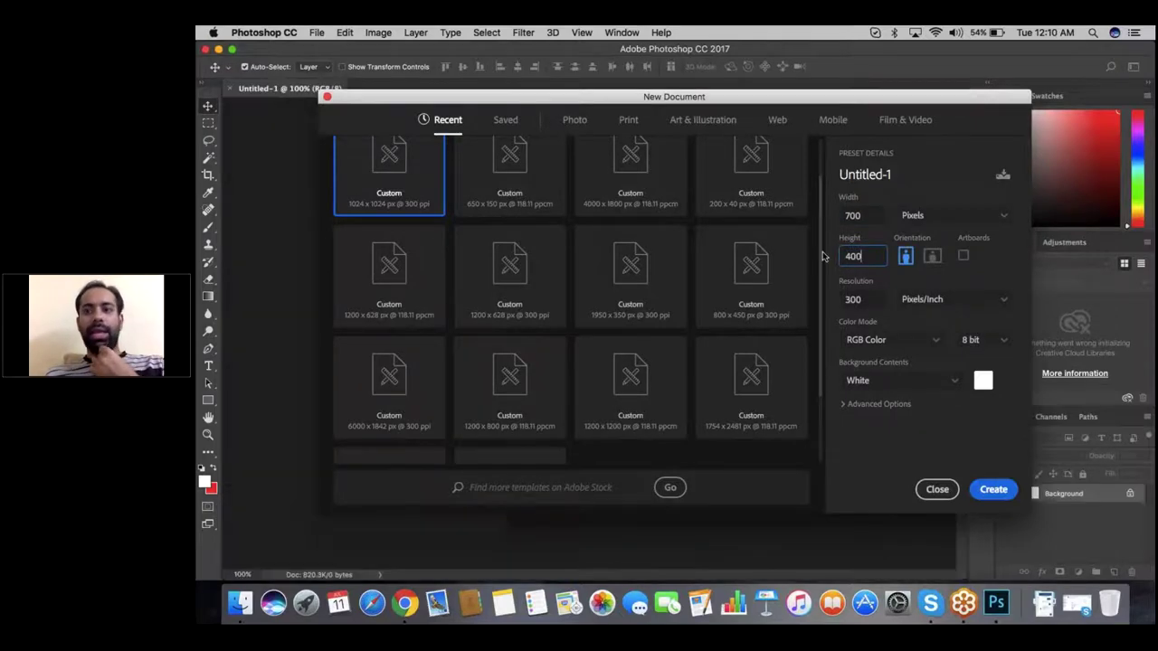
key("Return")
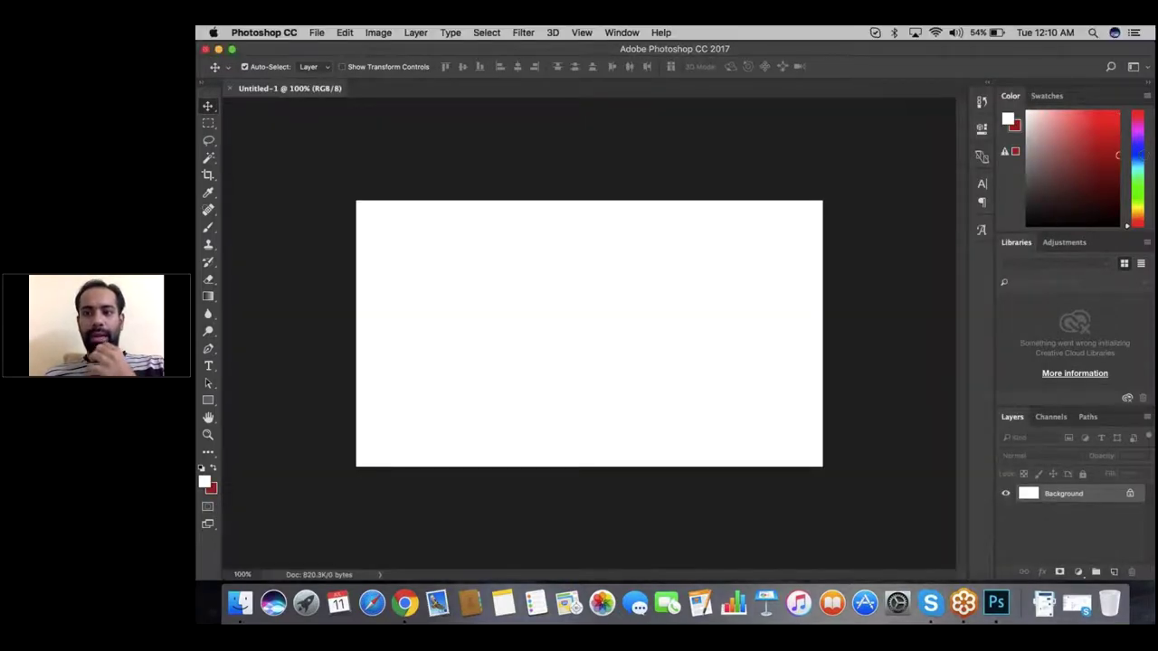
Unlock the background layer and fill it with a dark navy blue
left_click(1138, 153)
left_click_drag(1121, 188, 1119, 171)
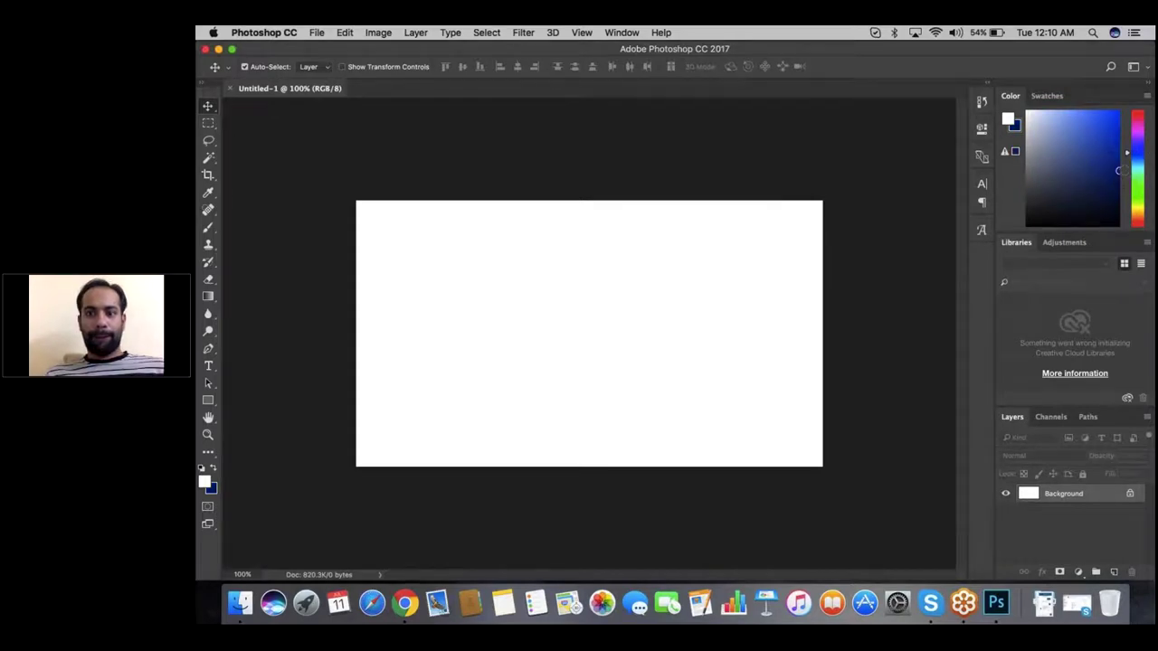
left_click(1131, 494)
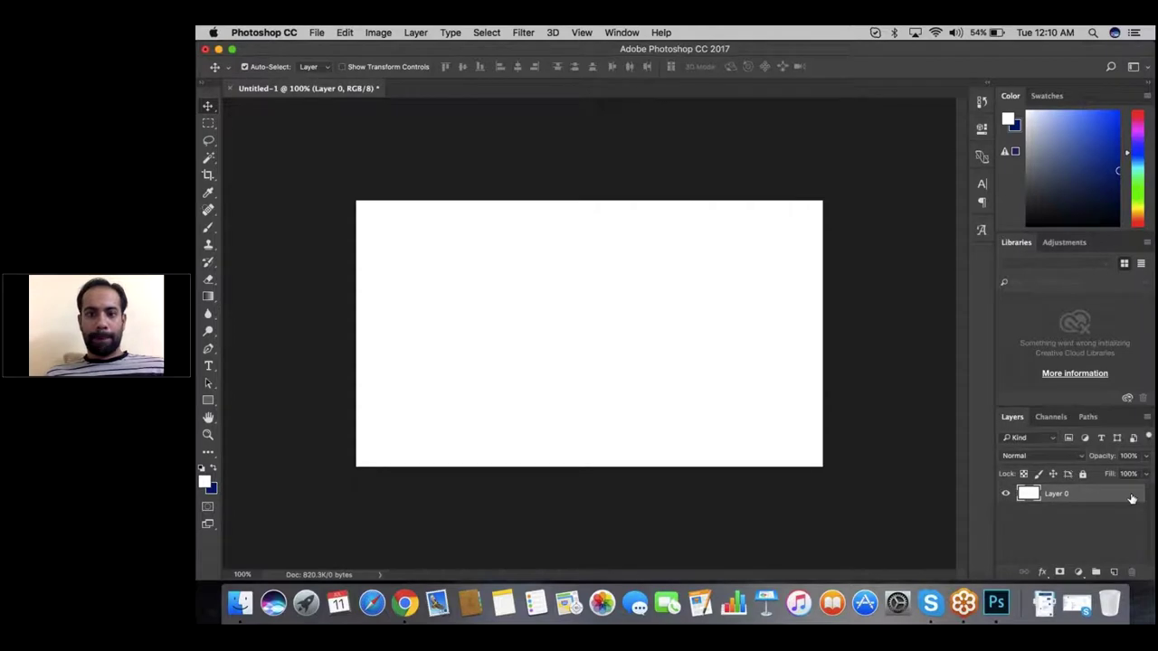
double_click(1131, 499)
key("Escape")
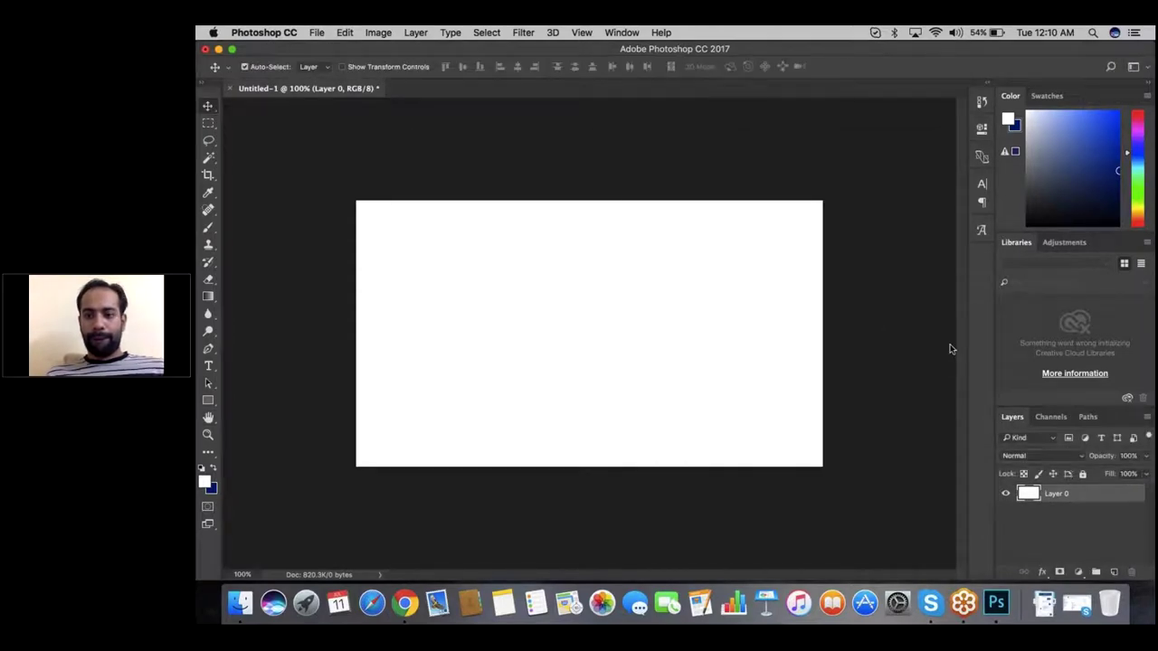
key("super+BackSpace")
mouse_move(1101, 173)
left_mouse_down()
mouse_move(1113, 185)
mouse_move(1138, 161)
left_mouse_up()
key("super+BackSpace")
key("alt+BackSpace")
key("super+BackSpace")
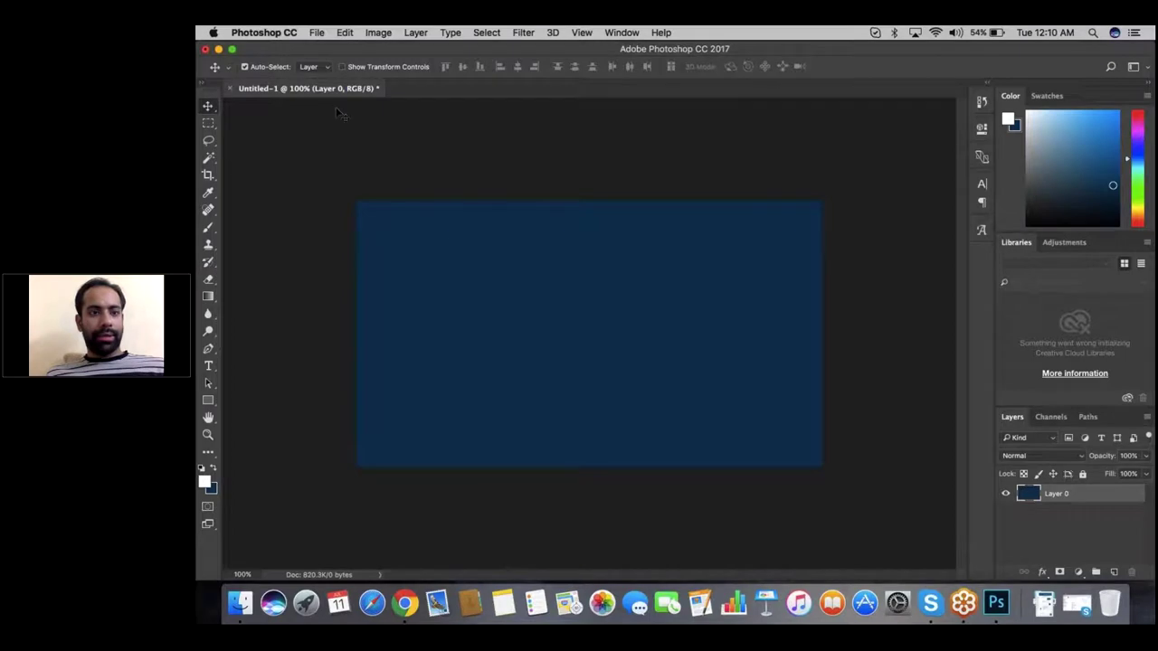
Start a text layer on the canvas reading 'Guided'
key("t")
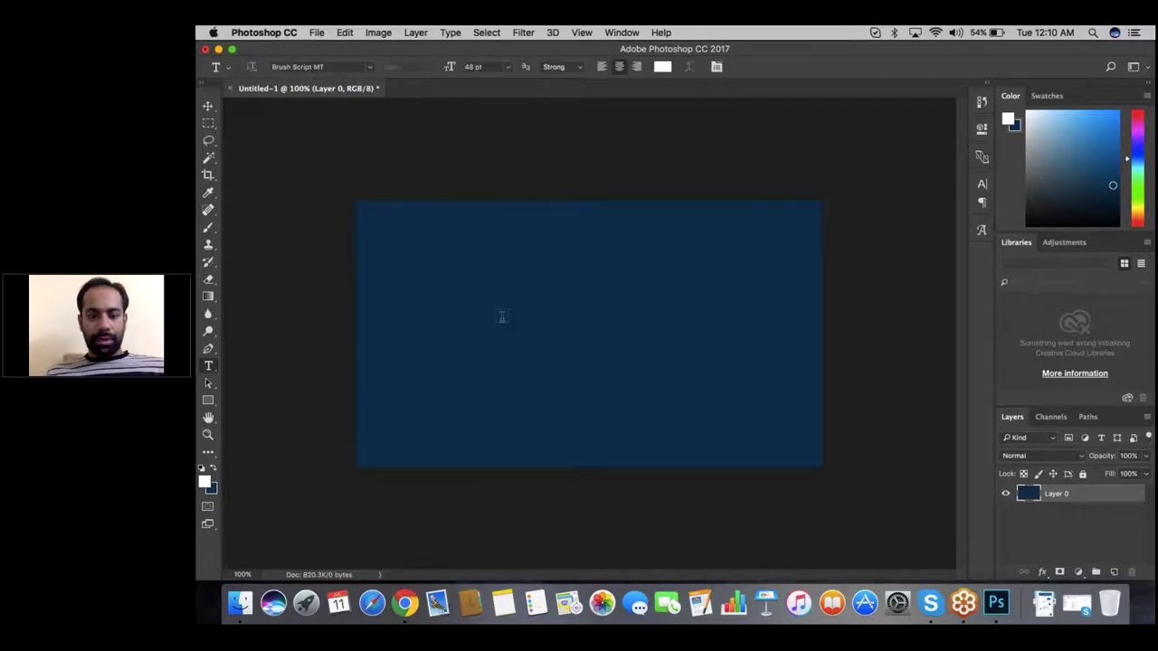
left_click(502, 317)
type("W")
key("BackSpace")
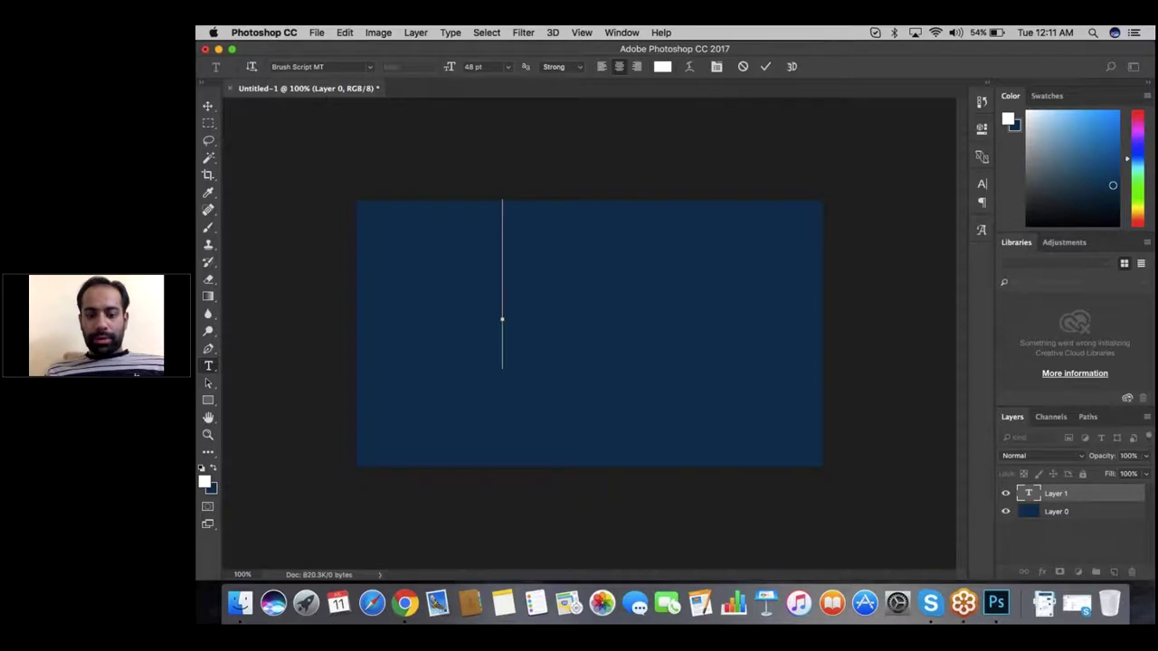
type("Guided")
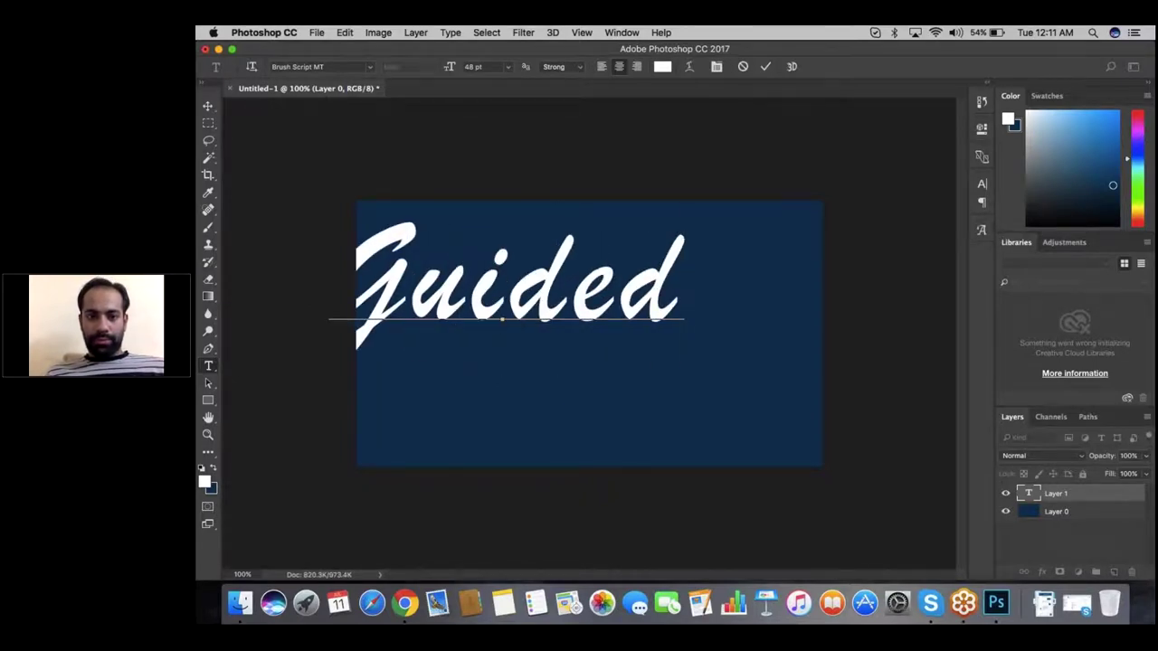
Set the text to 16 pt and complete it as 'Guided Walkthrough'
key("super+a")
left_click(509, 67)
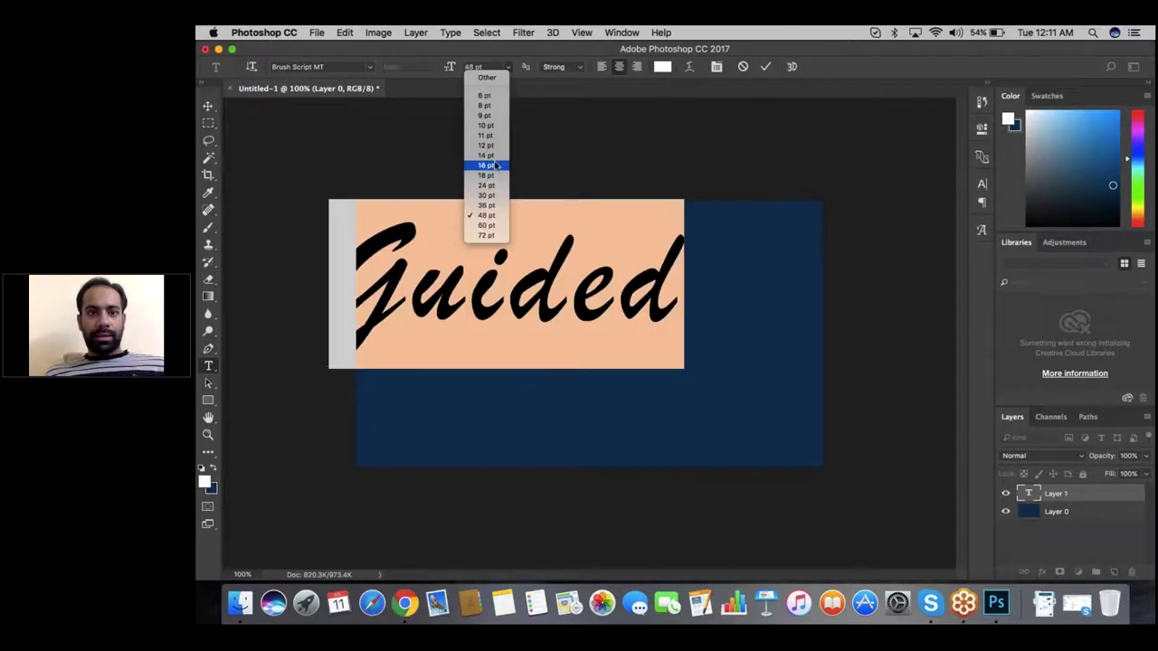
left_click(493, 164)
left_click(546, 313)
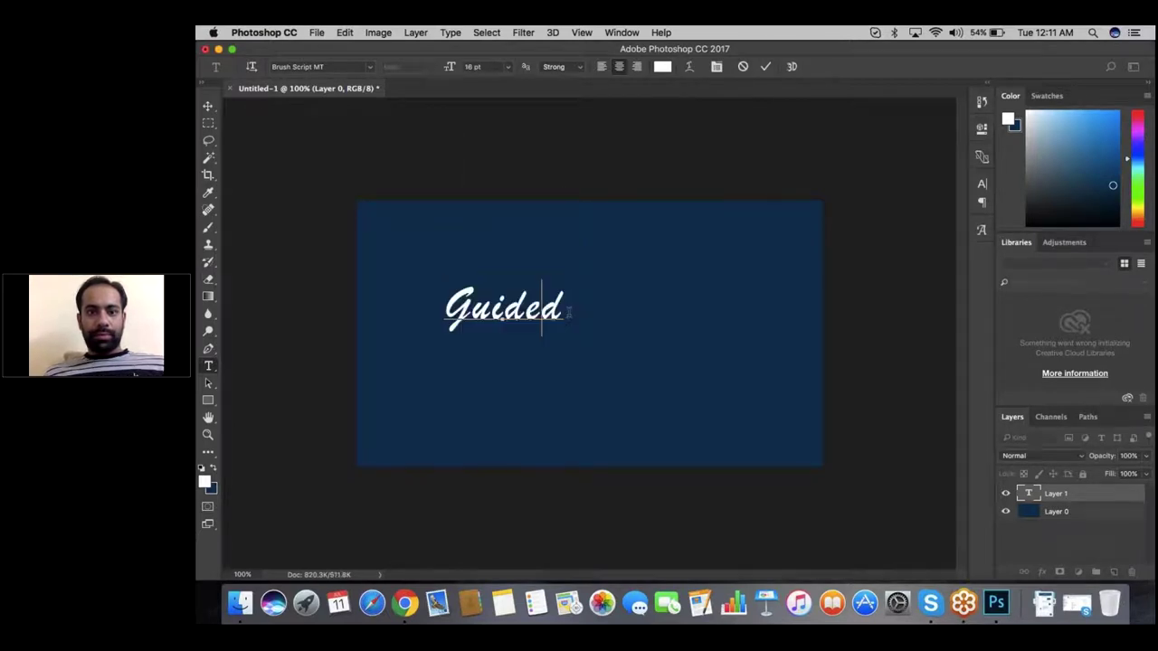
key("Right")
type("Walkthrough")
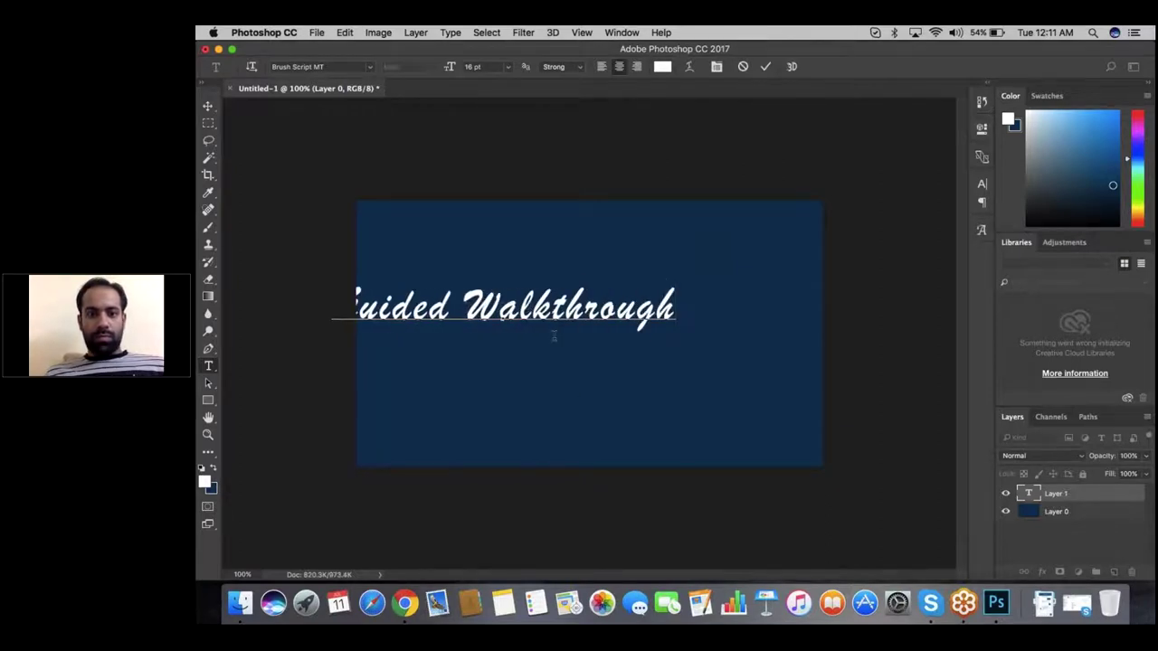
key("super+Return")
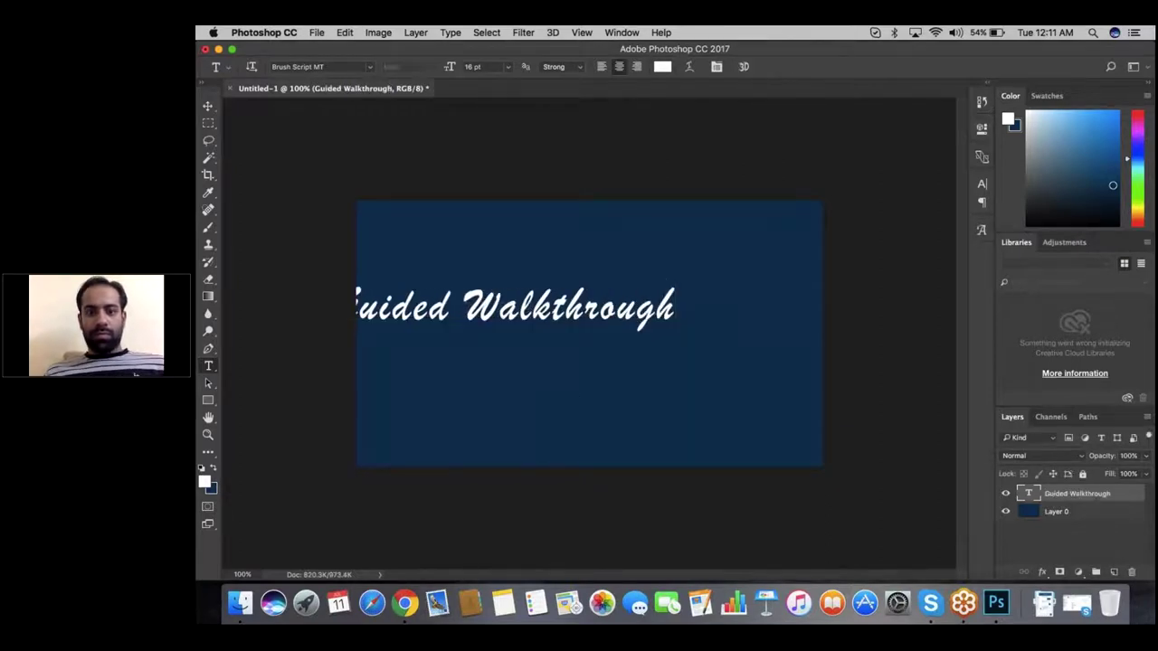
left_click(669, 346)
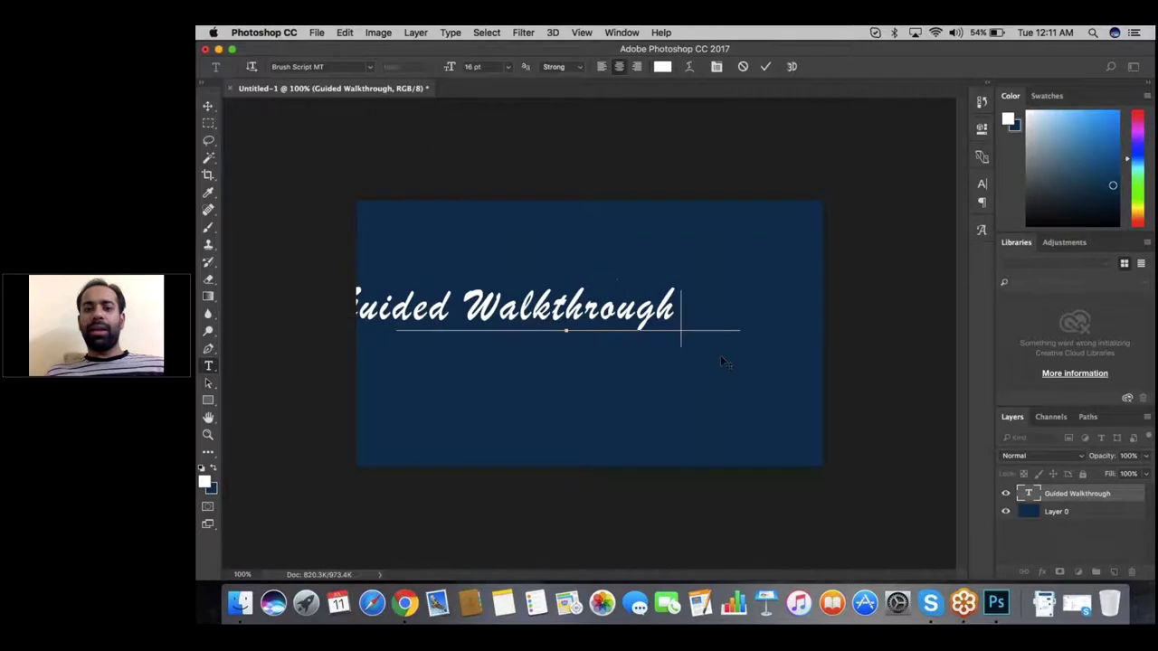
Restyle 'Guided Walkthrough' in Arial Rounded MT Bold at 12 pt
key("super+a")
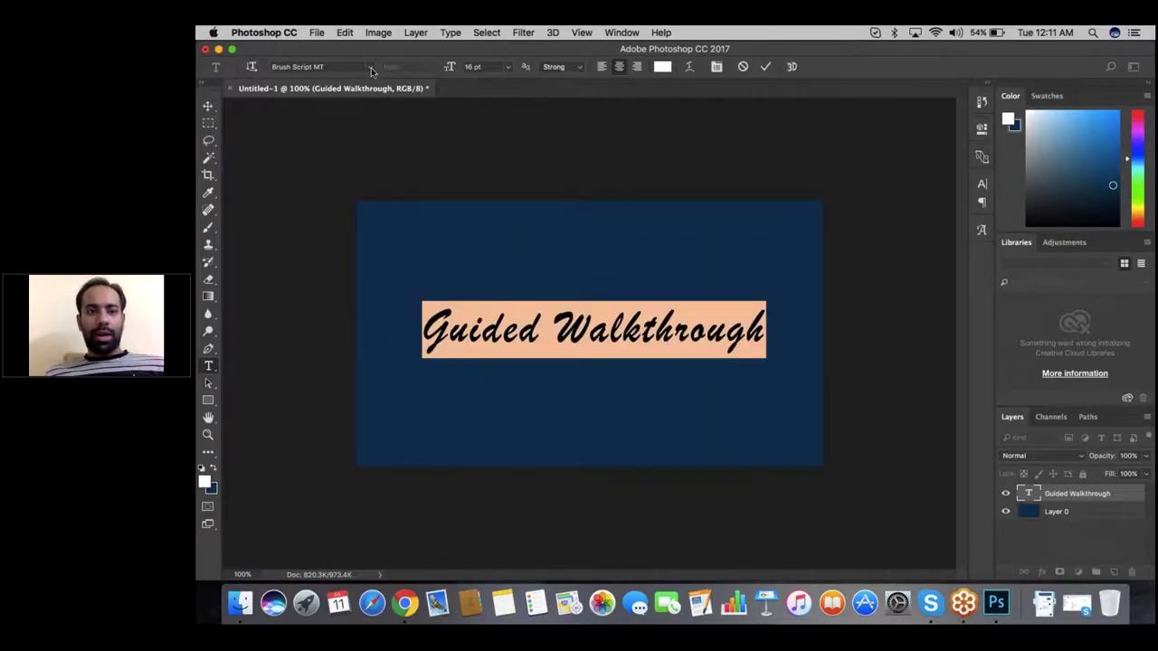
left_click(371, 67)
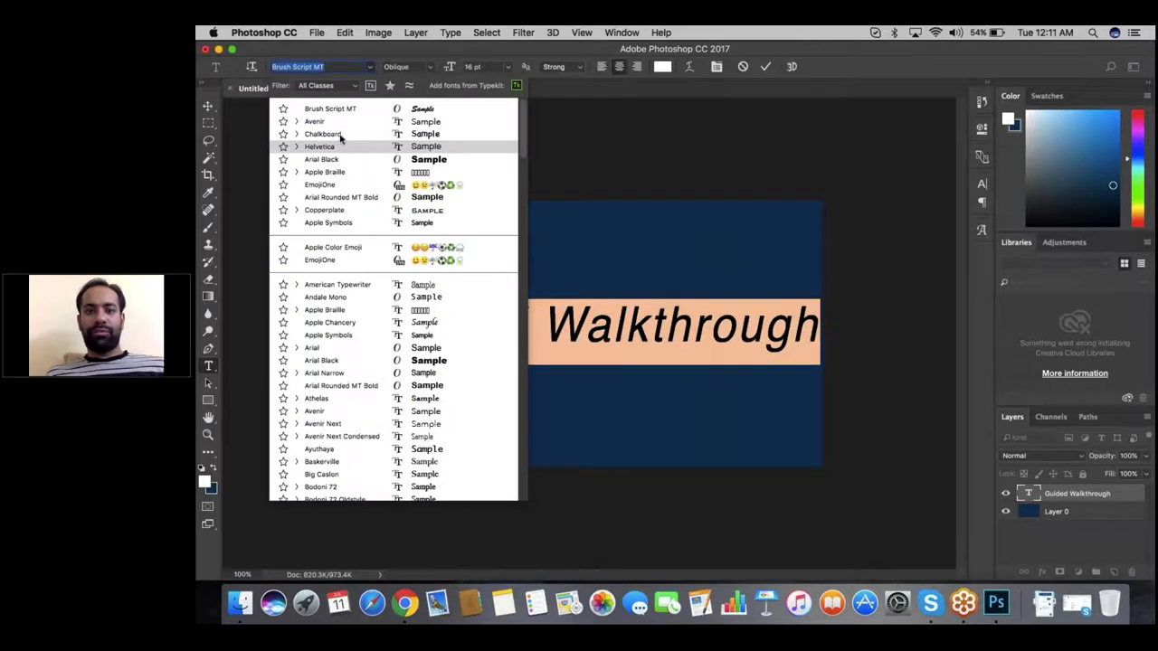
key("BackSpace")
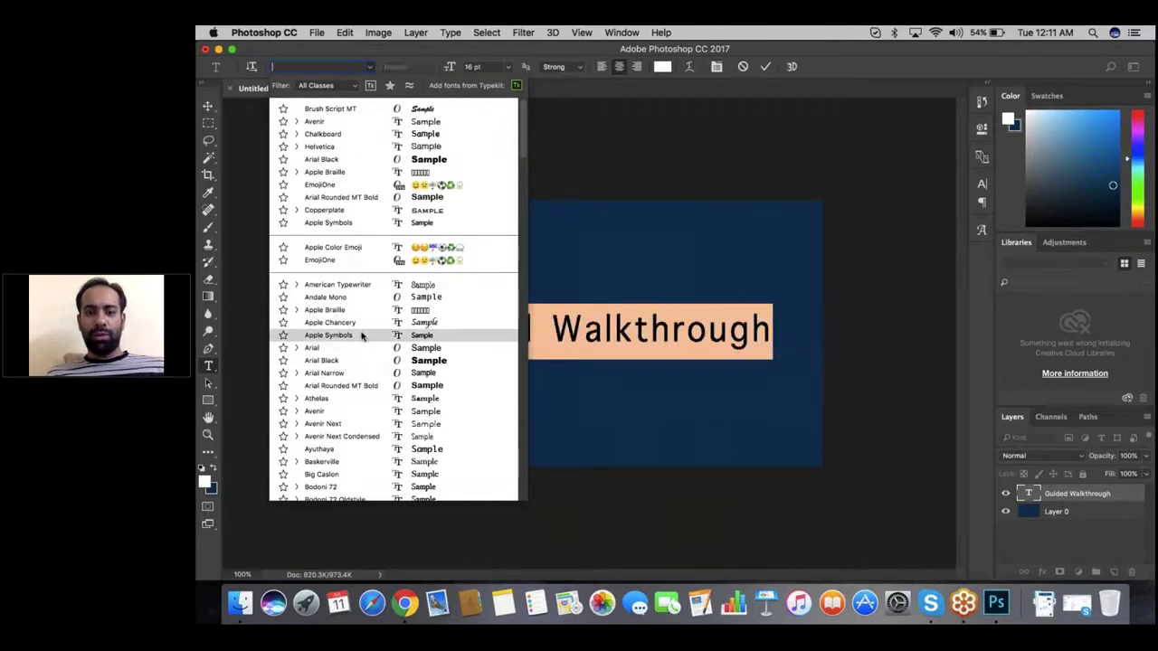
left_click(361, 335)
left_click(561, 333)
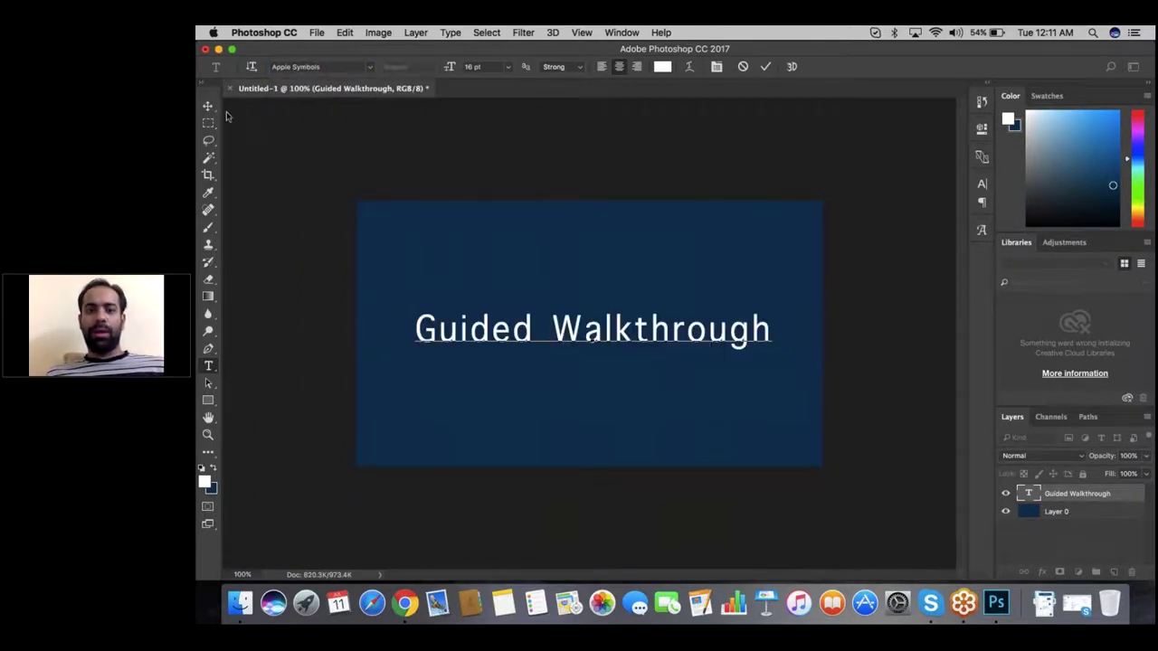
left_click(370, 67)
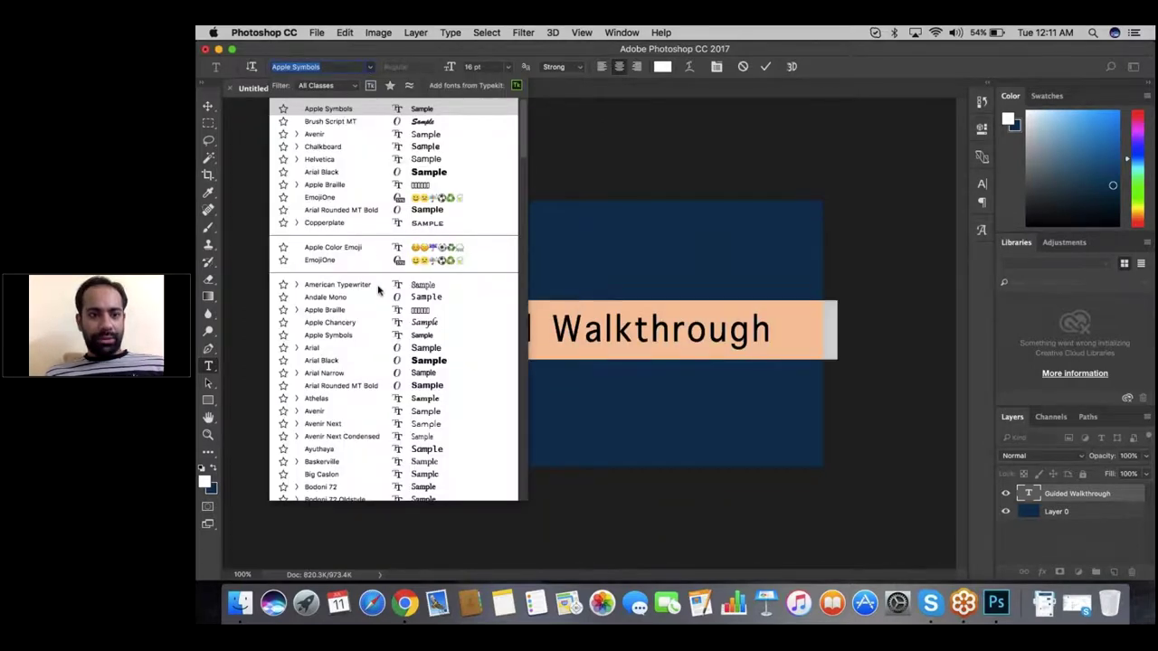
scroll(378, 289, "down", 3)
scroll(378, 290, "down", 1)
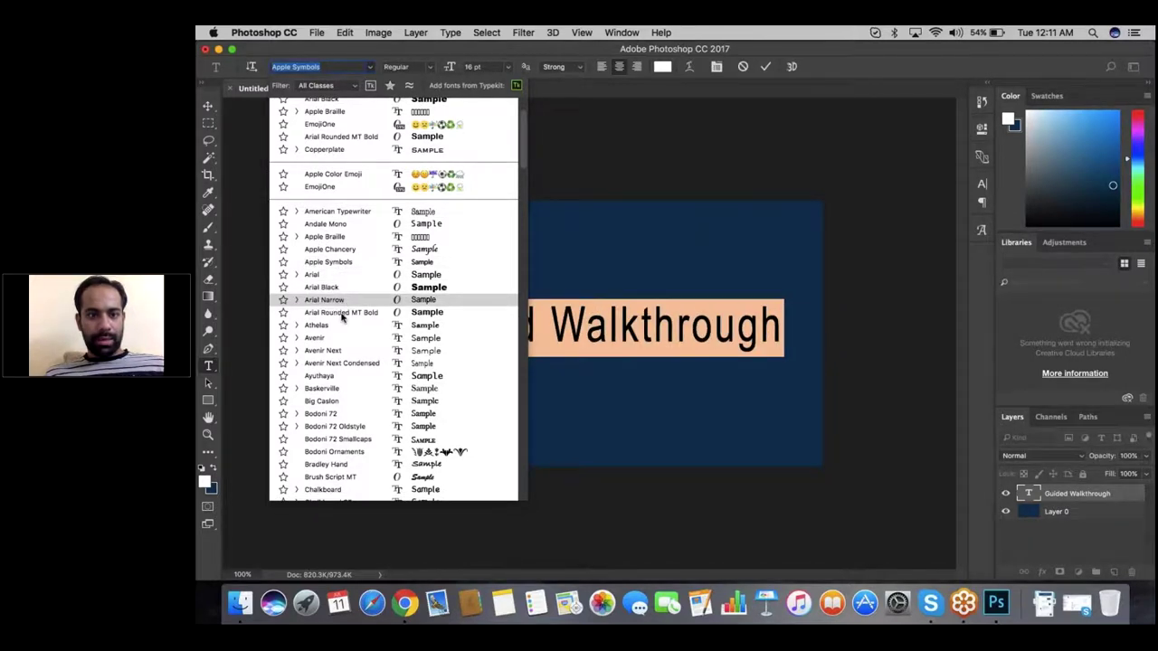
left_click(342, 312)
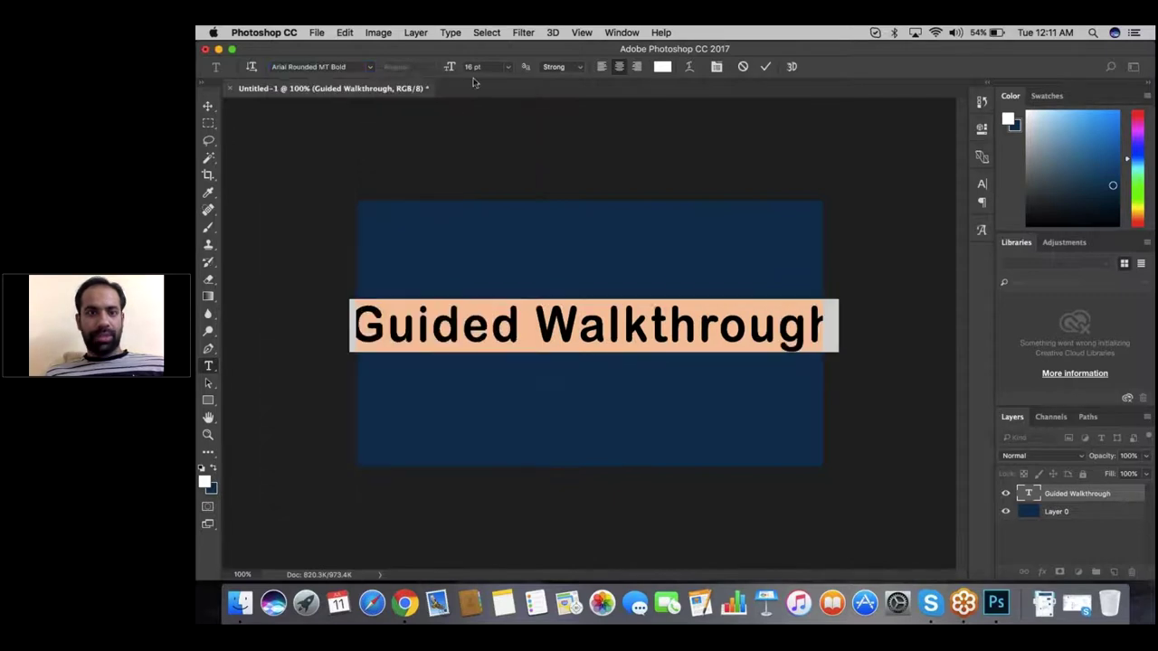
left_click(505, 72)
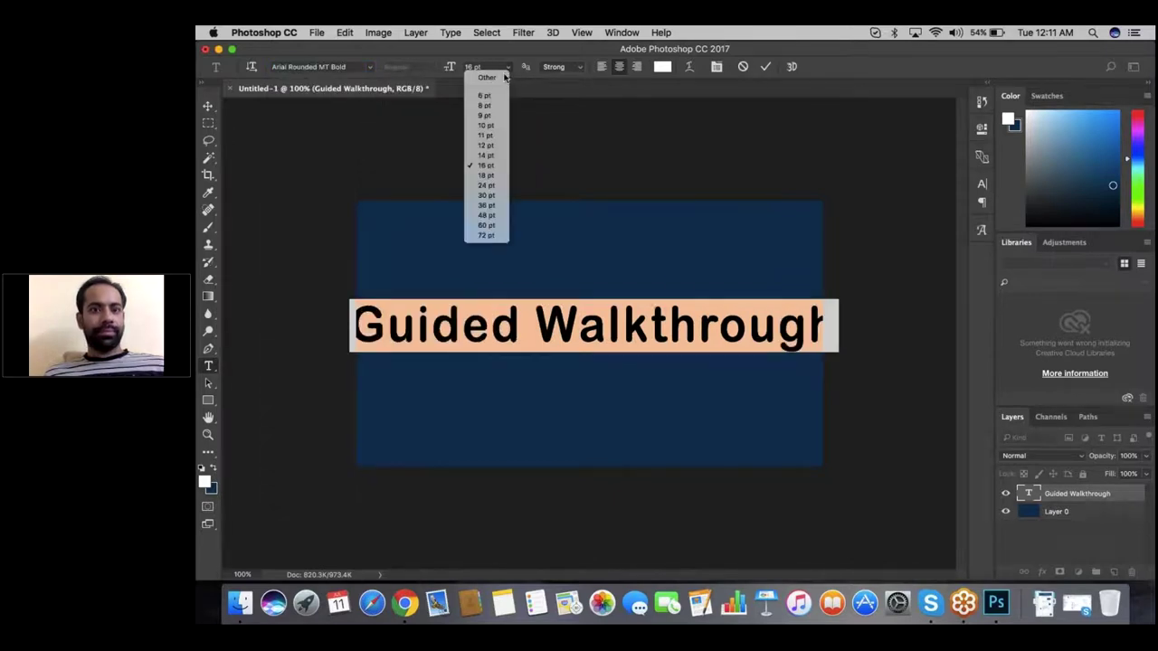
left_click(489, 146)
key("super+h")
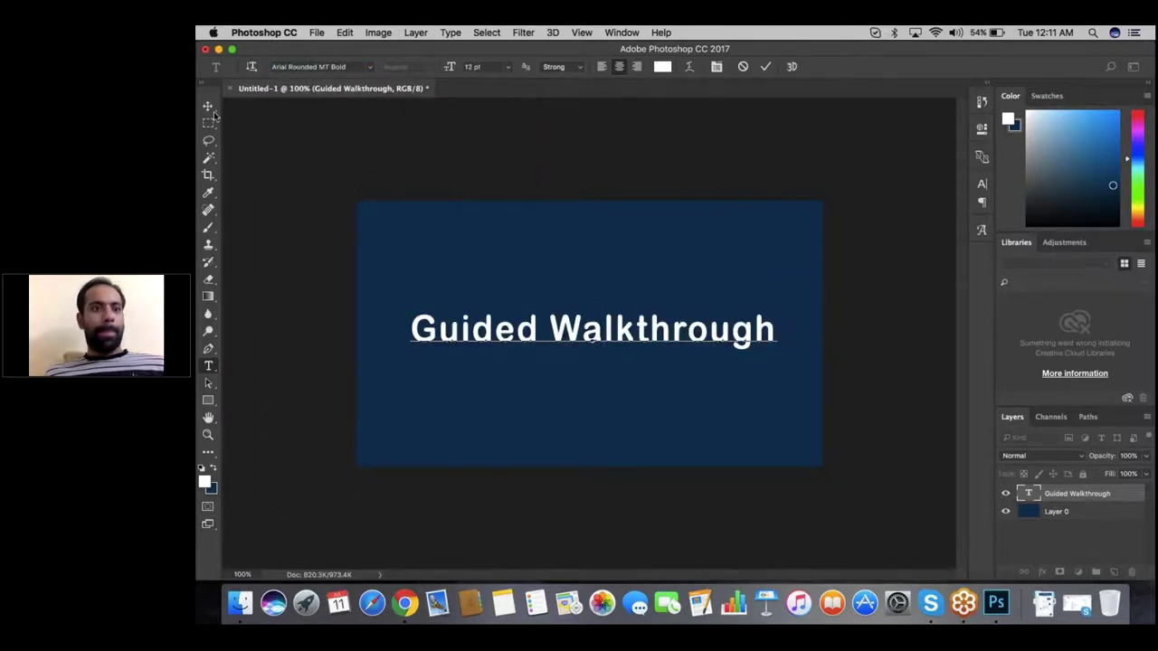
Move the Guided Walkthrough title higher on the canvas
left_click(208, 107)
left_click_drag(566, 331, 575, 276)
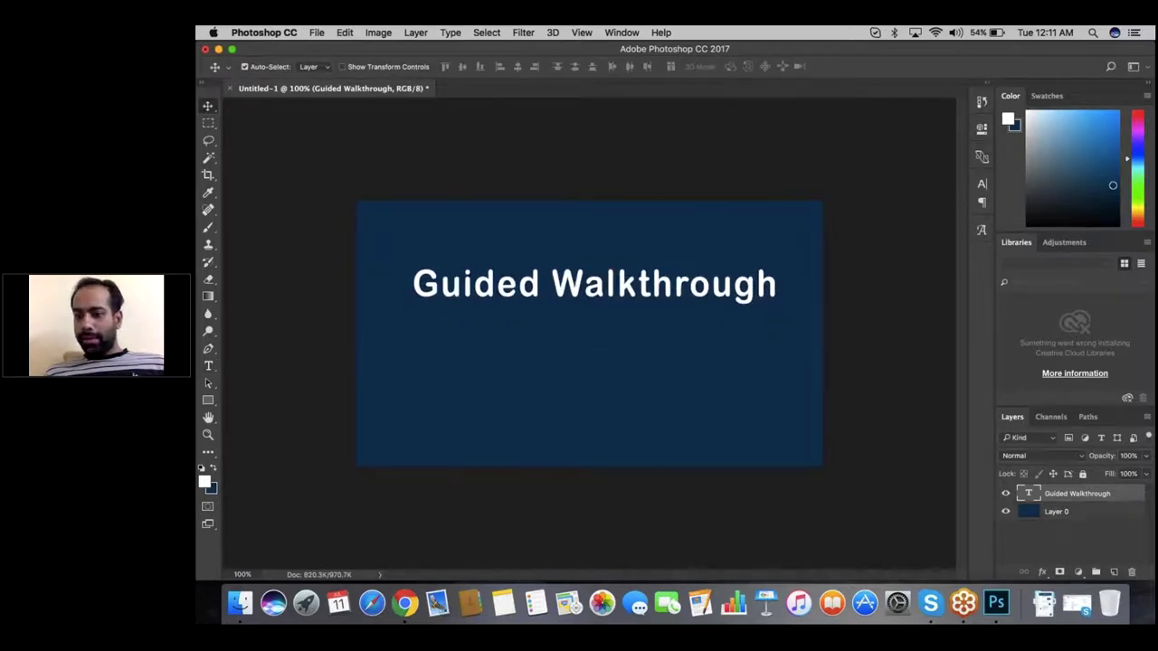
double_click(1118, 493)
key("Escape")
Duplicate the title layer, place it below, and retype it as 'Watch Now'
left_click_drag(1120, 494, 1114, 572)
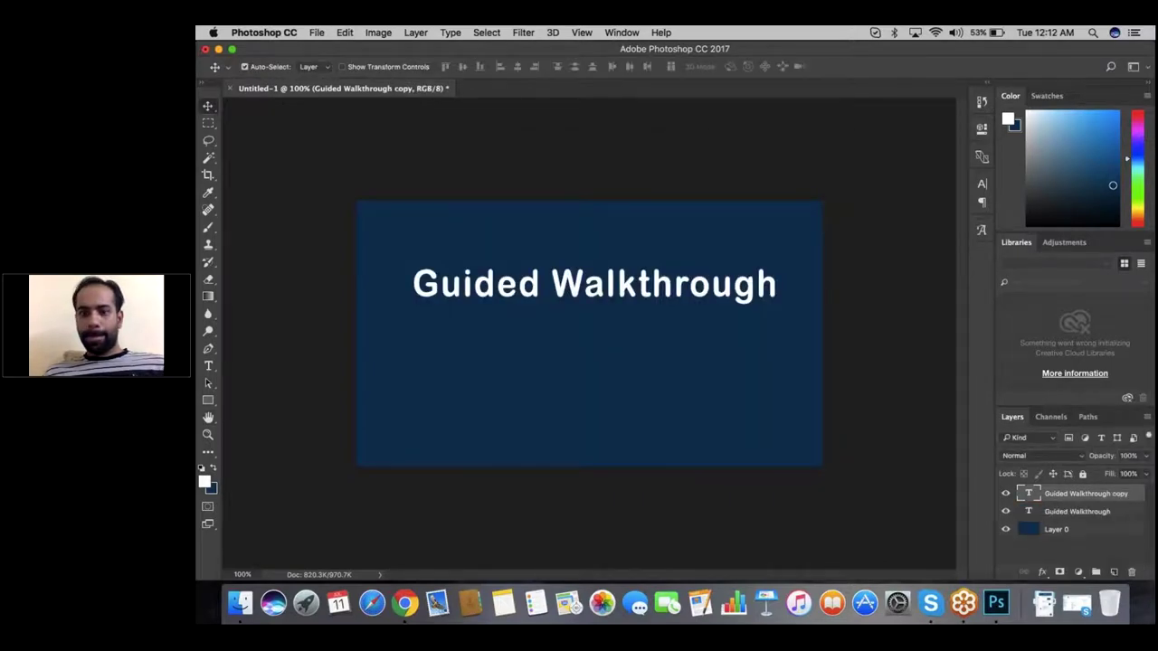
left_click_drag(611, 300, 614, 366)
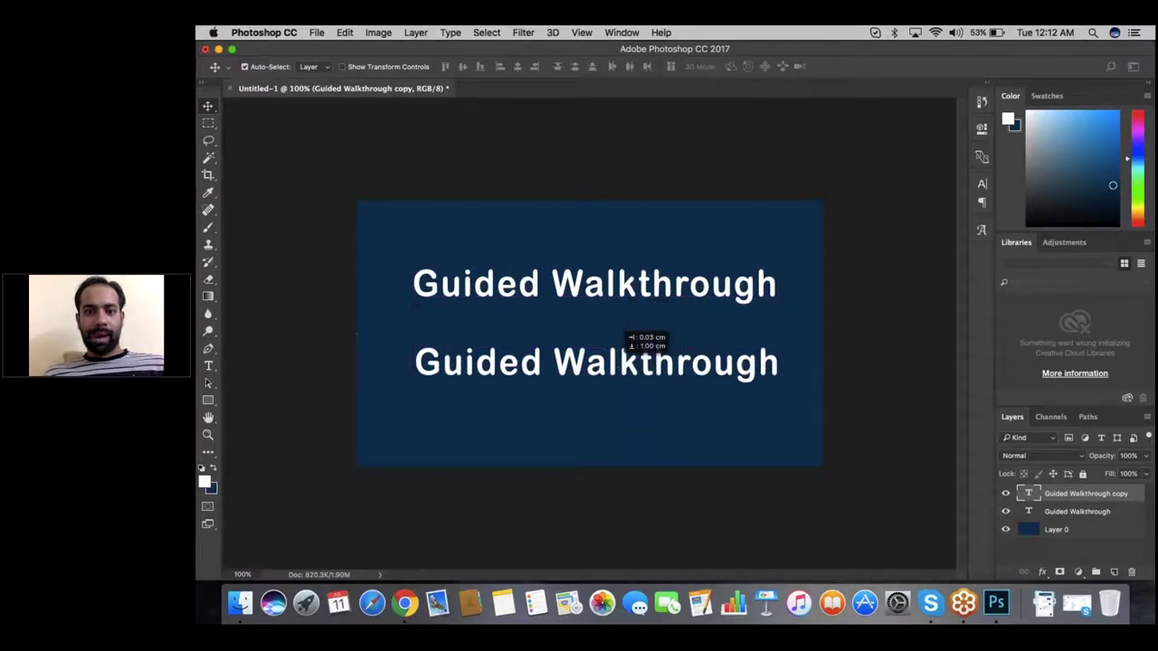
double_click(613, 366)
type("Watch ")
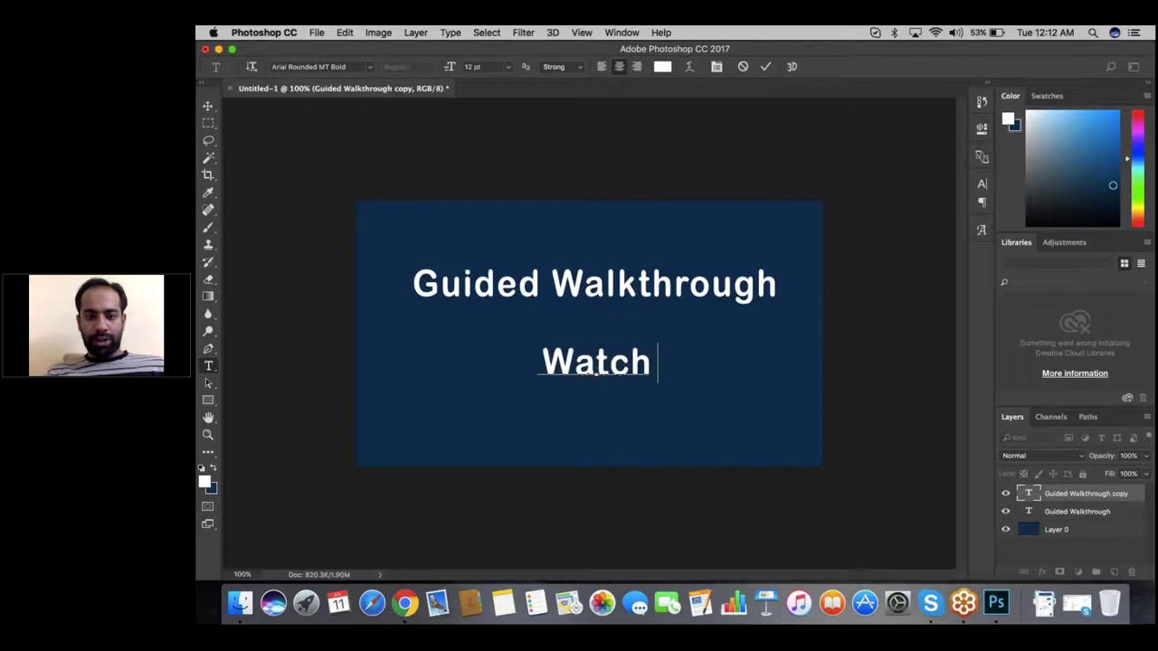
type("Now")
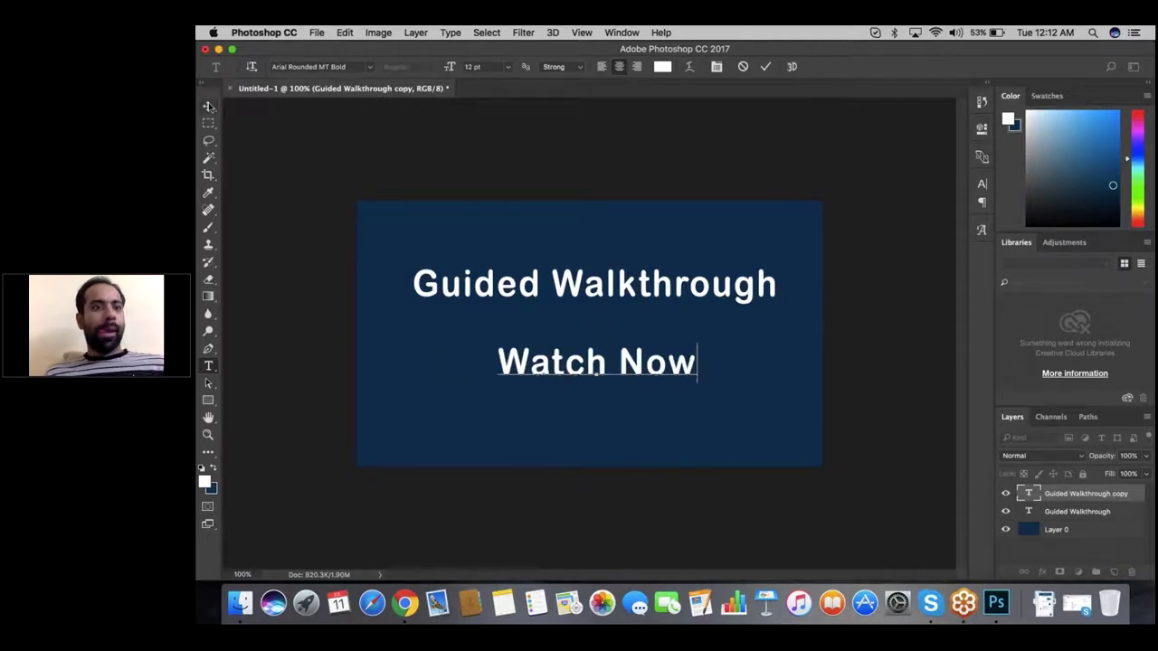
left_click(209, 106)
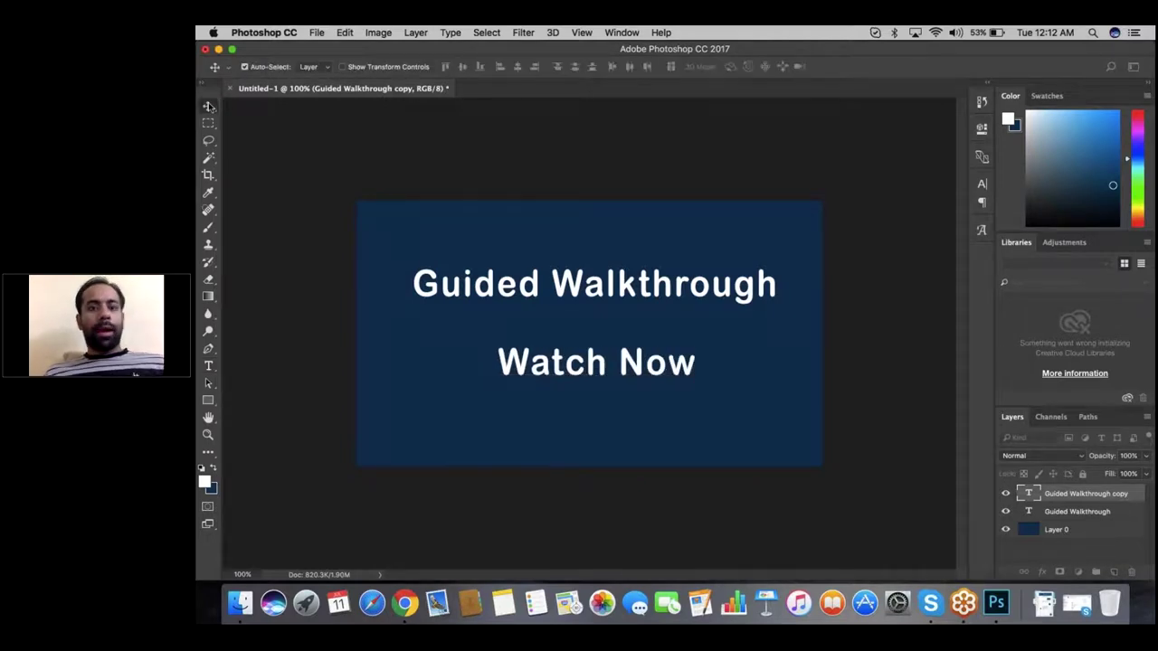
left_click(344, 33)
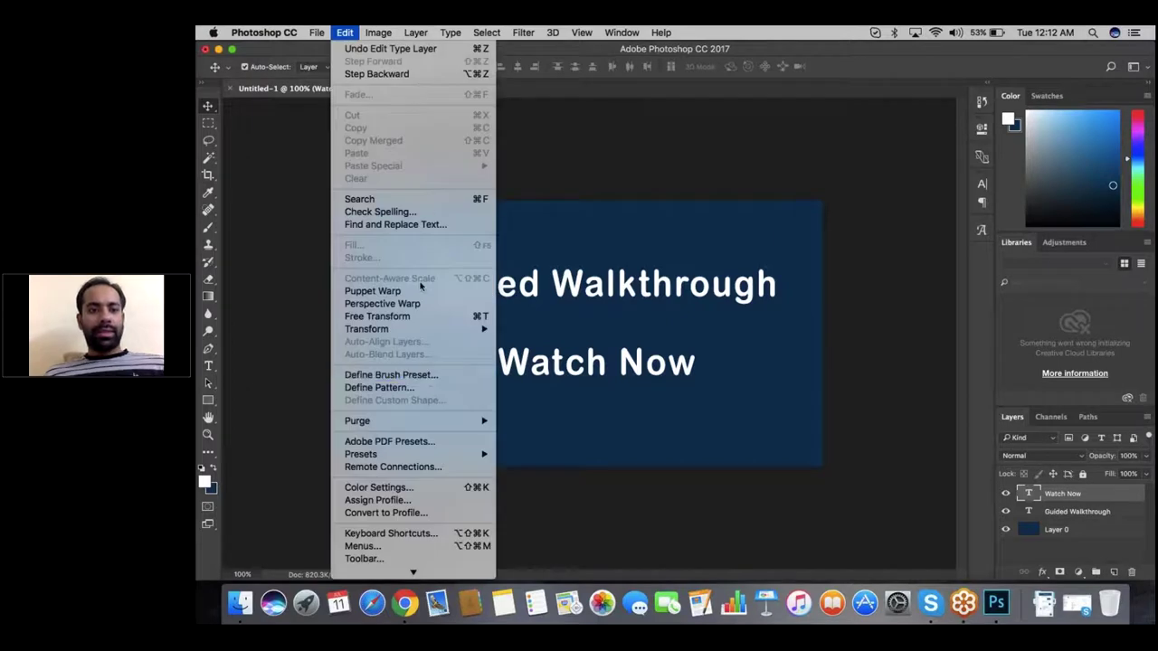
mouse_move(316, 33)
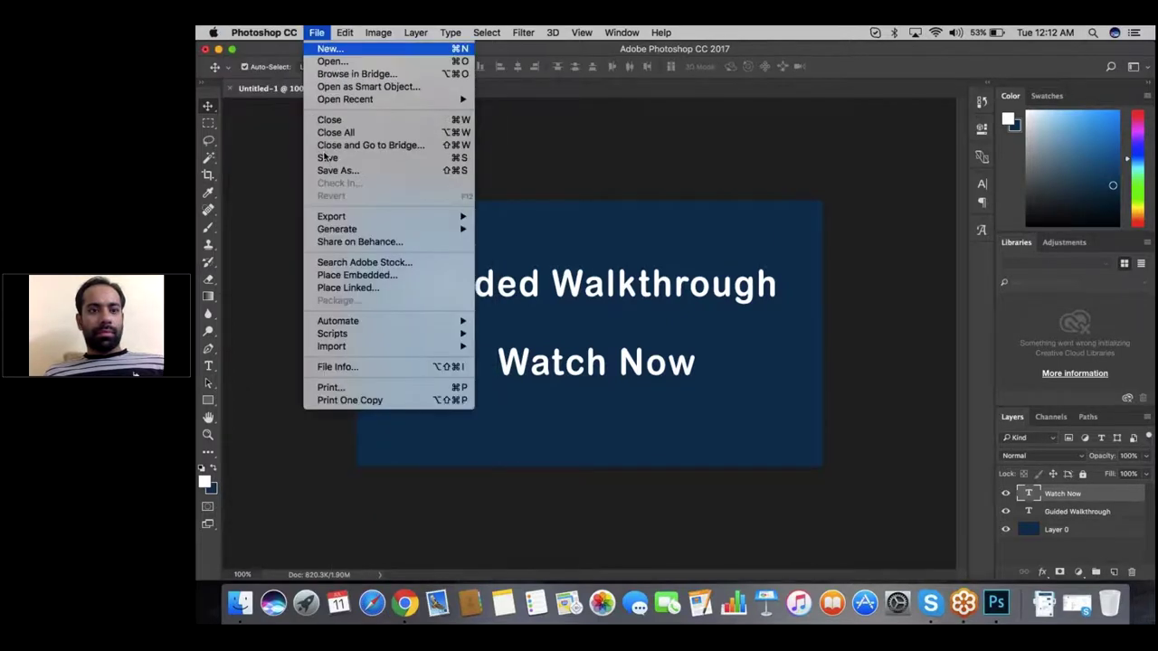
left_click(611, 220)
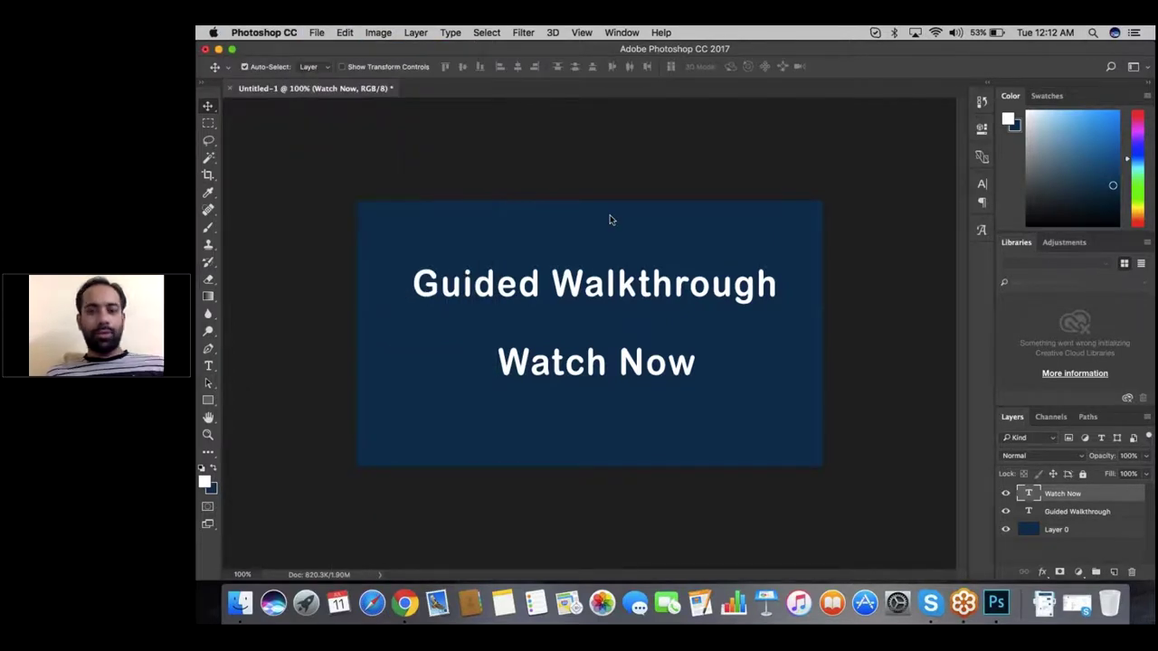
Save the Guided Walkthrough design to the Desktop as a JPEG named thumbnail.jpg
key("super+shift+s")
left_click(605, 393)
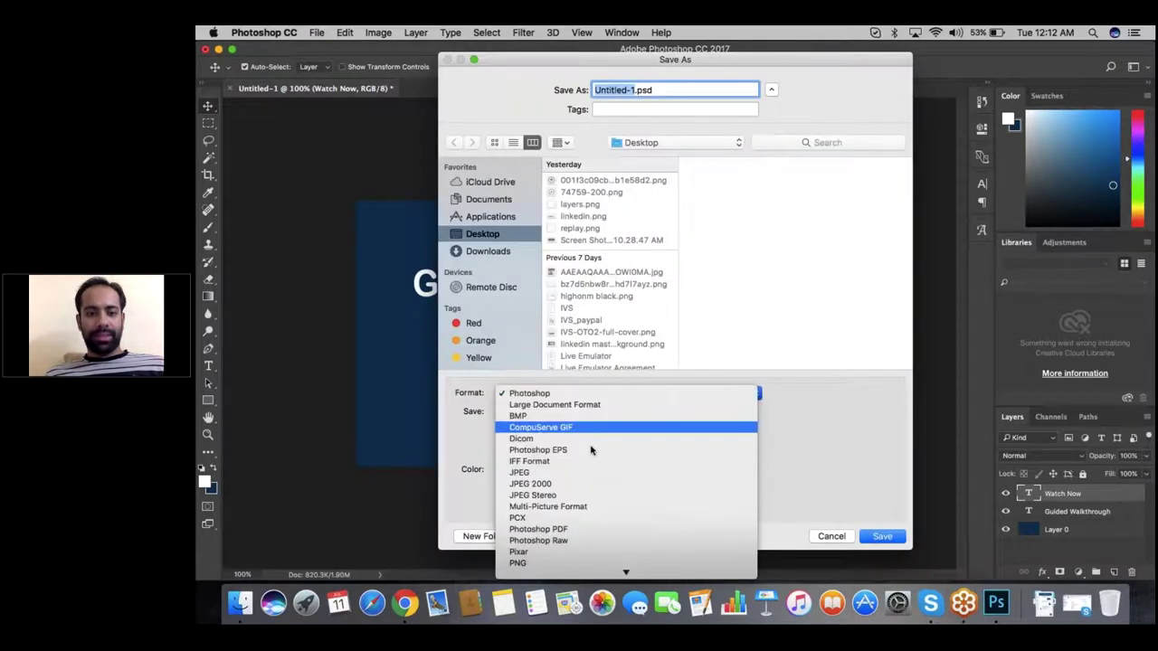
left_click(589, 473)
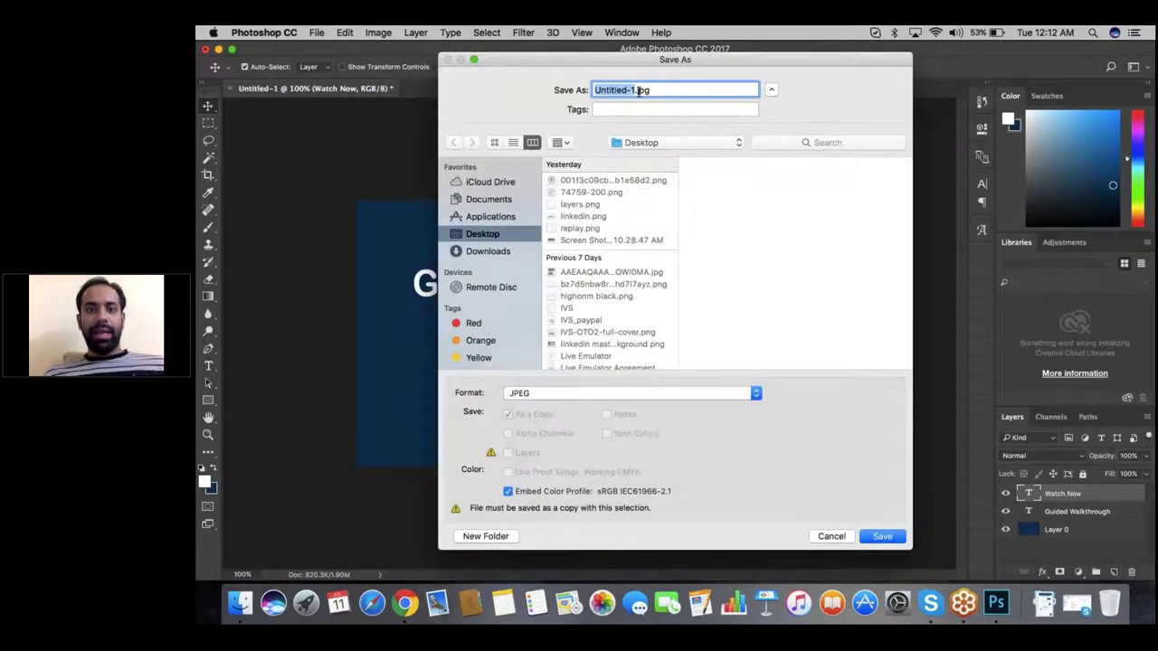
type("t")
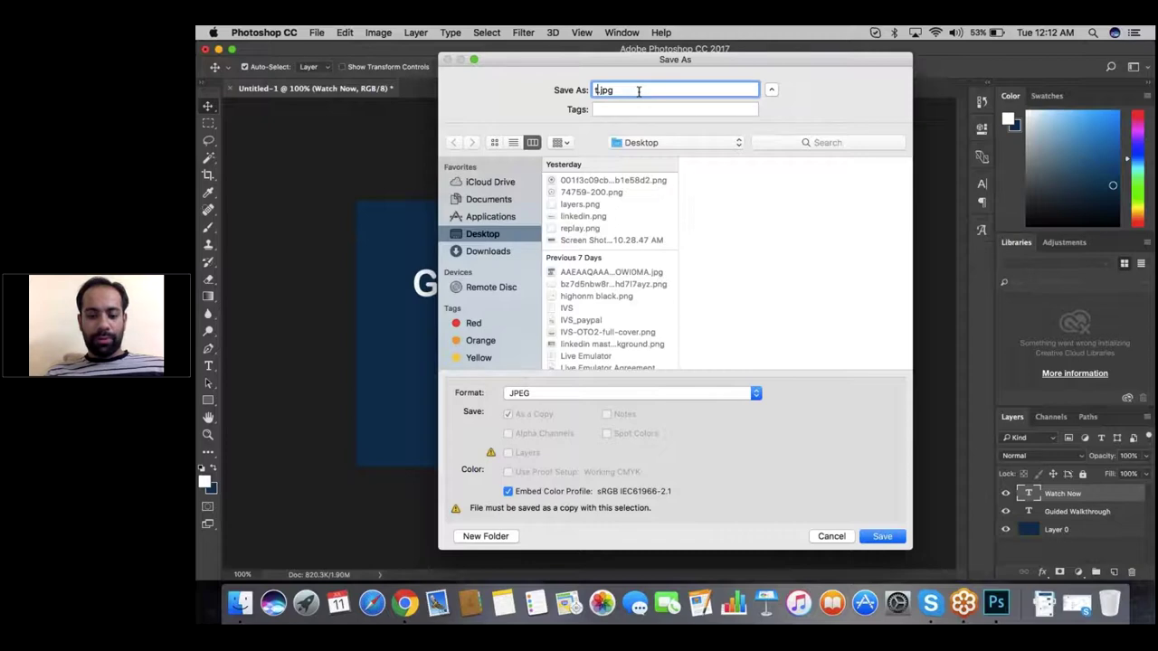
type("humbnail")
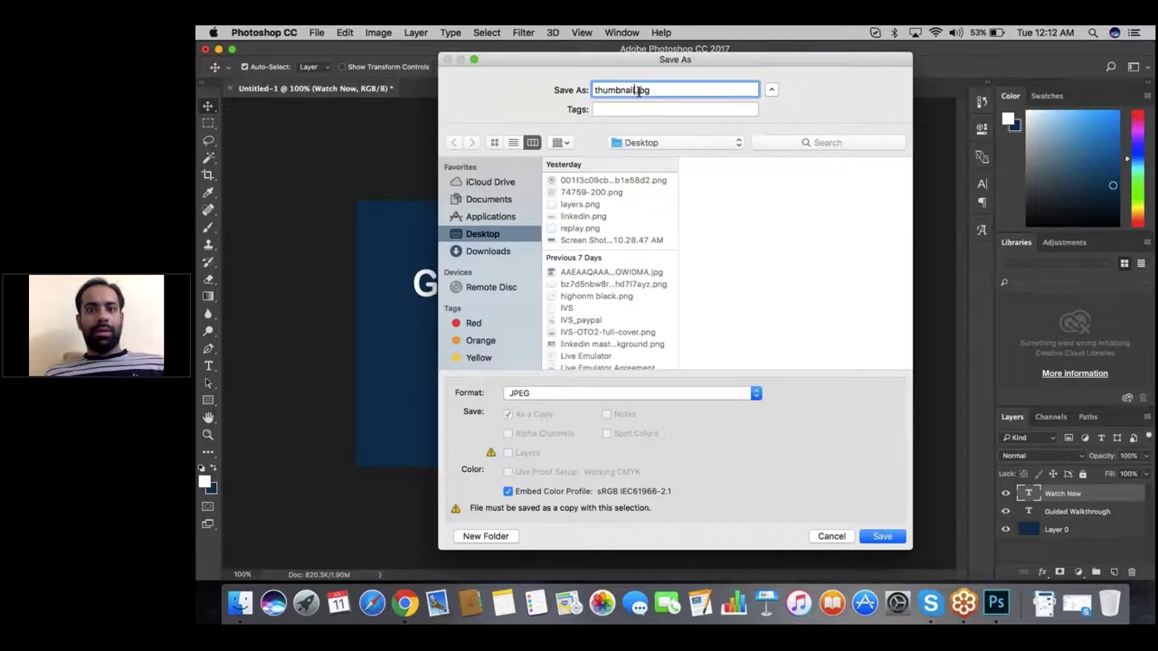
key("Return")
key("Return")
key("super+Tab")
key("super+Tab")
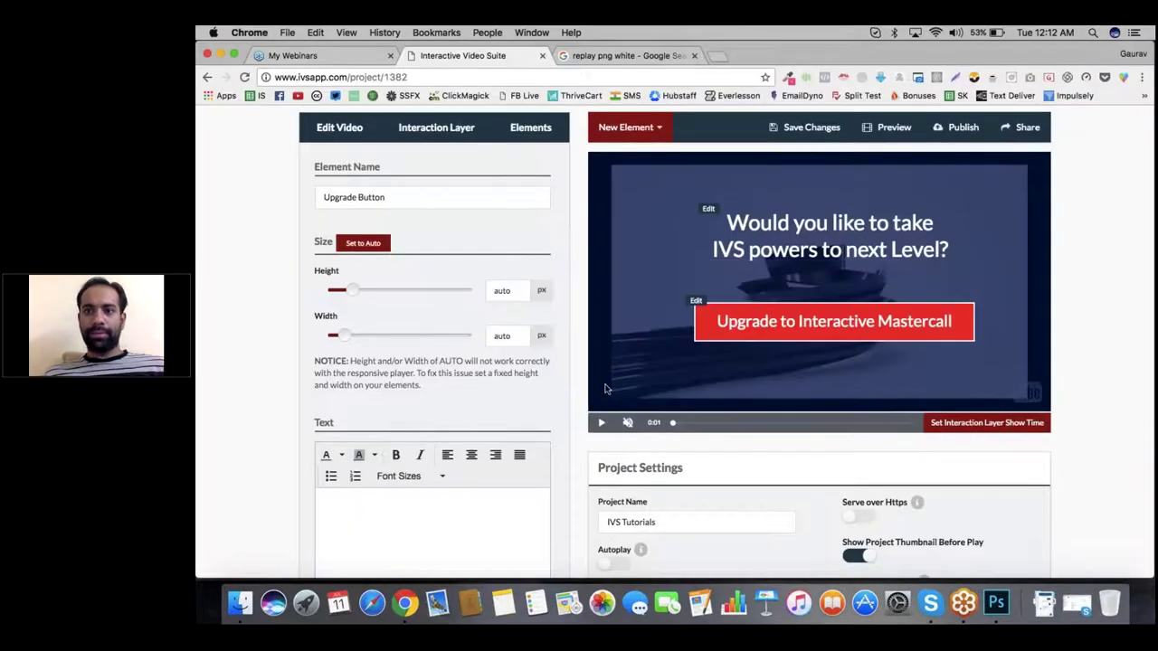
Start a file upload for the Project Thumbnail and browse the computer's folders for the image
scroll(868, 272, "down", 5)
left_click(945, 390)
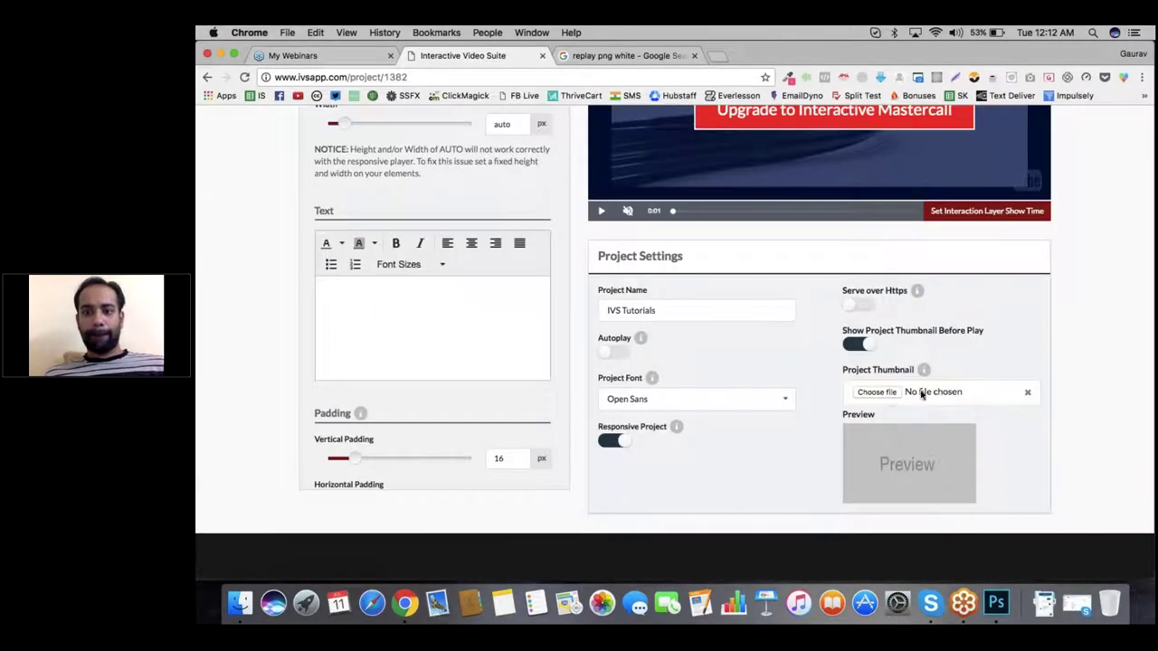
left_click(896, 391)
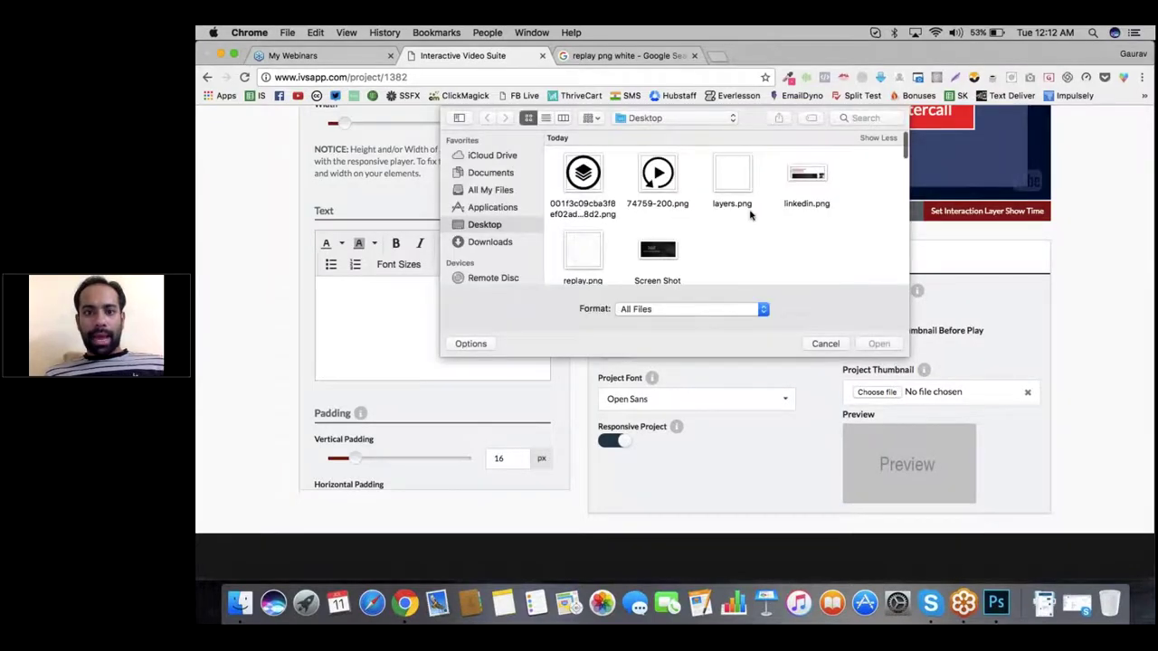
scroll(751, 211, "down", 3)
scroll(750, 214, "down", 10)
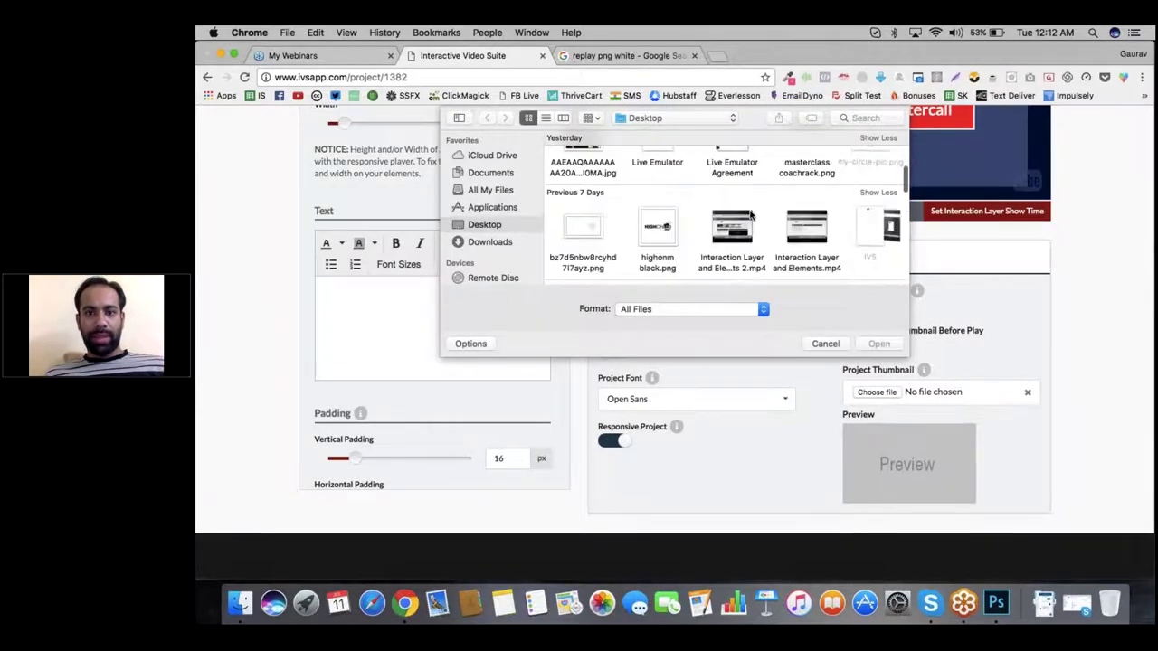
scroll(750, 213, "up", 15)
left_click(584, 176)
scroll(589, 180, "down", 3)
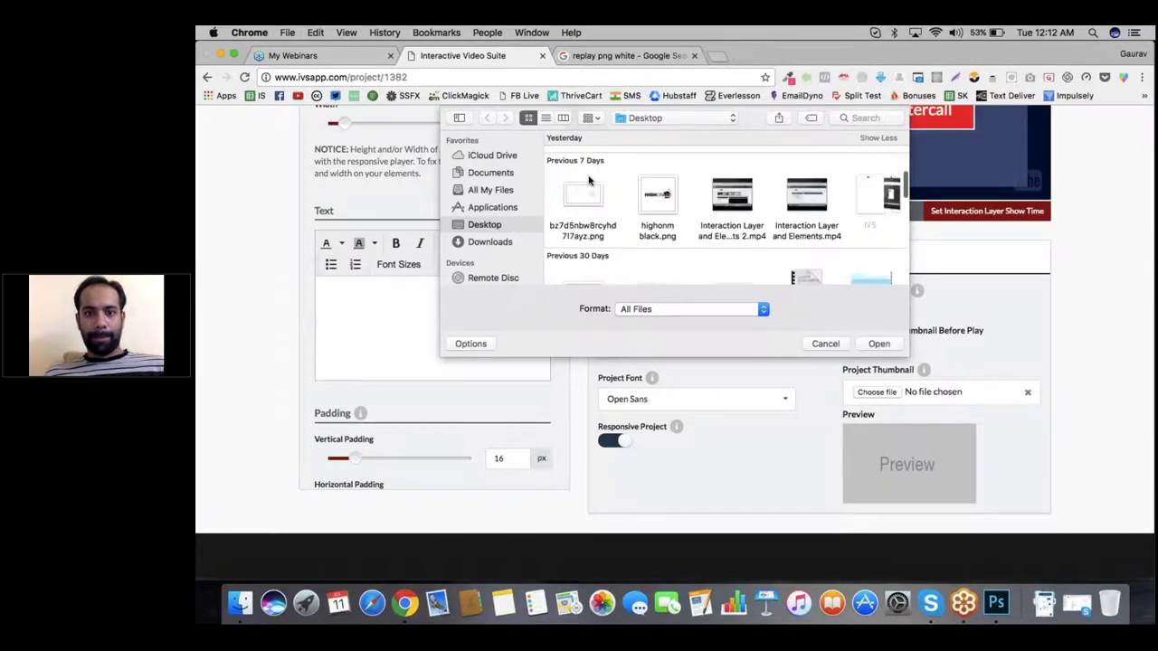
scroll(823, 216, "right", 5)
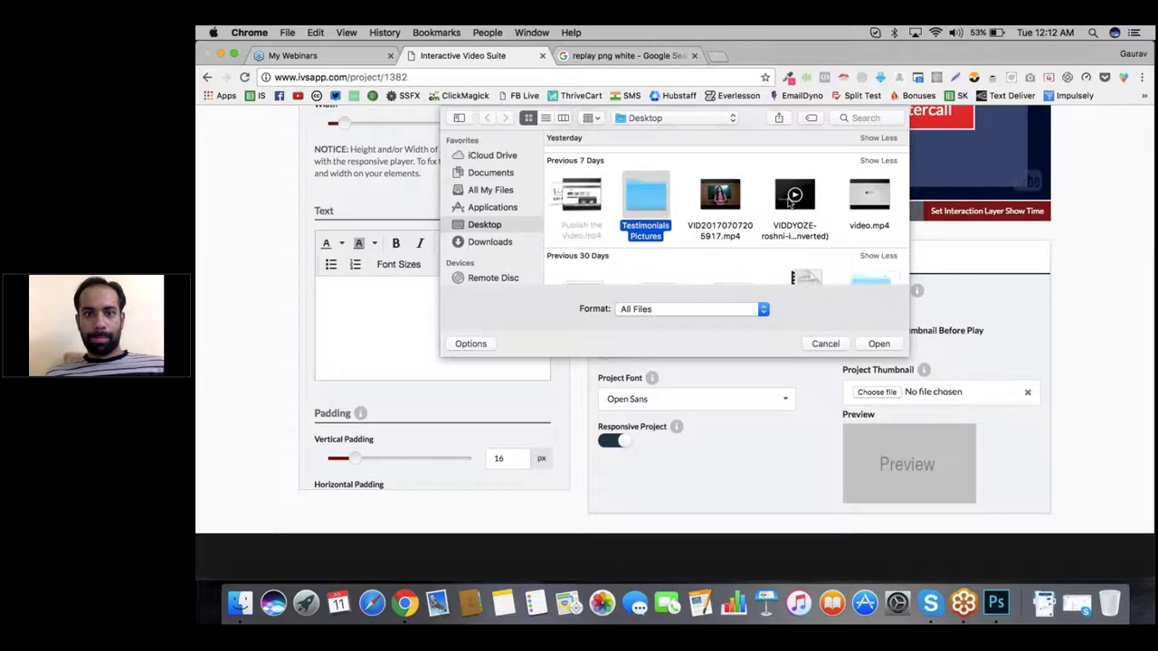
scroll(801, 196, "up", 5)
left_click(503, 241)
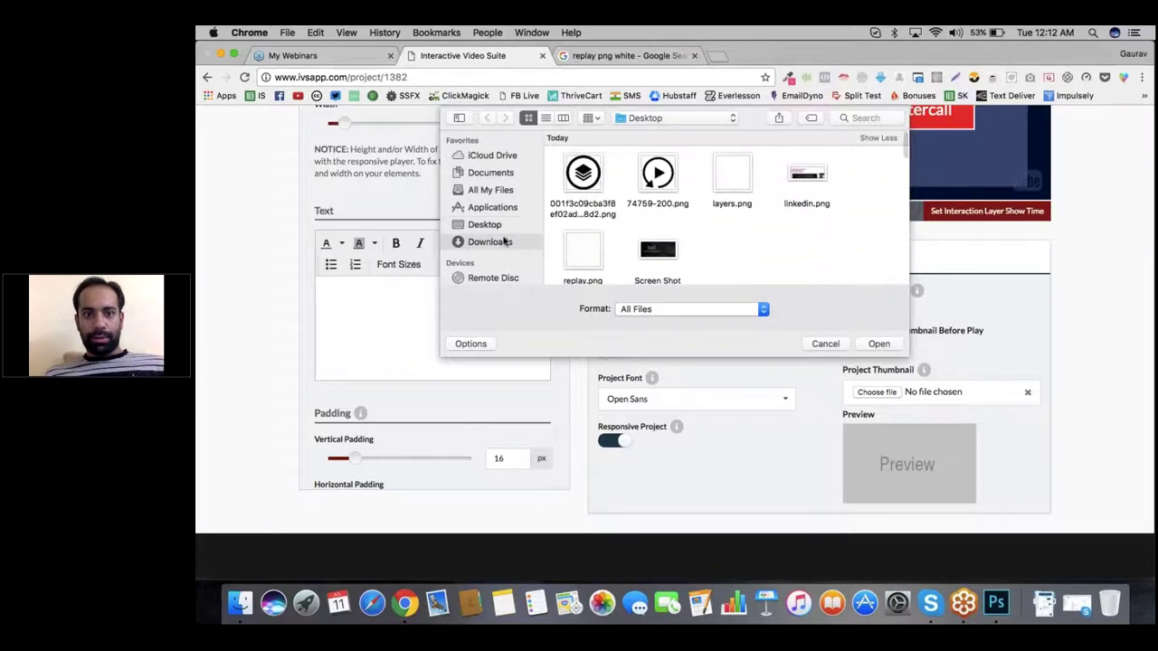
Go back to the Desktop and upload thumbnail.jpg as the project thumbnail
left_click(497, 227)
scroll(696, 206, "down", 3)
scroll(696, 208, "down", 3)
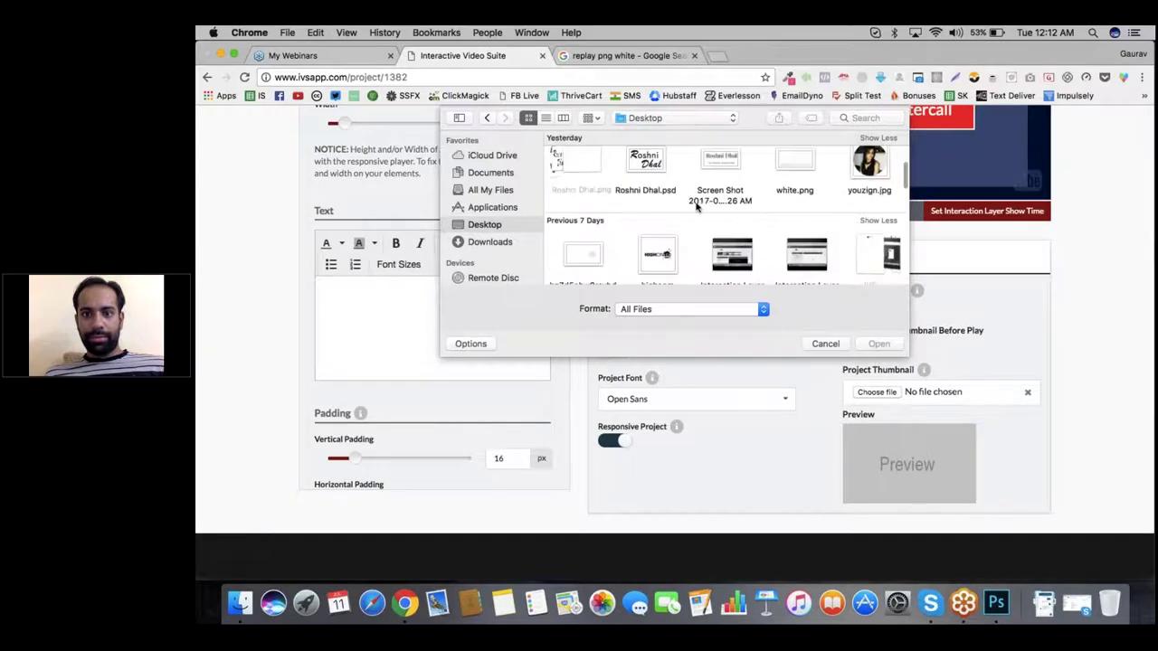
scroll(705, 221, "down", 5)
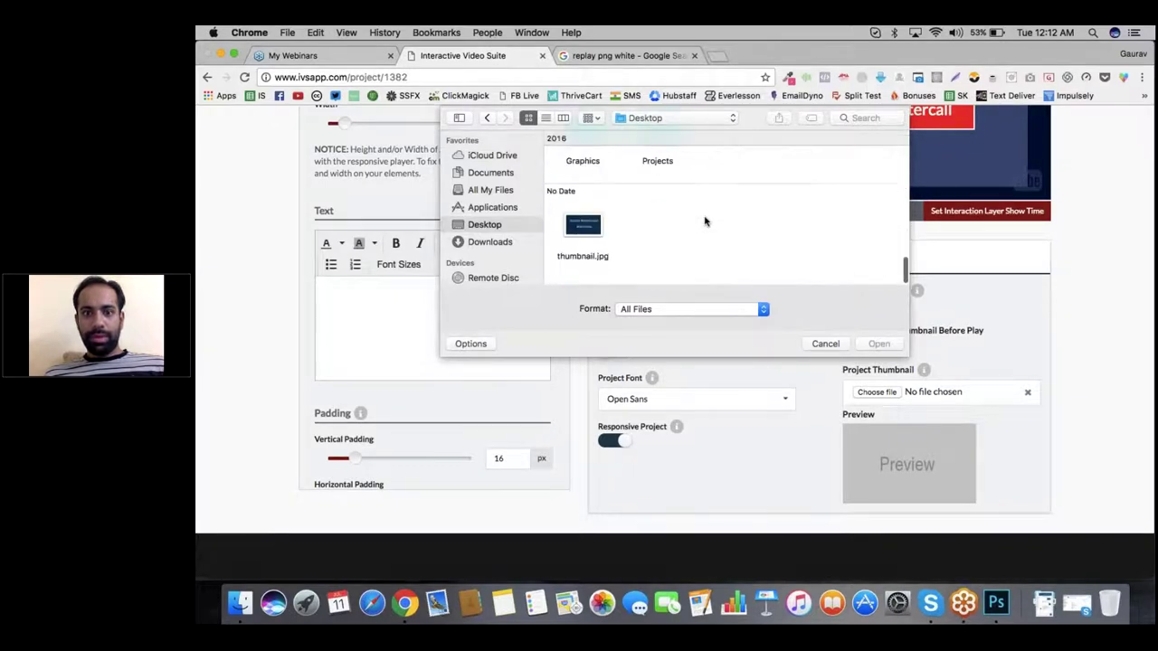
left_click(582, 233)
left_click(878, 345)
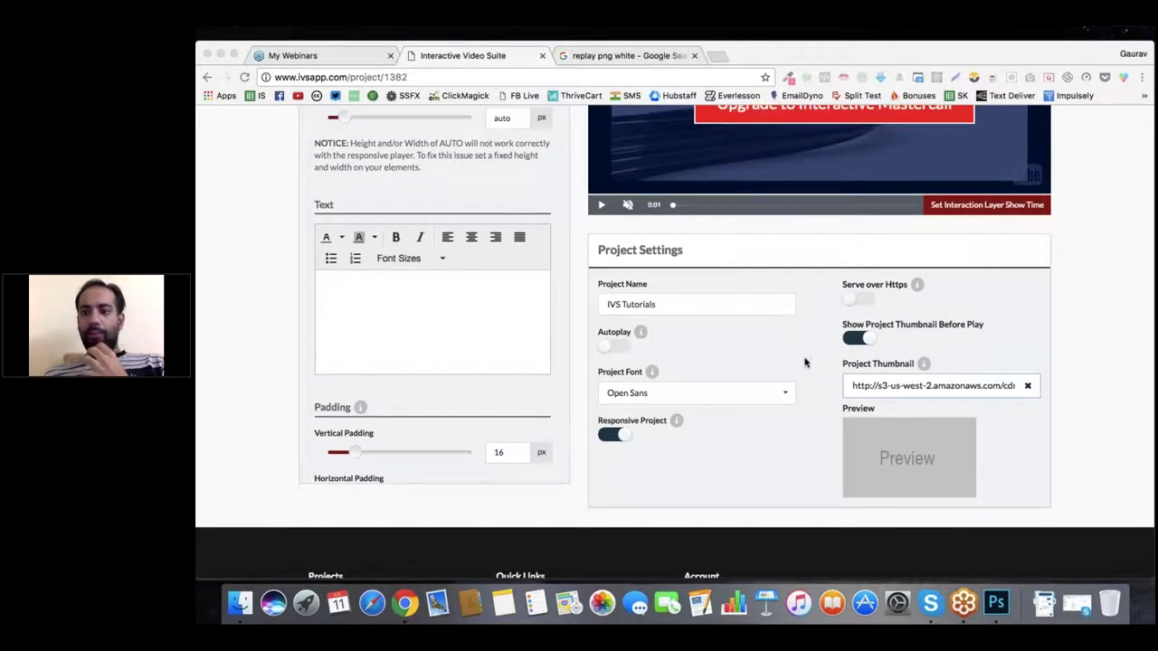
Save the project changes and dismiss the Success confirmation
scroll(806, 362, "down", 1)
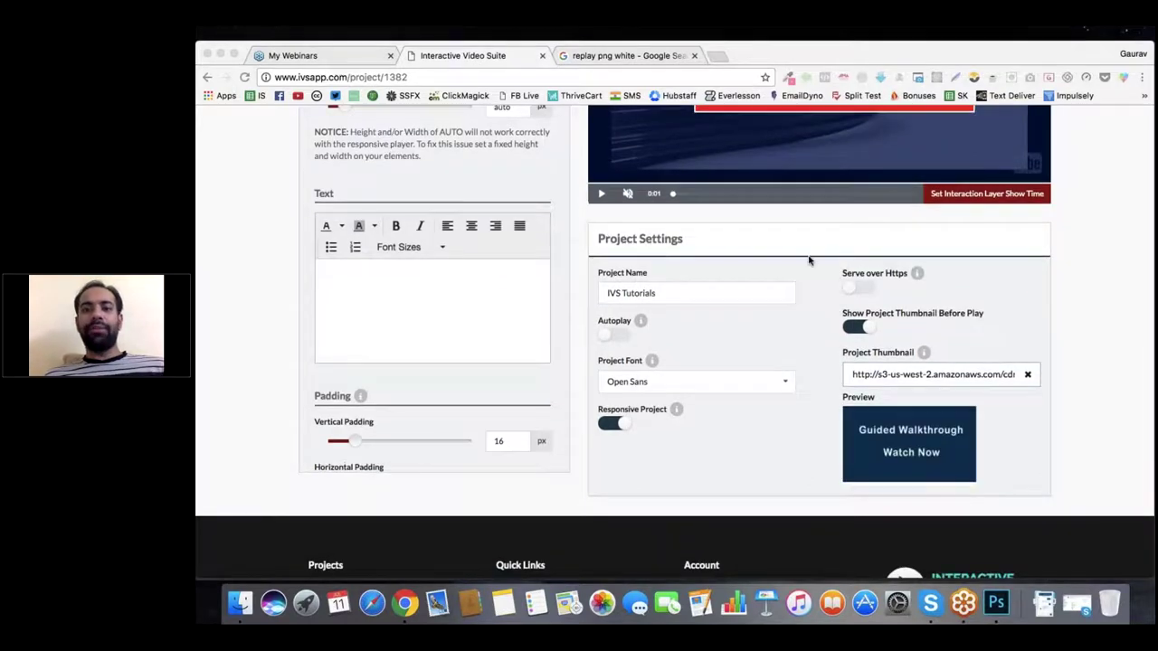
left_click(810, 261)
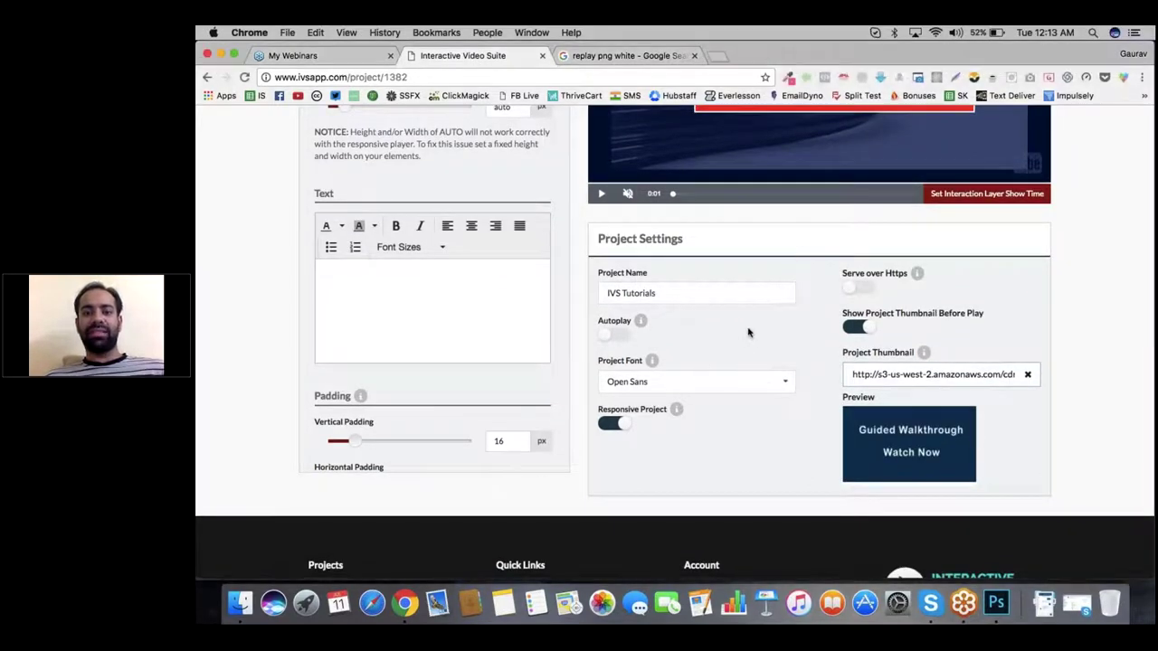
scroll(747, 333, "up", 2)
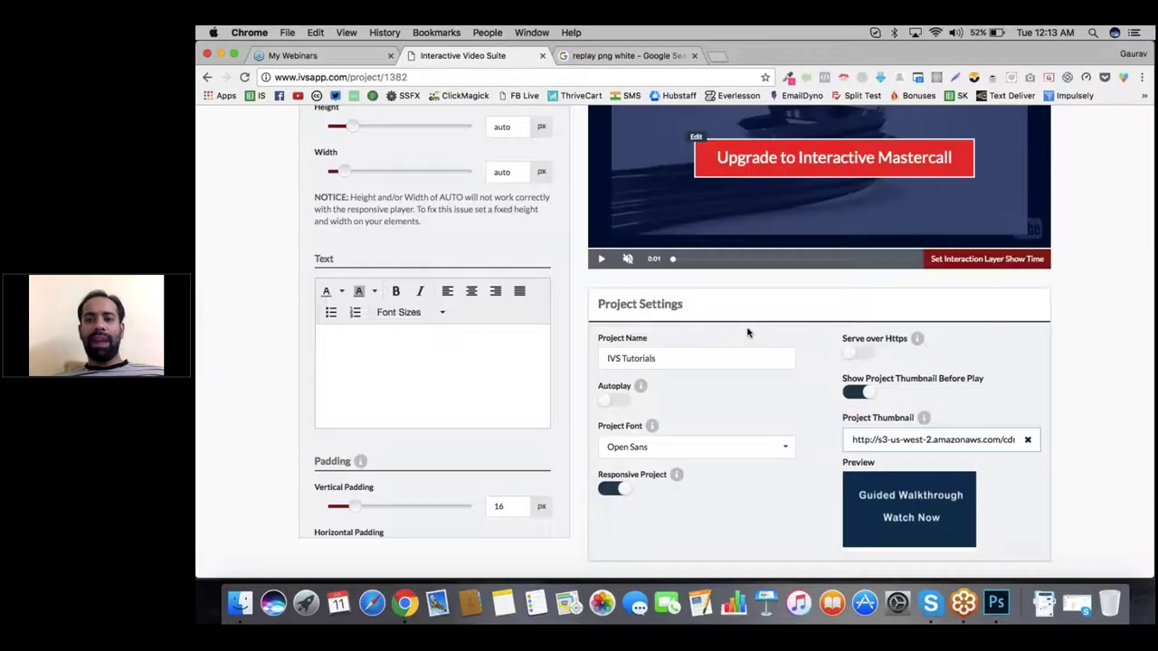
scroll(747, 333, "up", 3)
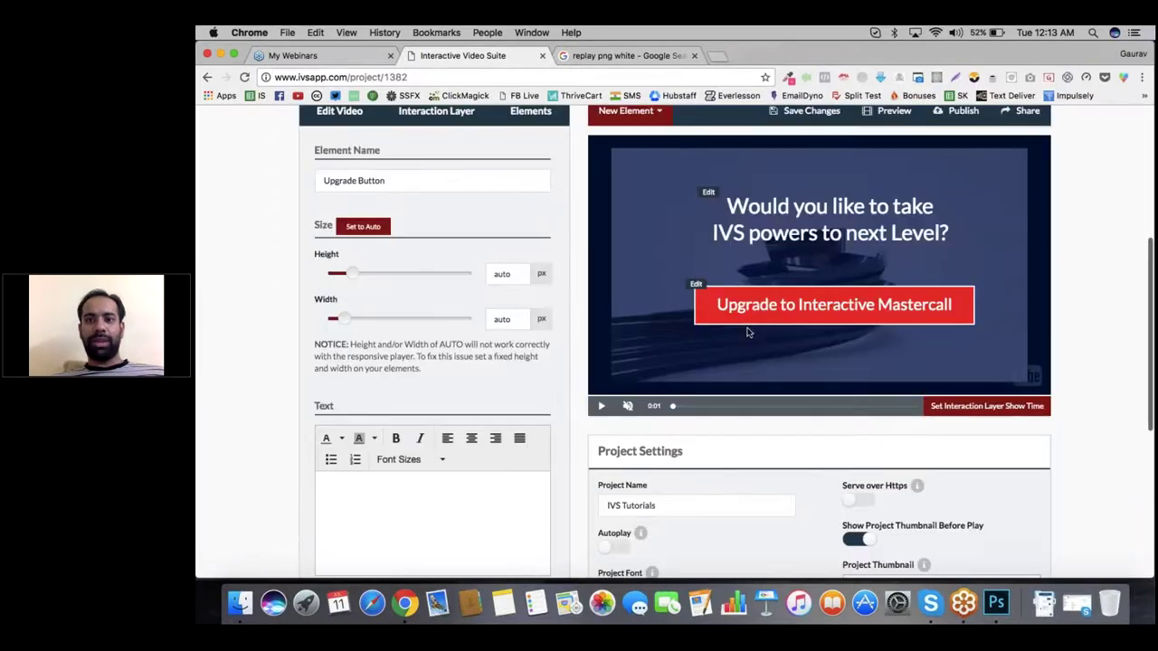
scroll(747, 333, "up", 1)
left_click(810, 169)
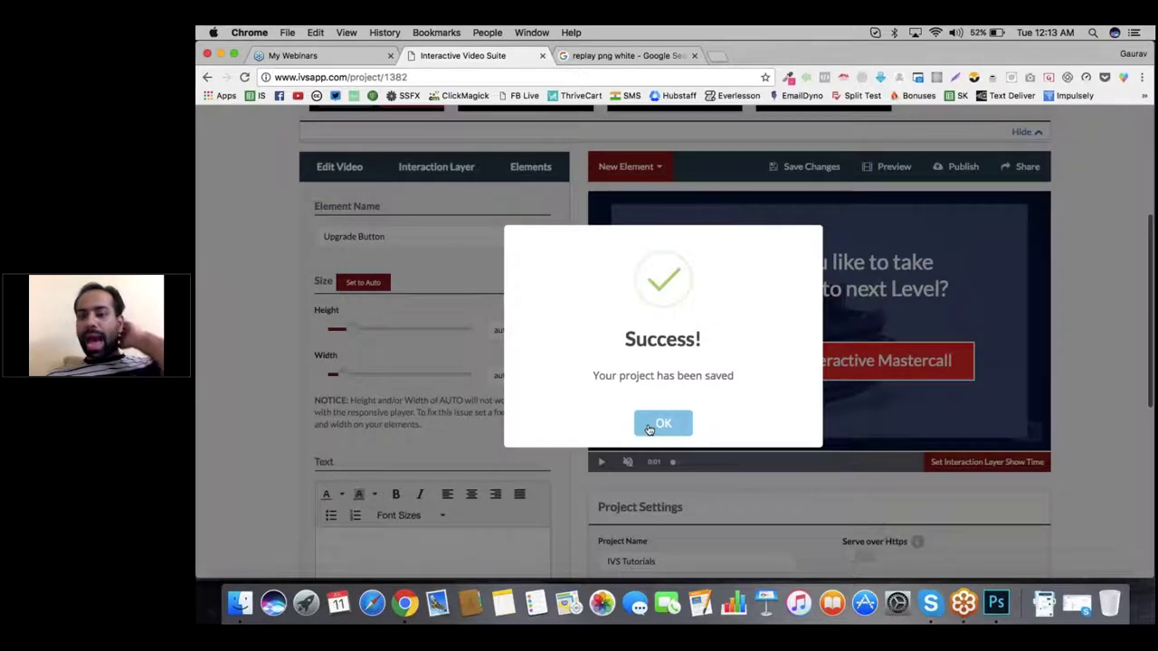
left_click(648, 429)
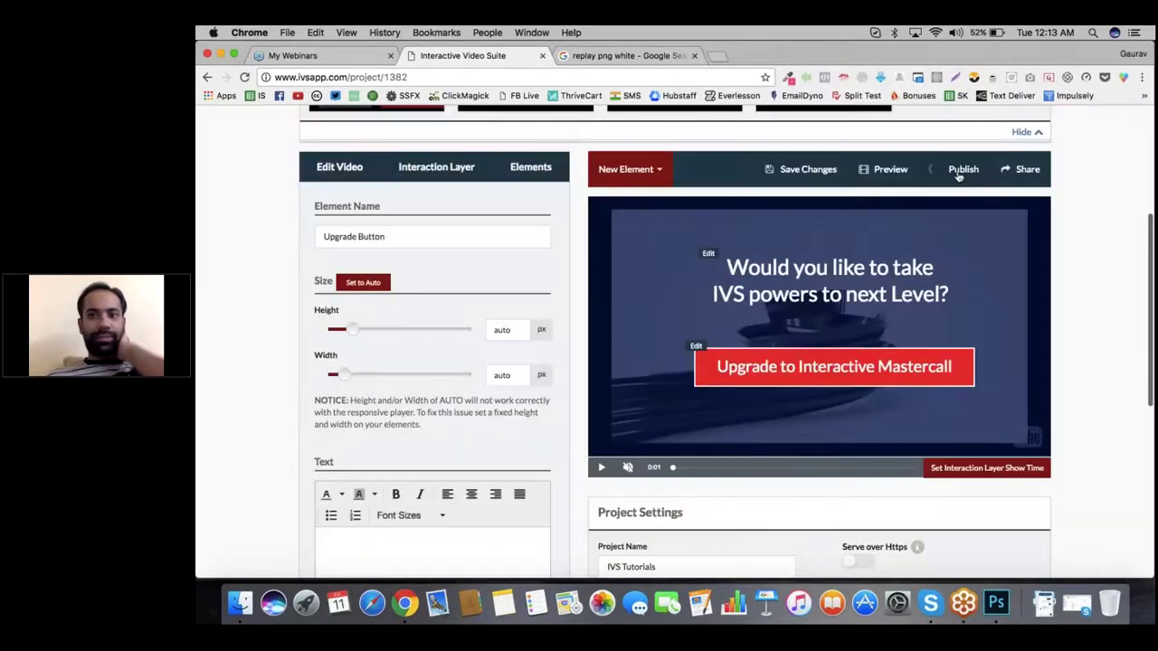
Publish the project and select the entire embed code in the Project Published dialog
left_click(961, 172)
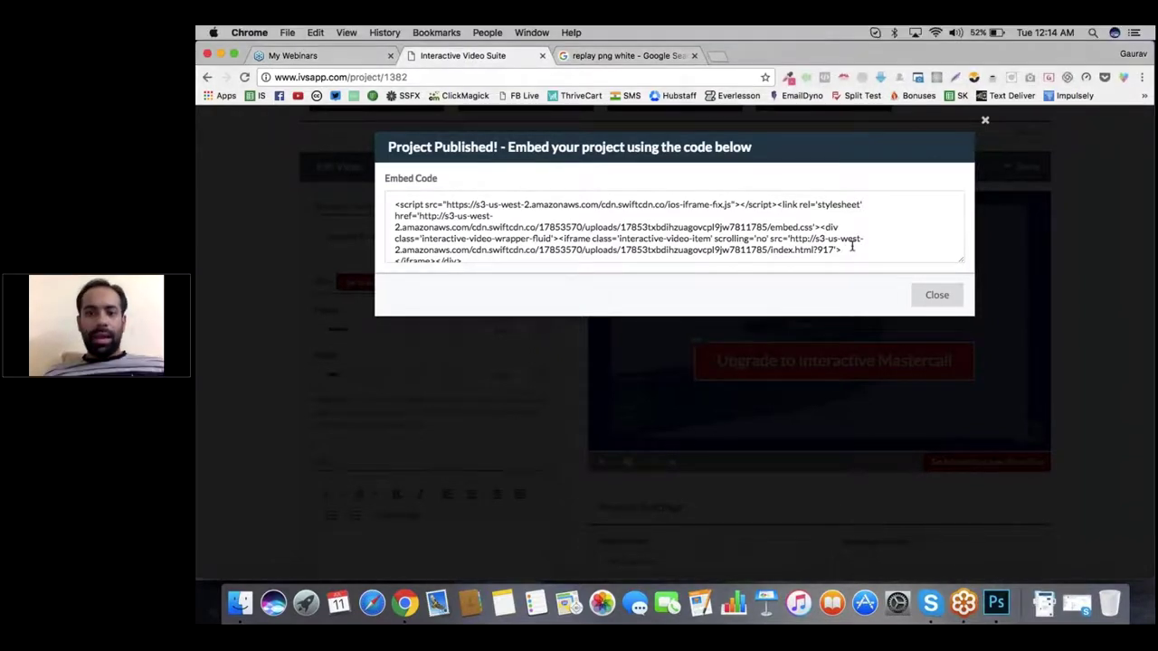
left_click_drag(851, 246, 562, 221)
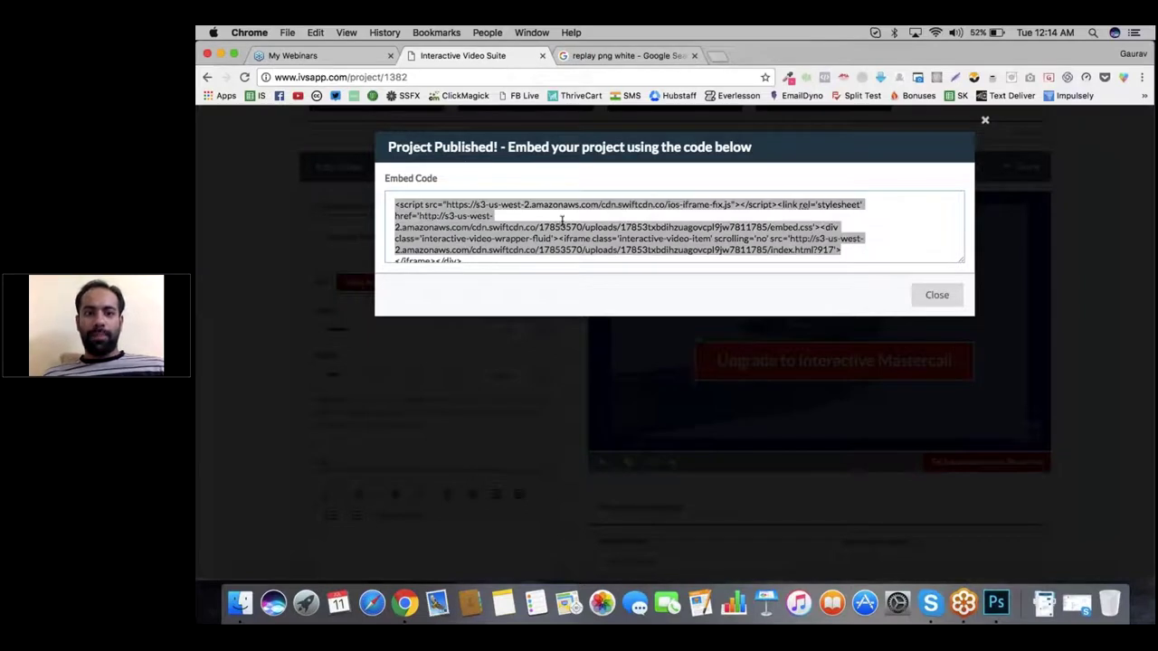
left_click(562, 227)
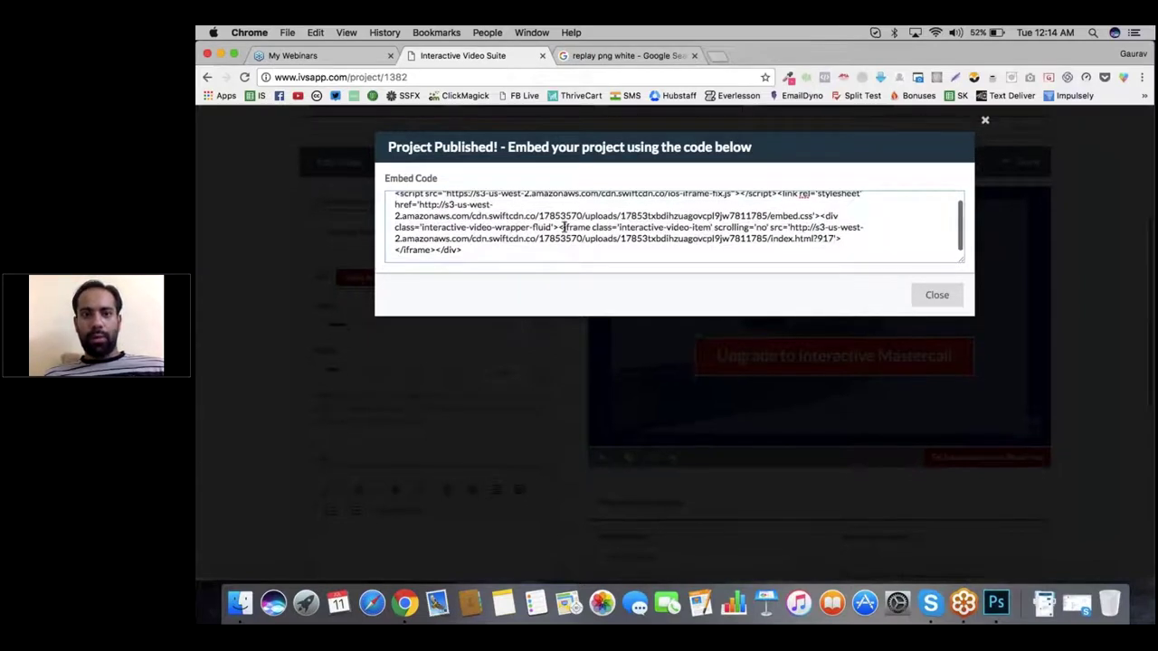
key("super+a")
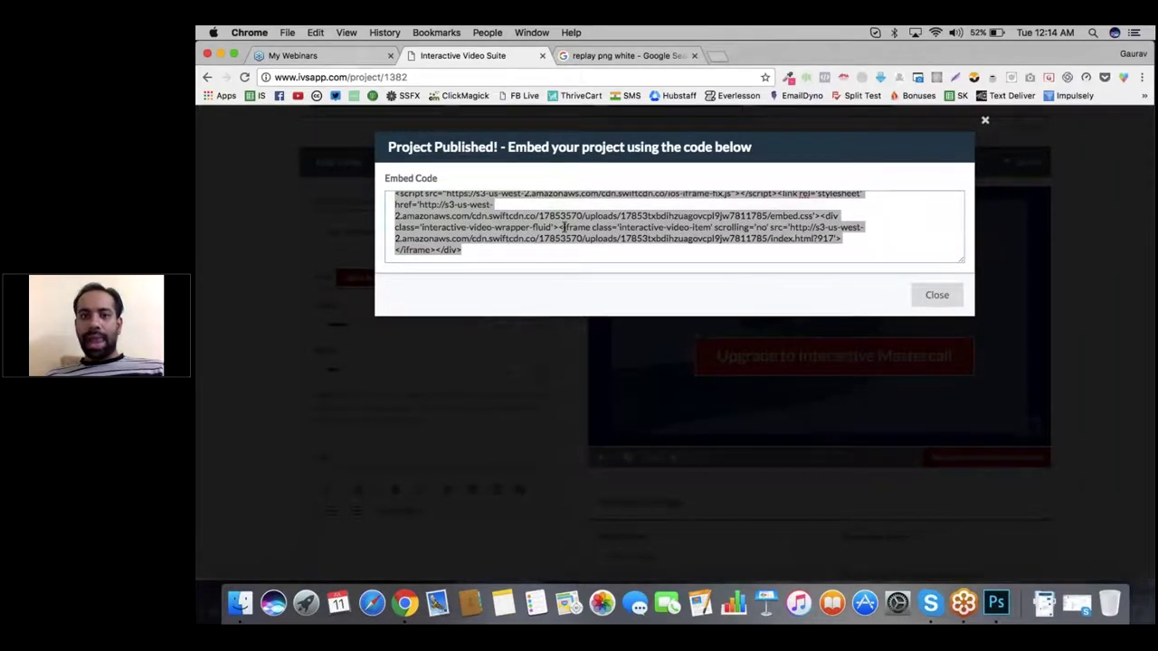
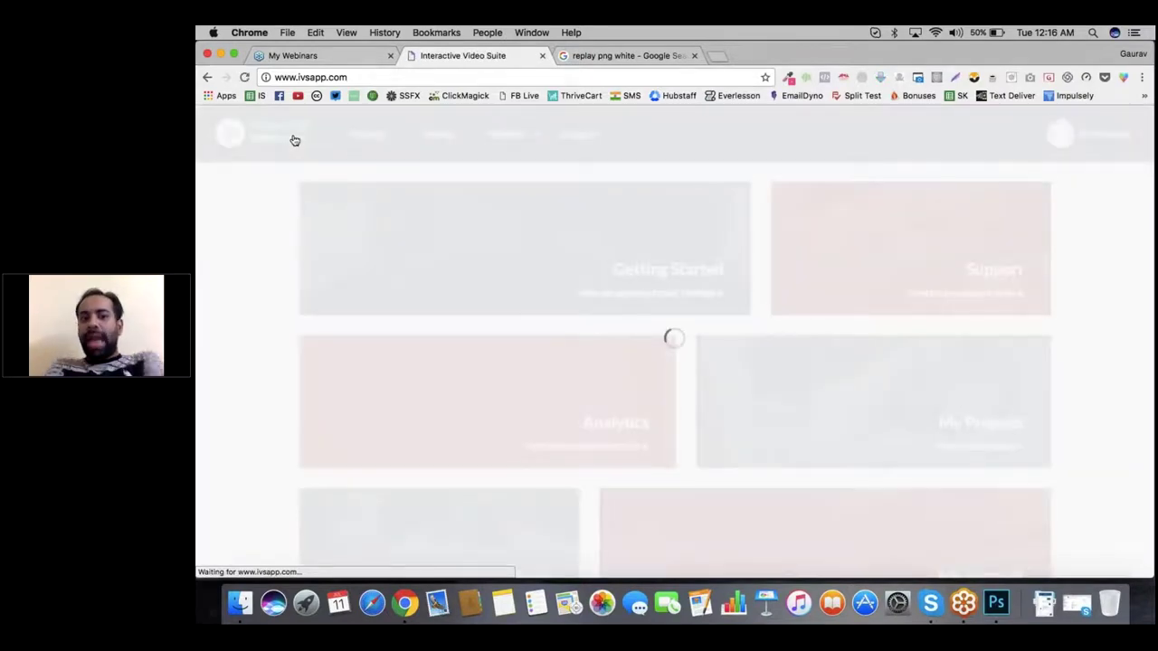
Open the Guided Walkthrough video from the Training menu
left_click(435, 134)
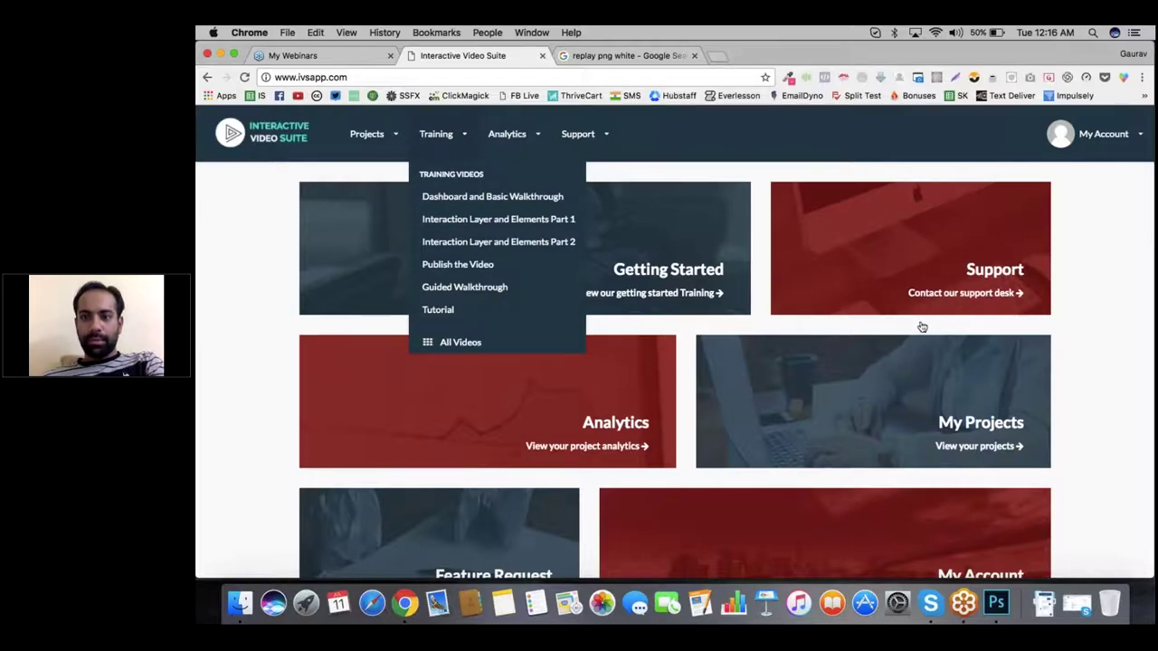
left_click(509, 289)
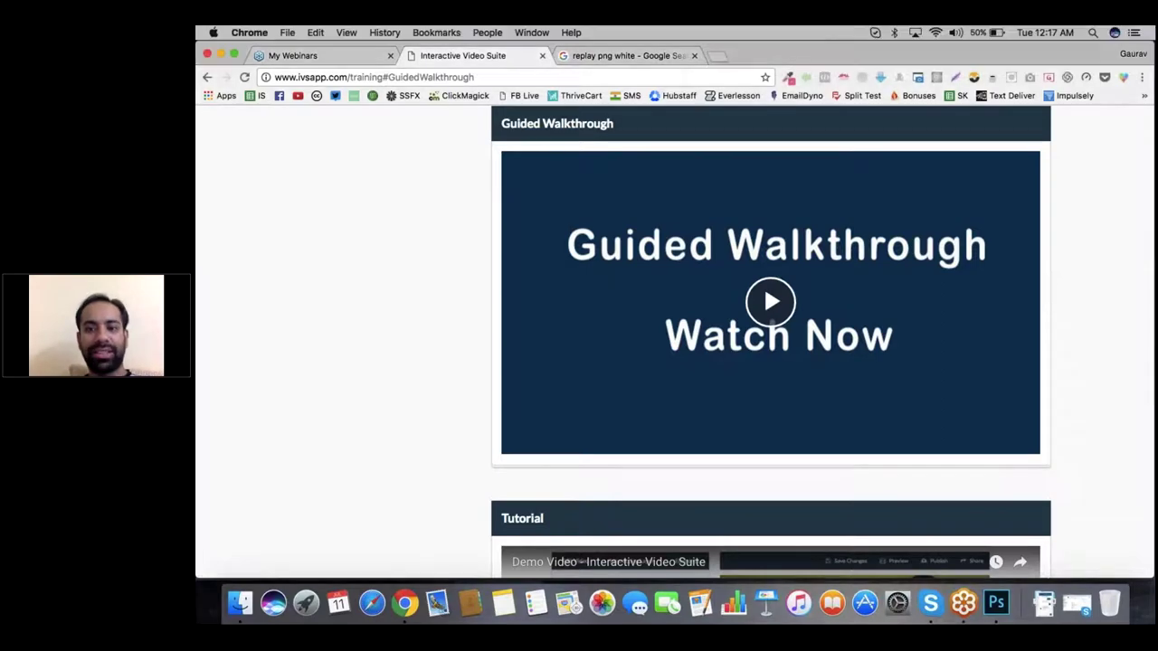
Play the walkthrough, skip to the end, choose Build Interactive Layers, then pause it
left_click(775, 307)
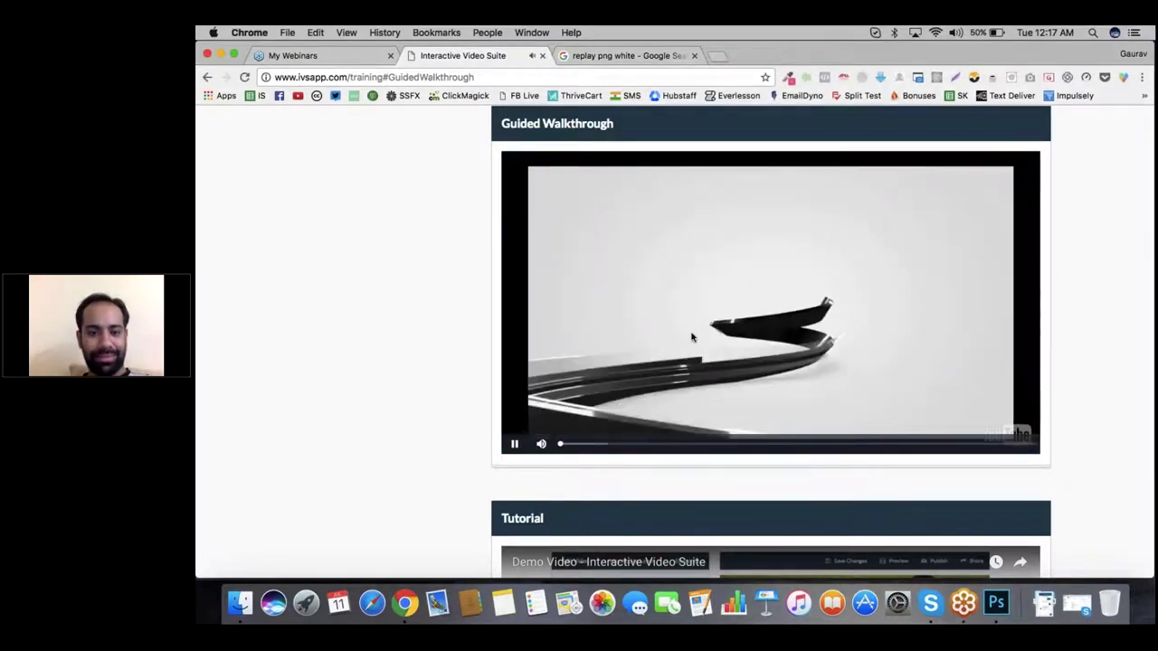
left_click(514, 443)
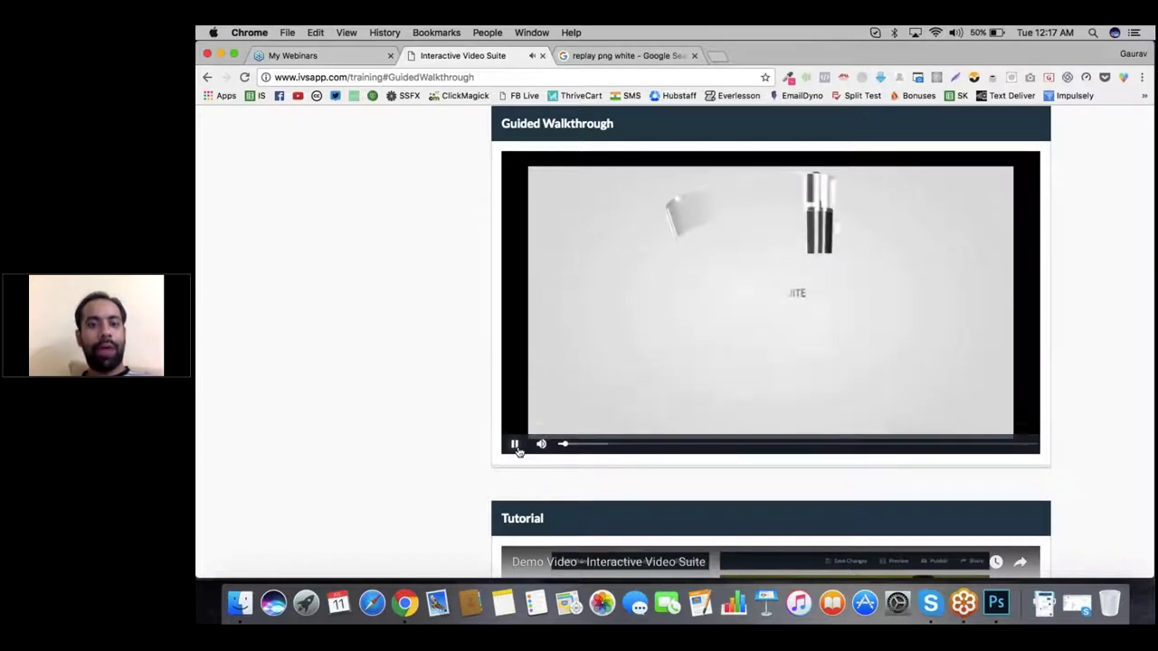
left_click(1020, 445)
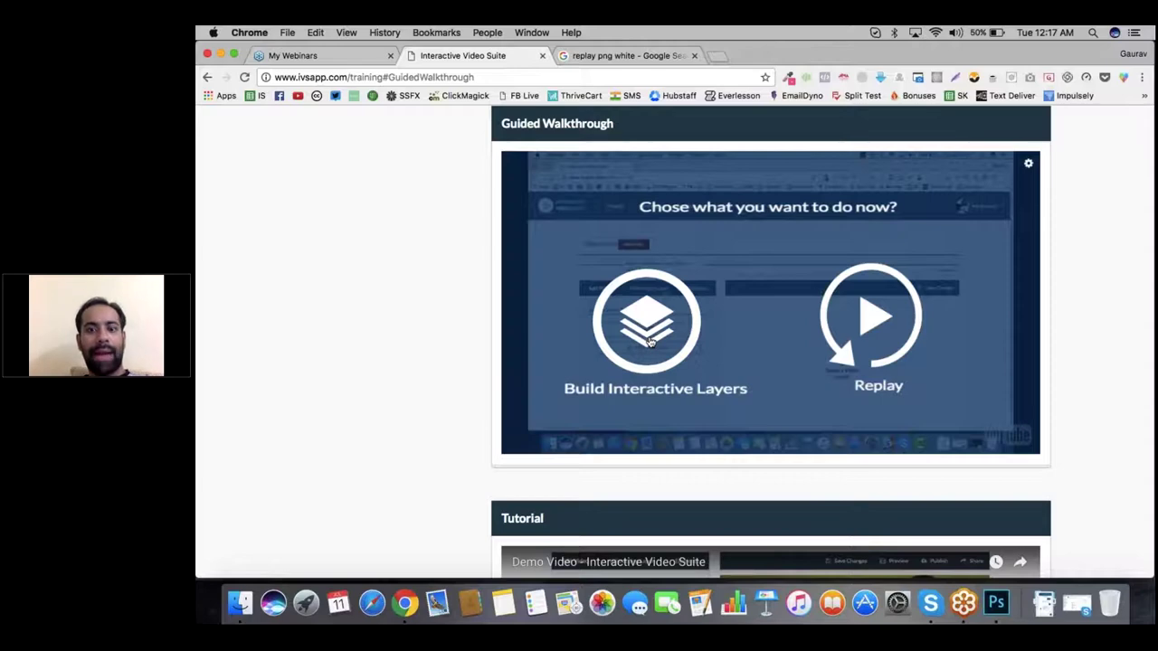
left_click(649, 341)
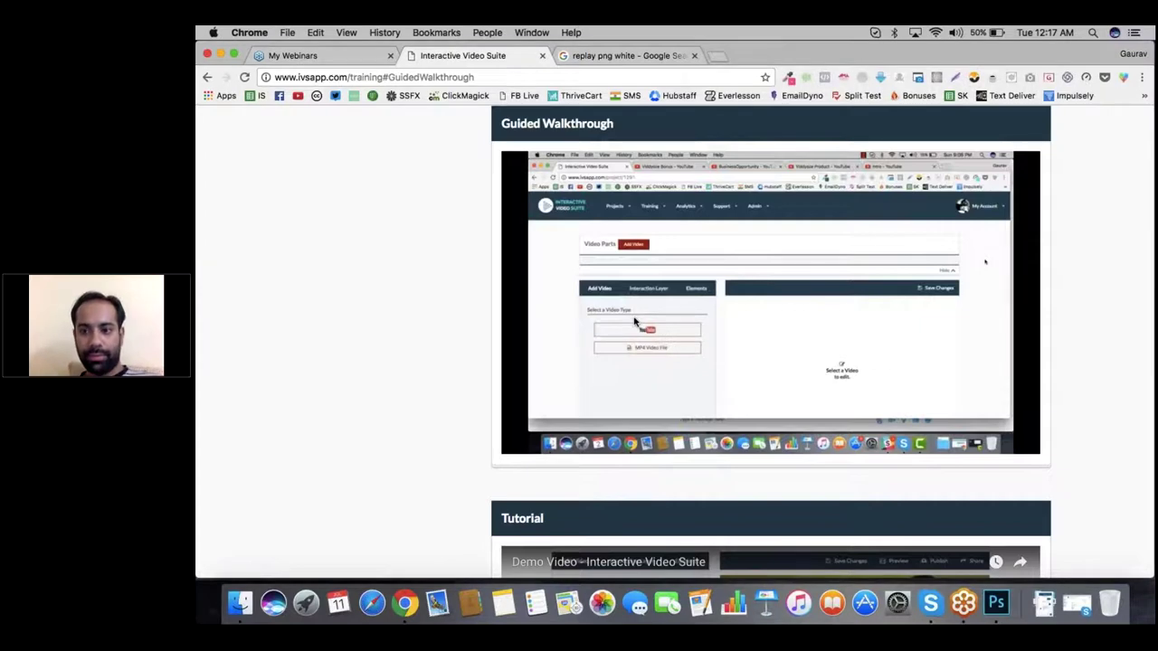
left_click(520, 445)
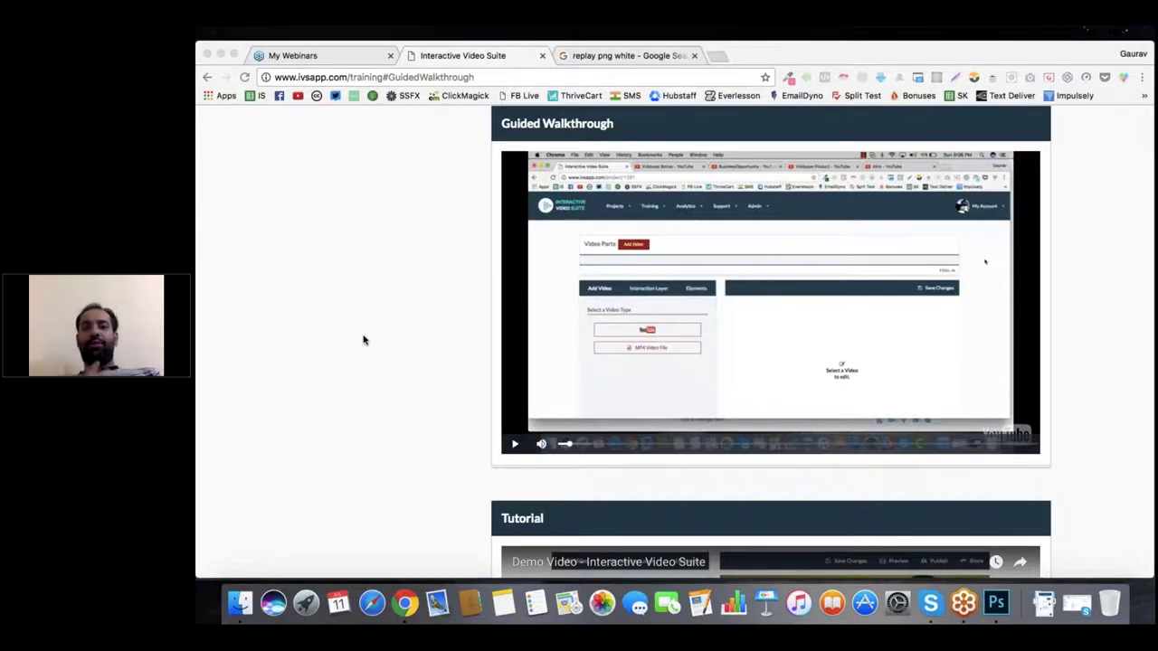
left_click(1074, 349)
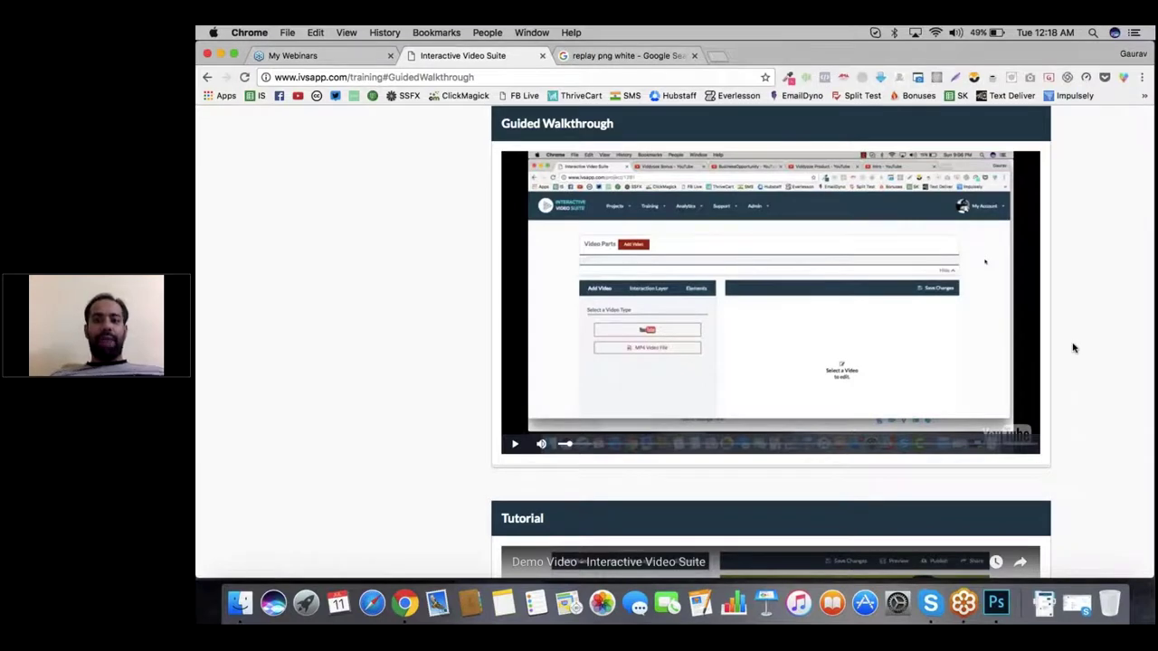
Switch briefly to the meeting app, then scroll to the top and reveal the Projects menu
scroll(1074, 348, "up", 5)
scroll(1074, 348, "up", 10)
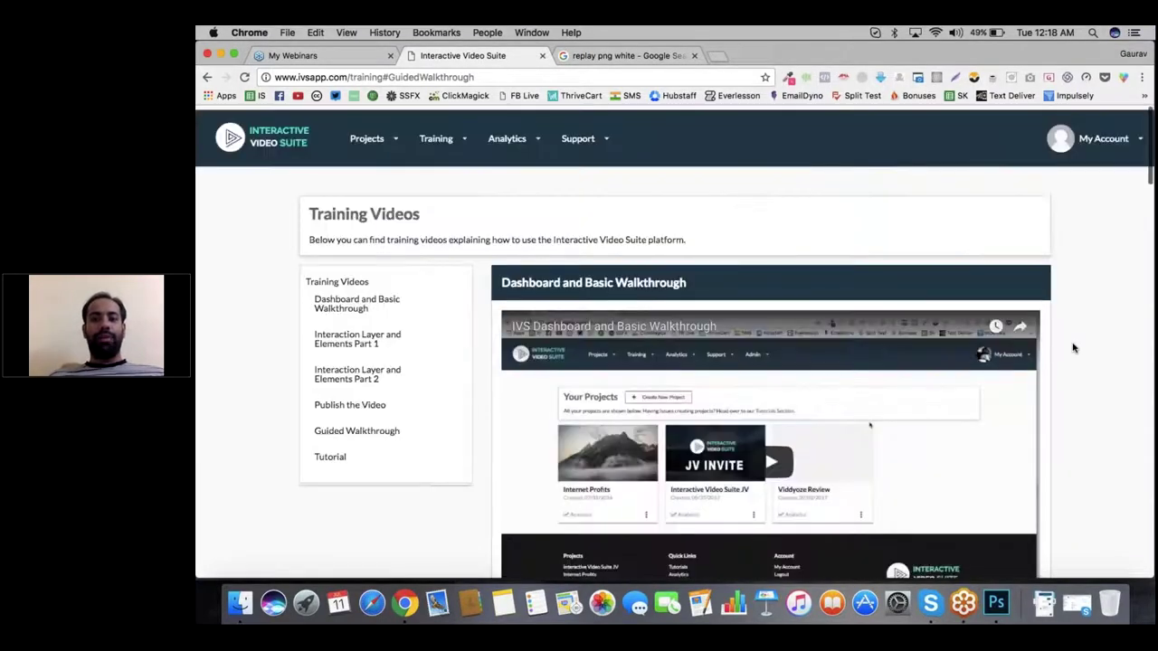
scroll(1074, 348, "down", 20)
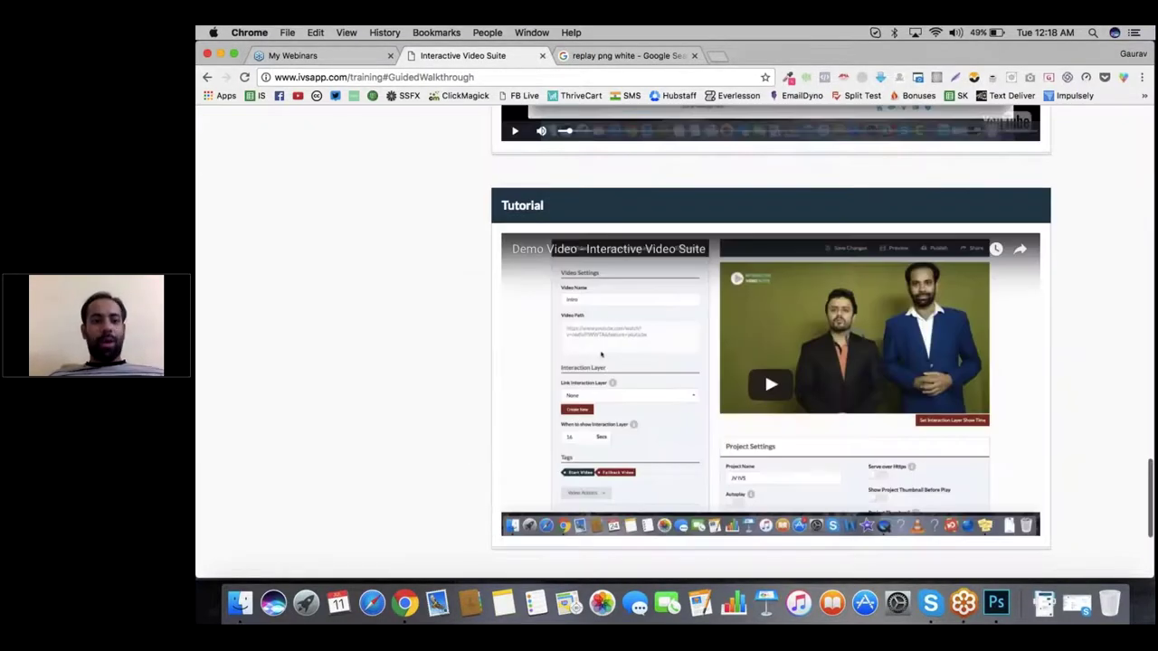
scroll(1074, 348, "up", 10)
scroll(892, 344, "down", 2)
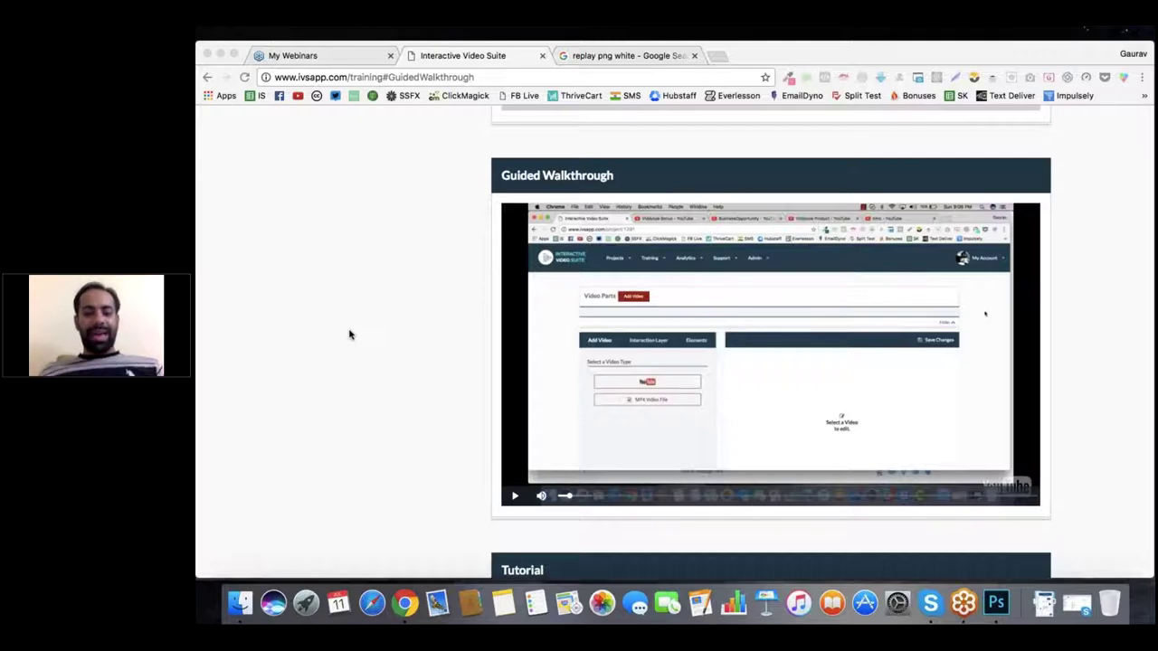
key("super+Tab")
key("super+Tab")
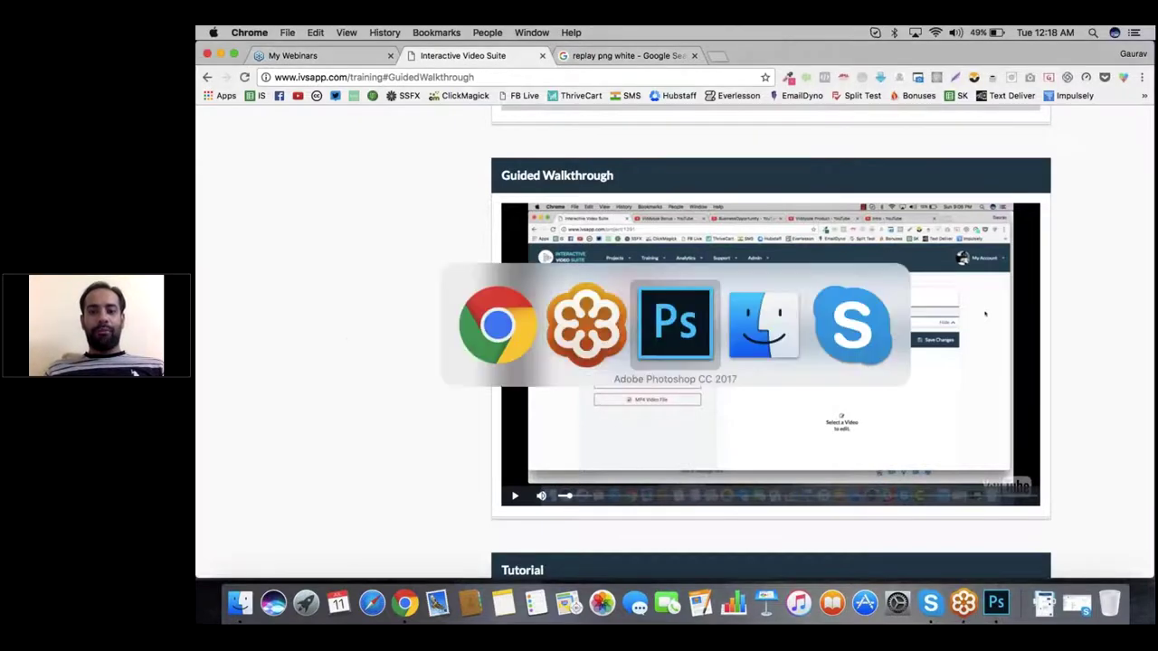
key("super+shift+Tab")
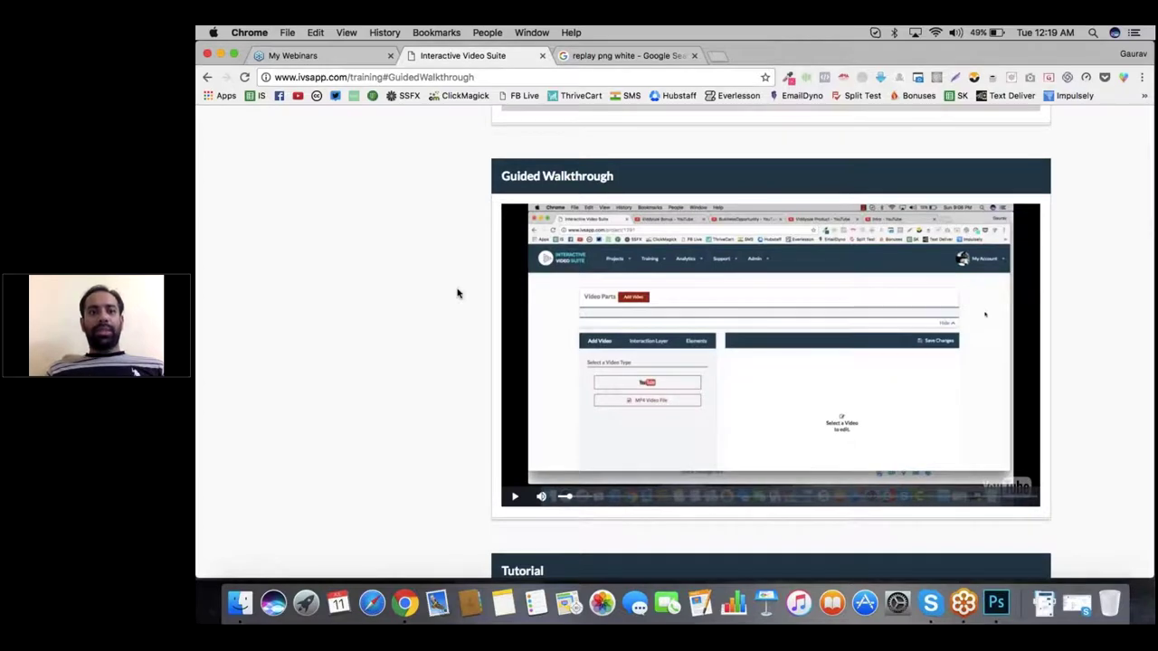
scroll(456, 293, "up", 15)
mouse_move(345, 135)
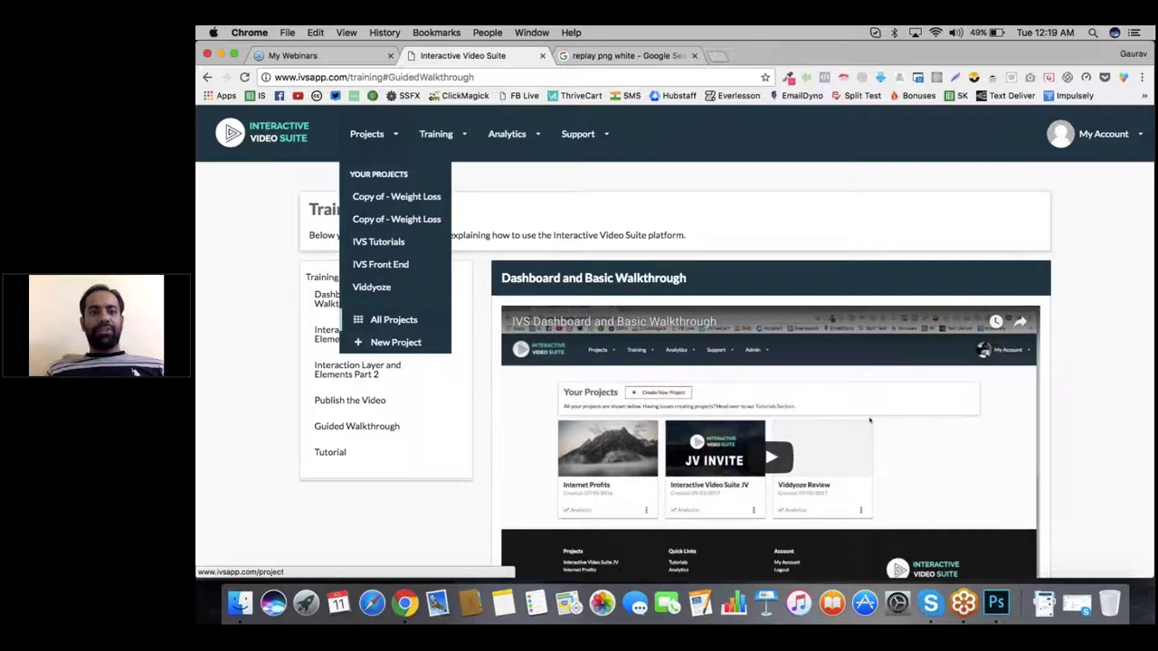
On All Projects, use the Health Test card's options menu to Copy it
left_click(376, 322)
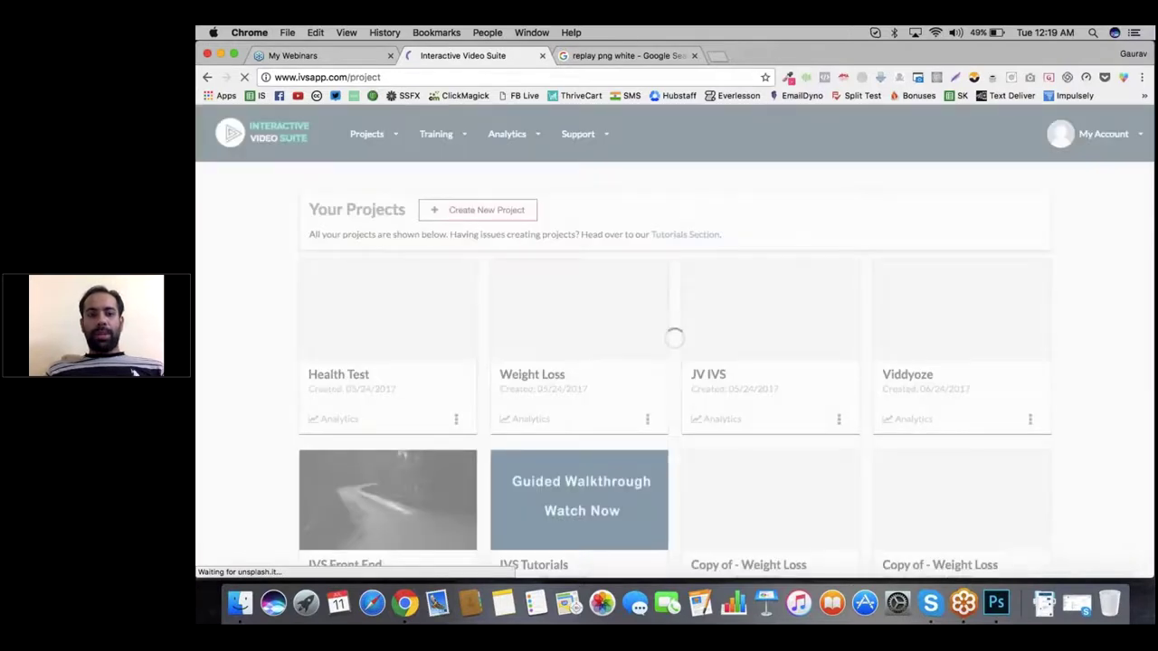
scroll(470, 415, "down", 3)
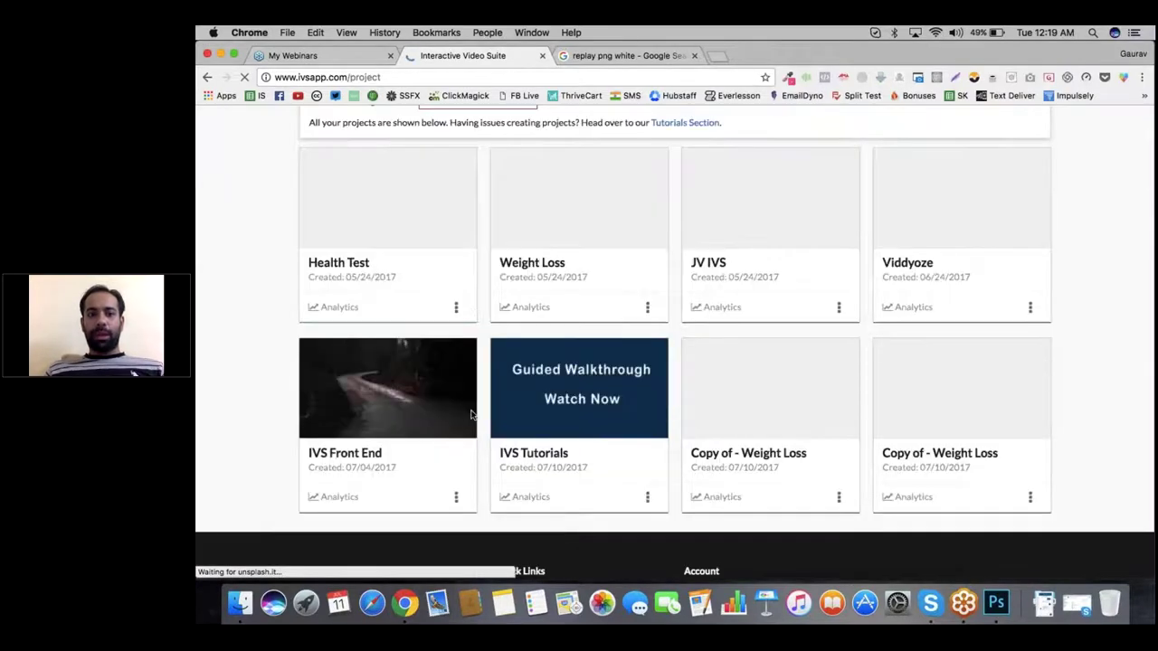
left_click(457, 310)
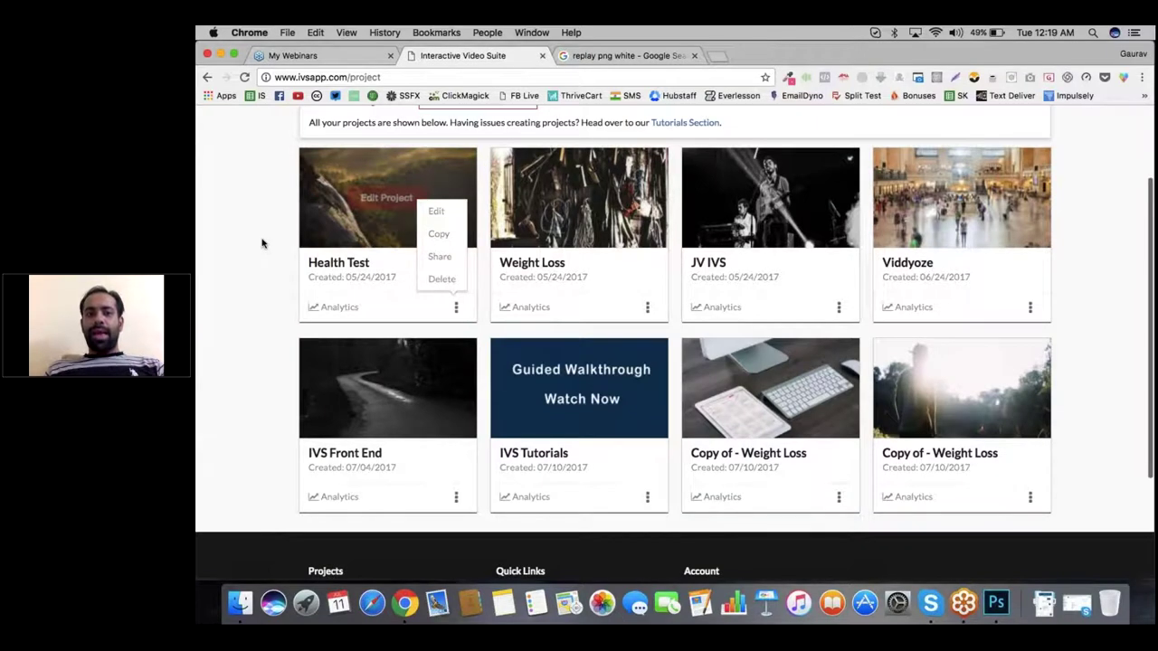
scroll(262, 243, "up", 1)
left_click(456, 344)
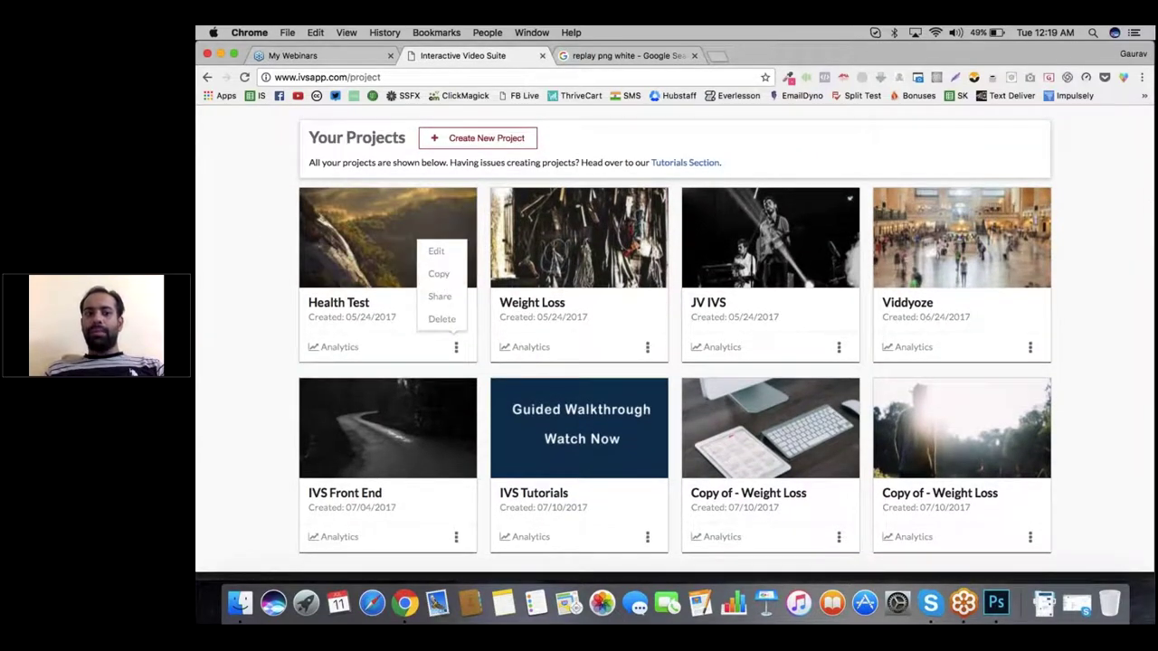
left_click(450, 281)
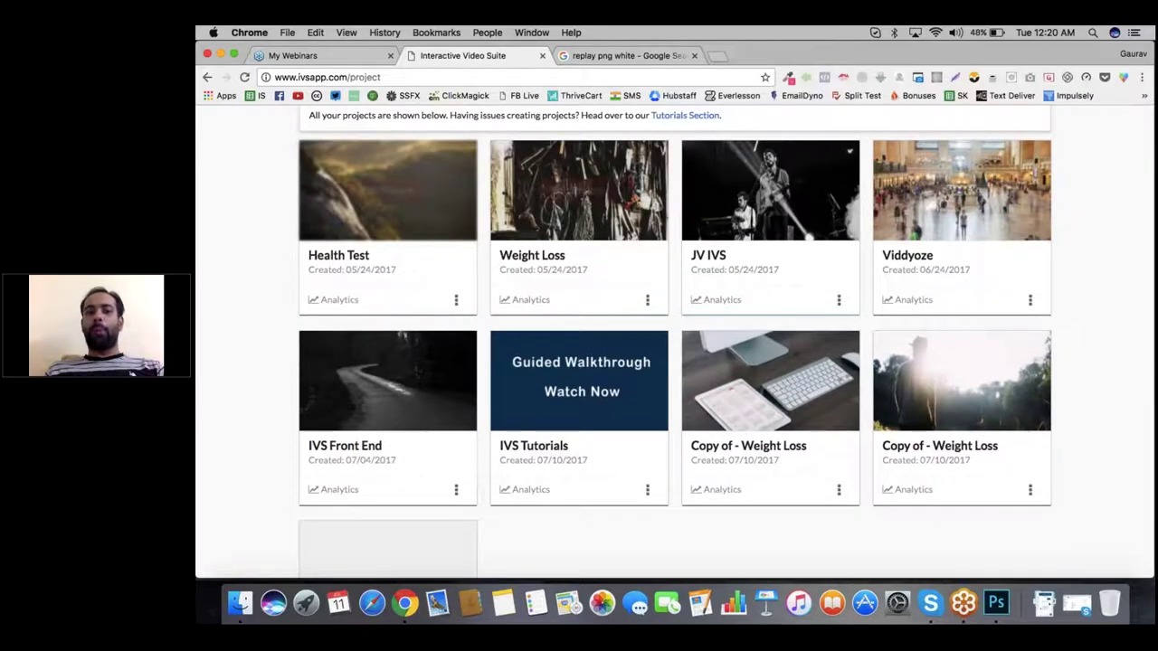
Confirm the Copy of - Health Test card exists, then show the Analytics project list
scroll(441, 315, "down", 5)
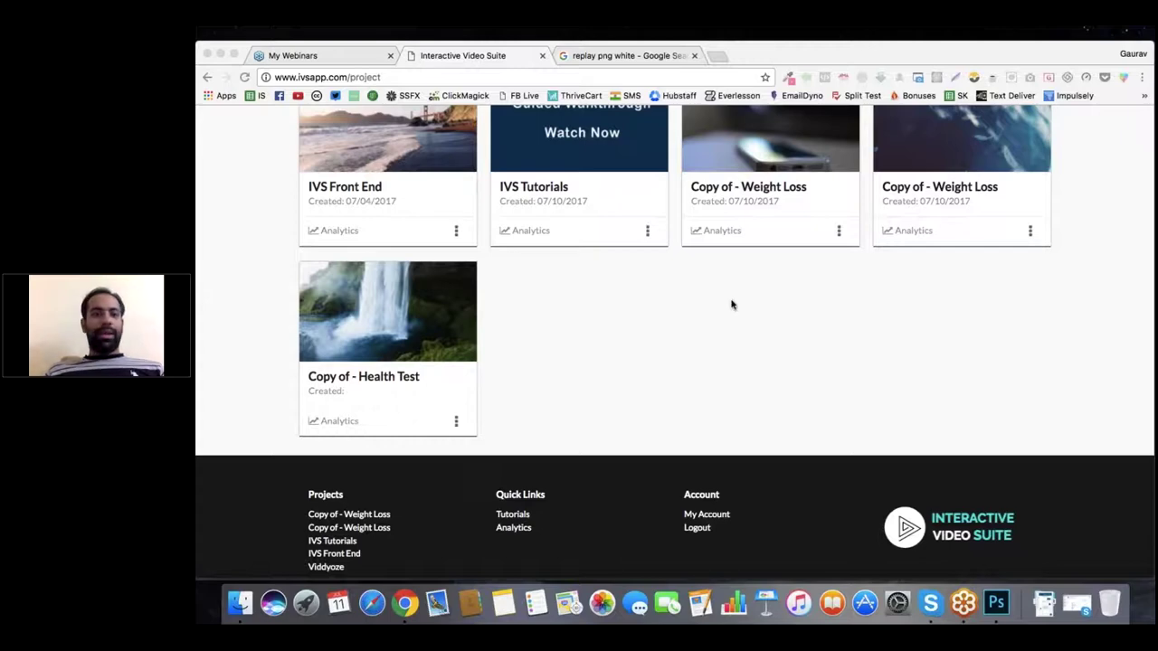
scroll(568, 305, "up", 1)
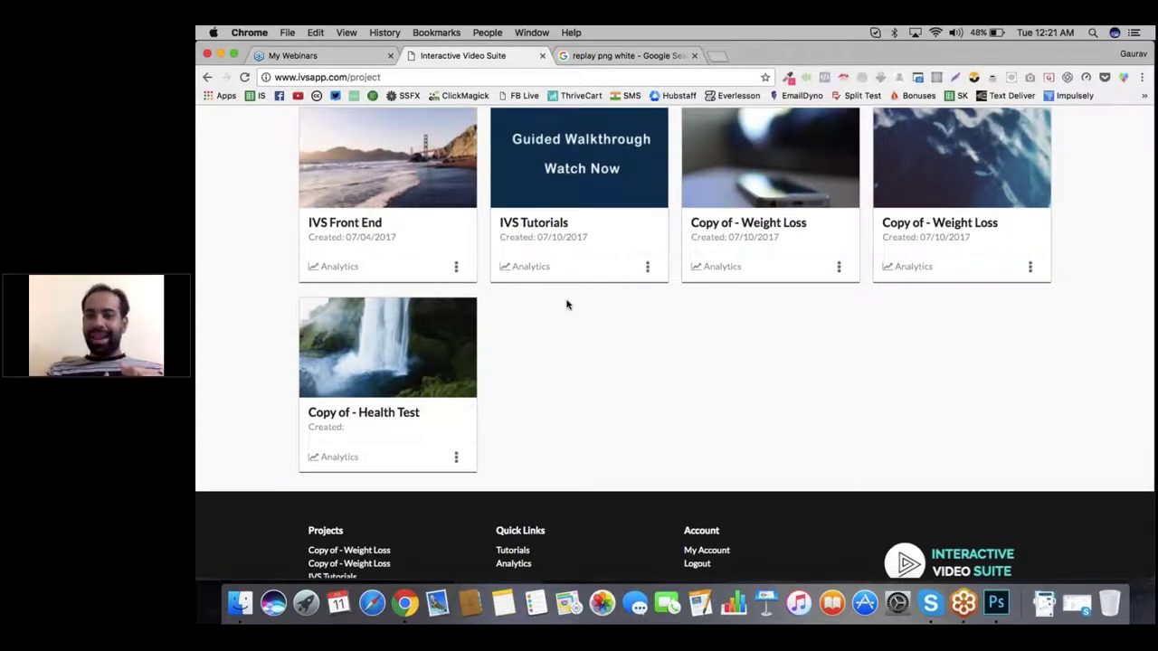
scroll(567, 305, "up", 5)
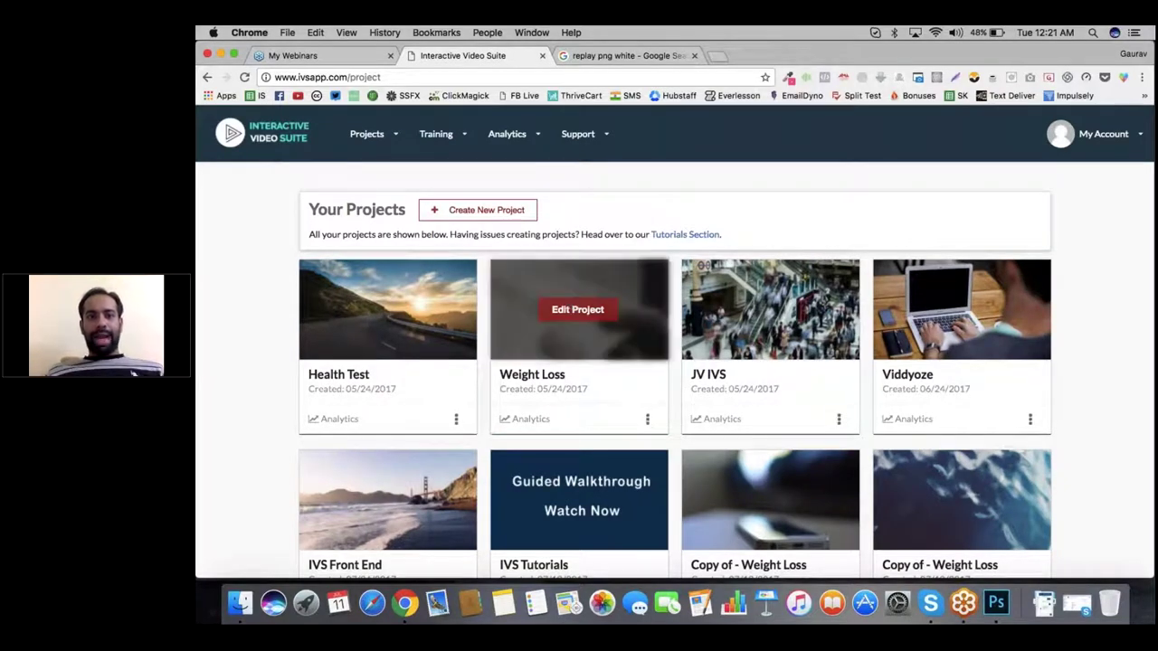
left_click(506, 134)
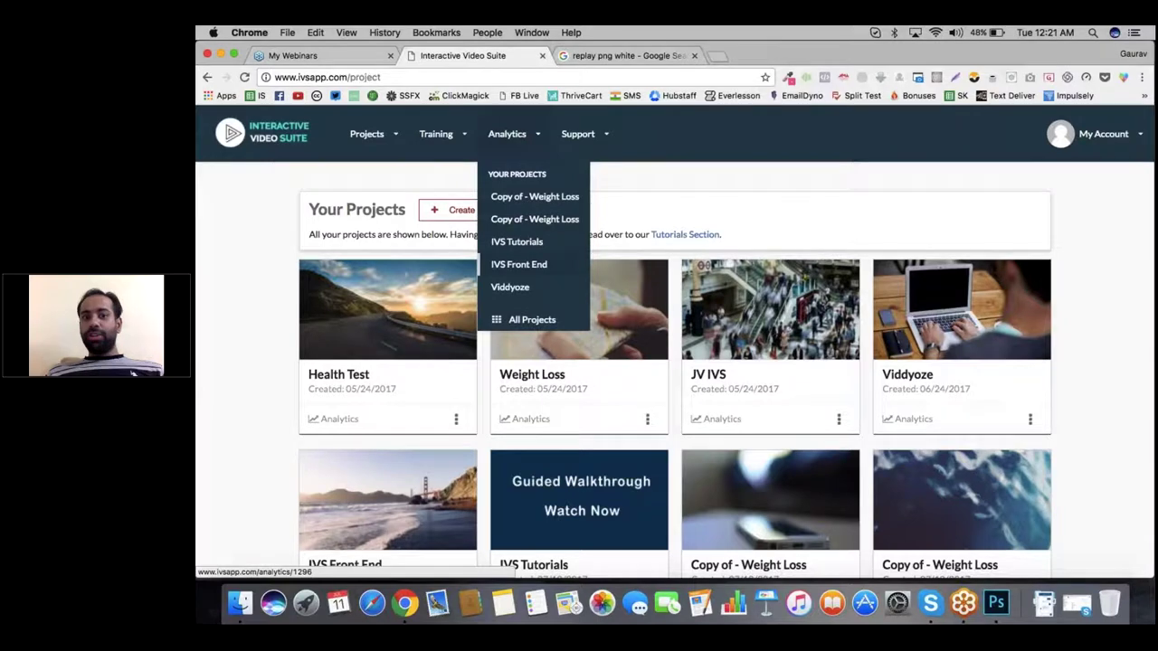
left_click(660, 150)
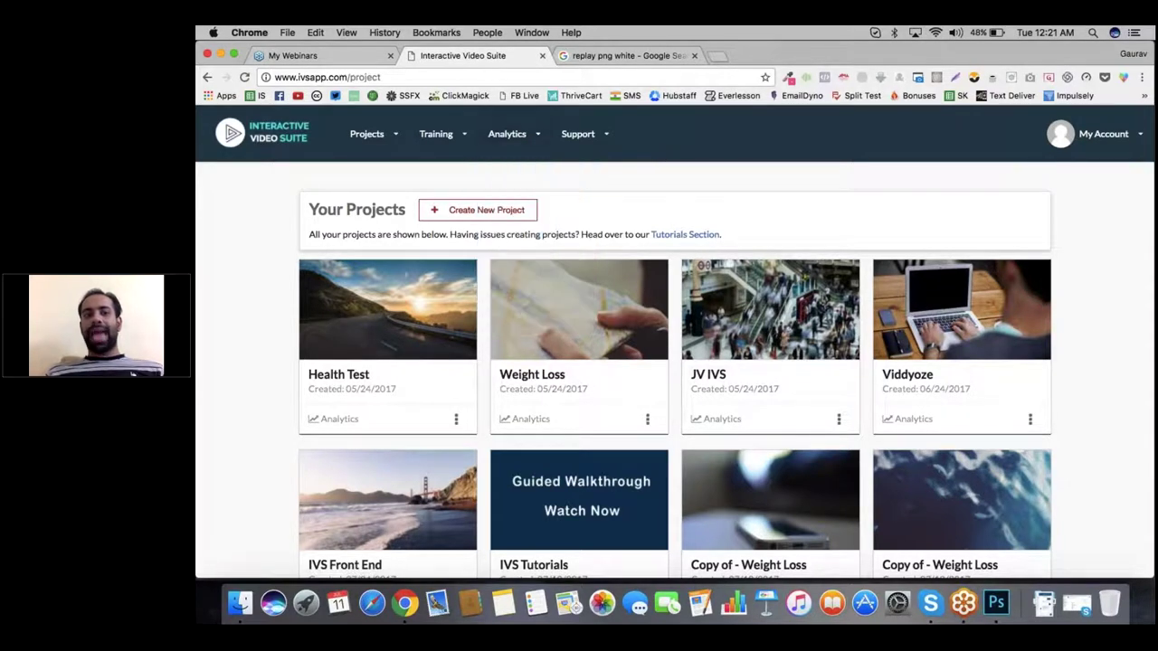
left_click(386, 147)
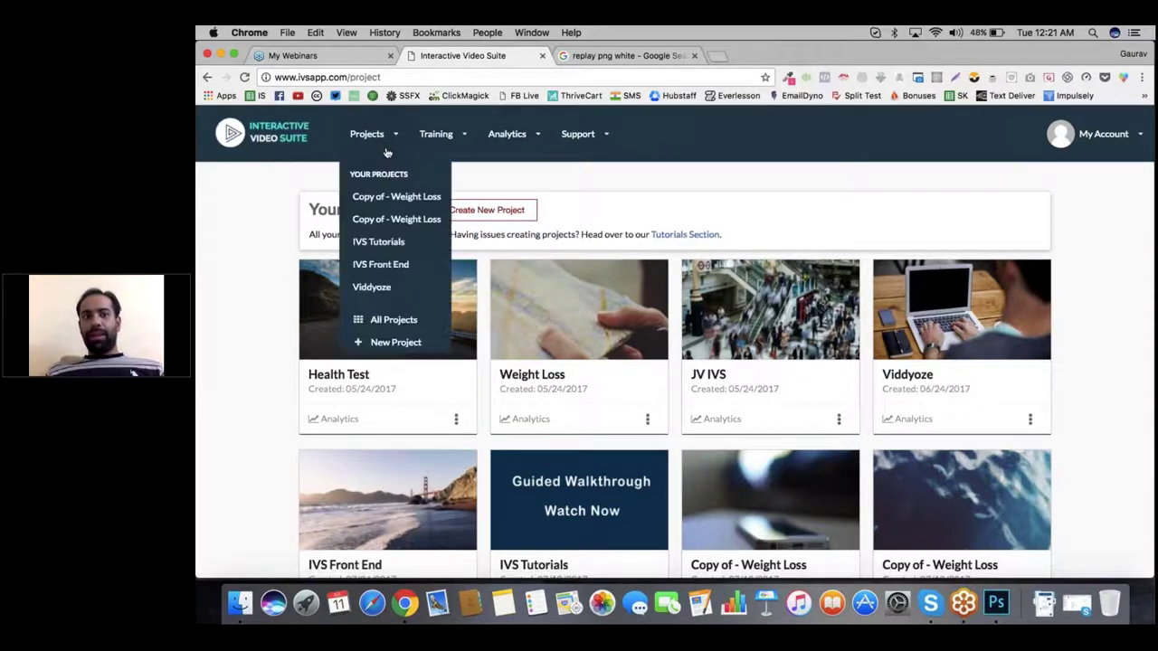
left_click(506, 145)
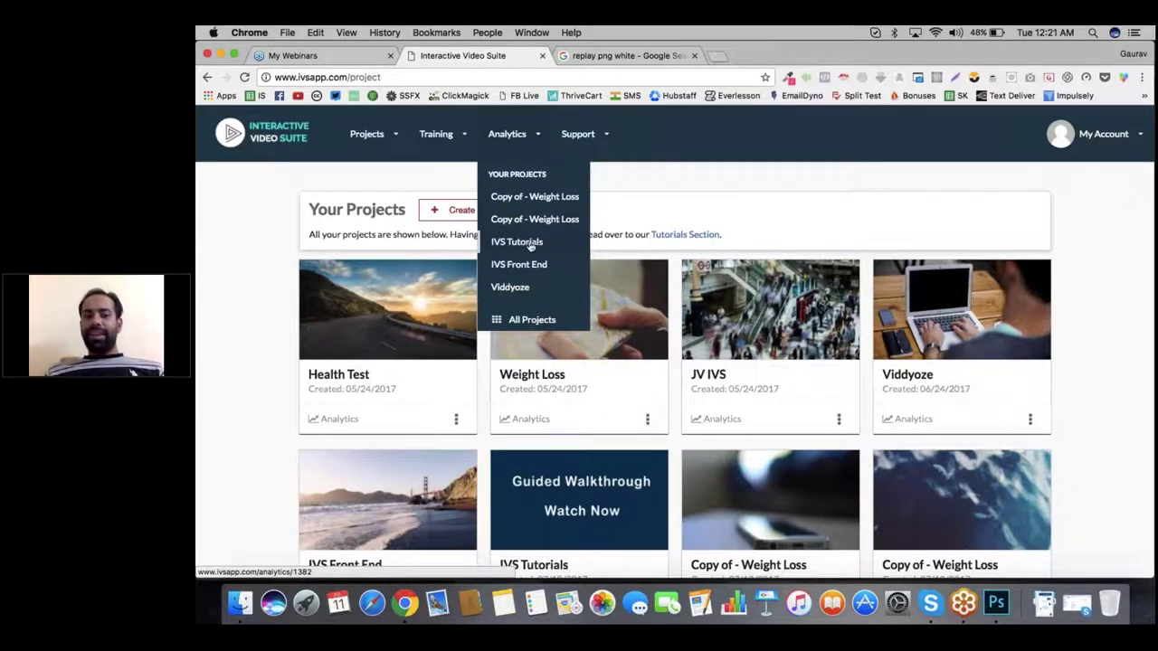
left_click(544, 243)
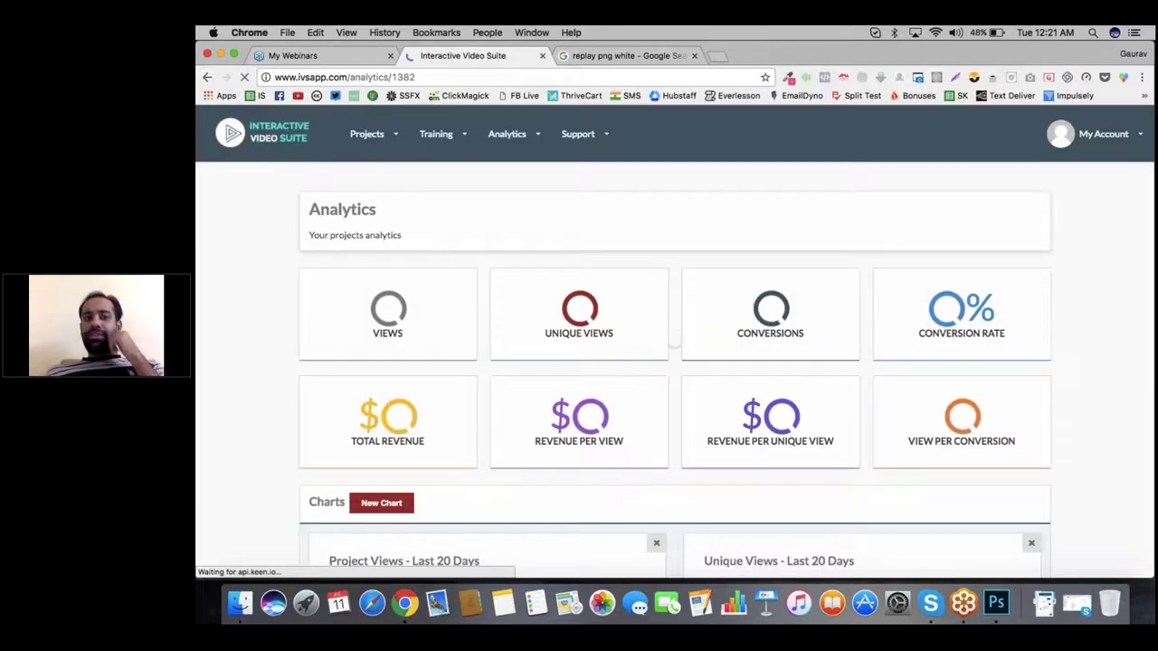
double_click(419, 305)
double_click(634, 305)
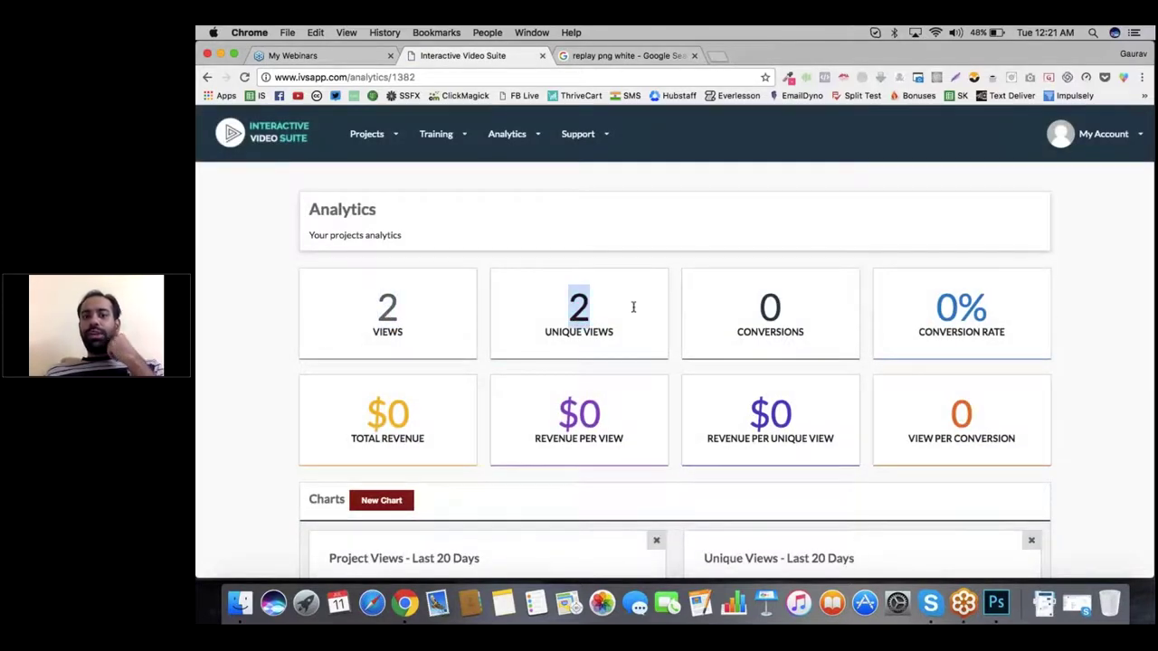
scroll(713, 322, "down", 1)
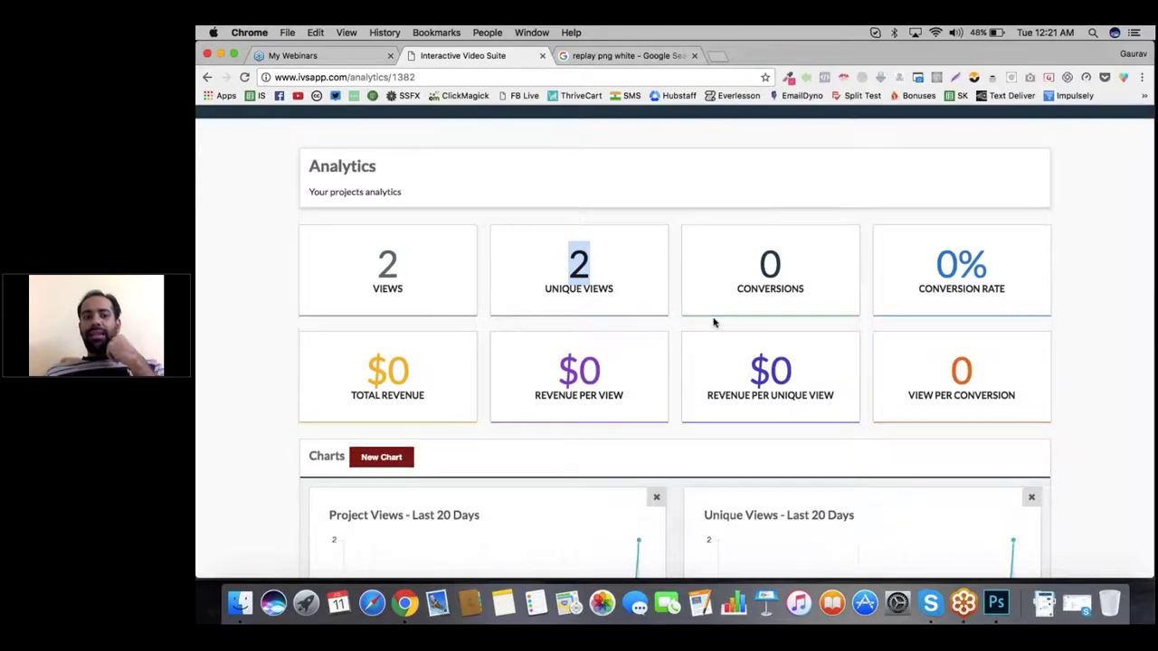
scroll(713, 322, "down", 4)
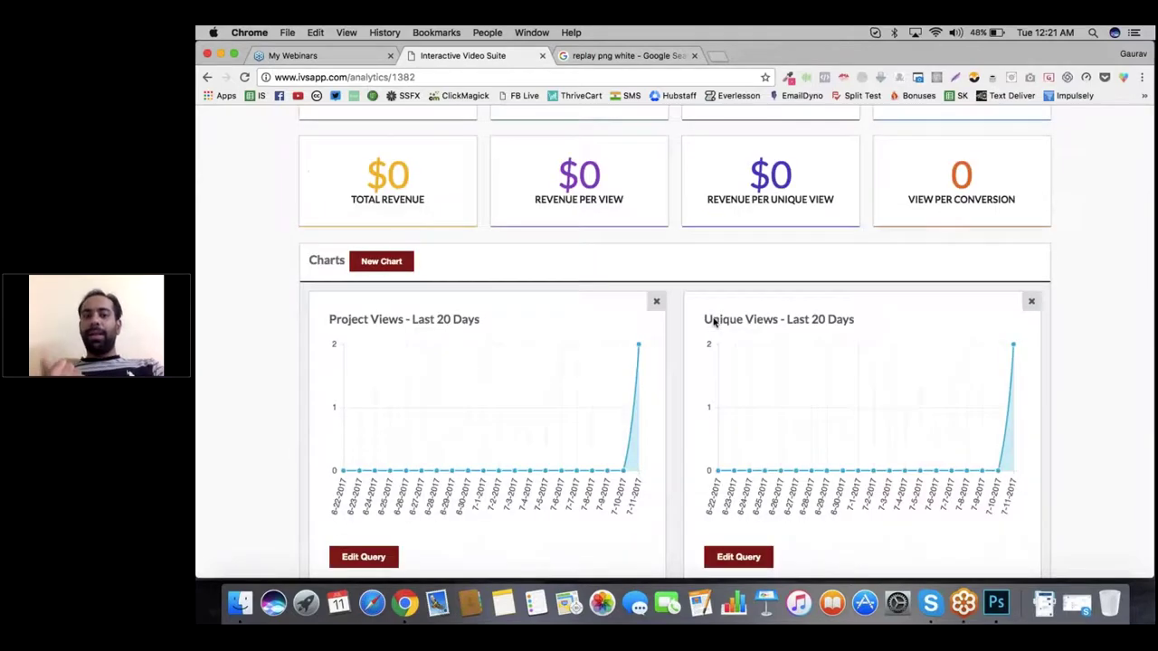
scroll(713, 322, "up", 5)
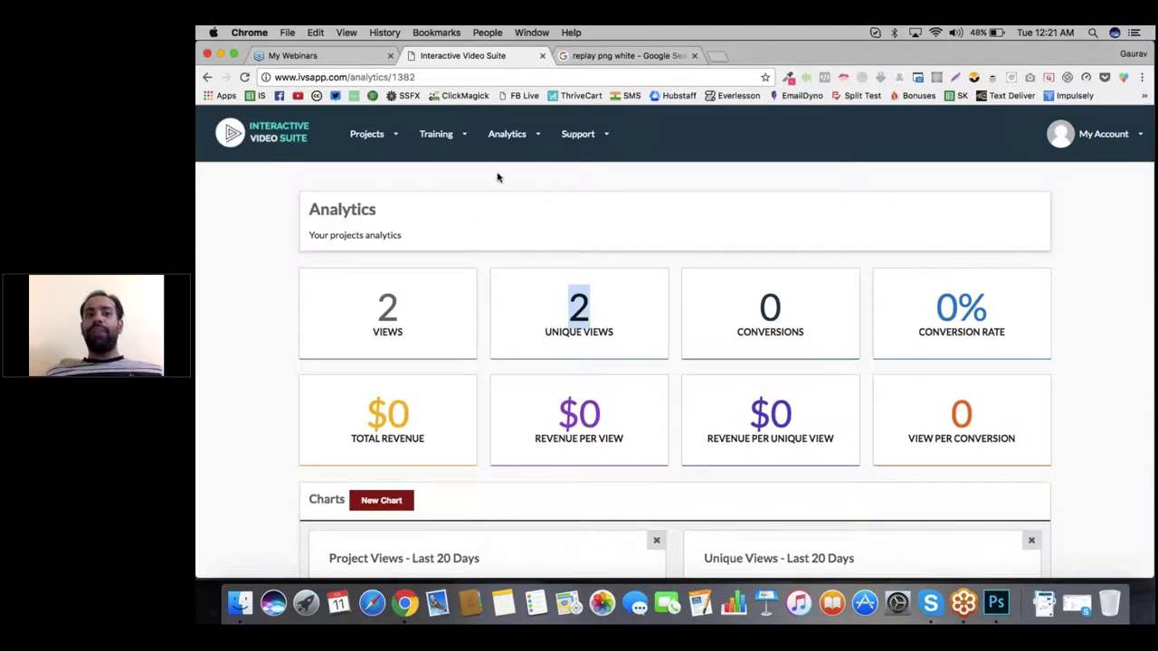
left_click(506, 140)
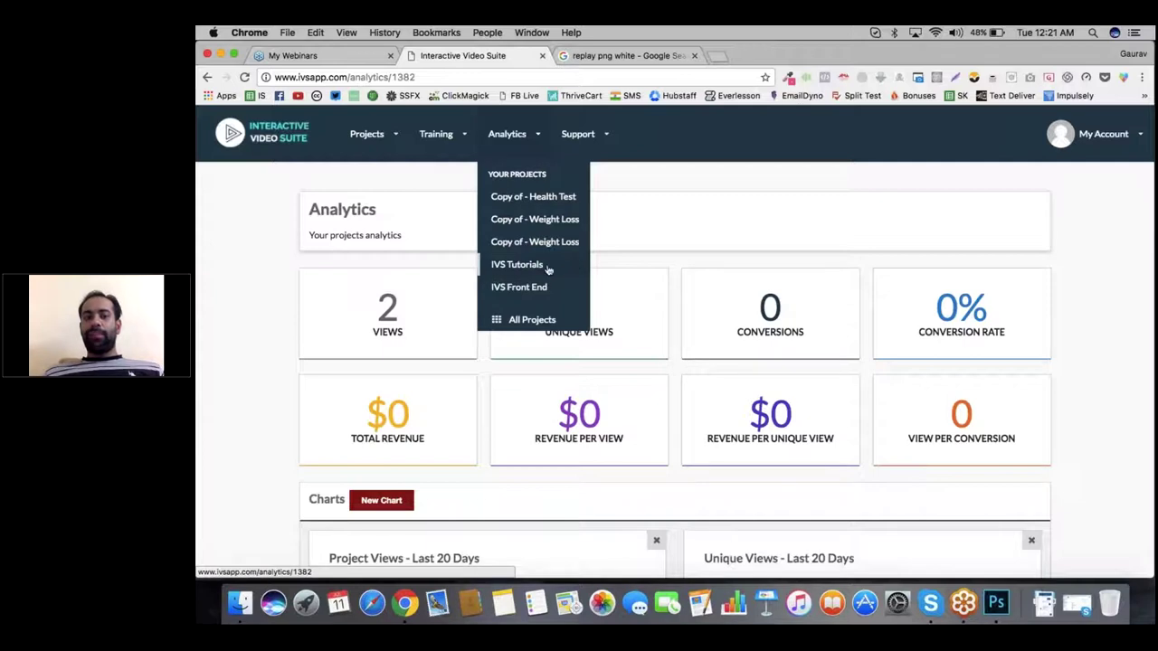
left_click(705, 227)
left_click_drag(537, 305, 607, 305)
left_click_drag(744, 305, 795, 307)
scroll(666, 335, "down", 1)
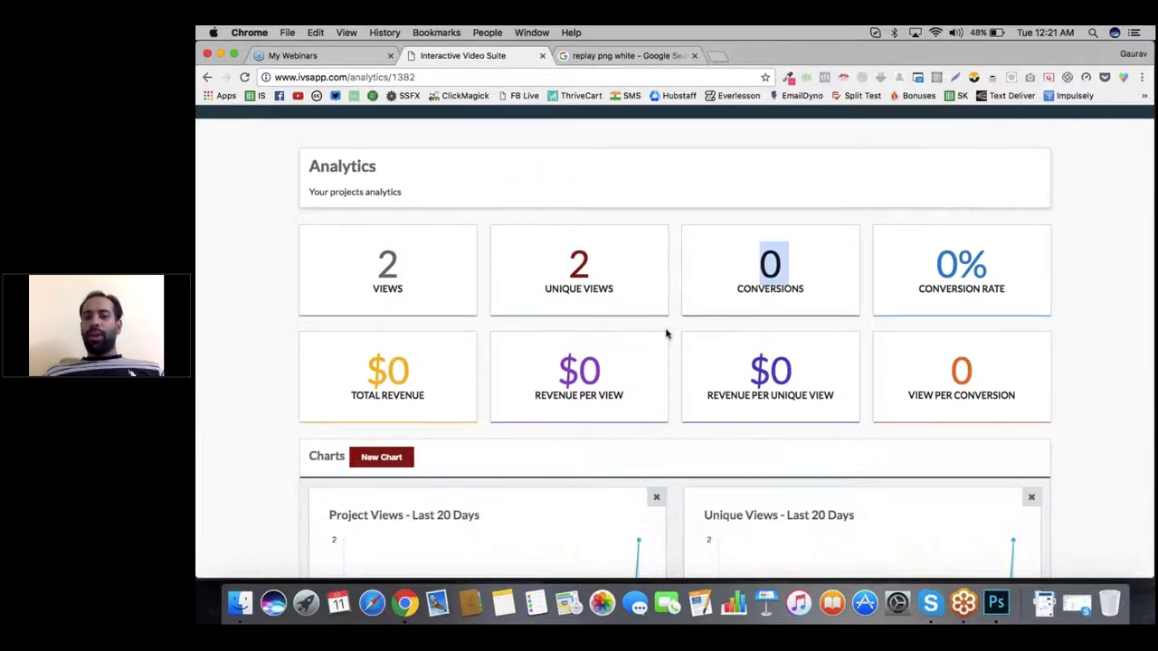
left_click(802, 260)
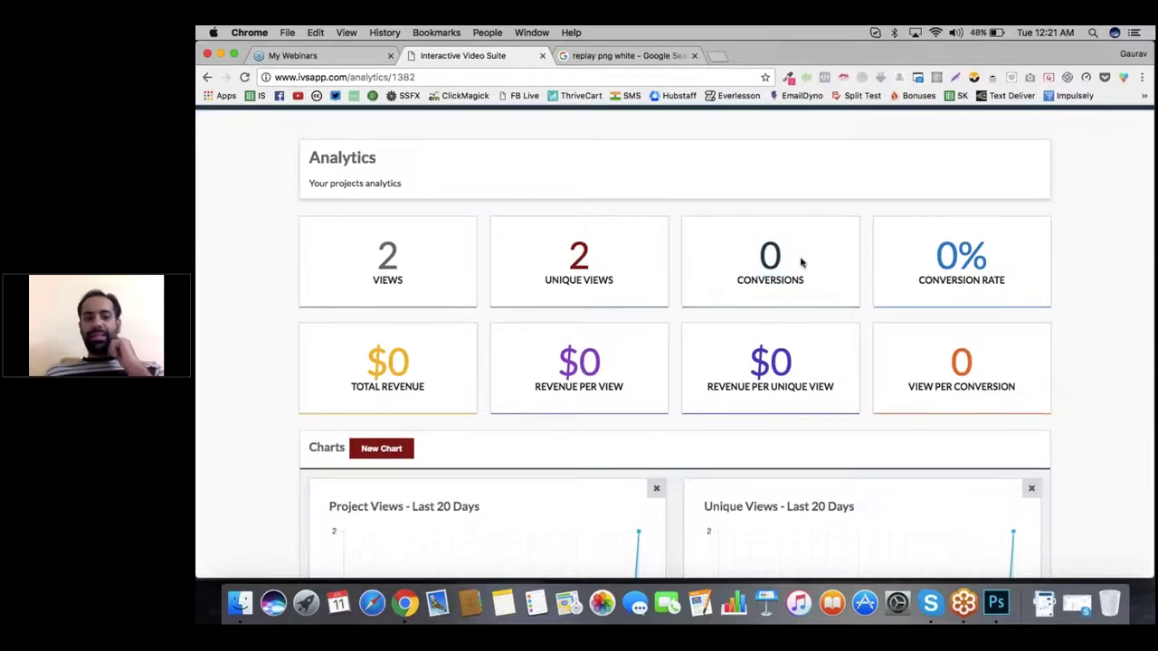
scroll(801, 262, "down", 1)
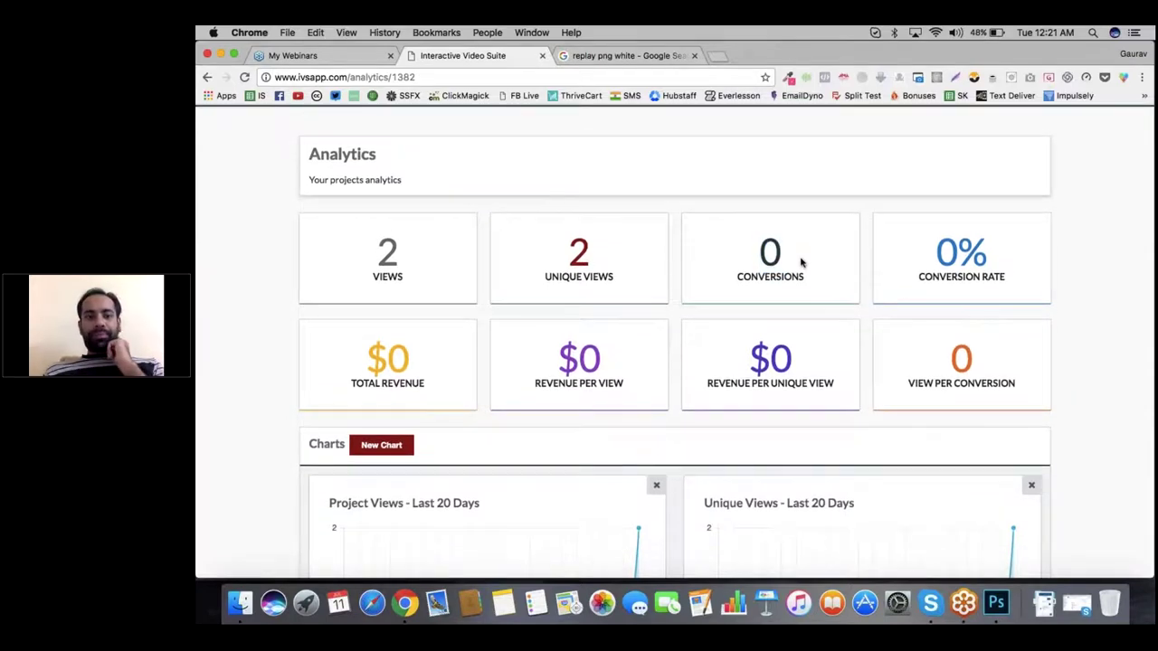
scroll(800, 262, "down", 4)
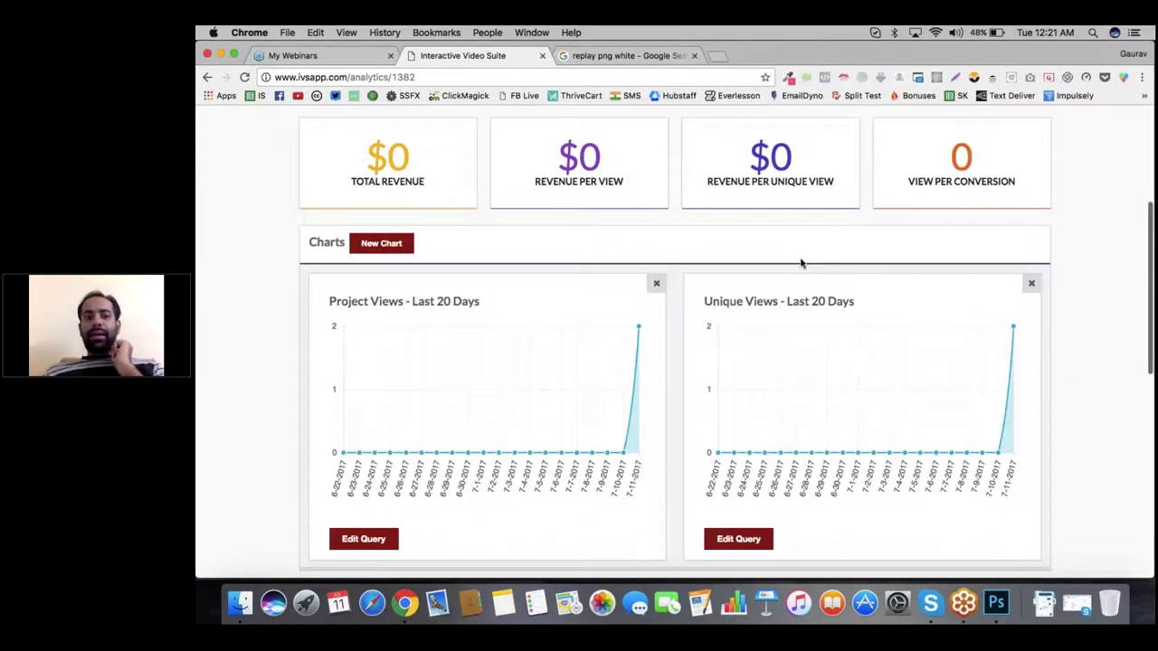
scroll(800, 263, "down", 5)
scroll(801, 262, "up", 4)
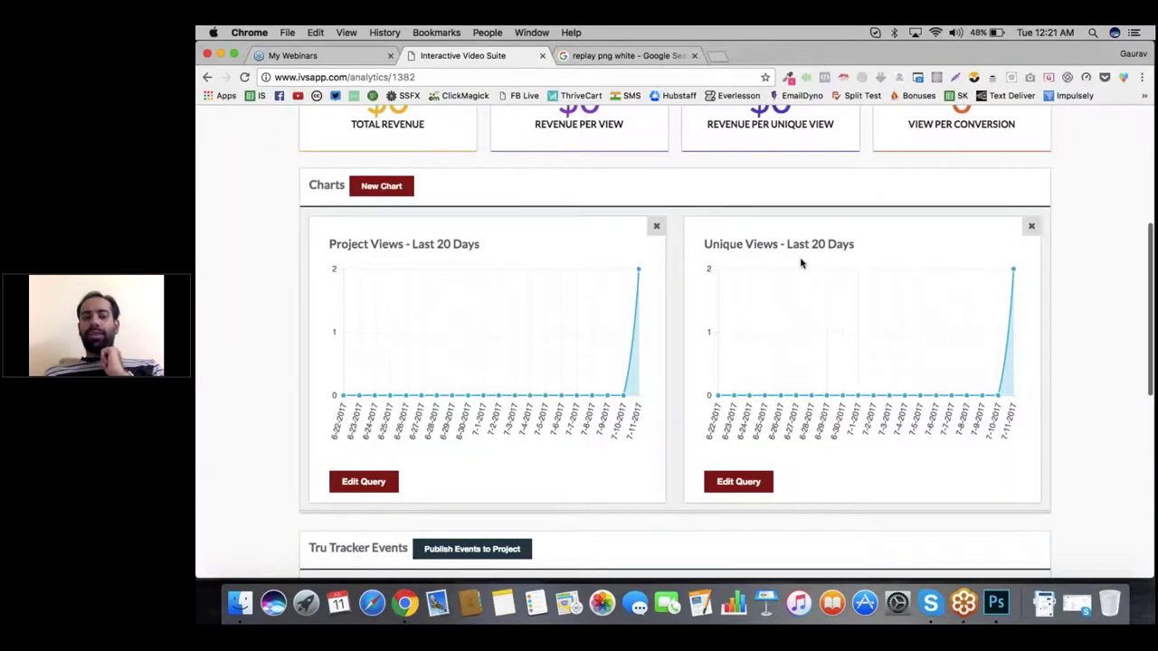
scroll(800, 263, "up", 2)
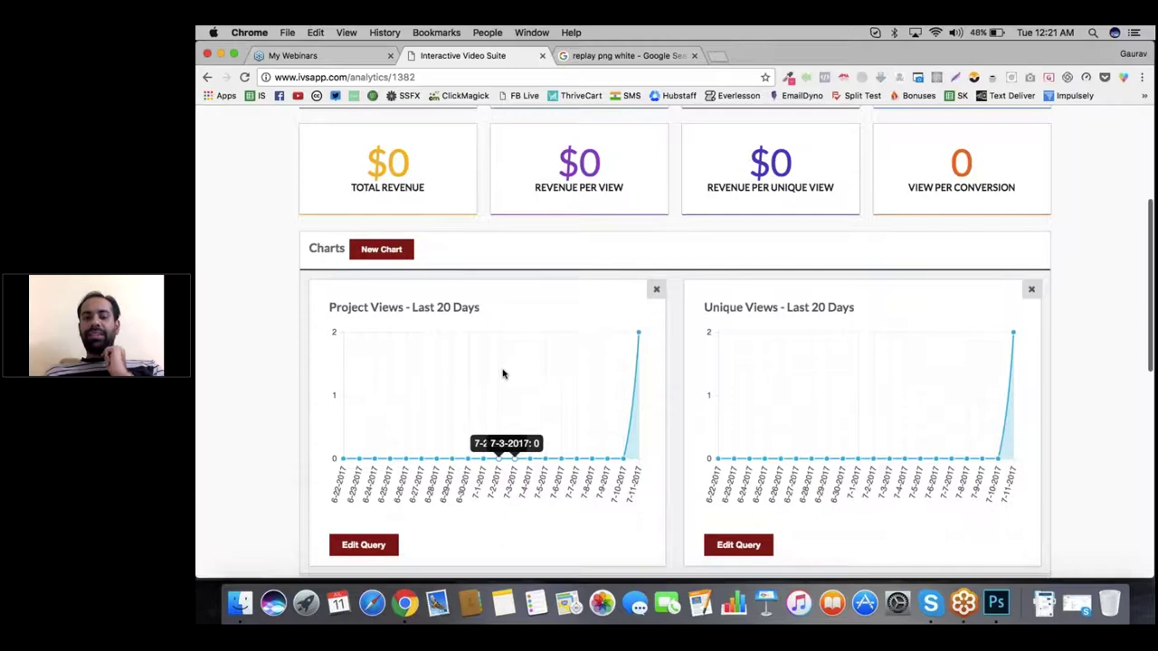
scroll(799, 271, "down", 2)
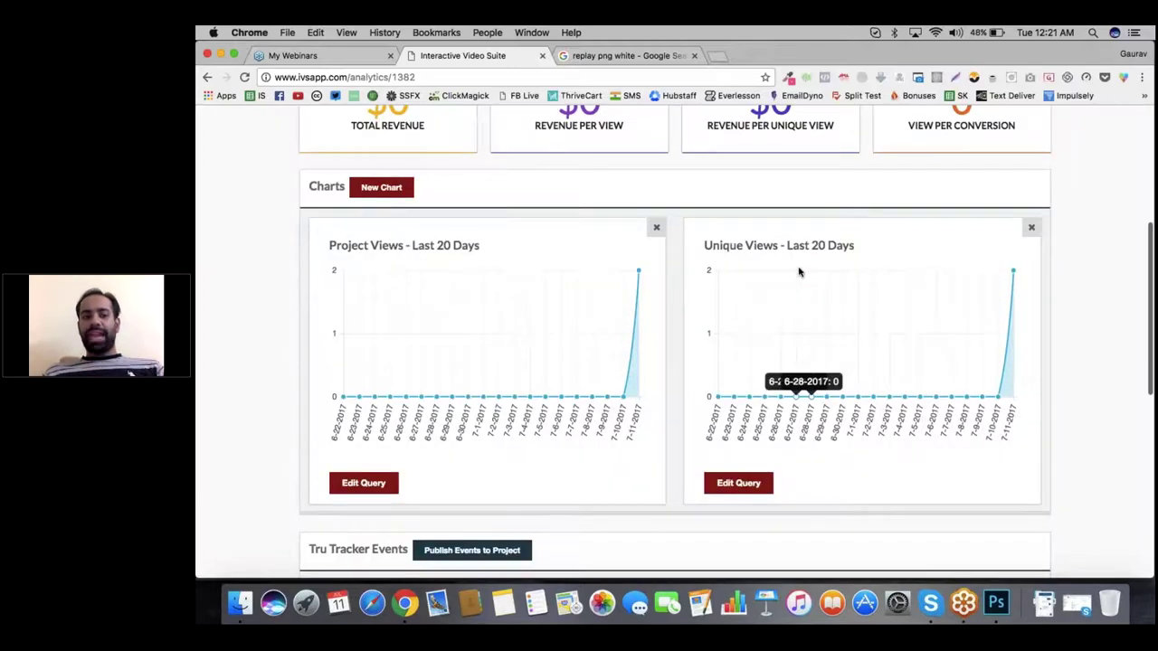
scroll(799, 271, "down", 6)
left_click_drag(309, 289, 387, 289)
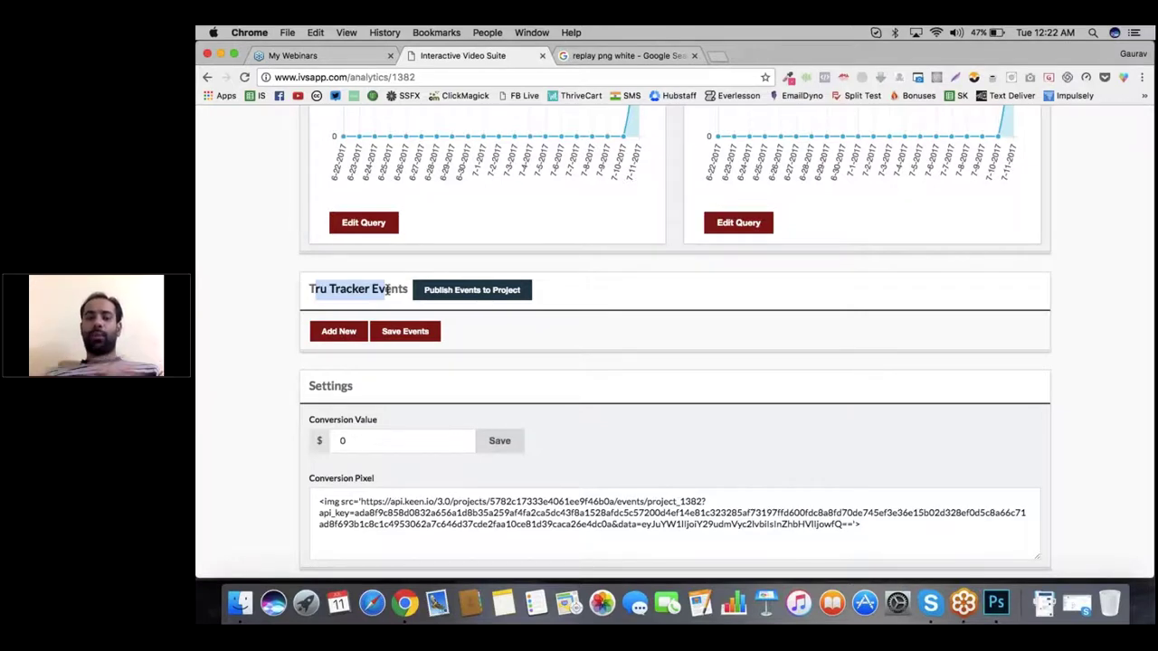
left_click(384, 289)
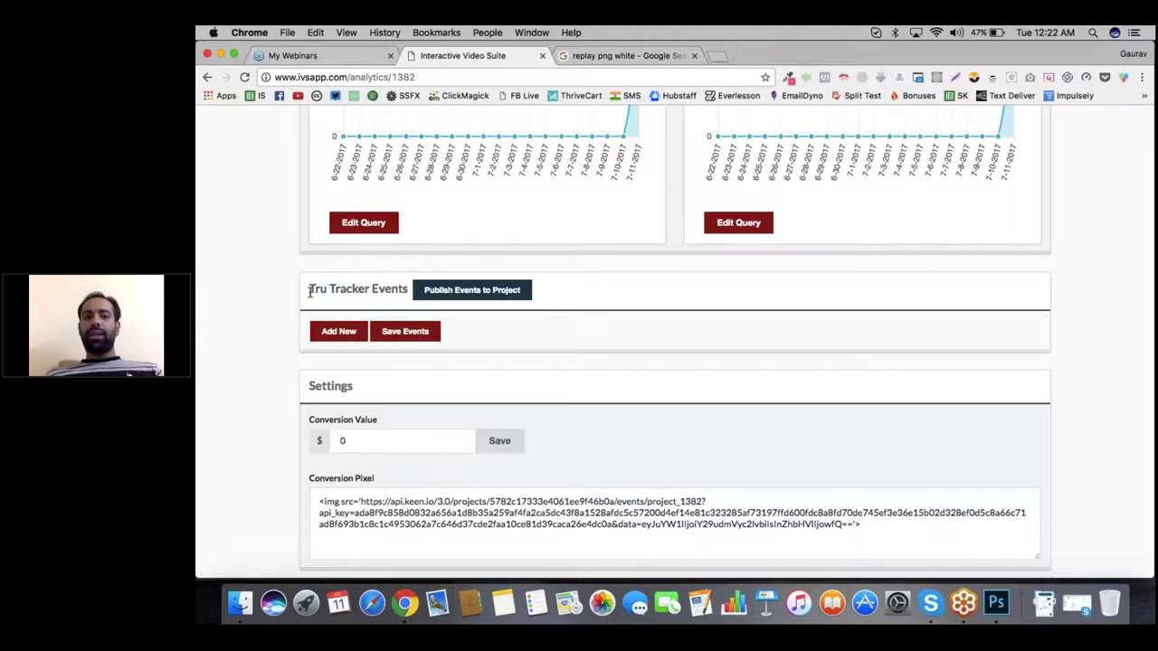
left_click_drag(309, 289, 409, 290)
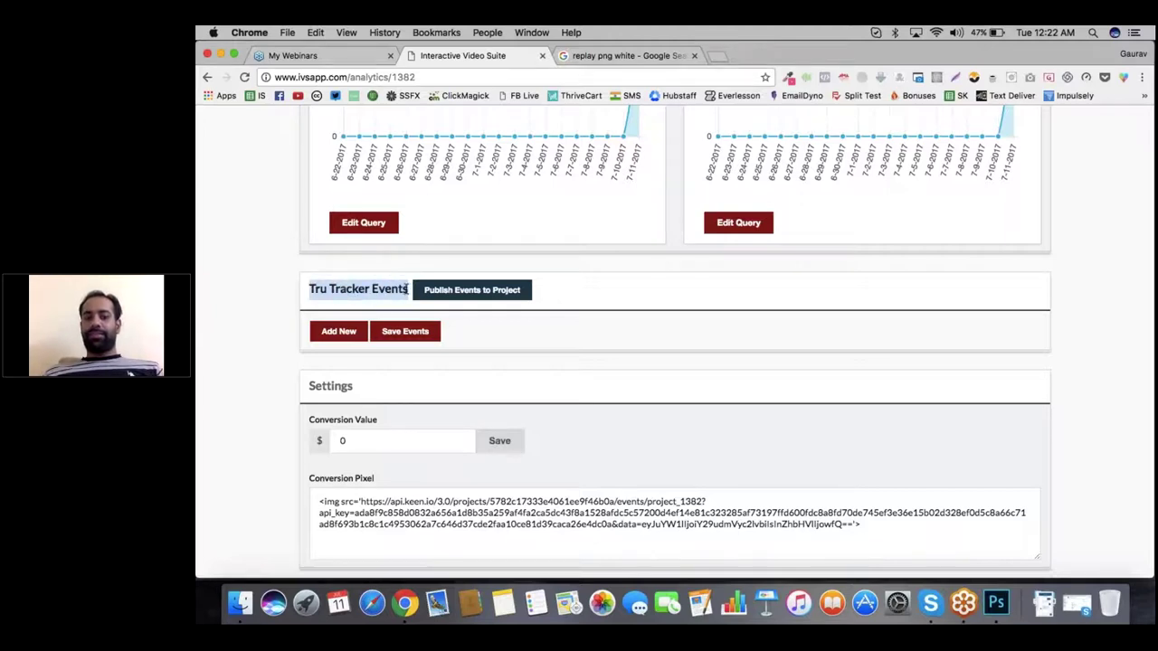
left_click(339, 295)
left_click_drag(310, 290, 406, 286)
left_click(407, 289)
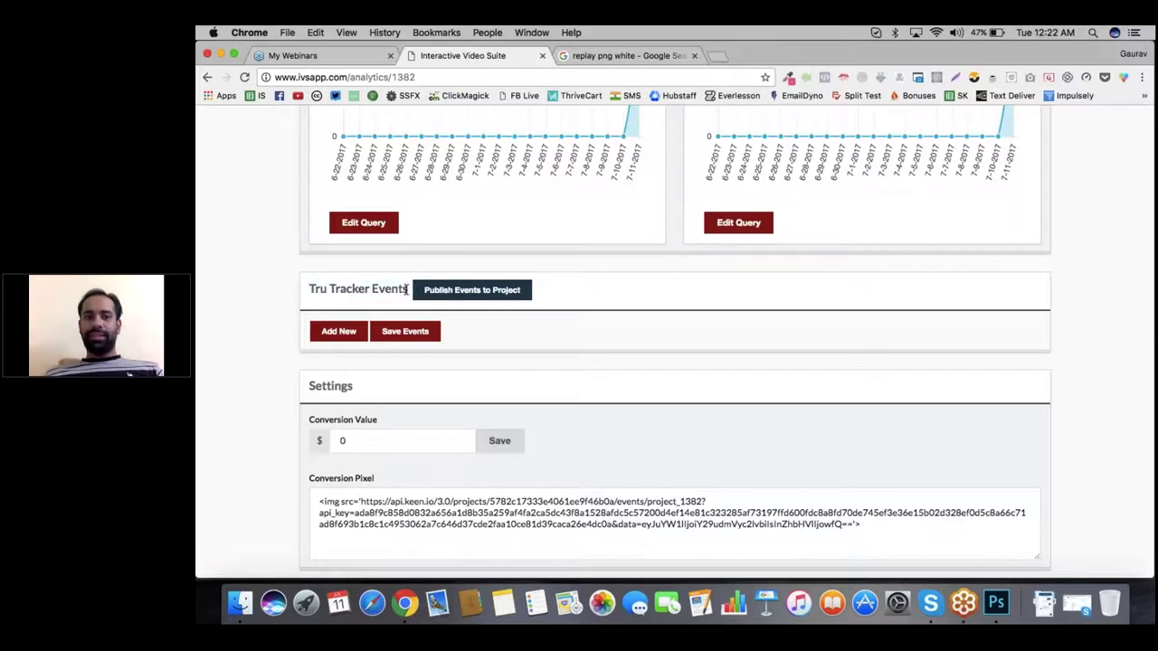
Add a new tracker event named '(Masterclass) Upsell Button Clicks'
left_click(340, 331)
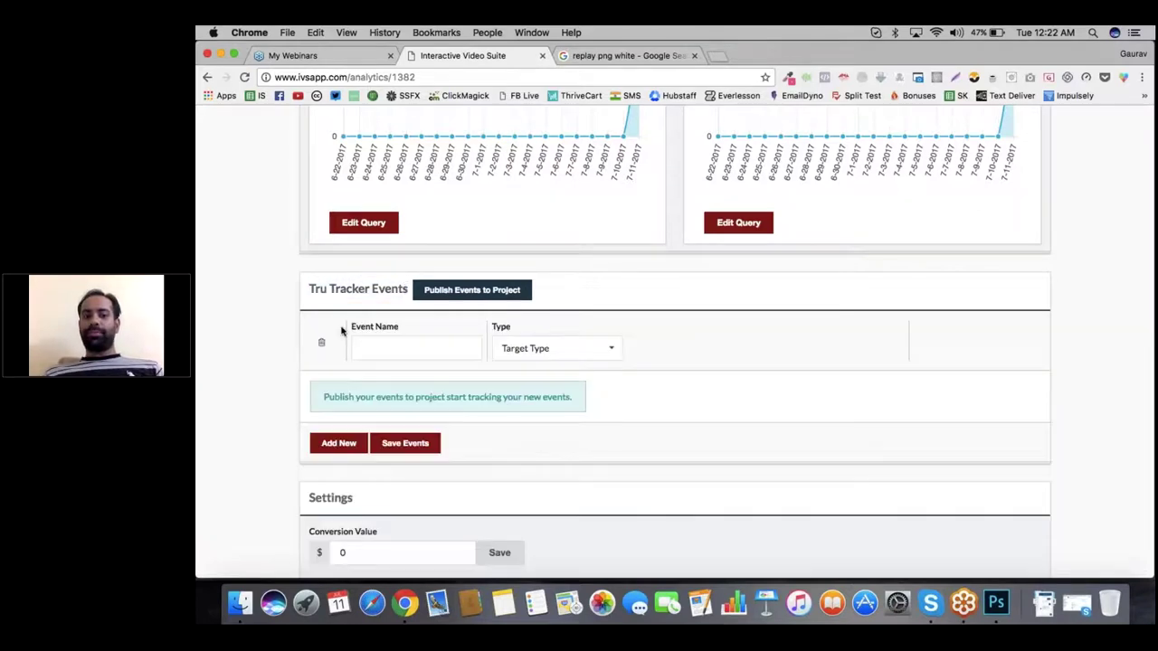
left_click(420, 352)
type("Upsell")
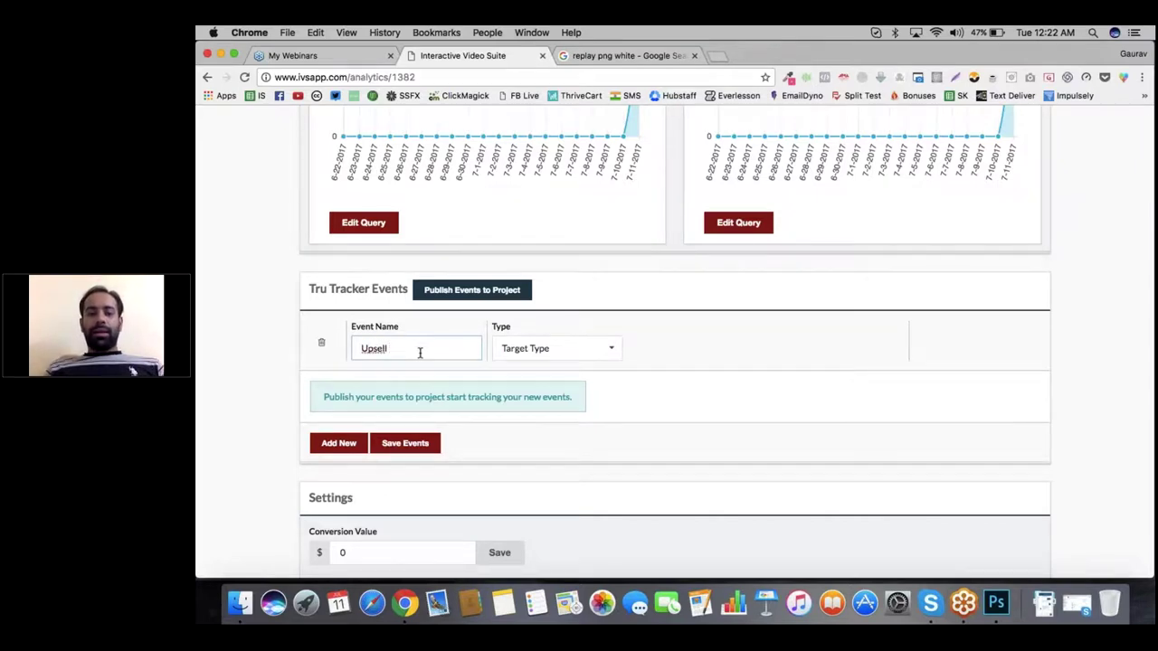
type(" Button Clicks")
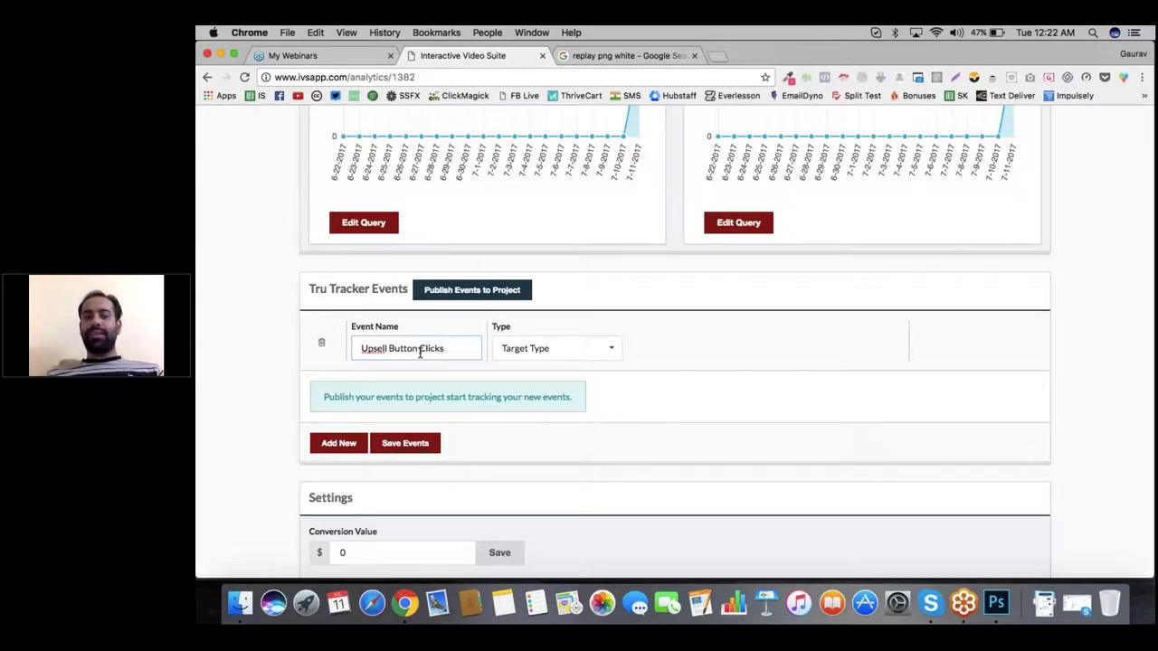
key("super+Left")
type("(Master")
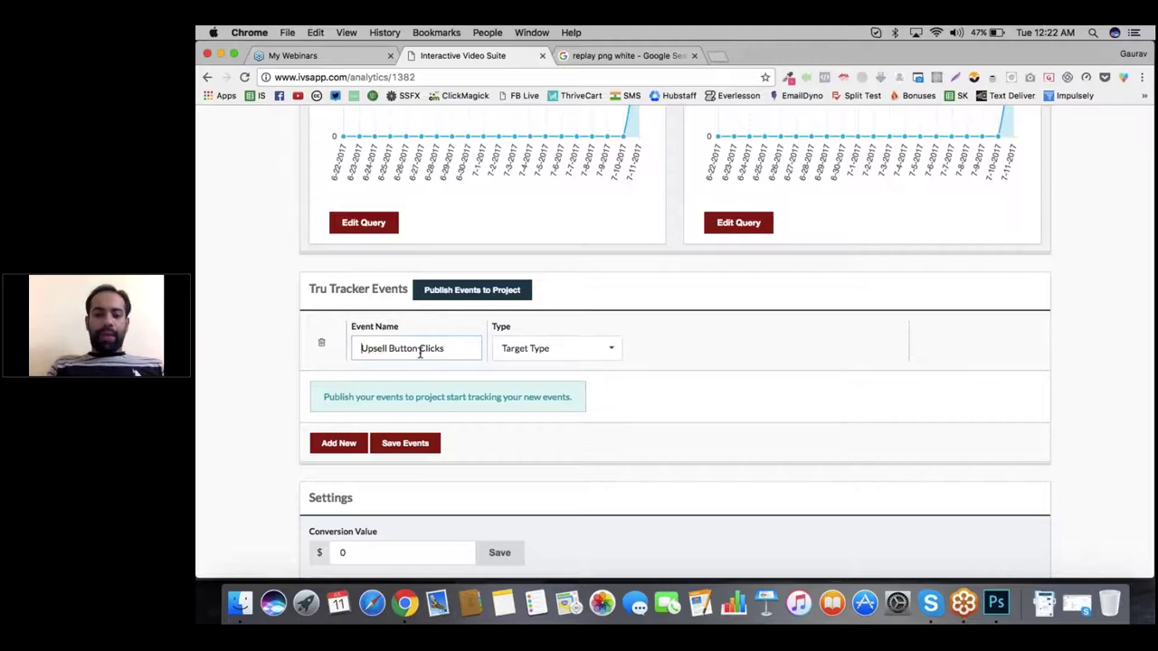
type("class)")
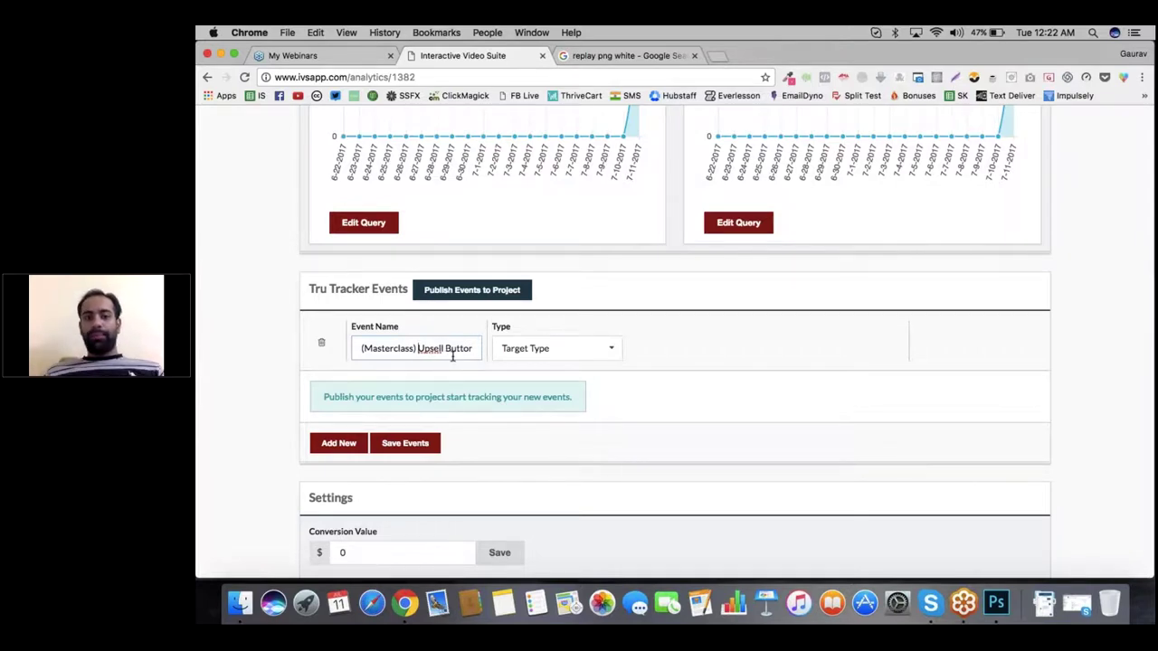
left_click(574, 352)
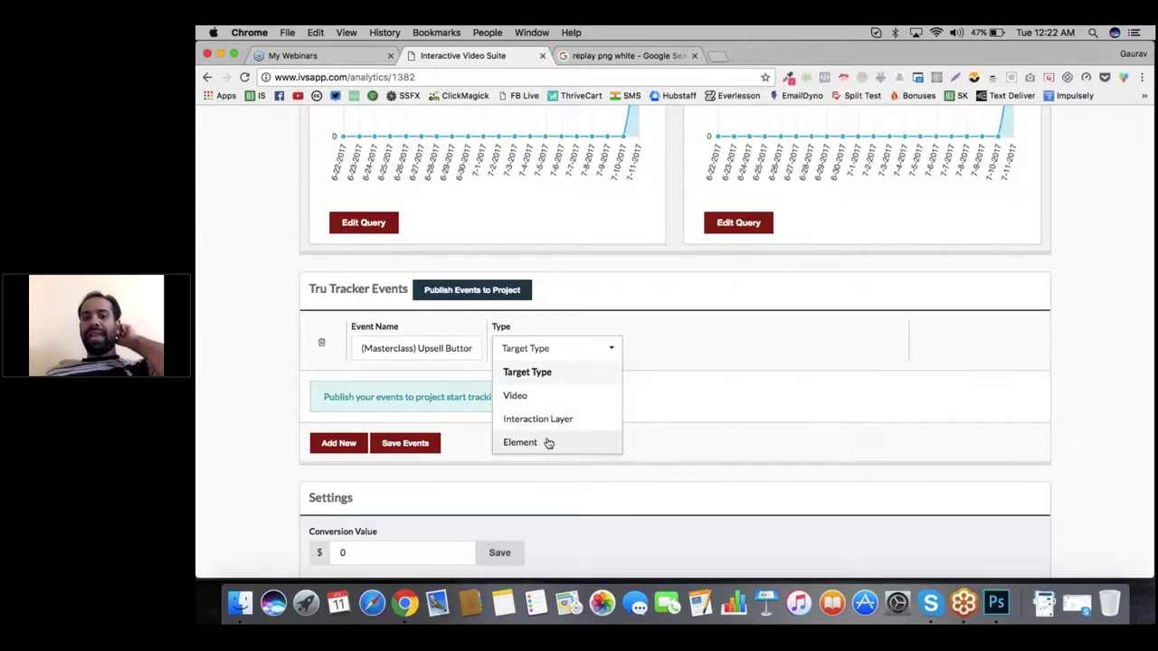
Set the event to type Element, layer Upsell my Masterclass, element Upgrade Button, and save
left_click(548, 443)
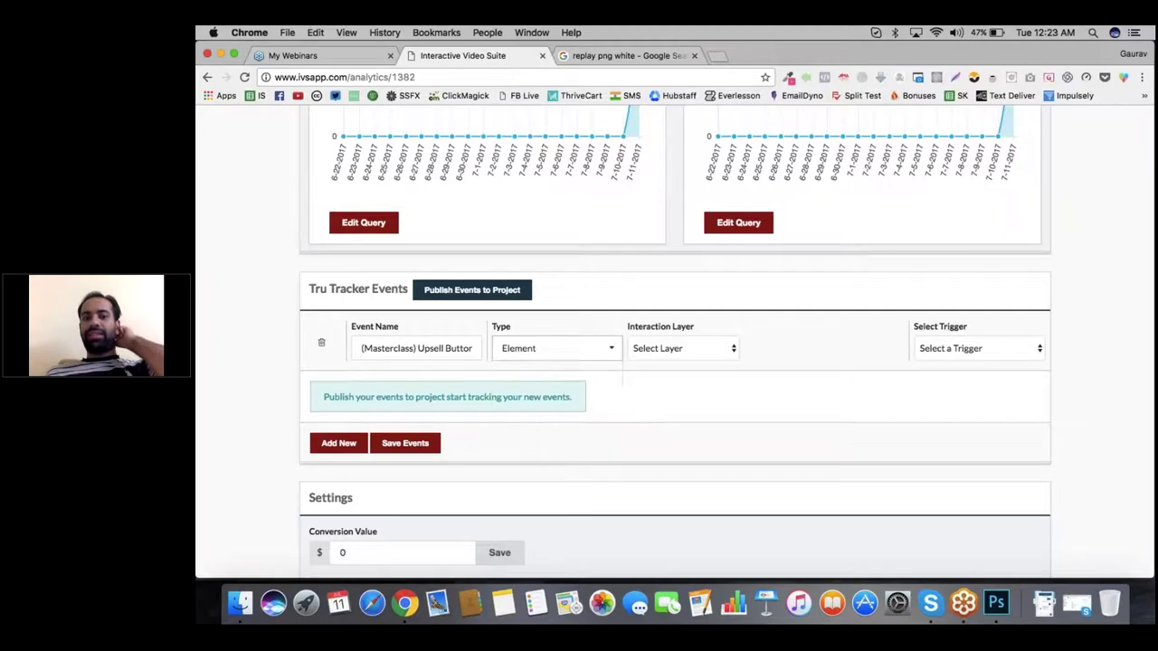
left_click(667, 350)
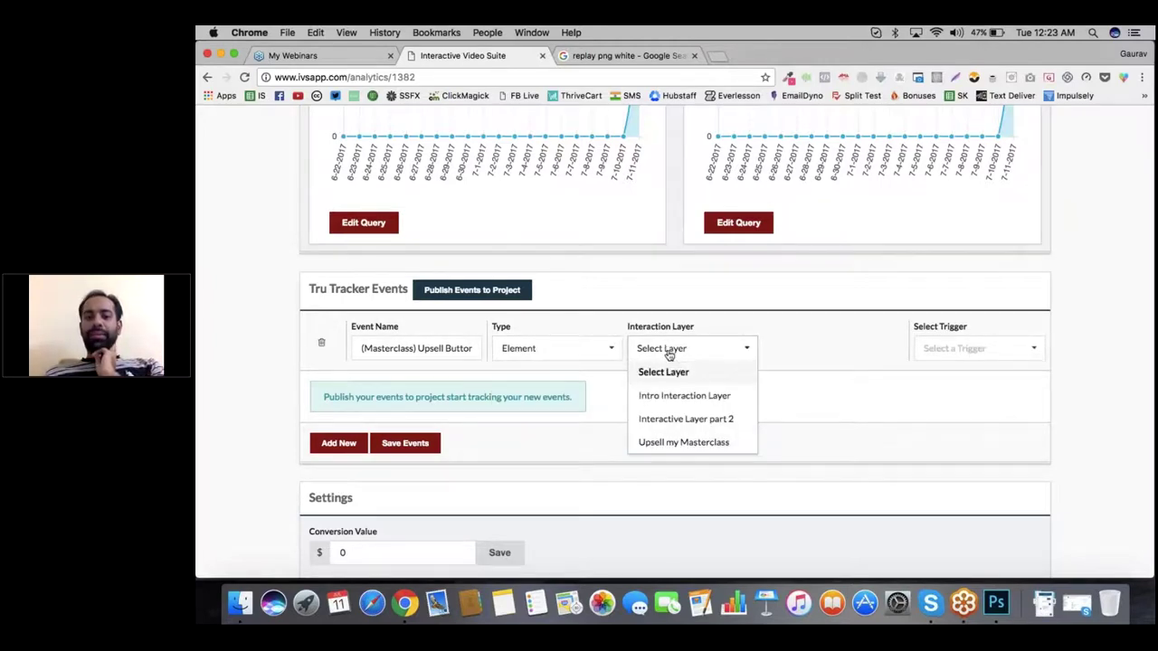
left_click(719, 444)
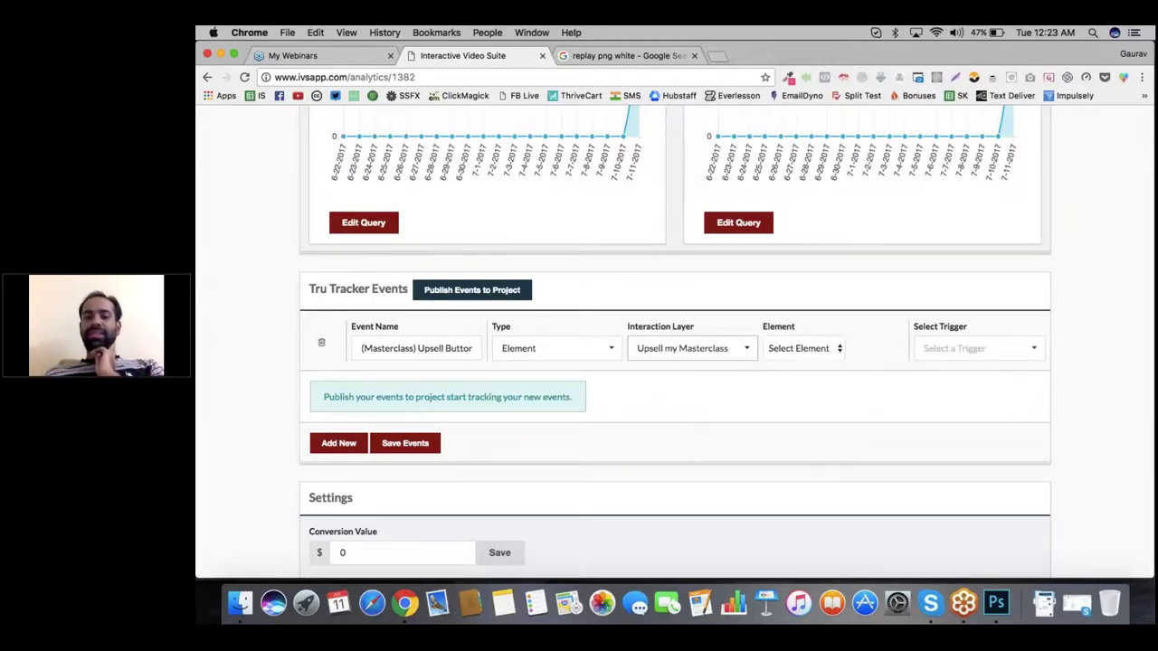
left_click(818, 358)
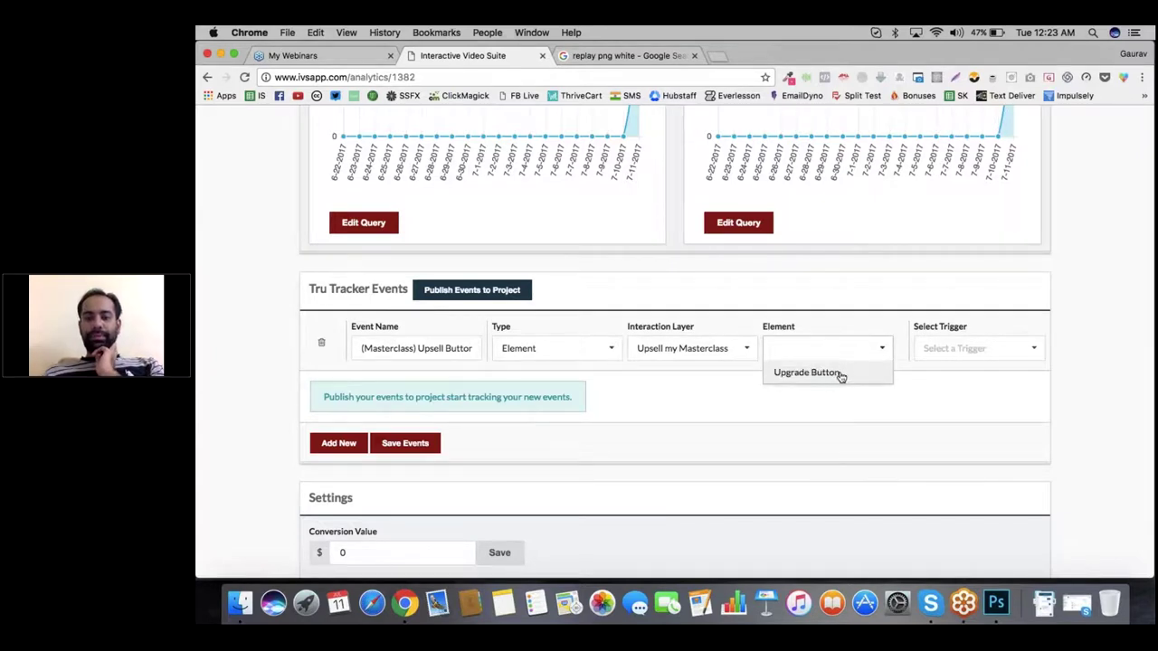
left_click(837, 377)
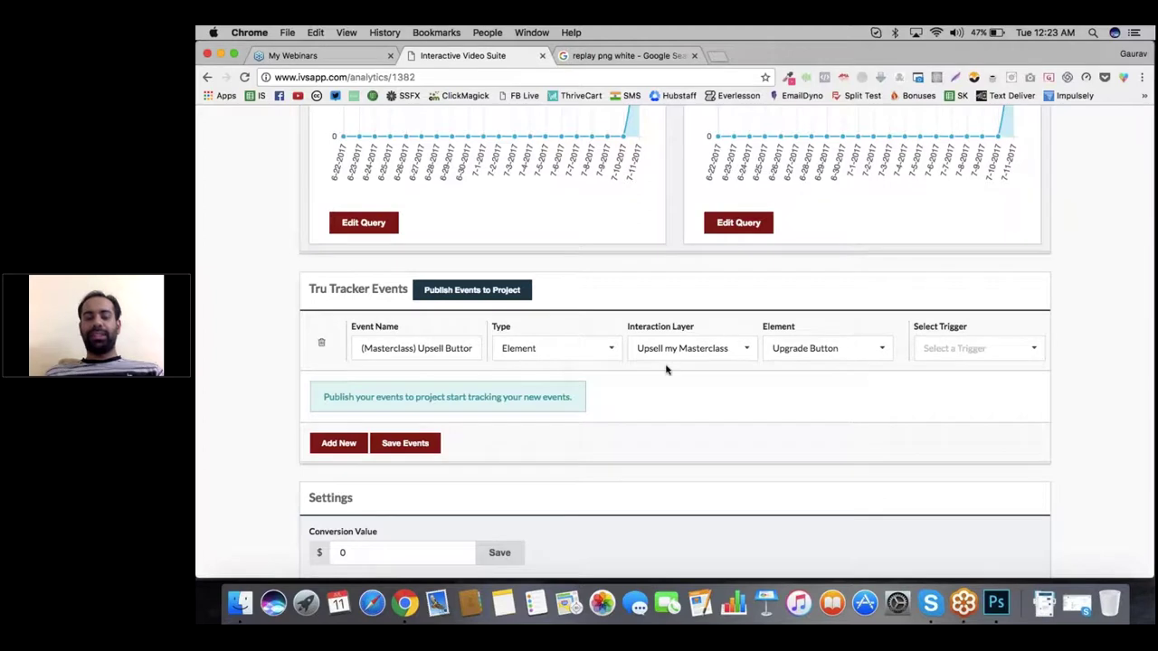
left_click(559, 348)
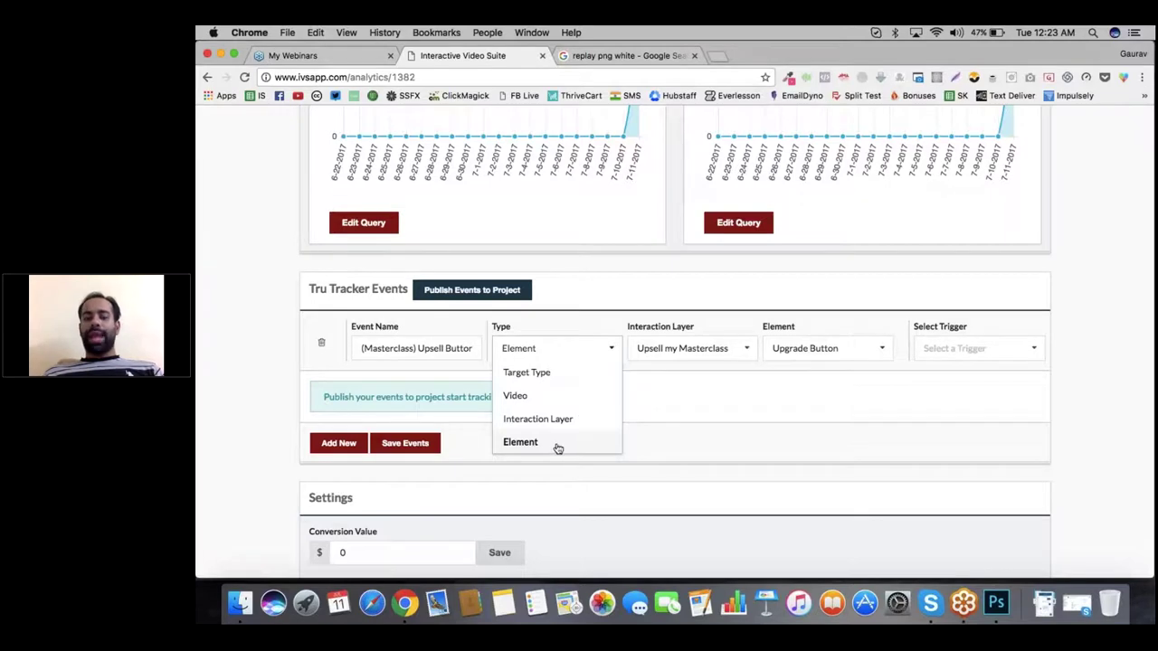
left_click(520, 442)
left_click(702, 348)
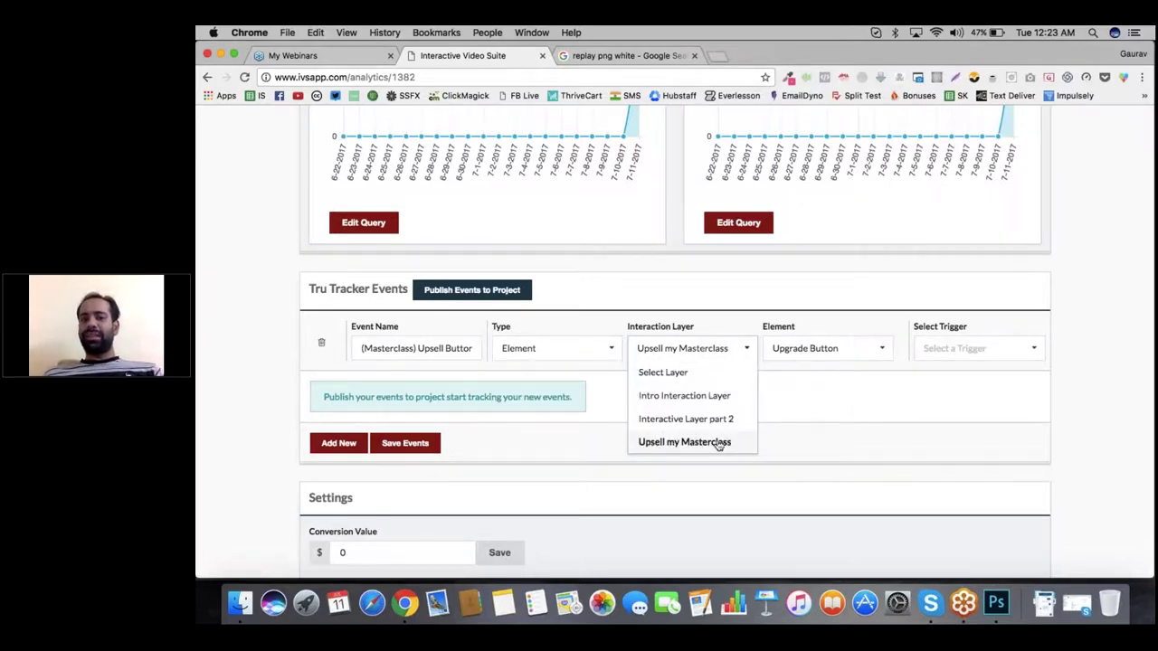
left_click(799, 366)
left_click(803, 357)
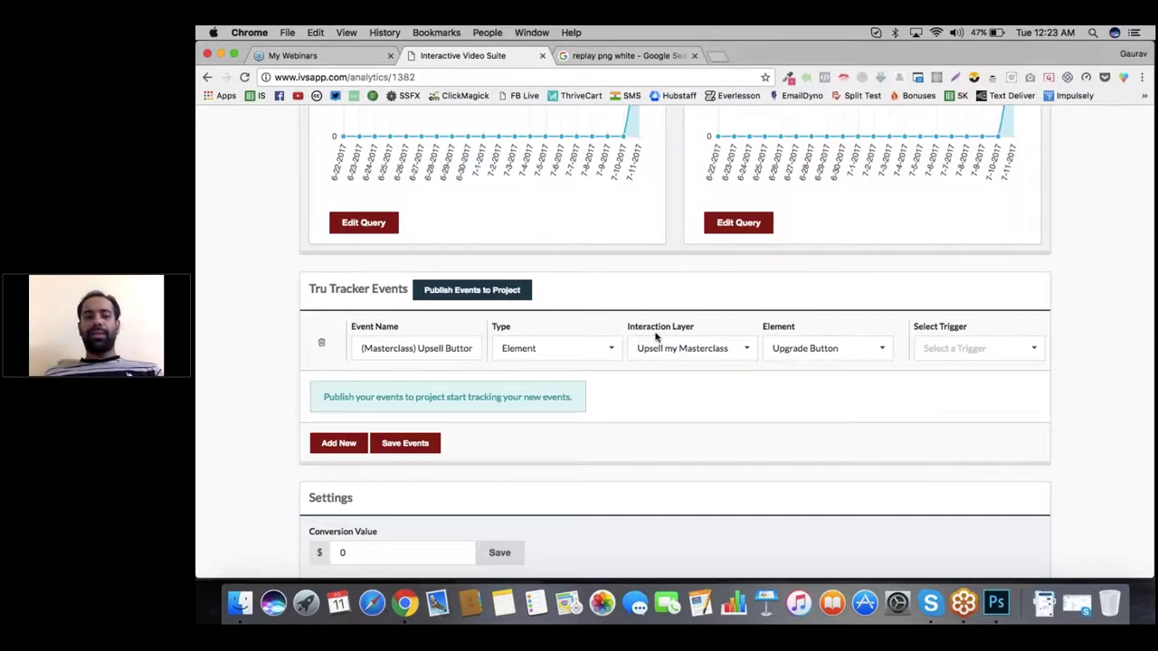
left_click(406, 443)
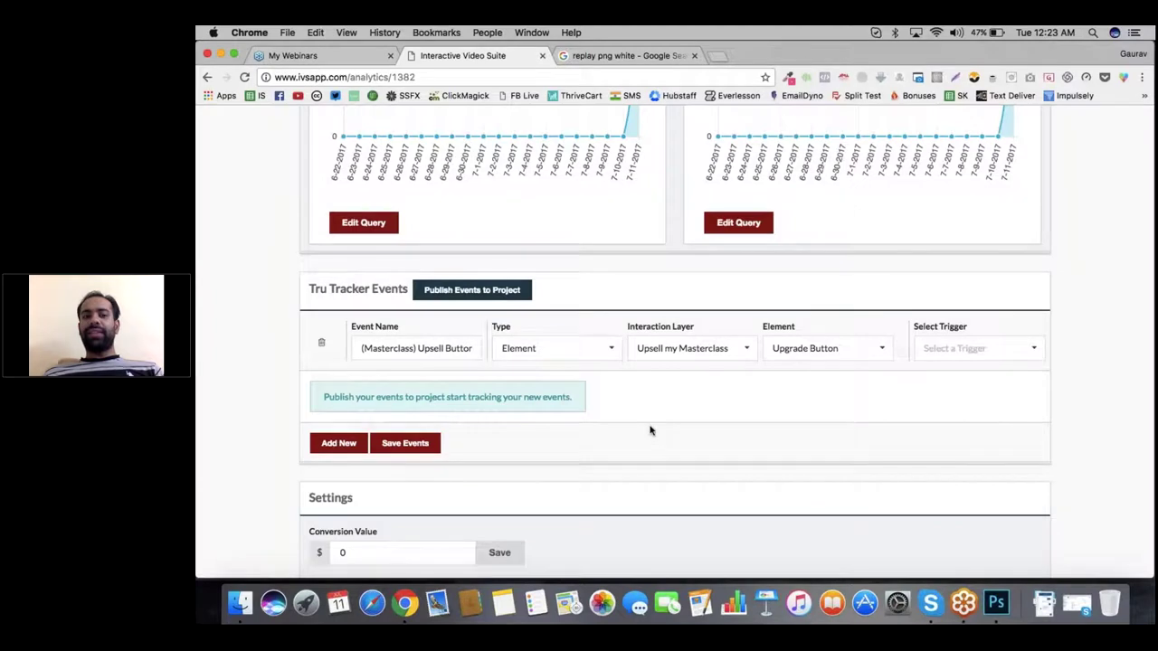
Publish the events to the project, then scroll up to the Project Views charts
left_click(472, 290)
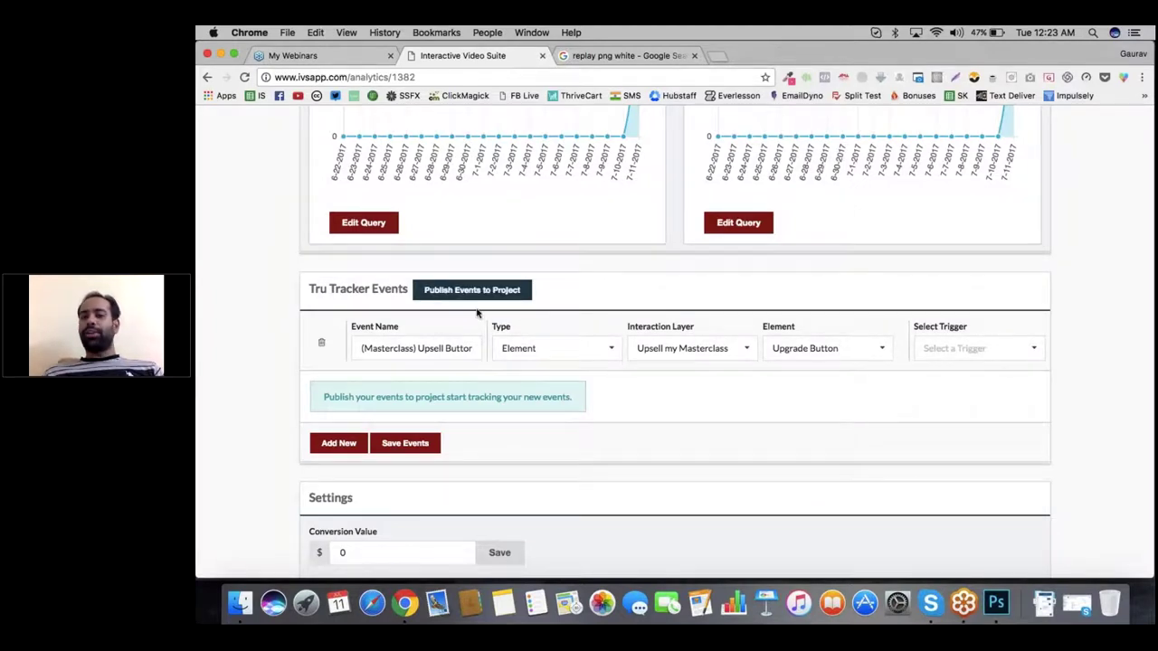
left_click(468, 290)
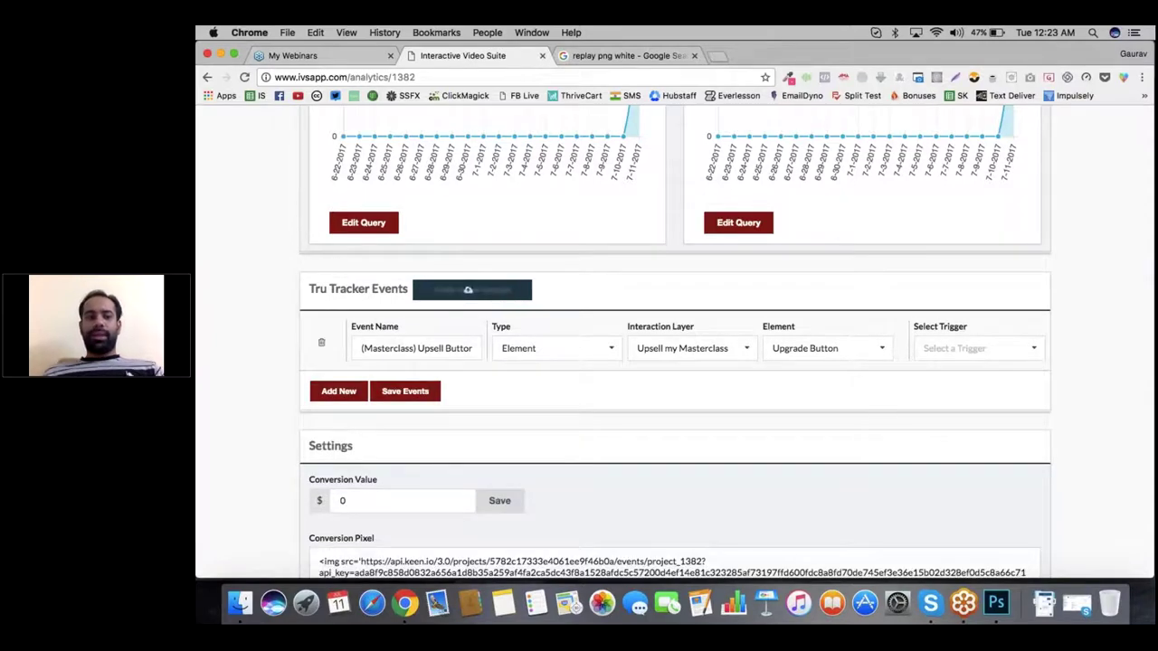
scroll(780, 269, "up", 2)
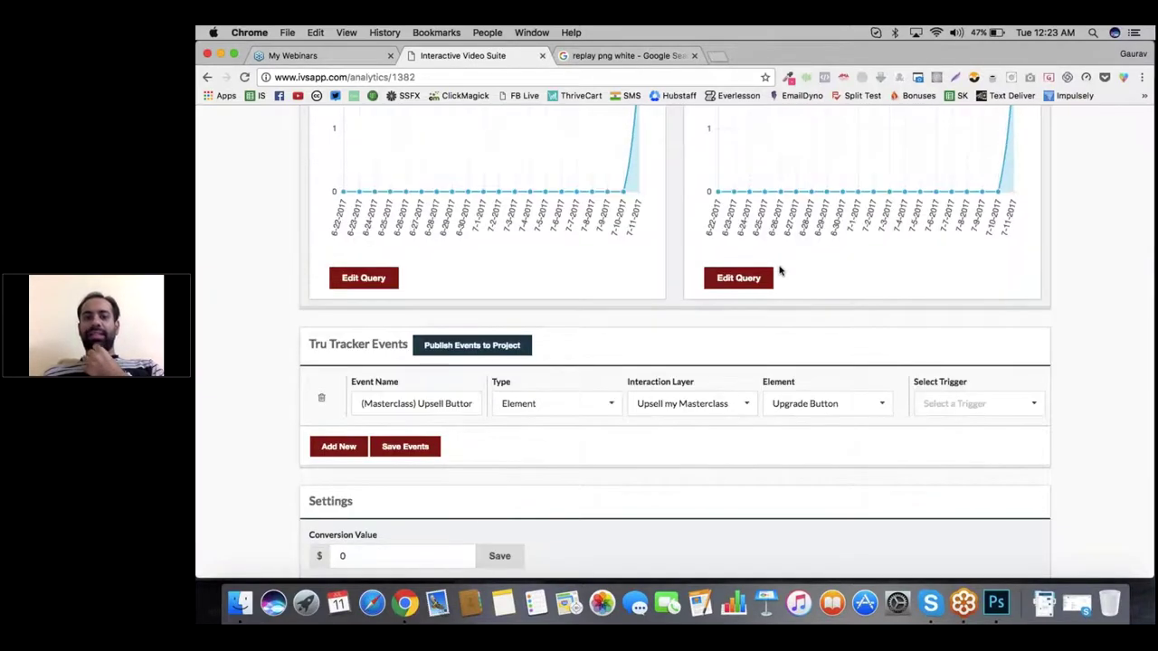
scroll(780, 269, "up", 5)
scroll(675, 344, "down", 5)
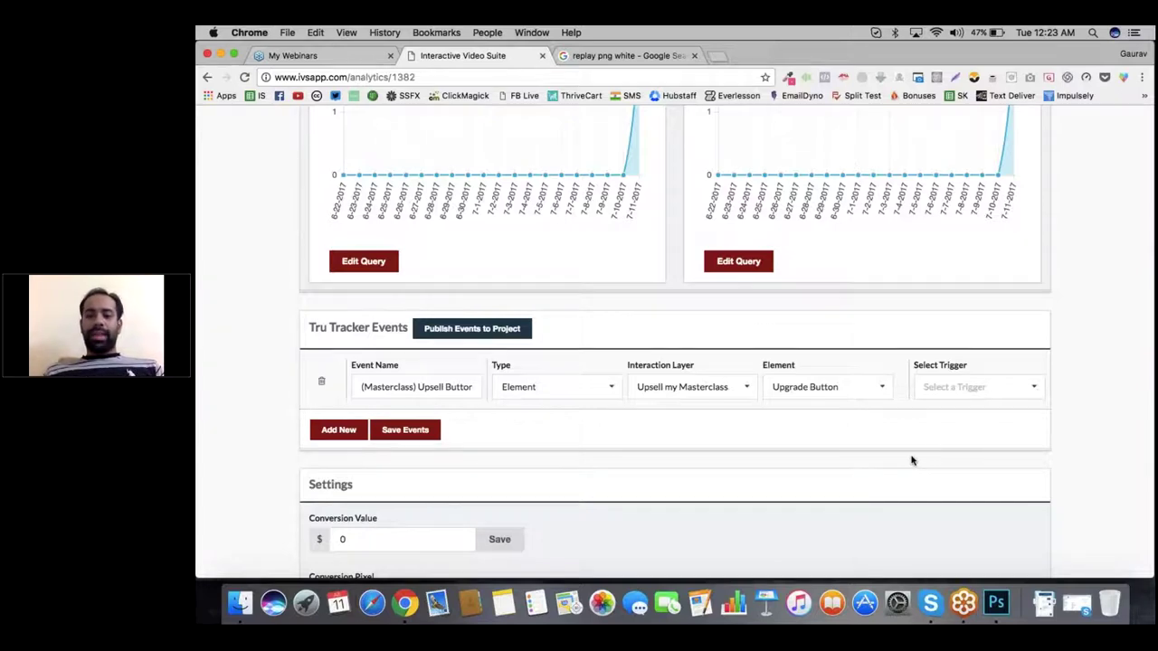
left_click(1125, 31)
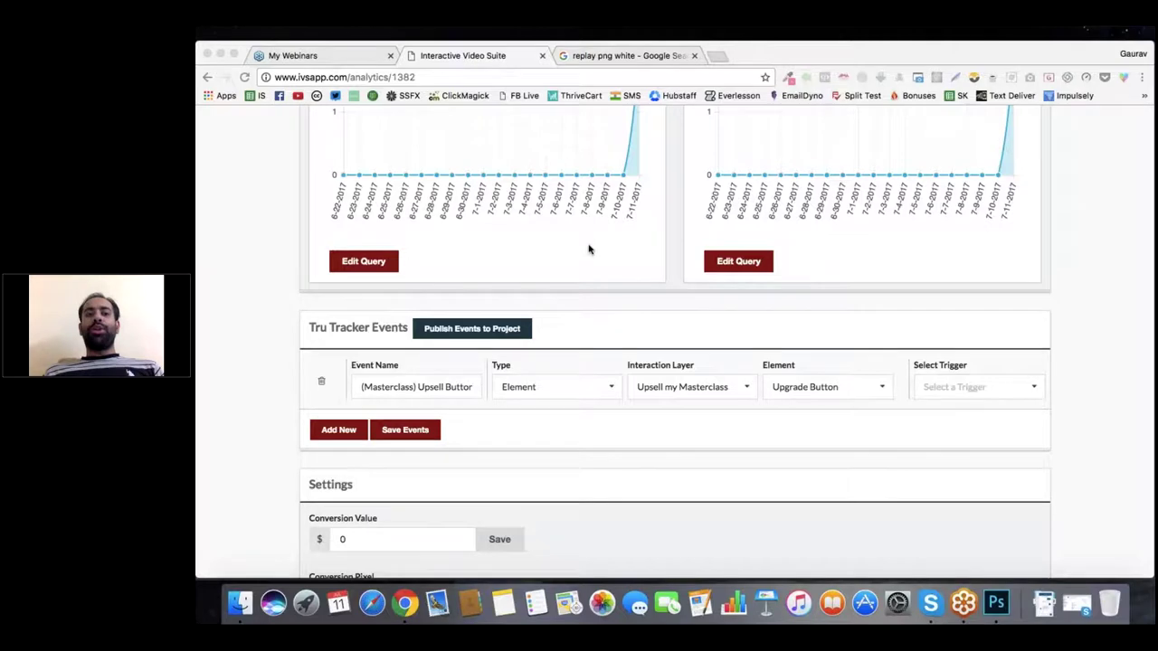
scroll(588, 248, "up", 2)
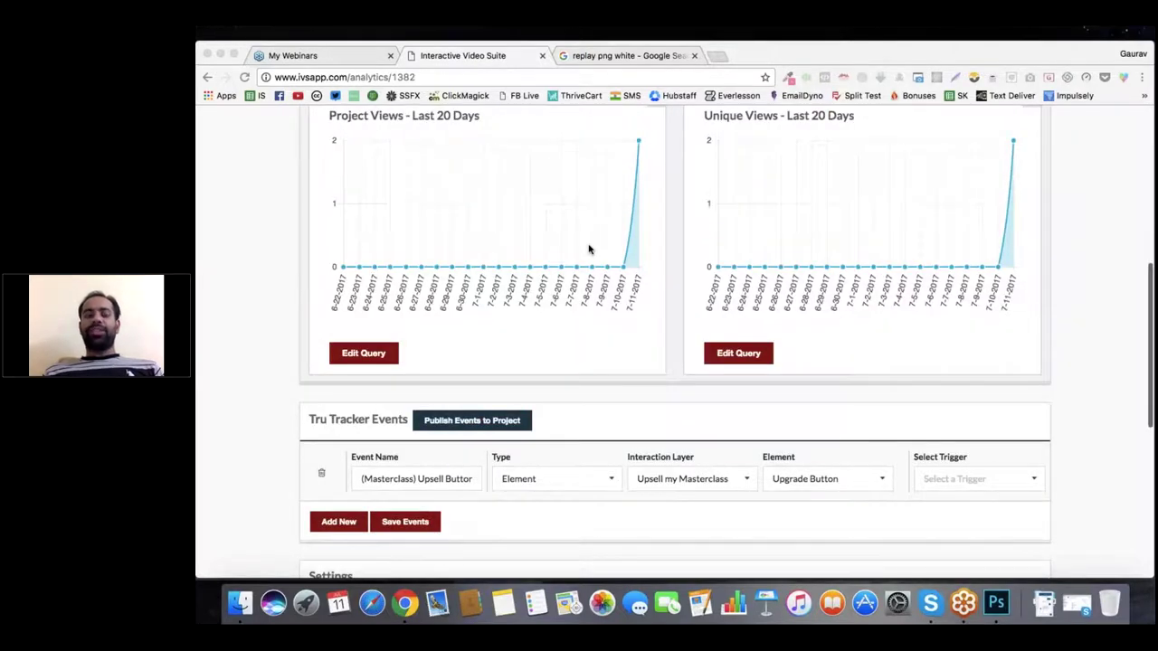
scroll(588, 249, "up", 3)
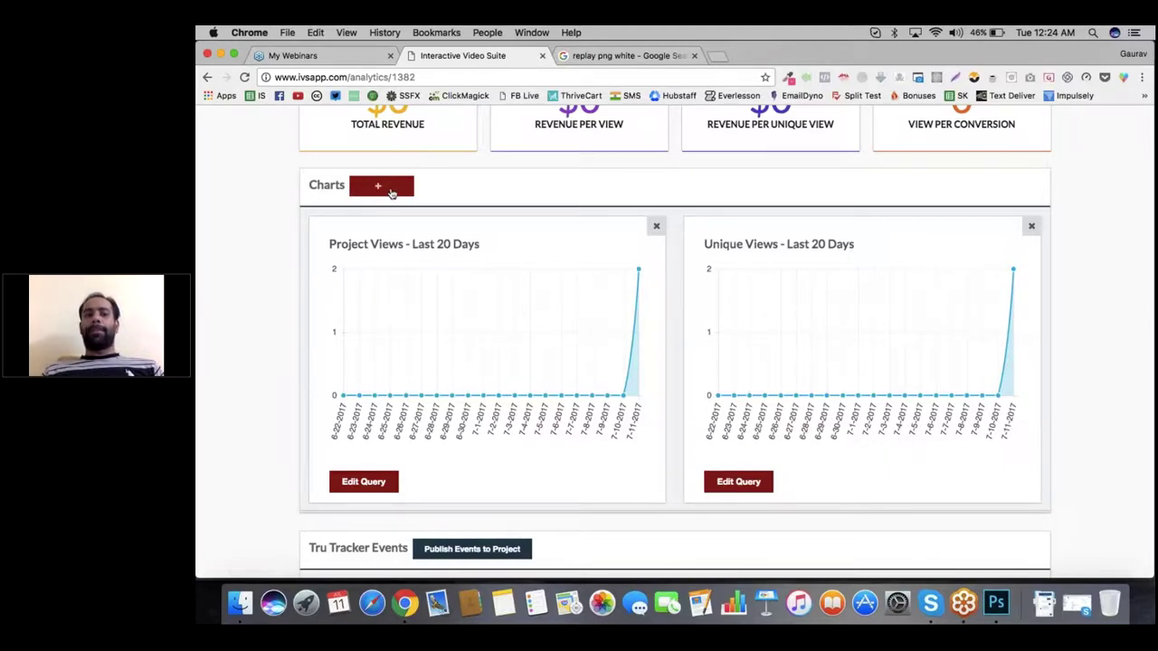
Add a new chart and make it a Bar Chart
left_click(391, 190)
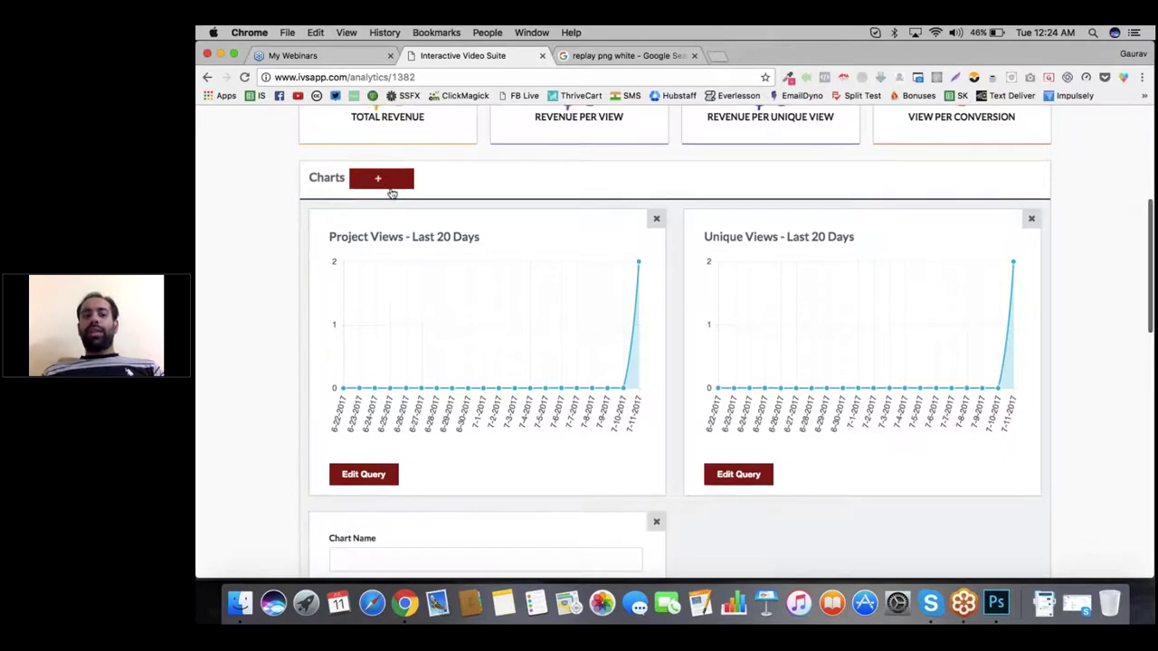
scroll(493, 288, "down", 3)
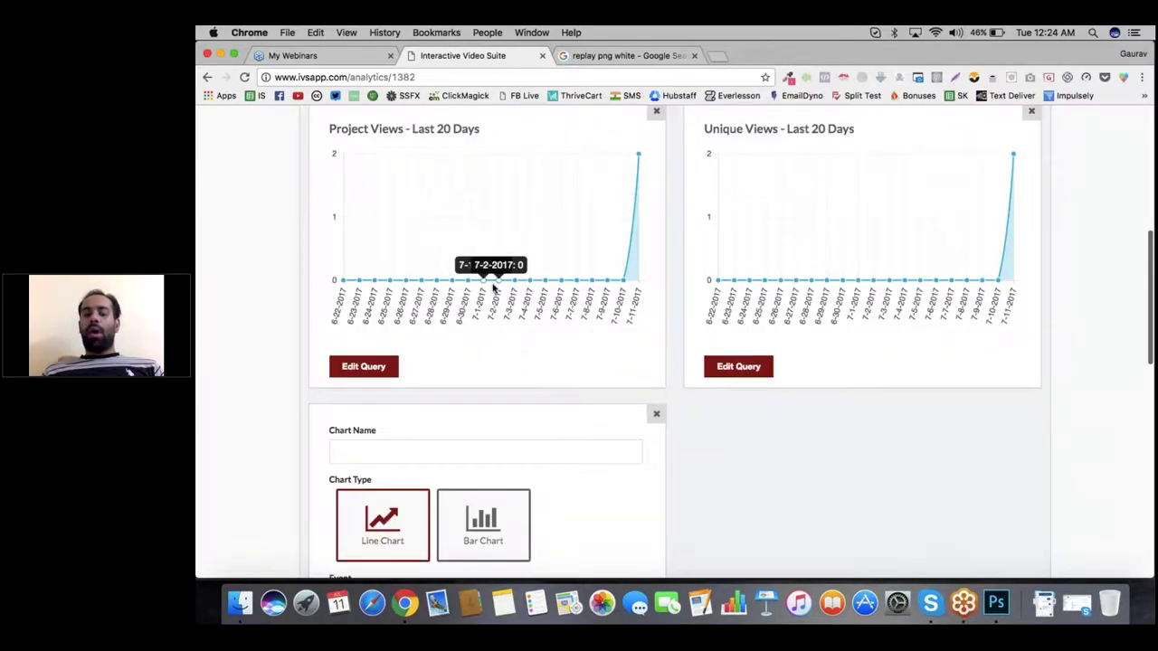
scroll(489, 325, "down", 5)
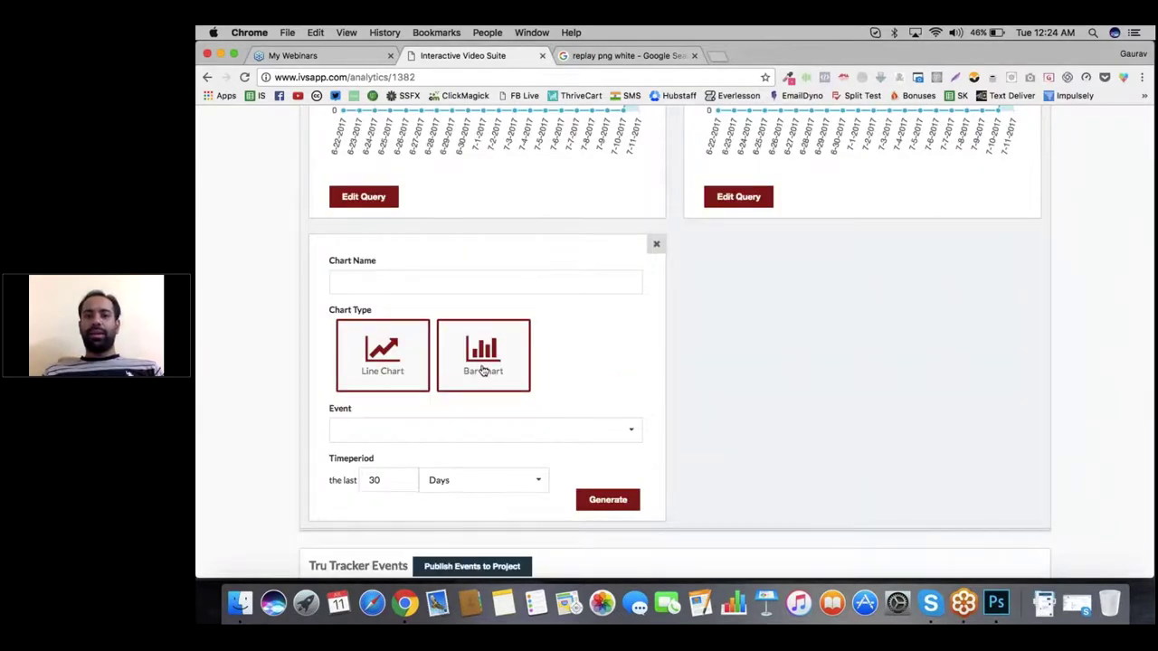
scroll(485, 371, "down", 2)
left_click(485, 371)
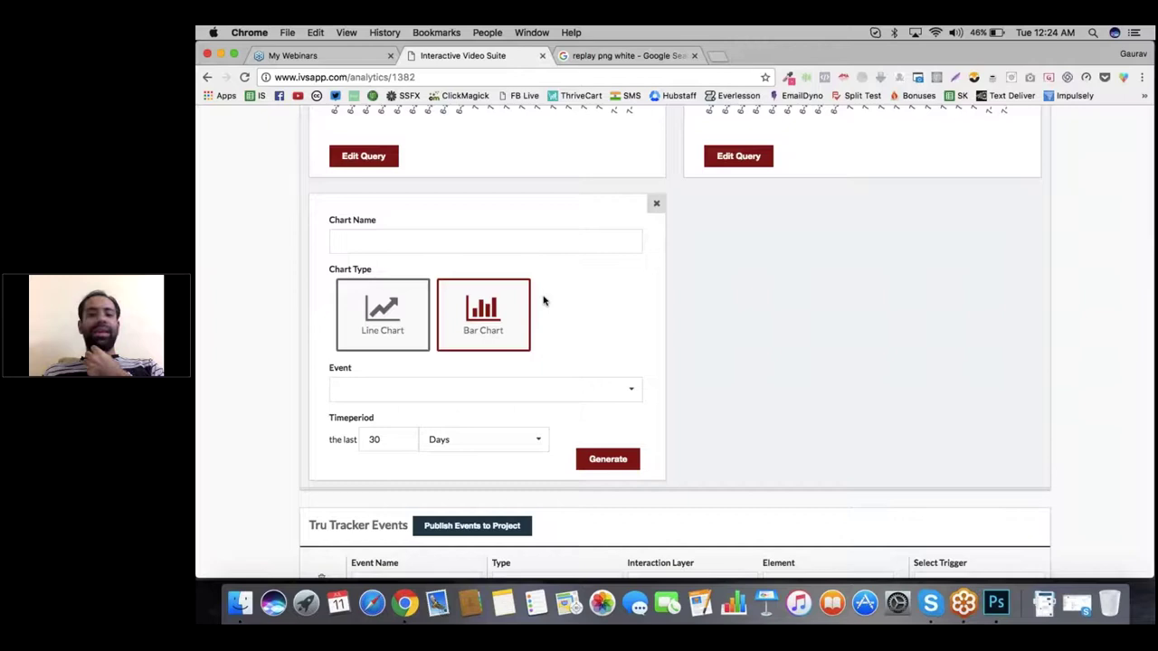
Name the chart 'Masterclass Upsell Clicks'
key("Tab")
type("Upsell Clicks")
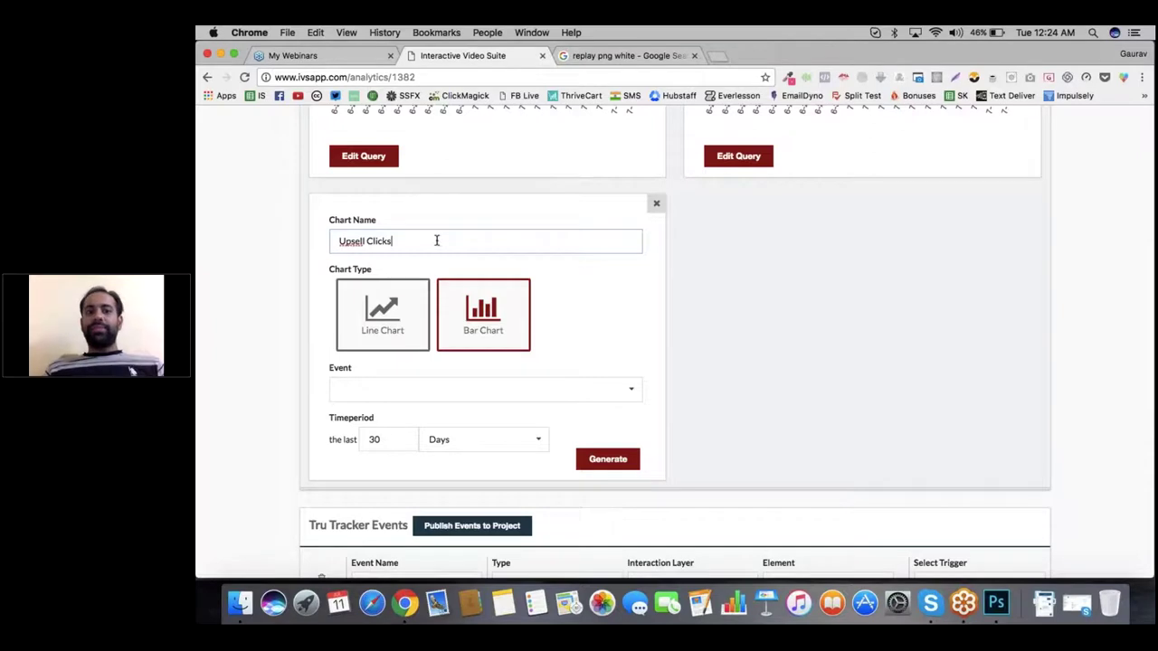
left_click(337, 241)
type("Masterclass")
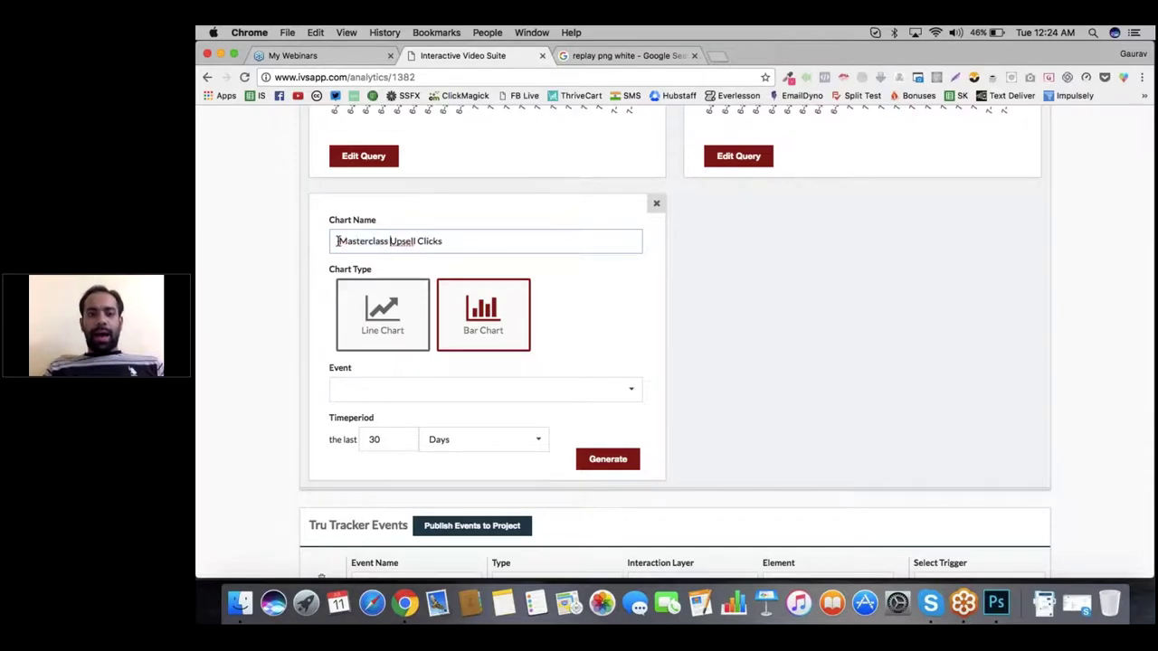
left_click(543, 389)
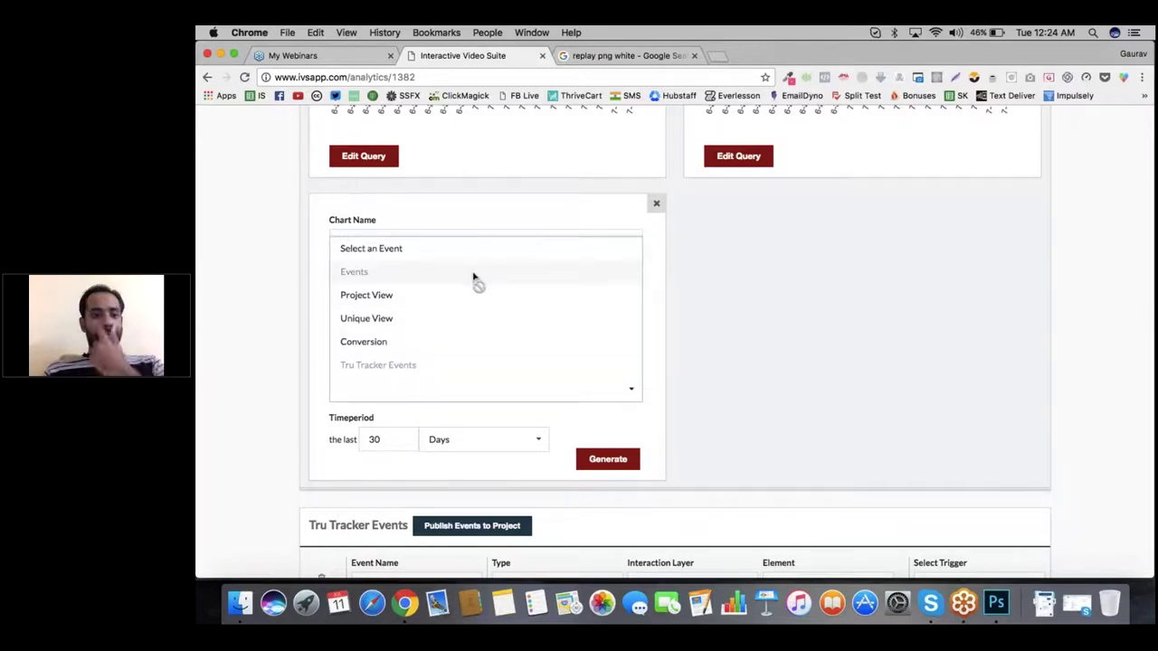
scroll(473, 316, "down", 2)
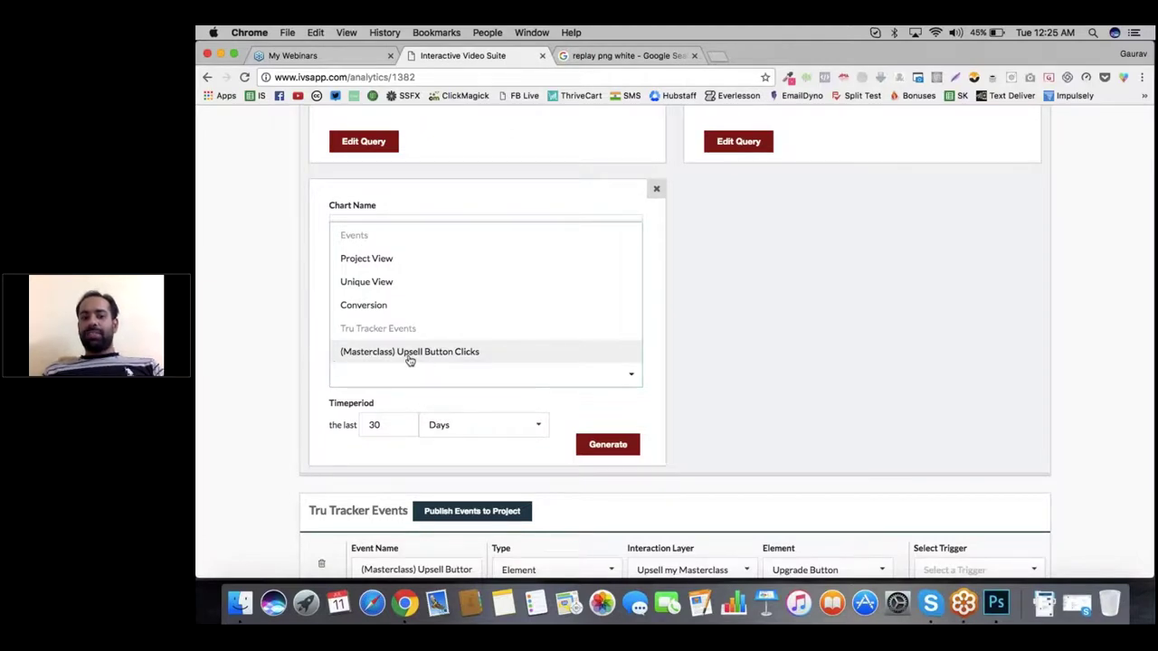
Chart the (Masterclass) Upsell Button Clicks event over 30 Days and generate it
left_click(507, 362)
double_click(392, 425)
left_click(452, 426)
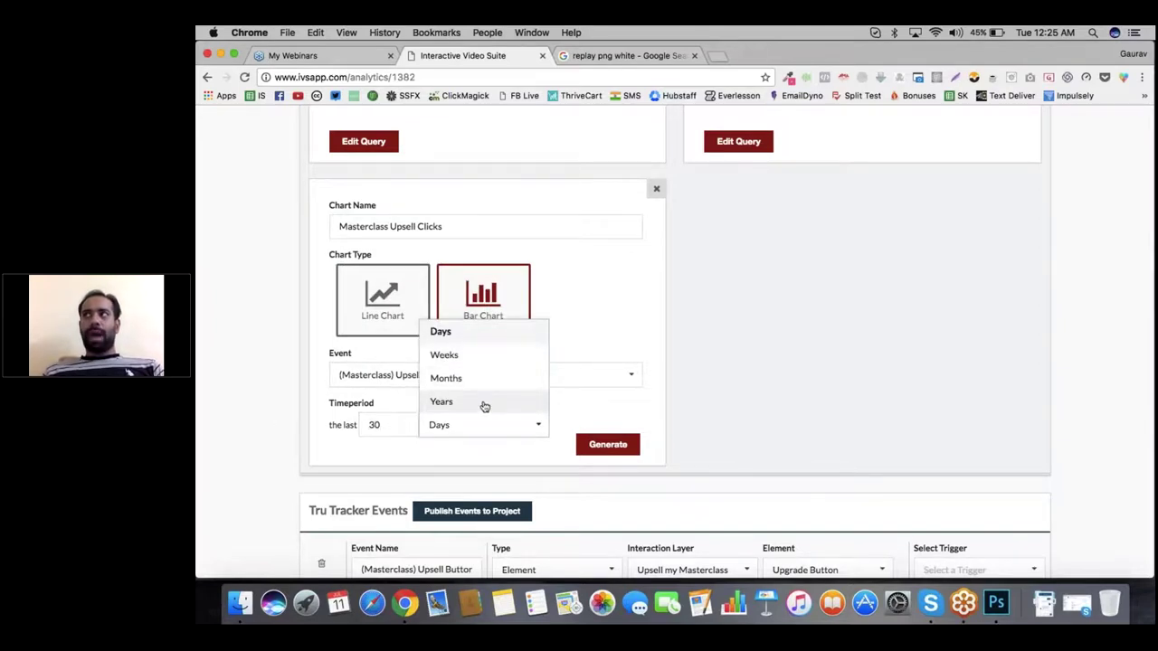
scroll(485, 405, "down", 1)
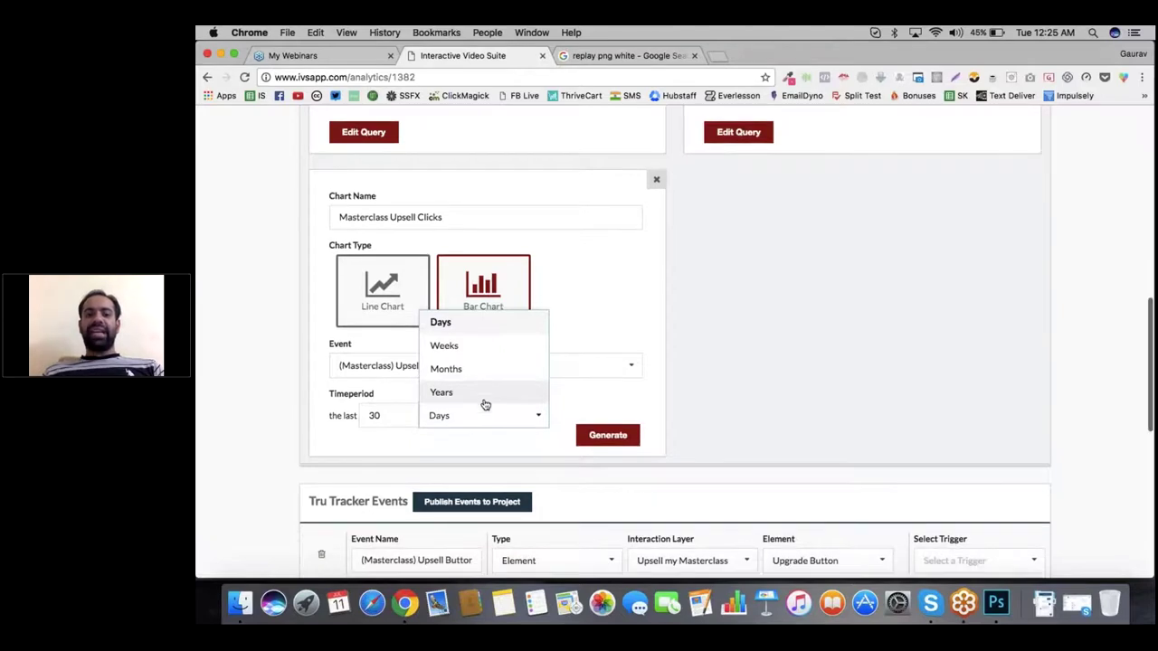
left_click(605, 427)
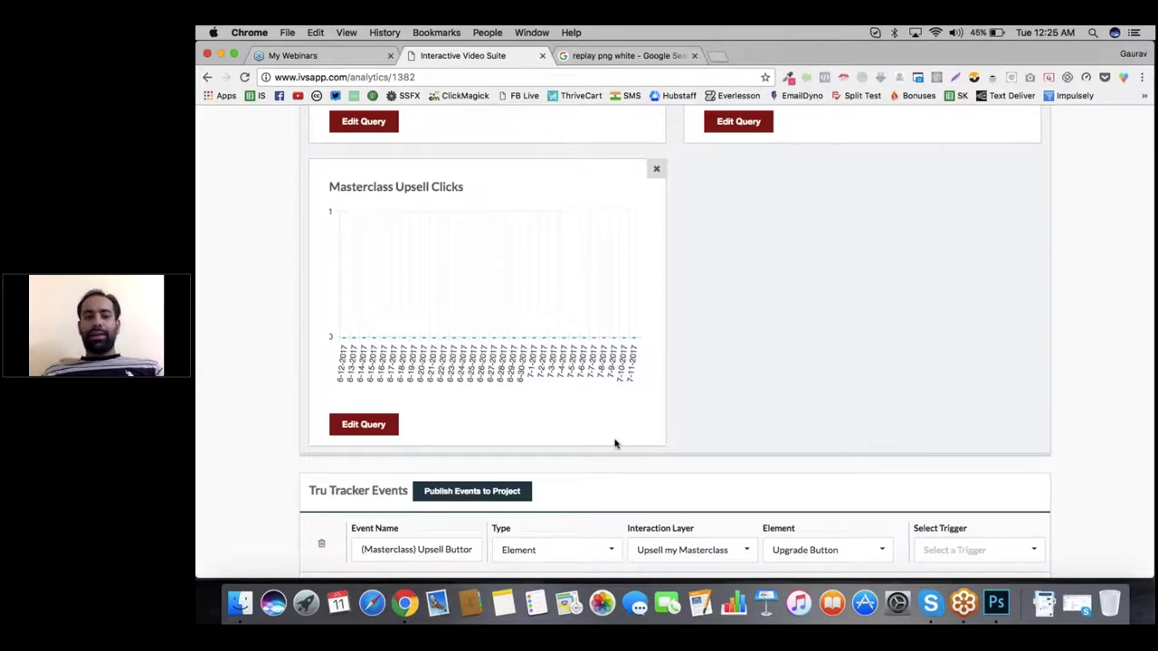
Republish the tracker events to the project, then reload the analytics page
scroll(614, 443, "down", 3)
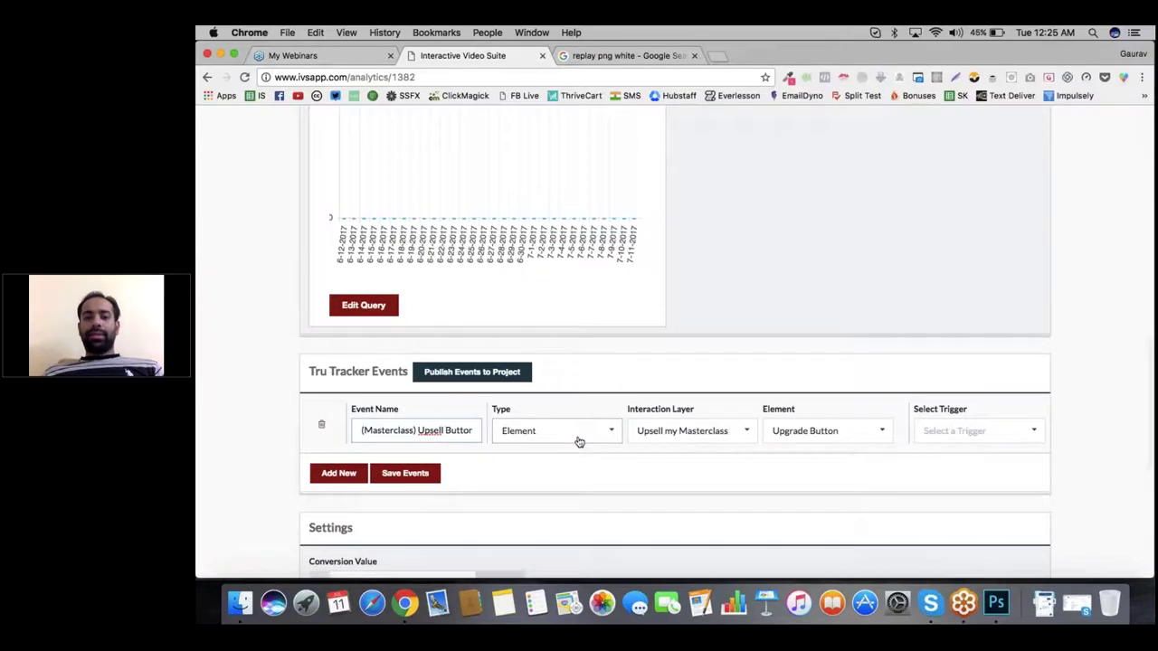
left_click(456, 379)
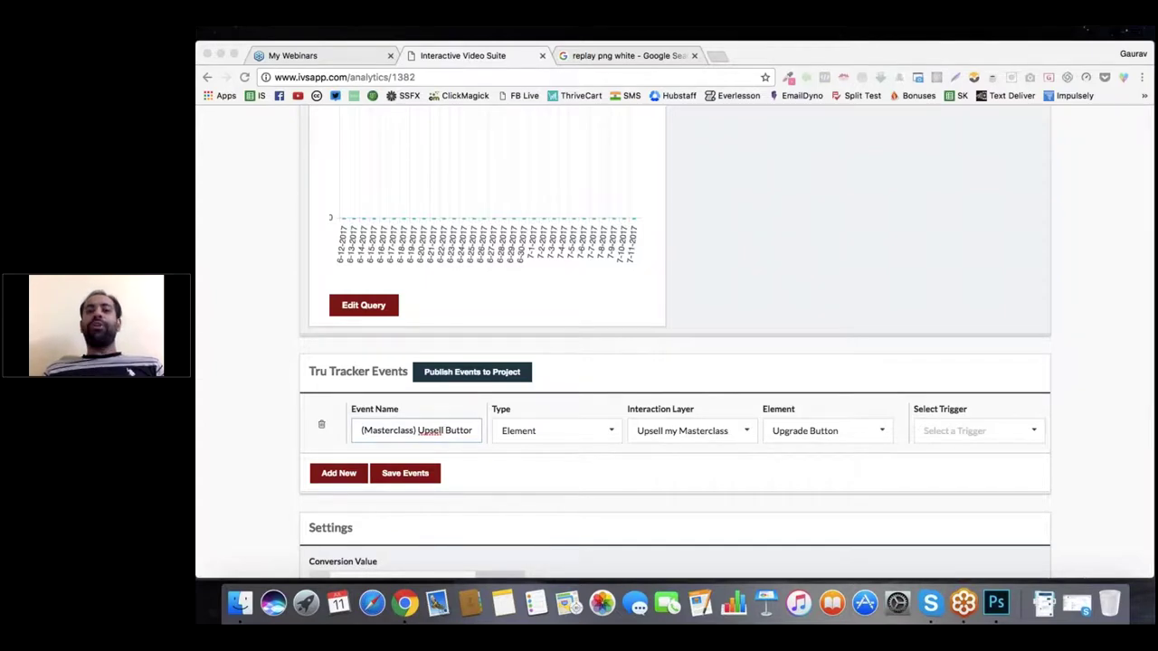
scroll(674, 343, "up", 1)
scroll(592, 236, "up", 2)
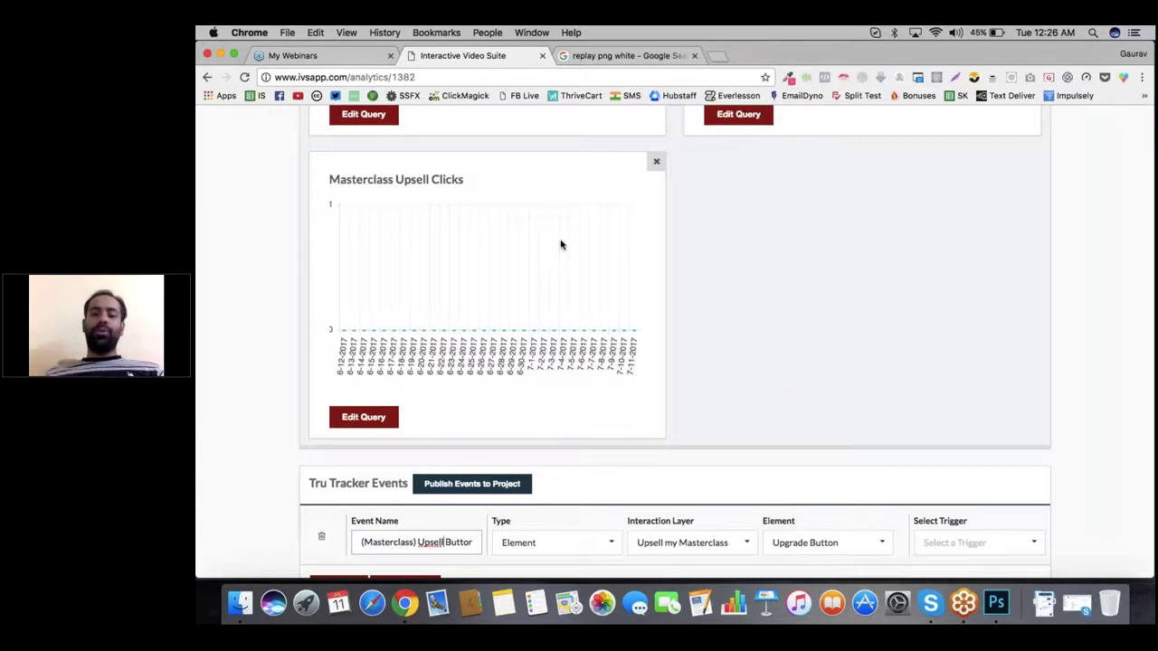
left_click(798, 277)
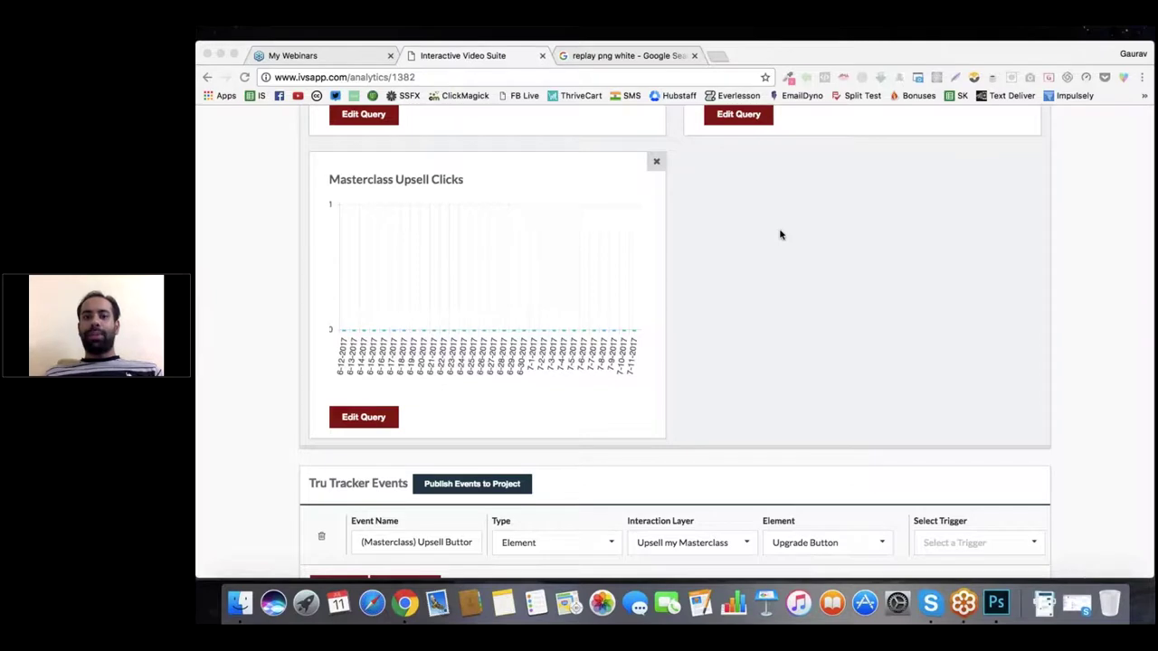
key("super+r")
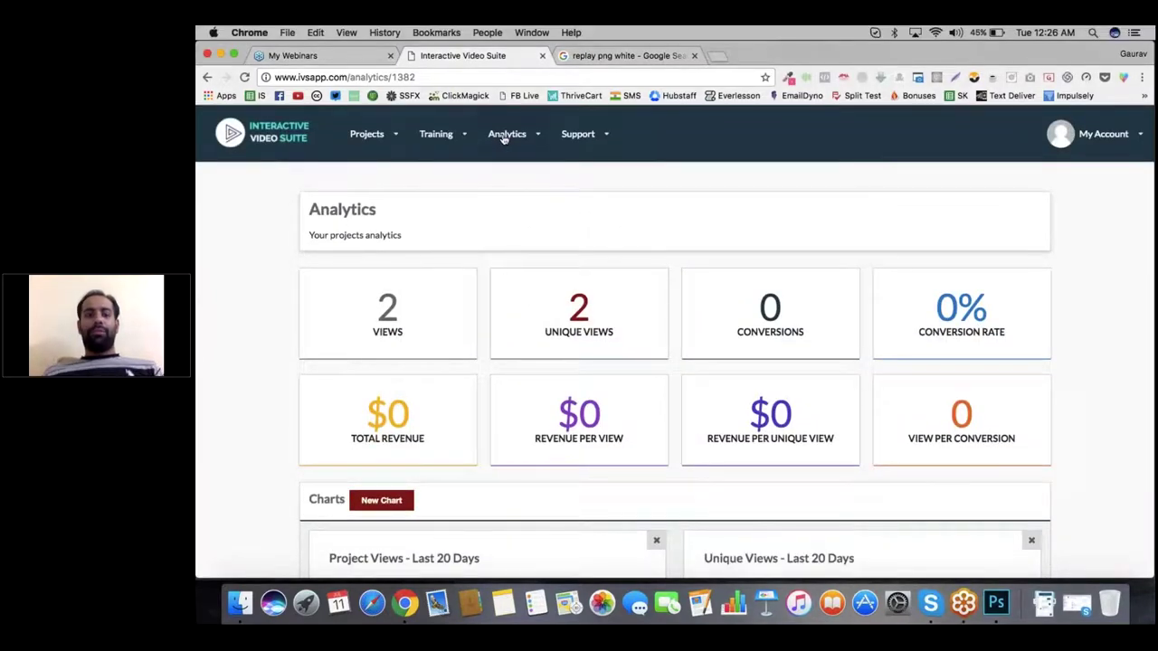
key("super+r")
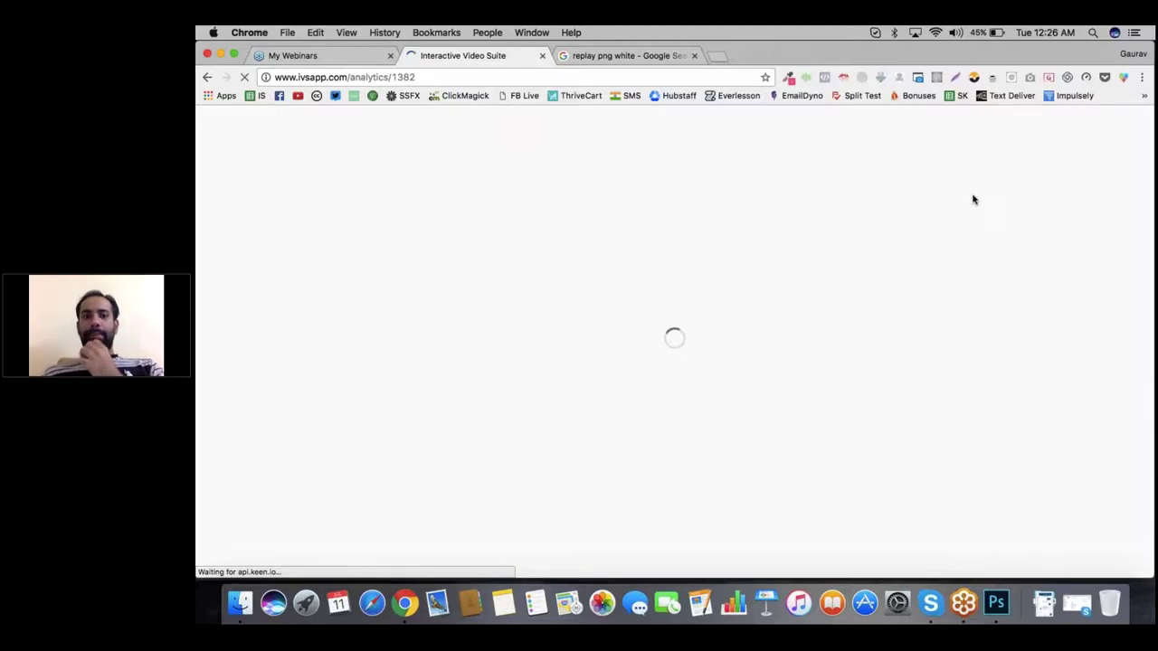
left_click(533, 149)
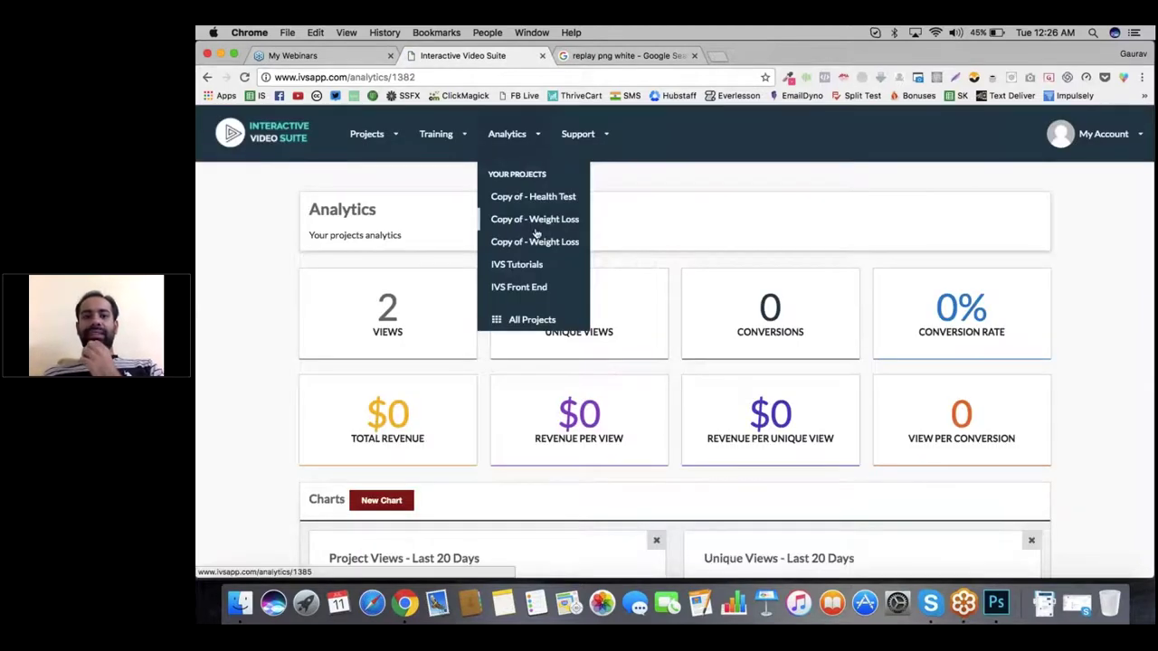
left_click(534, 287)
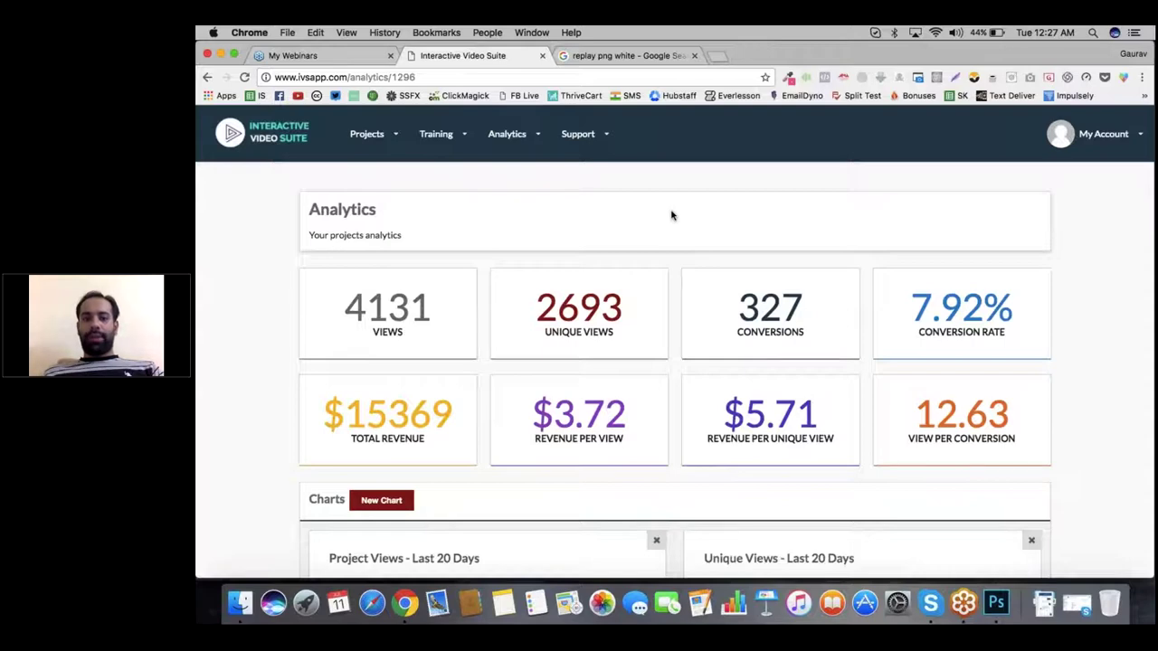
scroll(671, 214, "down", 2)
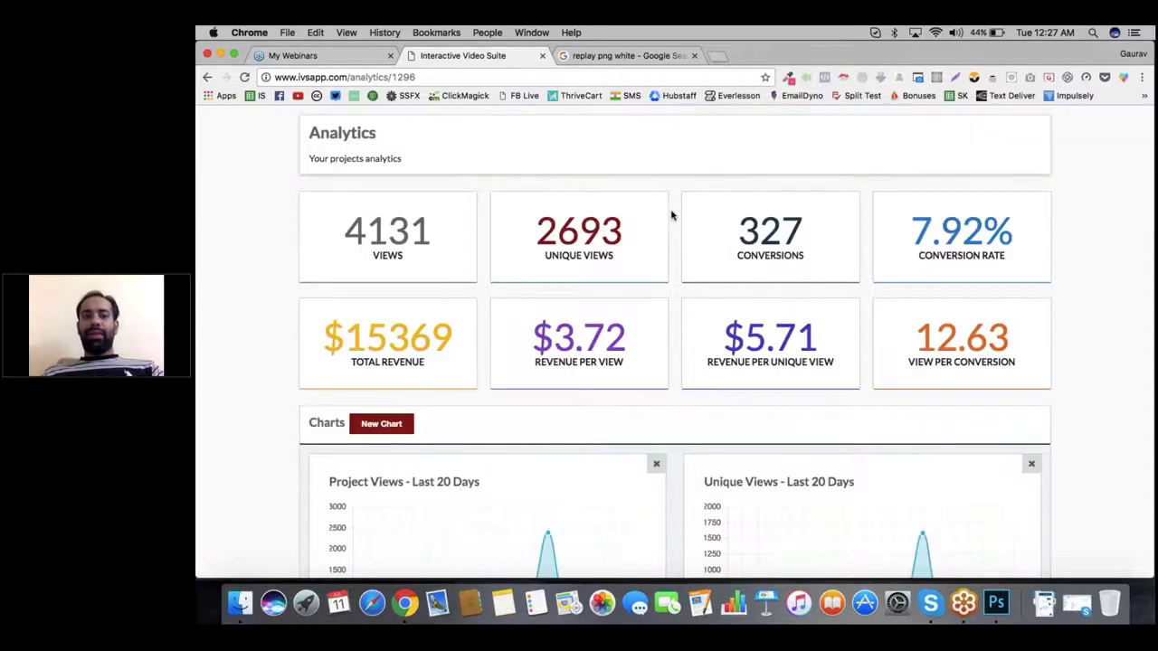
scroll(671, 214, "down", 10)
scroll(671, 215, "down", 5)
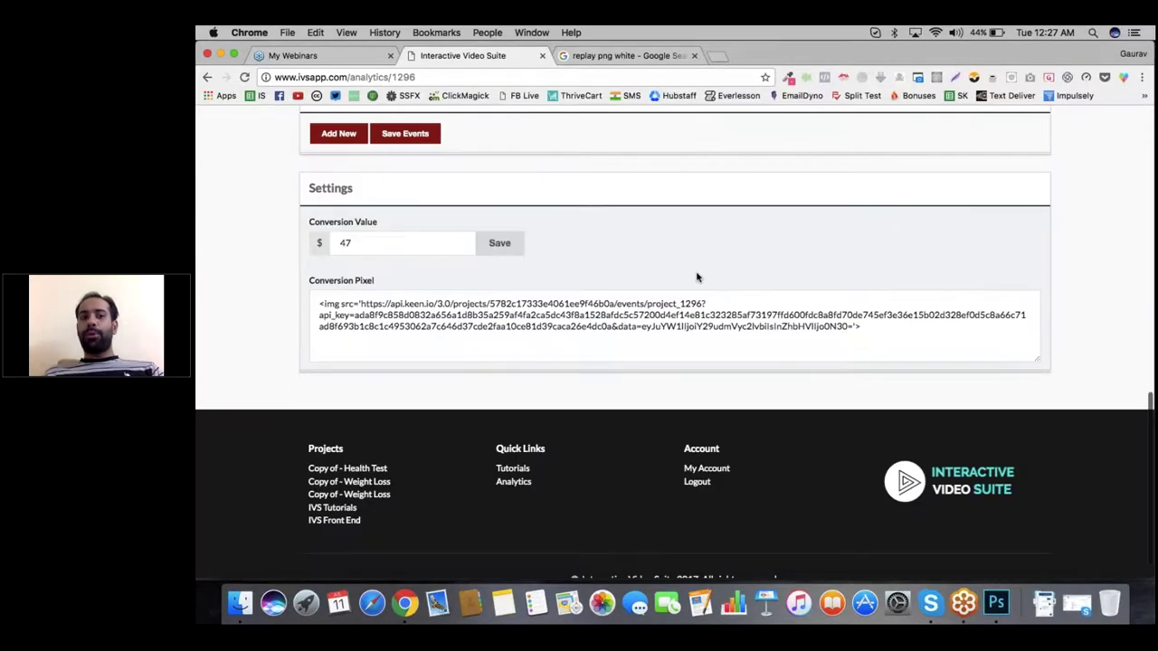
scroll(697, 278, "up", 17)
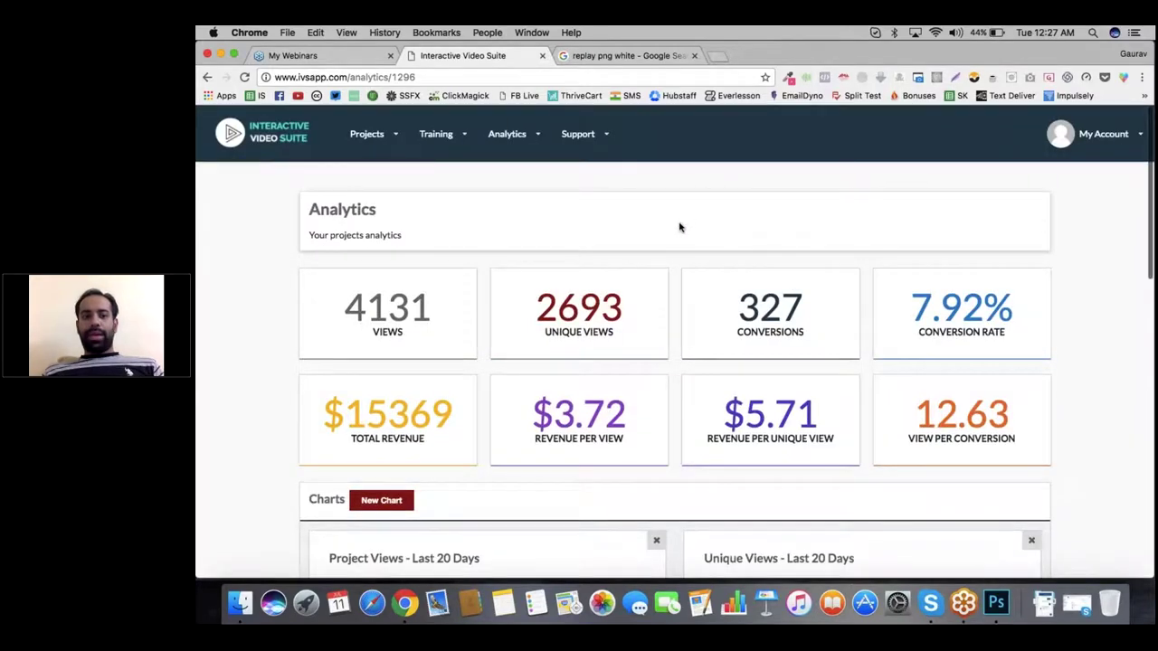
scroll(680, 227, "down", 4)
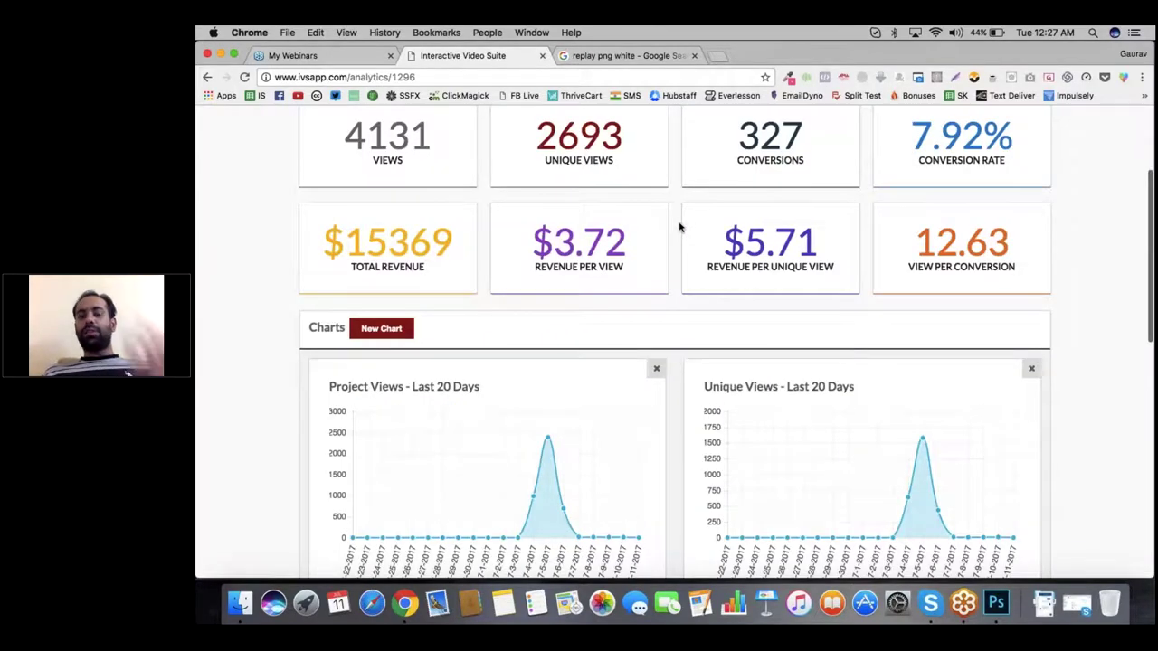
scroll(681, 227, "down", 3)
scroll(680, 227, "up", 6)
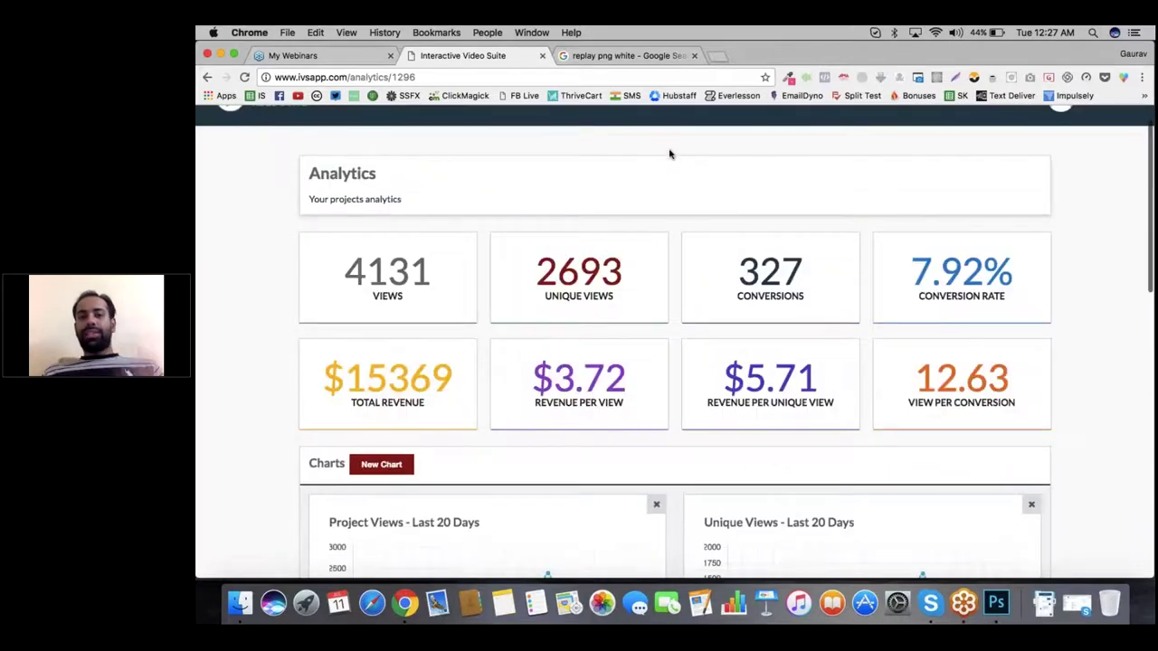
Open Chrome's print dialog for the analytics page and set the destination to Save as PDF
key("super+p")
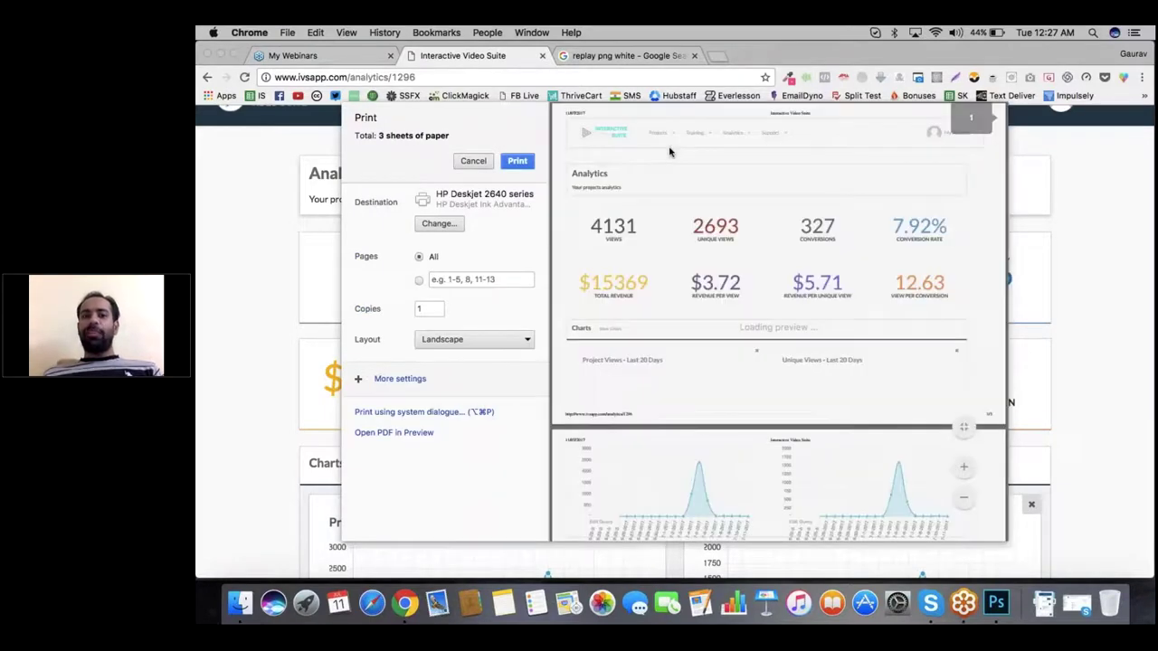
scroll(670, 152, "down", 5)
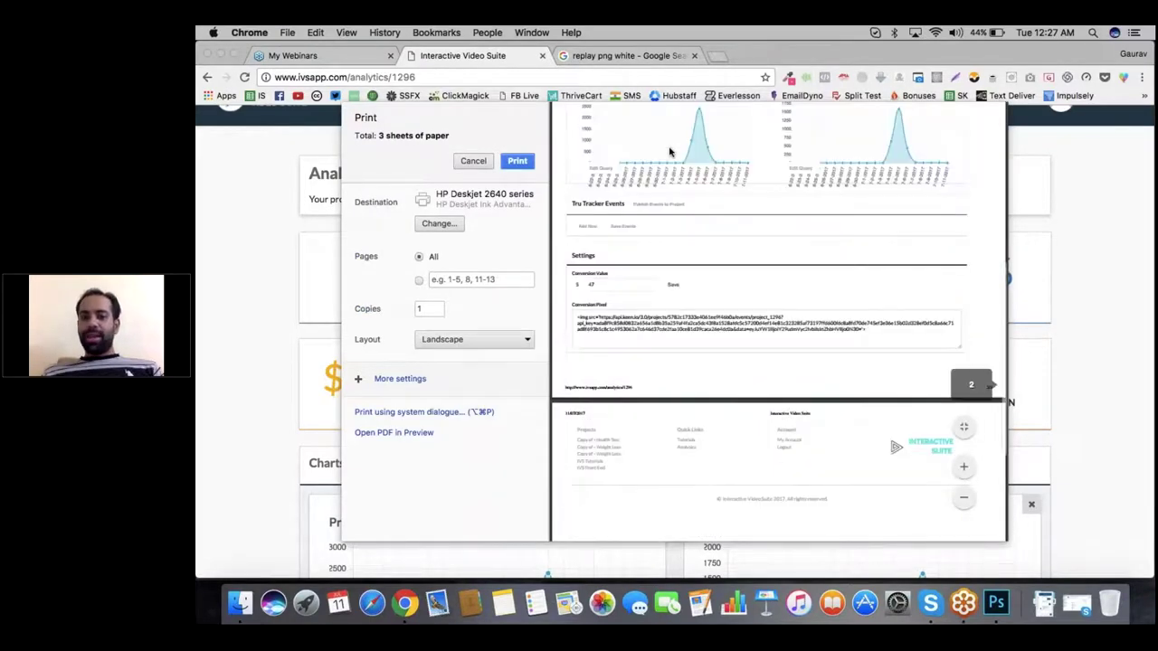
scroll(669, 152, "up", 5)
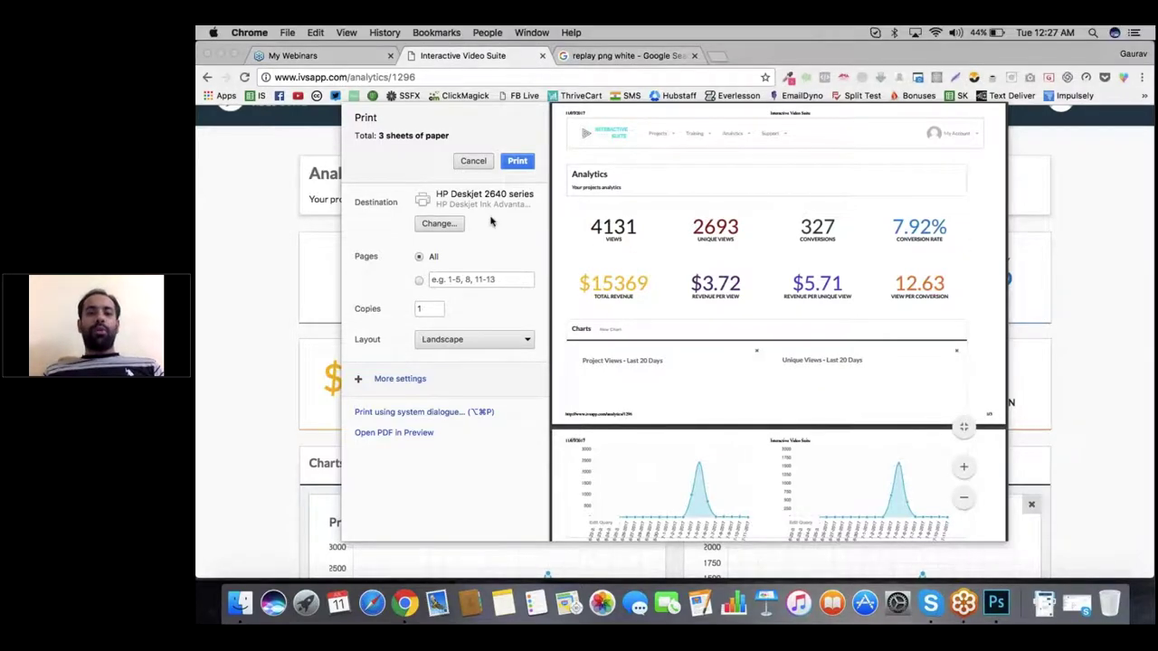
left_click(439, 225)
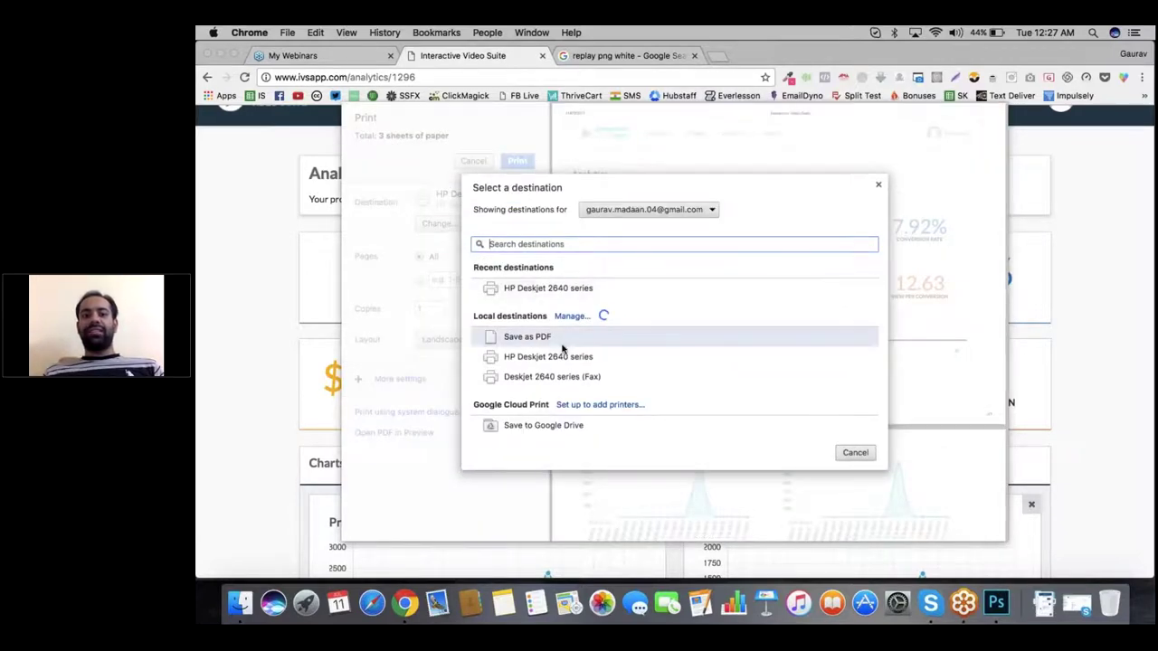
left_click(528, 337)
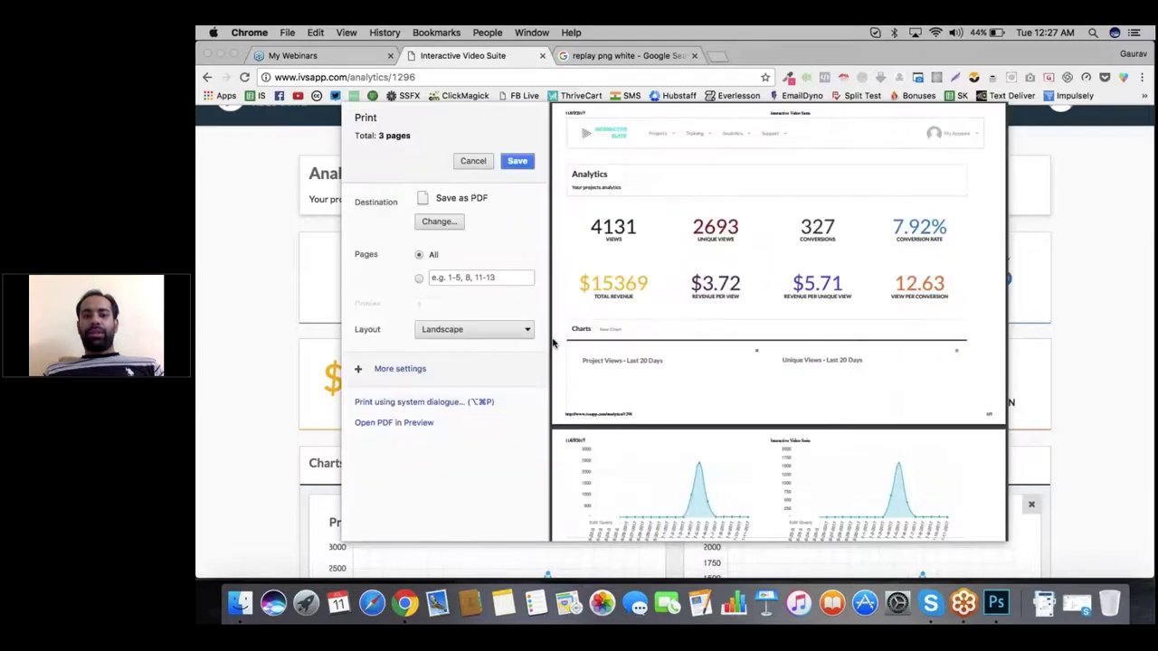
Review the 3-page landscape PDF preview and continue to save it
scroll(751, 306, "down", 10)
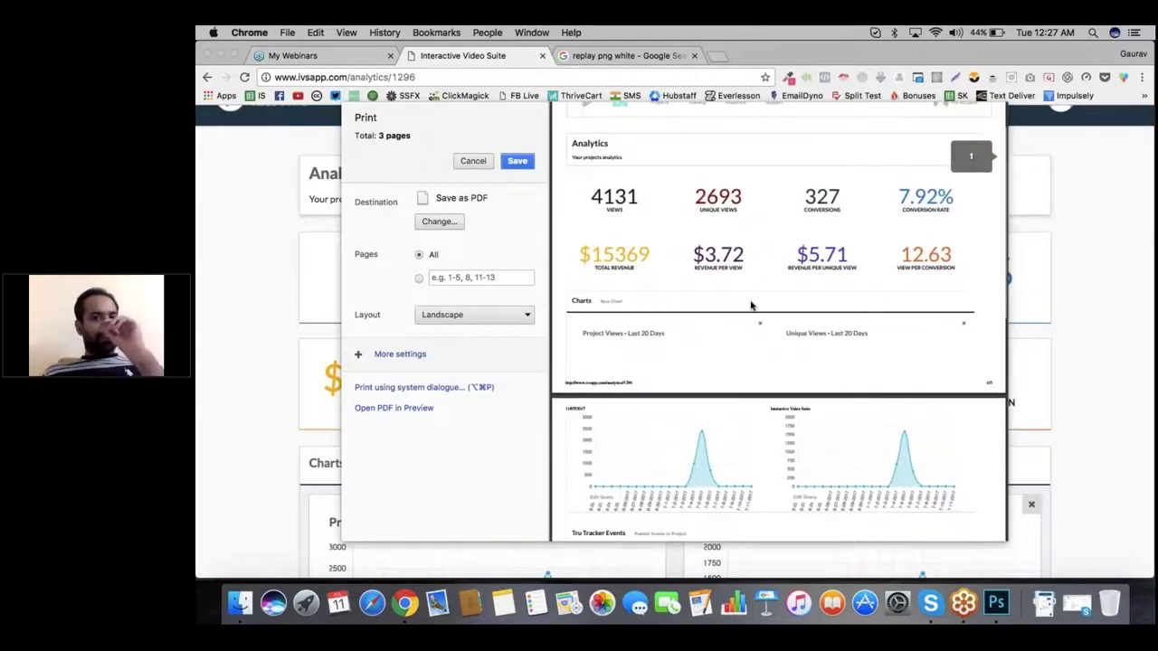
scroll(751, 306, "up", 5)
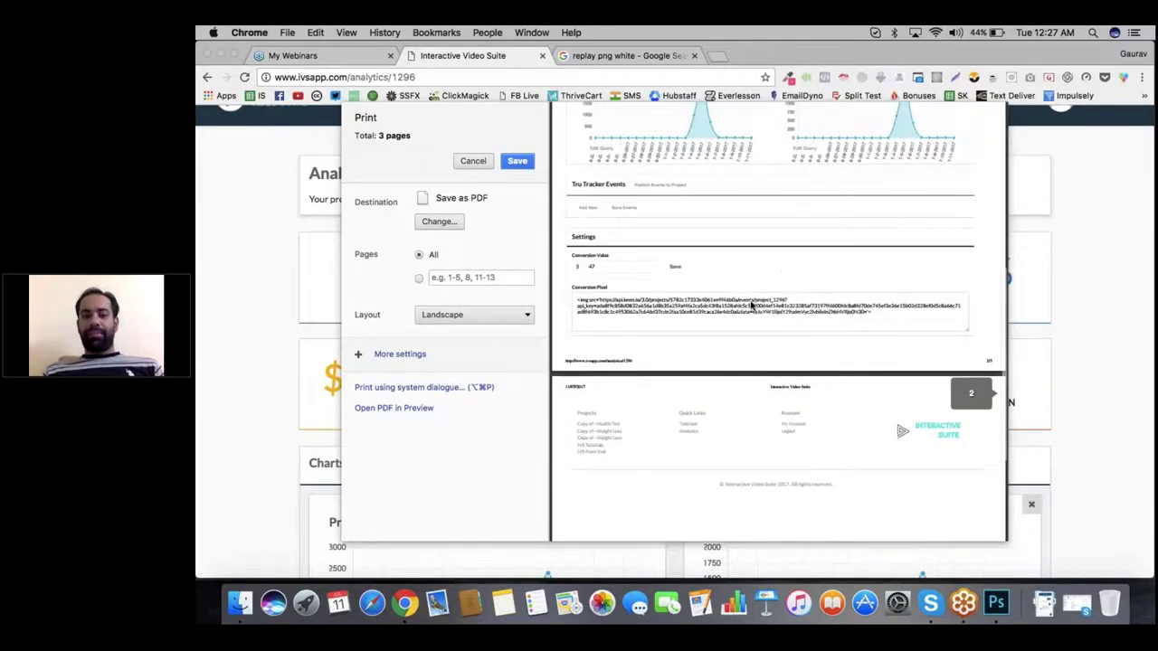
scroll(751, 306, "up", 5)
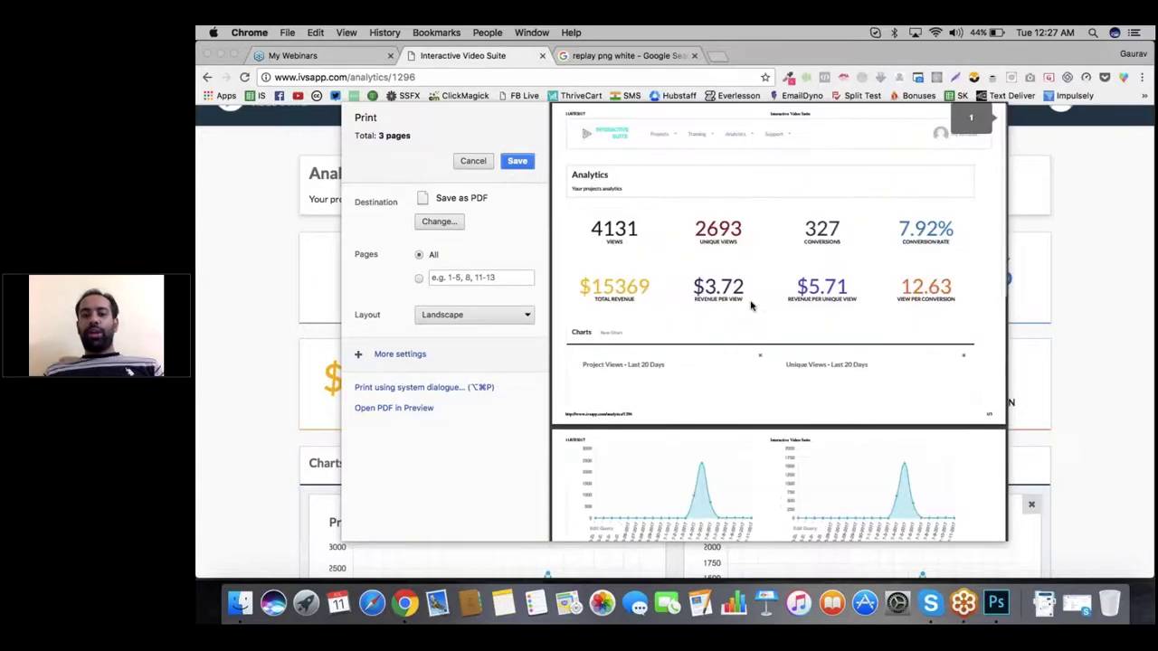
scroll(751, 306, "down", 10)
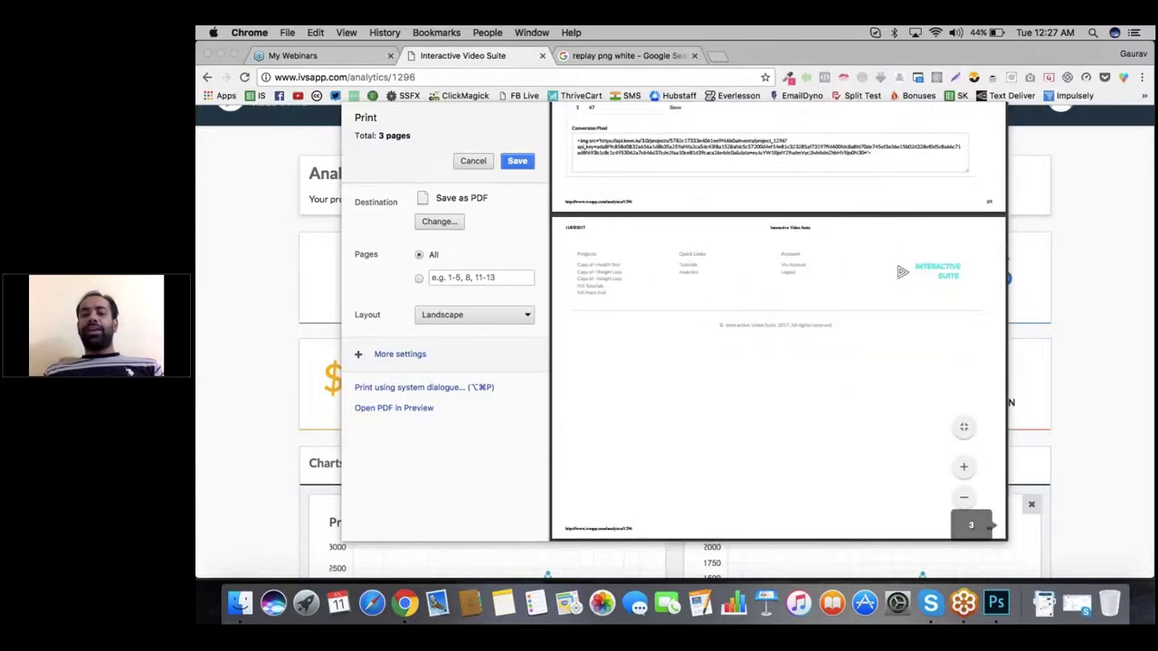
scroll(708, 272, "up", 8)
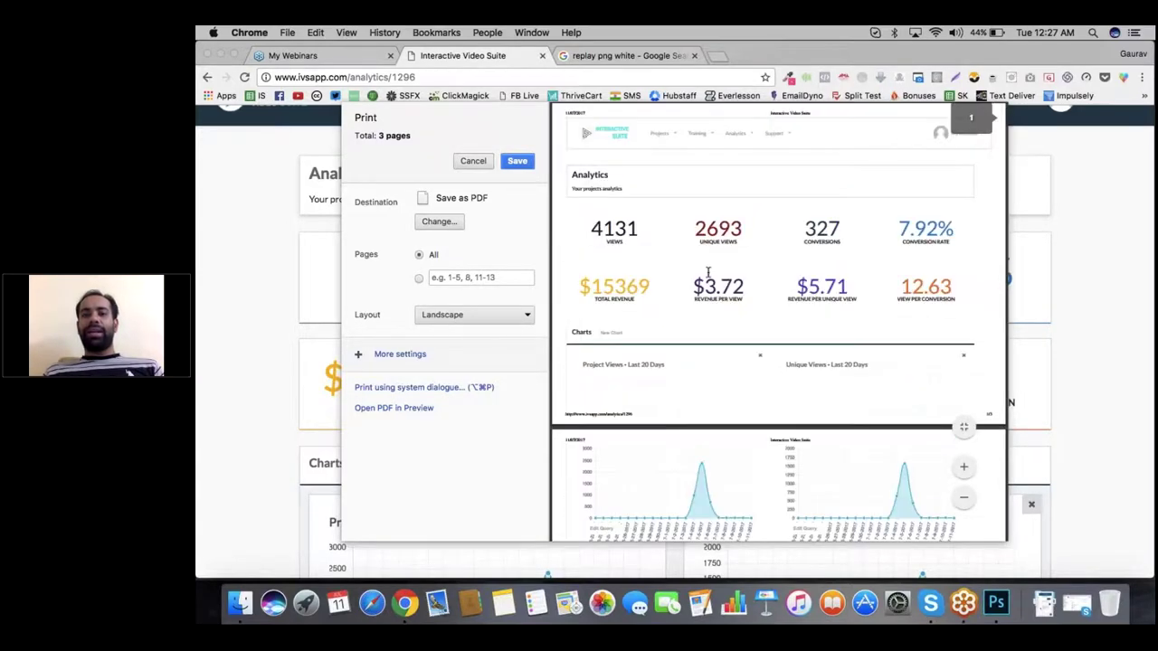
scroll(778, 317, "down", 5)
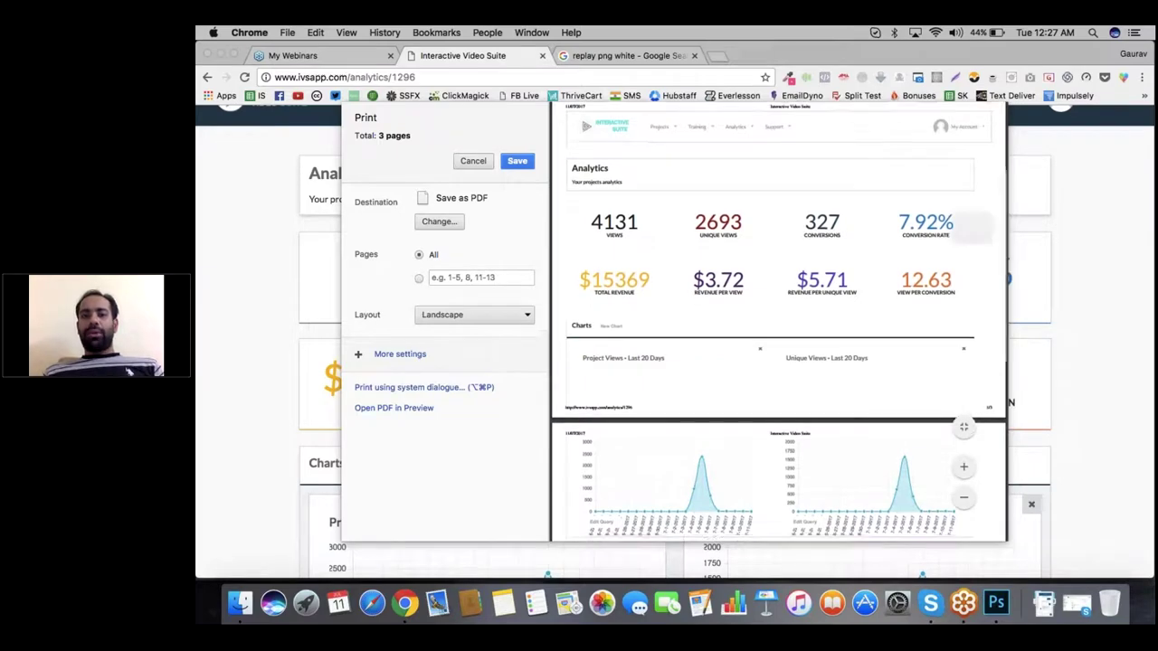
scroll(778, 317, "up", 5)
scroll(778, 317, "down", 5)
scroll(778, 317, "up", 5)
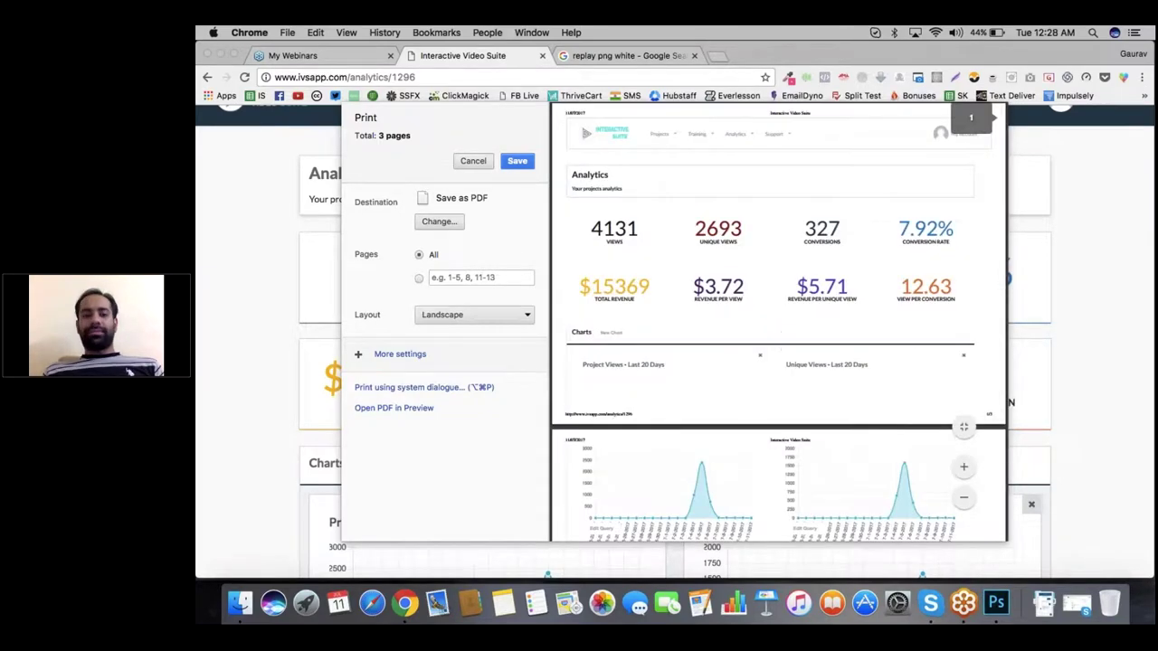
left_click(518, 161)
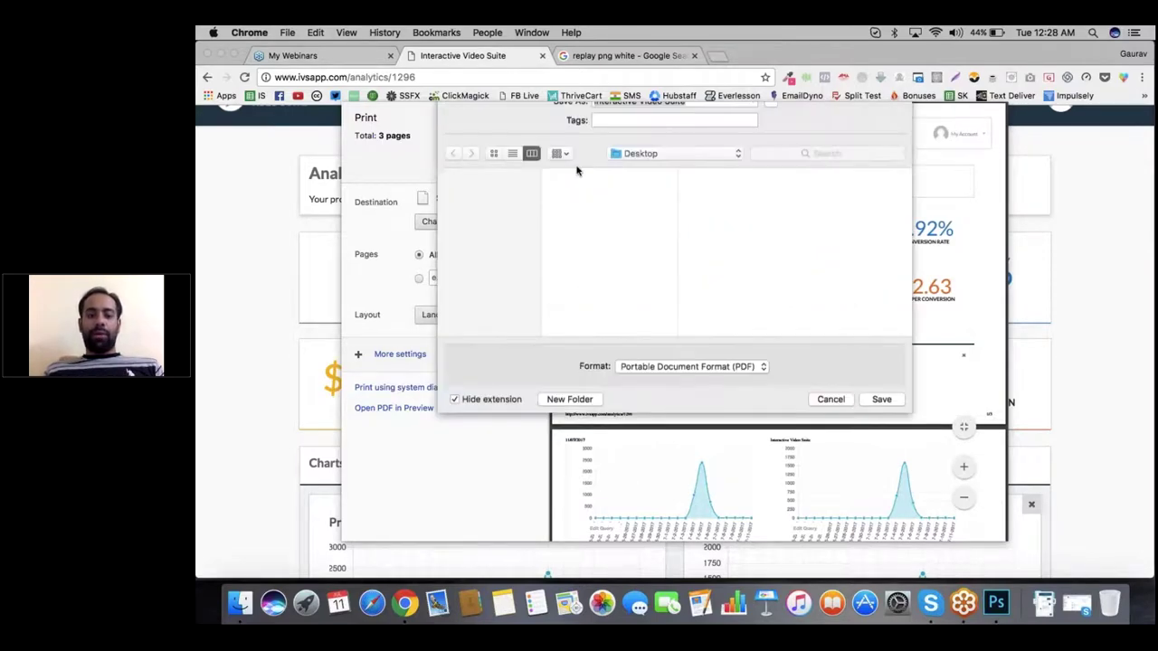
Save the PDF to the Desktop as 'IVS Project Stats'
type("IVS Project Stats")
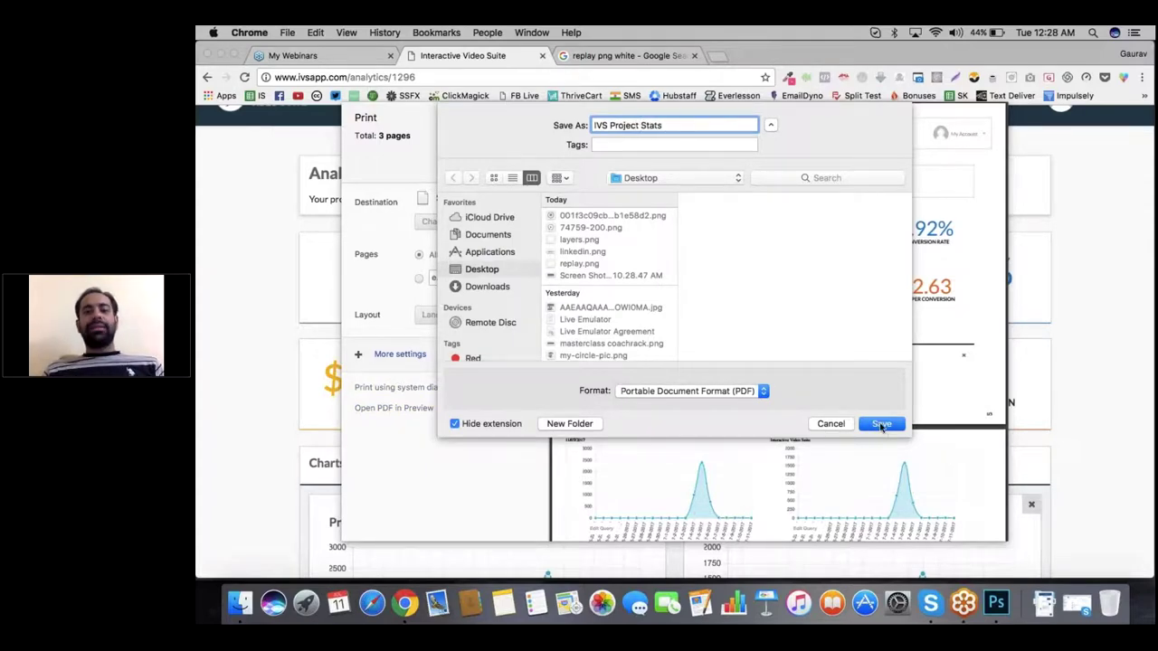
left_click(881, 425)
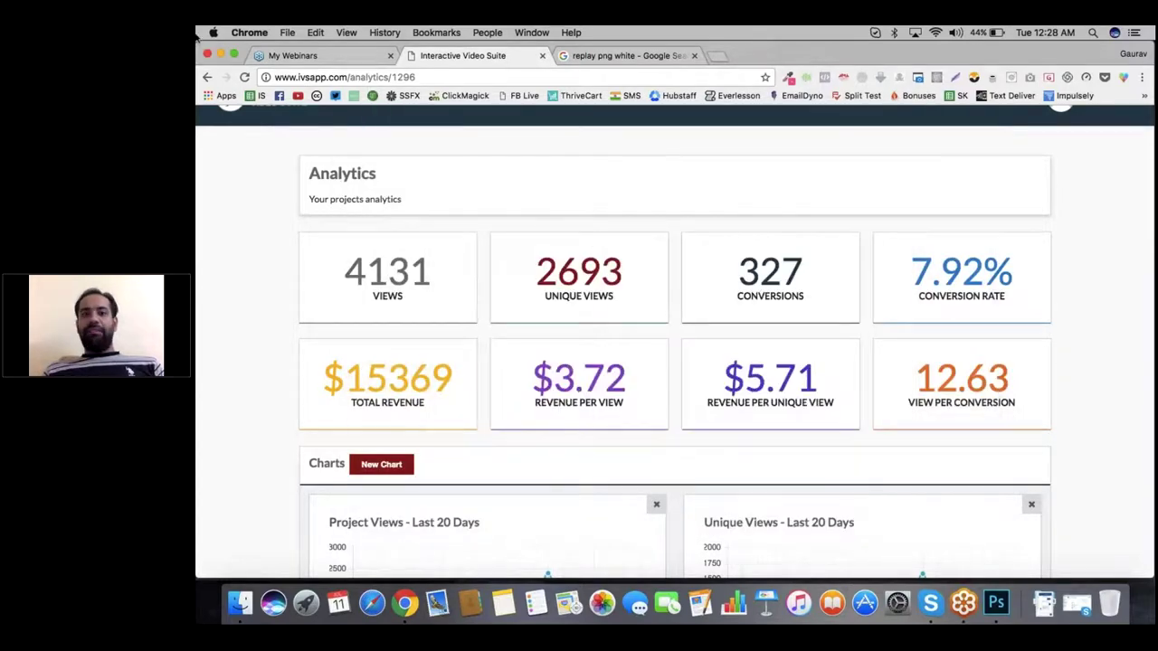
Select IVS Project Stats.pdf on the Desktop
mouse_move(197, 30)
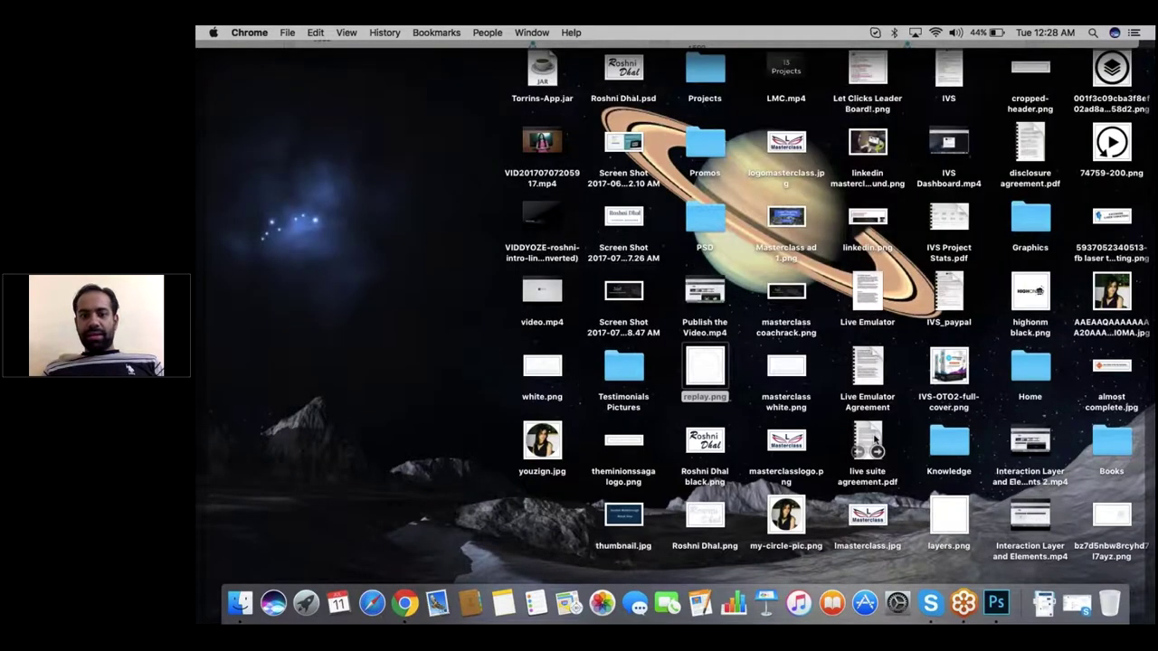
left_click(874, 440)
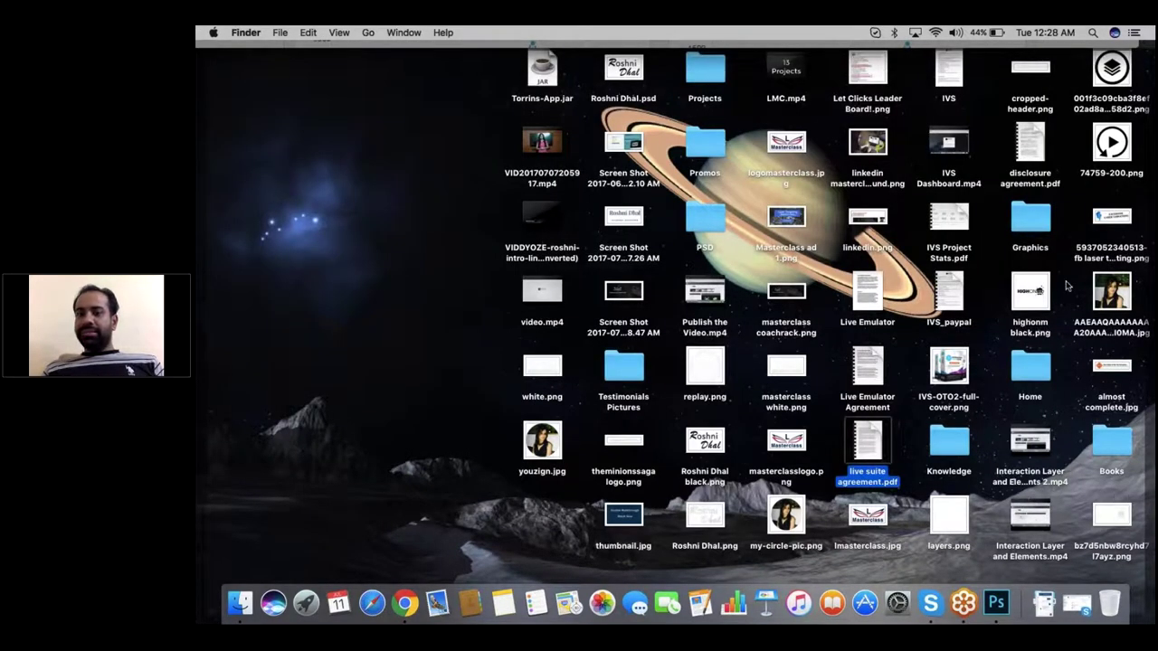
left_click(955, 213)
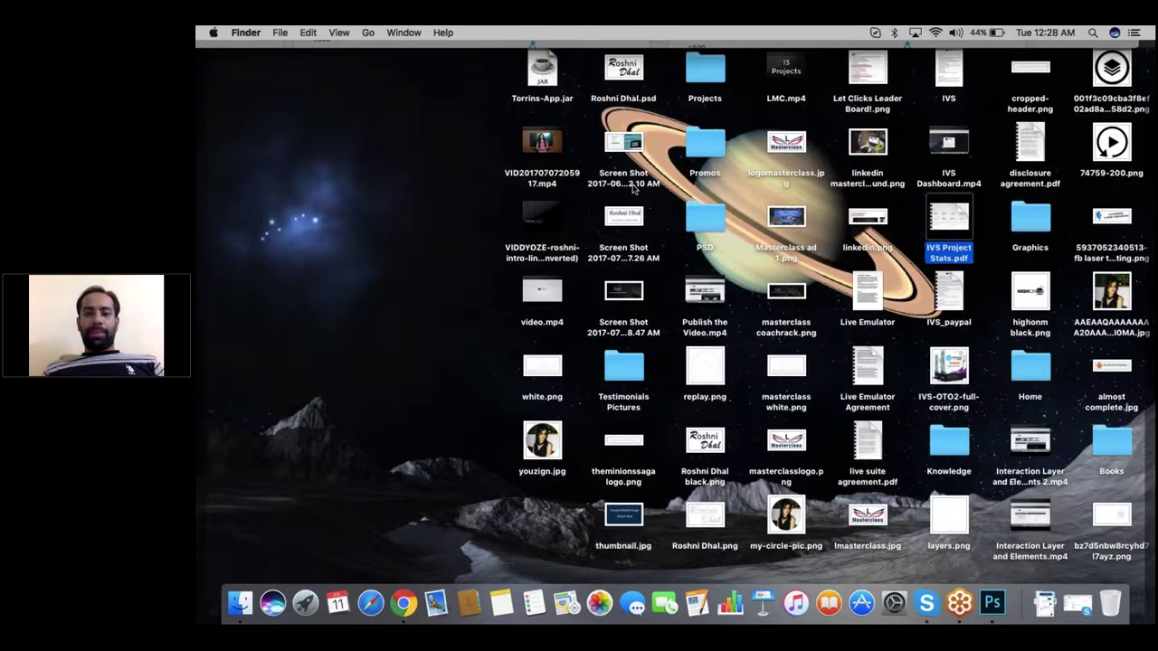
Quit Photoshop from the Dock, discarding the unsaved Untitled-1 document
key("cmd+Tab")
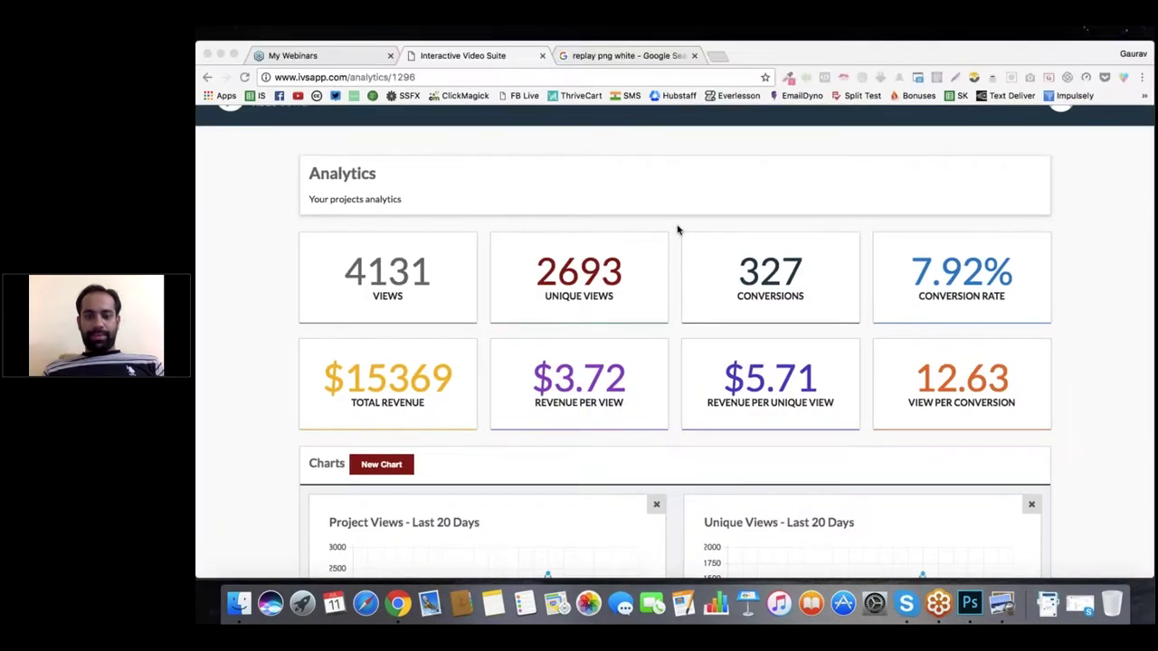
right_click(973, 602)
left_click(975, 561)
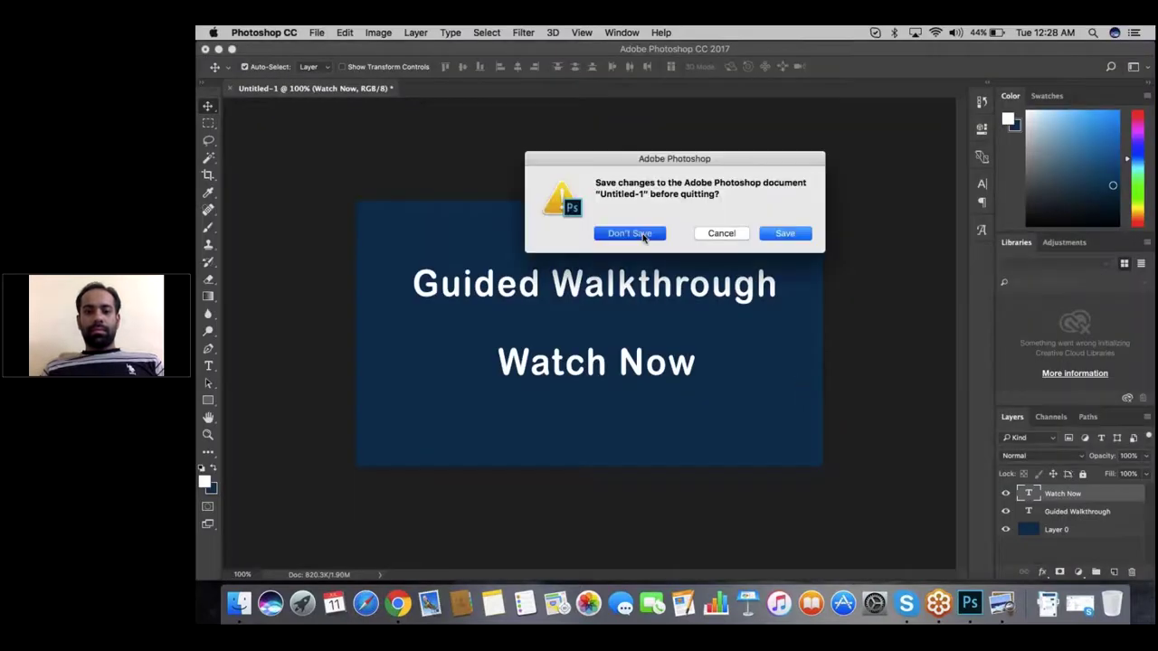
left_click(630, 233)
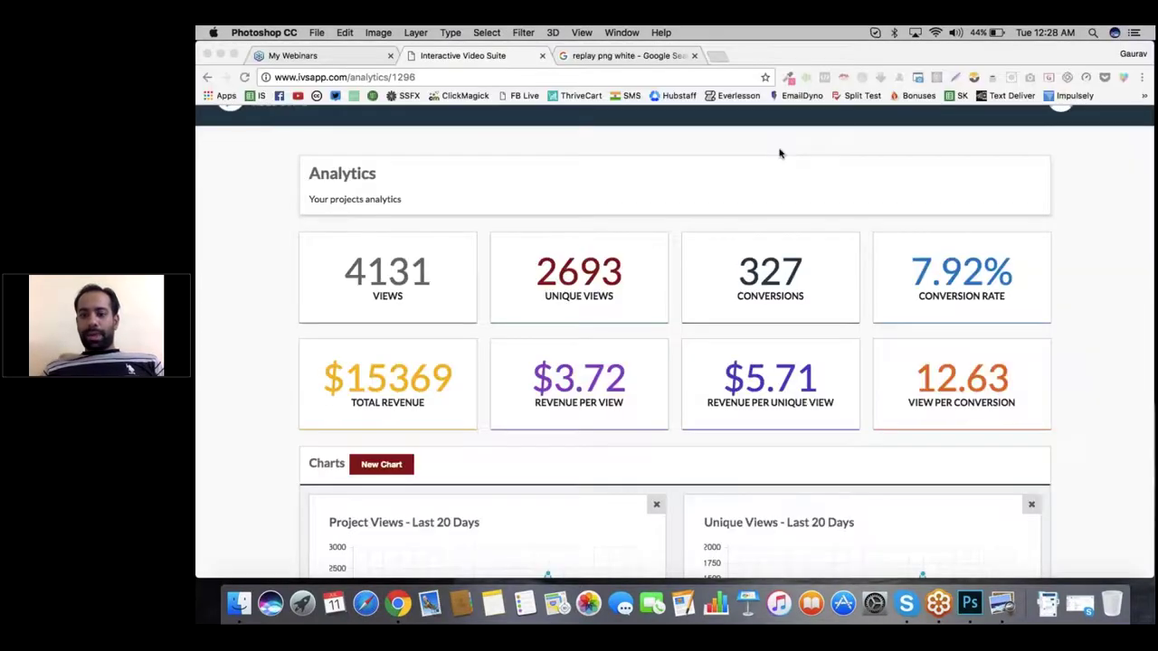
Open IVS Project Stats.pdf in Preview with the page thumbnails sidebar shown
left_click(1002, 612)
scroll(660, 321, "down", 10)
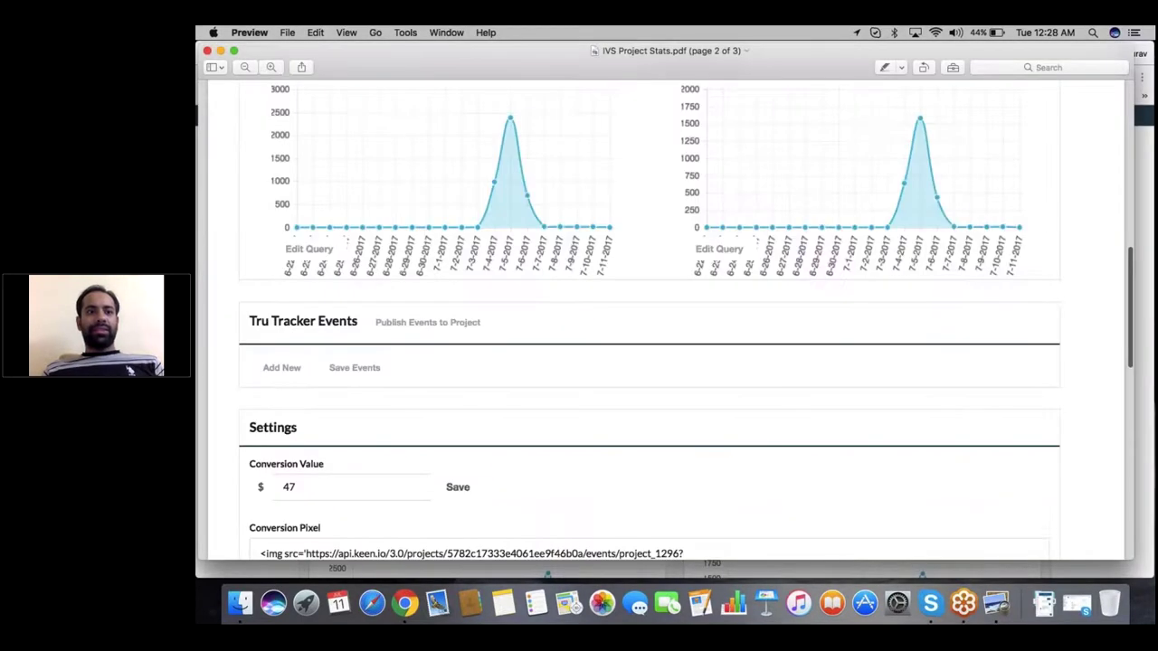
left_click(215, 67)
left_click(240, 97)
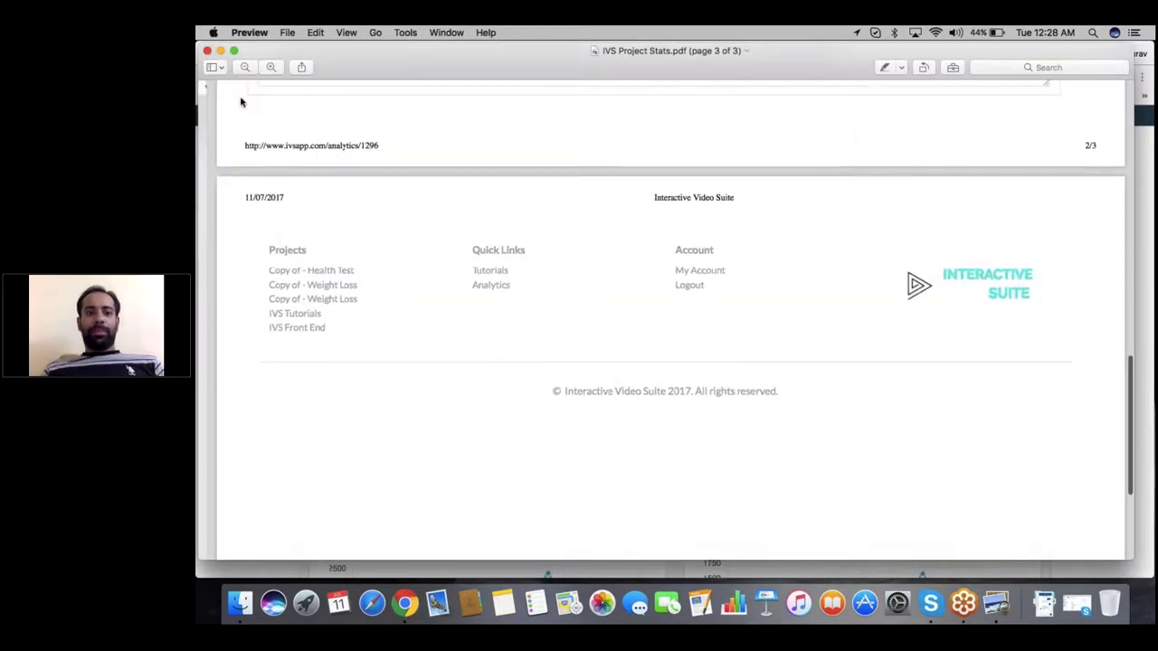
Delete the footer-only page 3, save the 2-page PDF, and minimize Preview
key("Delete")
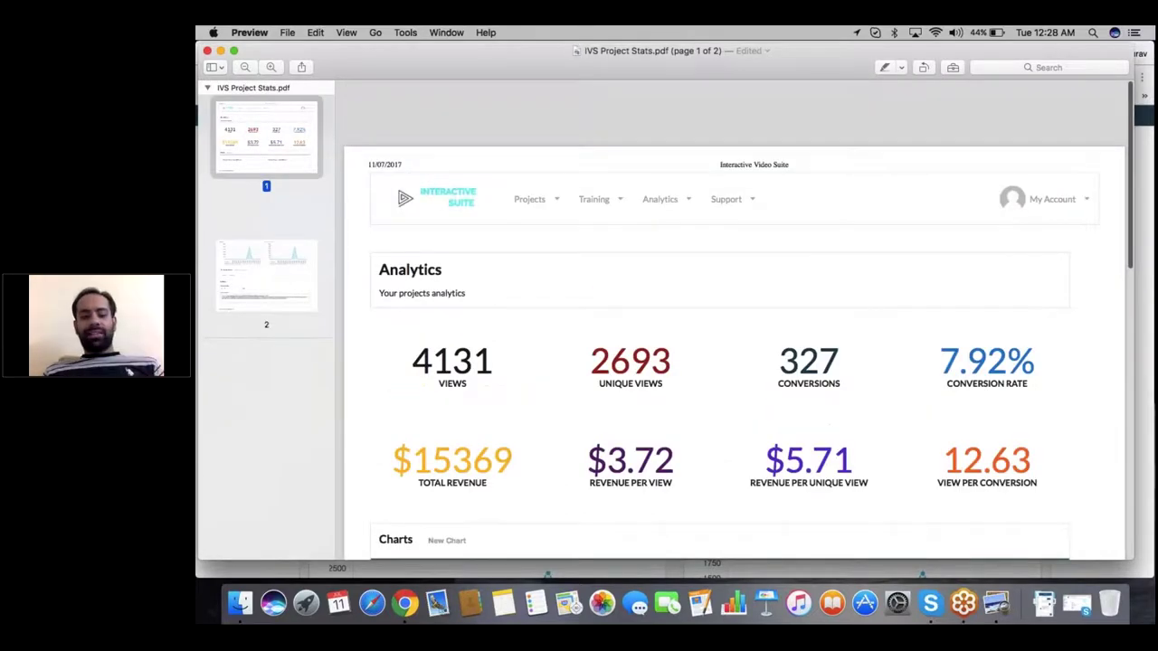
key("Down")
key("super+s")
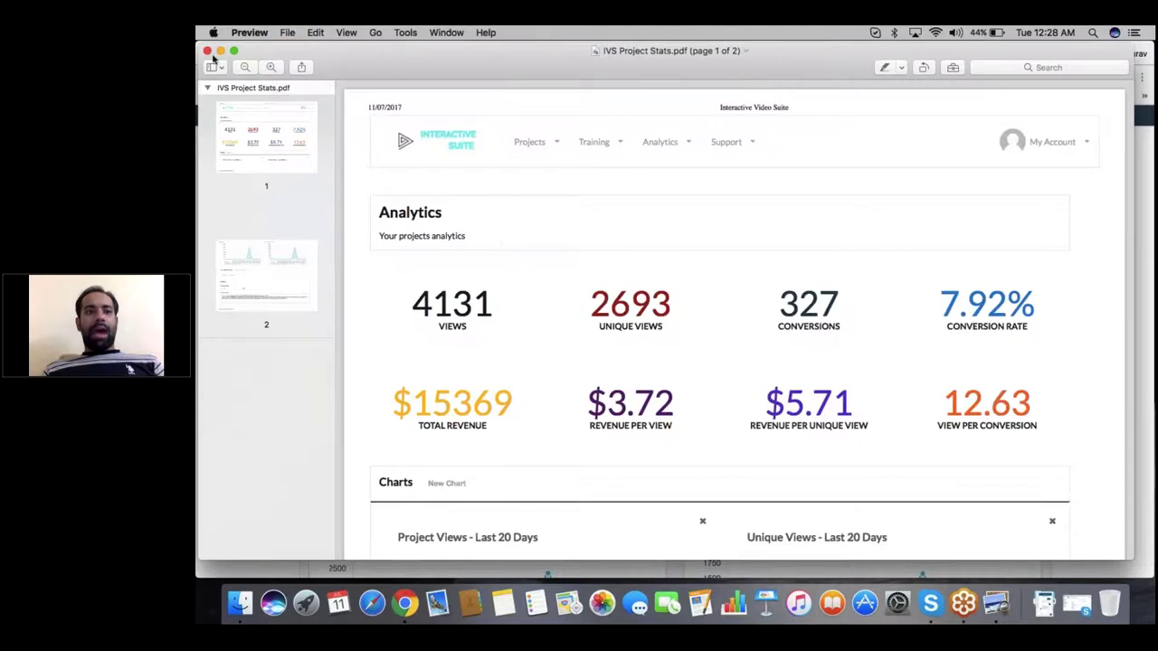
left_click(218, 51)
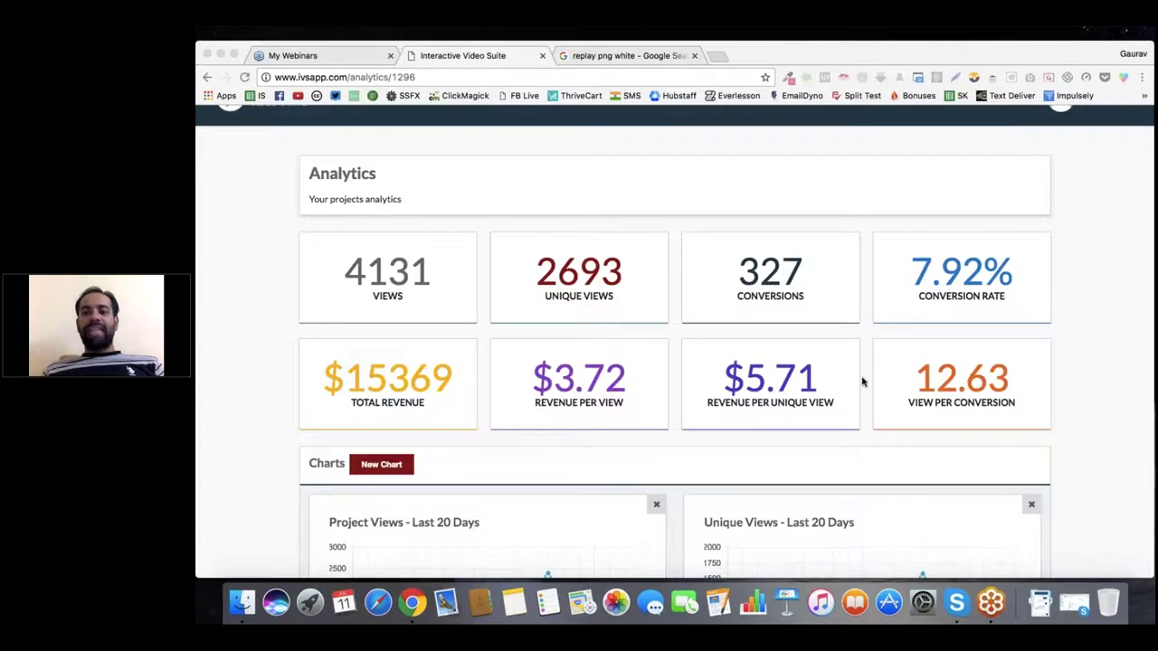
mouse_move(198, 27)
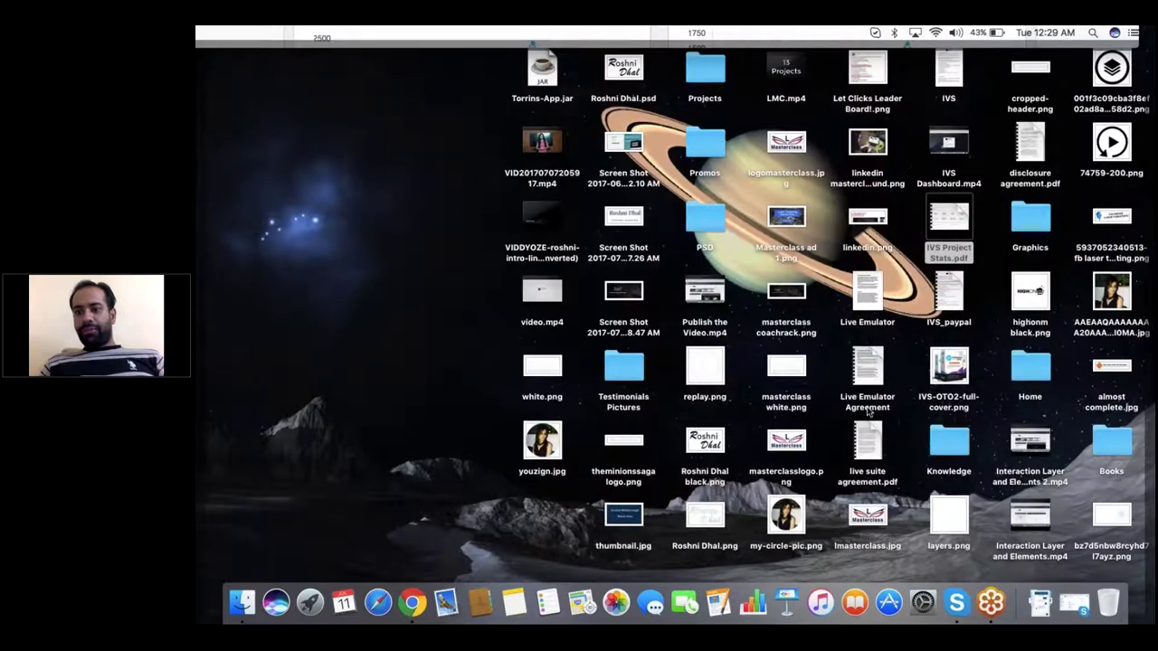
left_click_drag(1106, 389, 1106, 406)
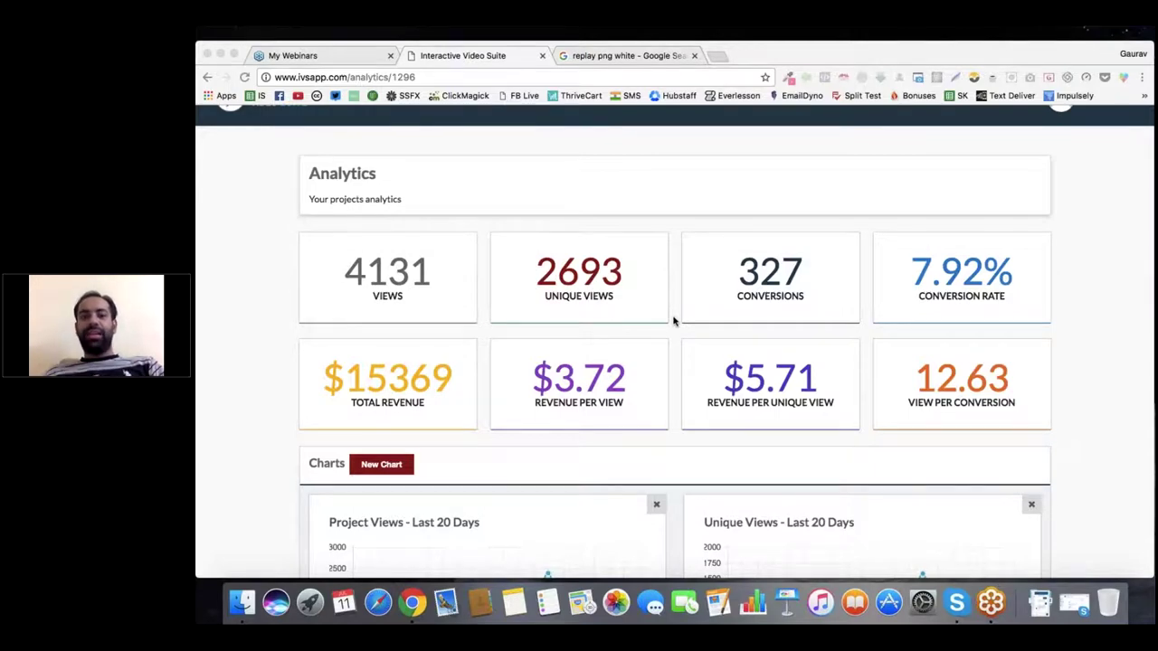
scroll(673, 322, "down", 1)
scroll(674, 321, "down", 10)
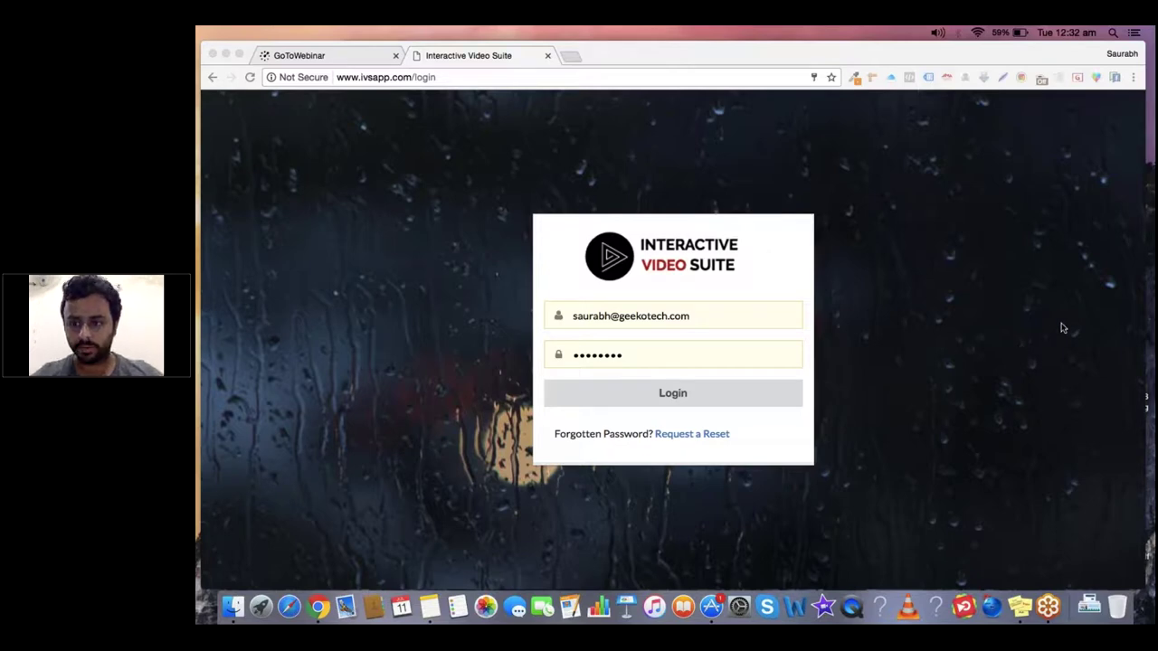
Log in to the Interactive Video Suite dashboard and open the Projects menu
left_click(750, 148)
left_click(672, 393)
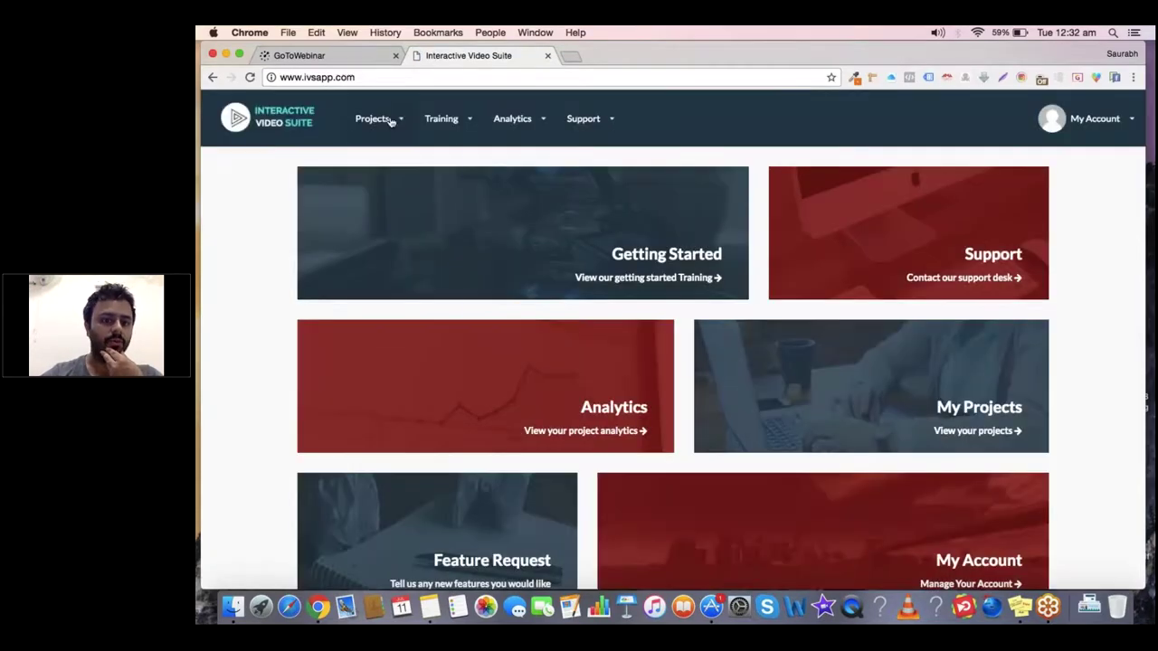
left_click(393, 118)
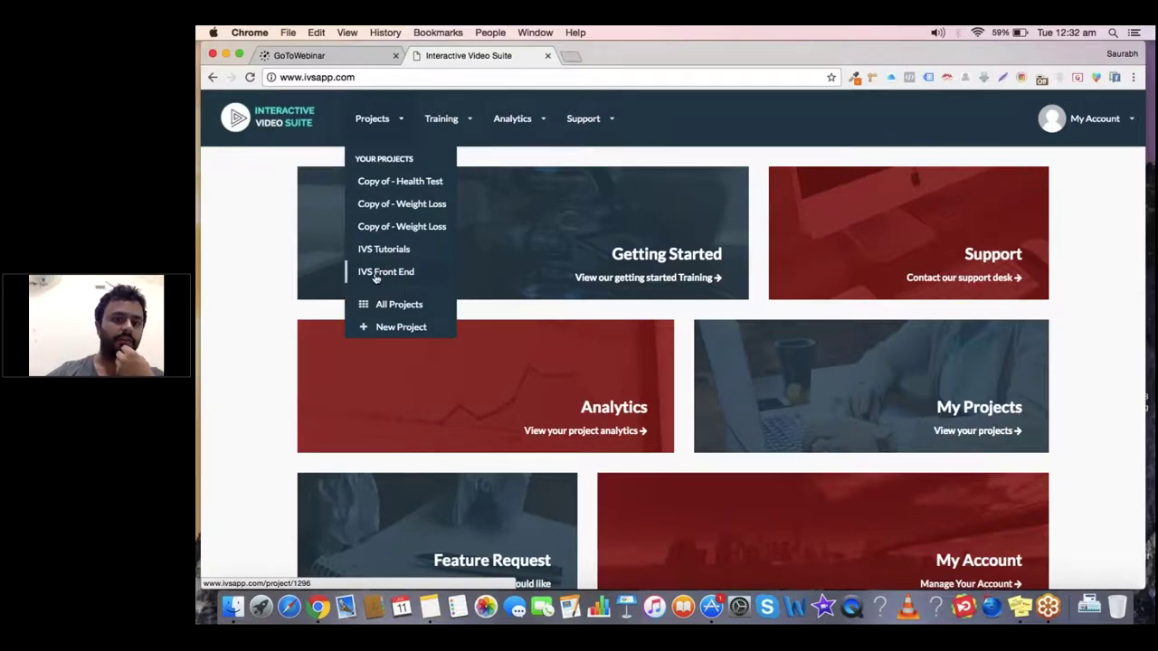
Open the IVS Front End project and publish it
left_click(406, 273)
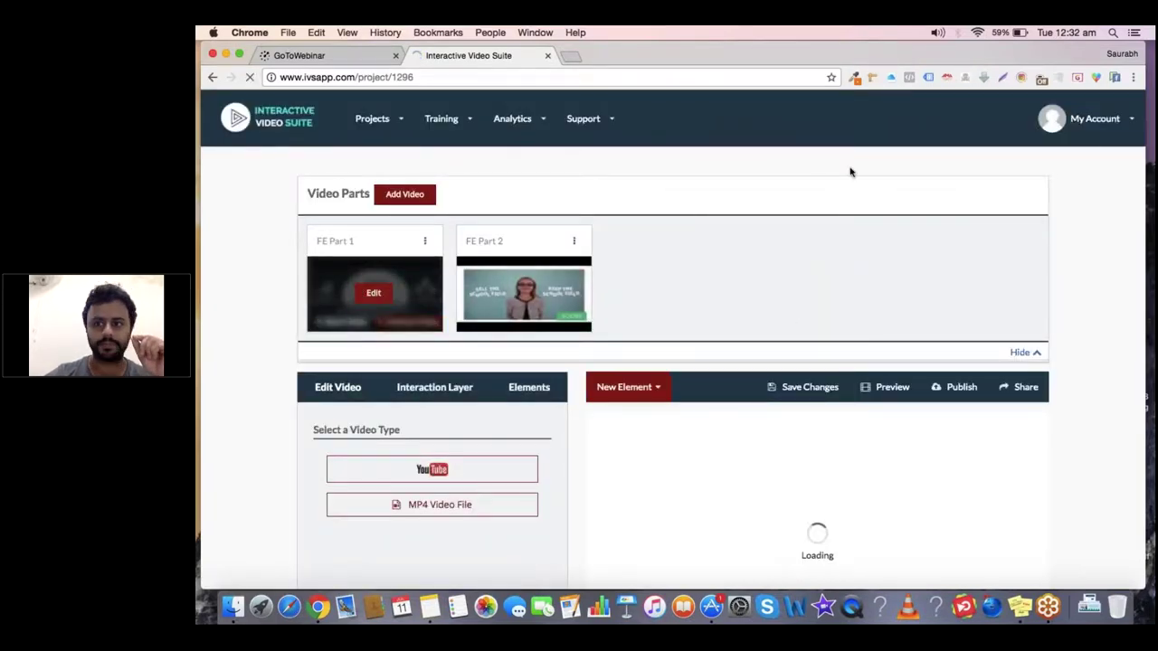
scroll(850, 172, "down", 5)
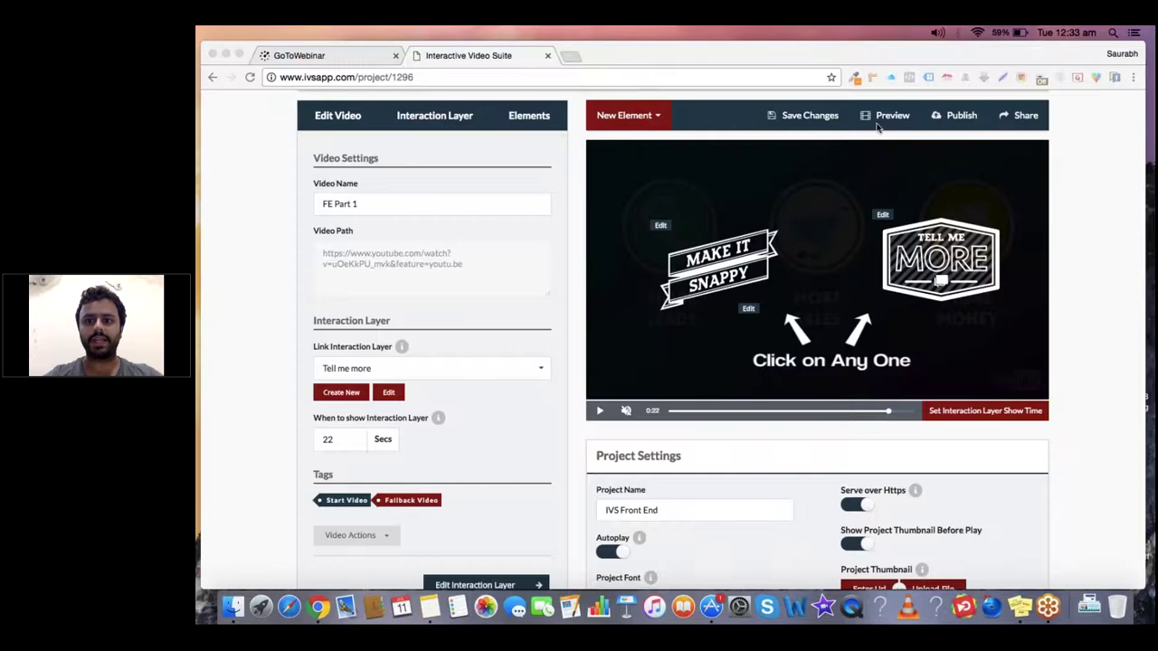
left_click(837, 96)
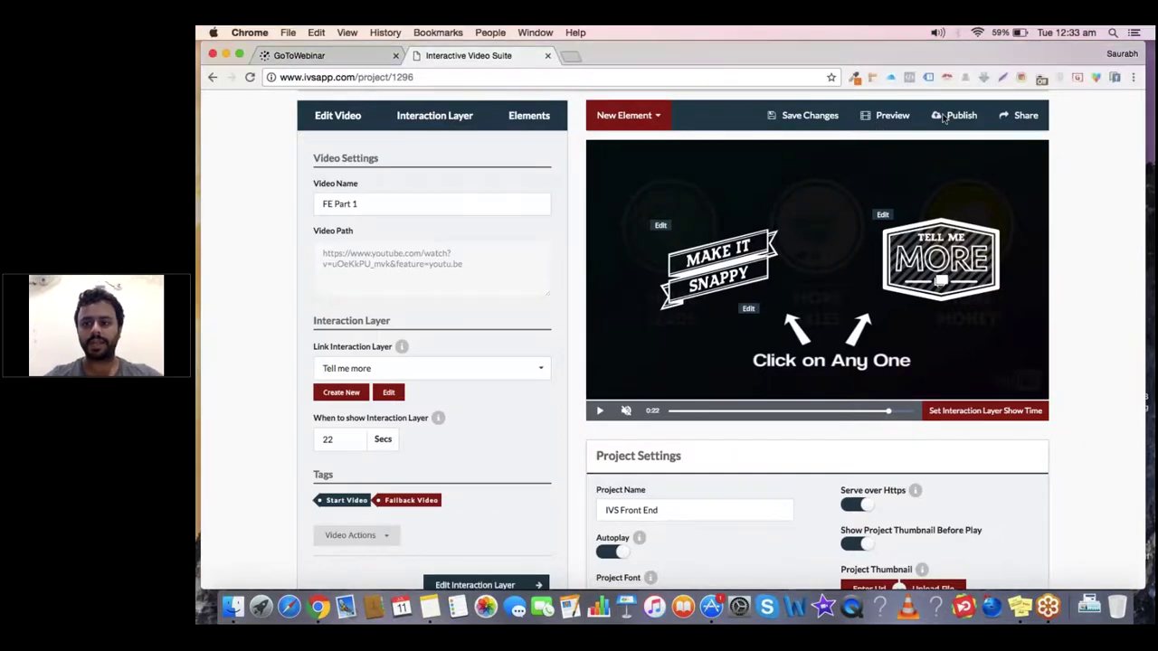
left_click(954, 117)
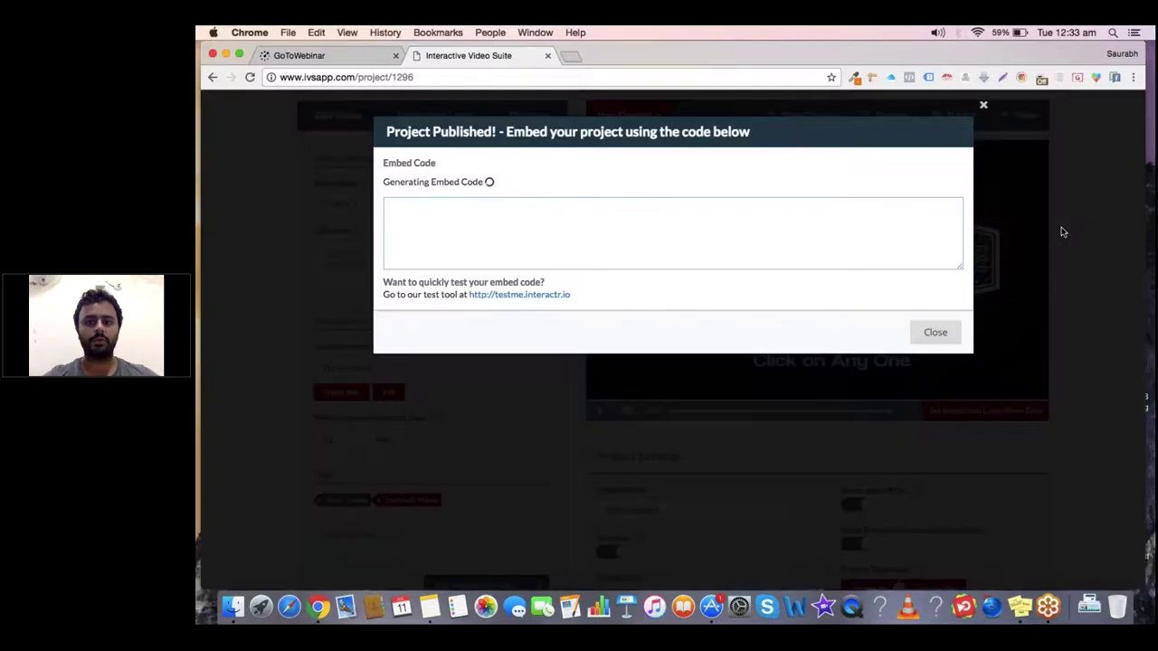
Select and copy the full embed code from the Project Published dialog
key("super+a")
key("super+c")
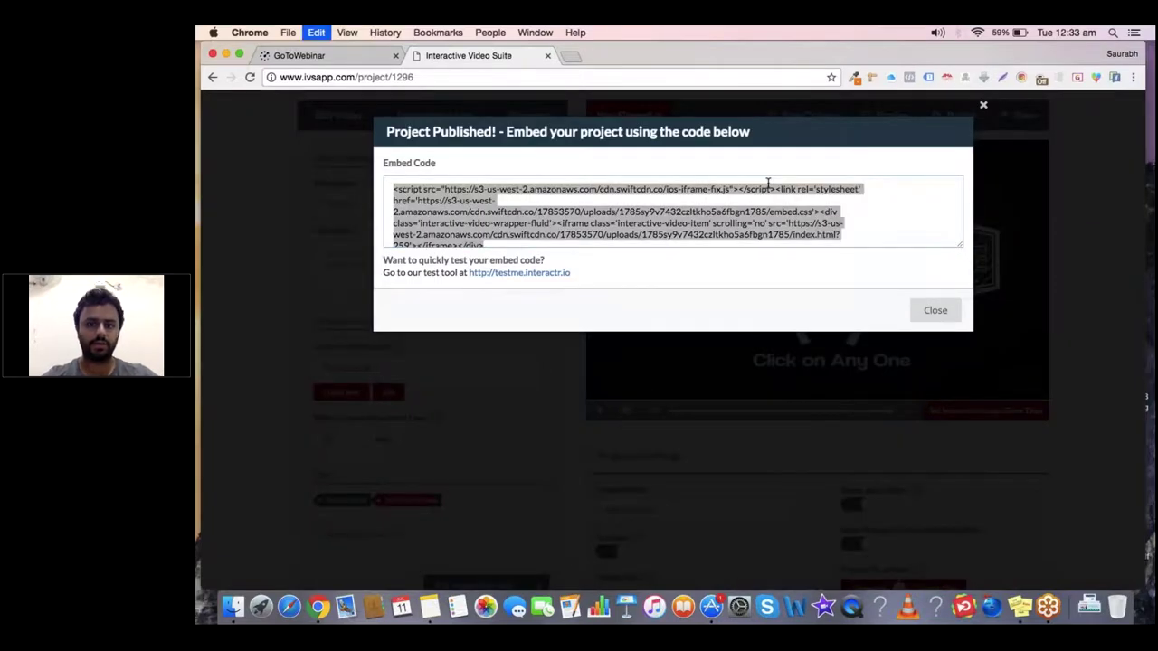
scroll(750, 206, "down", 1)
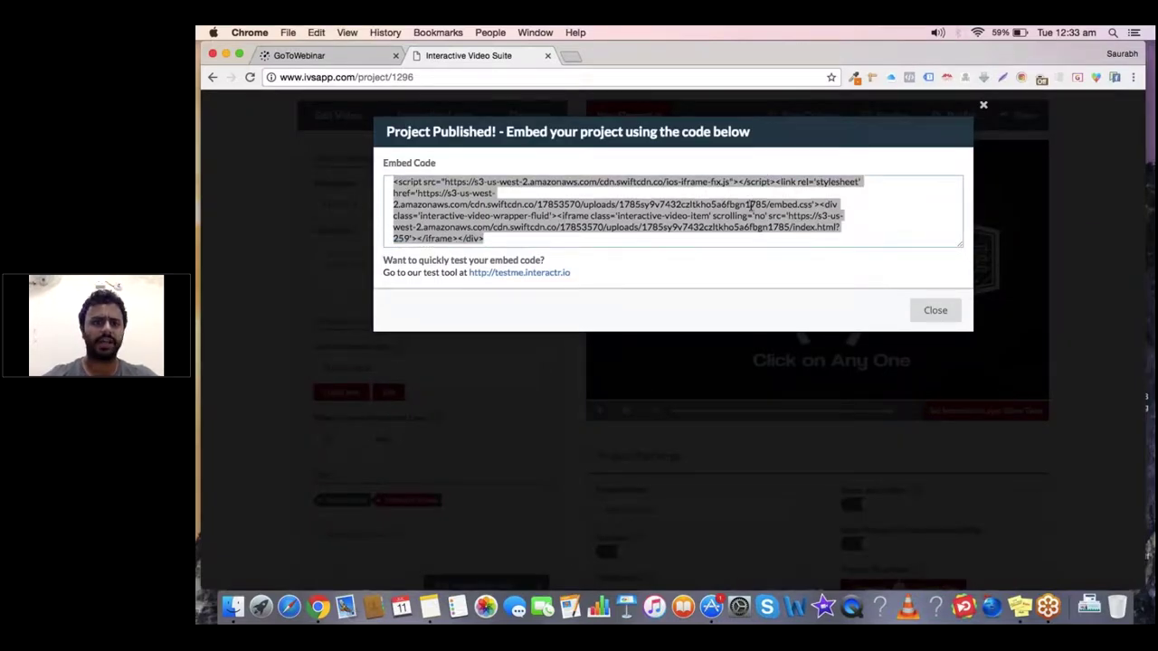
scroll(750, 207, "down", 3)
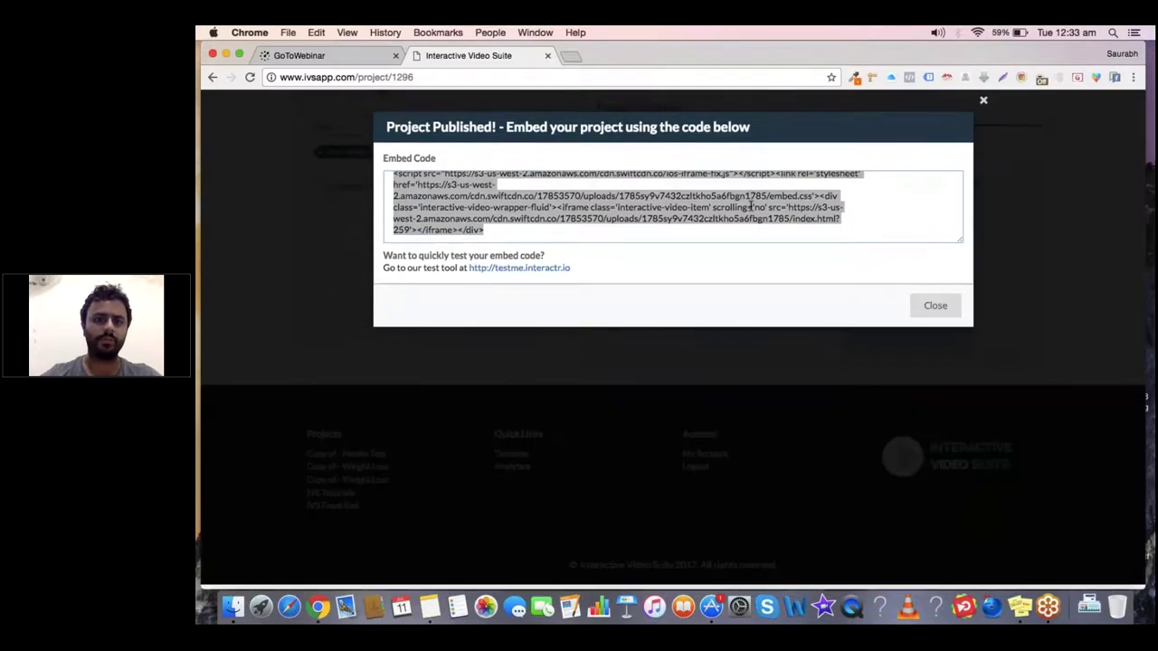
scroll(750, 206, "up", 5)
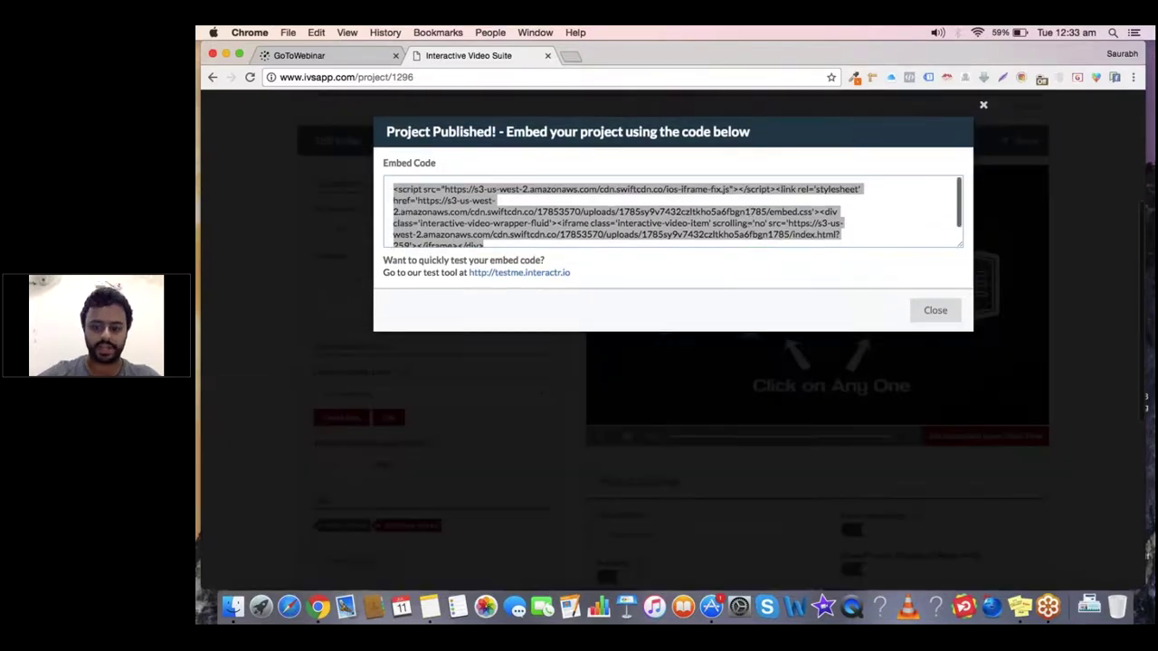
Load launchigloo.com in a new browser tab
left_click(570, 56)
type("laun")
key("Return")
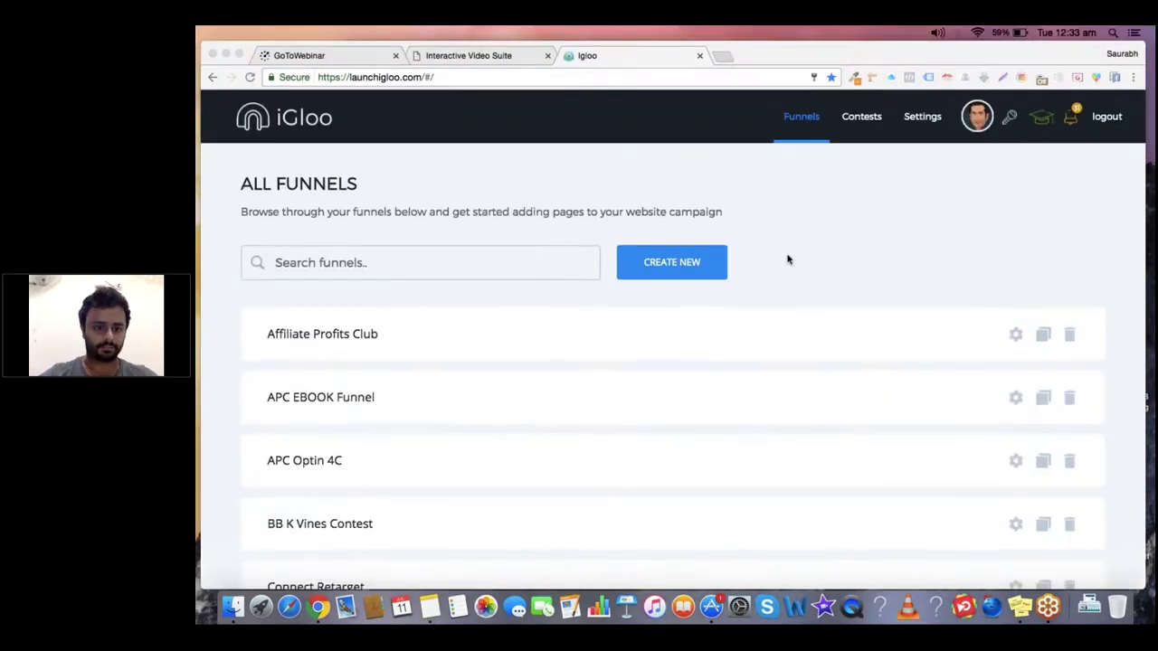
In the SB funnel, duplicate the SB D page and open it in the editor
scroll(787, 259, "down", 15)
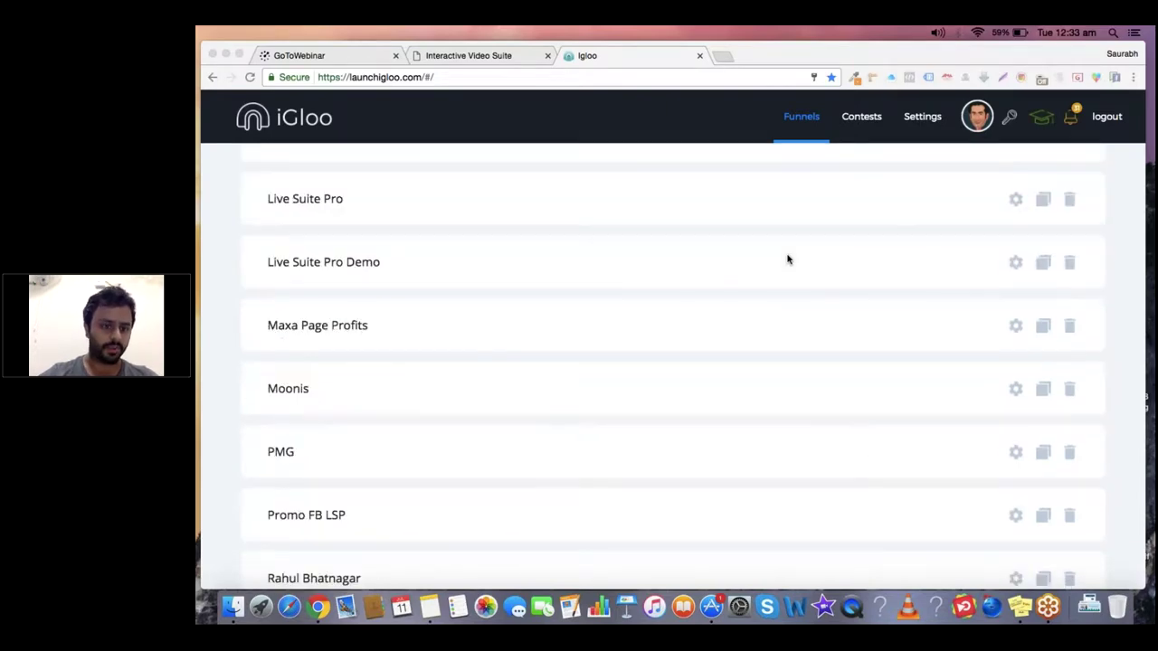
scroll(787, 260, "down", 10)
scroll(522, 287, "up", 5)
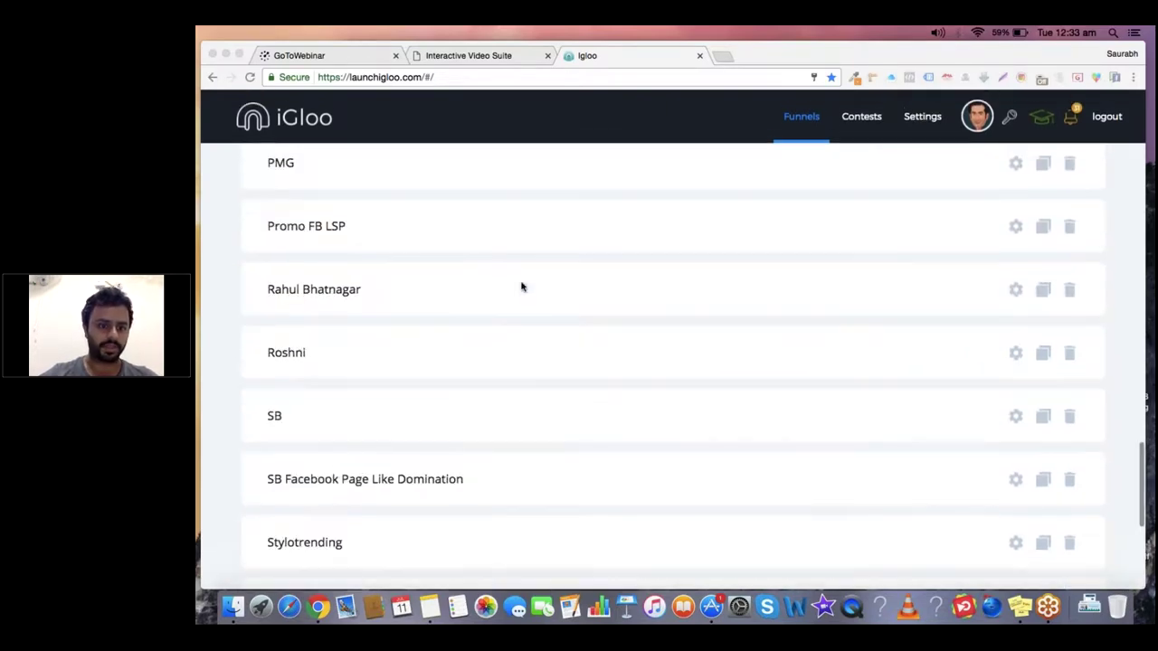
left_click(274, 418)
left_click(275, 418)
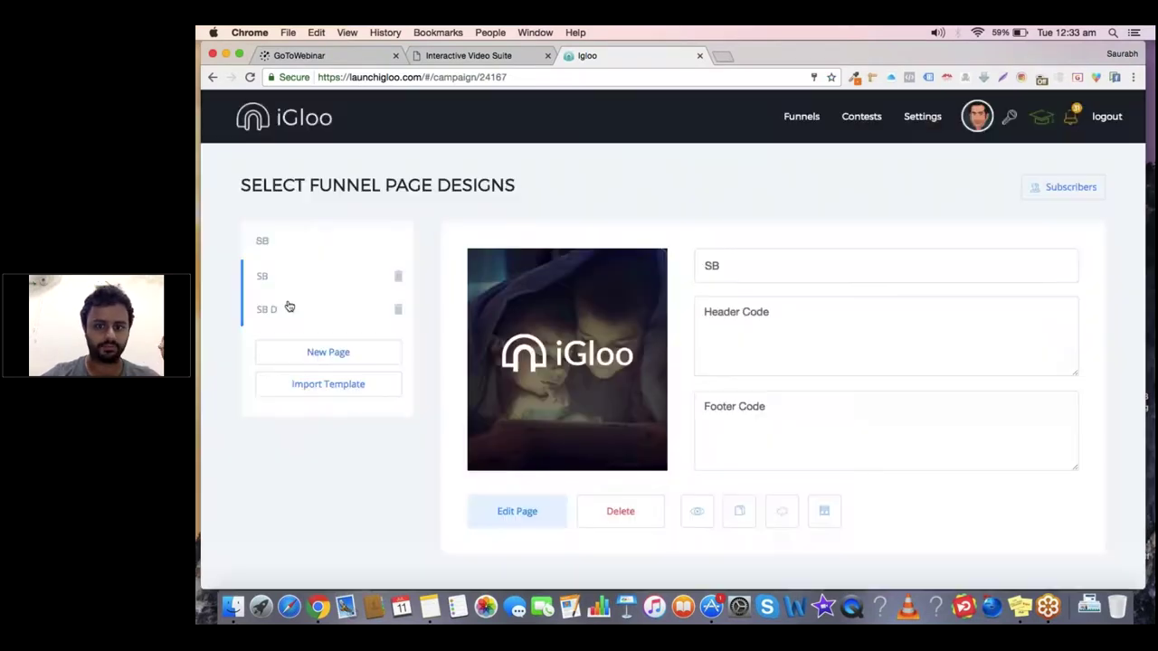
left_click(321, 315)
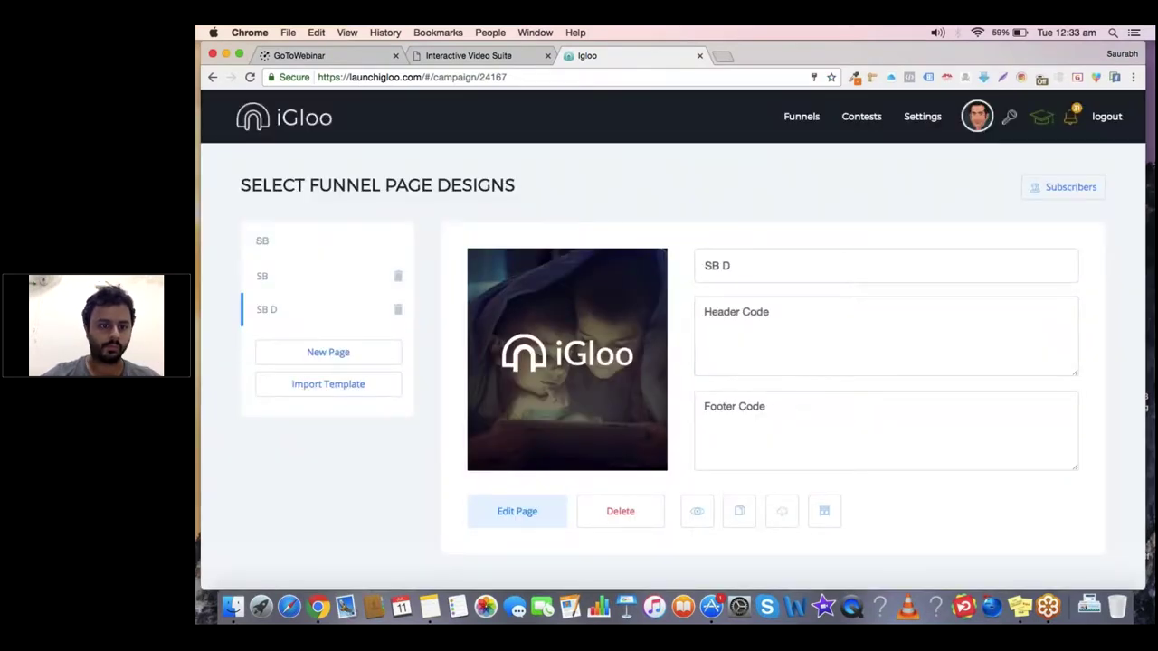
left_click(742, 515)
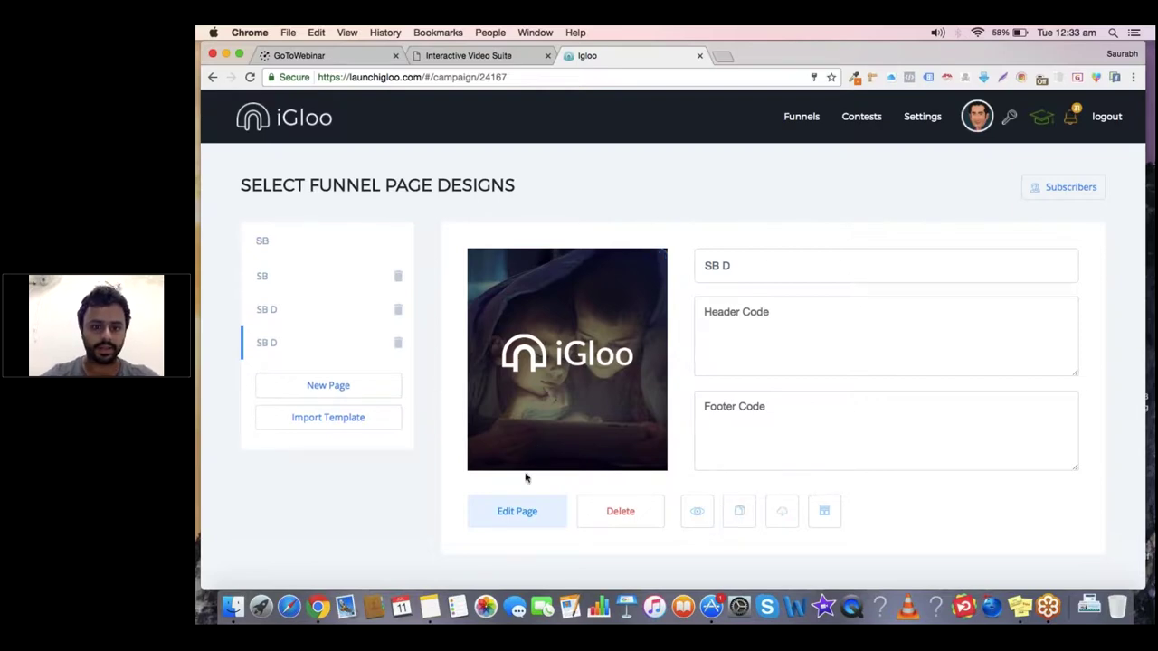
left_click(523, 516)
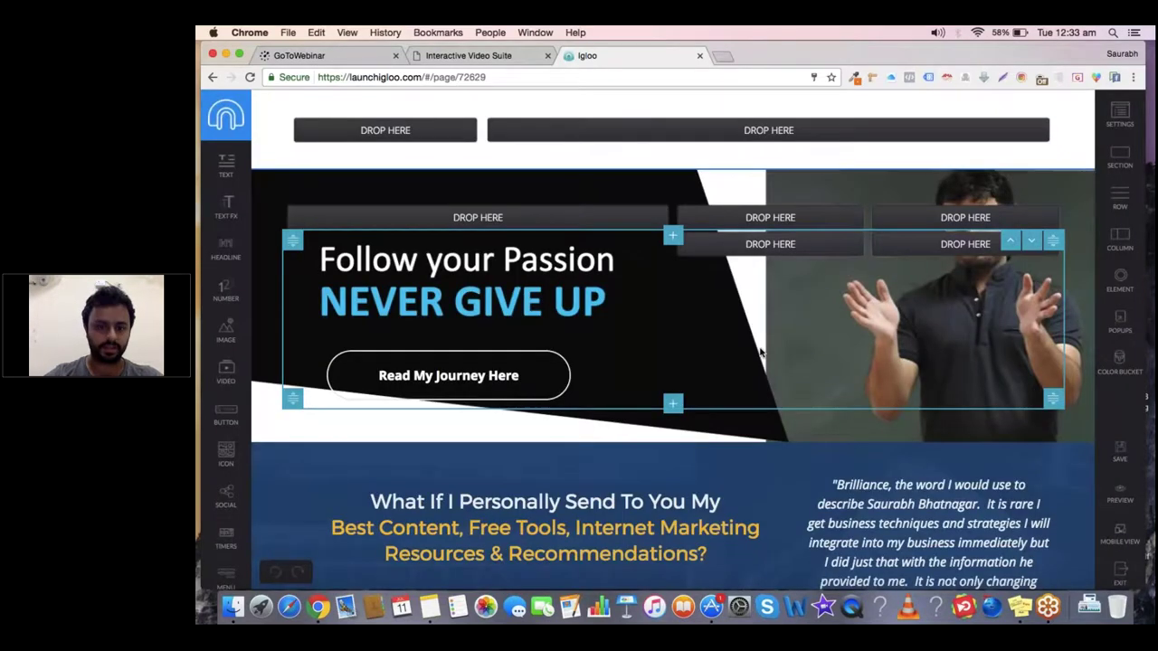
Drop a Custom element below the three product columns, paste the IVS Front End embed code, and save
scroll(761, 352, "down", 1)
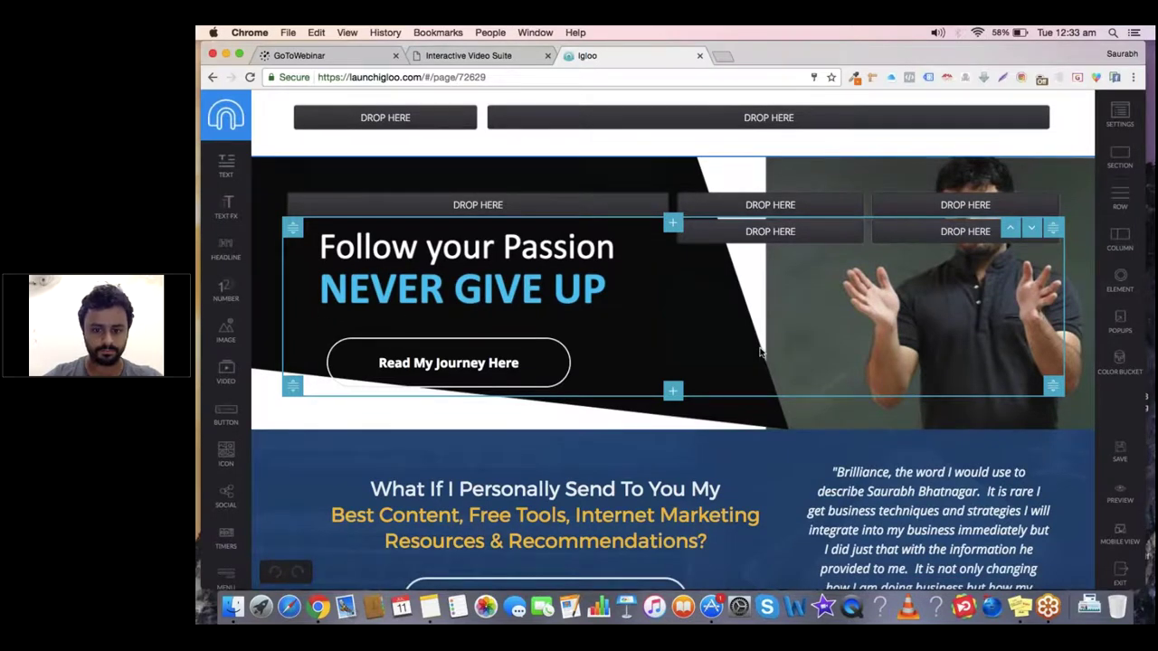
scroll(761, 352, "down", 15)
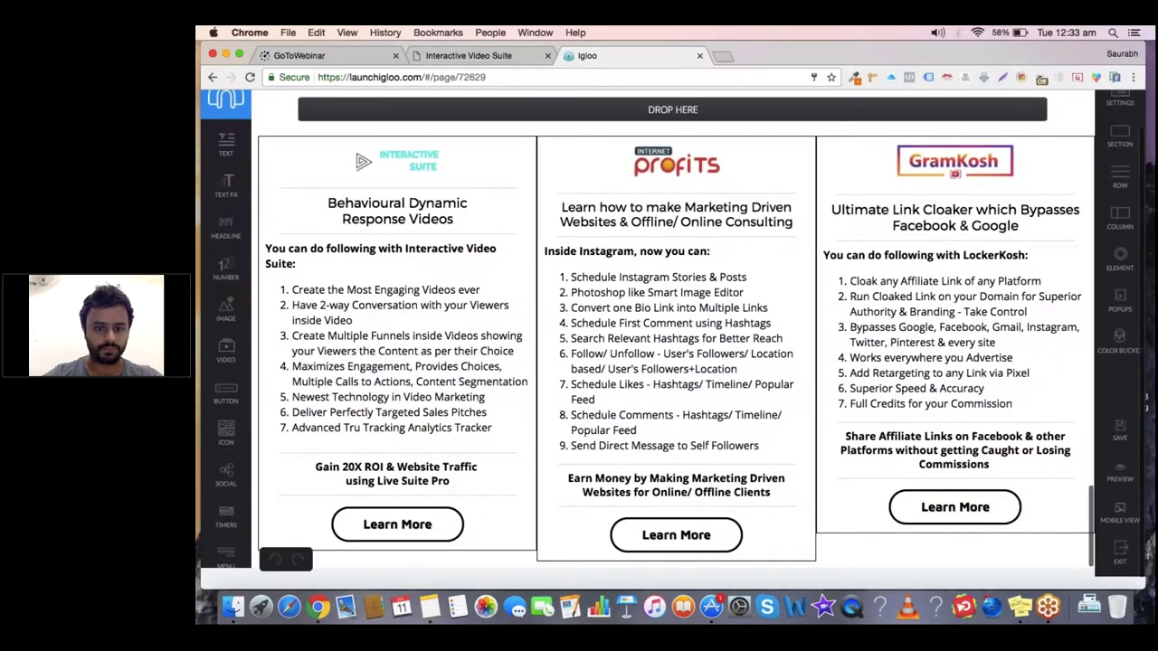
scroll(674, 340, "up", 1)
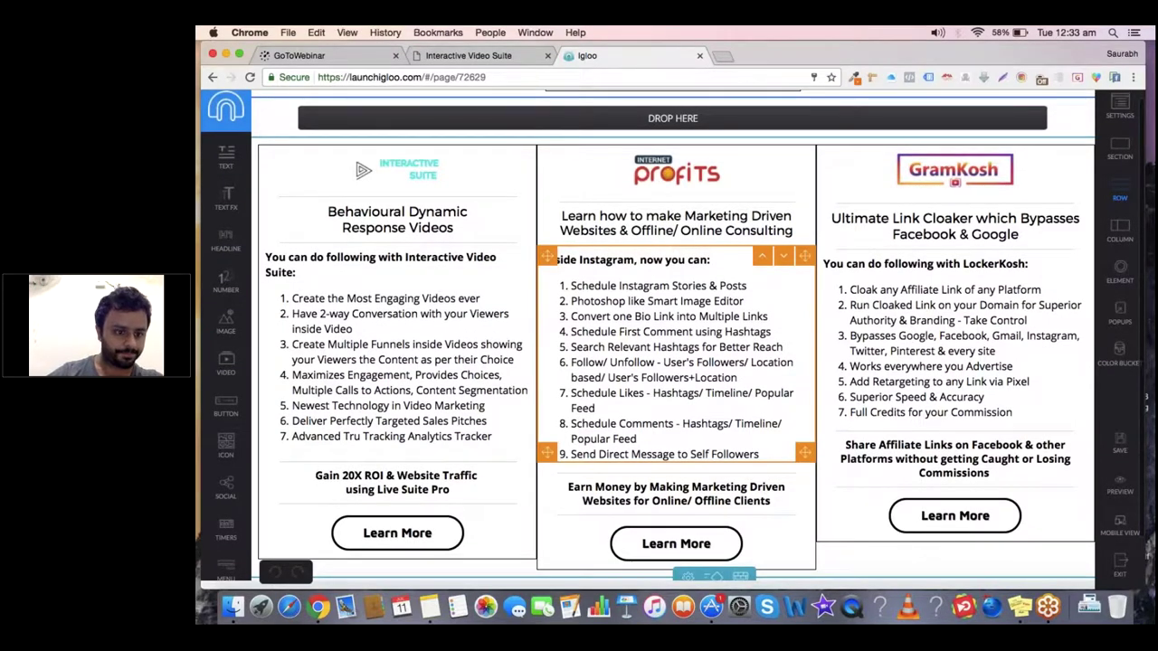
scroll(394, 324, "down", 3)
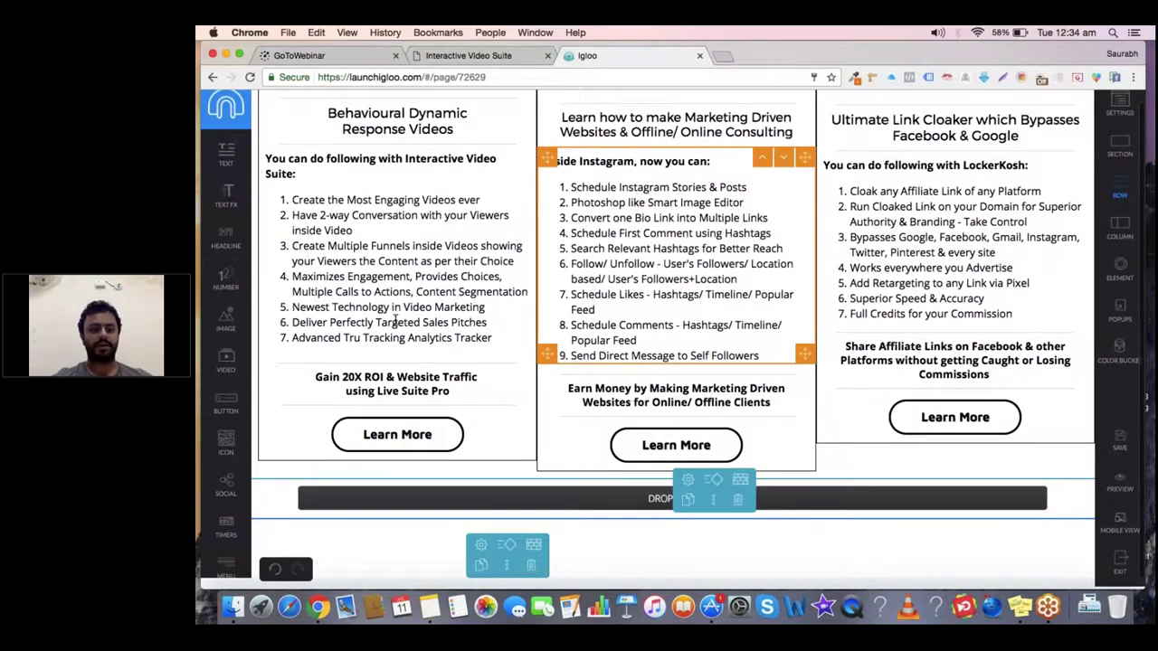
scroll(226, 434, "down", 4)
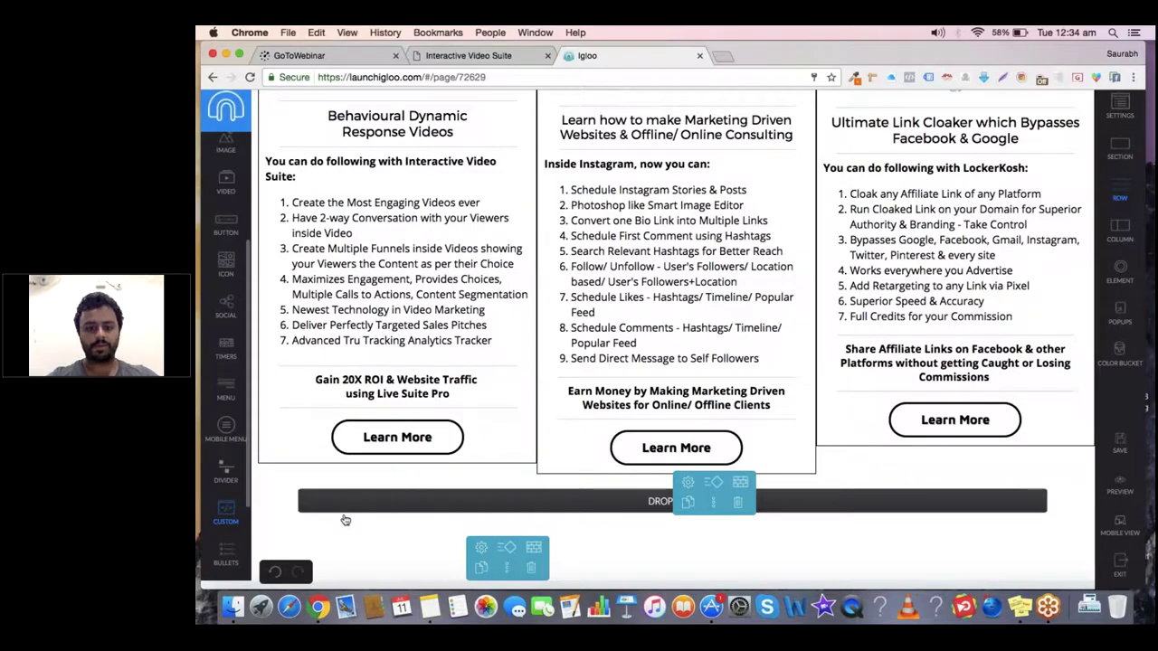
left_click_drag(345, 520, 346, 511)
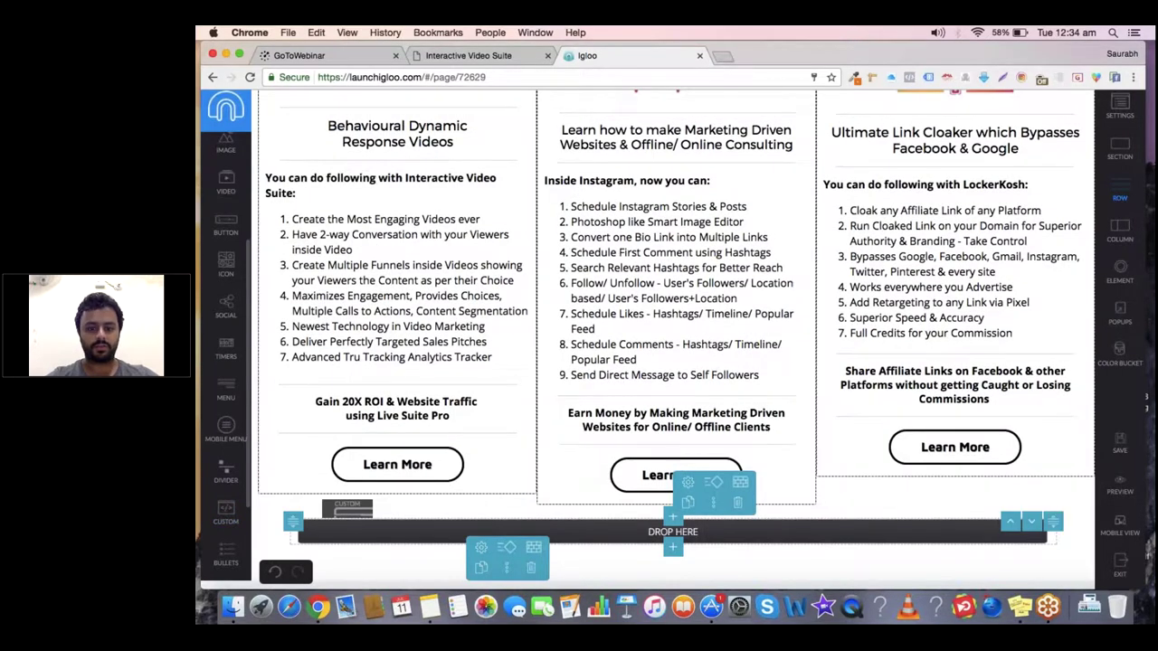
left_click_drag(347, 511, 627, 513)
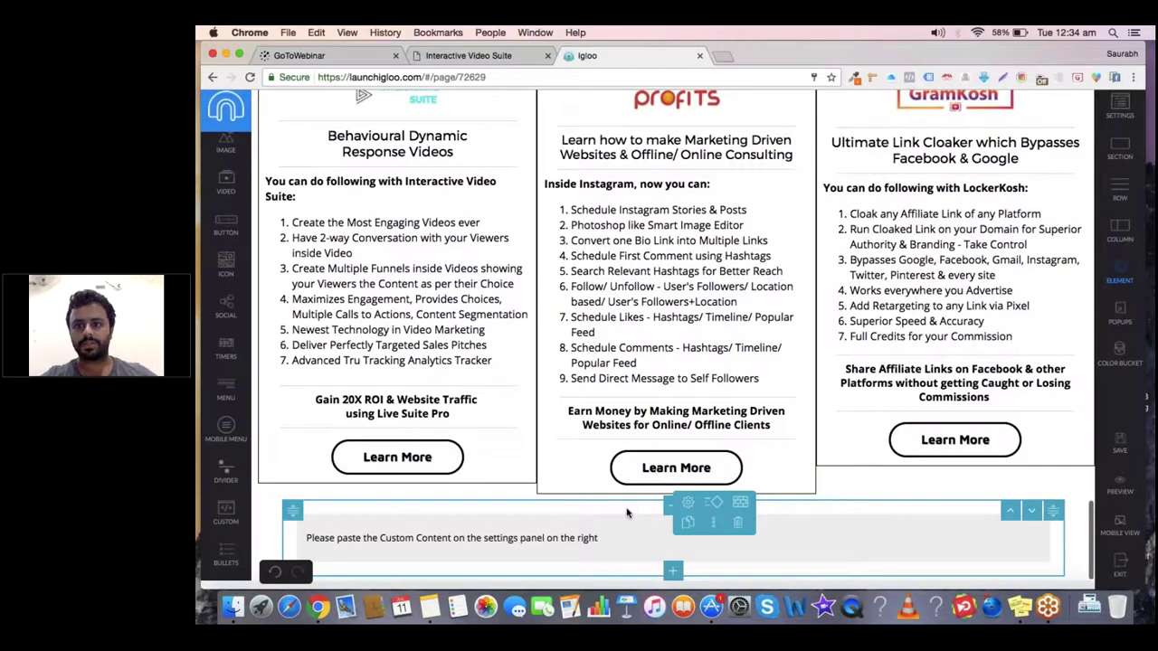
left_click(627, 513)
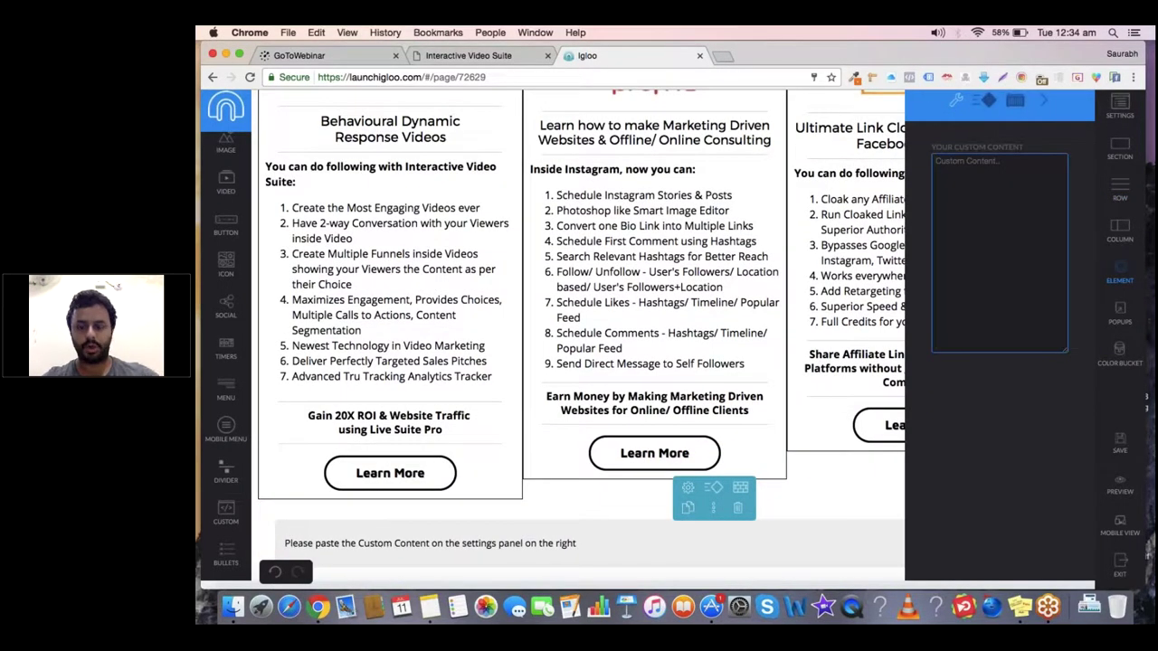
key("super+v")
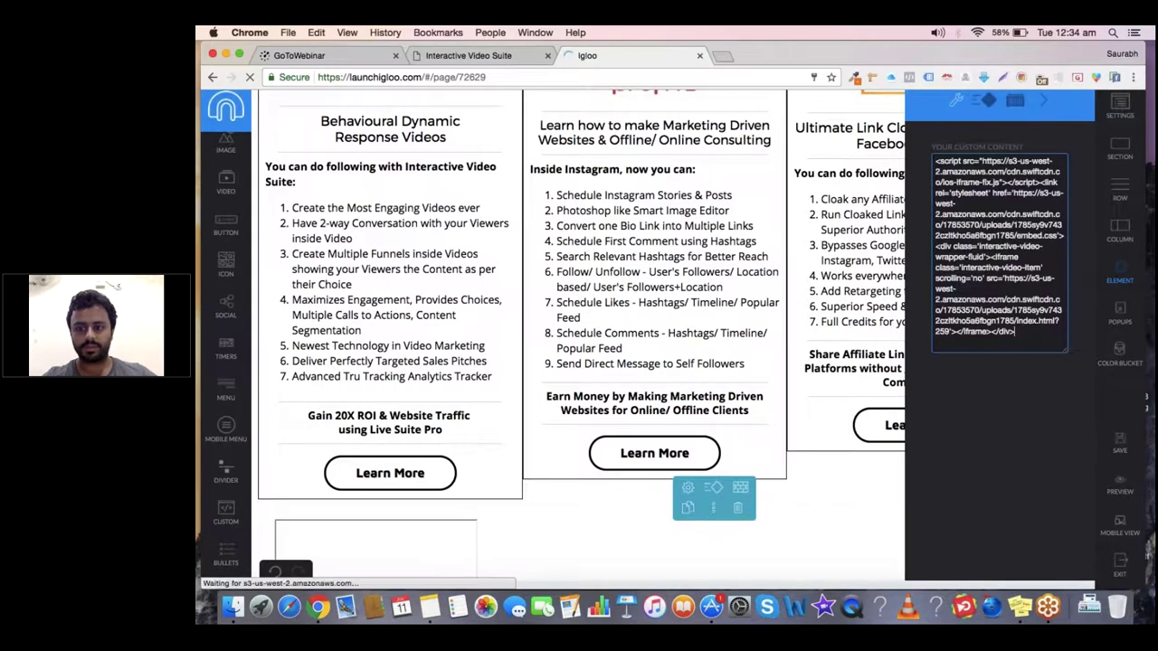
left_click(1120, 444)
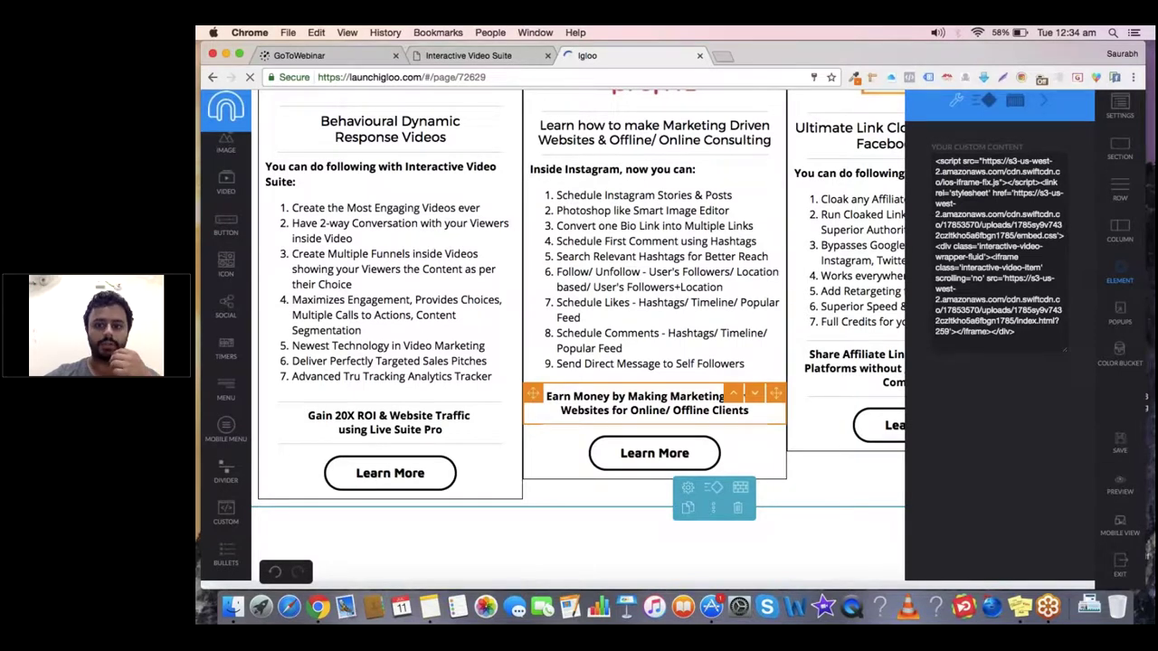
scroll(827, 286, "down", 8)
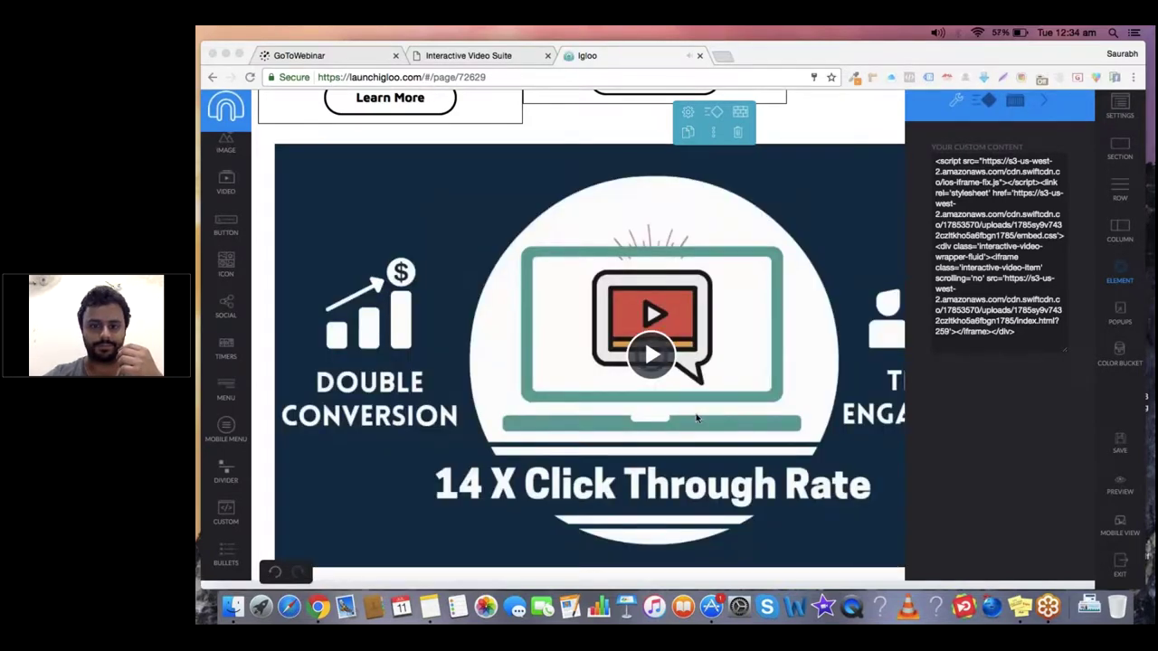
Play the embedded video, then open and close the live page preview
left_click(652, 358)
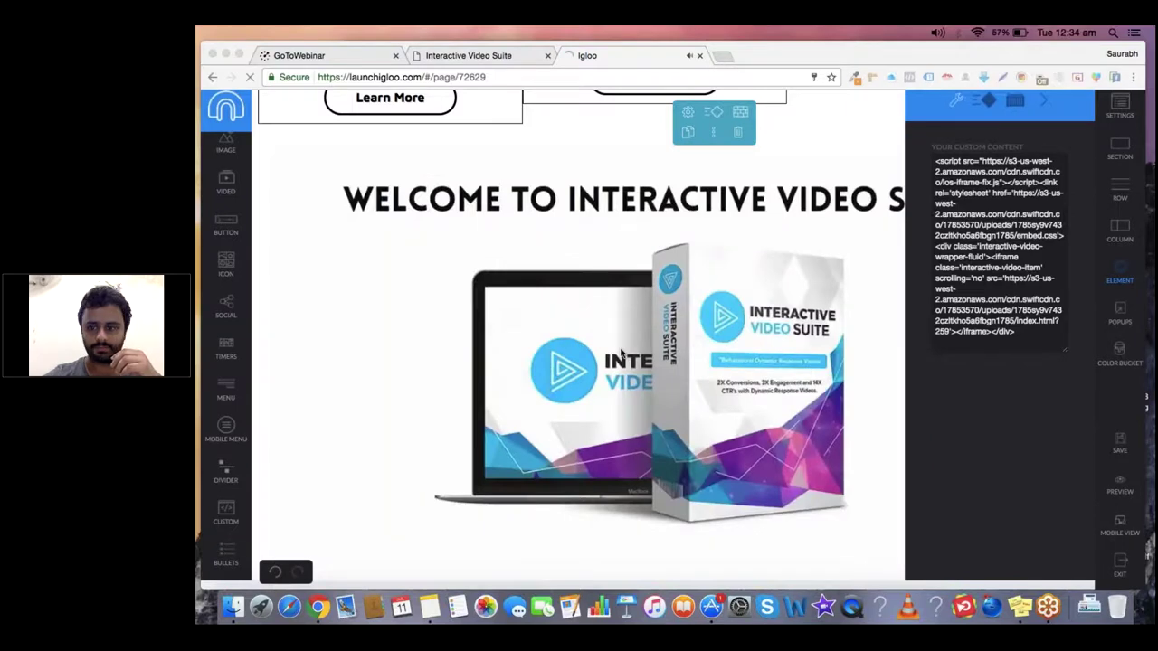
left_click(668, 365)
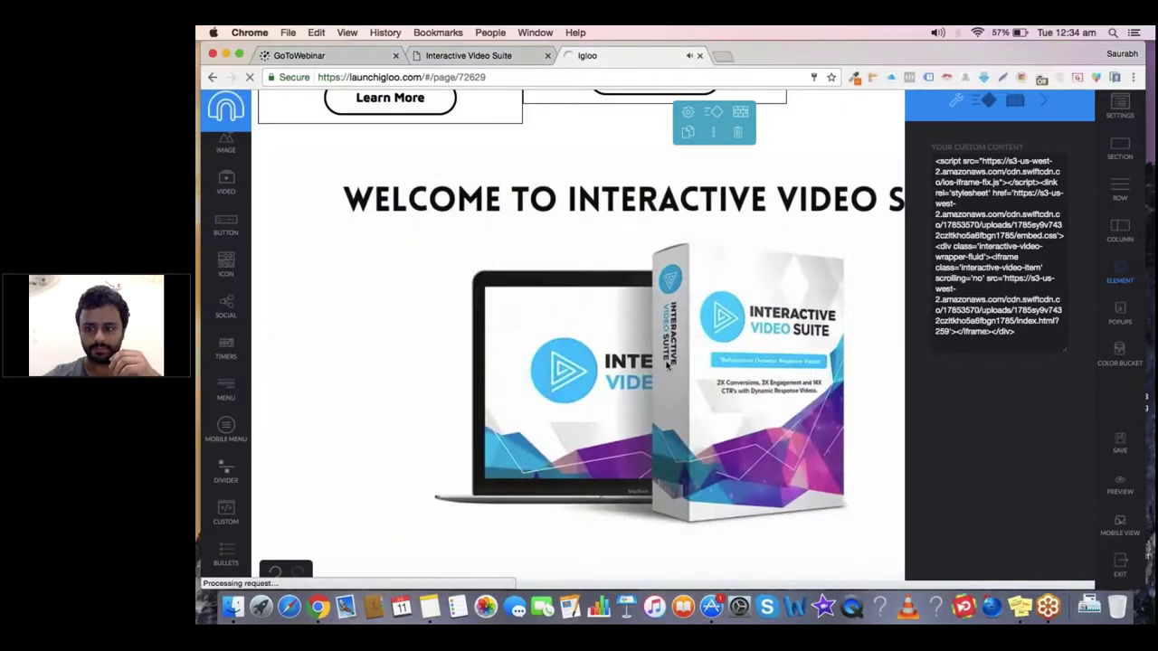
left_click(1120, 484)
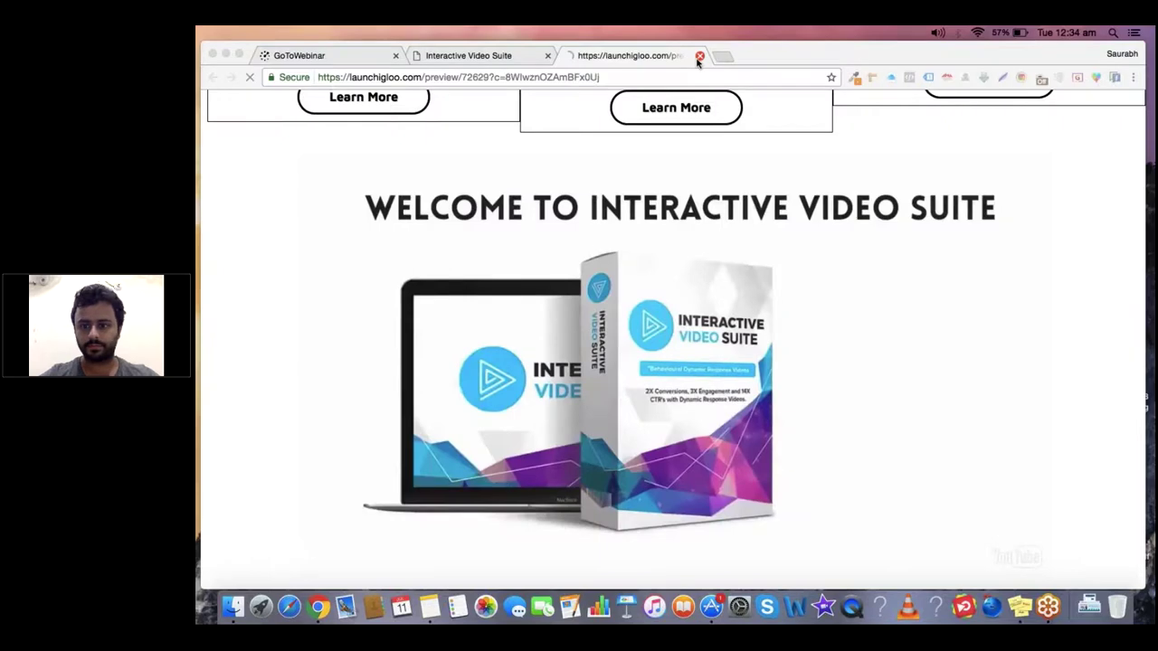
left_click(699, 56)
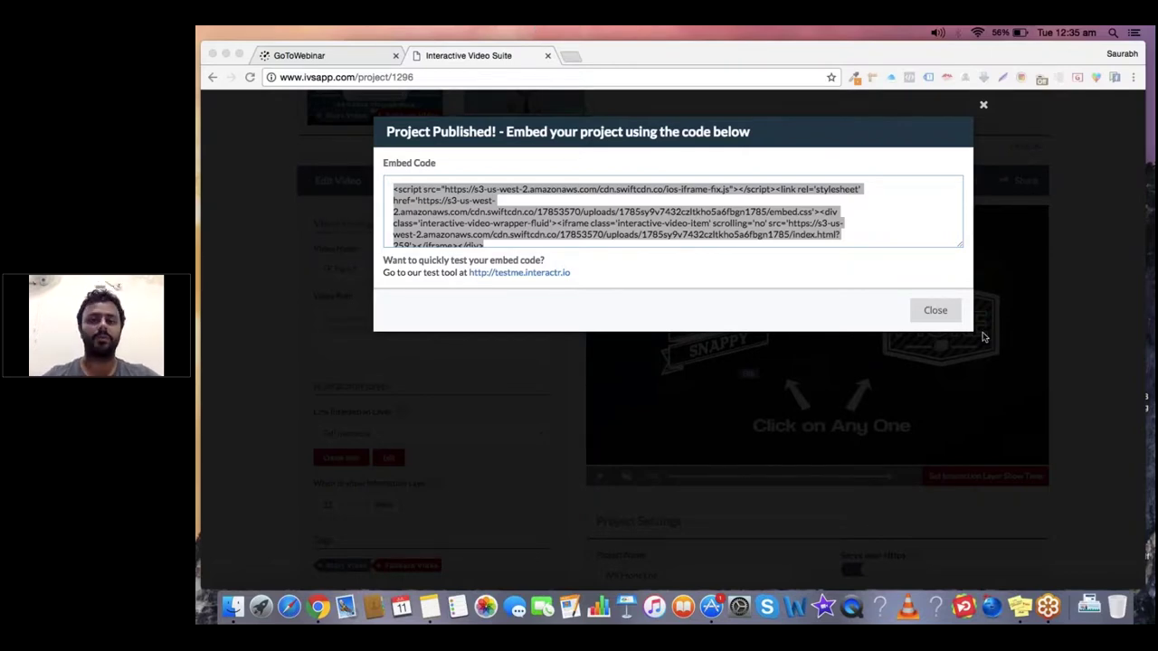
left_click(570, 57)
Load the site's /wp-admin address in a new tab and log in with the saved credentials
left_click(570, 57)
type("saurabhbhatnagar.com")
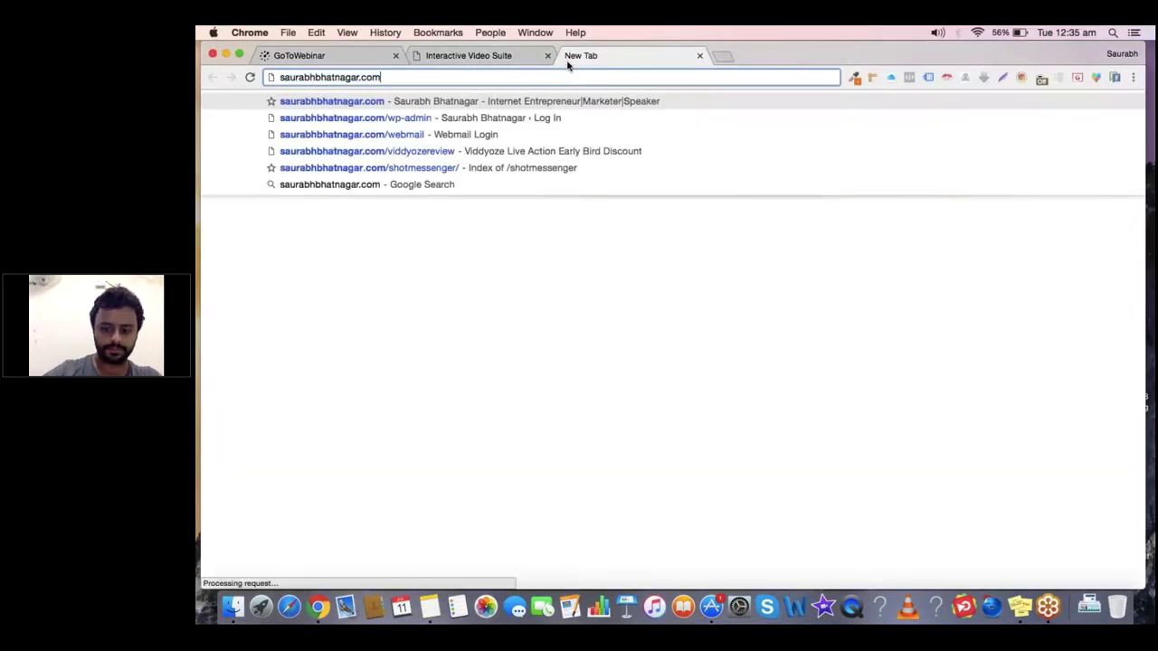
type("/wp-admin")
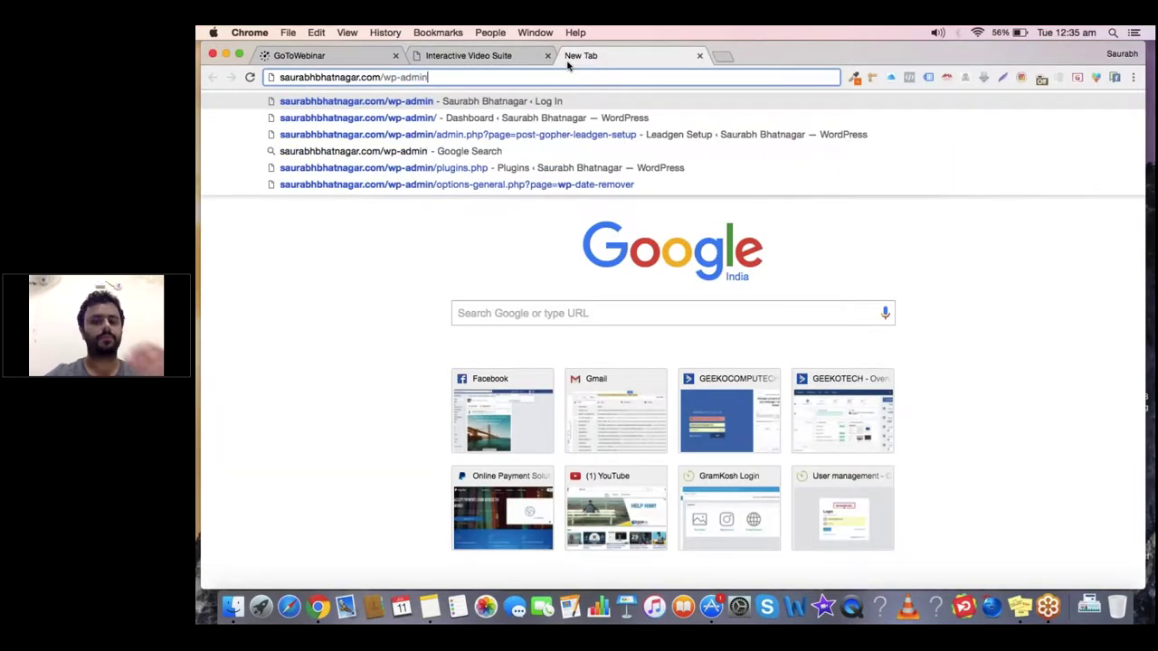
key("Return")
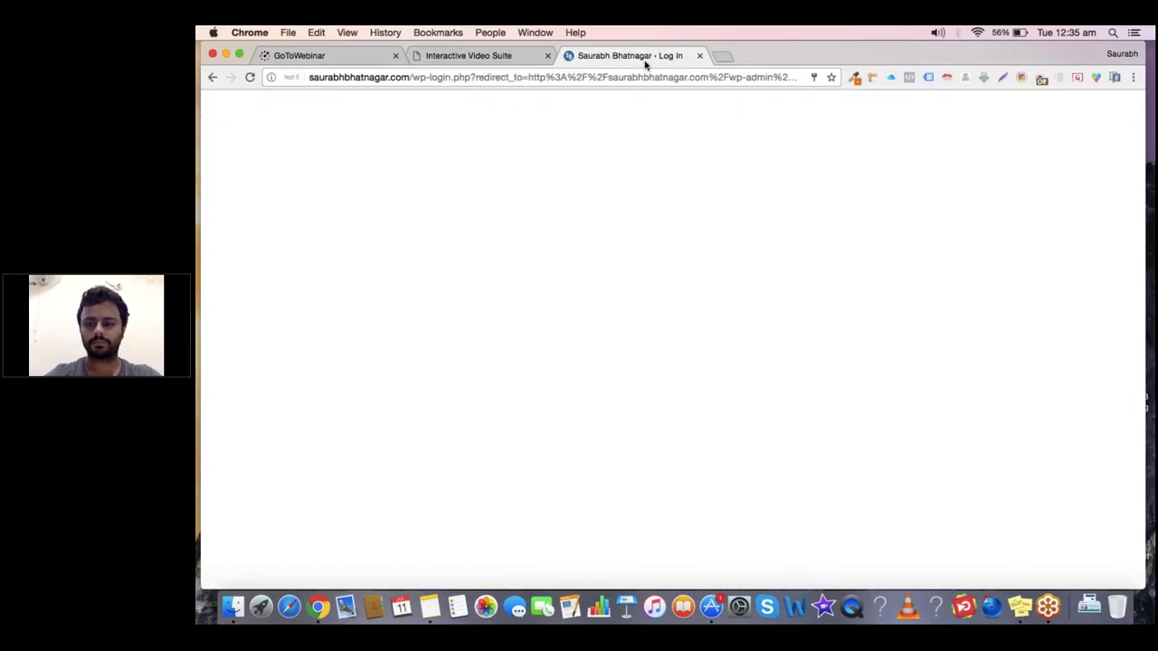
key("Return")
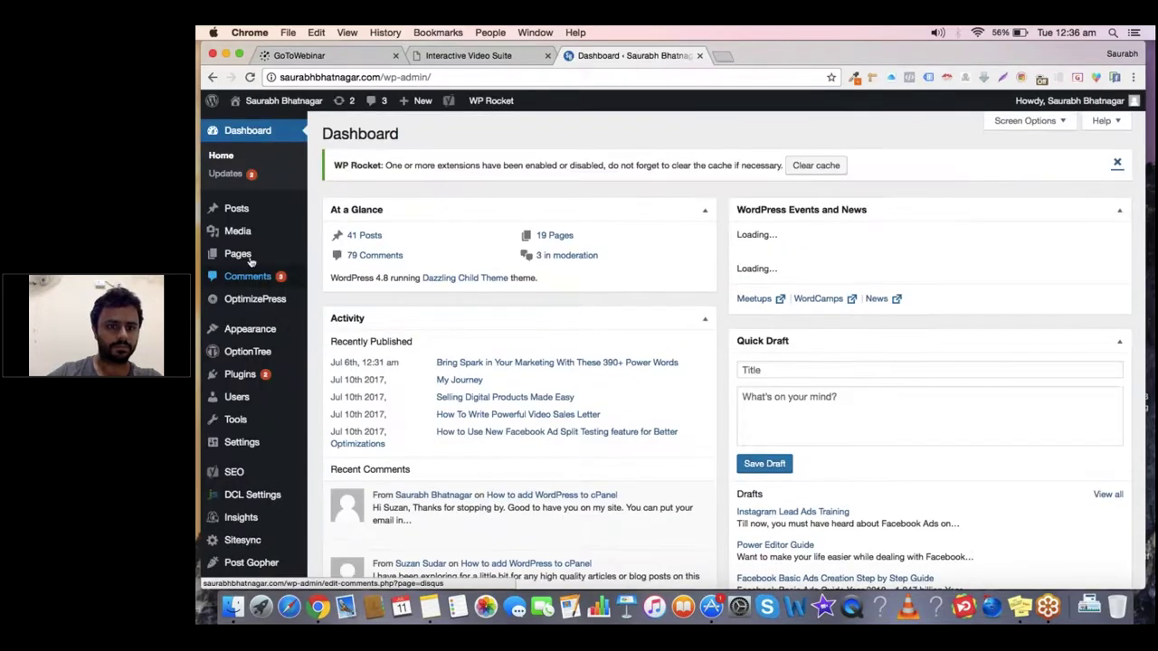
Start a new WordPress post and paste the video embed code into its HTML body
left_click(334, 227)
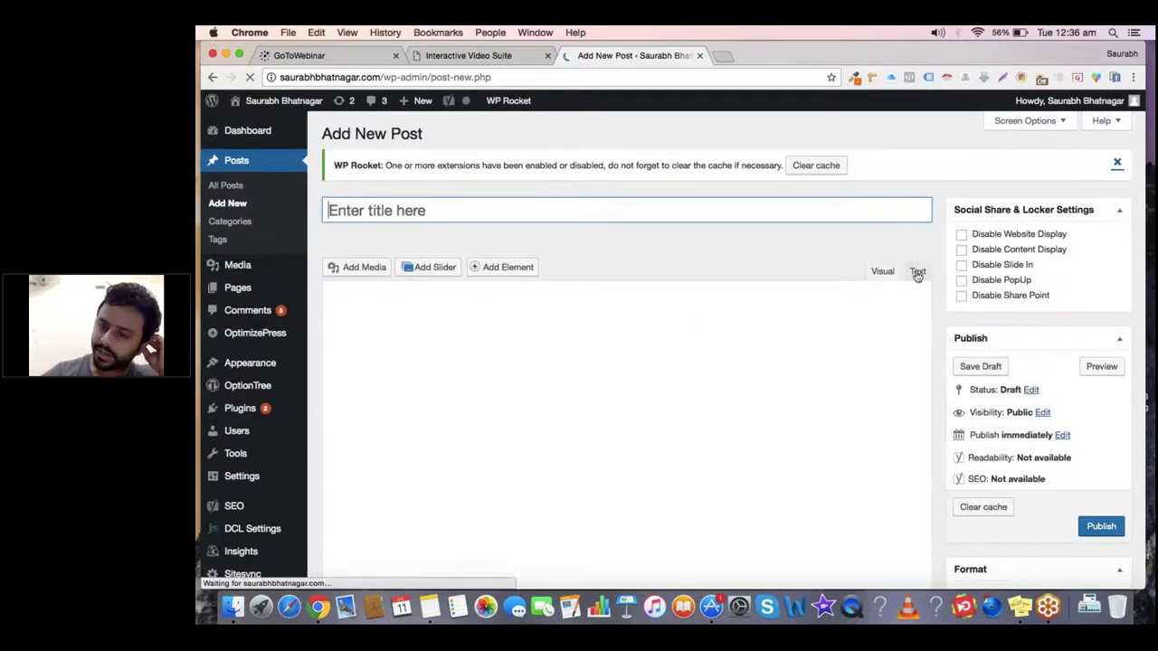
left_click(882, 273)
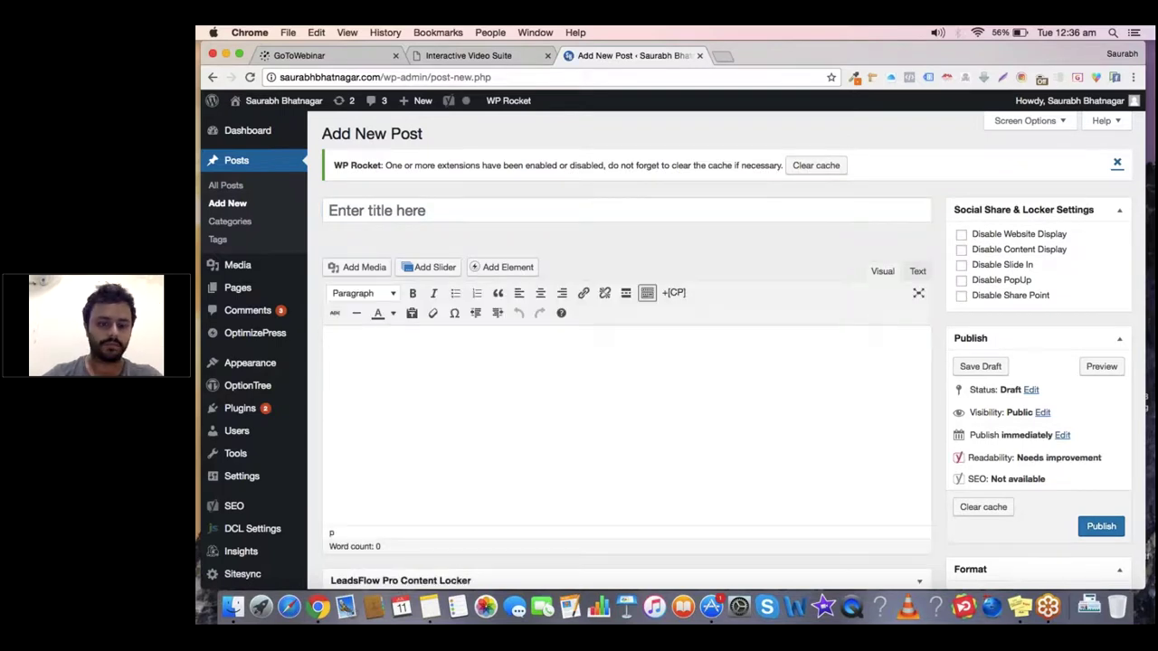
type("test")
key("BackSpace")
key("BackSpace")
key("BackSpace")
key("BackSpace")
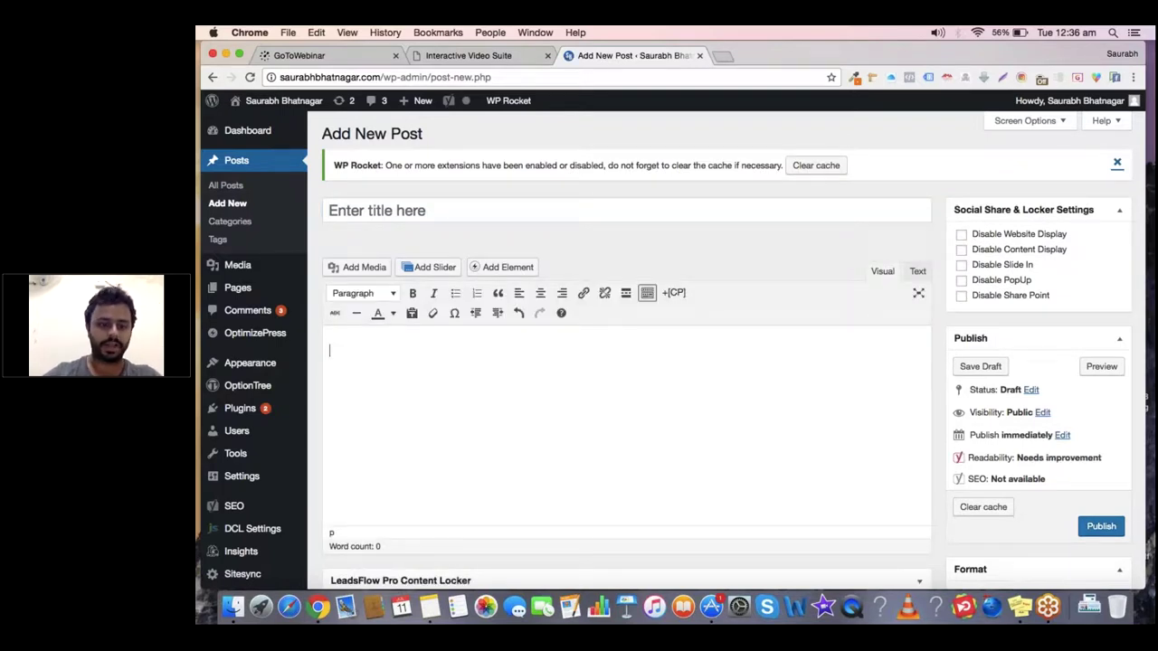
left_click(918, 270)
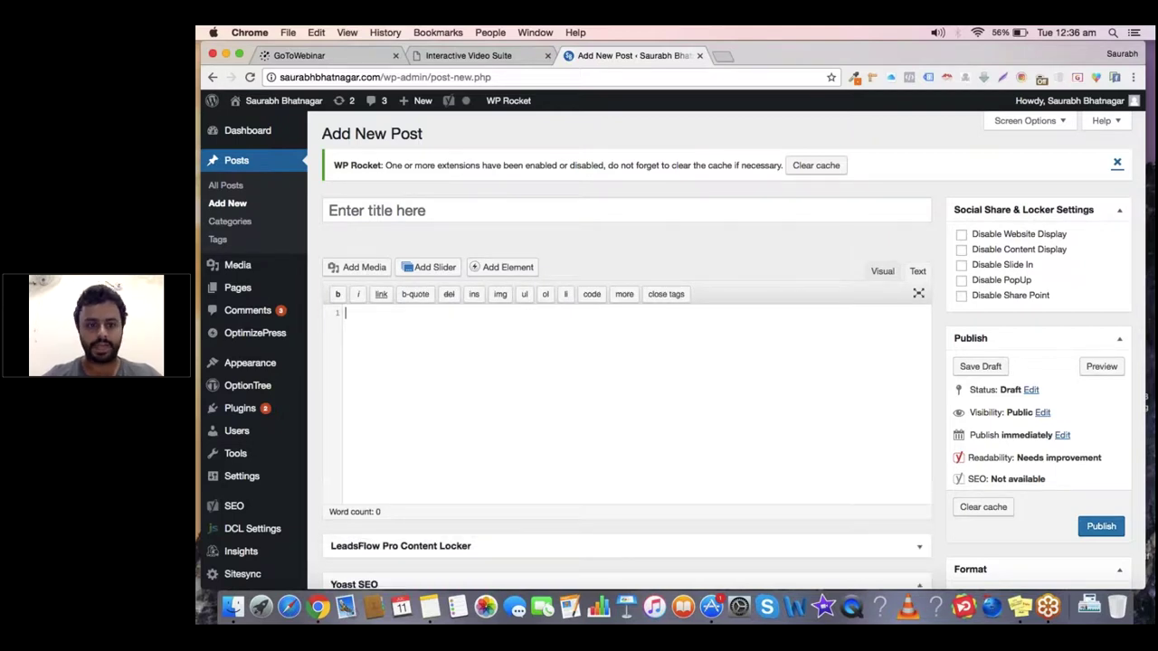
type("<script src=\"https://s3-us-west-2.amazonaws.com/cdn.swiftcdn.co/ios-iframe-fix.js\"></script><link rel='stylesheet' href='https://s3-us-west-2.amazonaws.com/cdn.swiftcdn.co/17853570/uploads/1785sy9v7432czltkho5a6fbgn1785/embed.css'><div class='interactive-video-wrapper-fluid'><iframe class='interactive-video-item' scrolling='no' src='https://s3-us-west-2.amazonaws.com/cdn.swiftcdn.co/17853570/uploads/1785sy9v7432czltkho5a6fbgn1785/index.html?259'></iframe></div>")
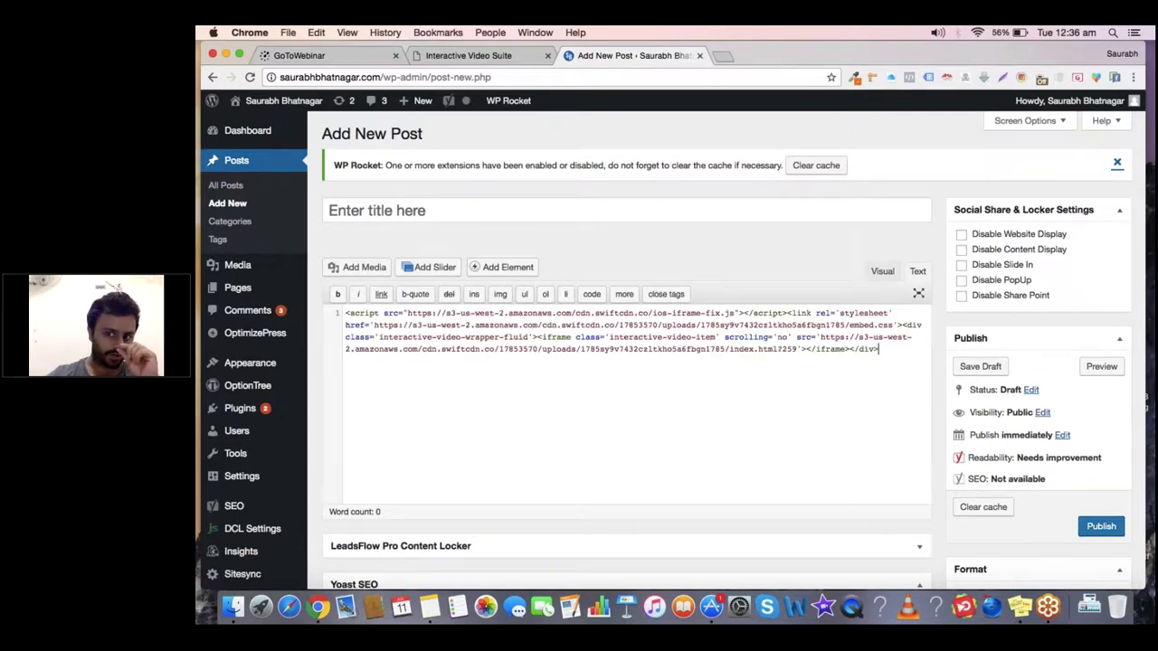
left_click(880, 272)
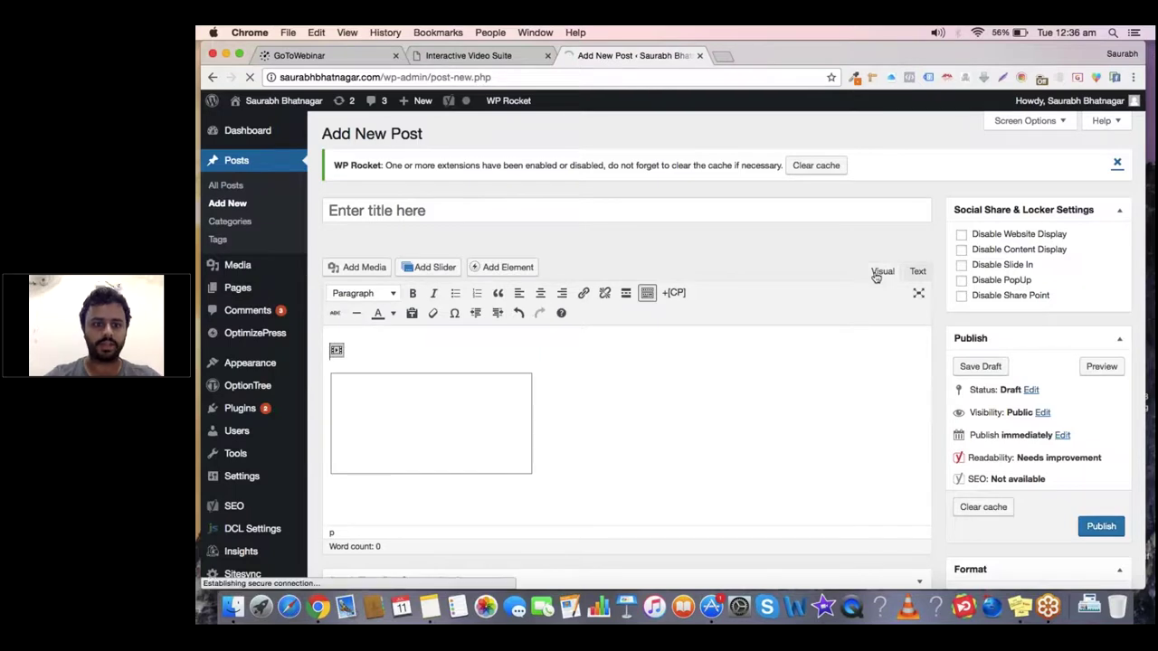
Title the post 'IVS Video'
left_click(551, 214)
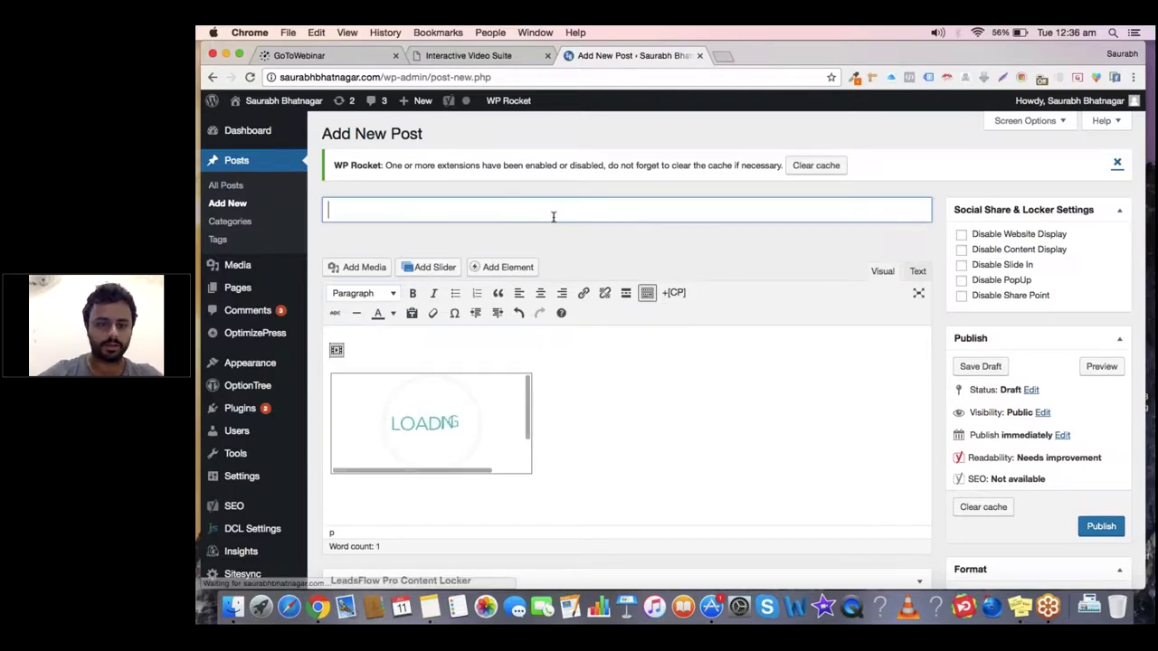
type("IVS")
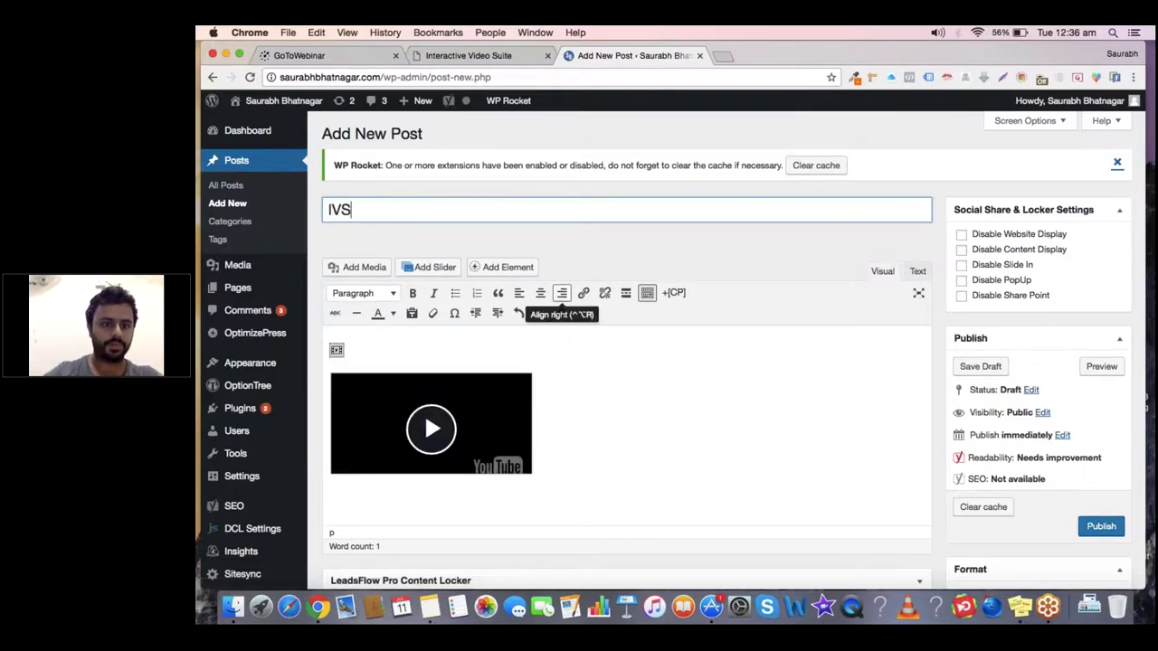
type(" Vi")
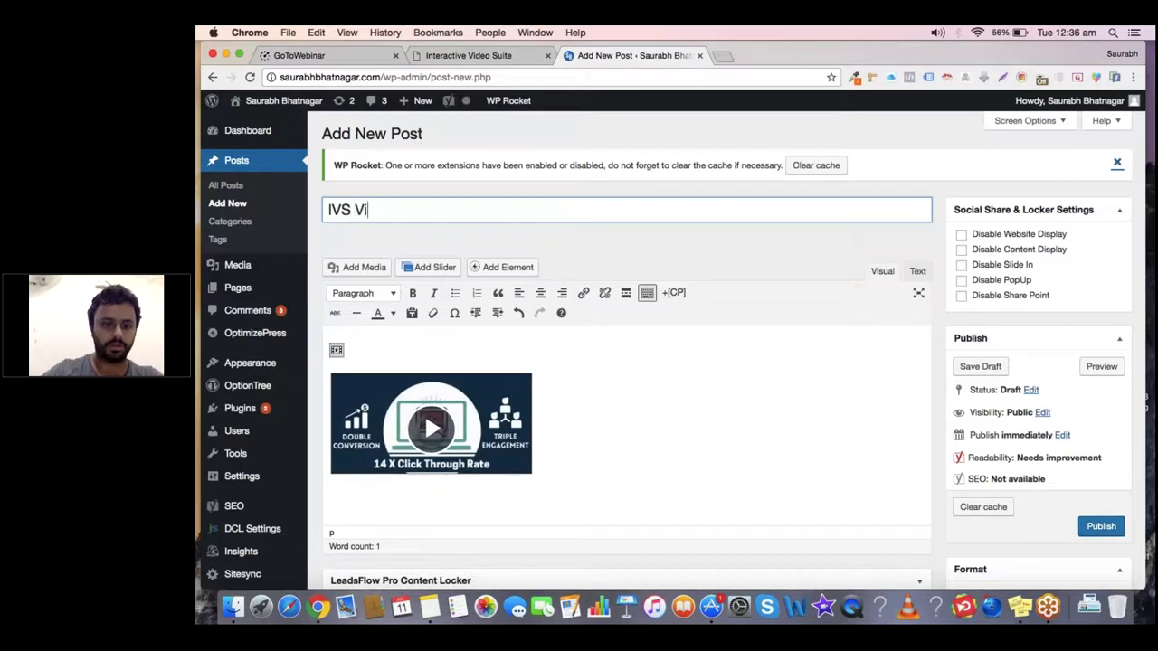
key("Tab")
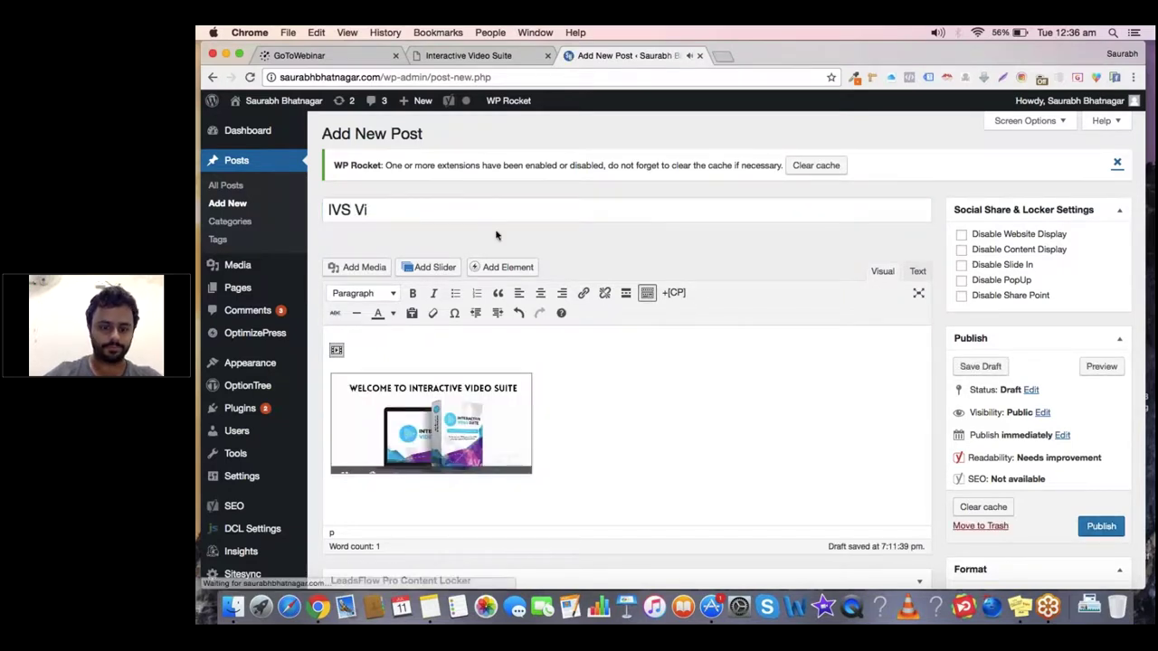
type("deo")
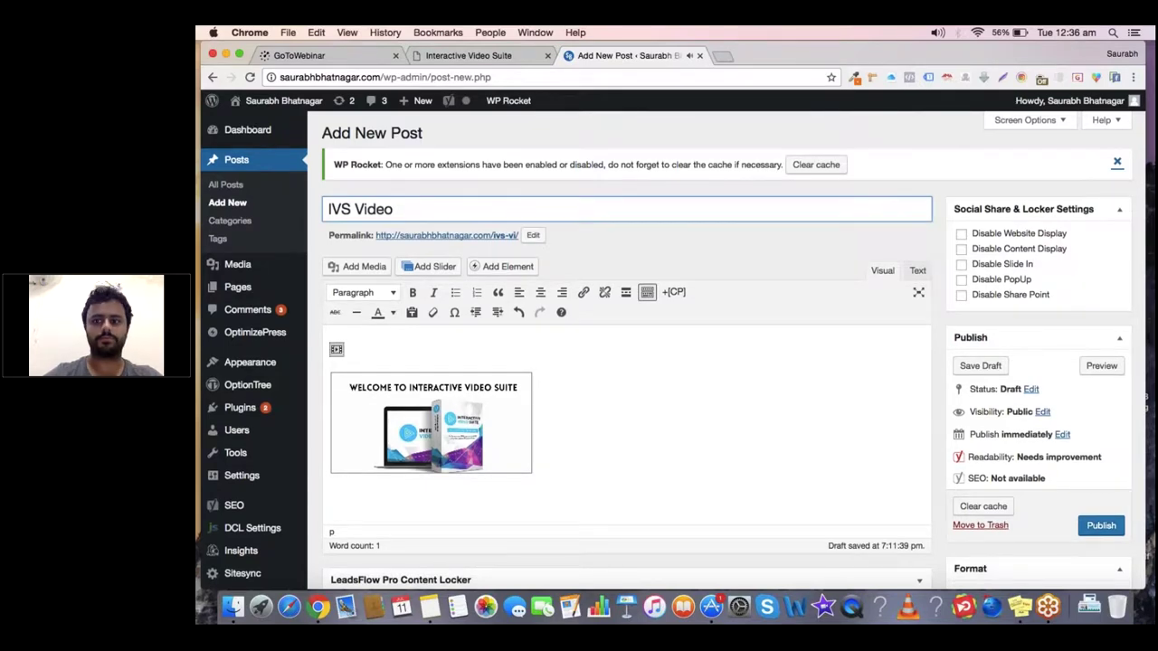
Open the published IVS Video post from its permalink, then return to Interactive Video Suite
scroll(625, 362, "down", 5)
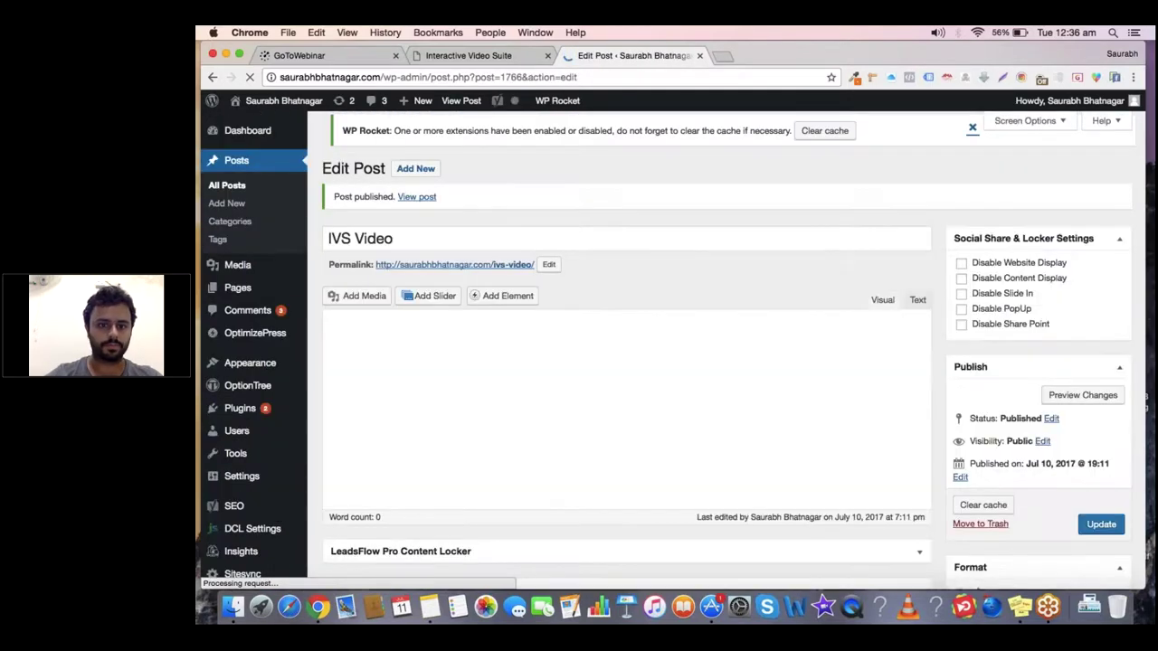
right_click(506, 263)
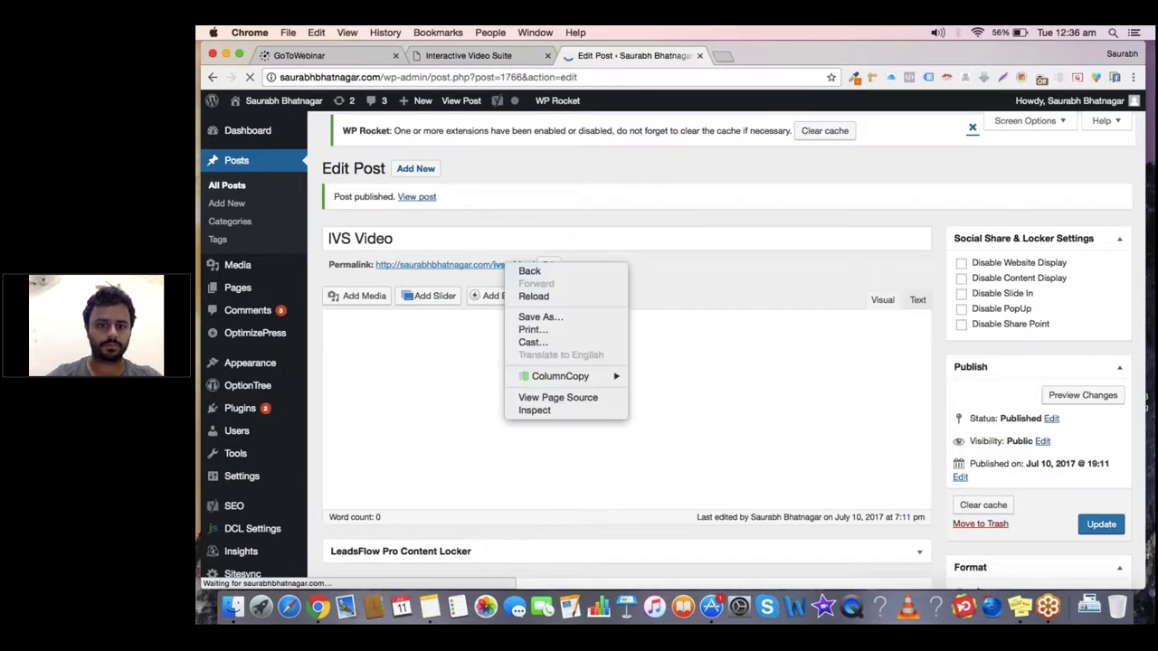
key("Escape")
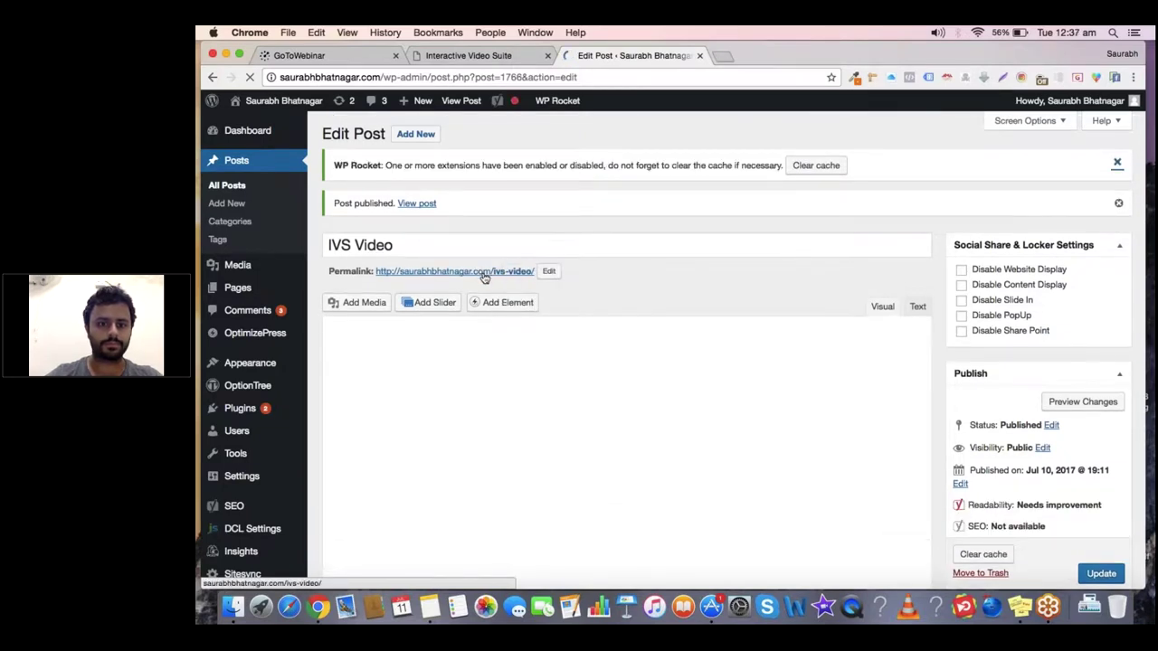
triple_click(485, 278)
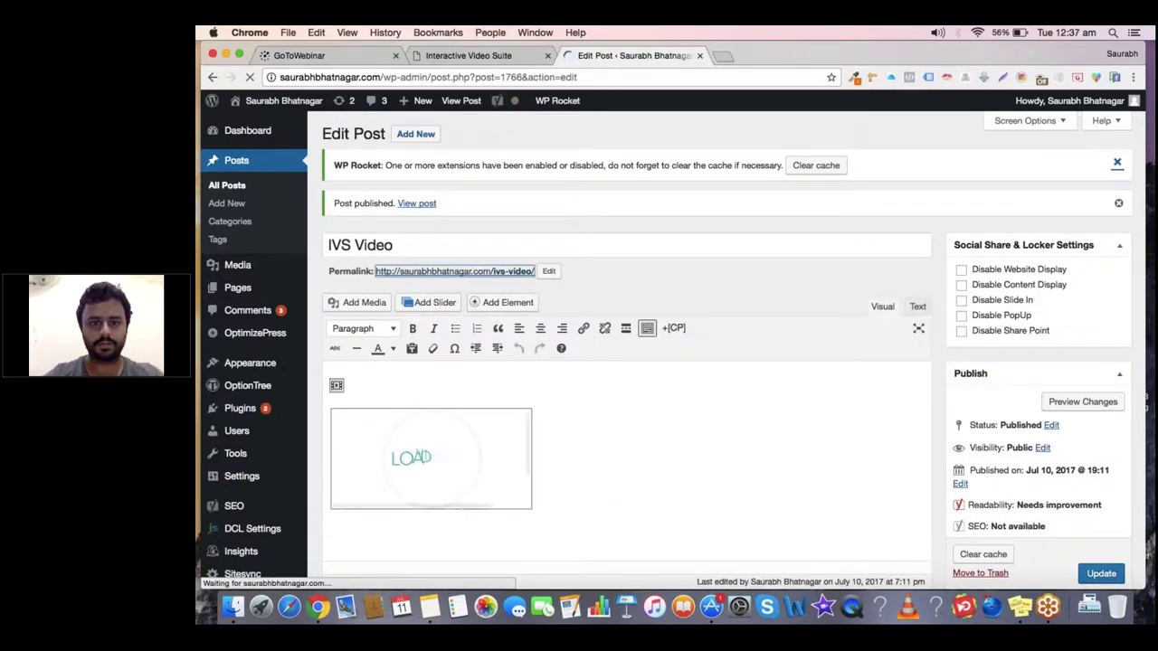
left_click(461, 55)
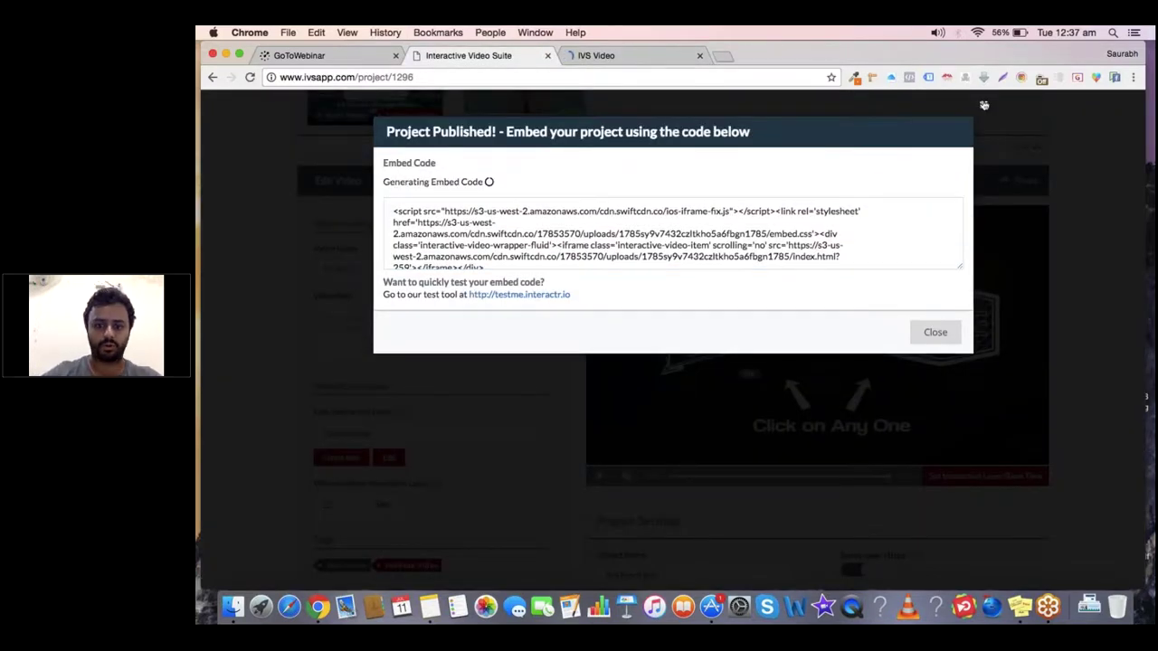
Close the Project Published embed dialog and review the IVS Front End editor and Project Settings
left_click(984, 105)
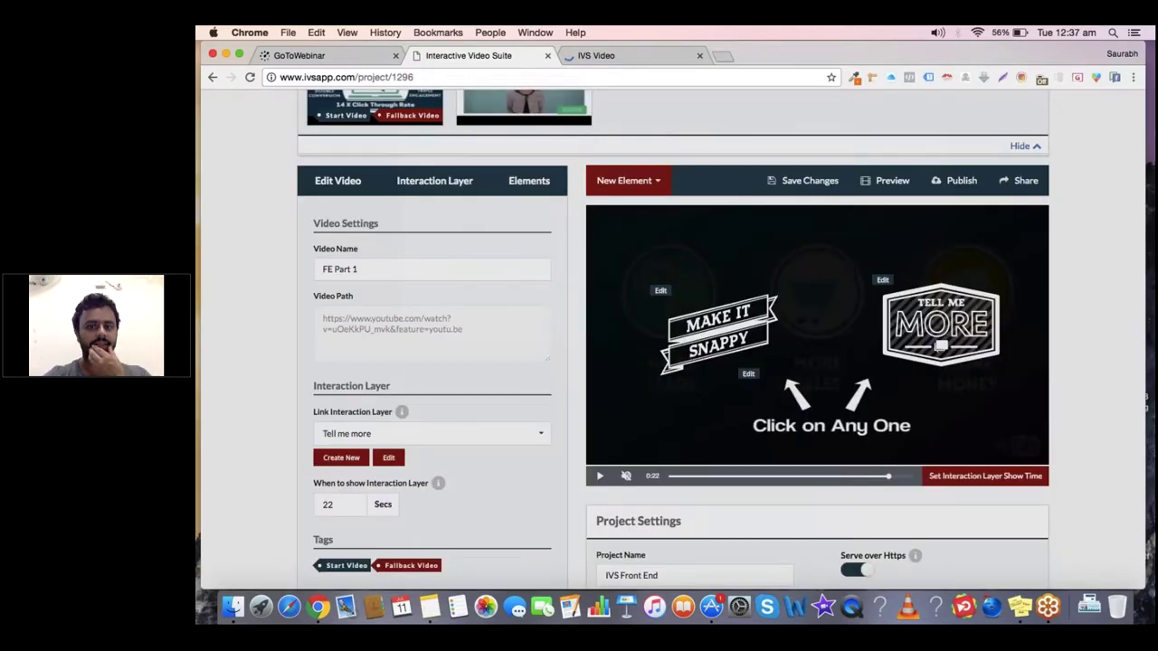
scroll(824, 259, "down", 1)
scroll(742, 280, "down", 5)
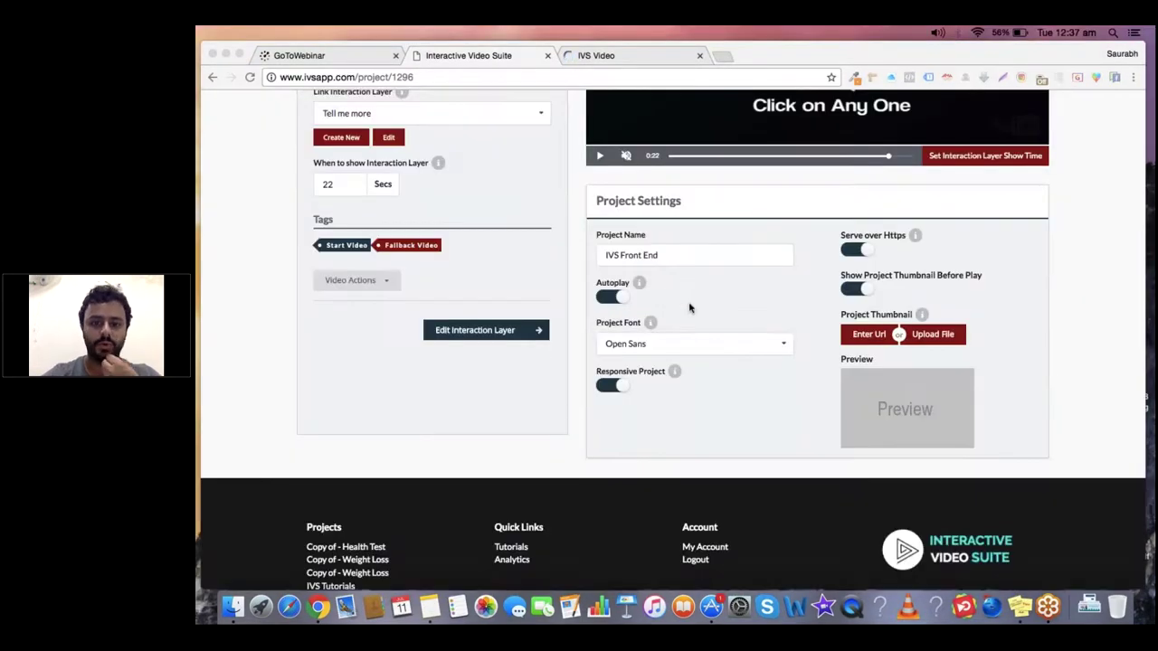
left_click(689, 308)
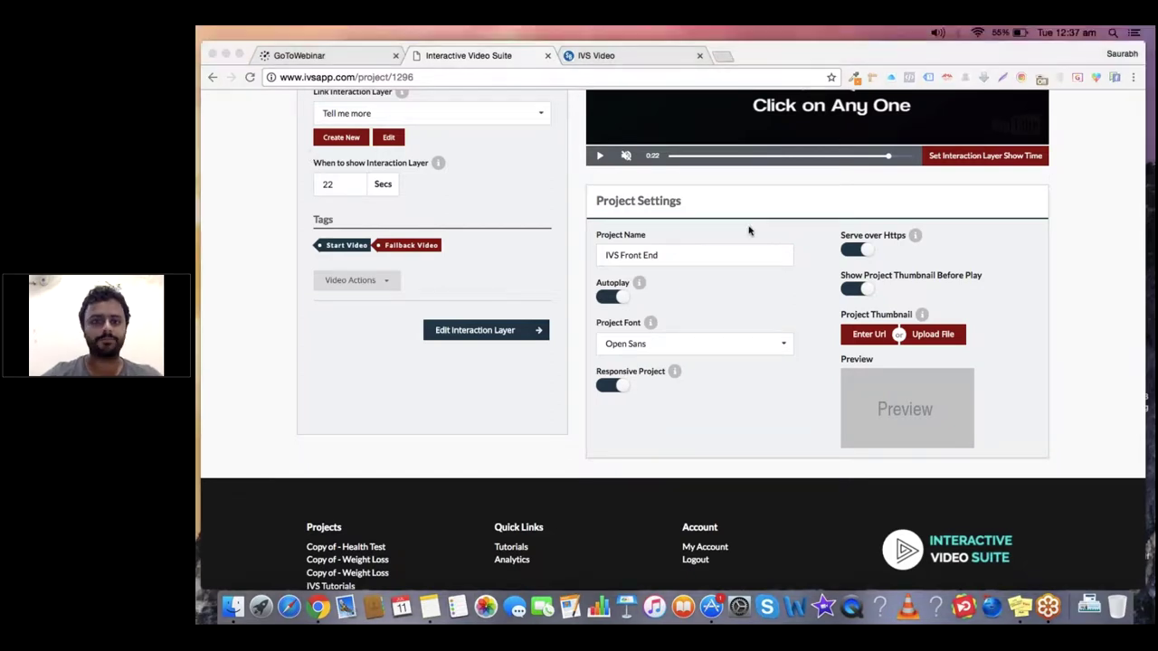
scroll(749, 231, "up", 1)
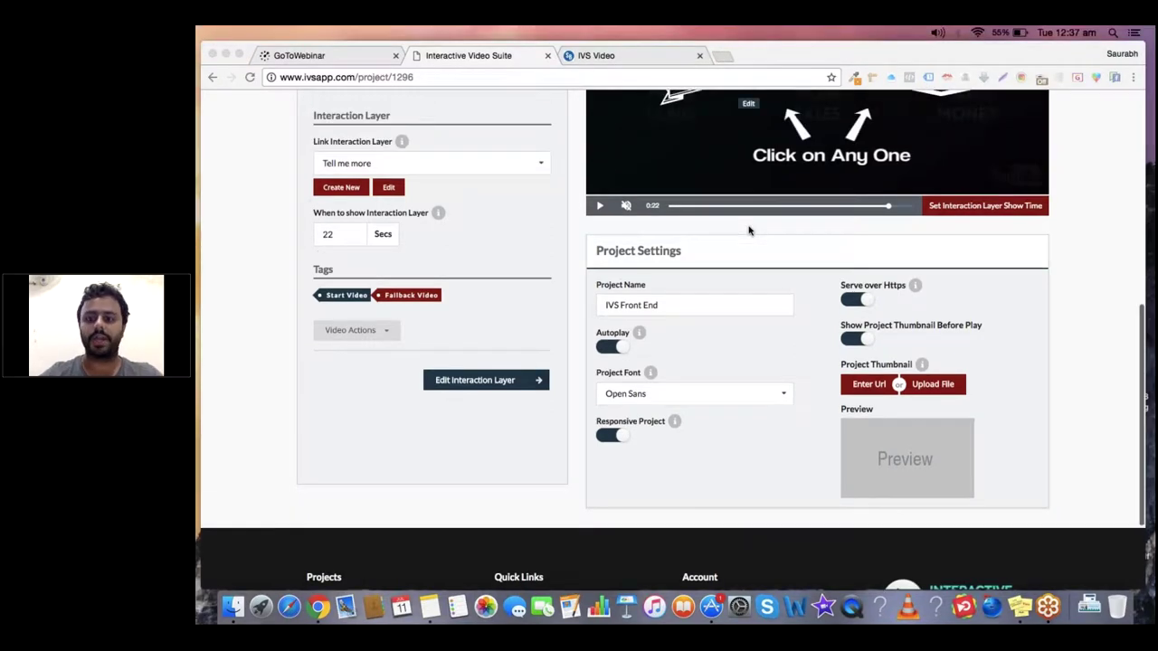
scroll(750, 231, "up", 5)
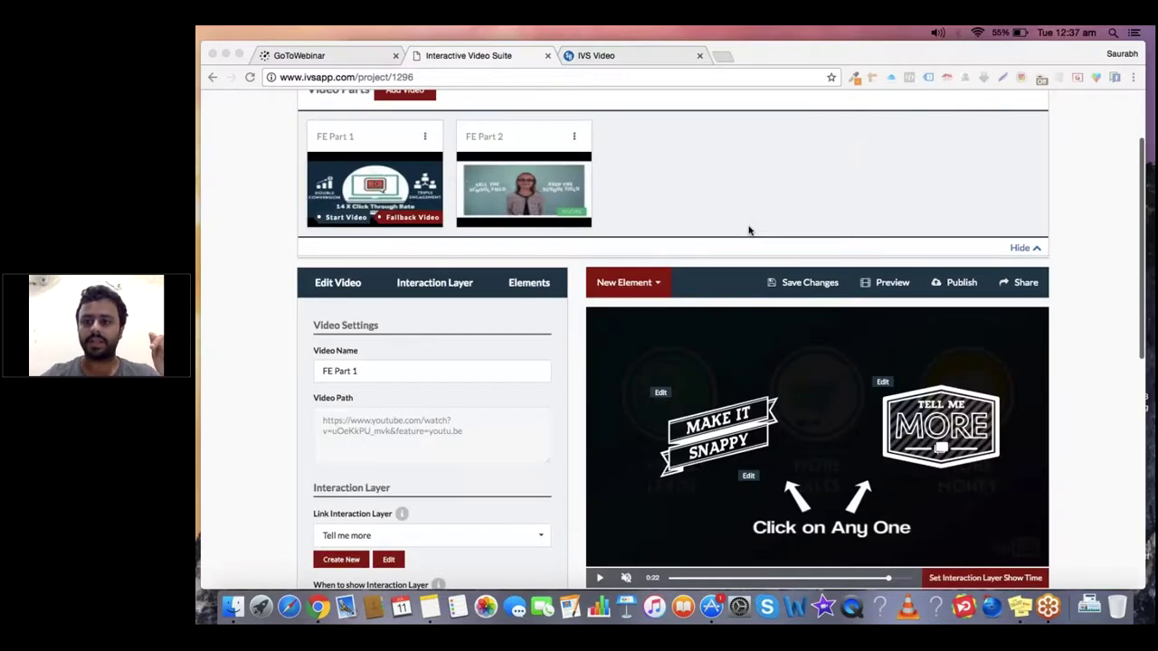
scroll(749, 231, "down", 1)
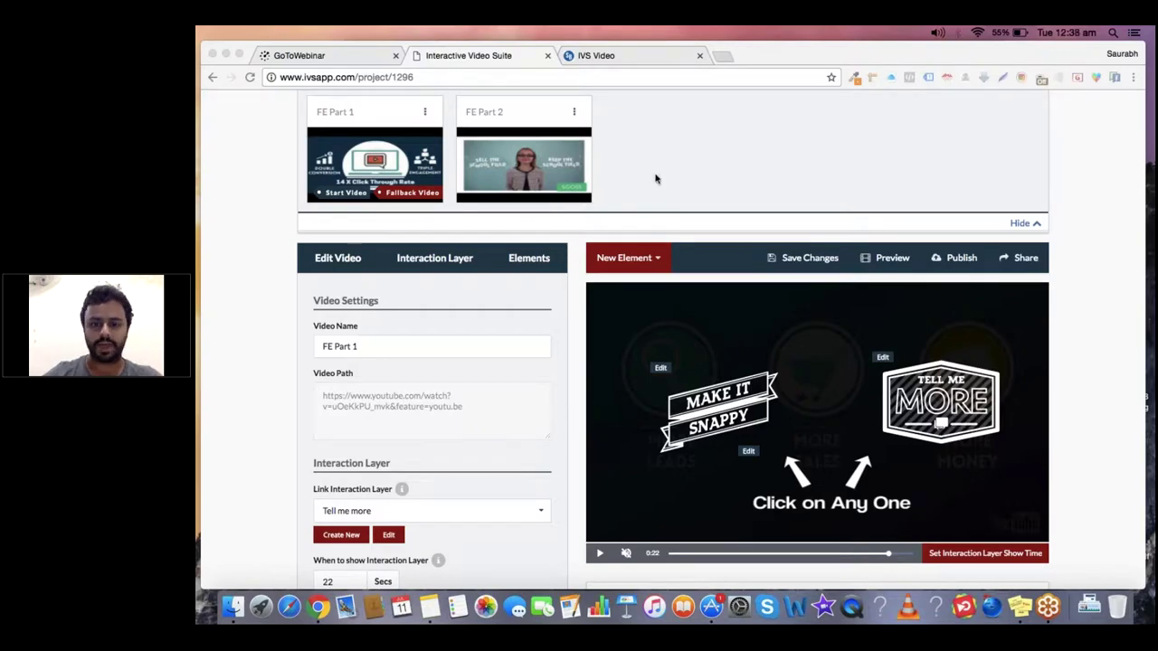
scroll(656, 179, "down", 1)
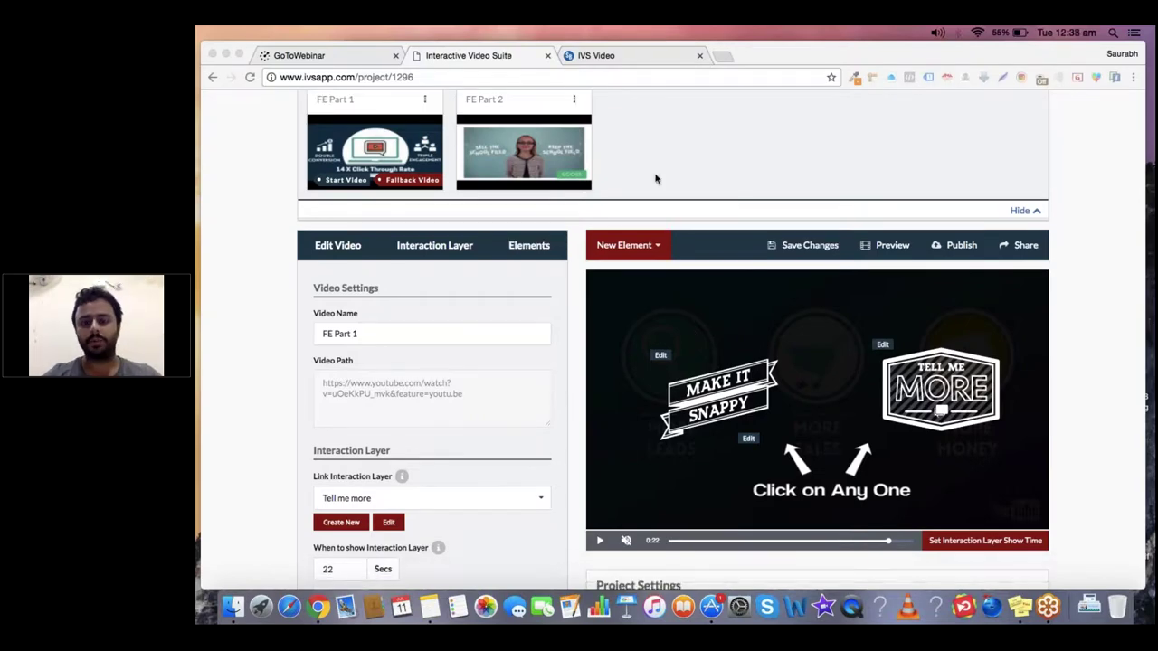
scroll(656, 179, "down", 3)
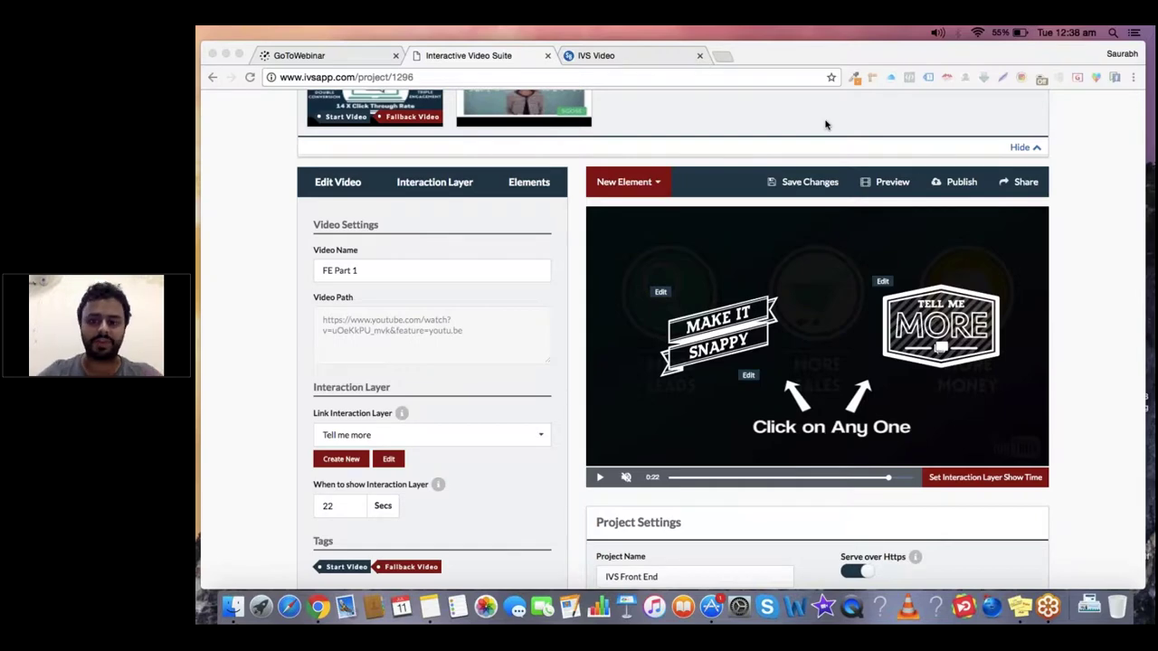
left_click(646, 55)
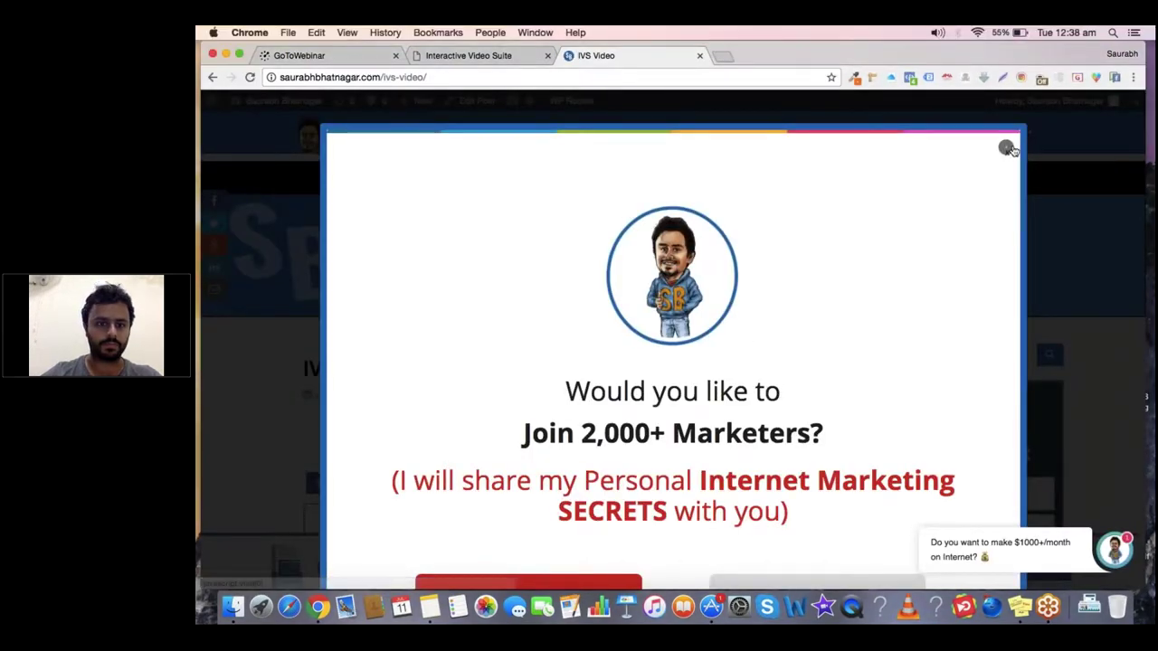
Dismiss the marketers sign-up popup and scroll to the embedded Welcome to Interactive Video Suite video
left_click(1007, 148)
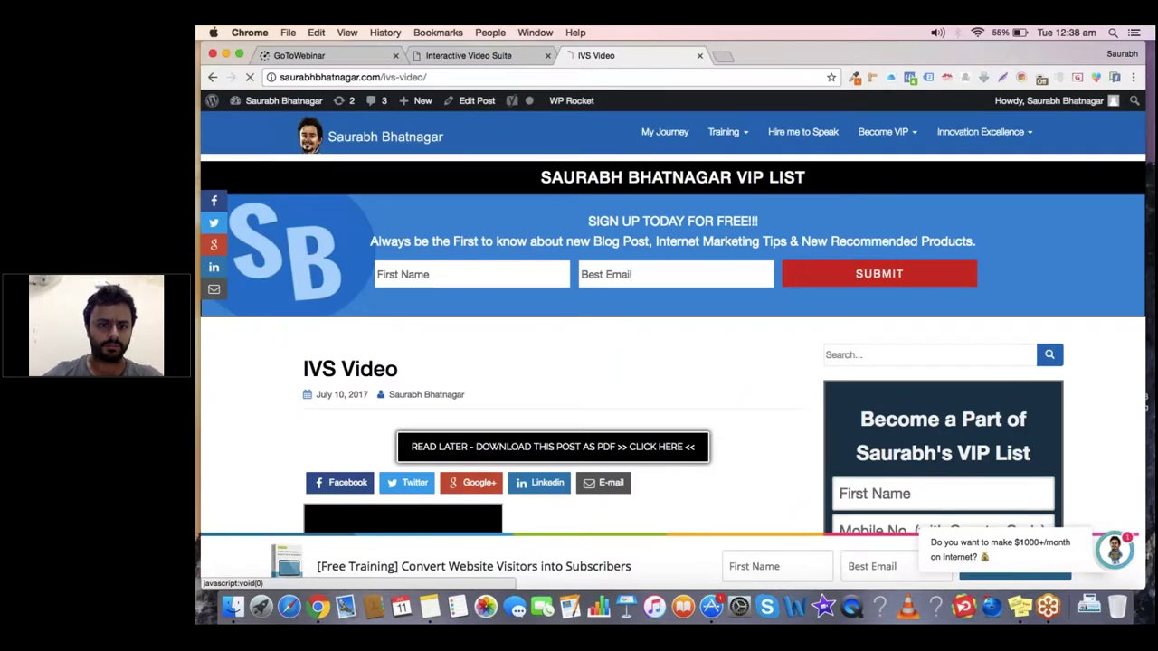
scroll(669, 373, "down", 5)
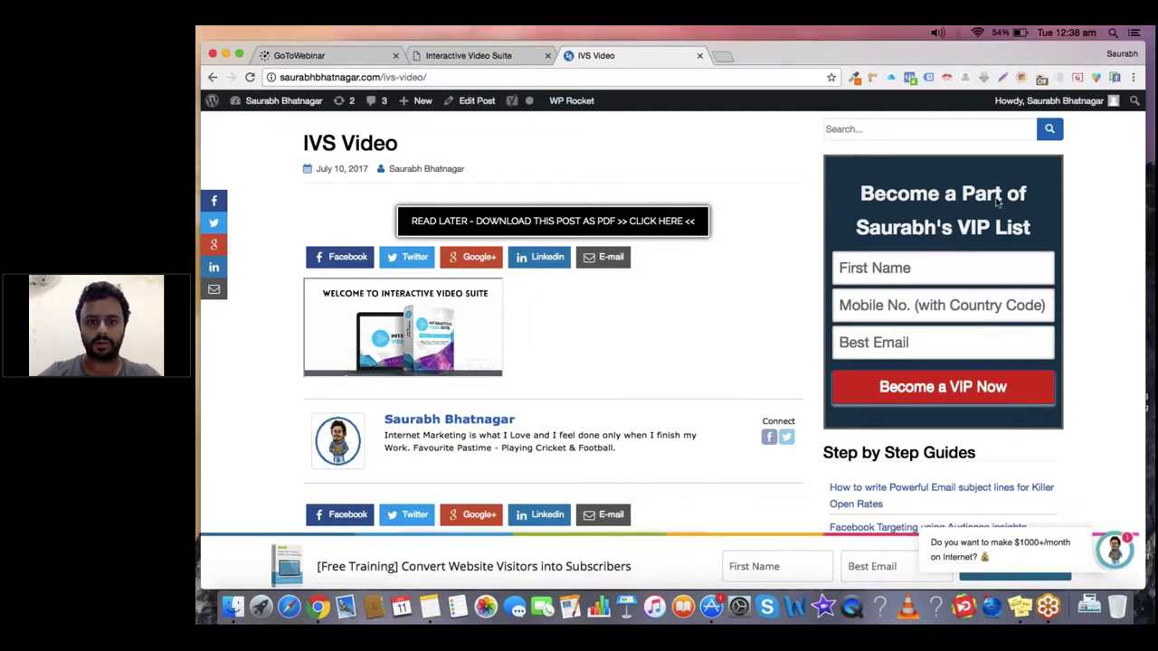
left_click(699, 57)
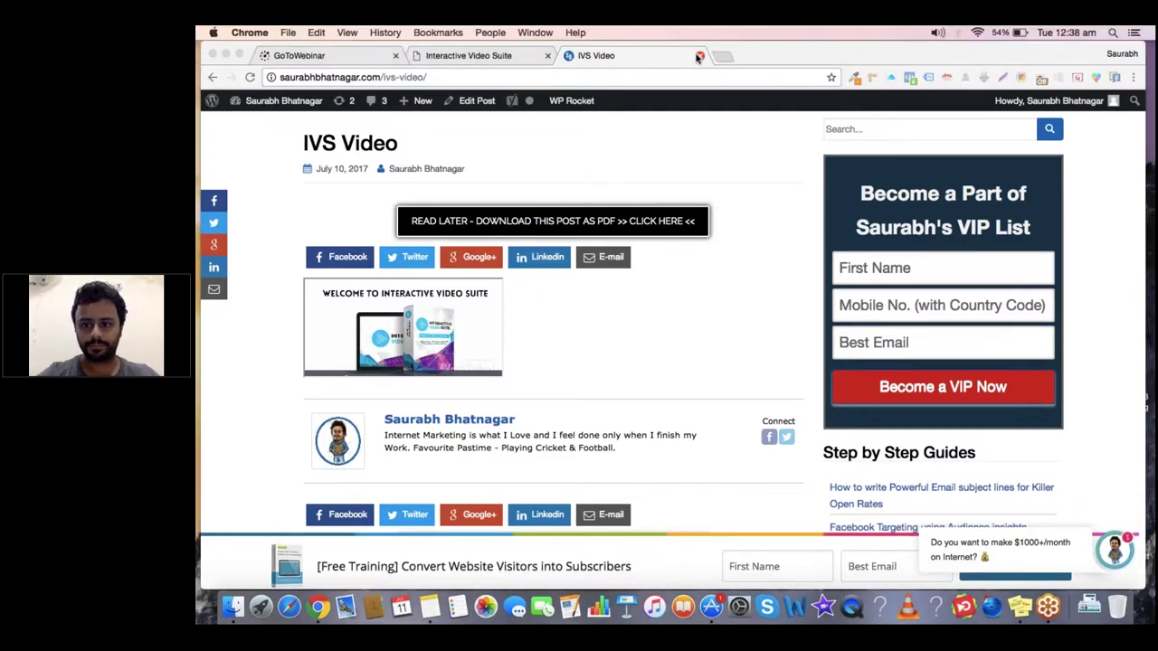
Close the IVS Video post tab and choose Add Video beside Video Parts in the project editor
left_click(699, 57)
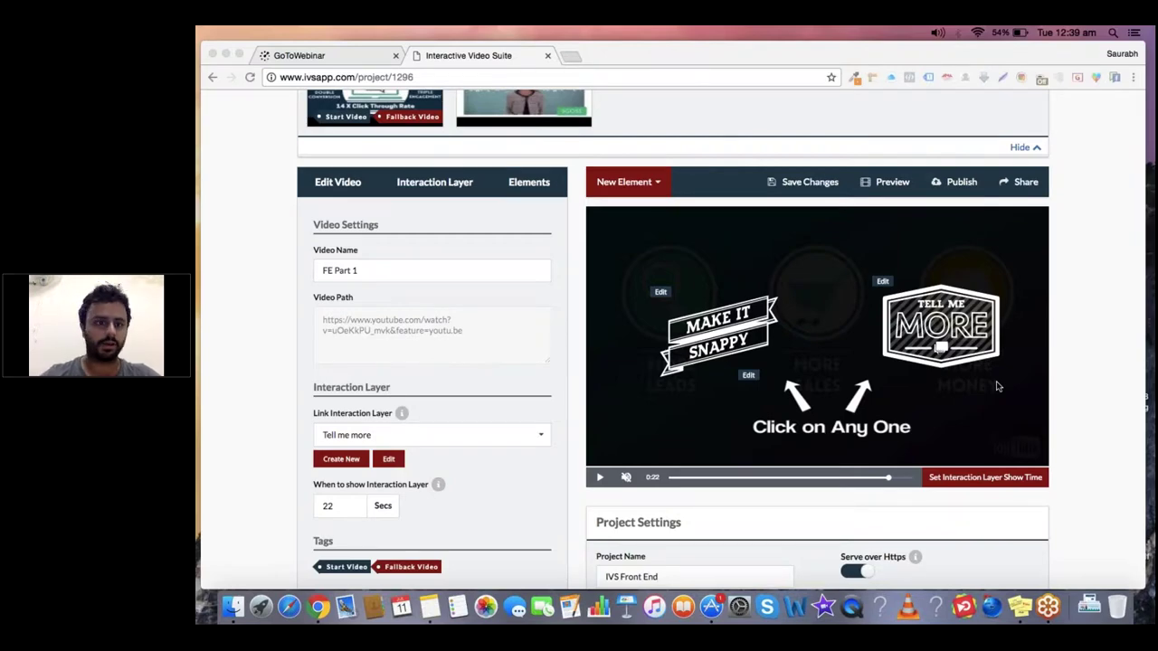
scroll(998, 386, "up", 1)
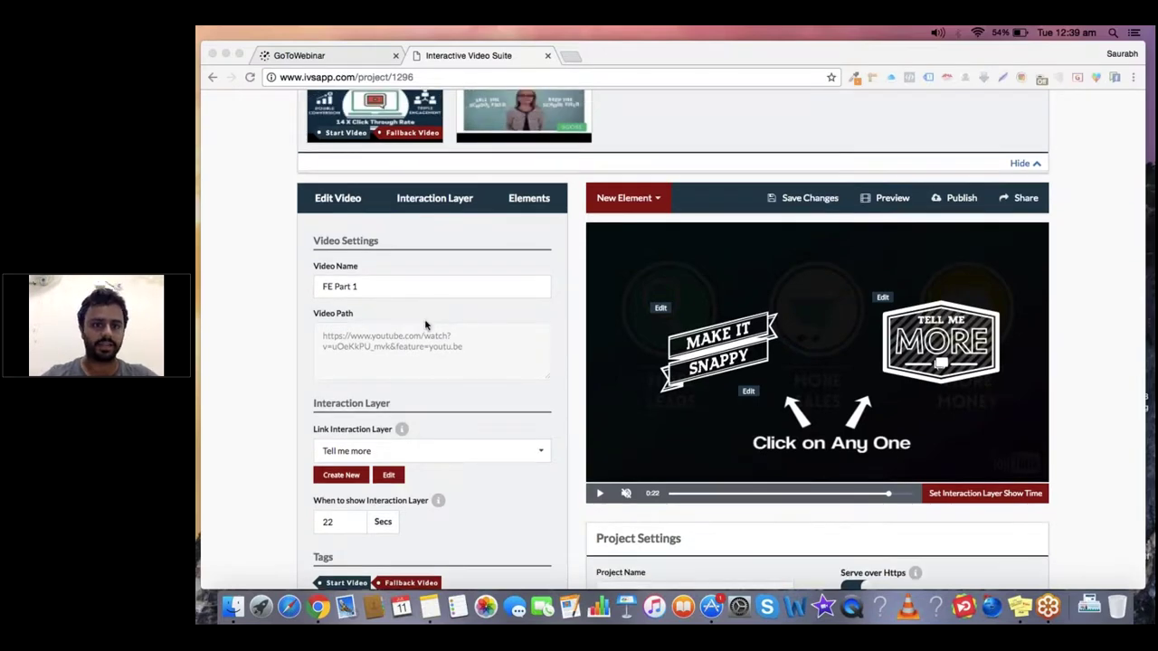
scroll(426, 326, "up", 5)
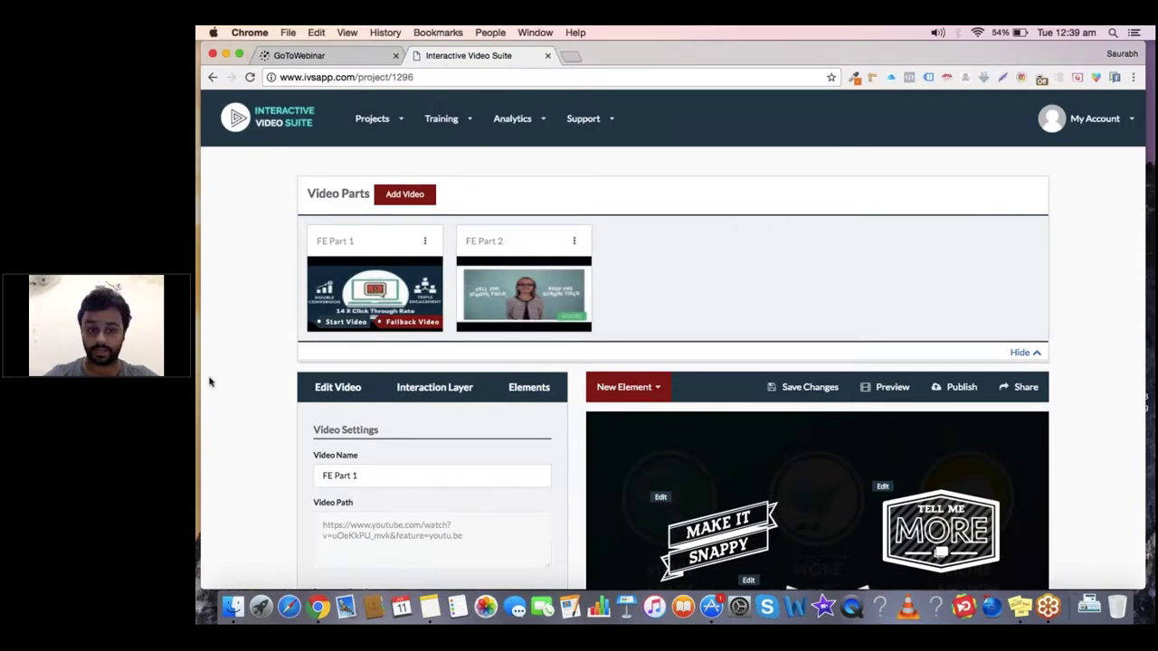
scroll(209, 382, "down", 1)
scroll(209, 382, "down", 5)
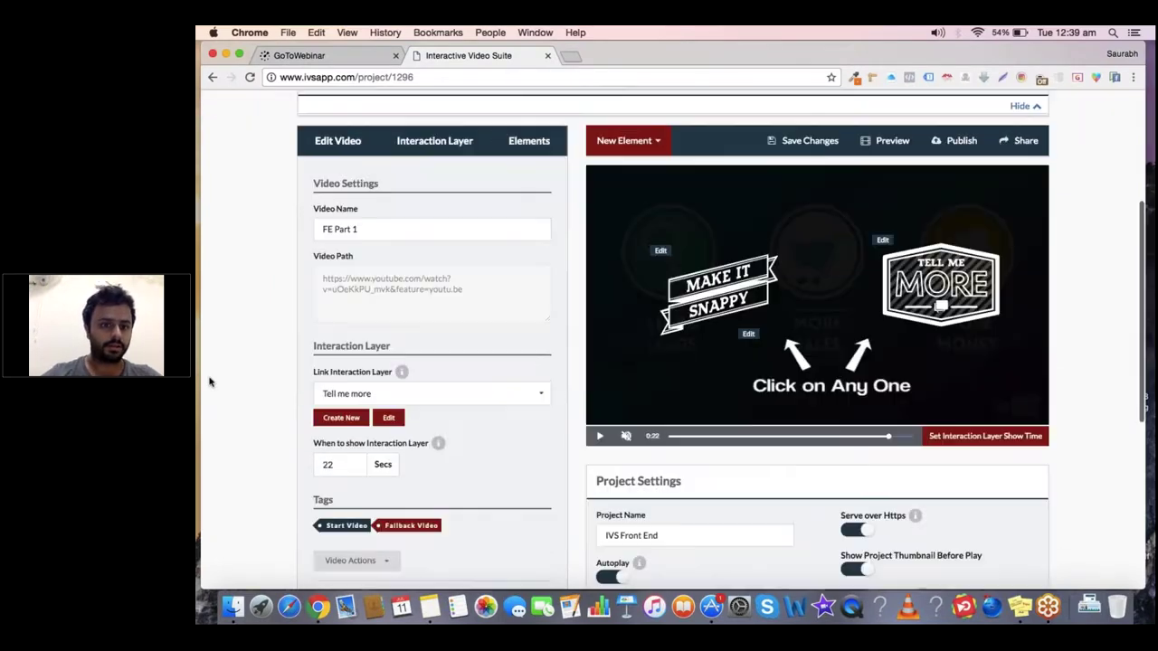
scroll(217, 371, "up", 2)
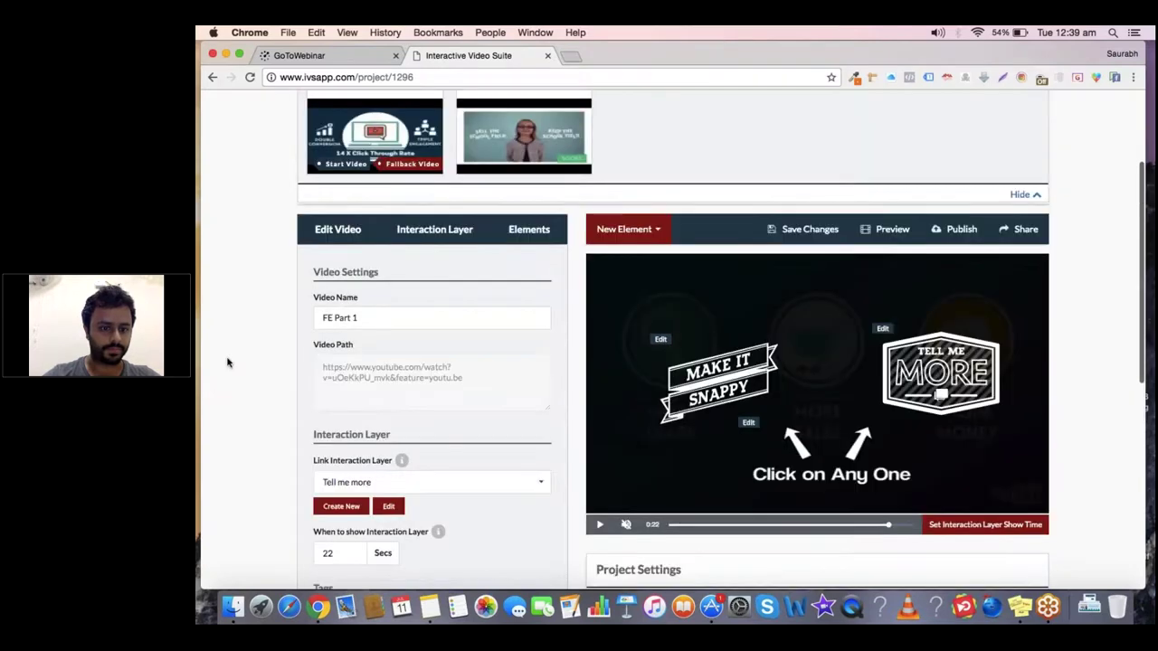
scroll(390, 486, "down", 5)
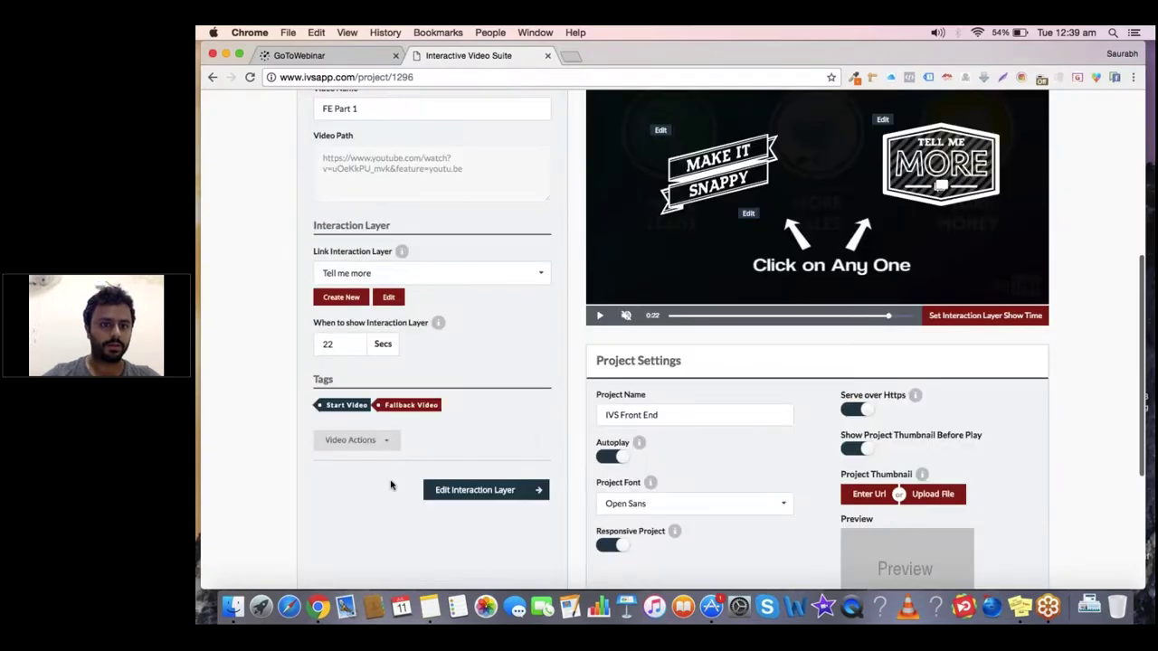
scroll(391, 486, "up", 7)
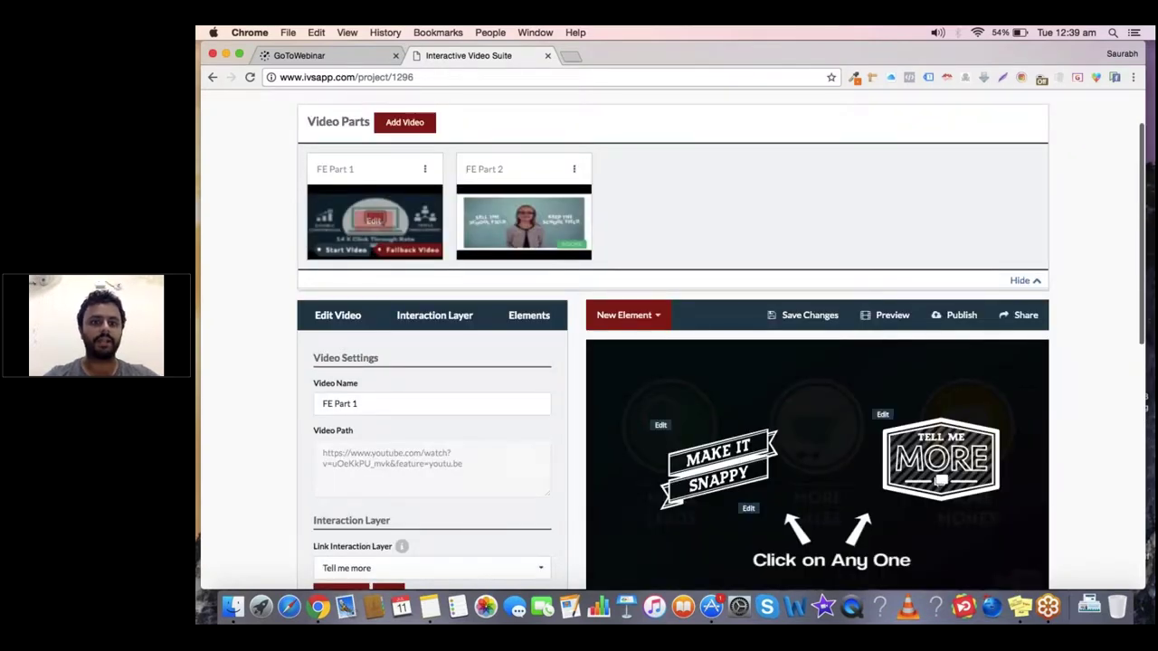
scroll(670, 344, "up", 2)
left_click(424, 185)
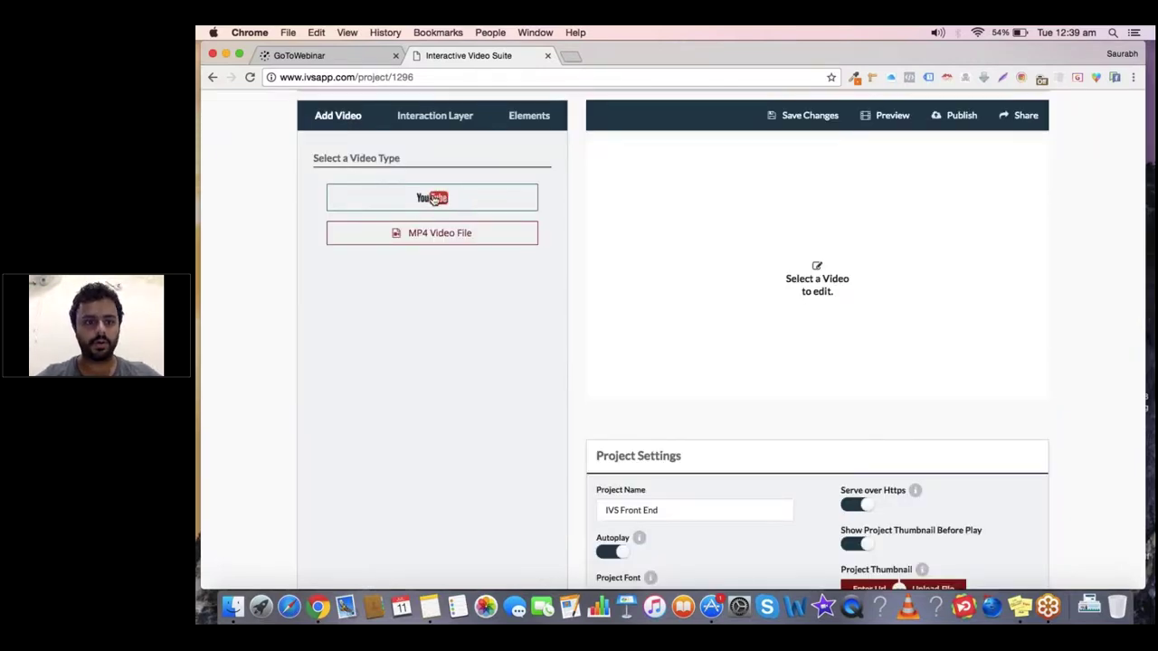
Make the new part an MP4 Video File sourced by Enter Url instead of a cancelled upload
left_click(433, 233)
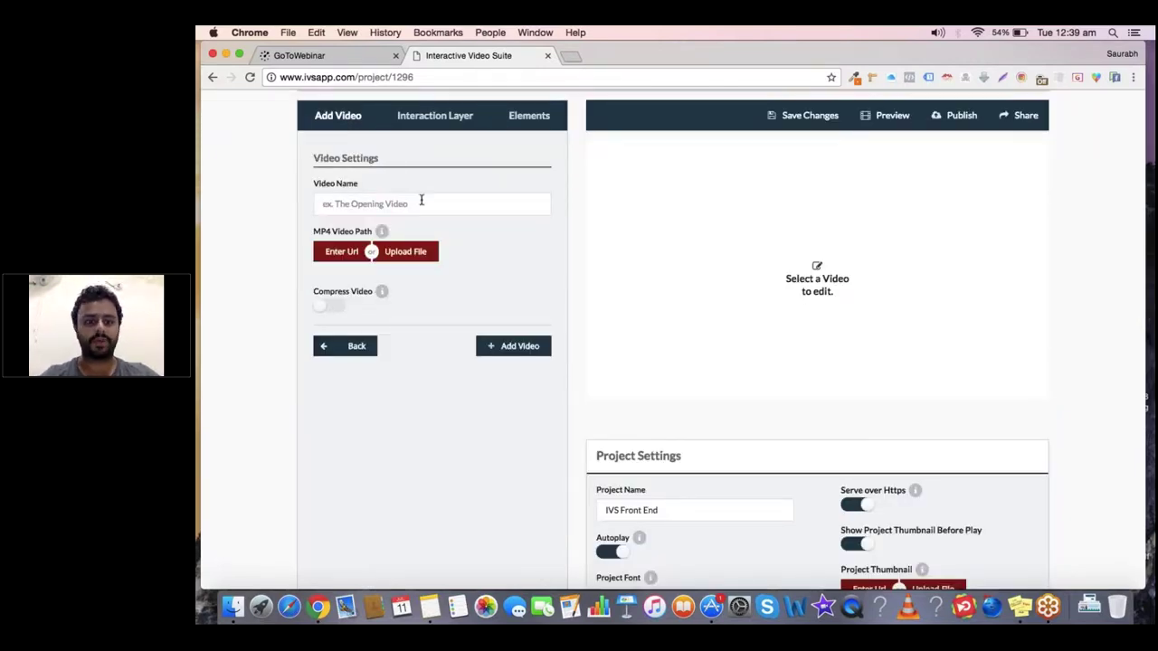
left_click(378, 252)
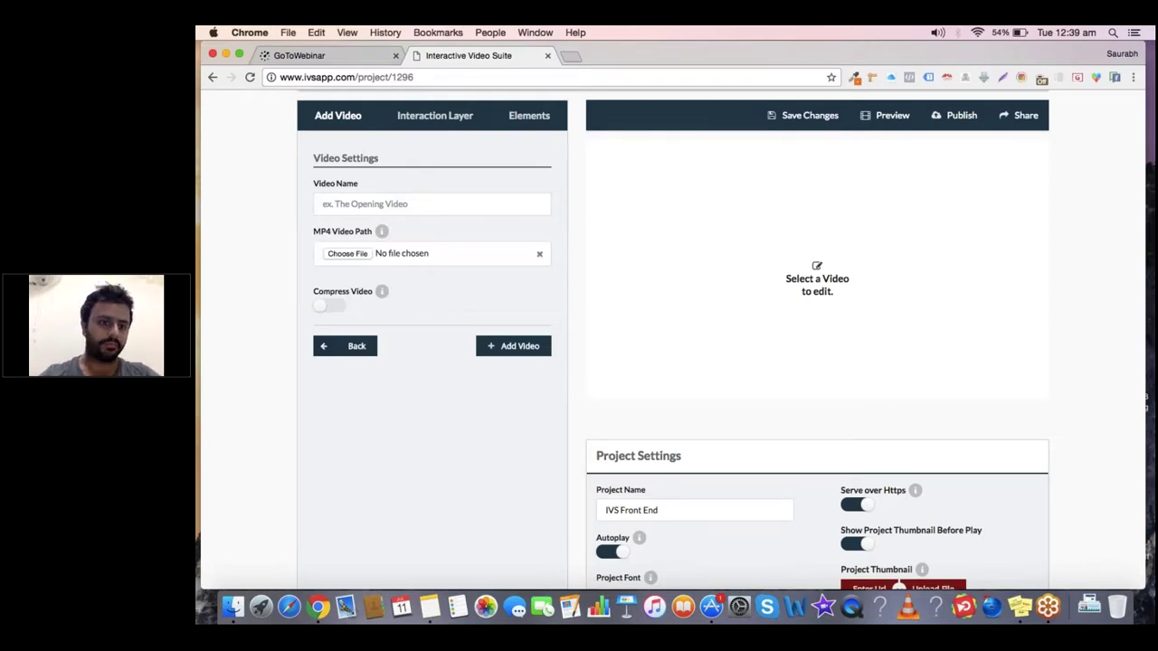
left_click(533, 249)
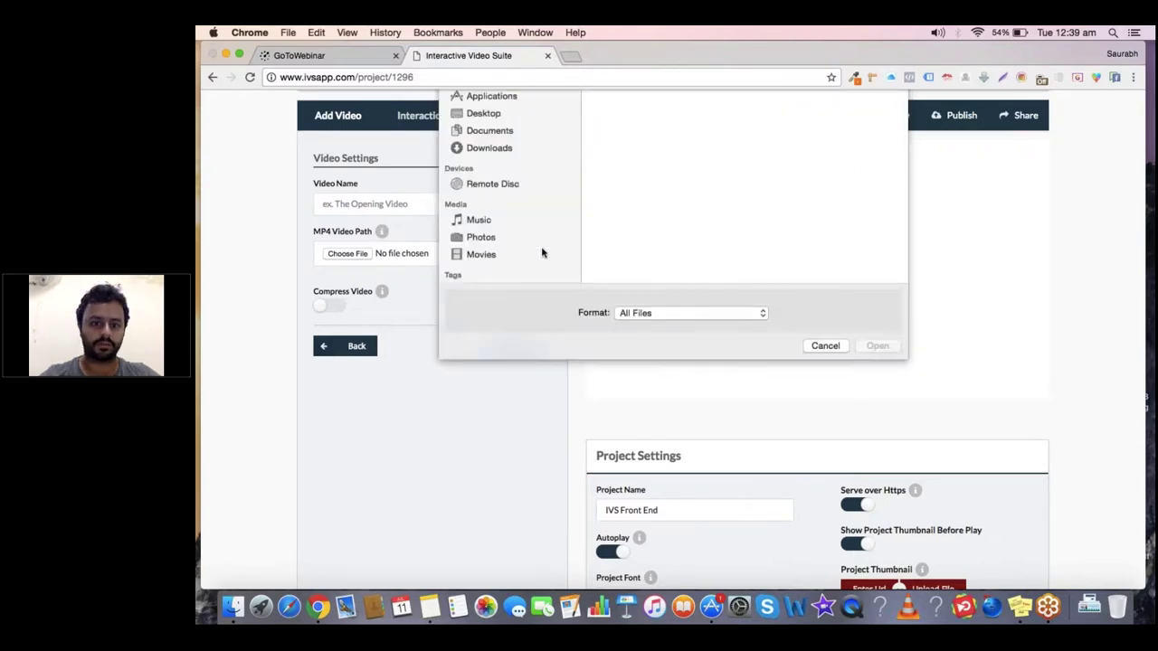
key("Escape")
left_click(540, 253)
left_click(342, 252)
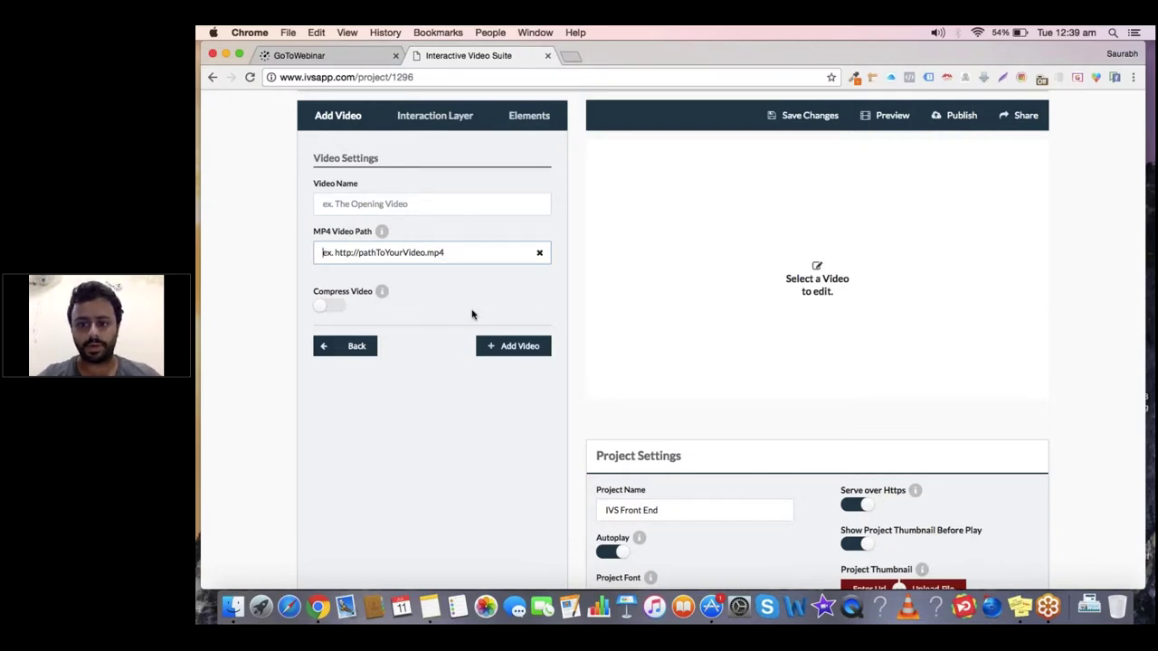
key("shift+Tab")
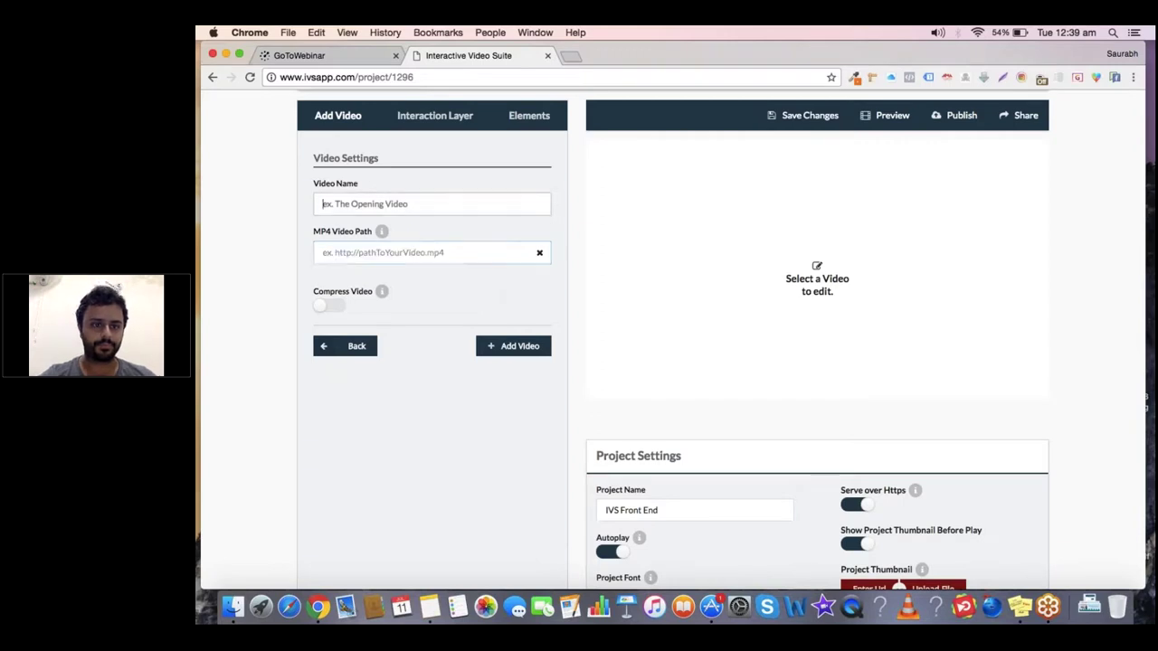
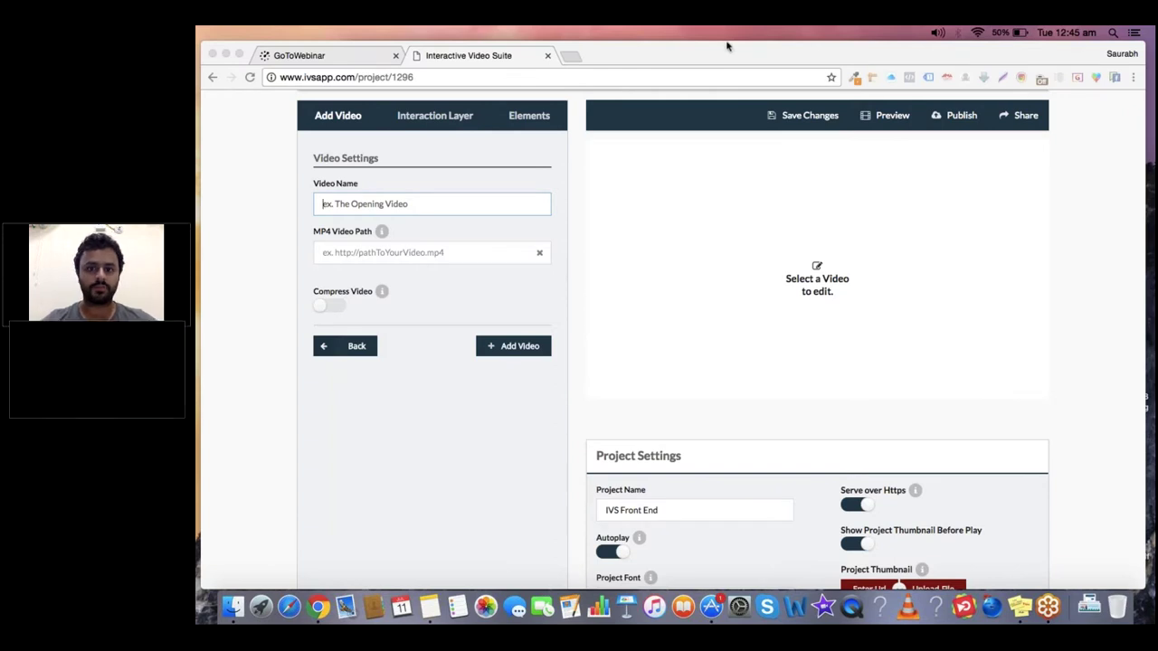
In a new tab, load the autocompleted instamasterminds Facebook group and copy its address
left_click(566, 57)
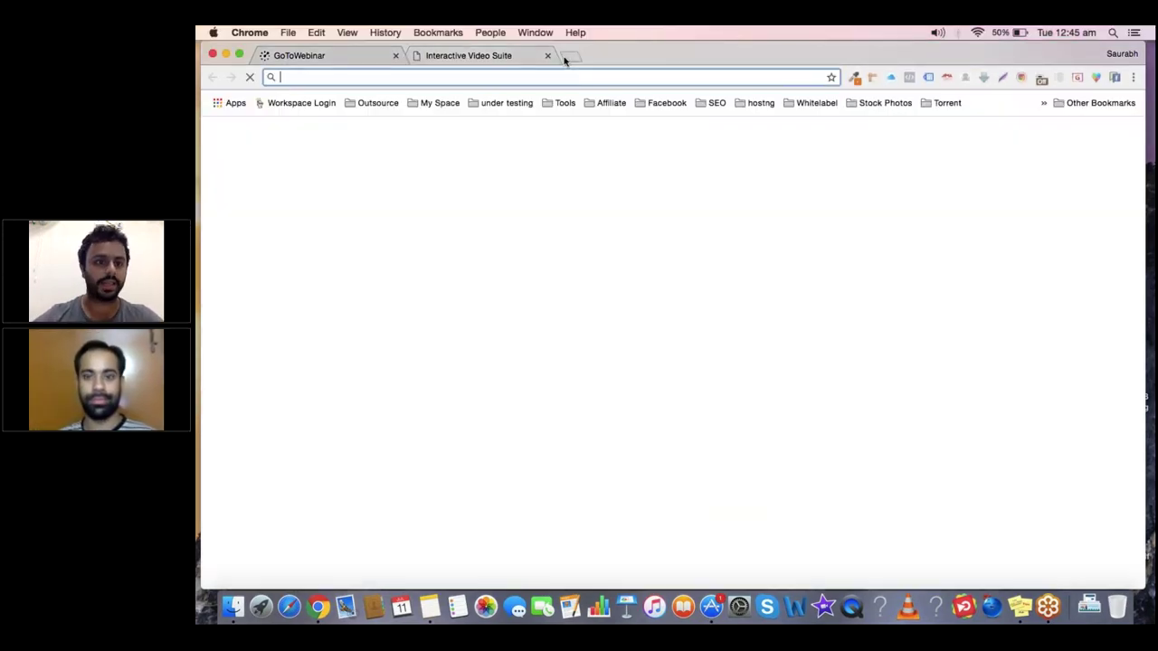
type("facebook.com/")
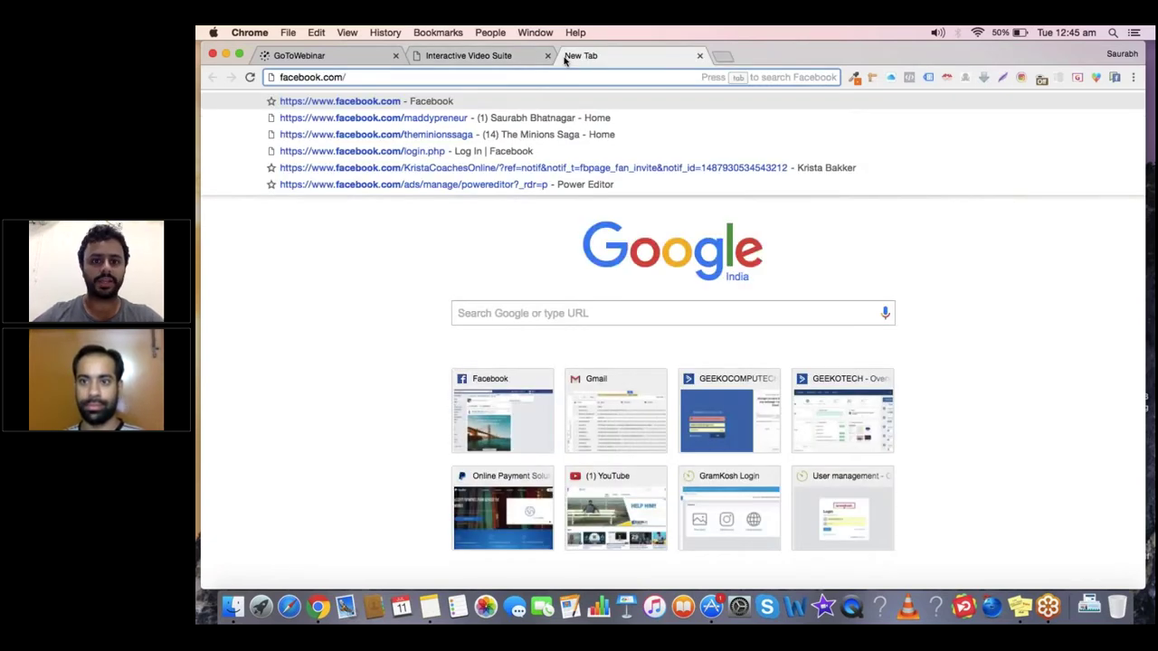
key("Return")
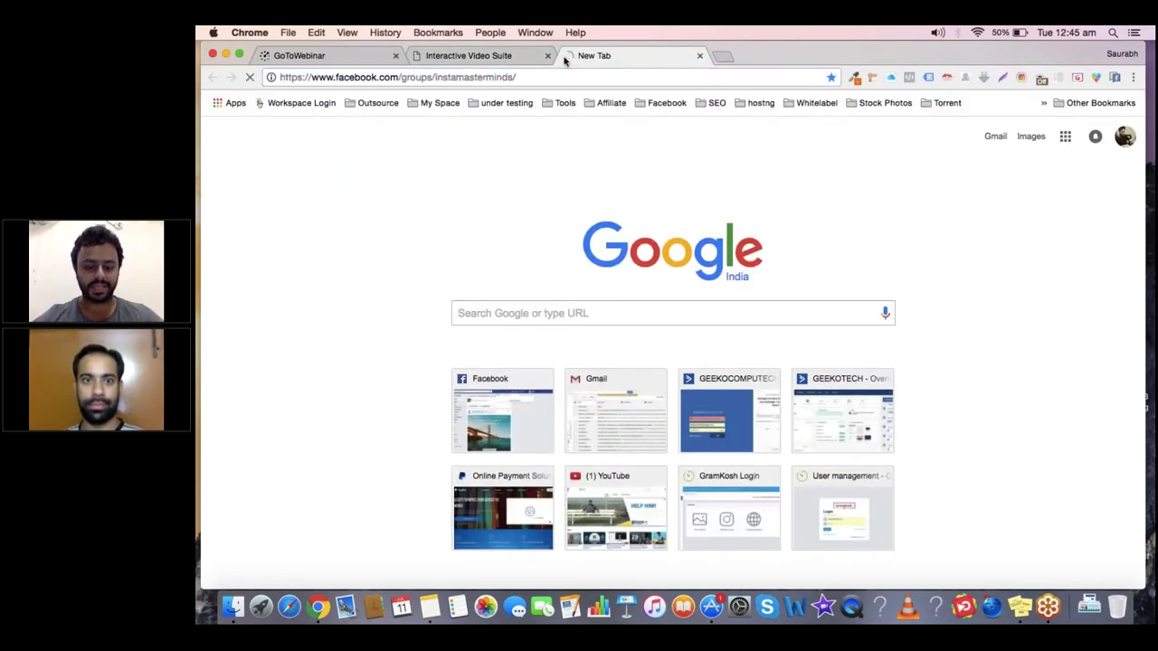
key("super+l")
key("super+c")
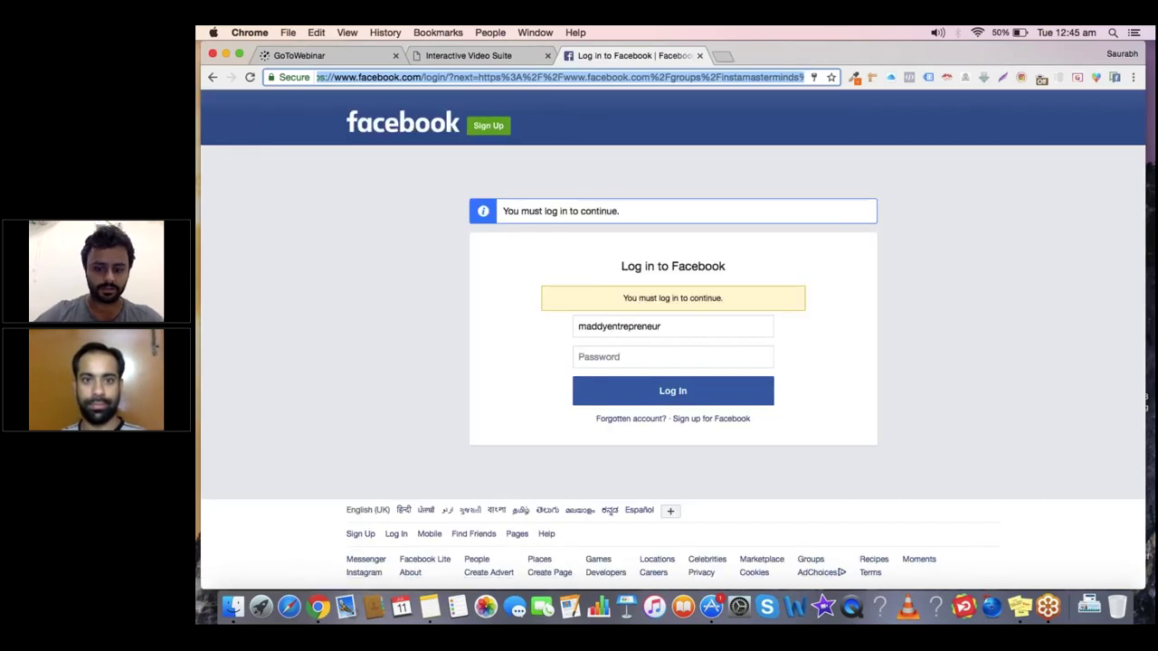
Start entering the account password on the Facebook login form, then open another new tab
left_click(673, 356)
type("***")
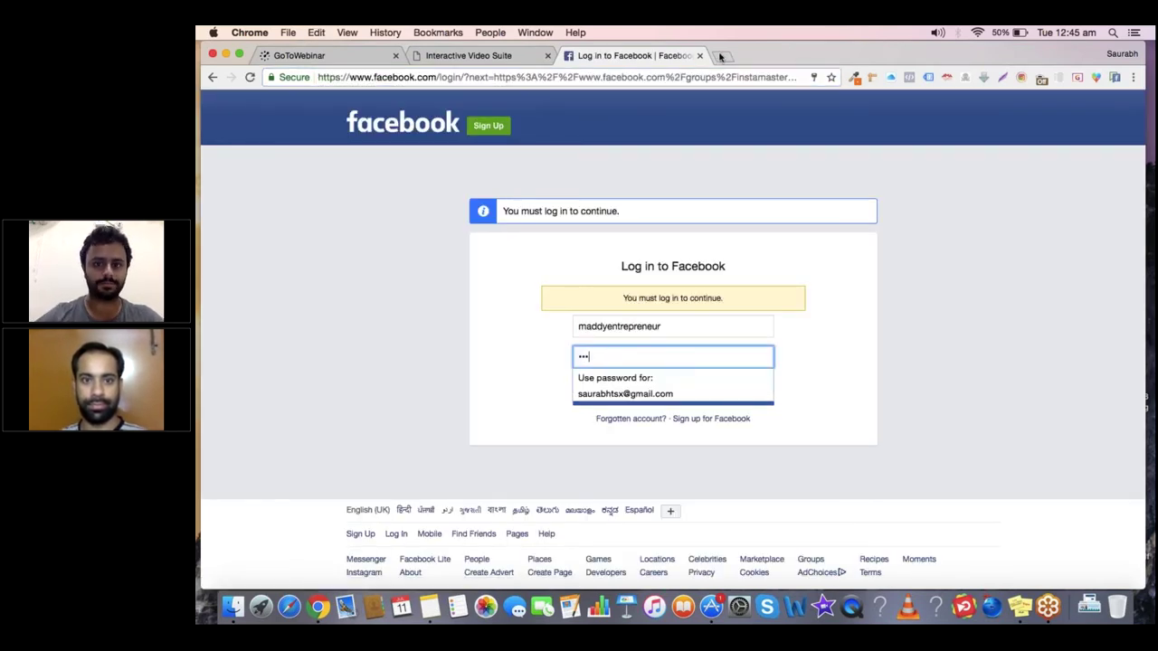
left_click(721, 56)
Enter the facebook.com/groups/instamasterminds/ address by autocomplete and copy it
type("facebook.com")
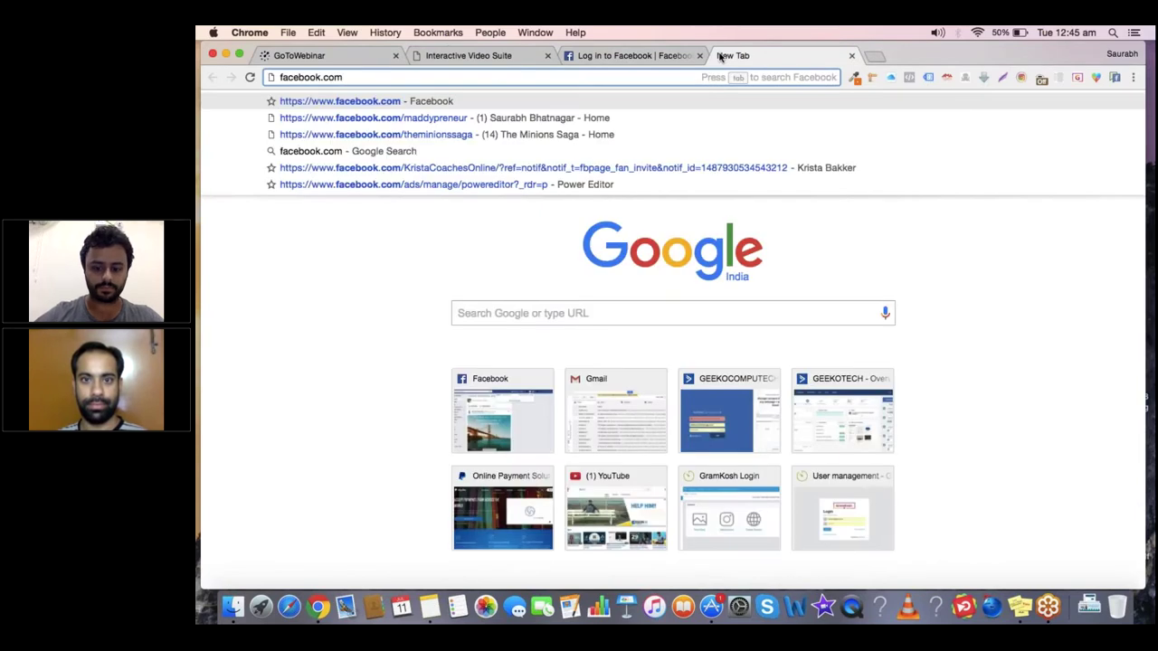
type("/g")
key("super+a")
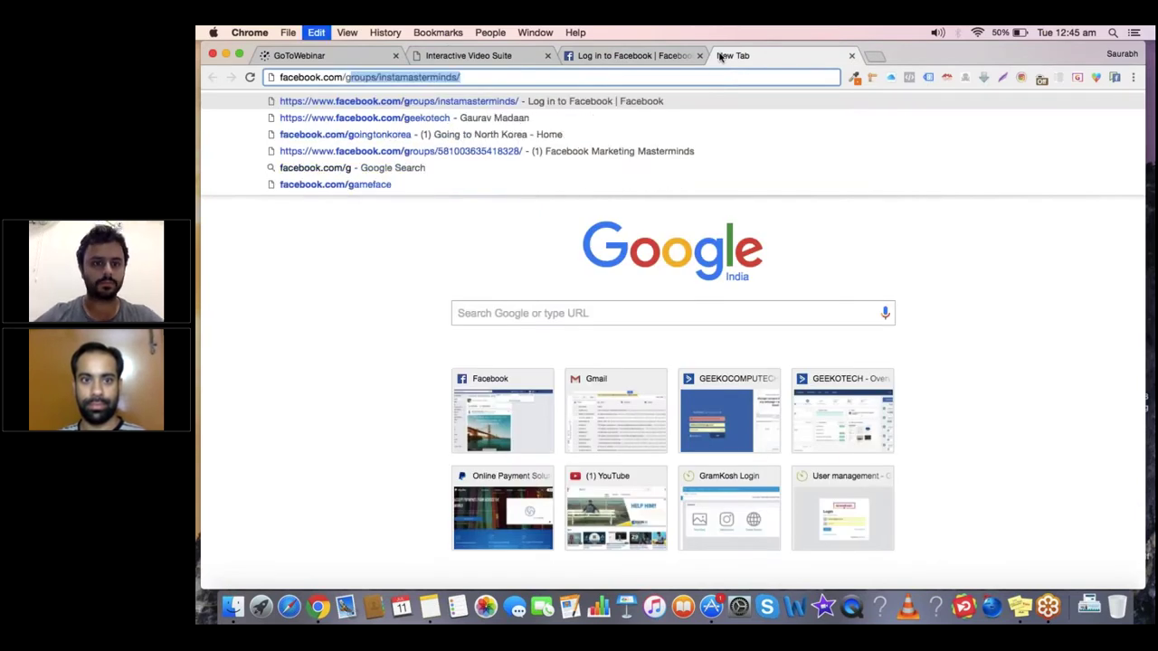
key("super+c")
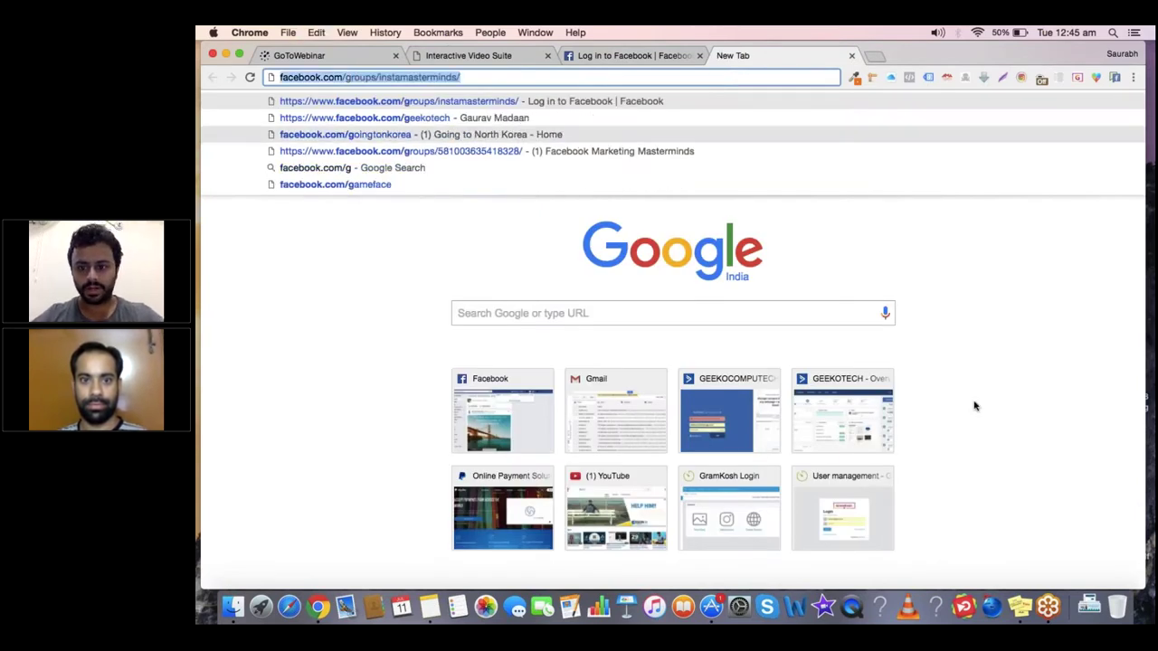
left_click(944, 507)
Switch to another application, return to Chrome, and close the 'Log in to Facebook' tab
key("super+Tab")
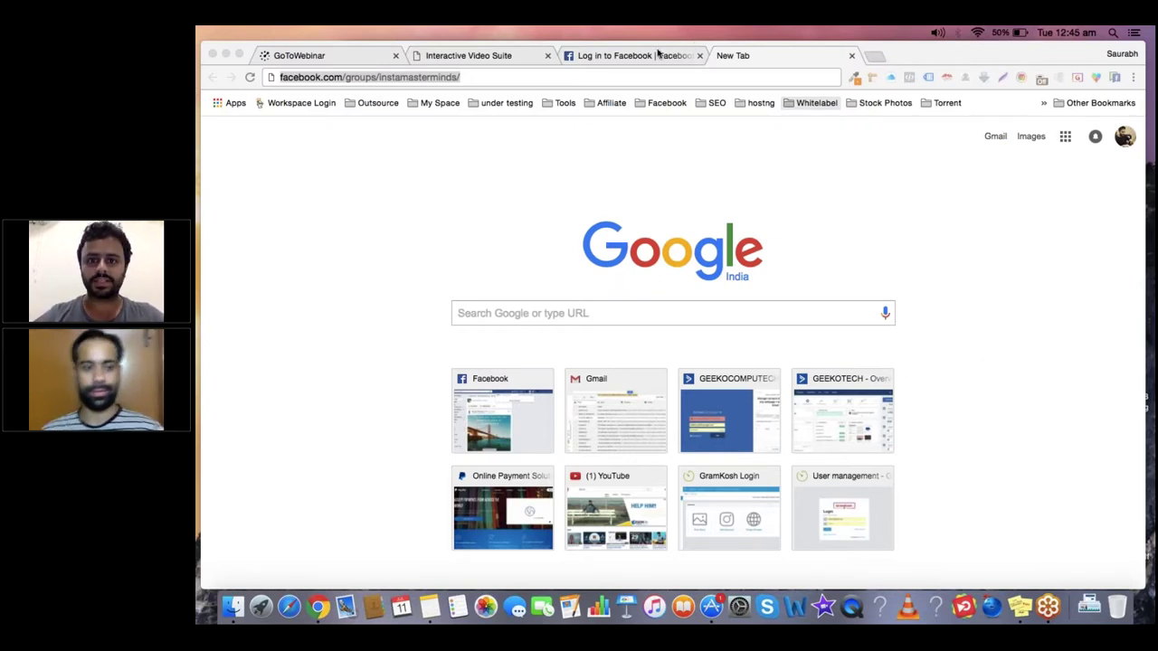
left_click(700, 55)
left_click(699, 55)
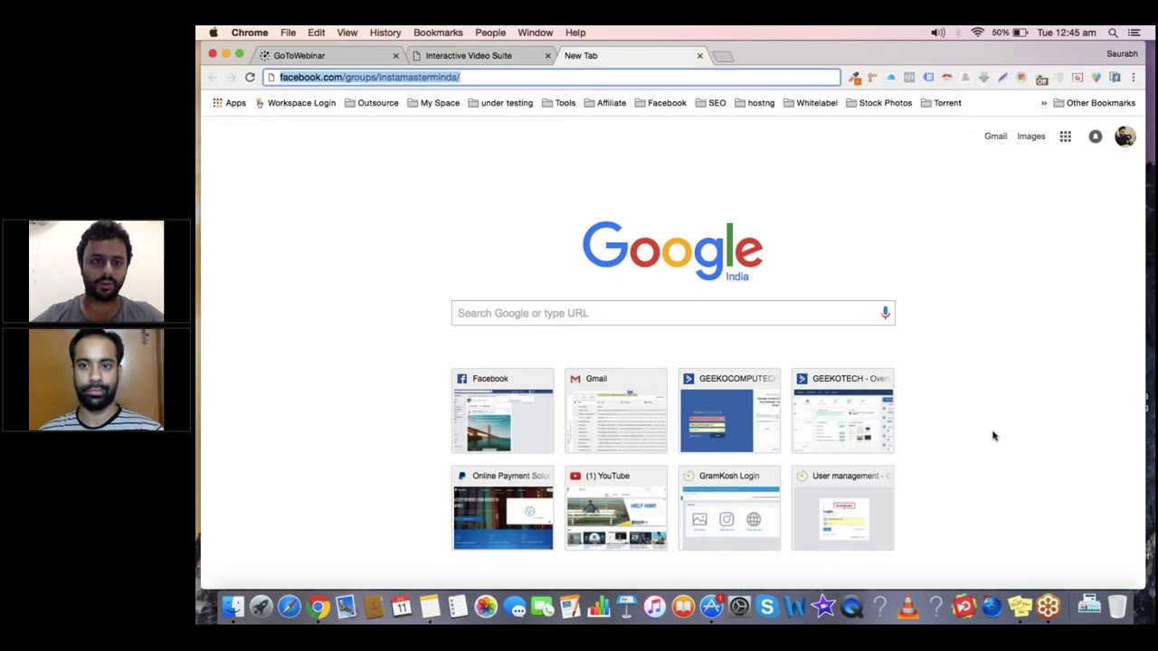